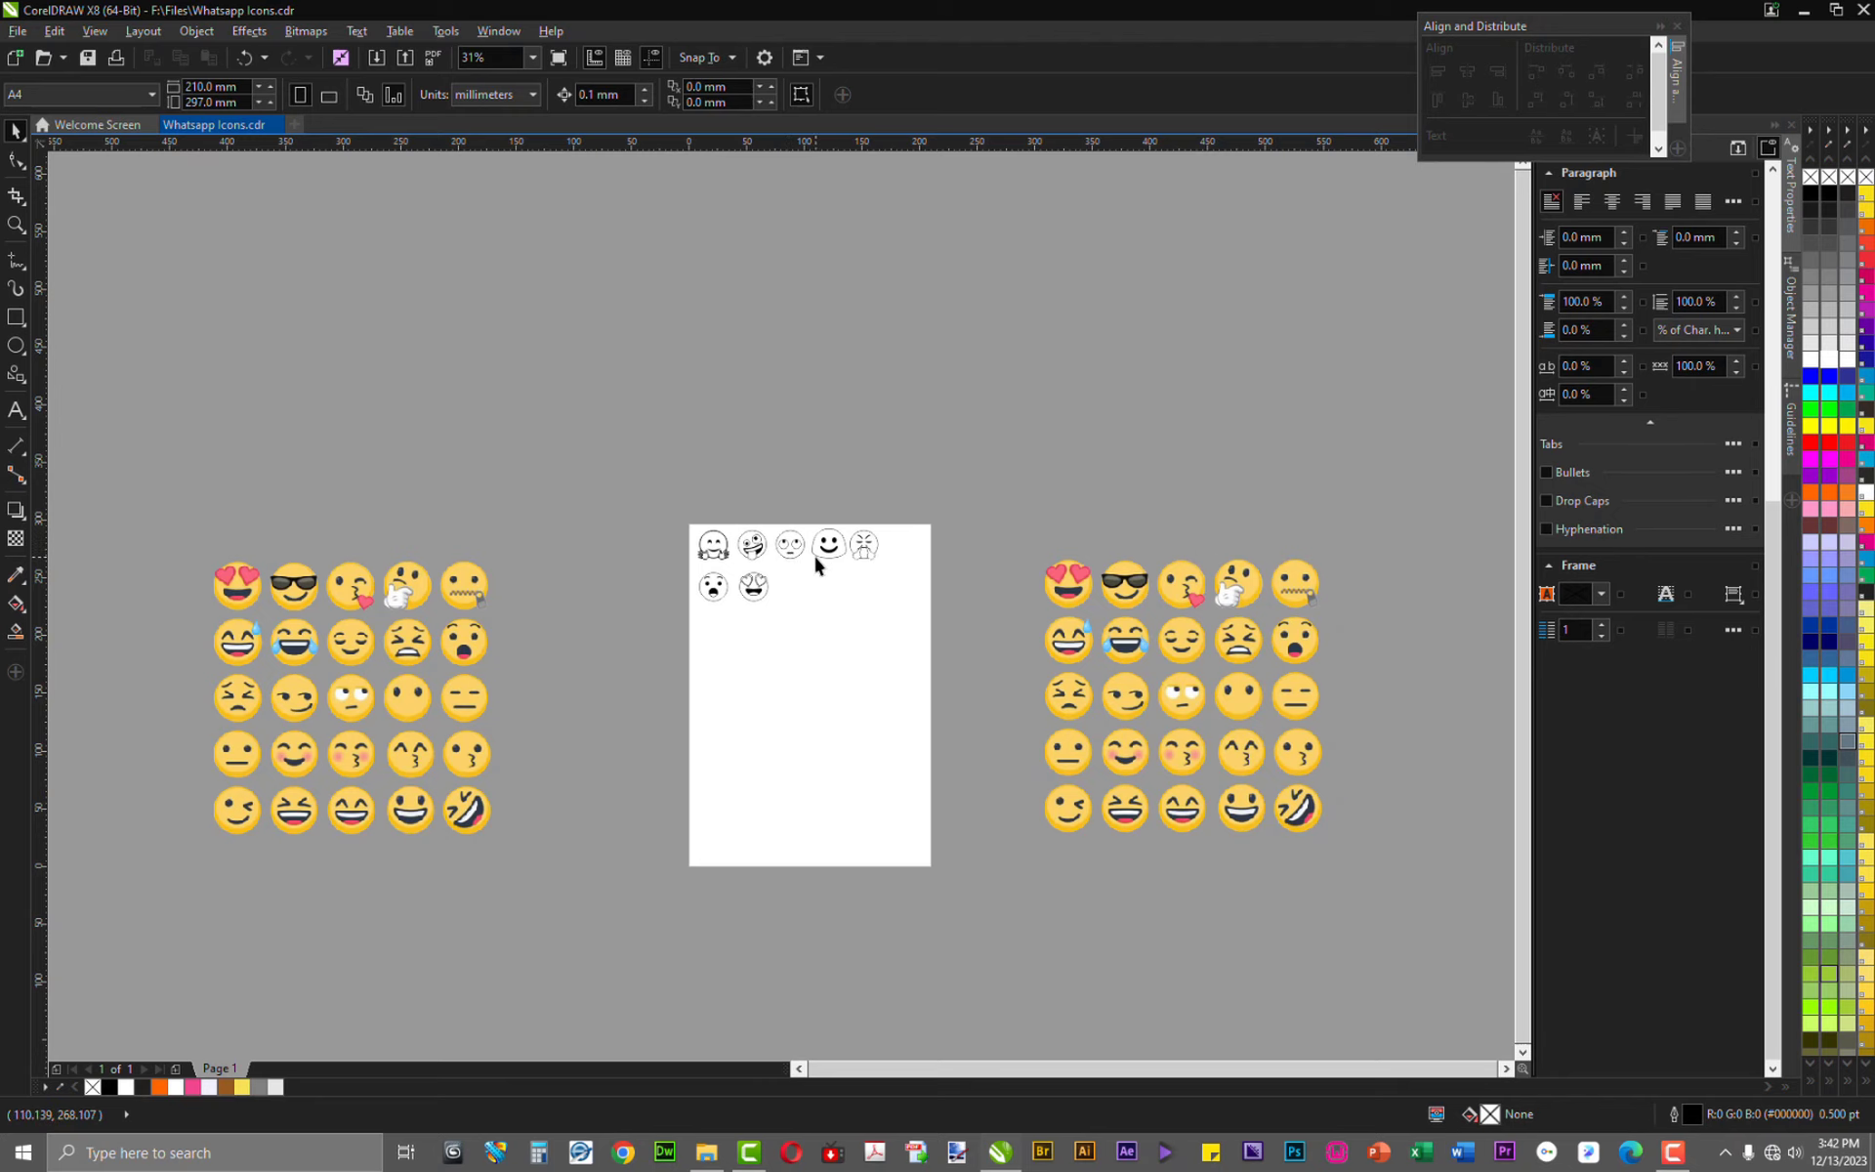
Examine the black-and-white outline emojis in both rows on the page up close
scroll(817, 550, up, 5)
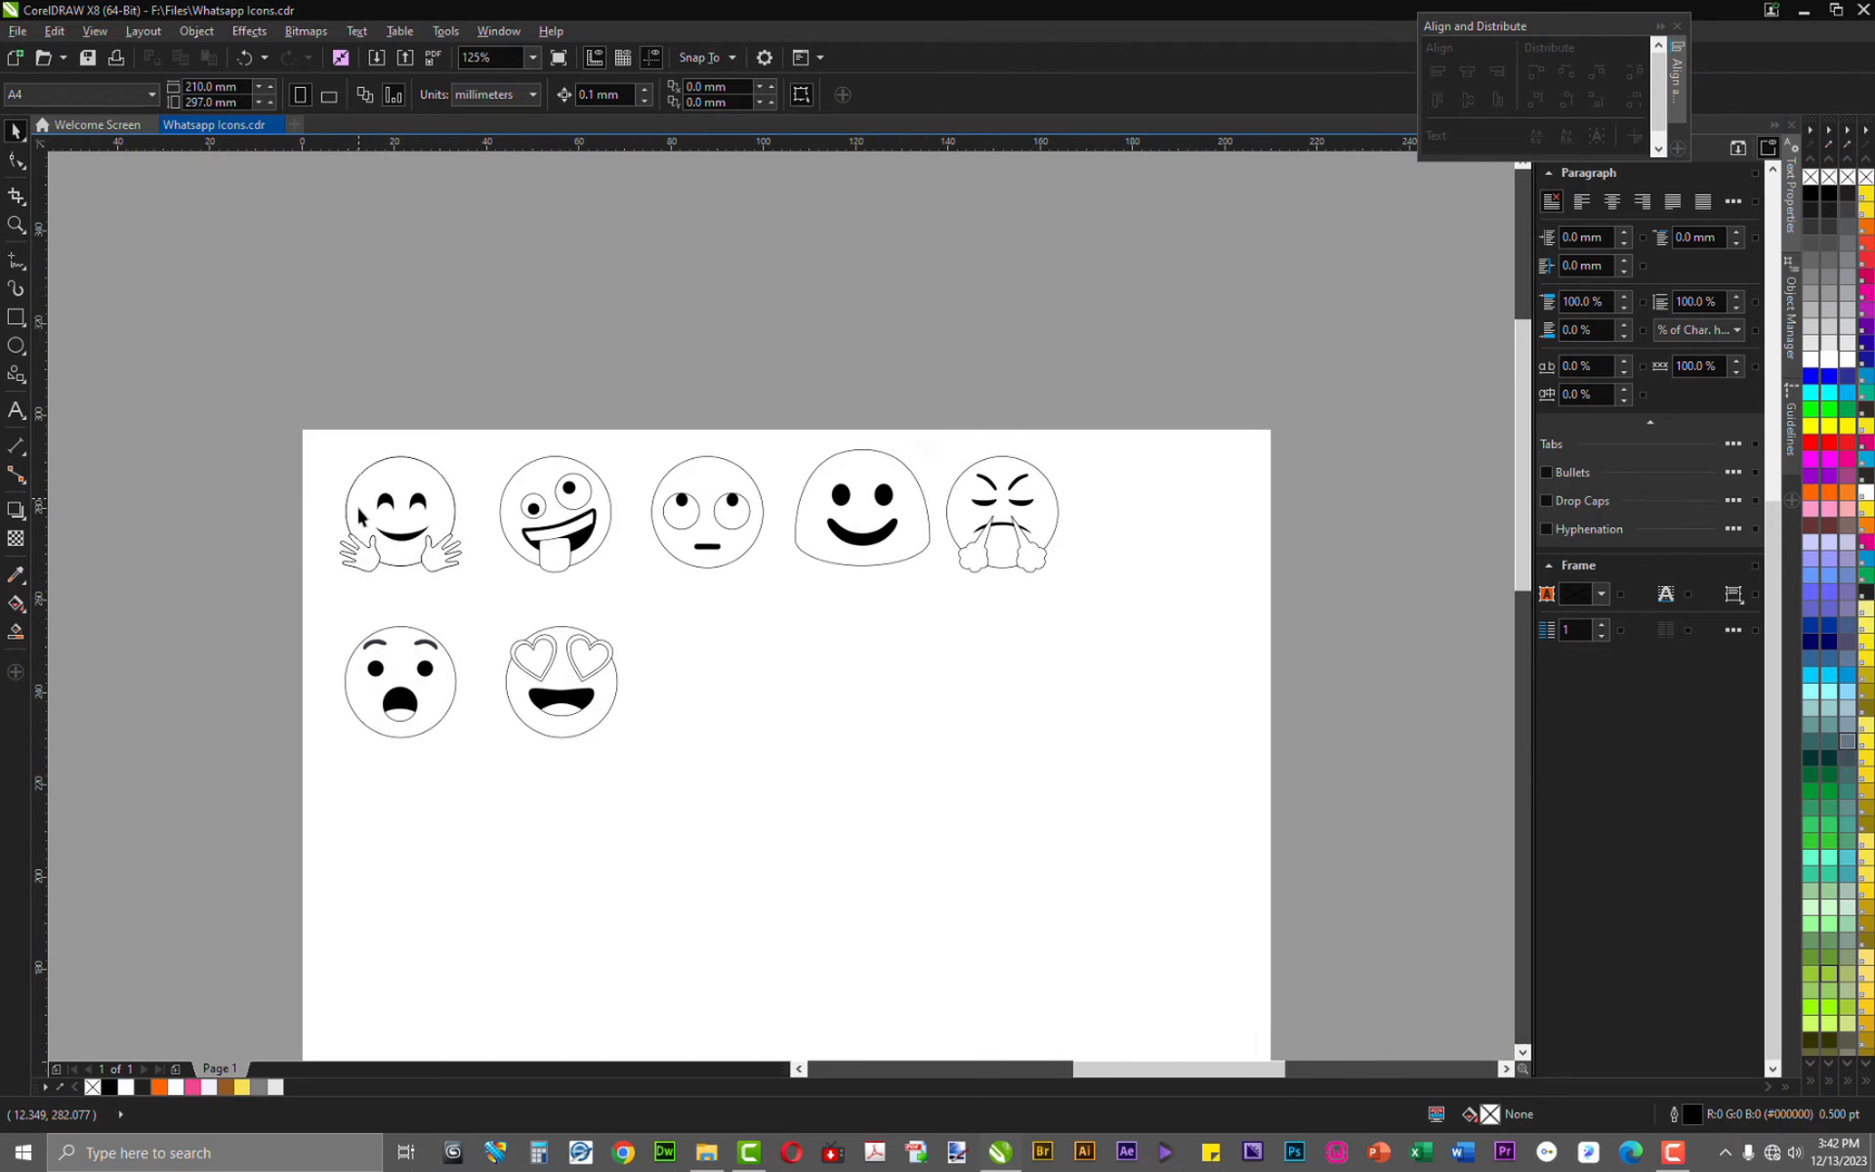
scroll(349, 521, up, 2)
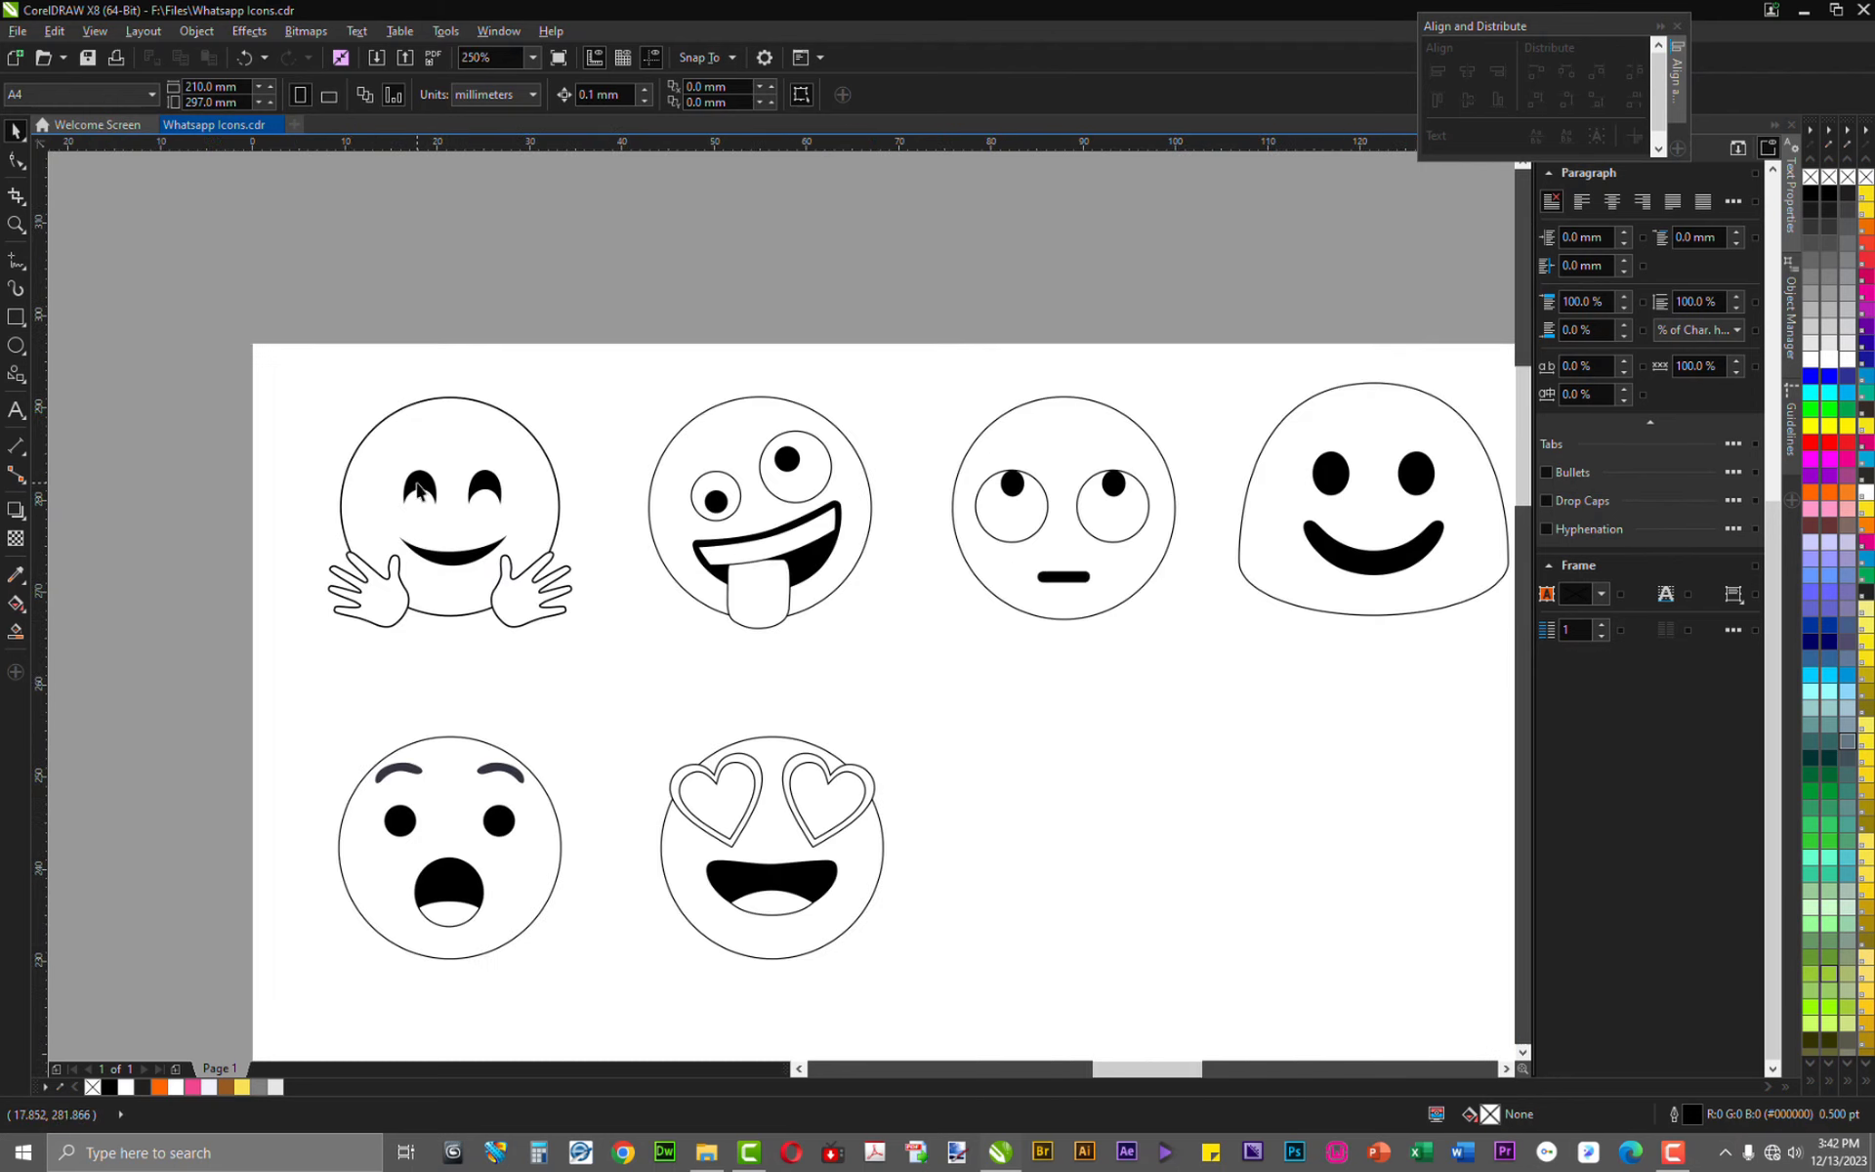
scroll(420, 493, up, 3)
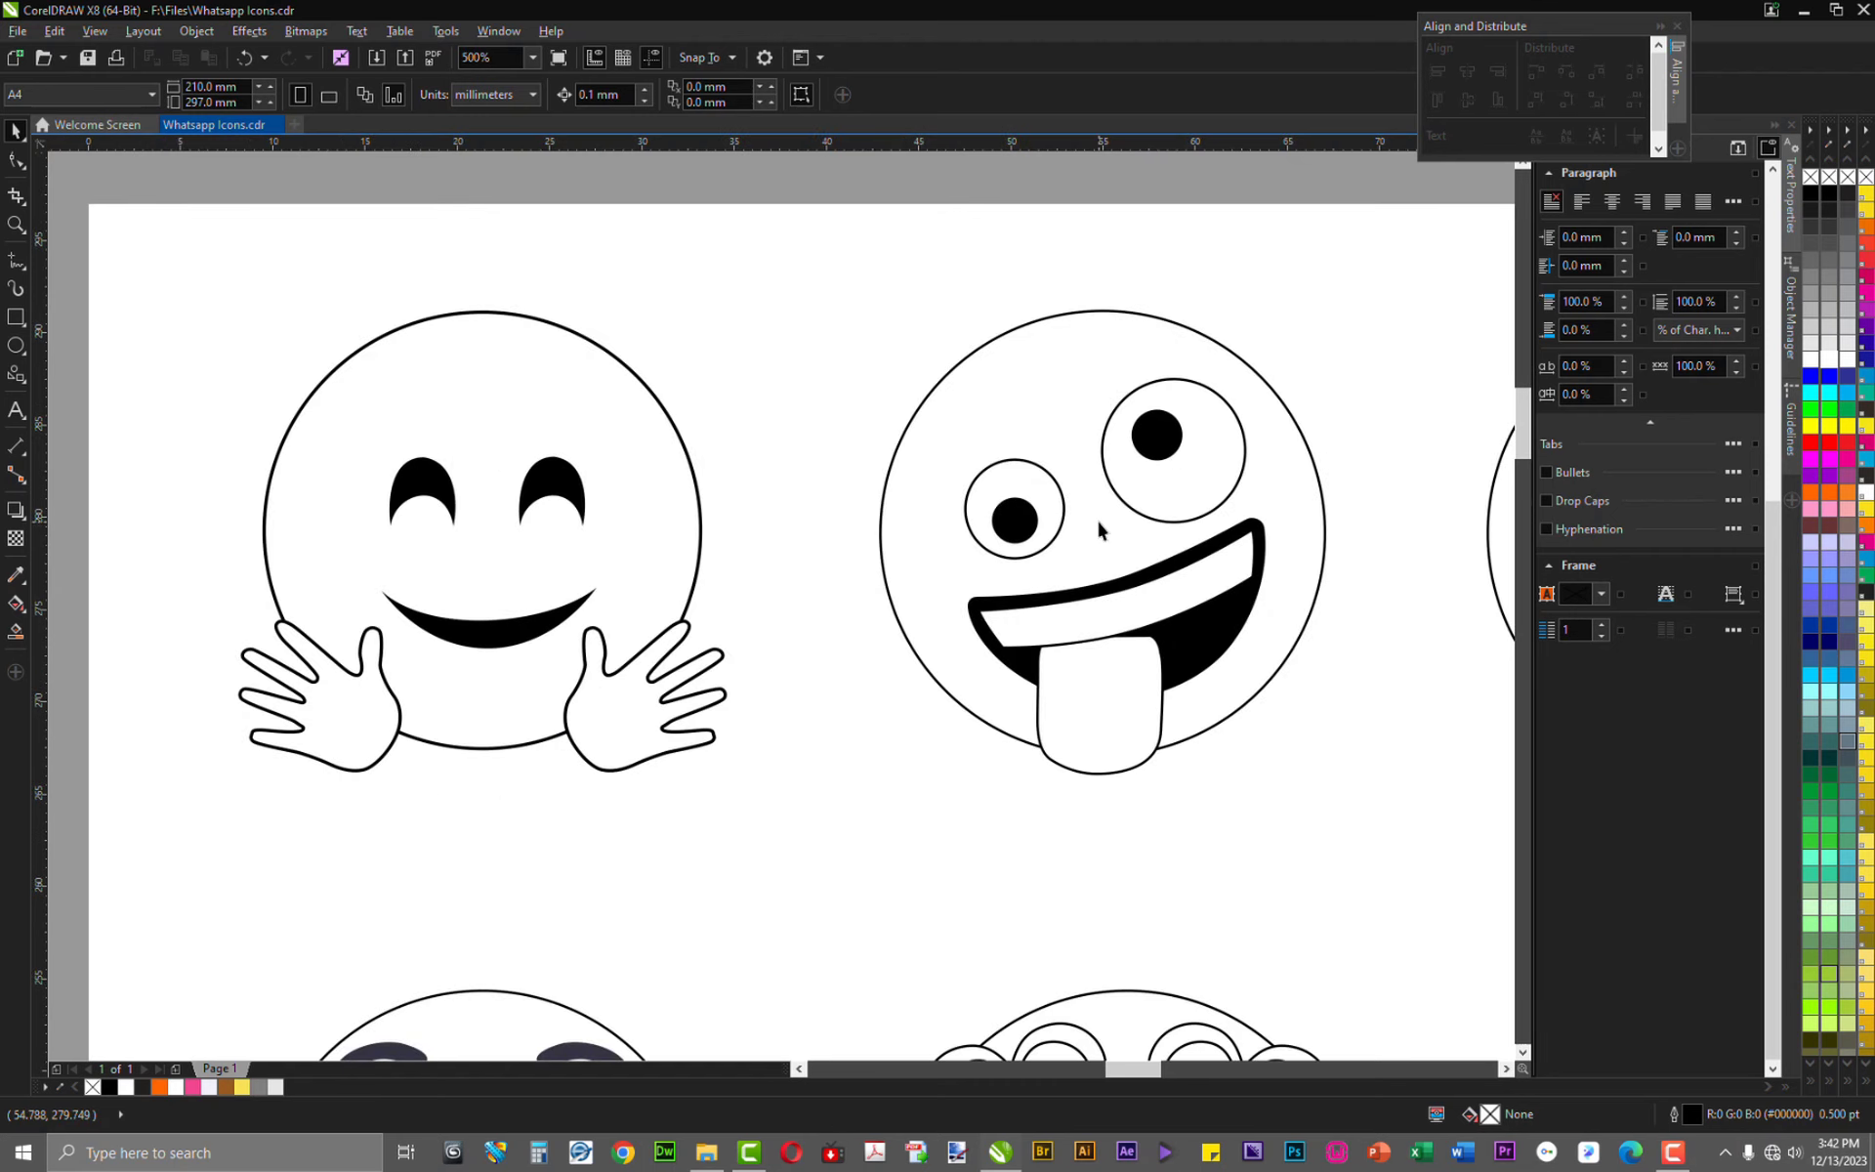
drag(878, 803, 886, 397)
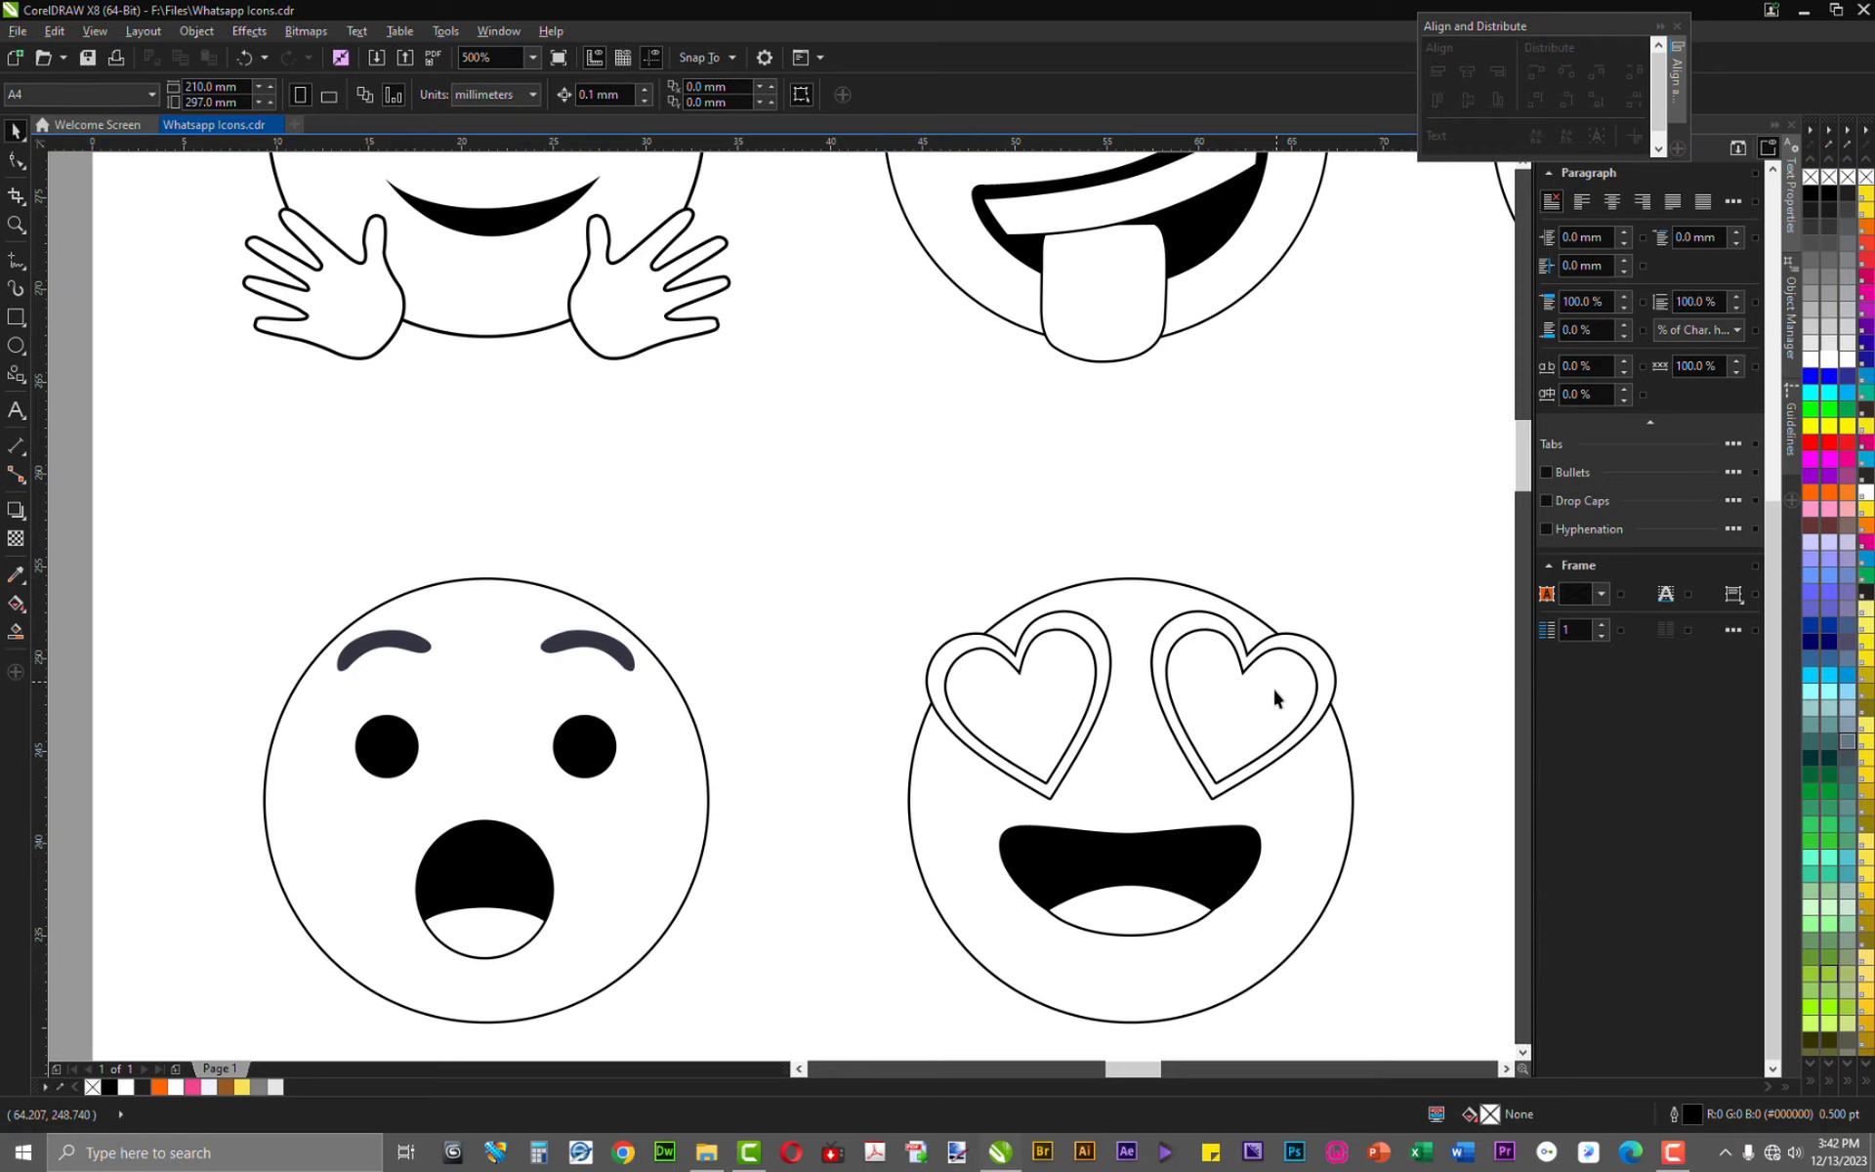
scroll(966, 796, down, 3)
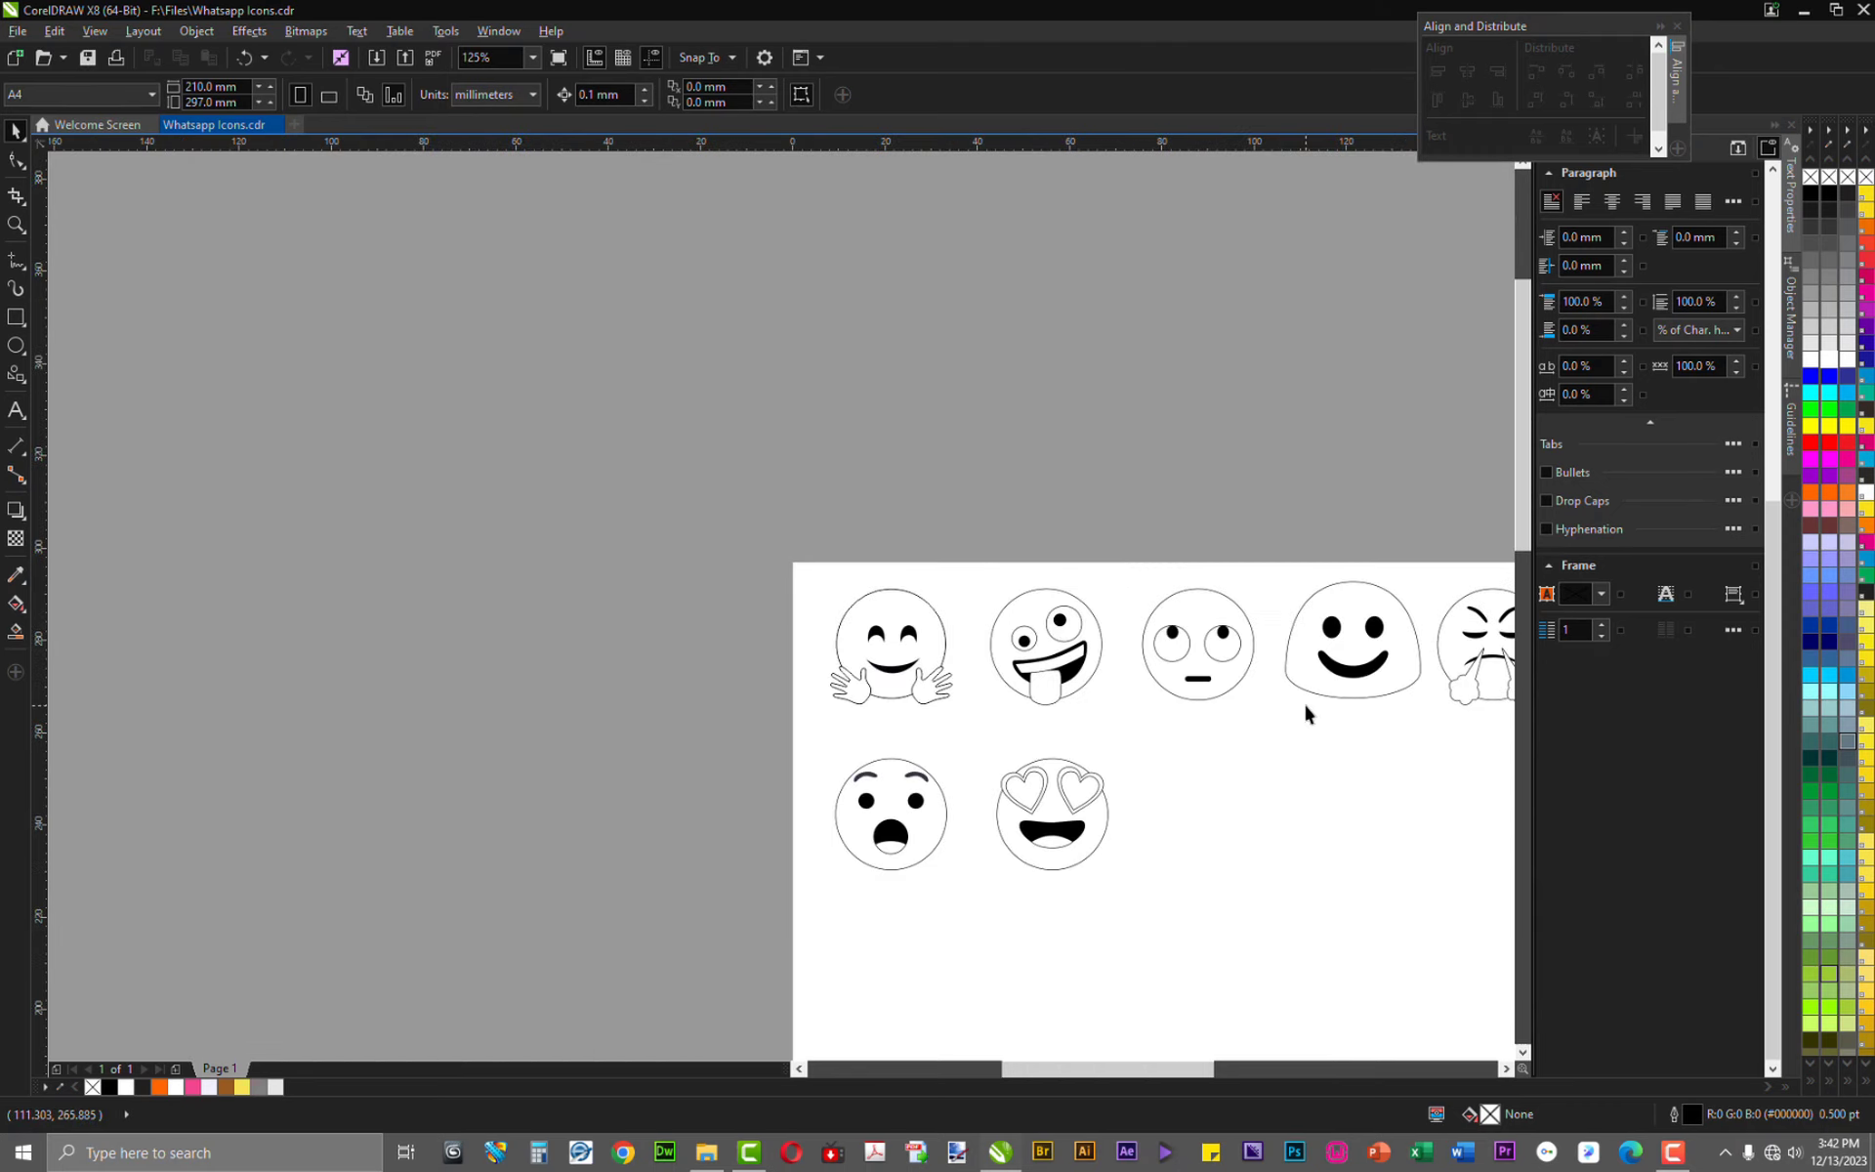
scroll(995, 667, up, 3)
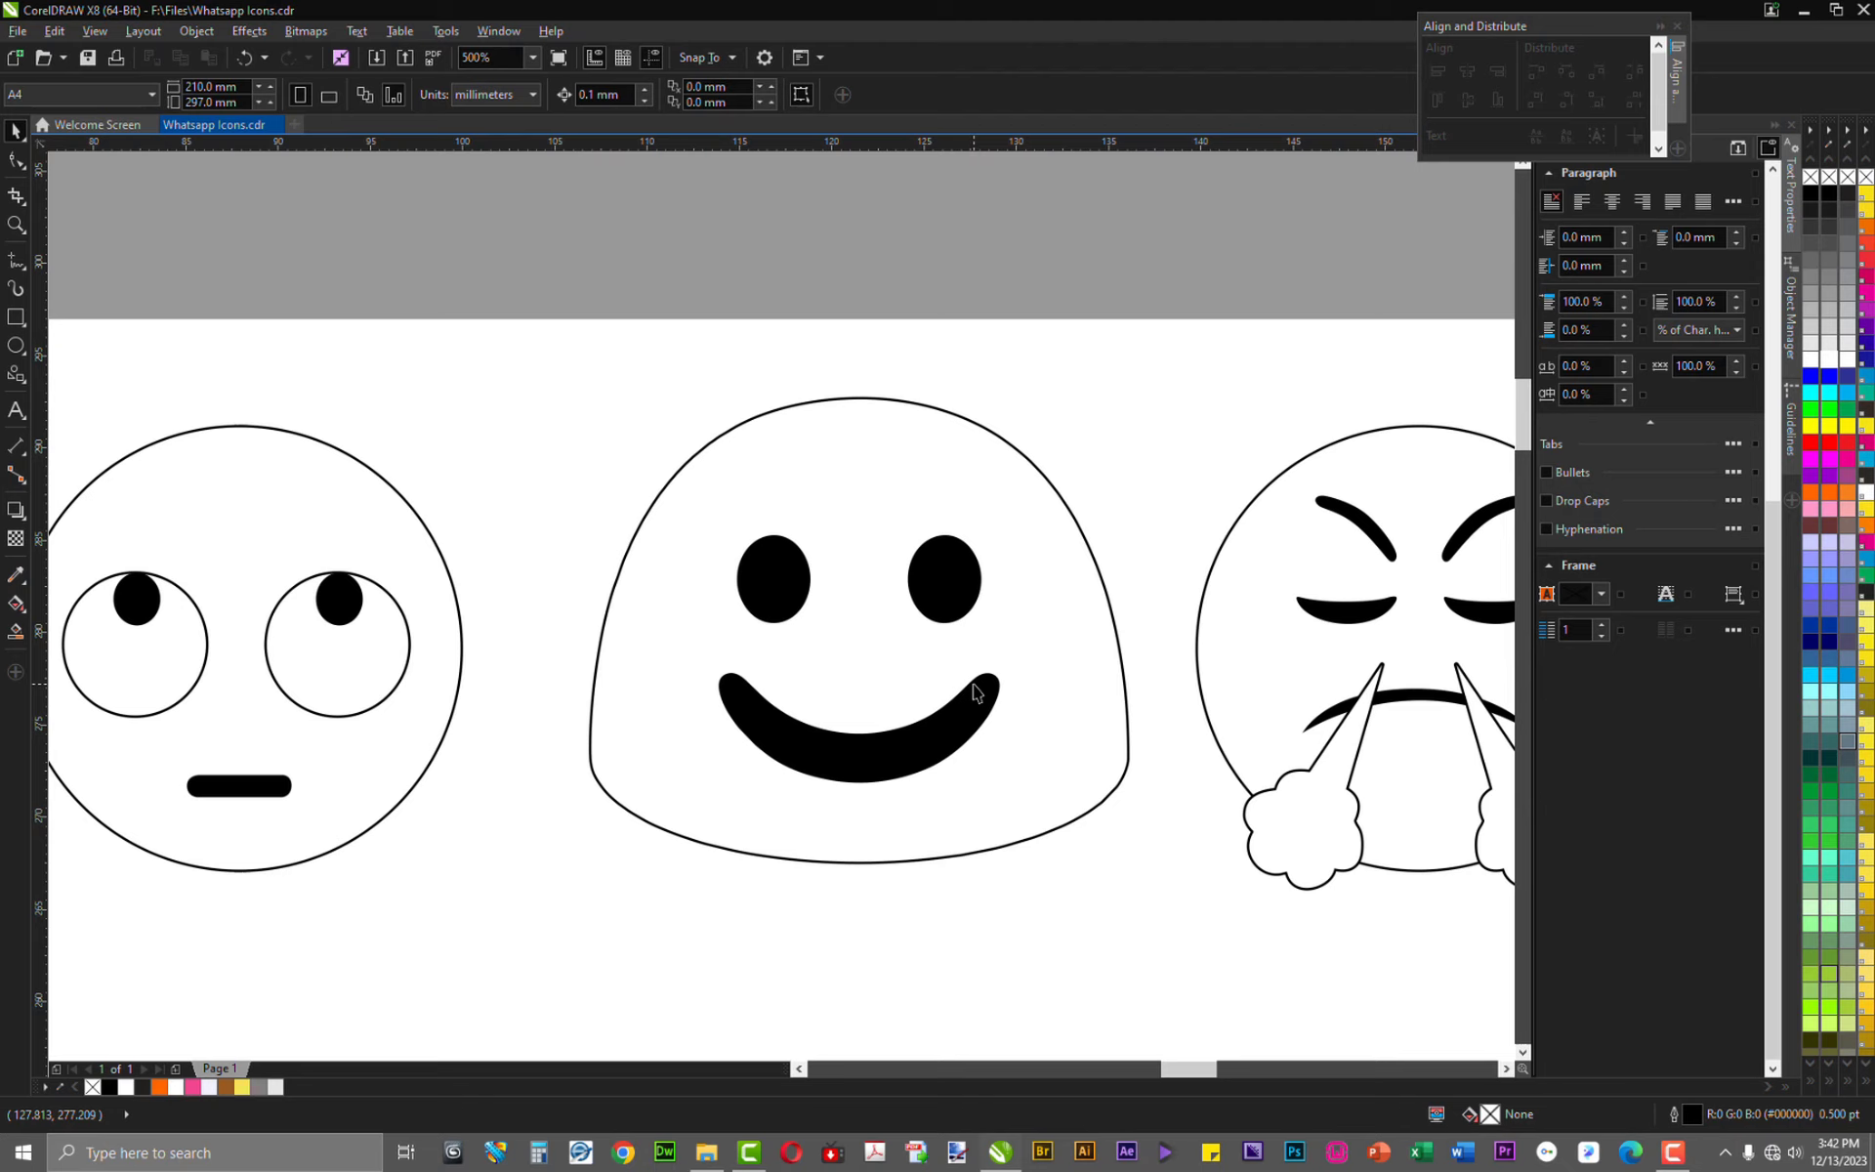
drag(984, 695, 1353, 674)
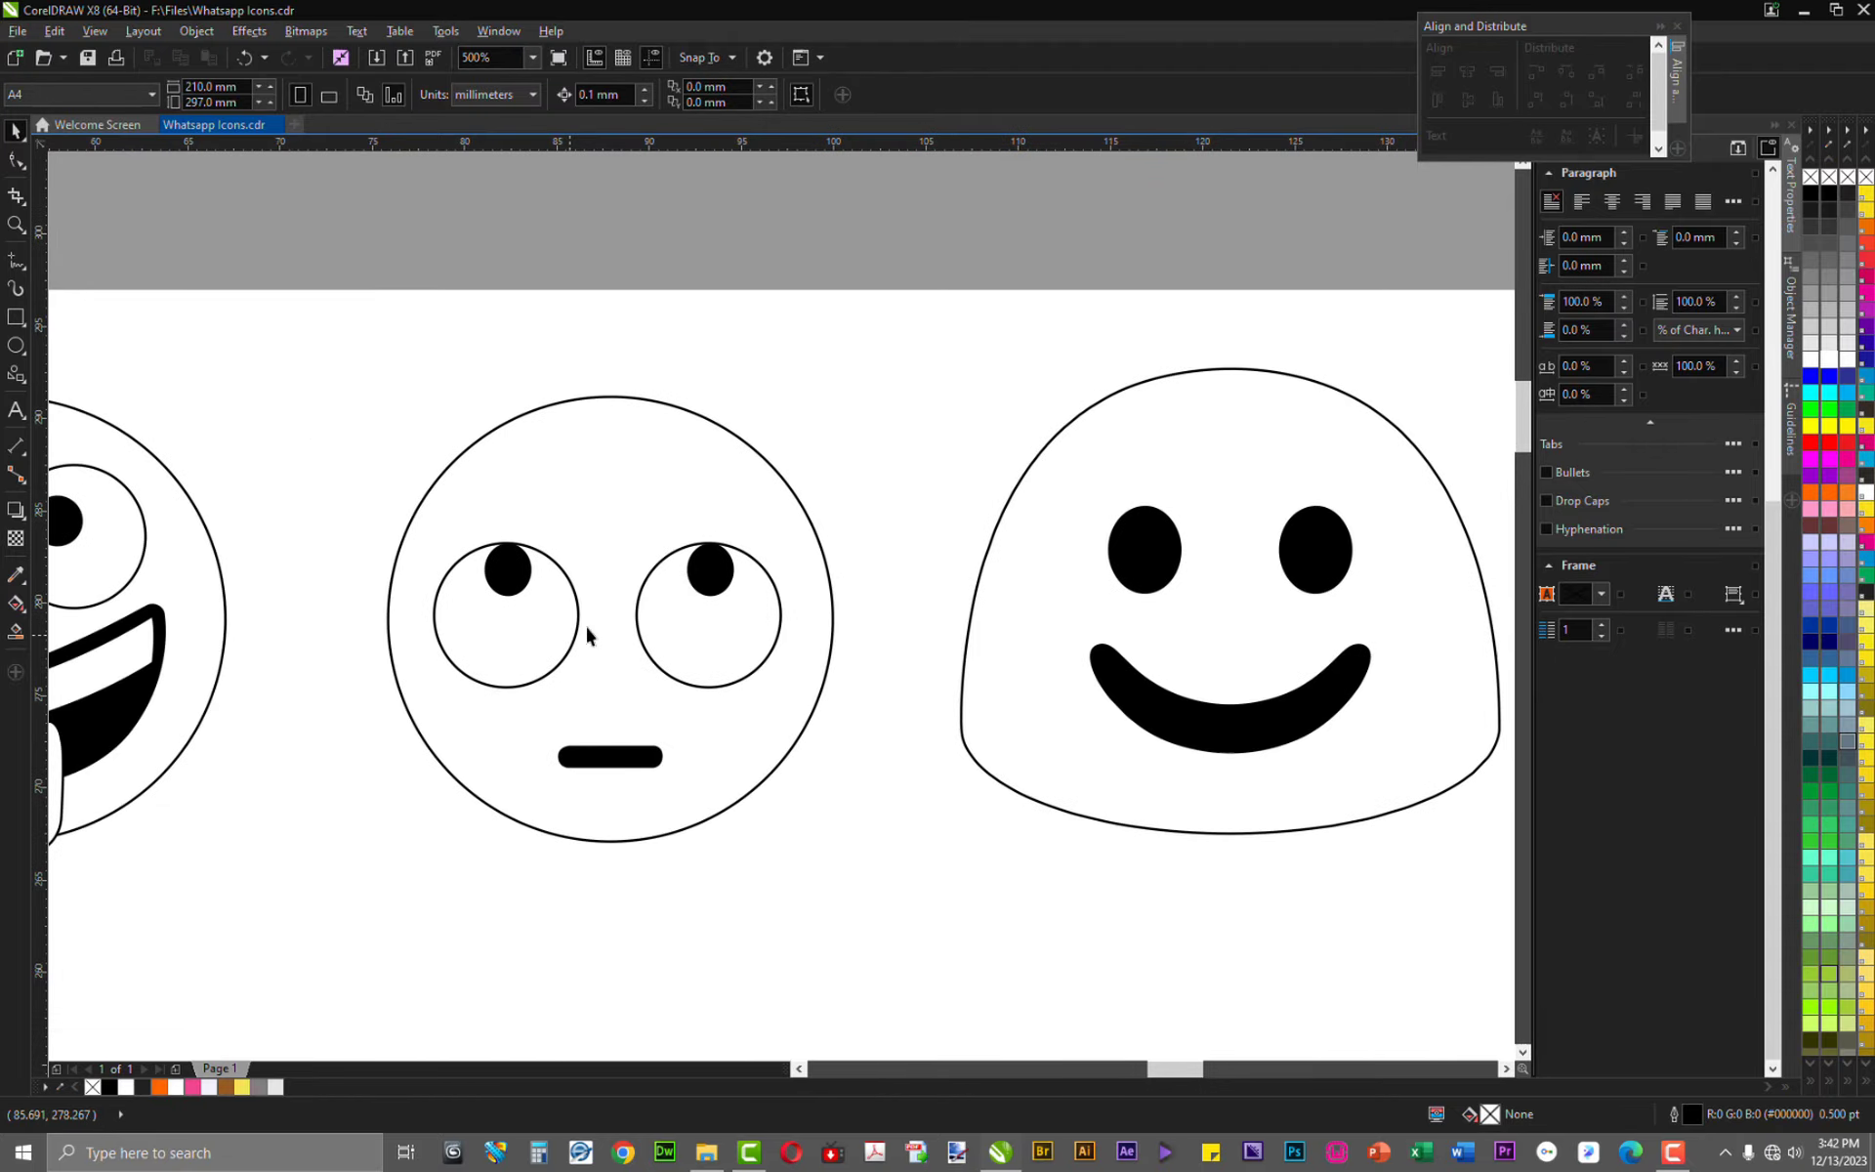
drag(699, 641, 1133, 601)
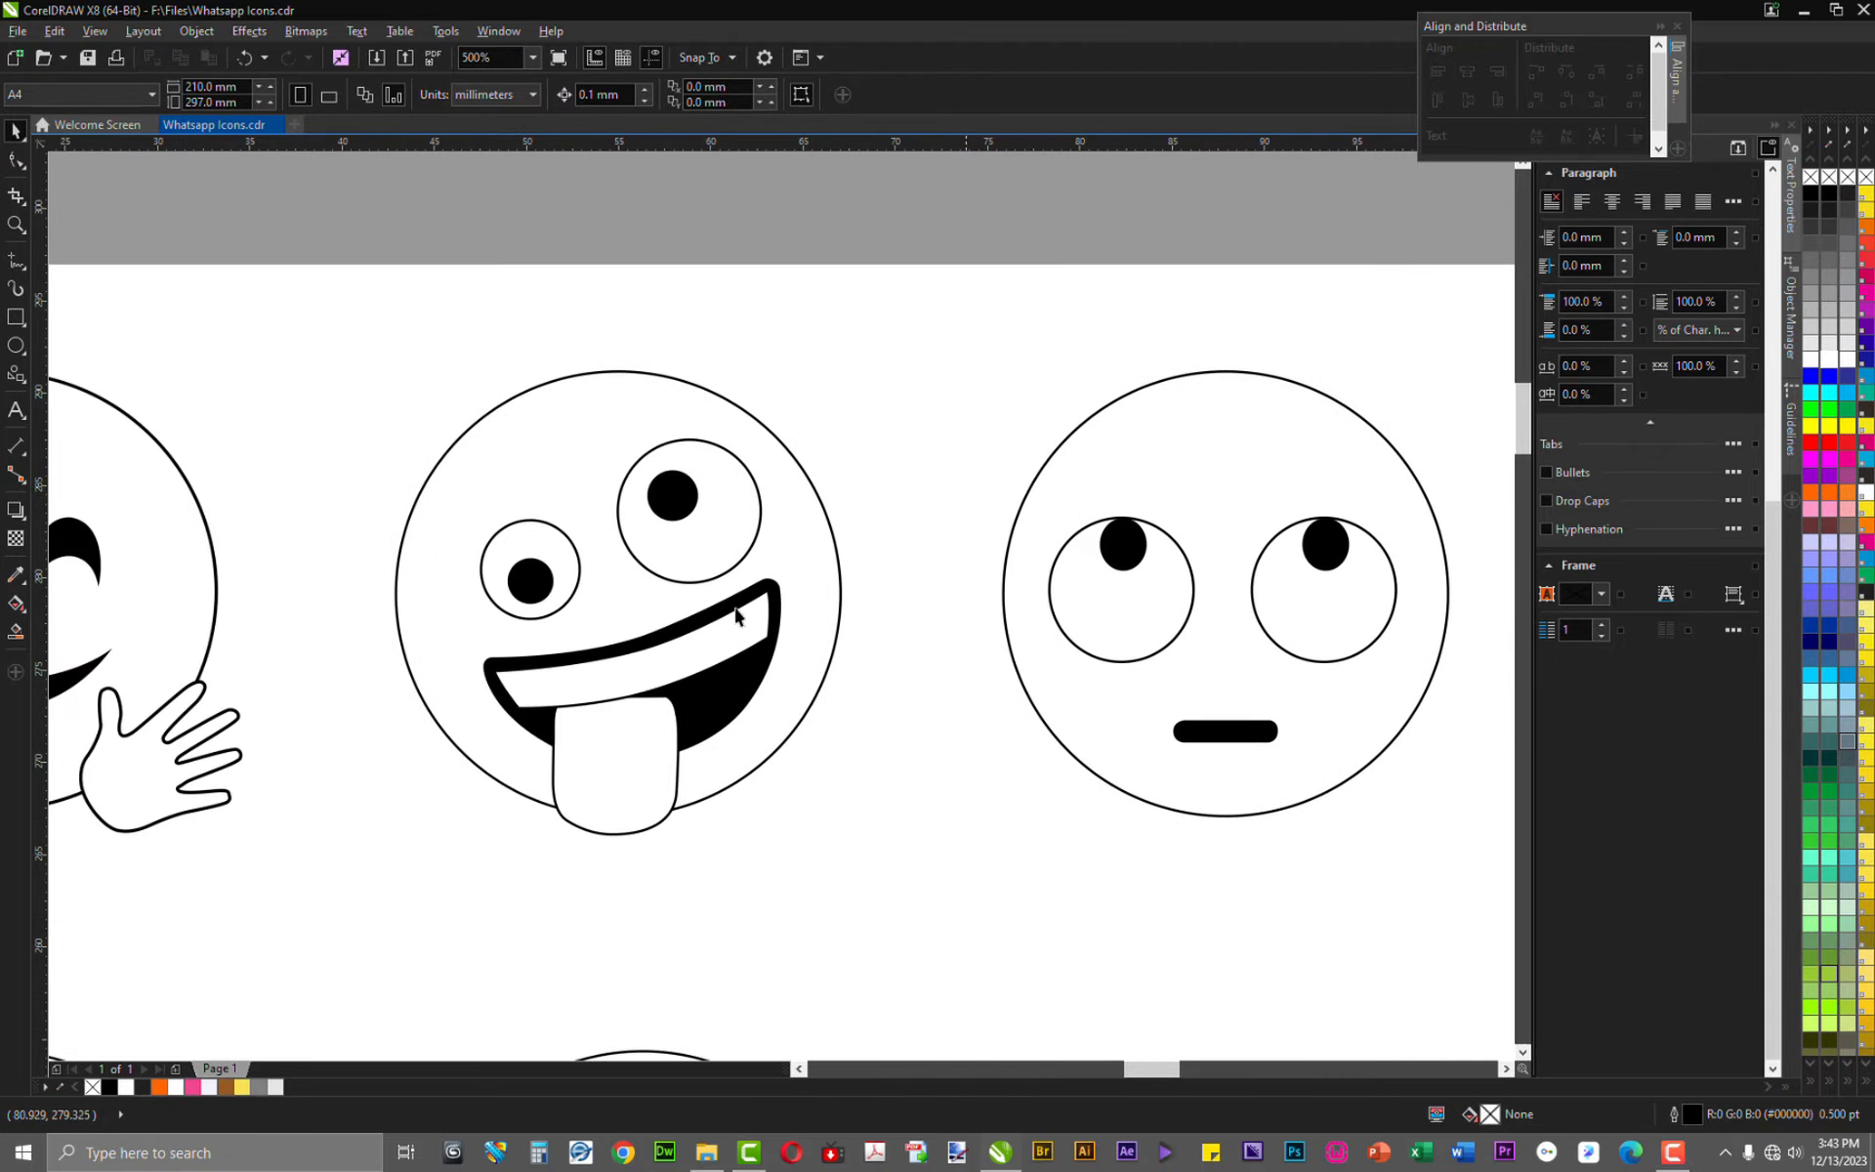
drag(735, 615, 1384, 615)
drag(904, 670, 857, 543)
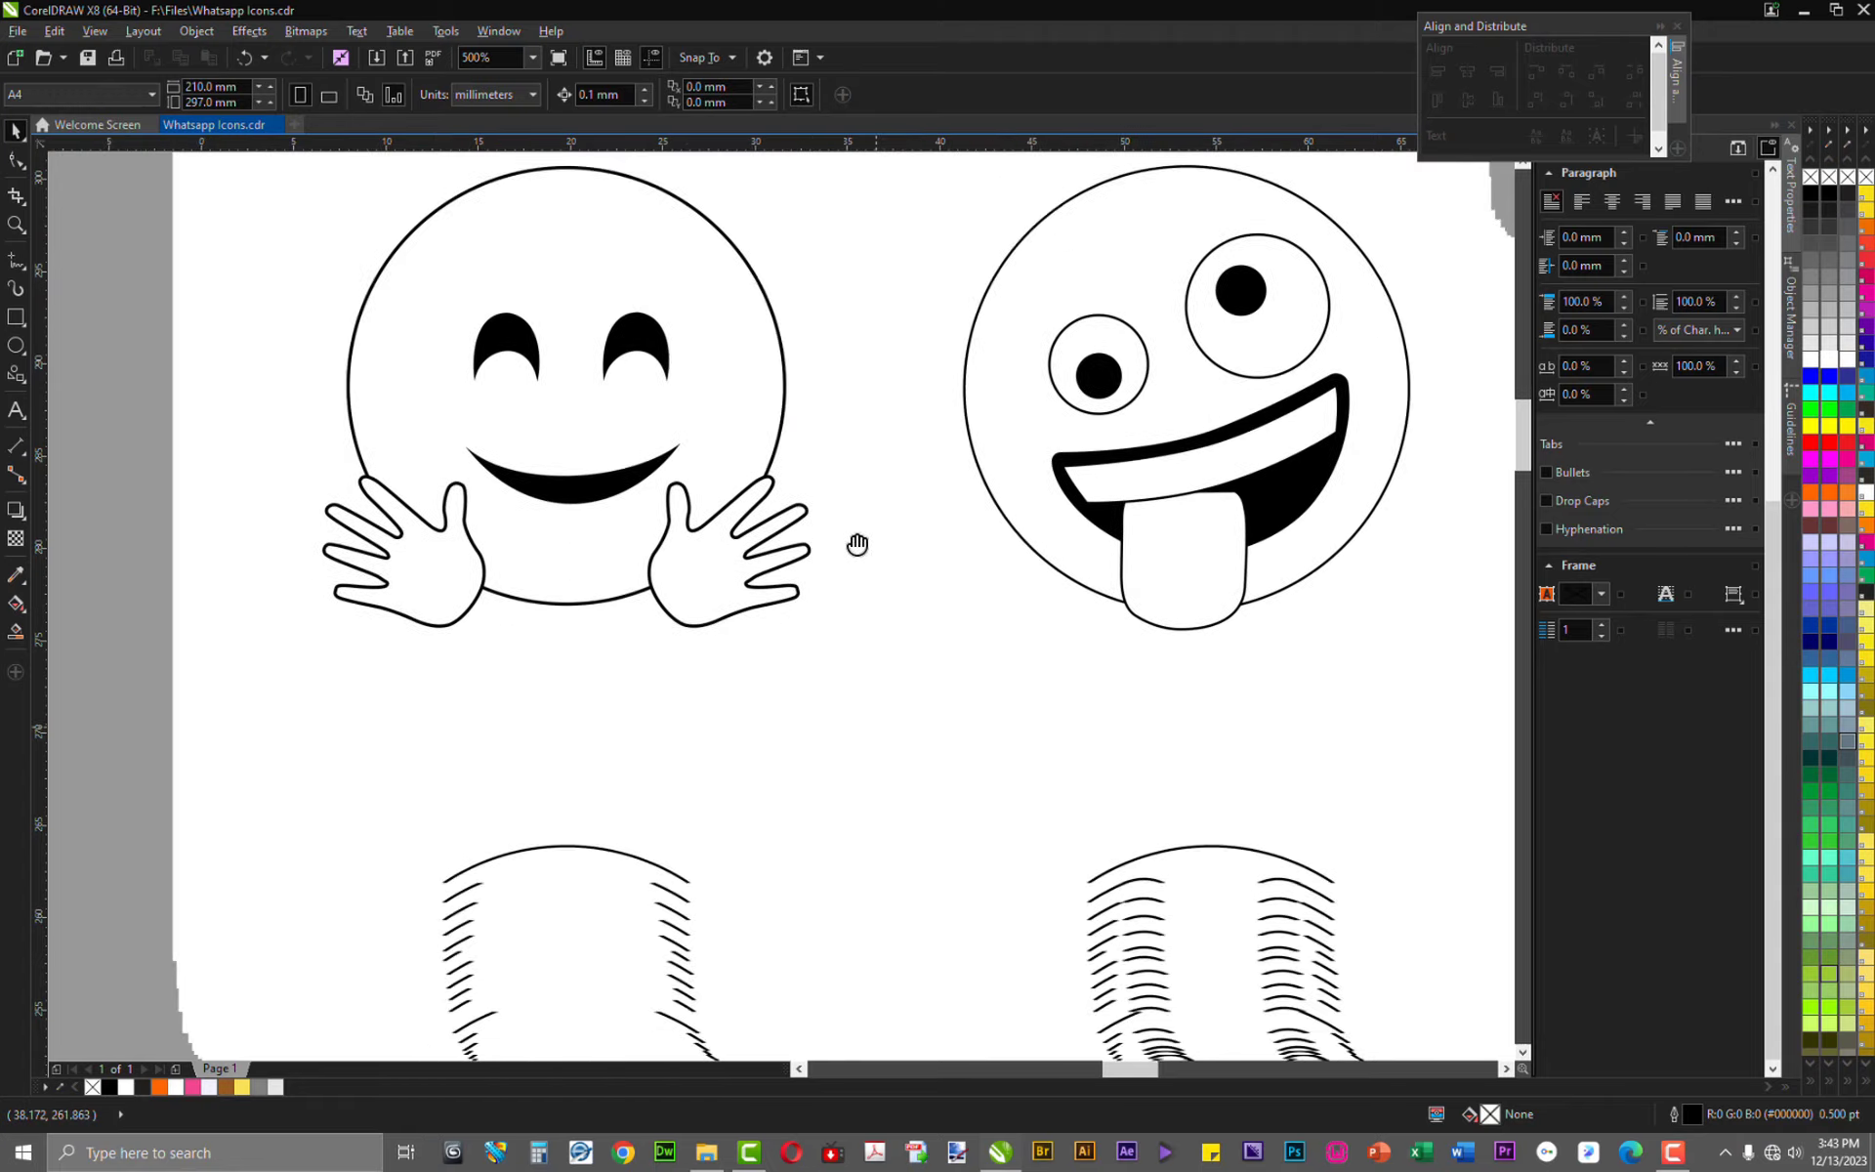
drag(1100, 765, 1179, 637)
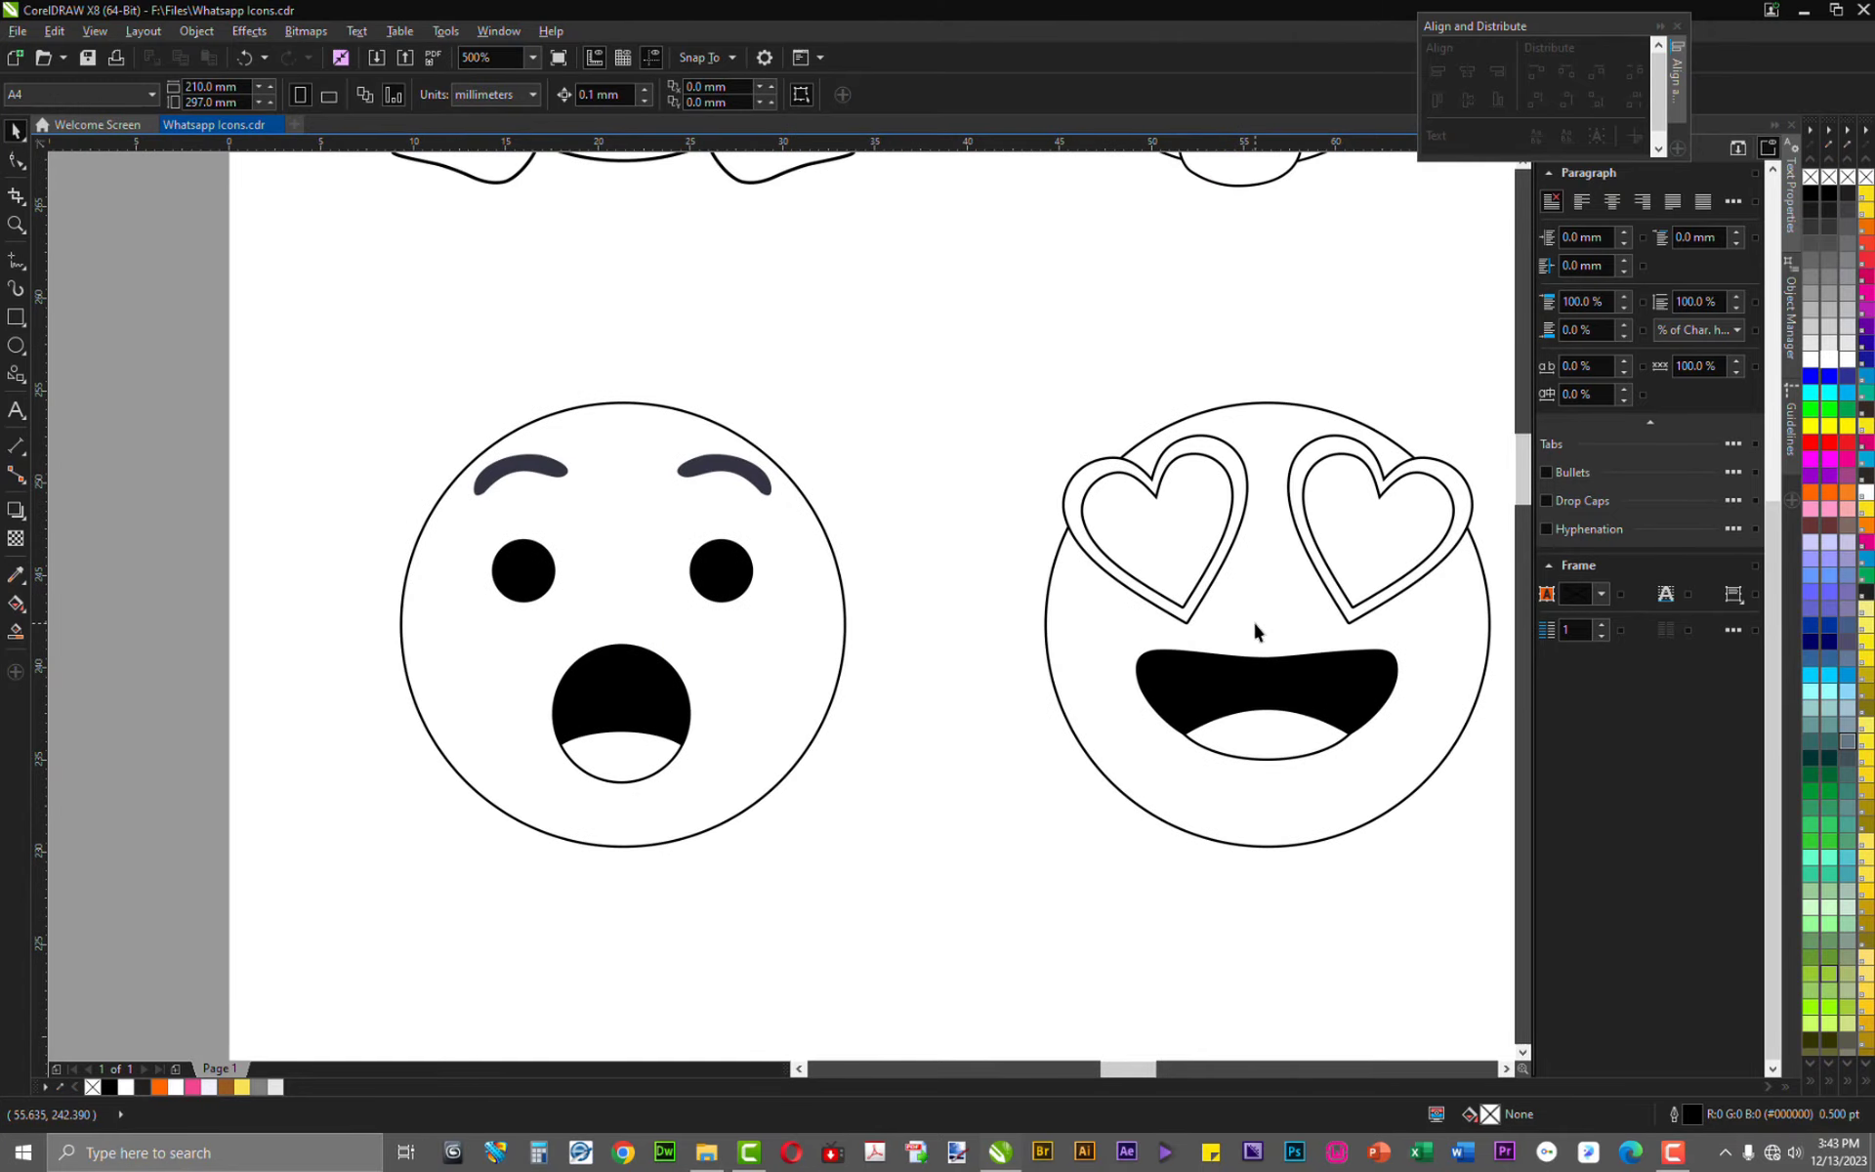
drag(1431, 640, 774, 691)
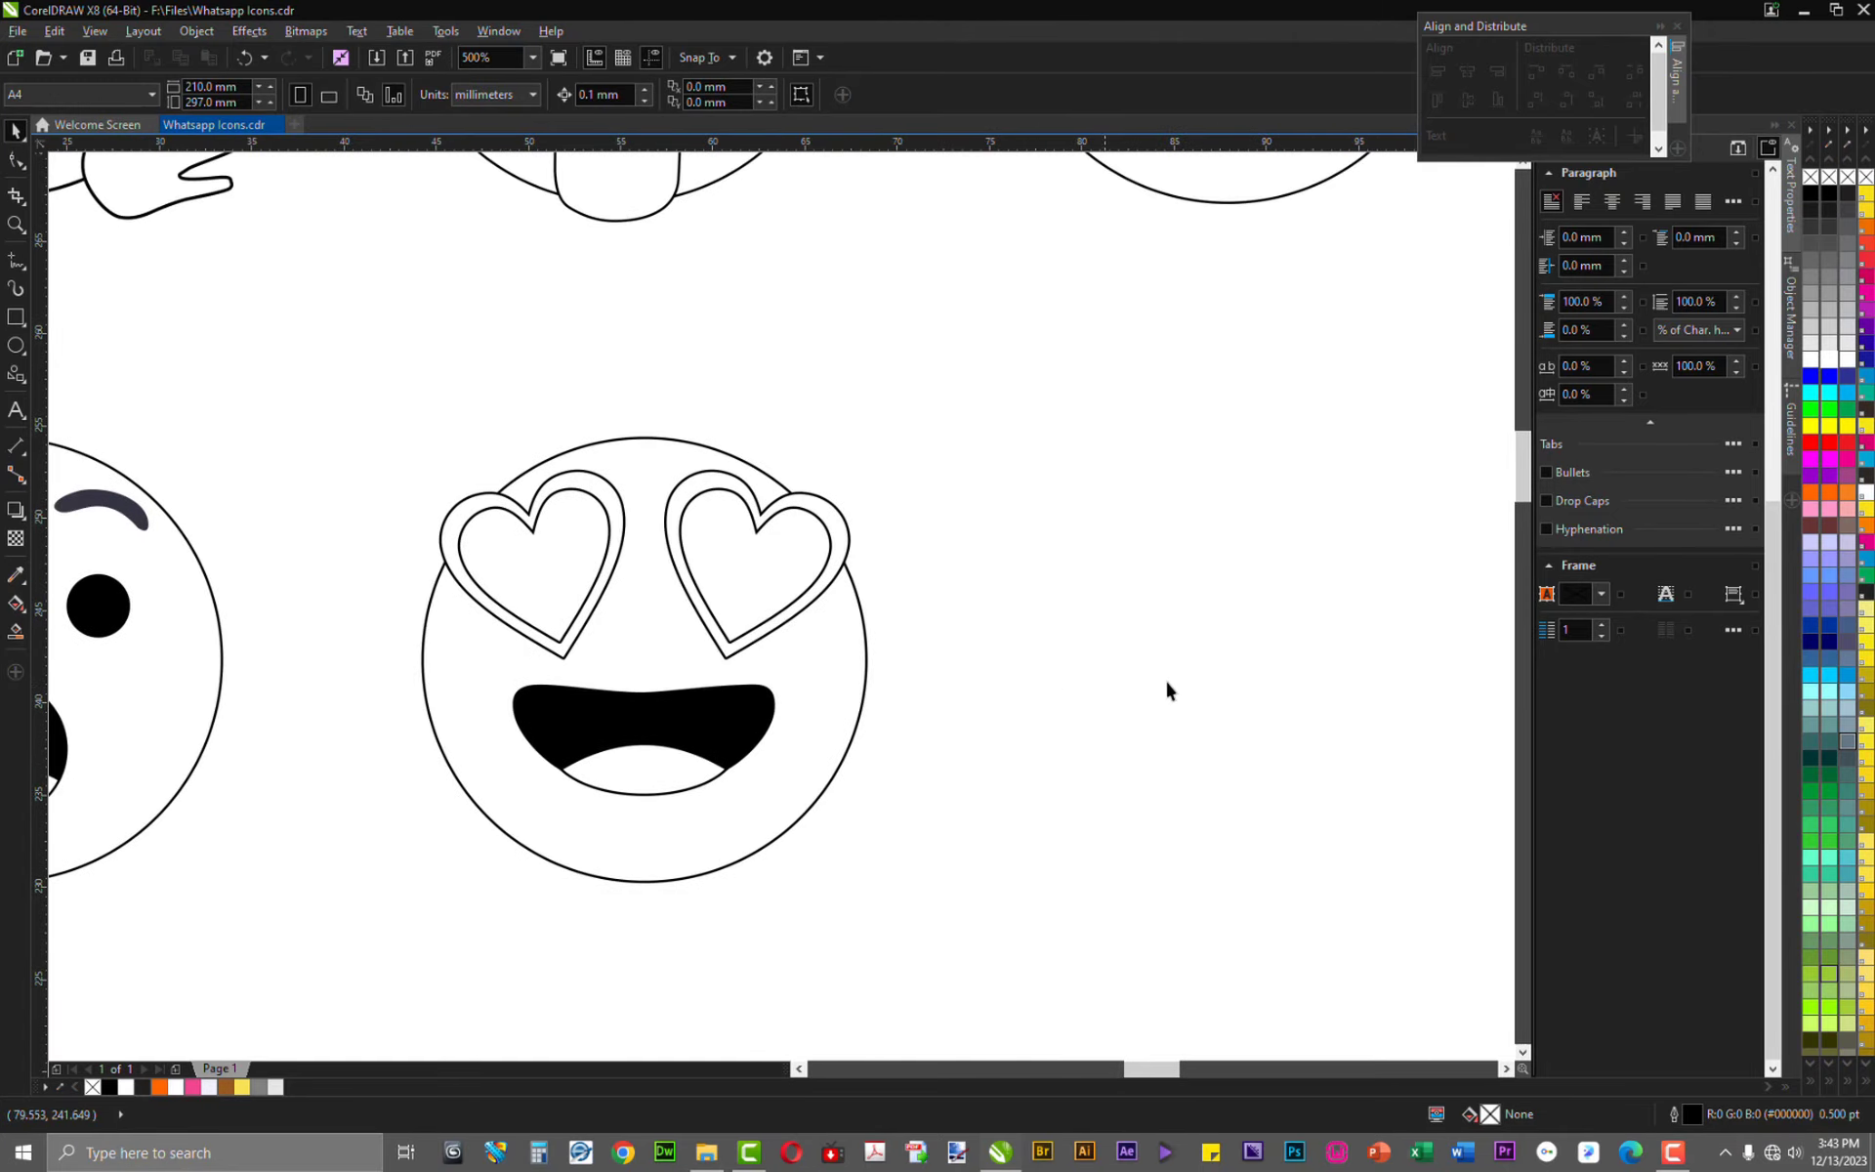
drag(1138, 710, 686, 712)
drag(711, 635, 1104, 640)
scroll(1256, 646, down, 5)
scroll(830, 654, down, 2)
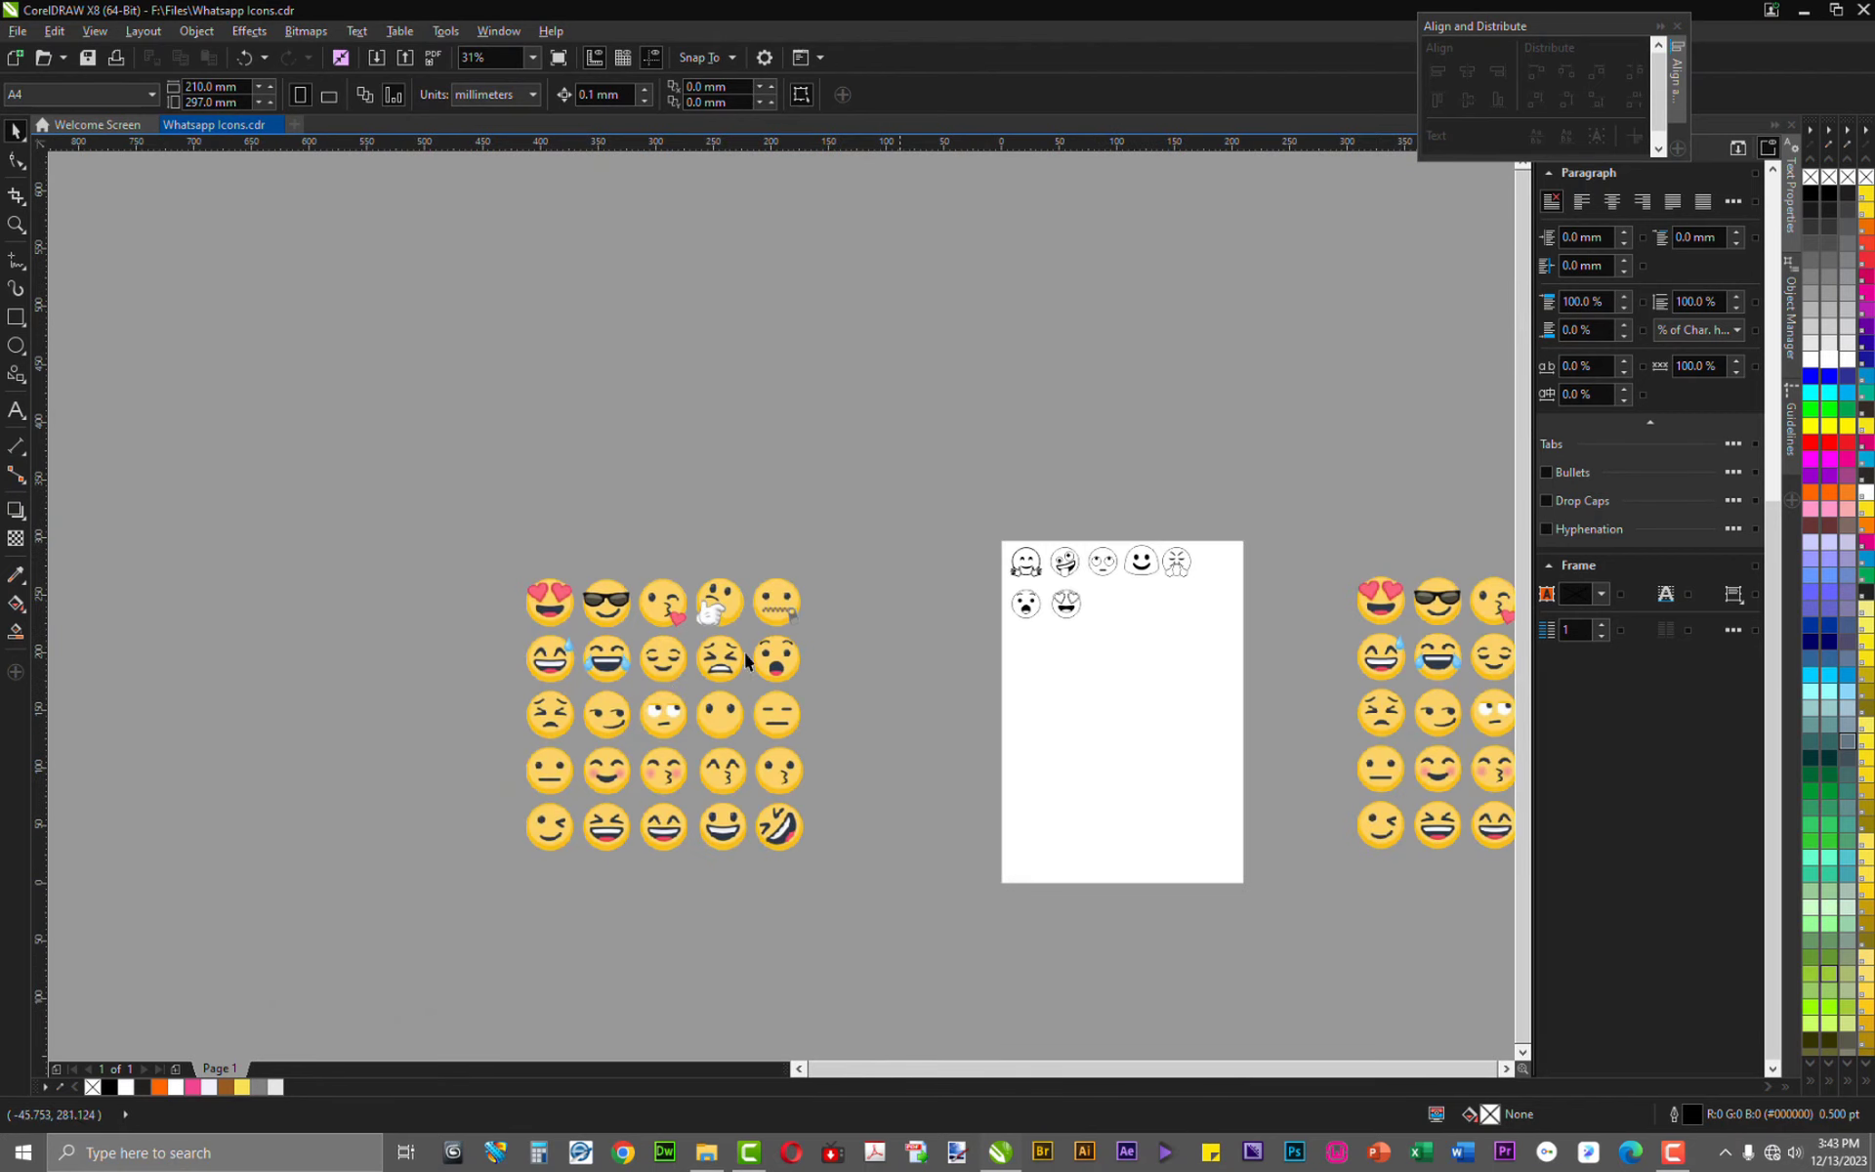
Select the coloured emoji bitmap beside the page and examine the edges of its sunglasses emoji at high magnification
scroll(617, 757, up, 4)
click(555, 388)
drag(524, 357, 569, 435)
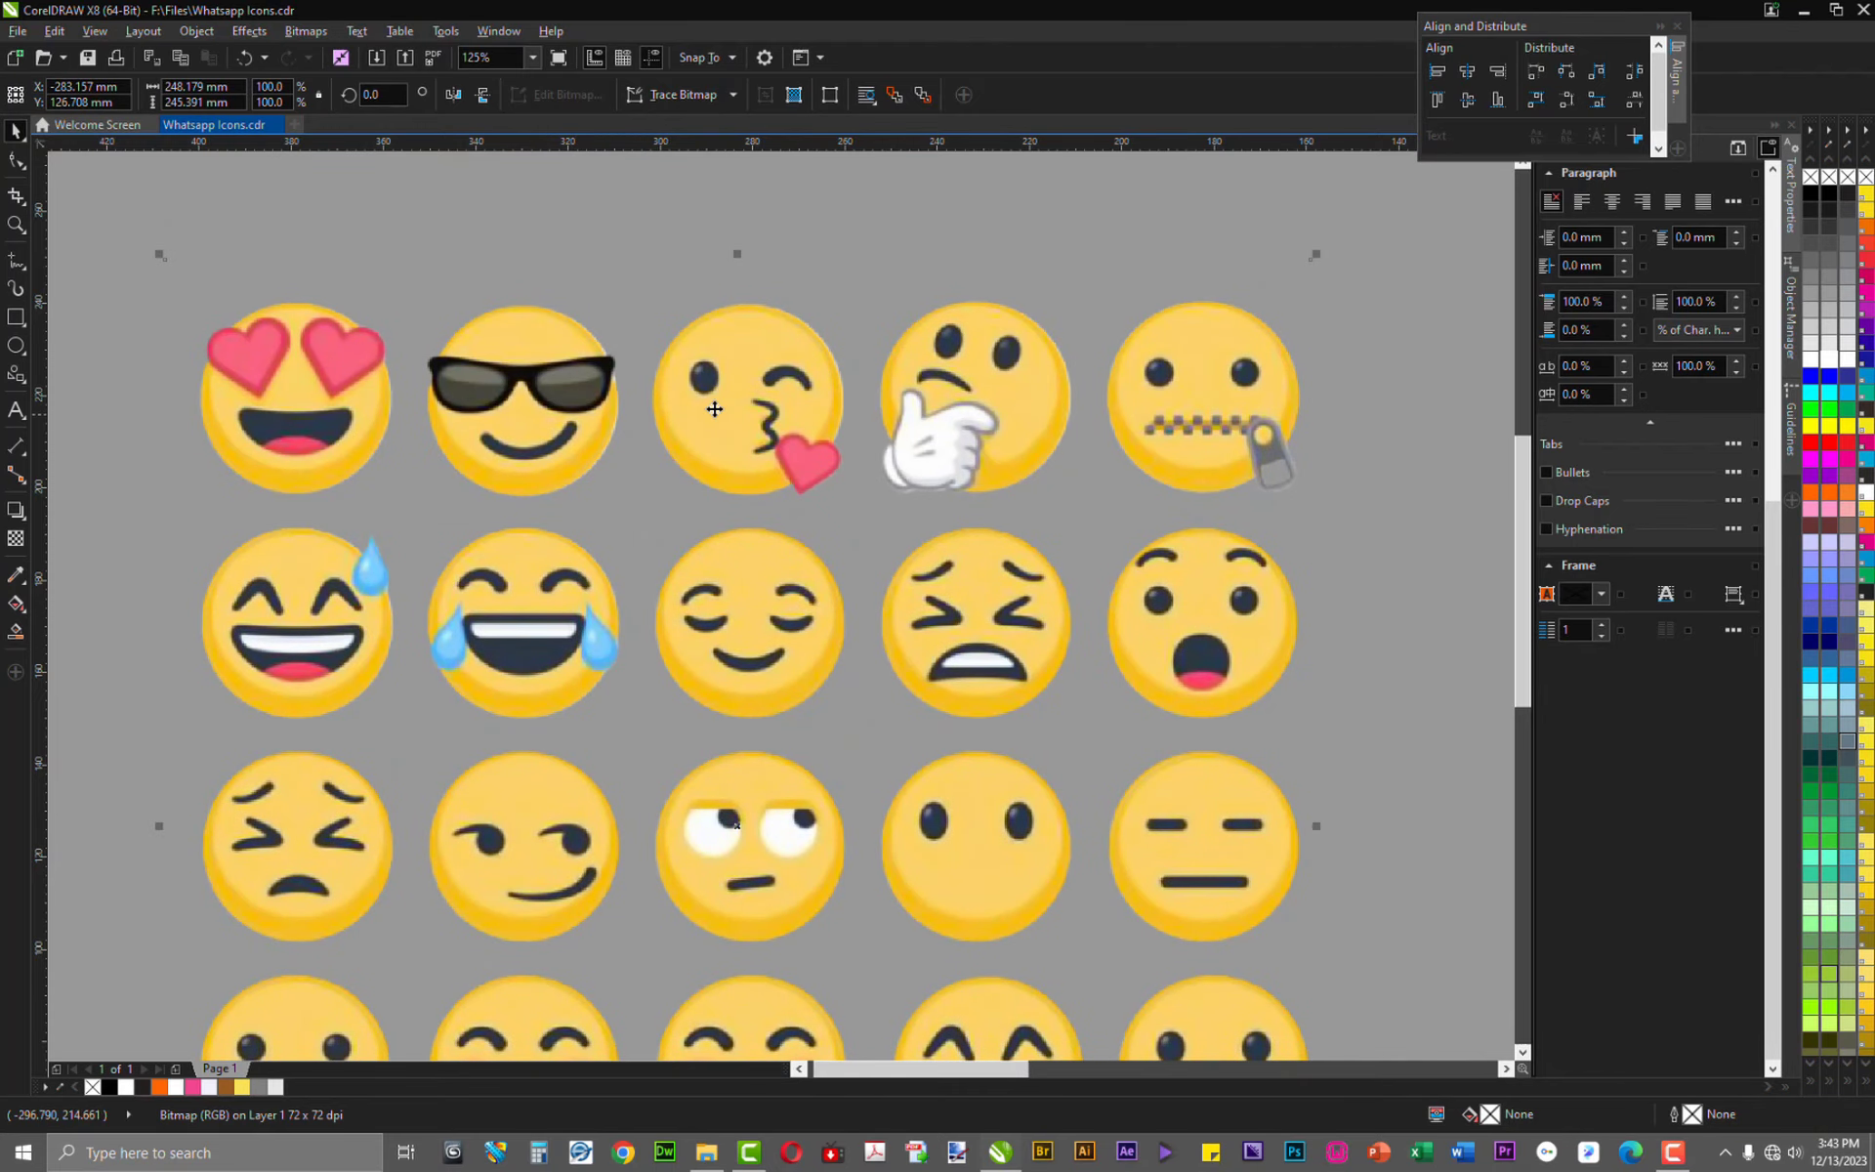
scroll(498, 366, up, 4)
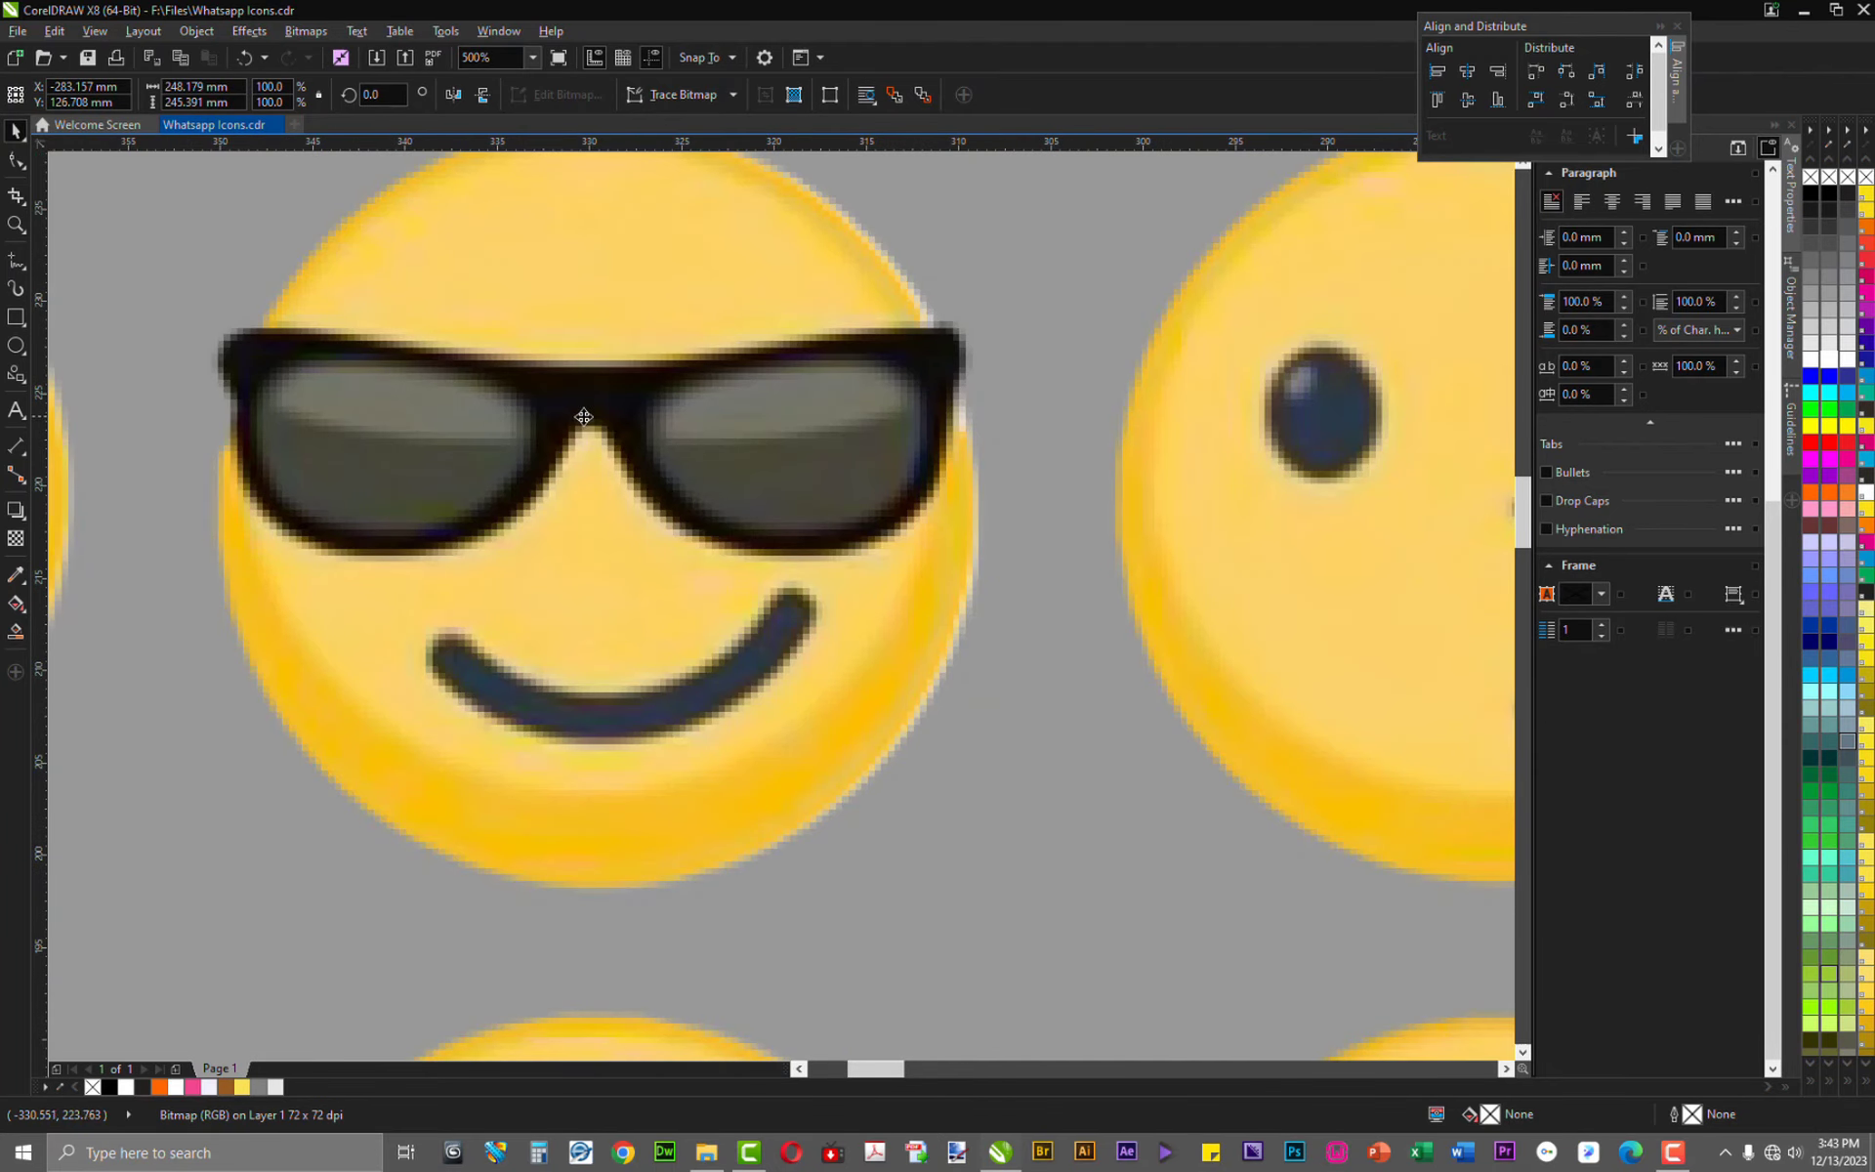
scroll(661, 459, up, 1)
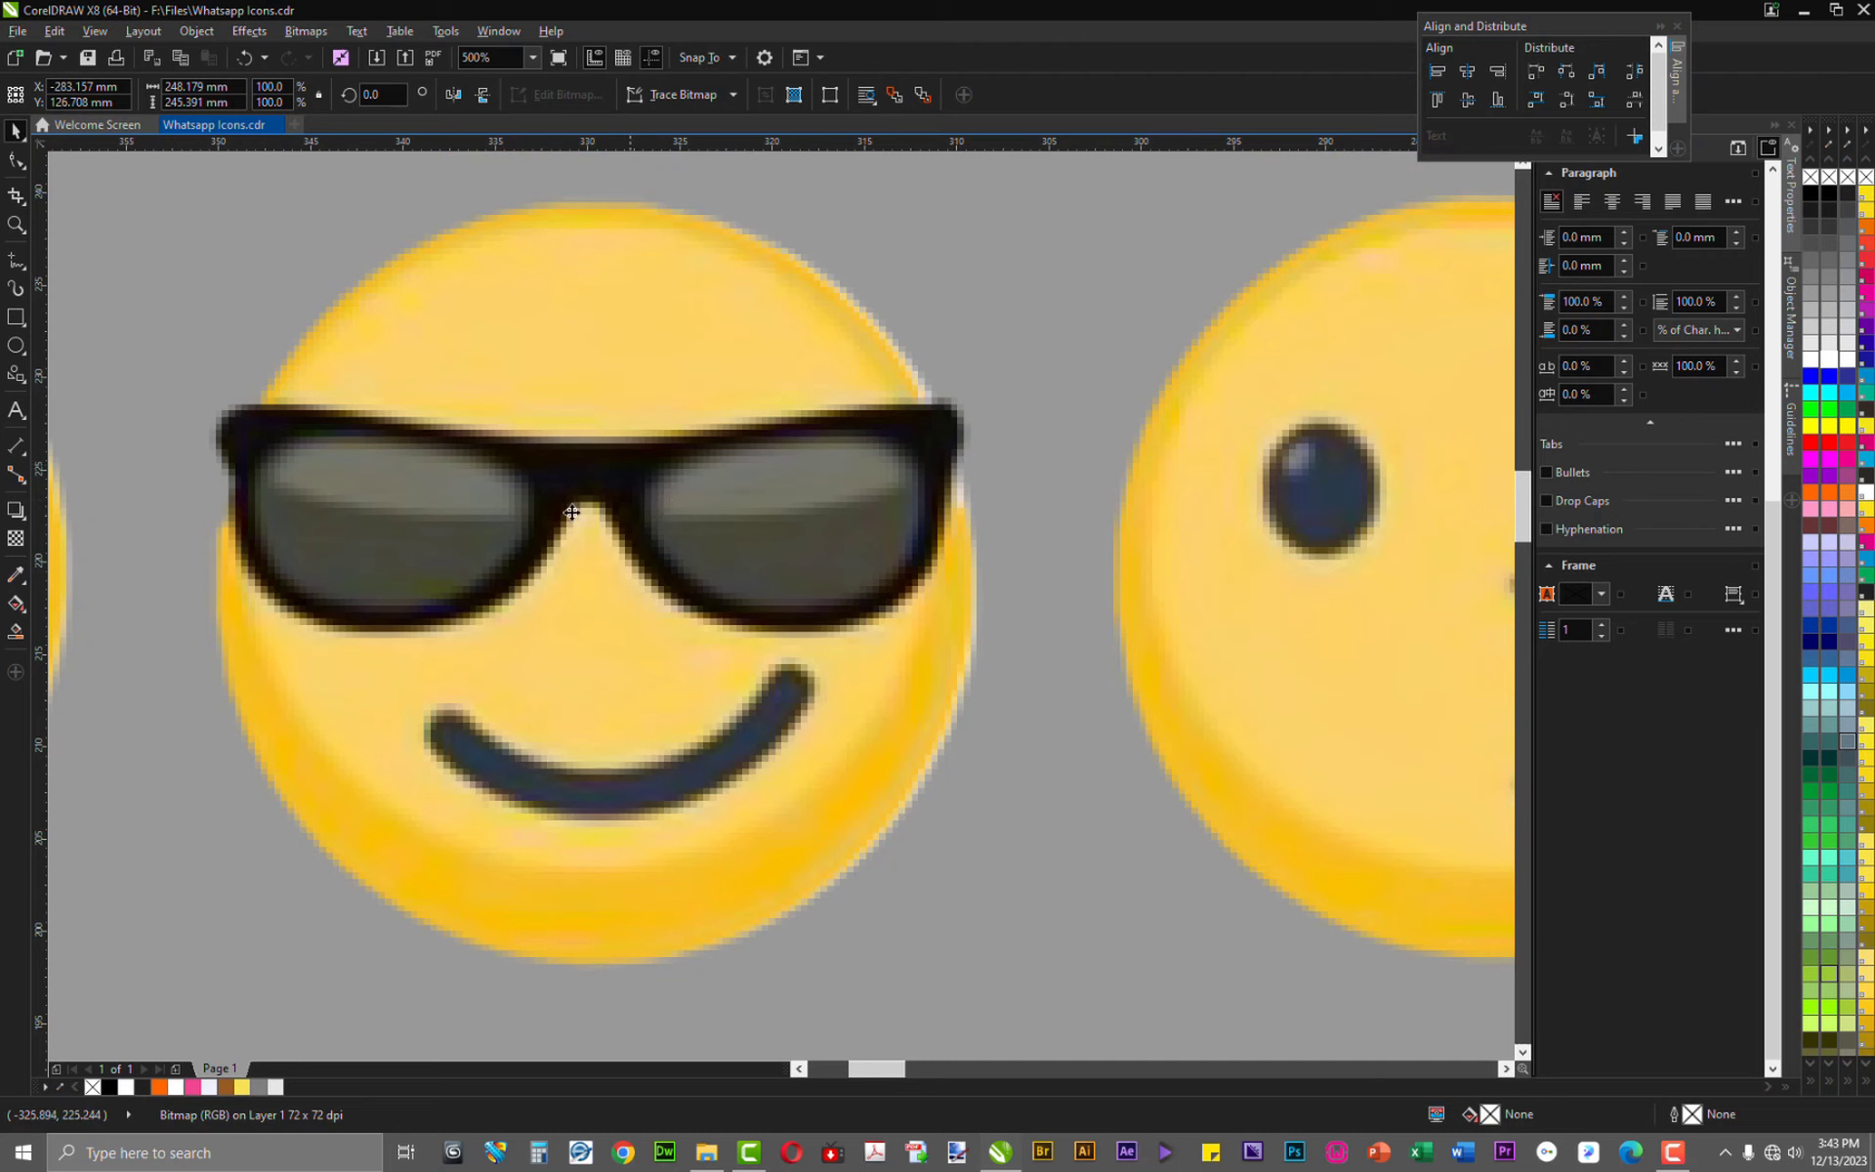
scroll(572, 512, up, 4)
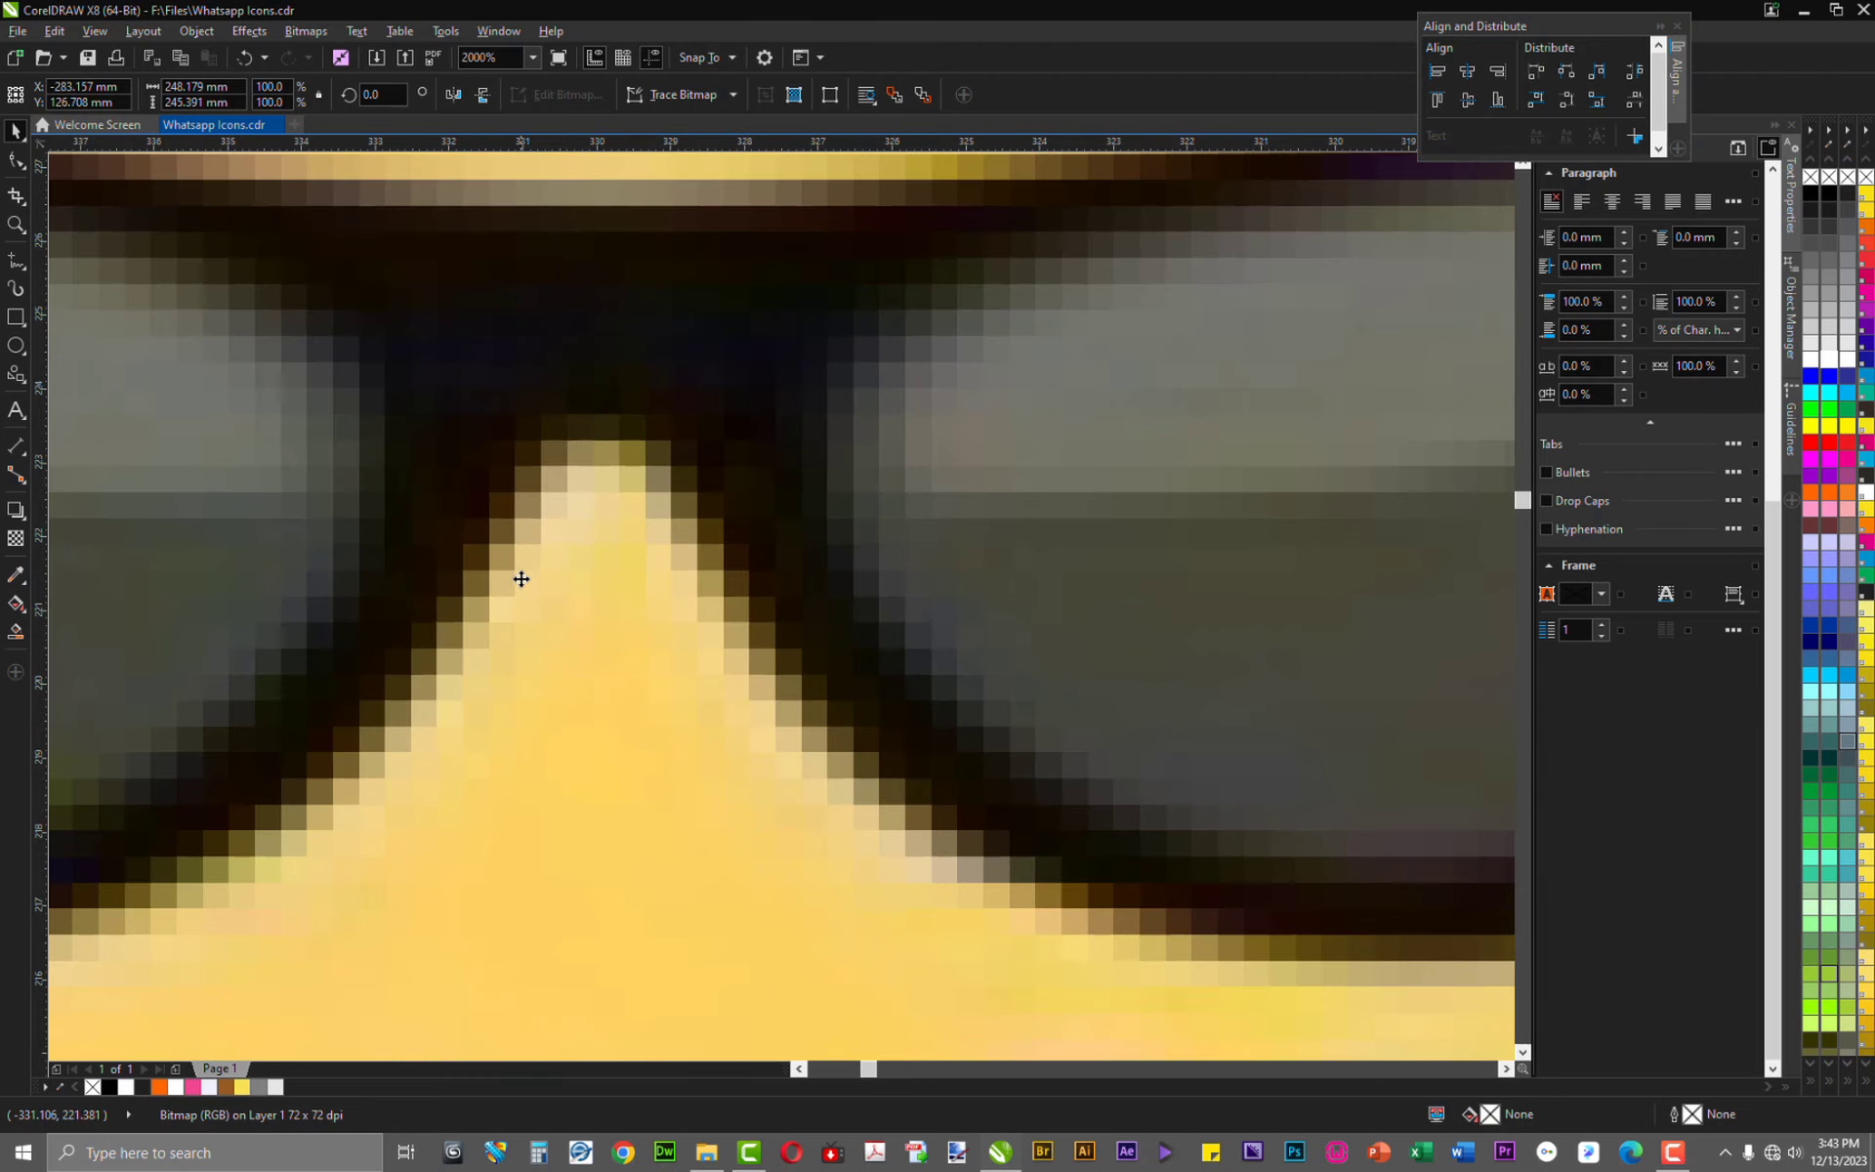
scroll(534, 508, down, 2)
scroll(561, 506, down, 4)
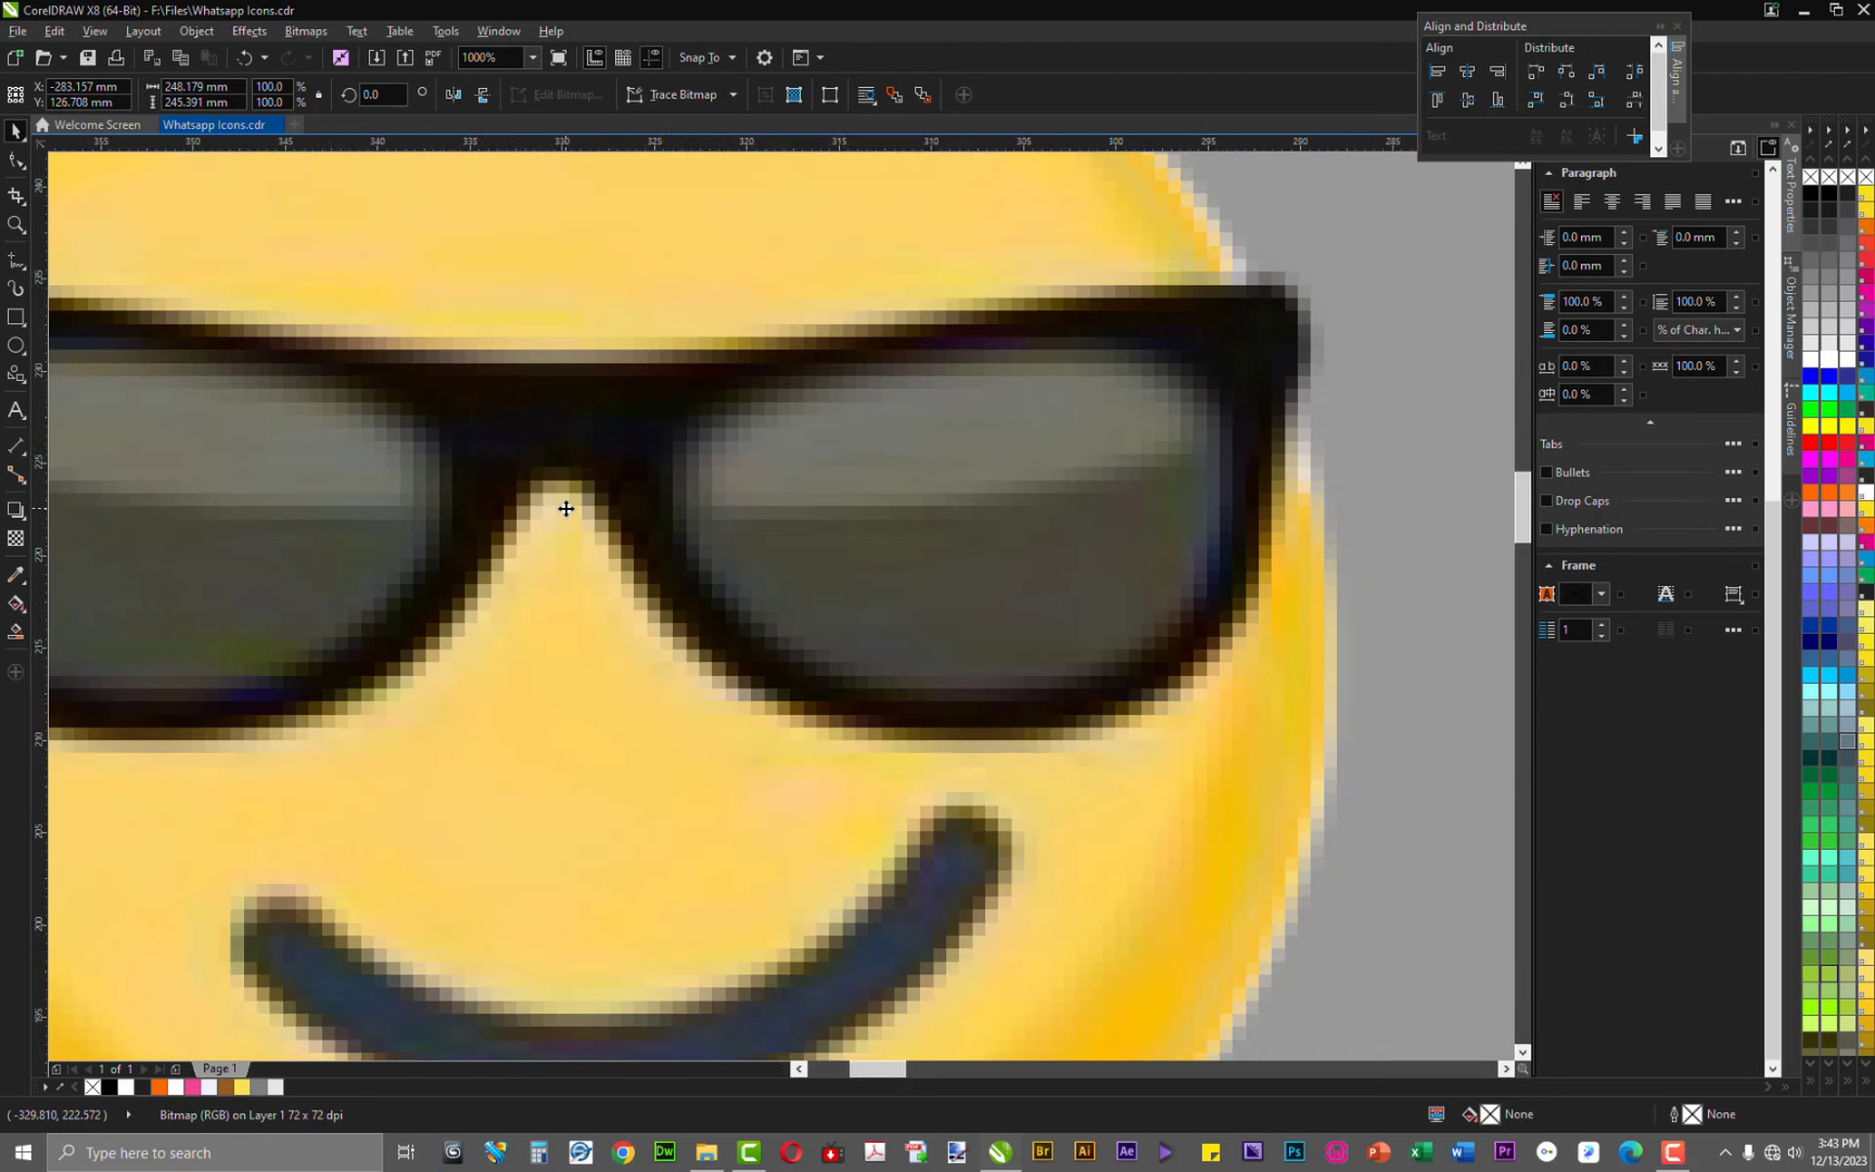
scroll(557, 527, up, 2)
scroll(554, 537, down, 10)
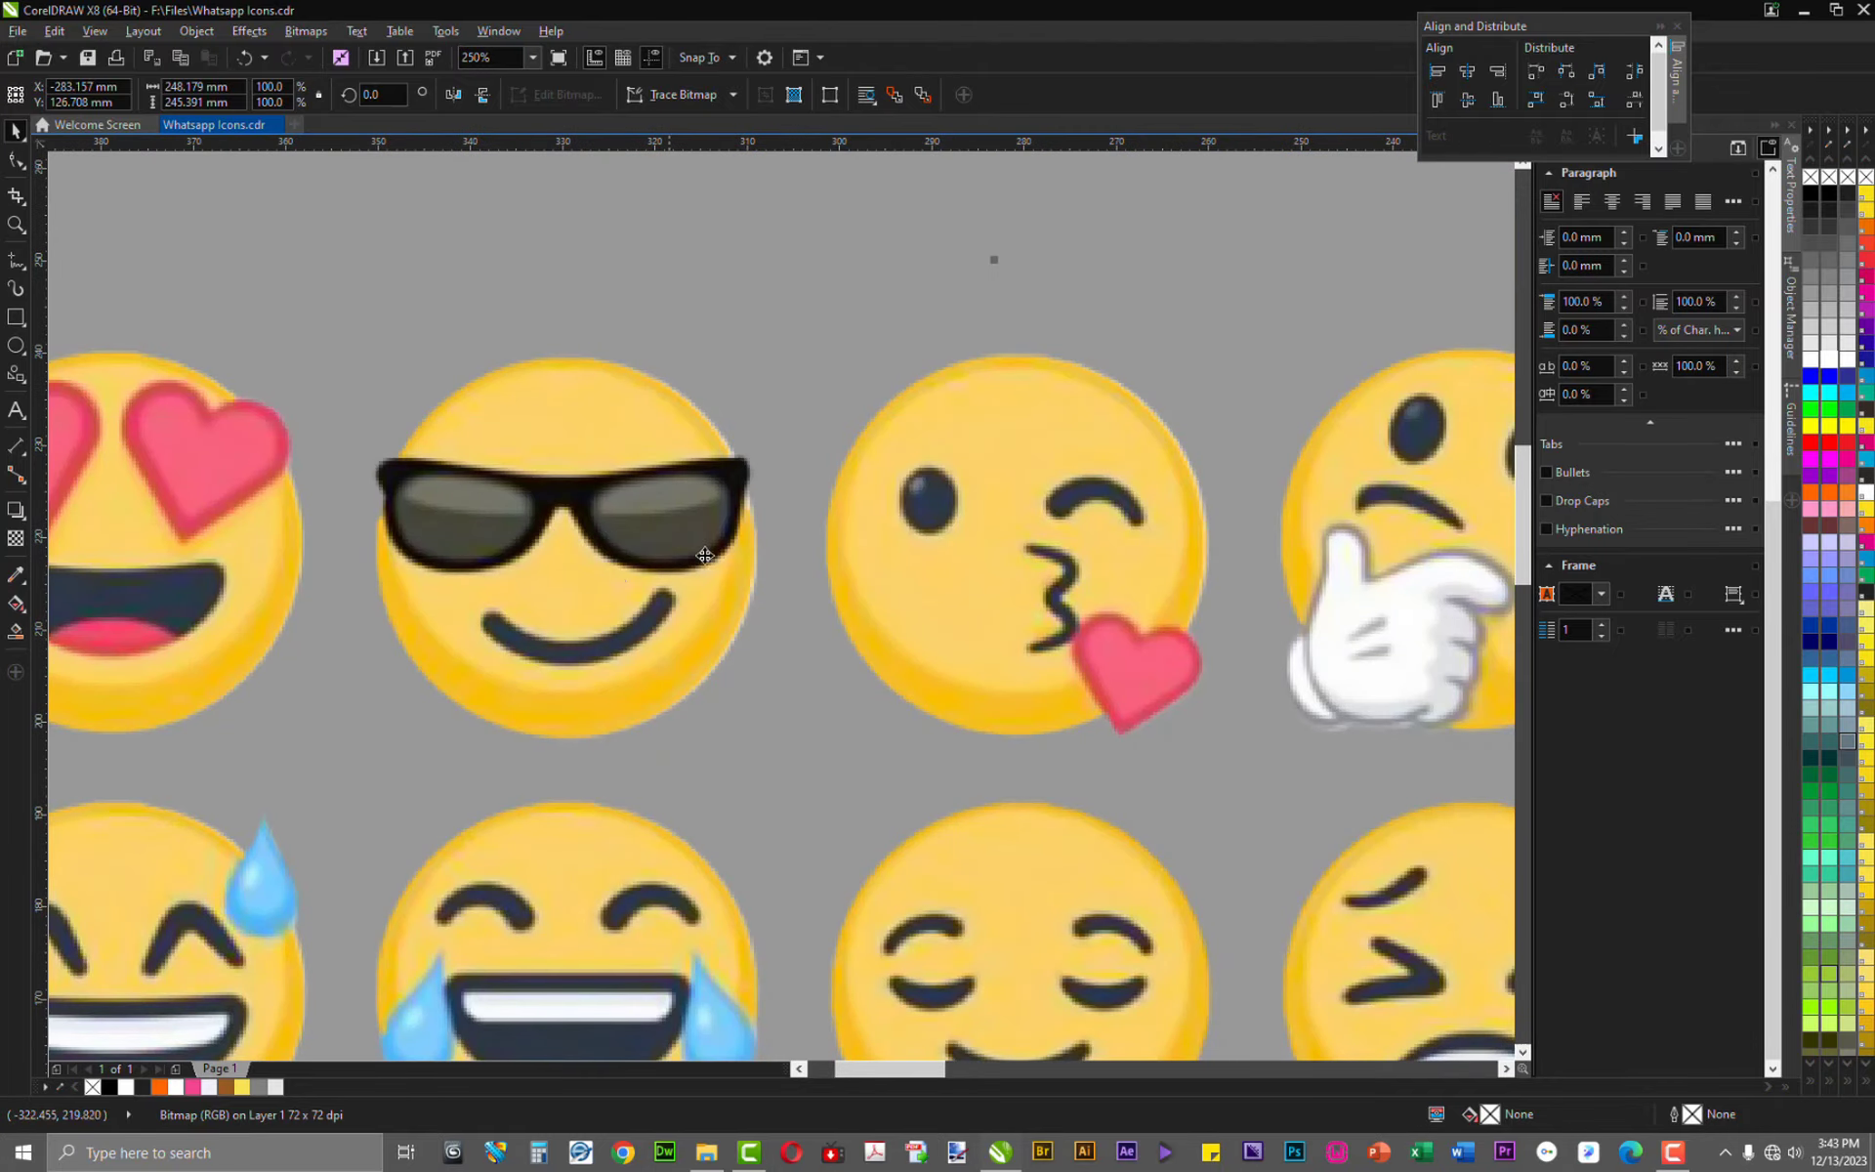
Compare the outline emojis on the page with the coloured emoji sheet on the page's other side
scroll(1064, 562, up, 4)
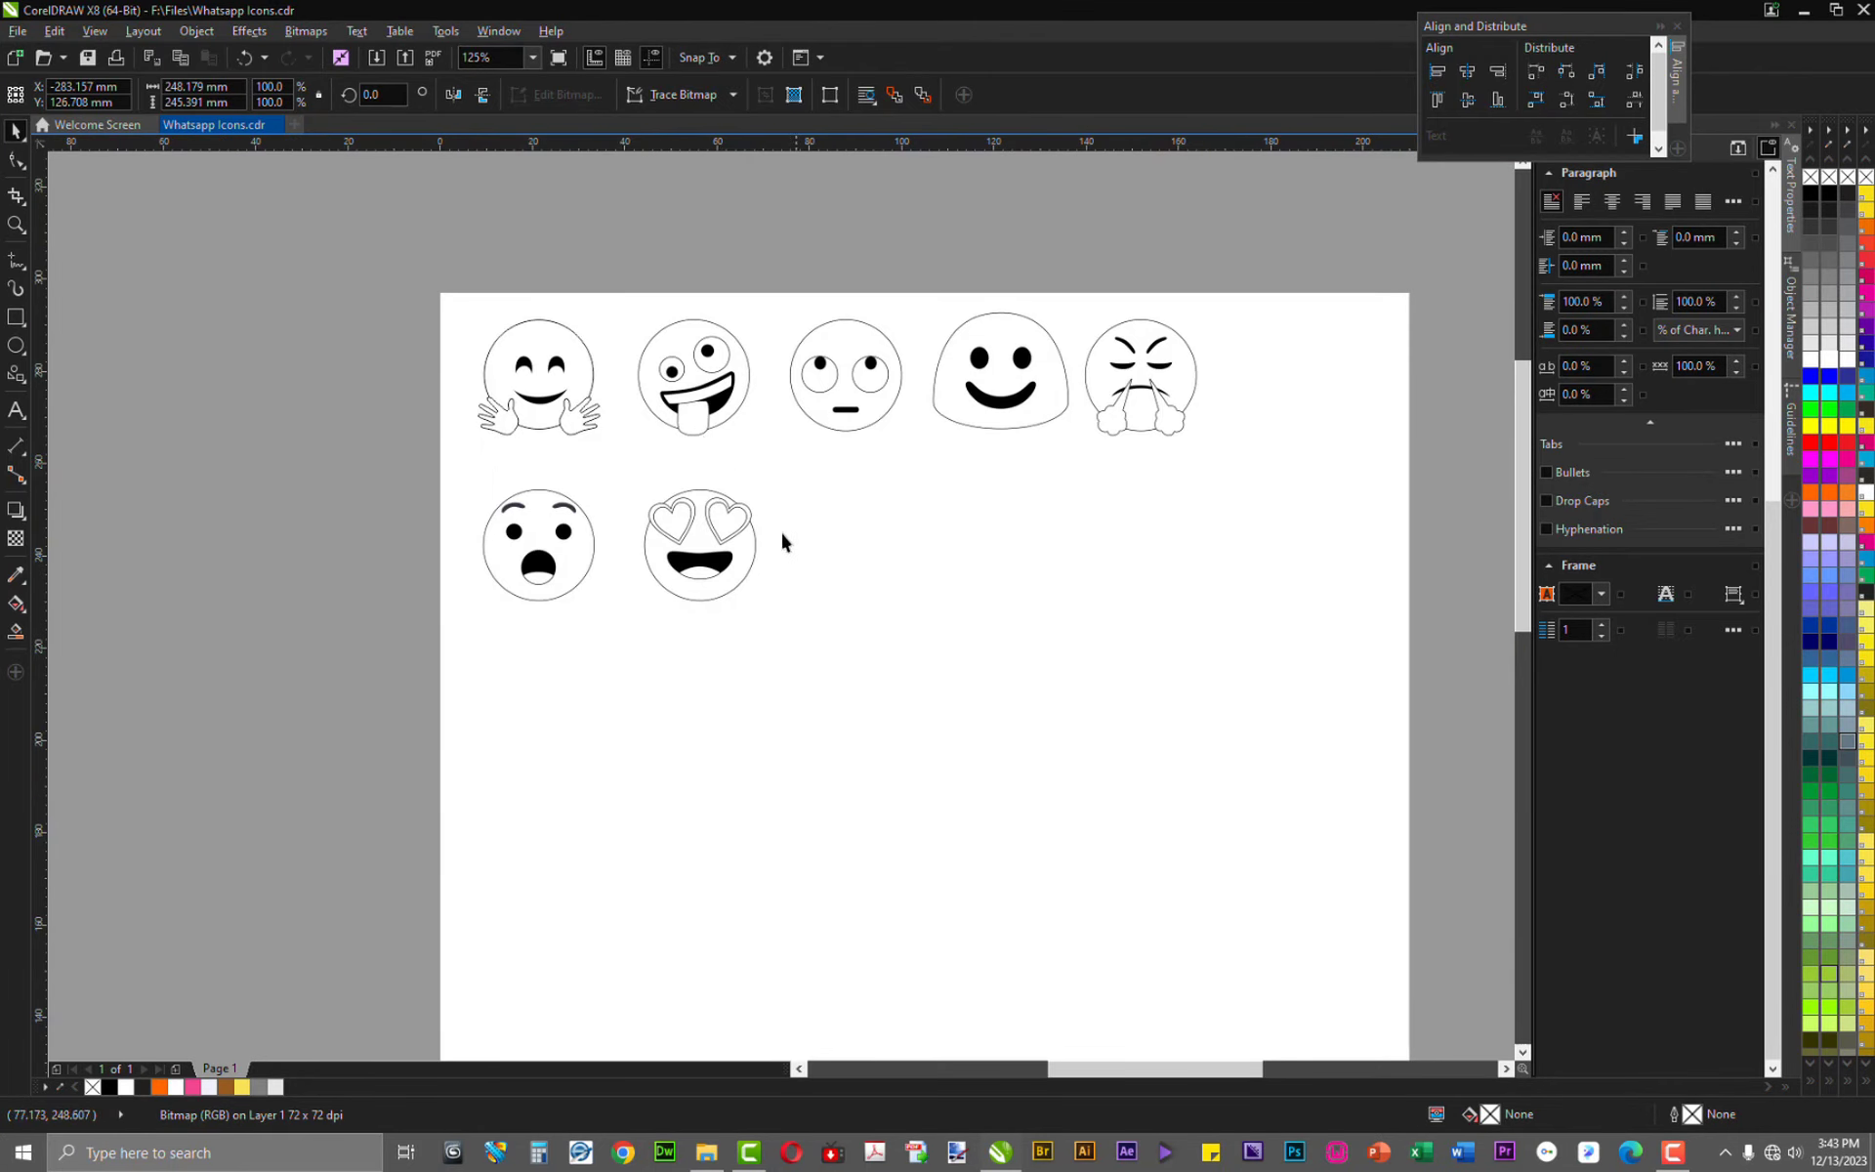
scroll(403, 503, down, 4)
scroll(918, 596, up, 4)
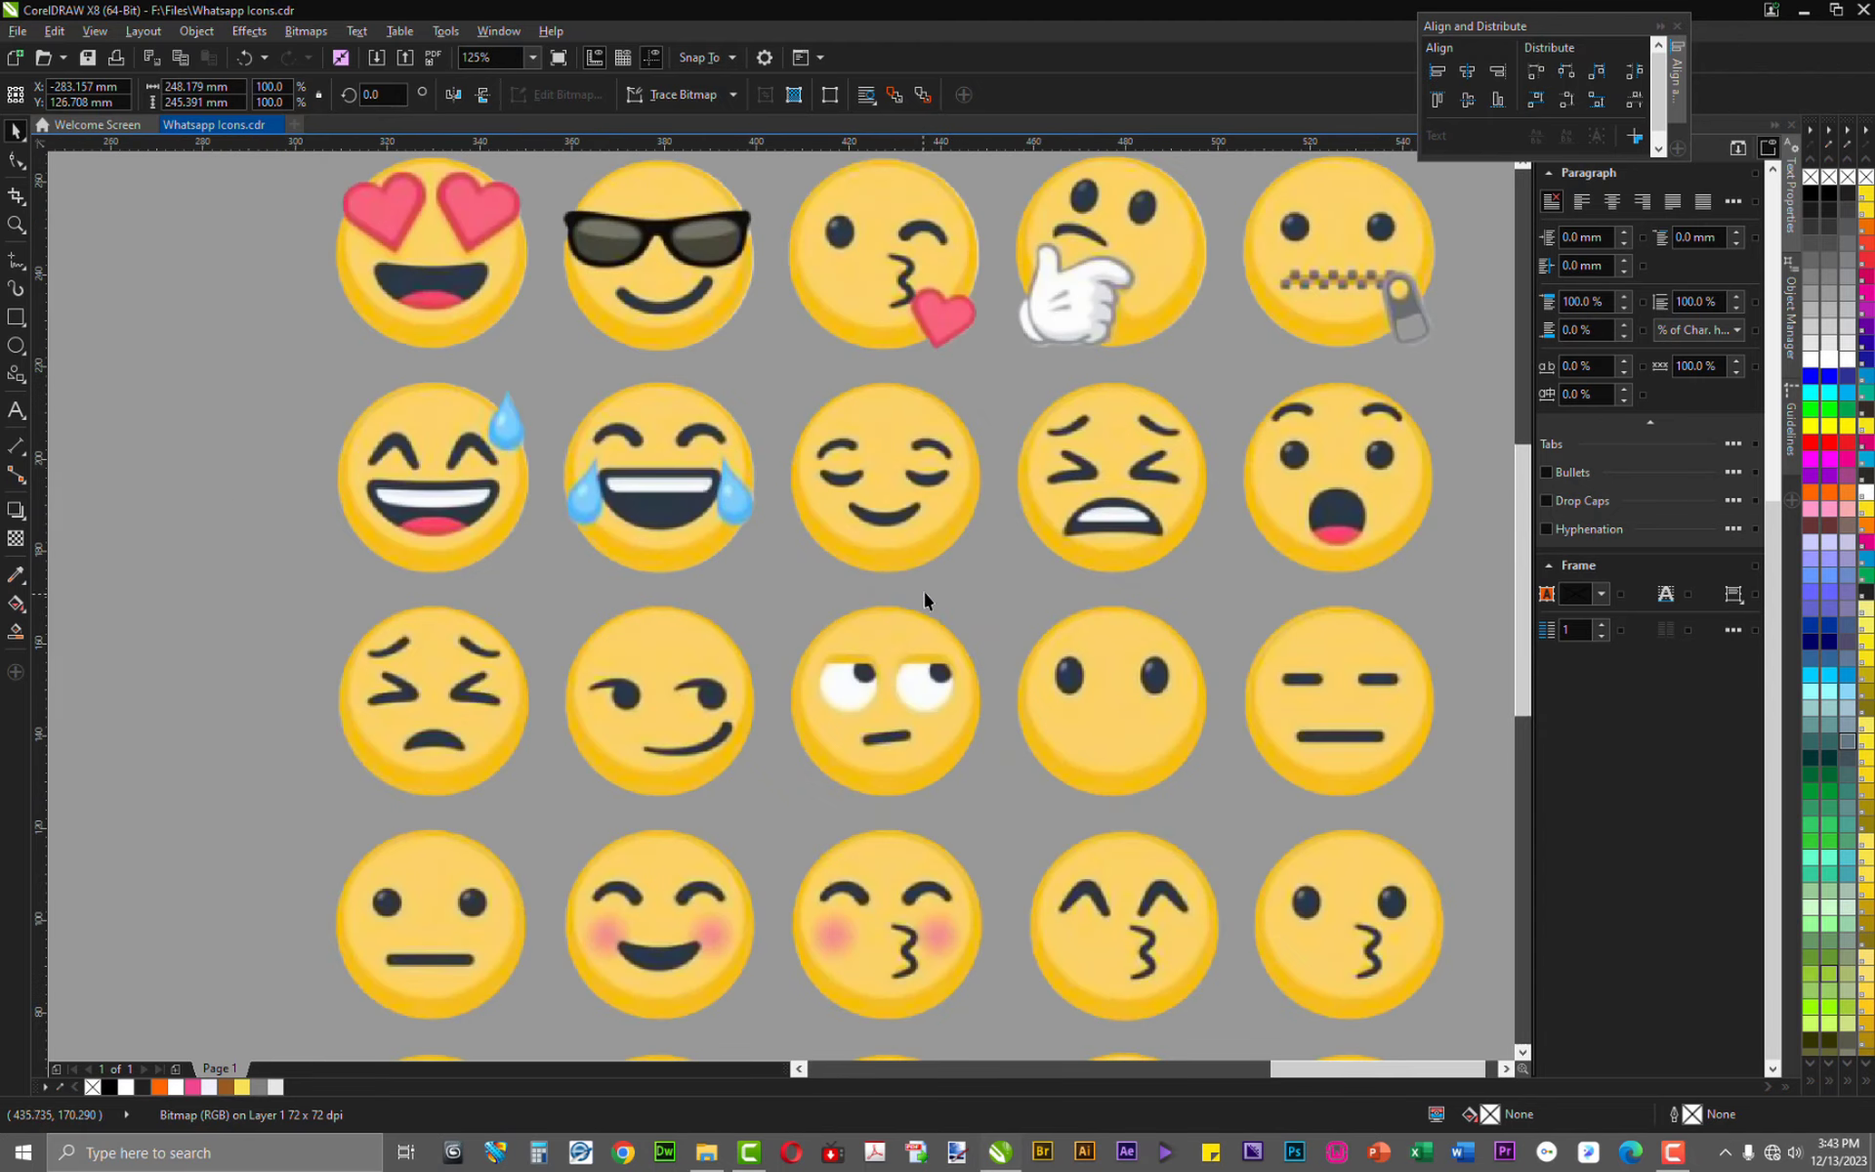
scroll(973, 697, up, 2)
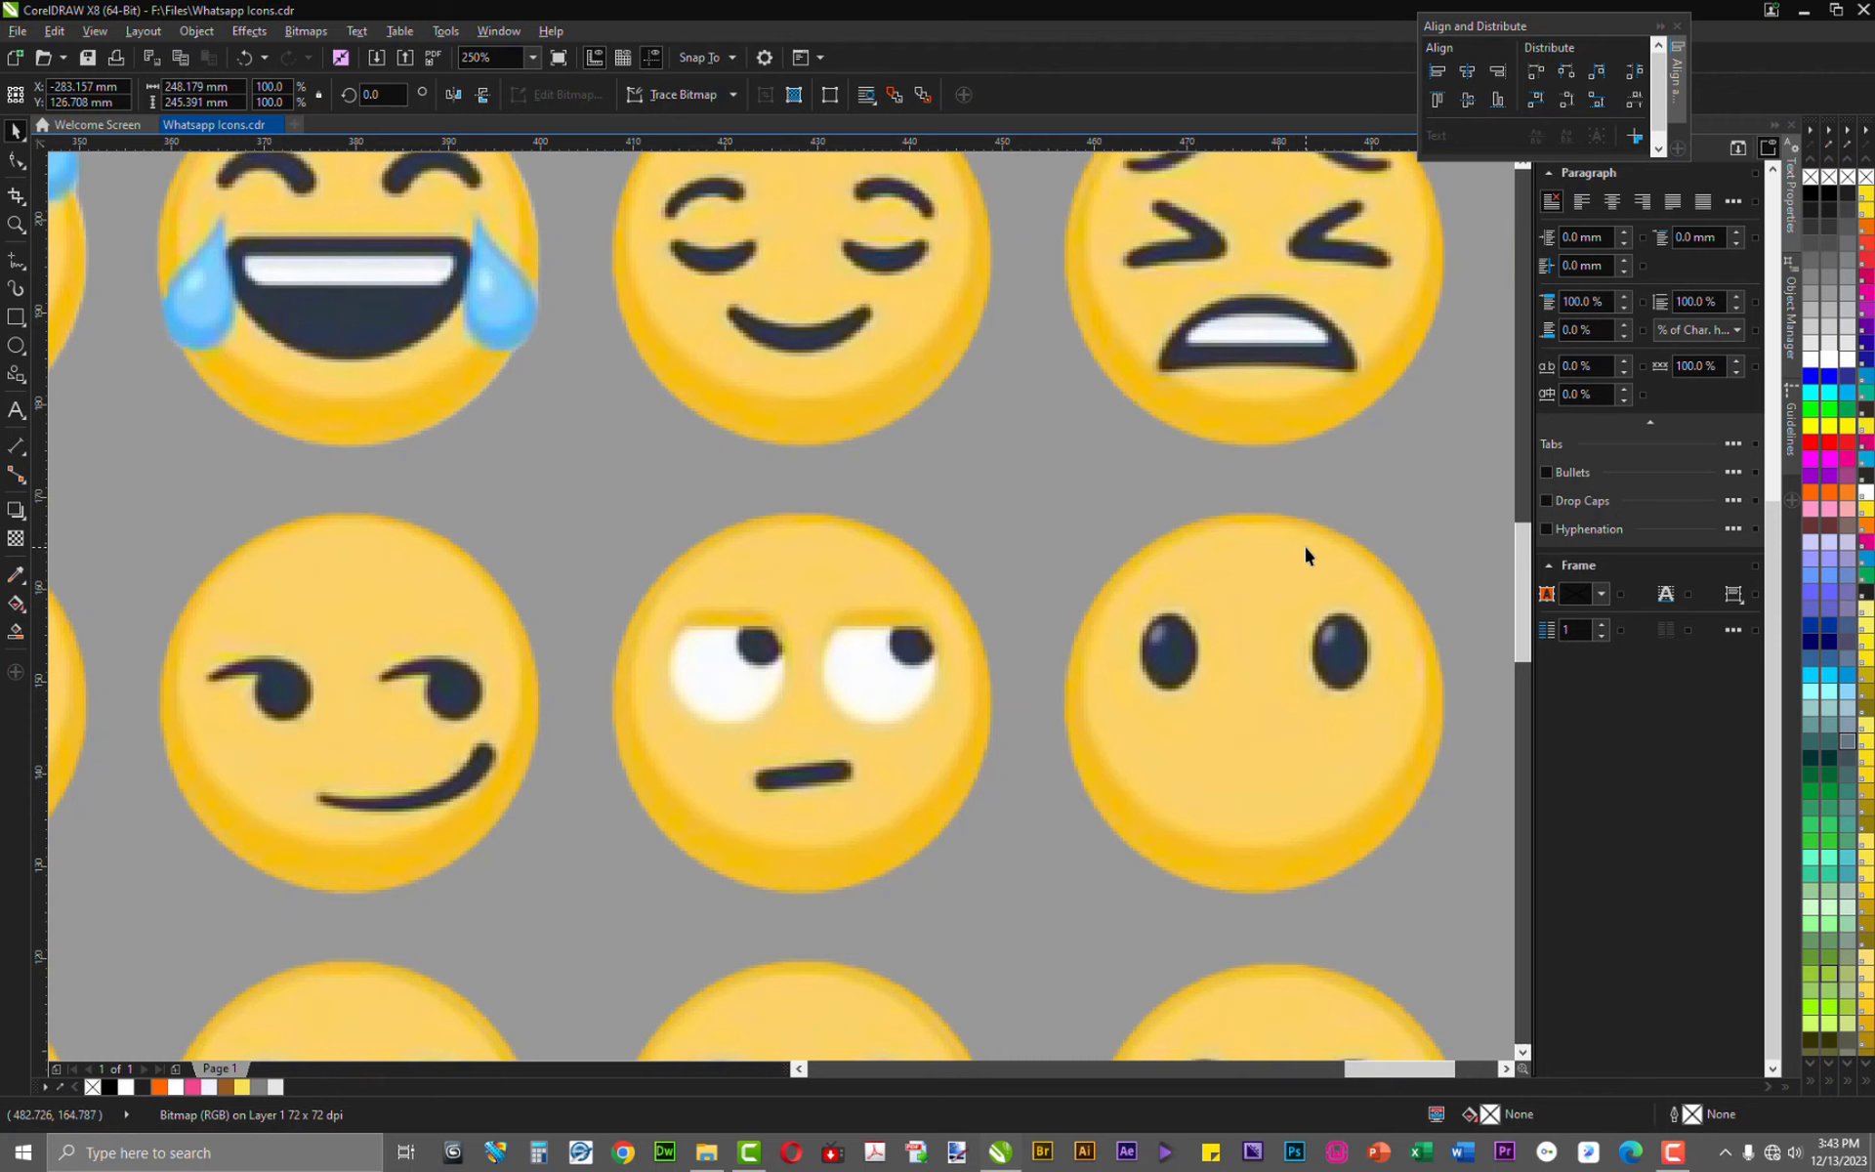
scroll(1302, 535, down, 2)
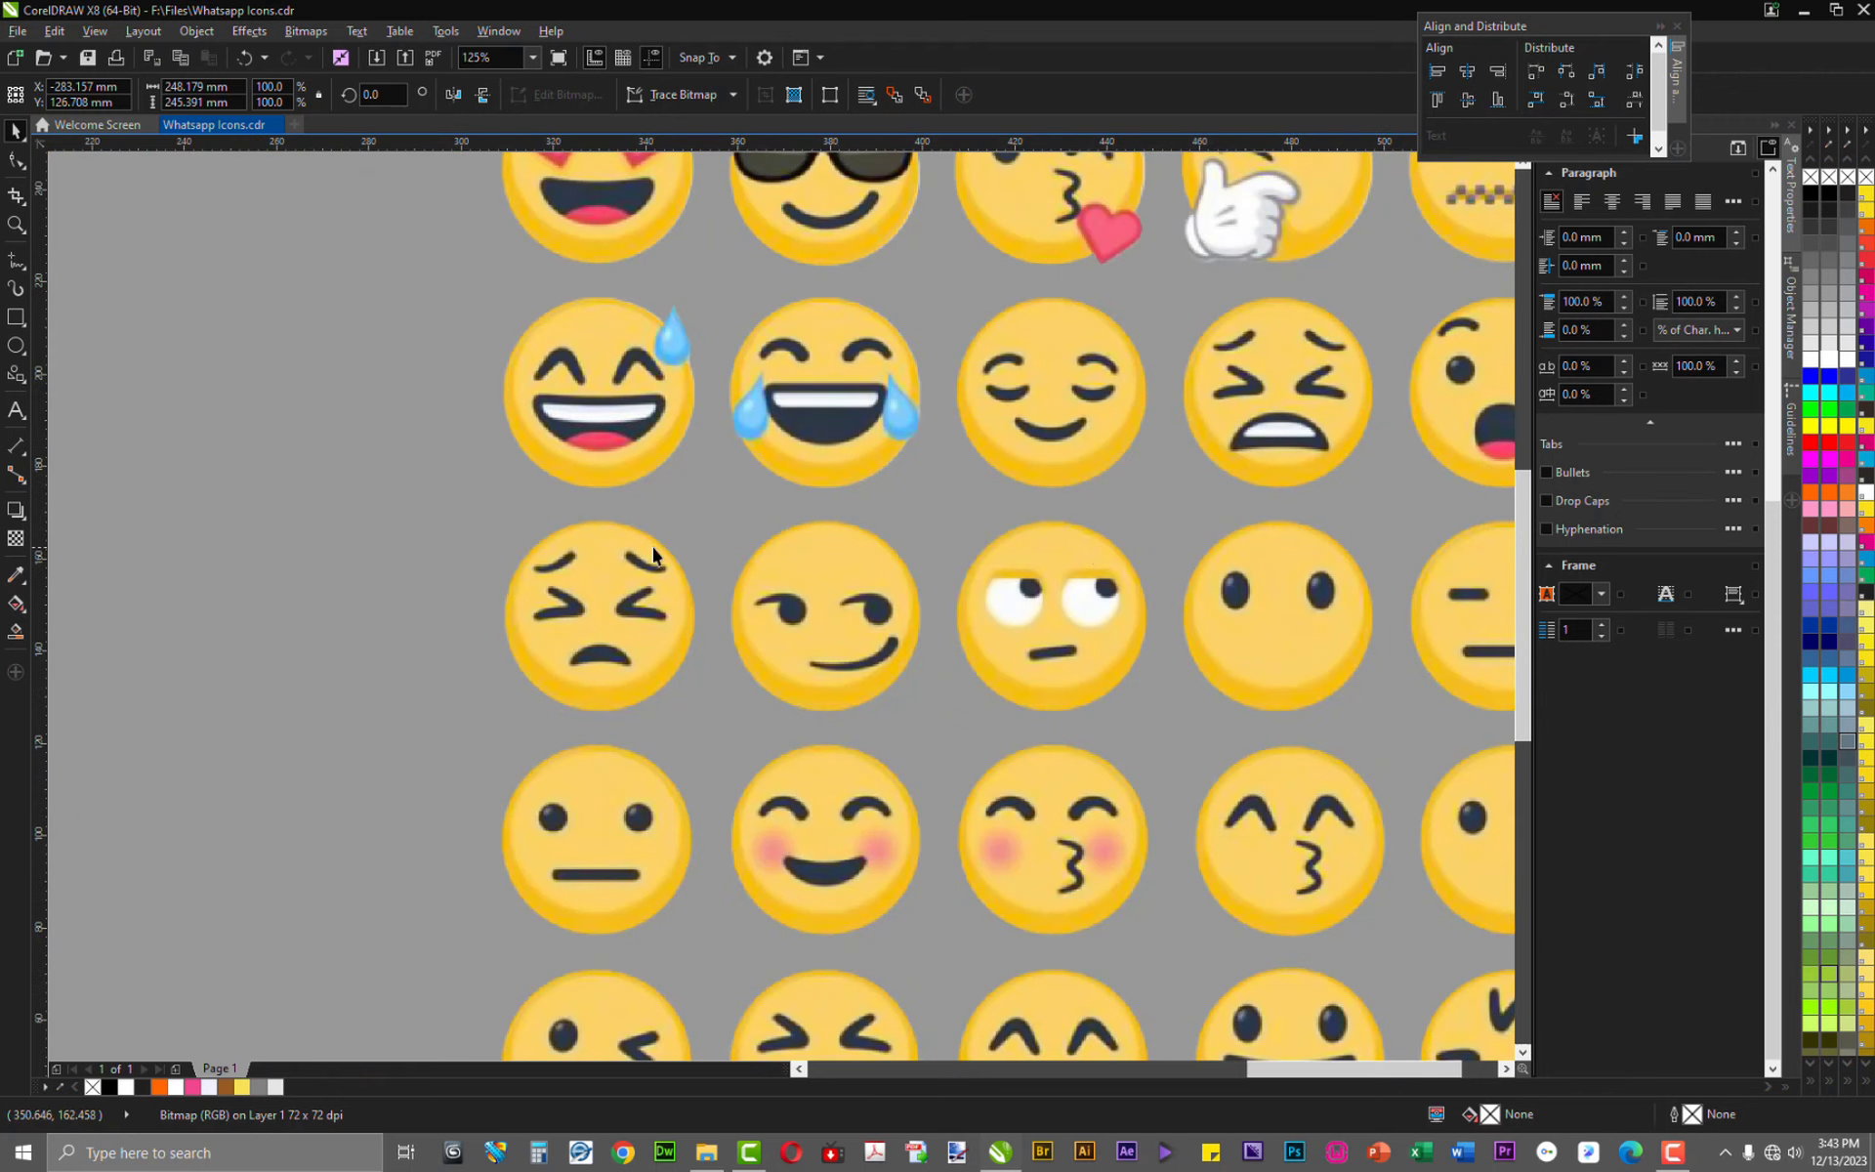
scroll(715, 535, down, 2)
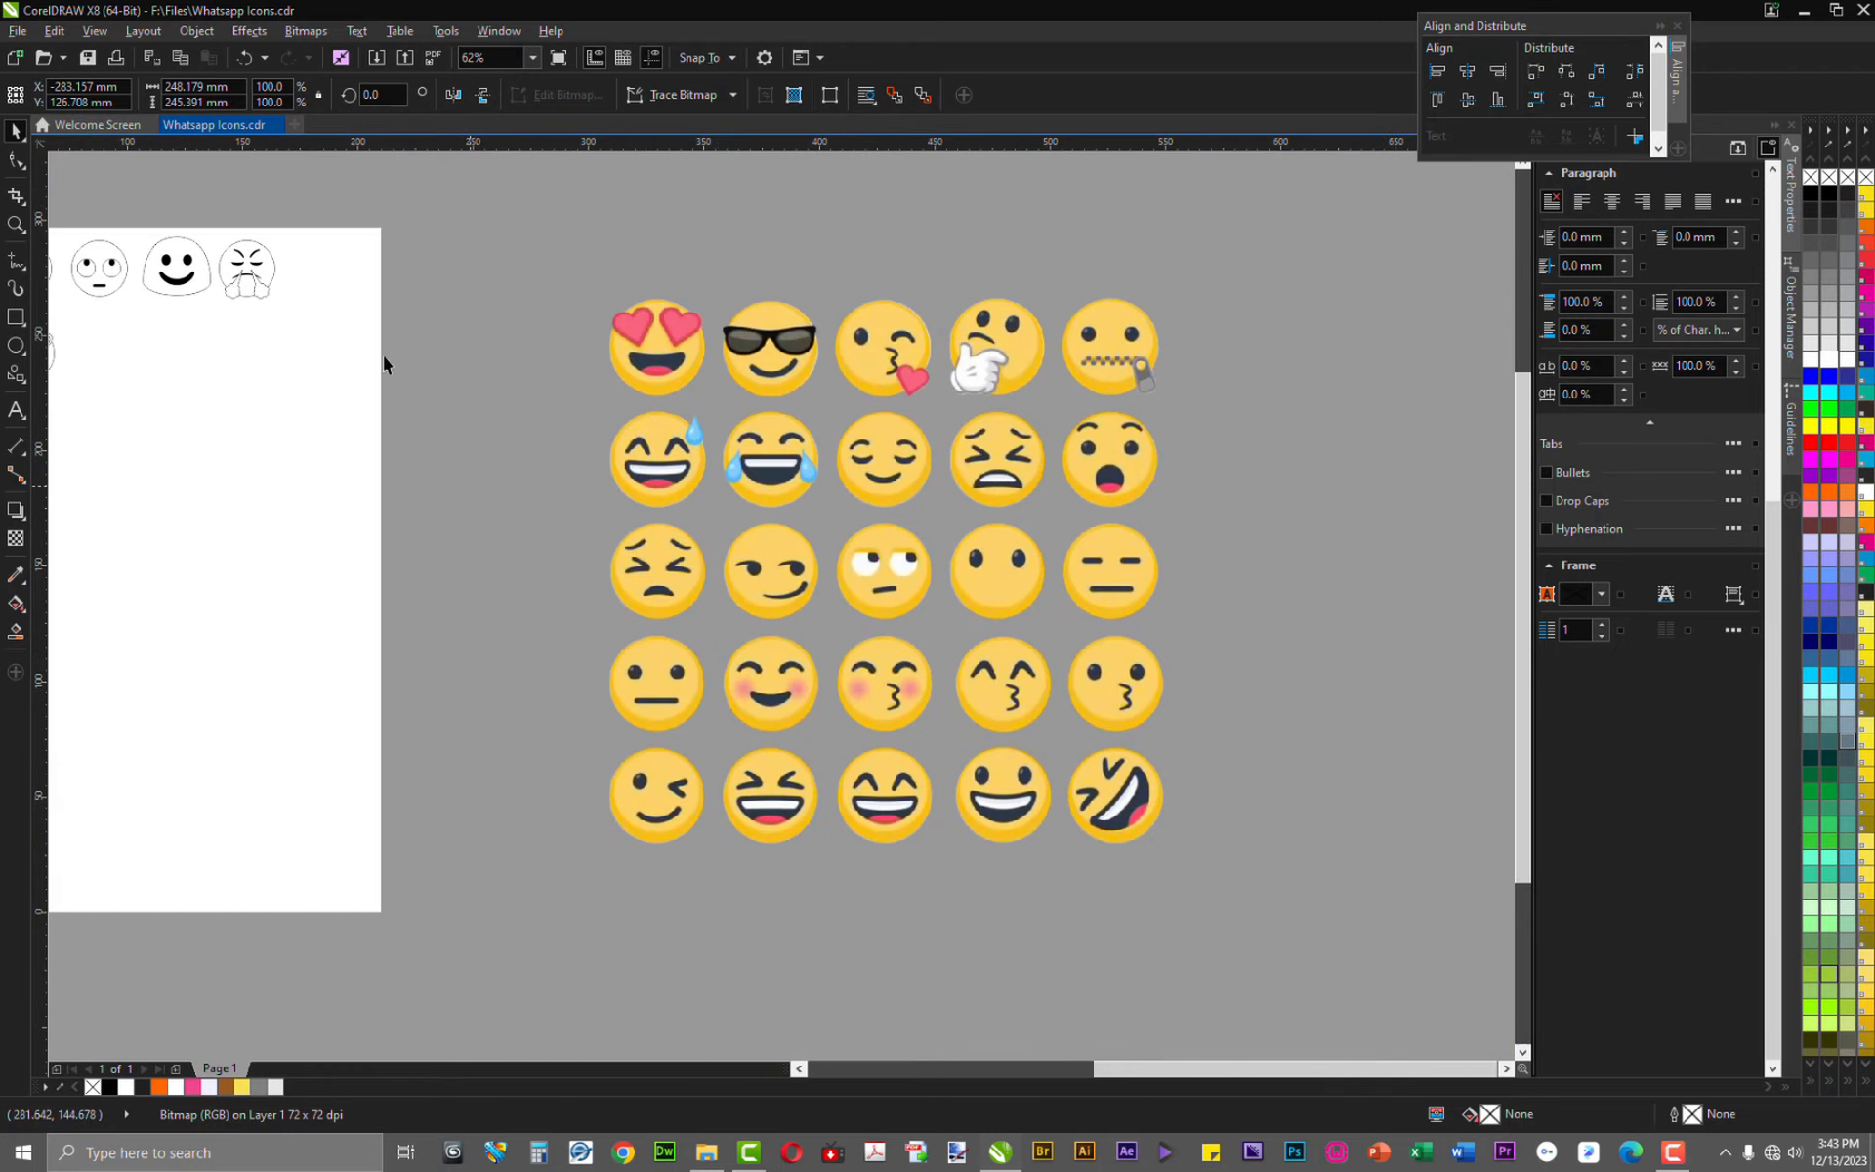
Select all parts of the dome-shaped smiley outline and examine the edge of its eye at extreme magnification
scroll(197, 211, up, 4)
scroll(127, 366, up, 4)
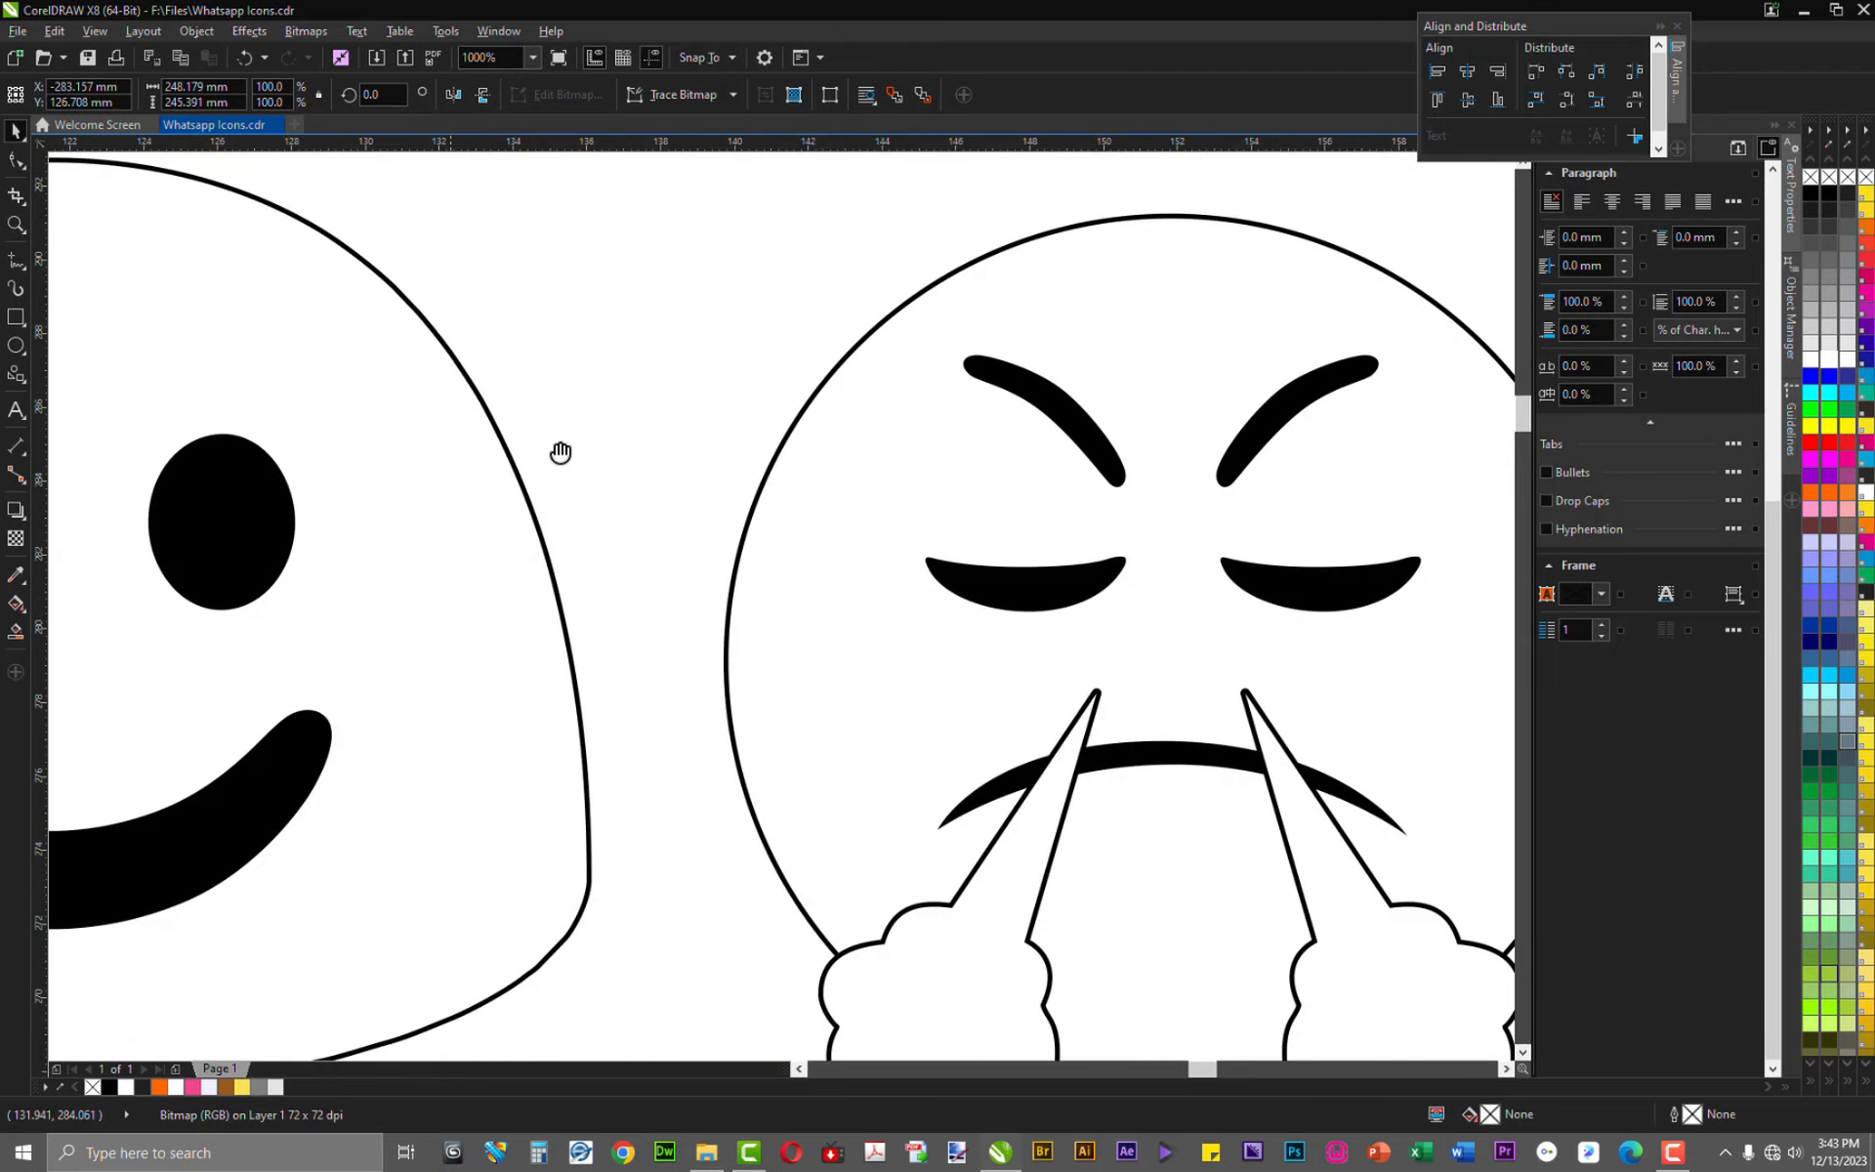
scroll(1029, 494, left, 3)
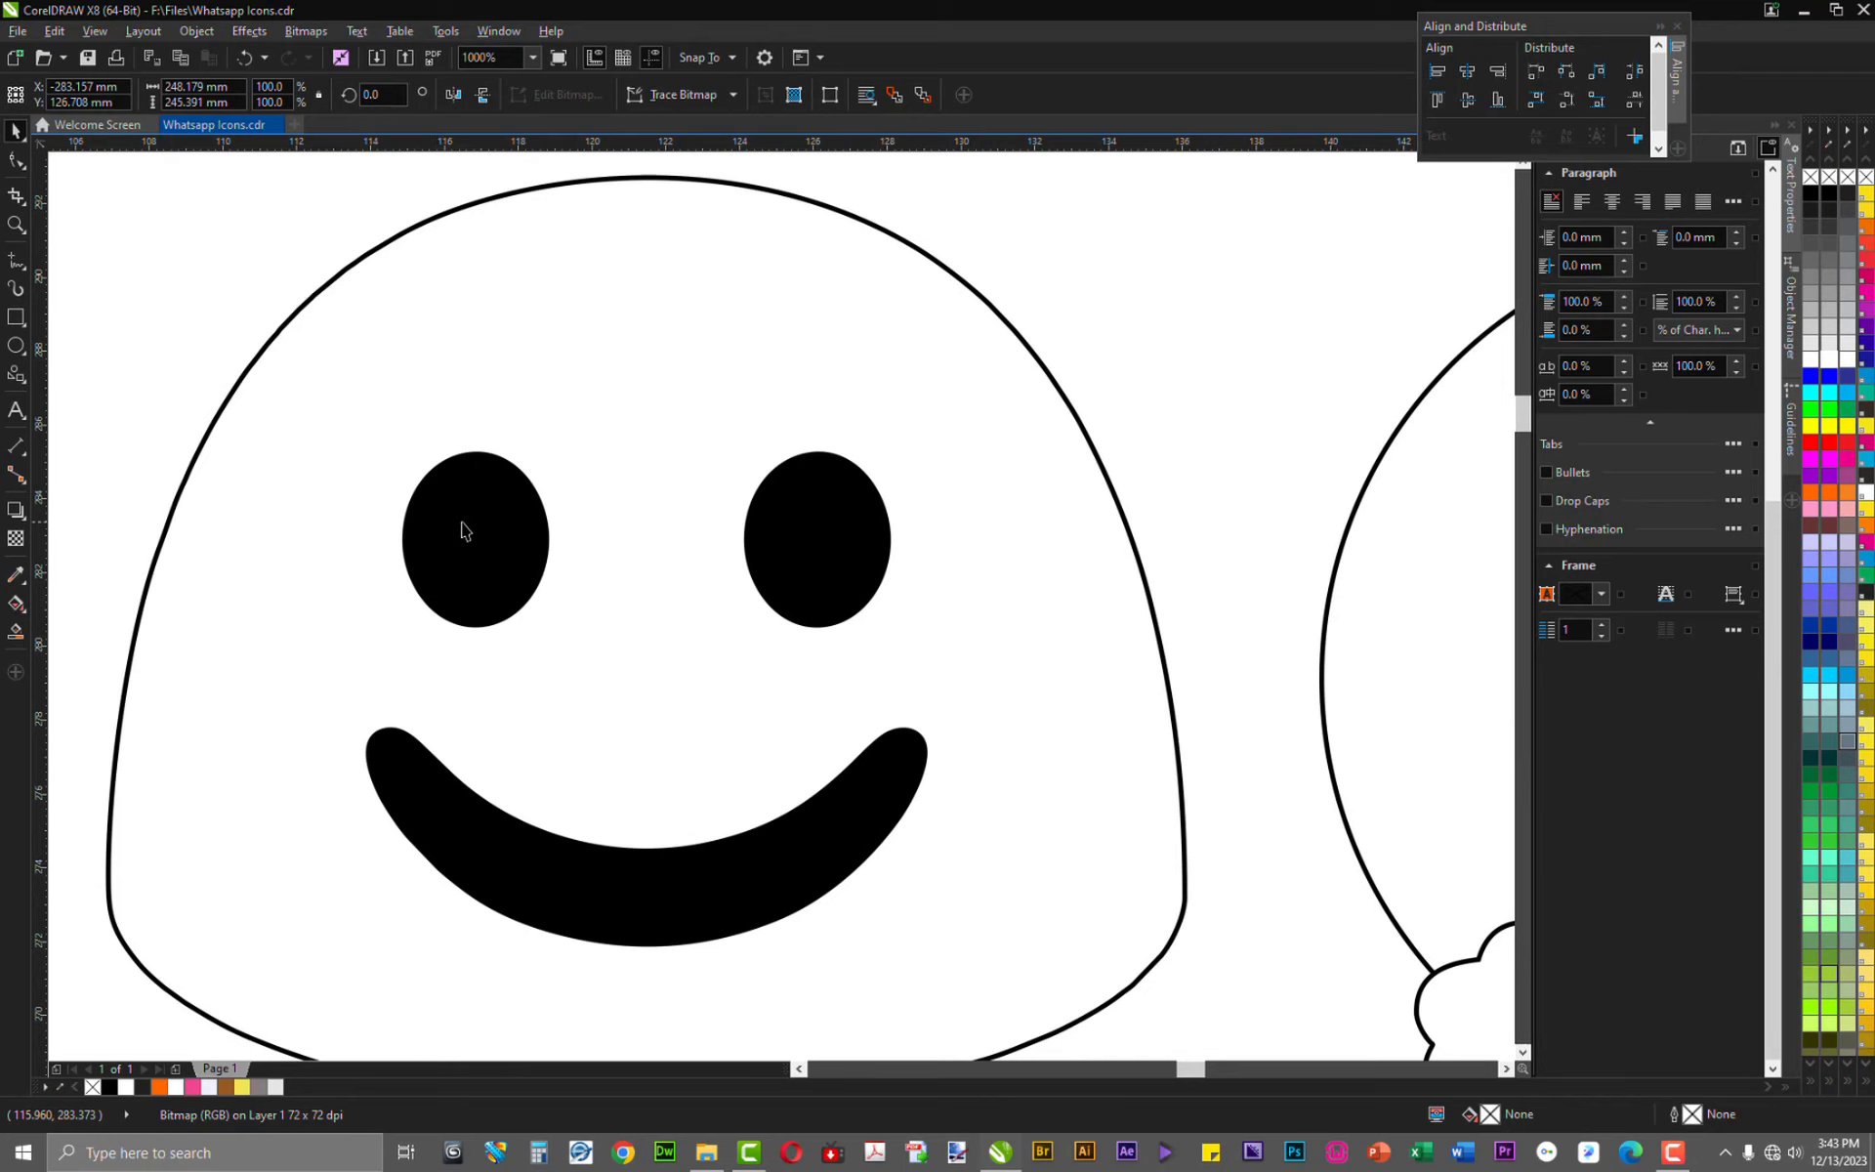
scroll(493, 505, down, 2)
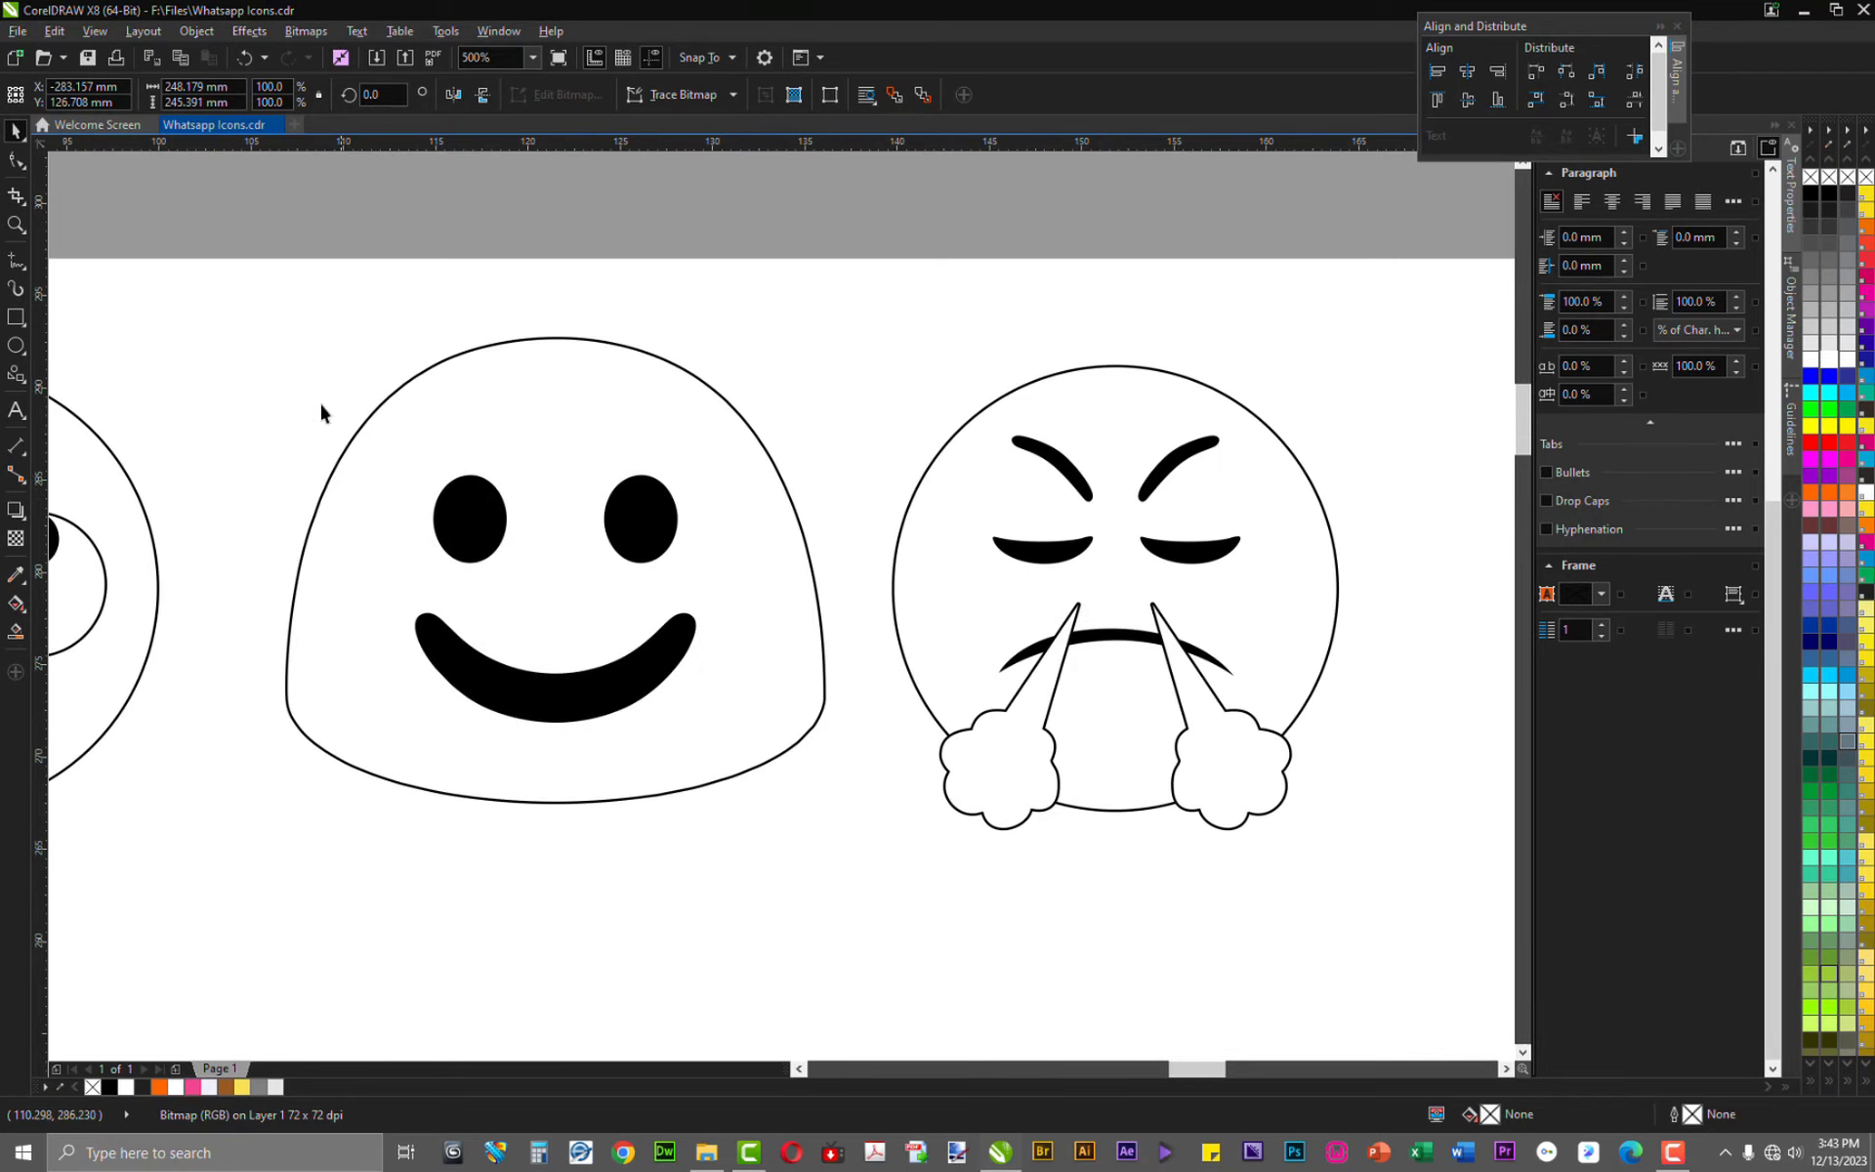
drag(193, 207, 881, 863)
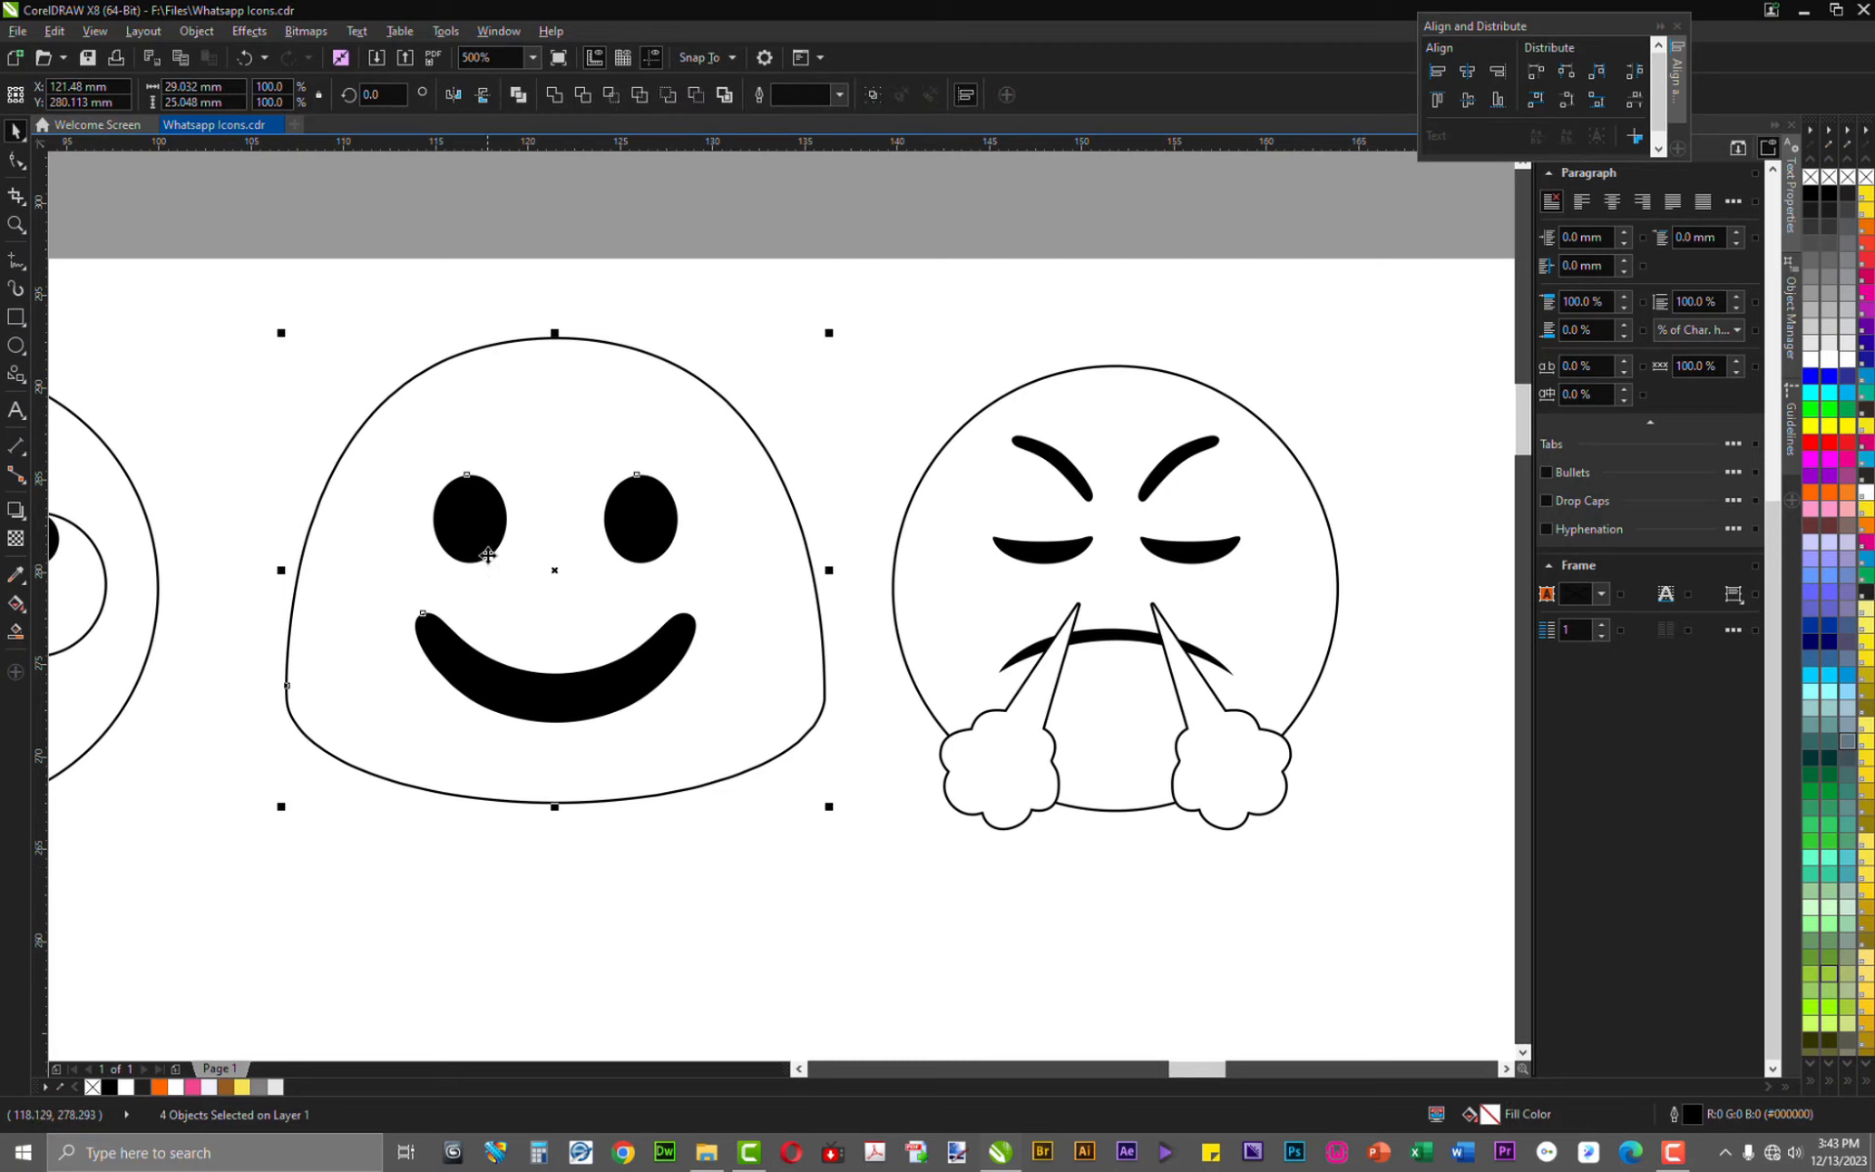
scroll(496, 487, up, 2)
scroll(496, 486, up, 8)
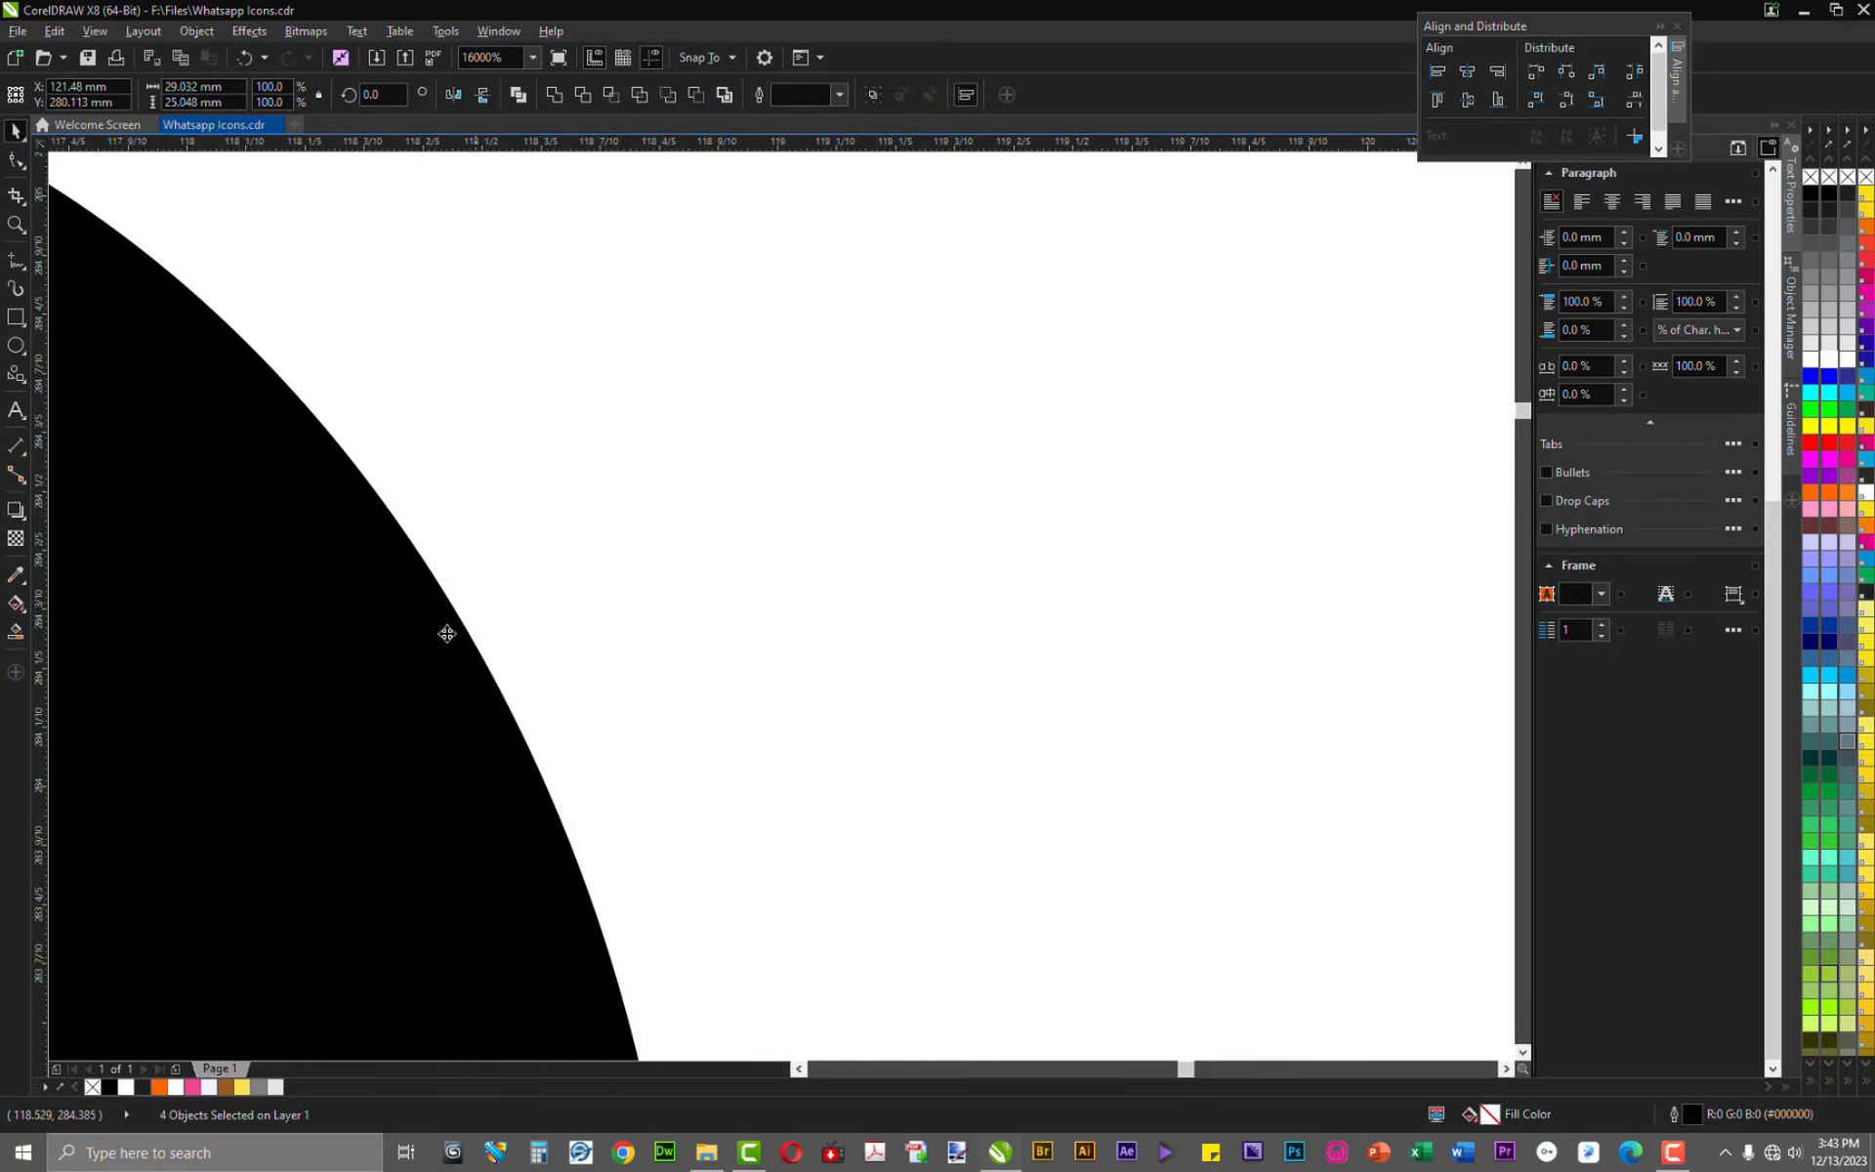
scroll(455, 678, up, 4)
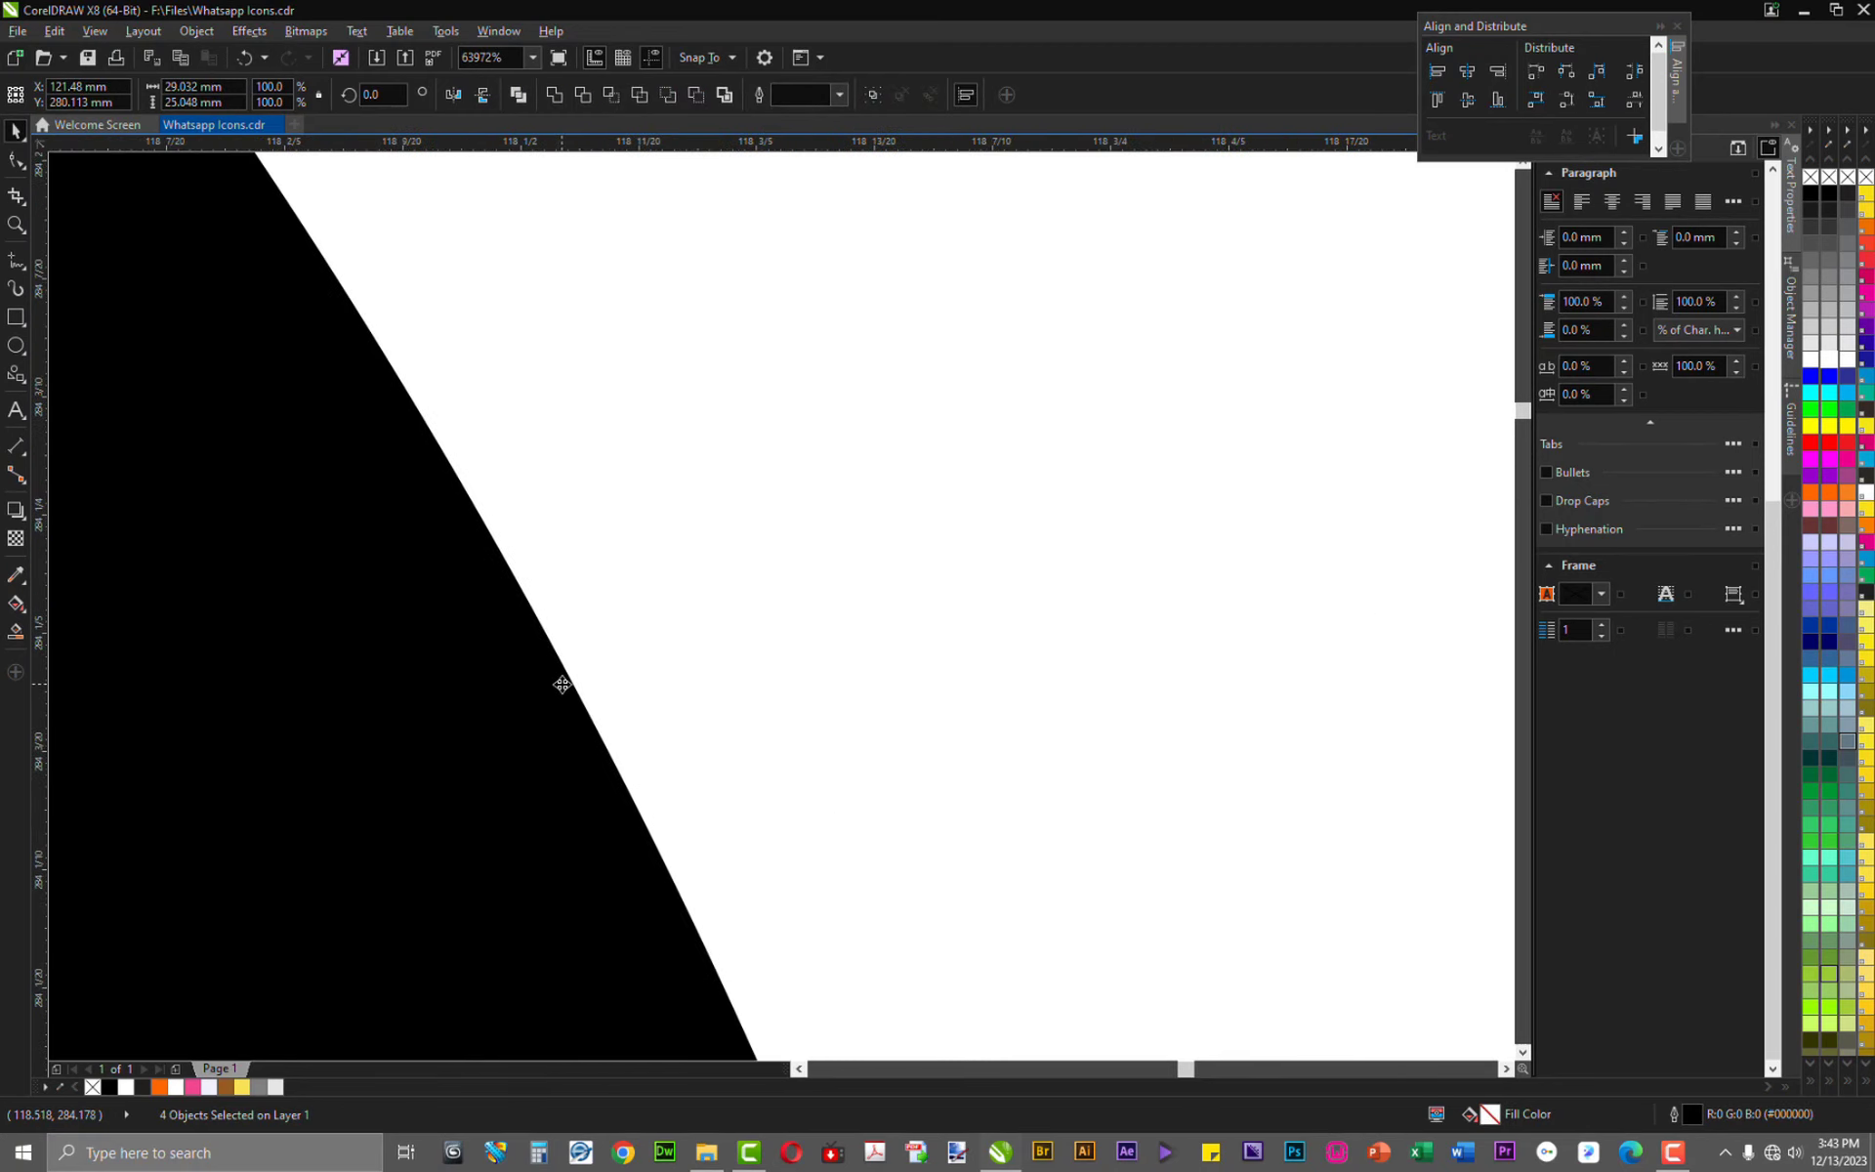
scroll(562, 682, up, 1)
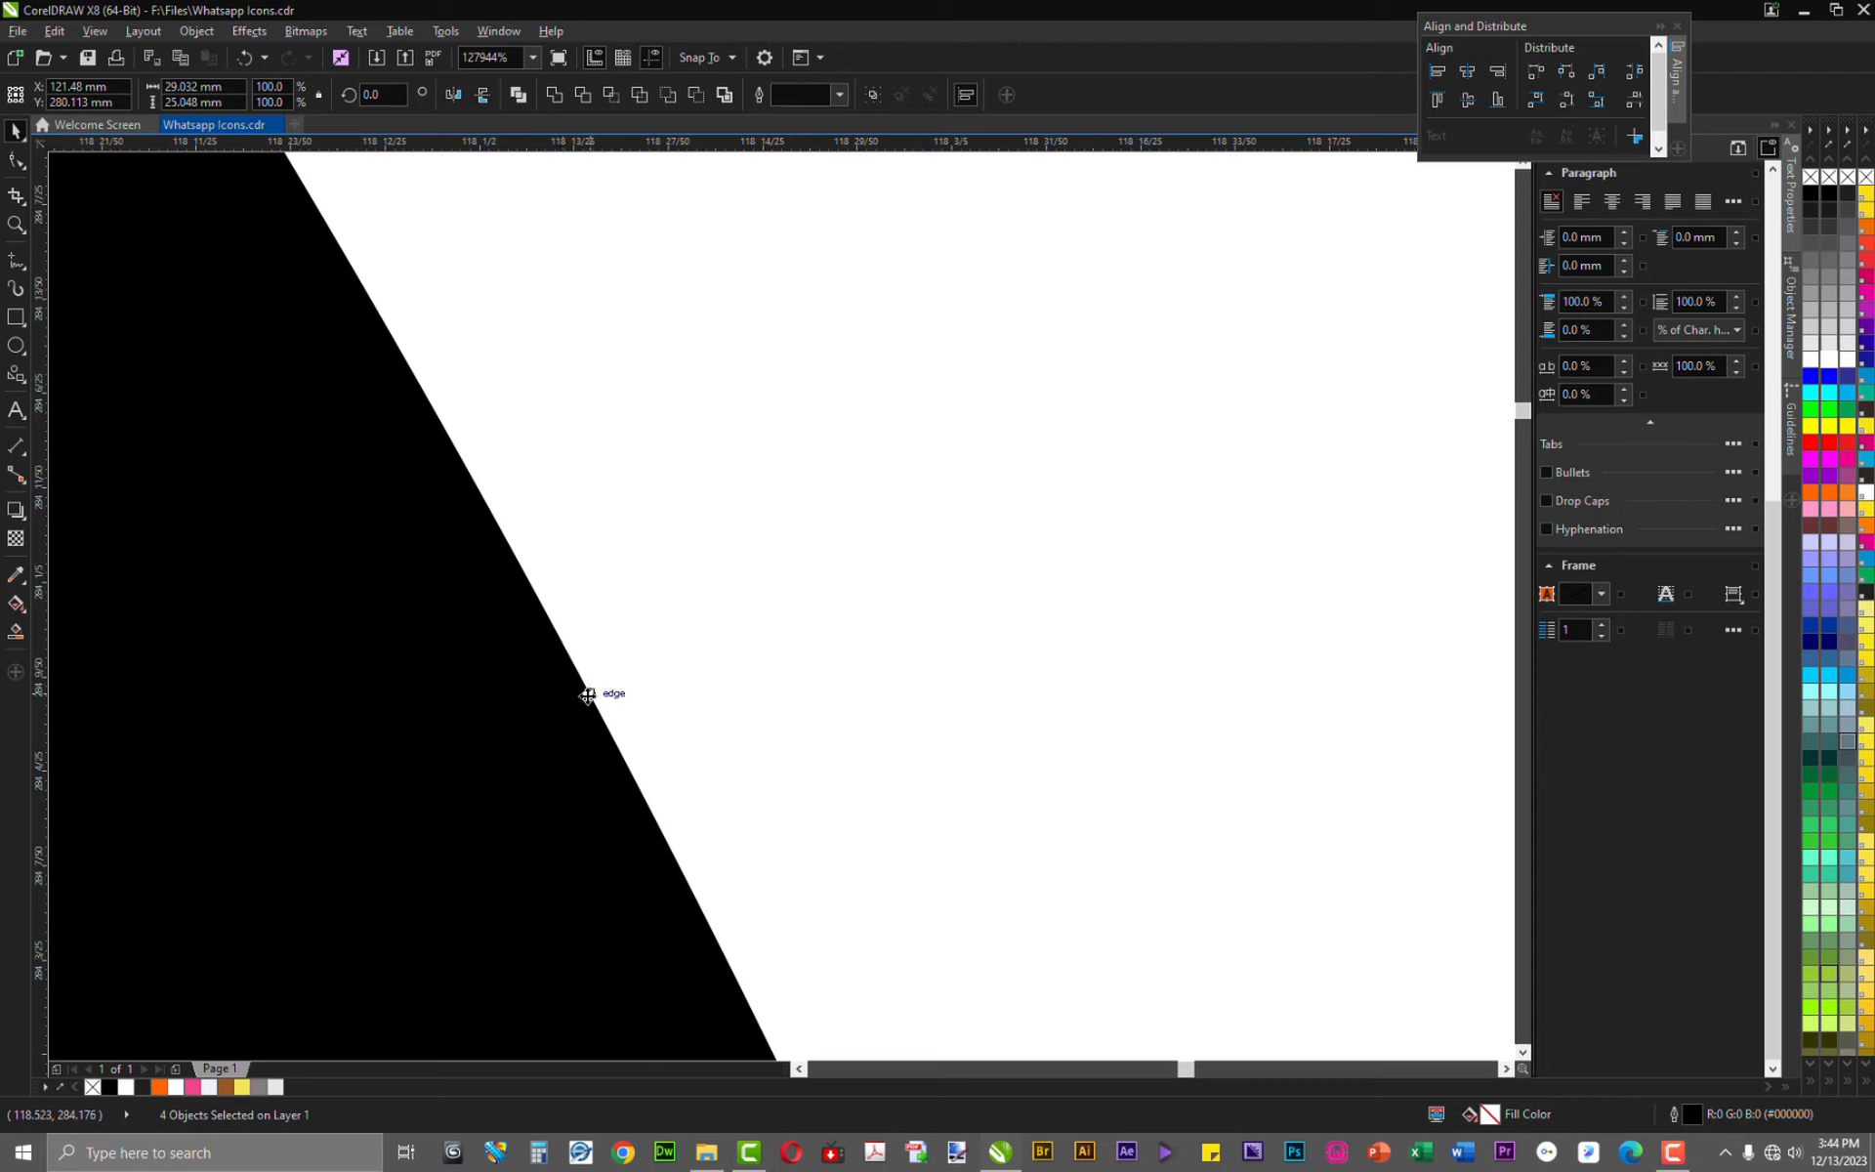
scroll(587, 694, down, 12)
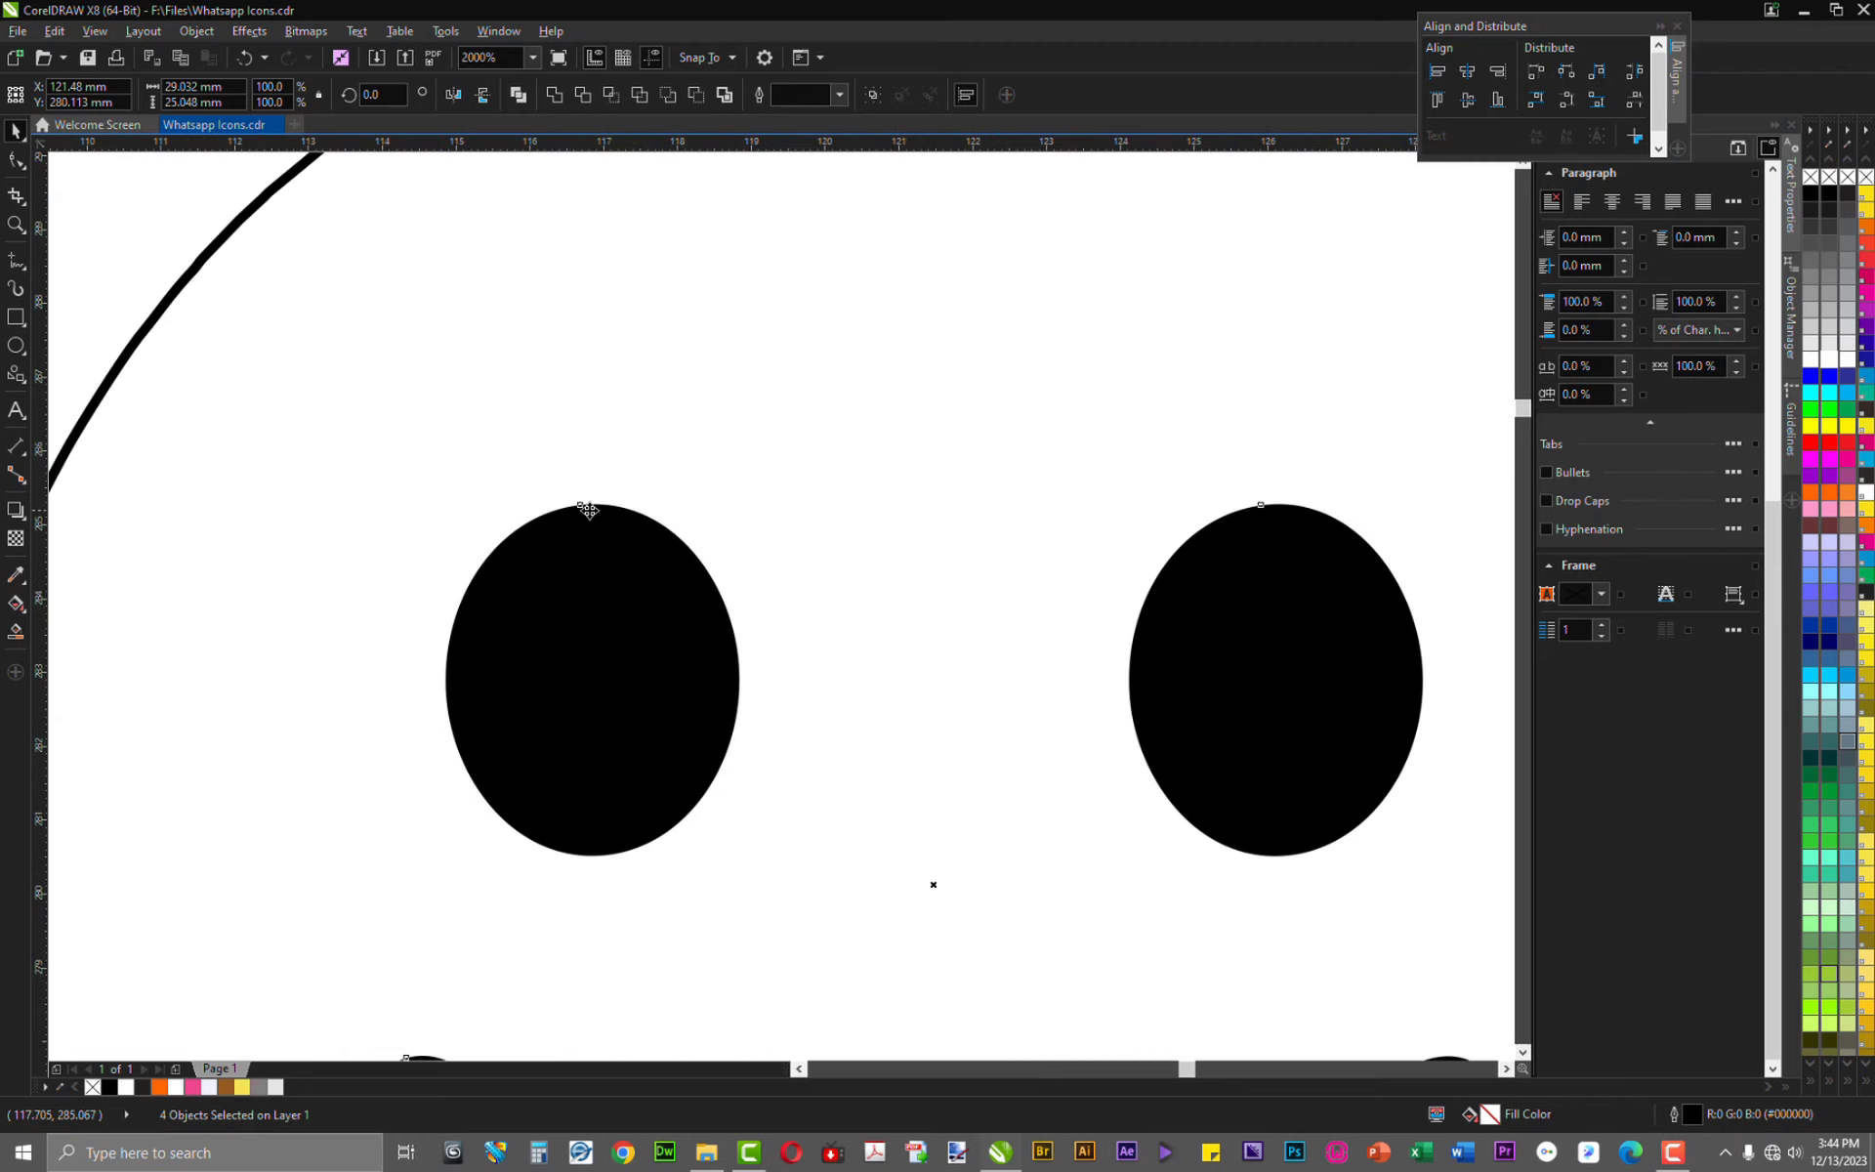
Duplicate the coloured emoji bitmap from the page's right side onto the page and place the copy below the outline emojis
click(436, 516)
scroll(436, 515, down, 2)
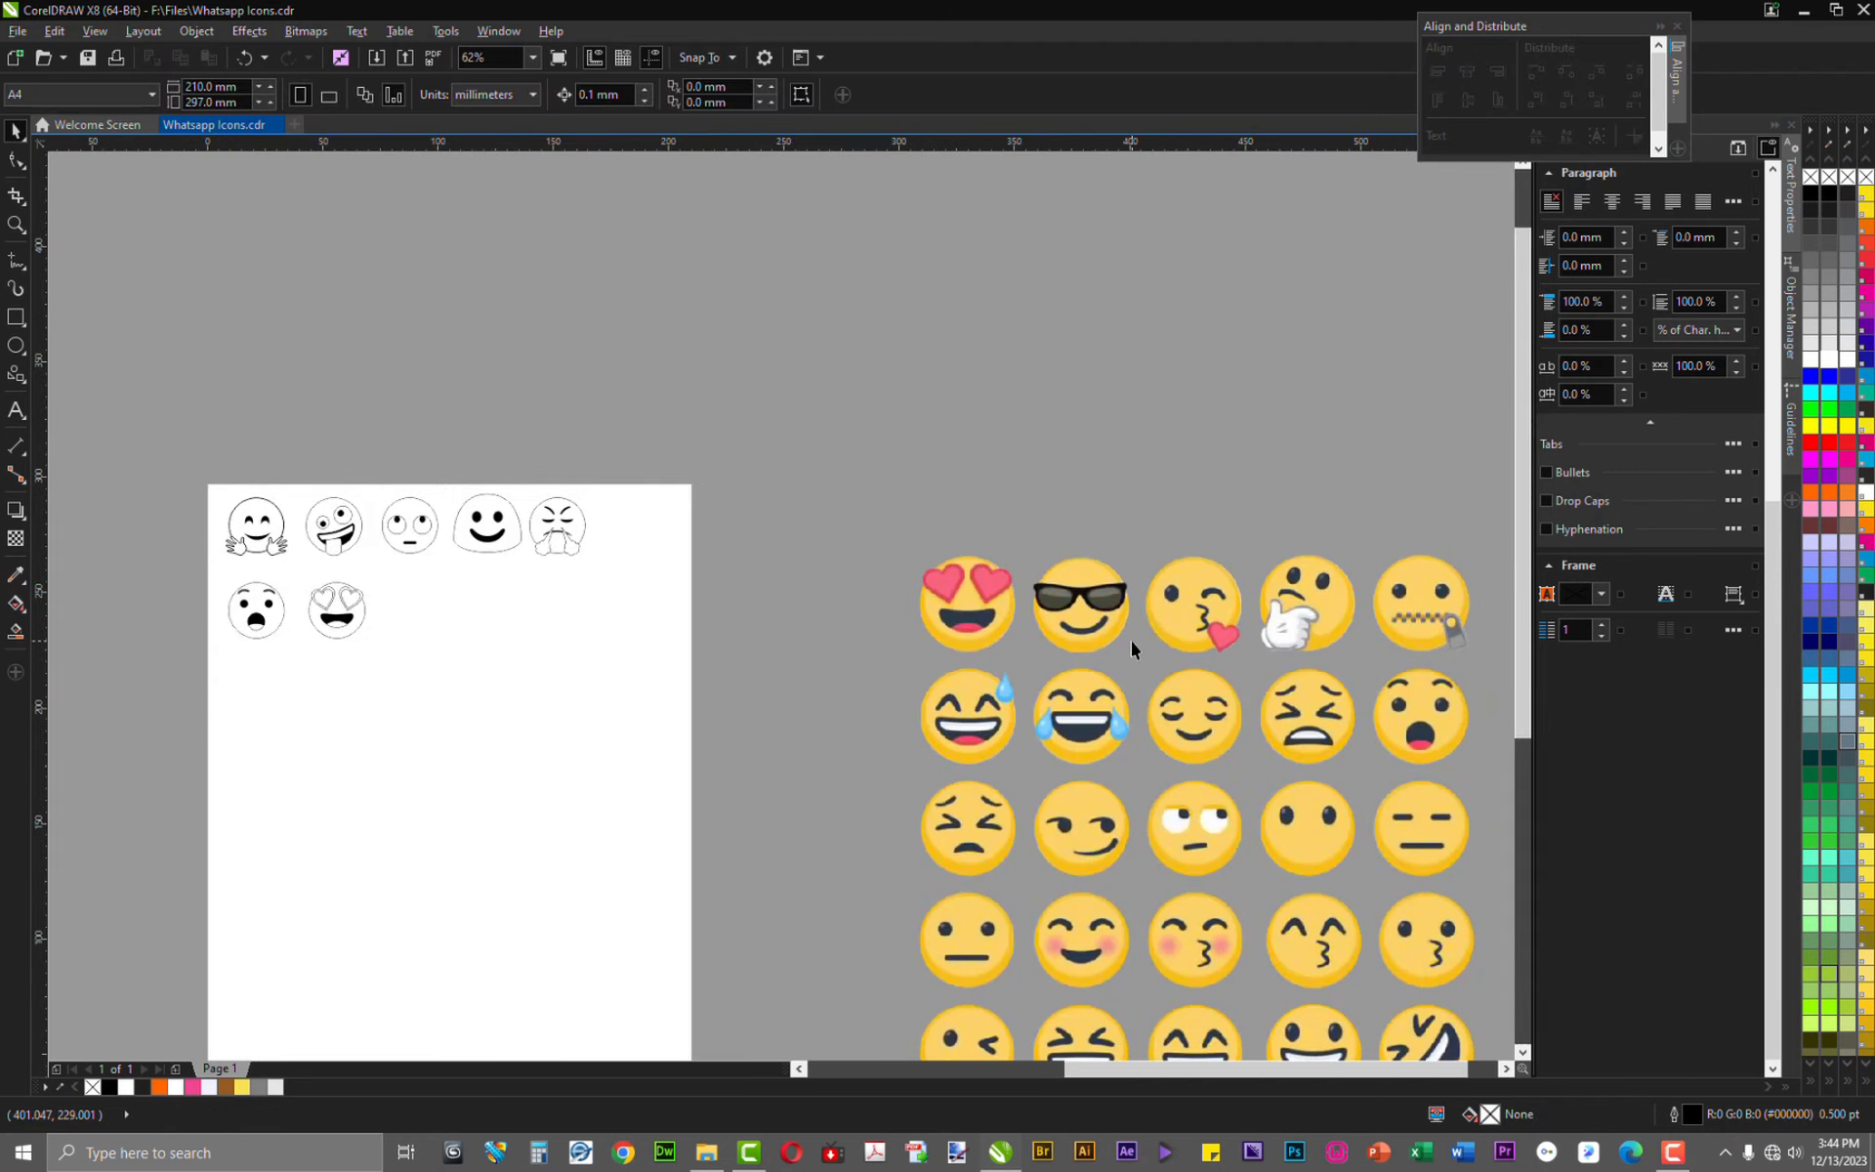
click(949, 576)
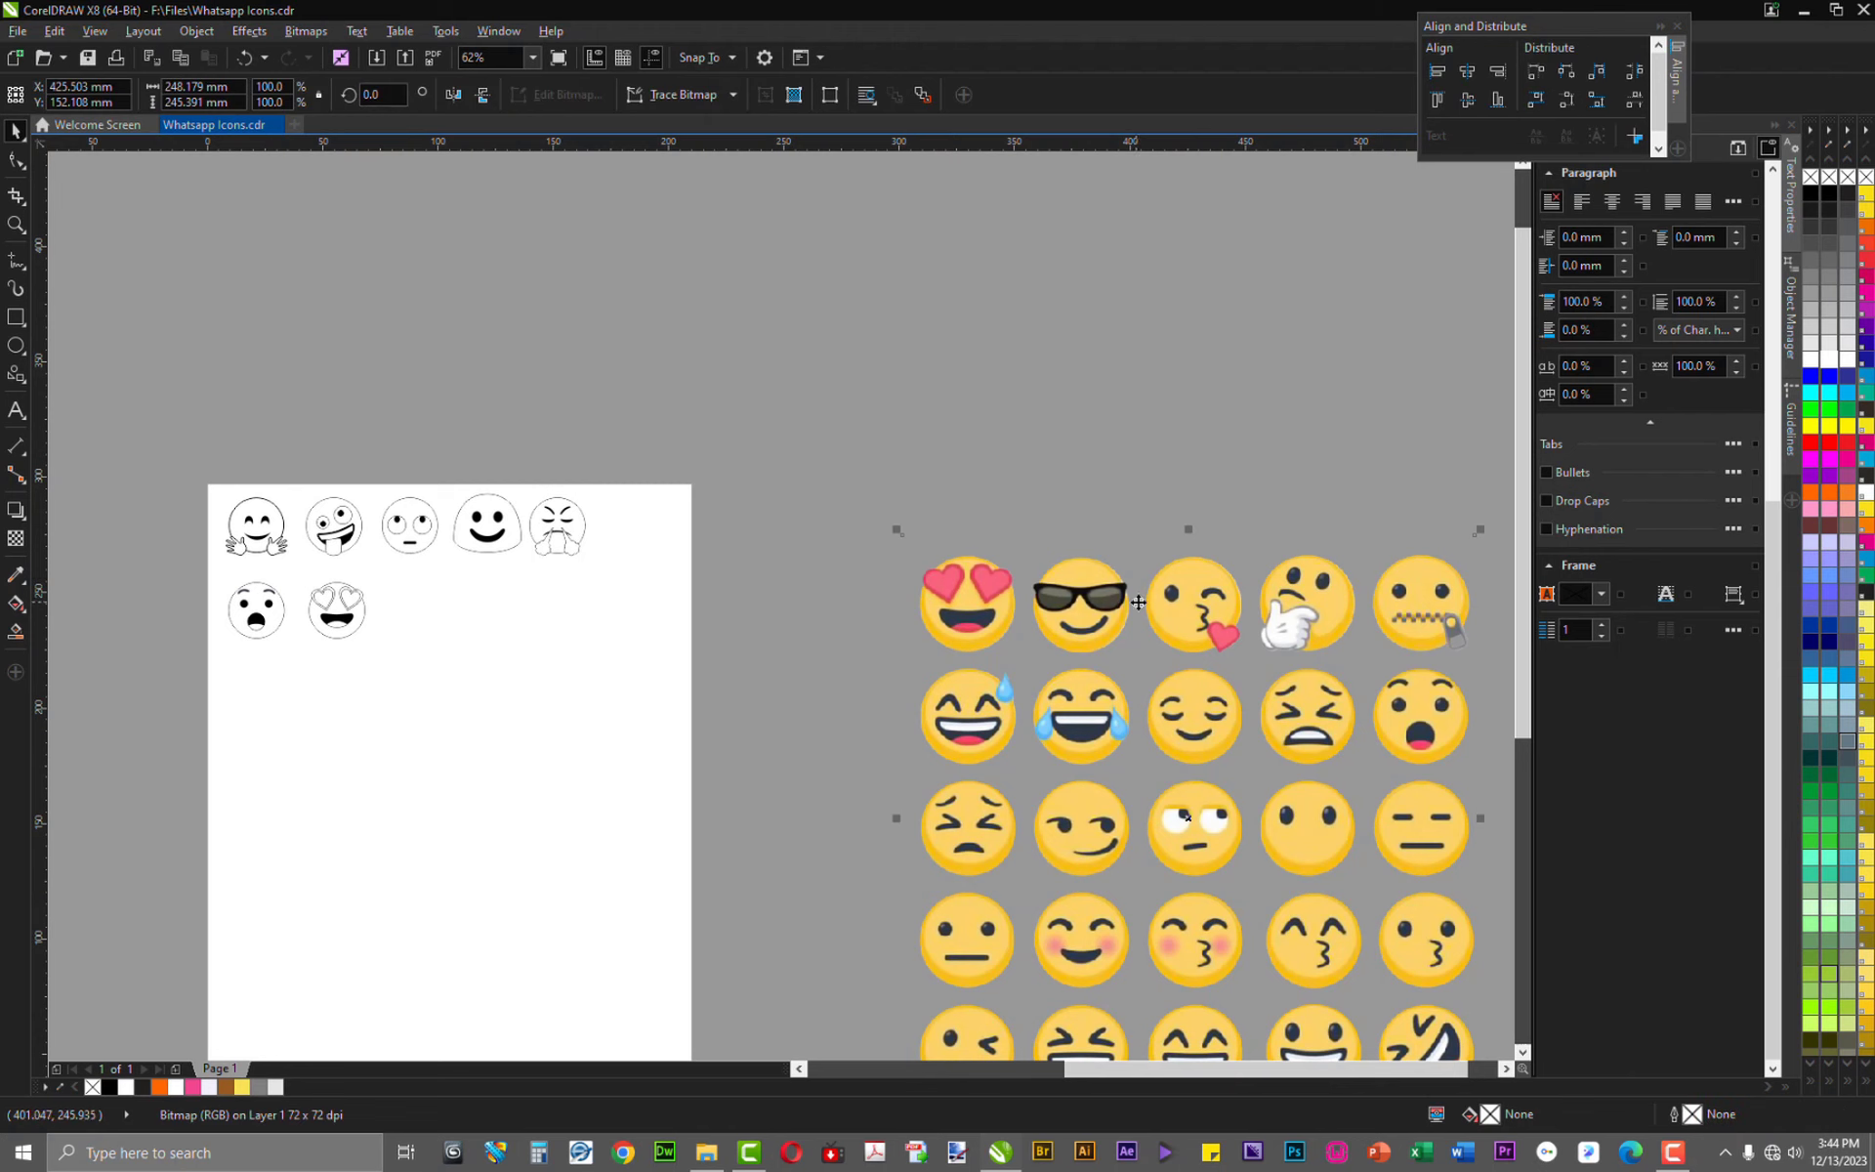
drag(1102, 594, 483, 635)
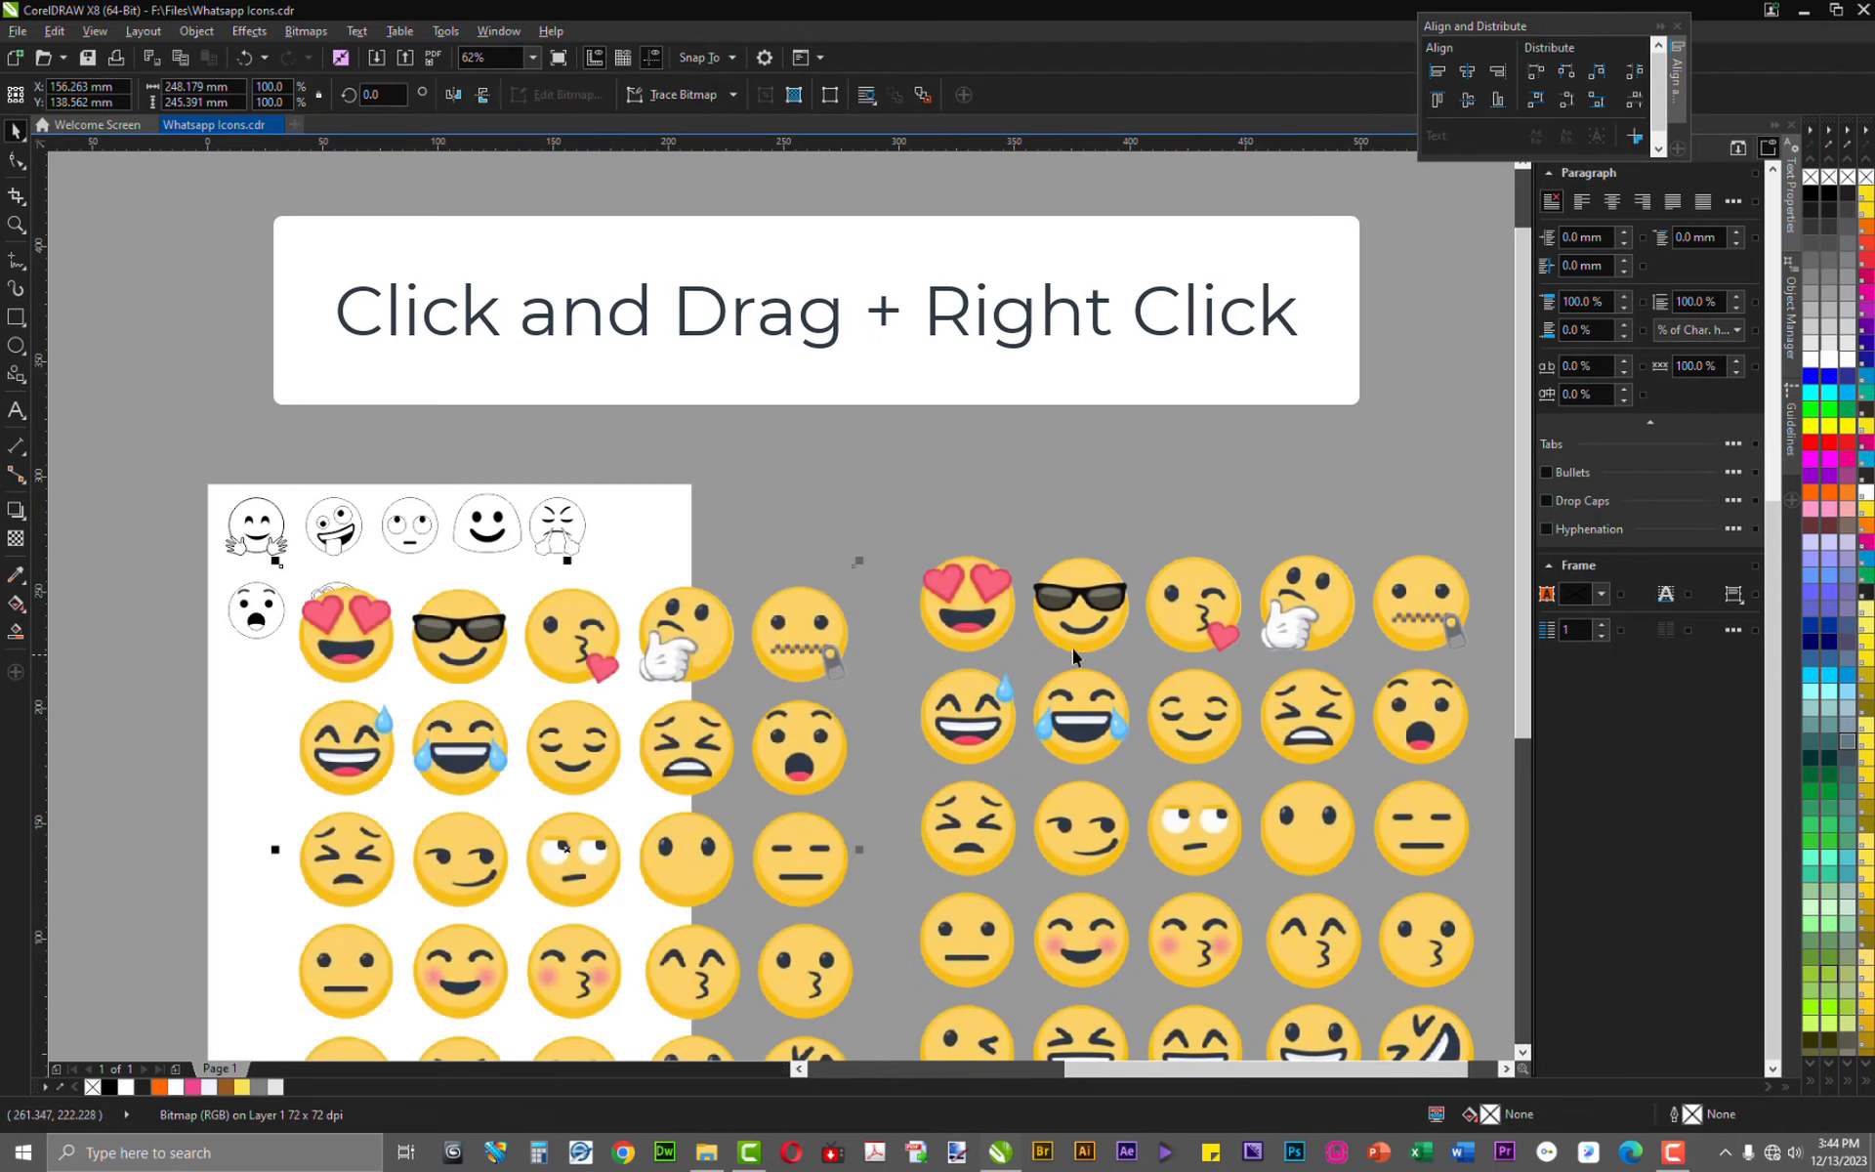
drag(669, 677, 572, 874)
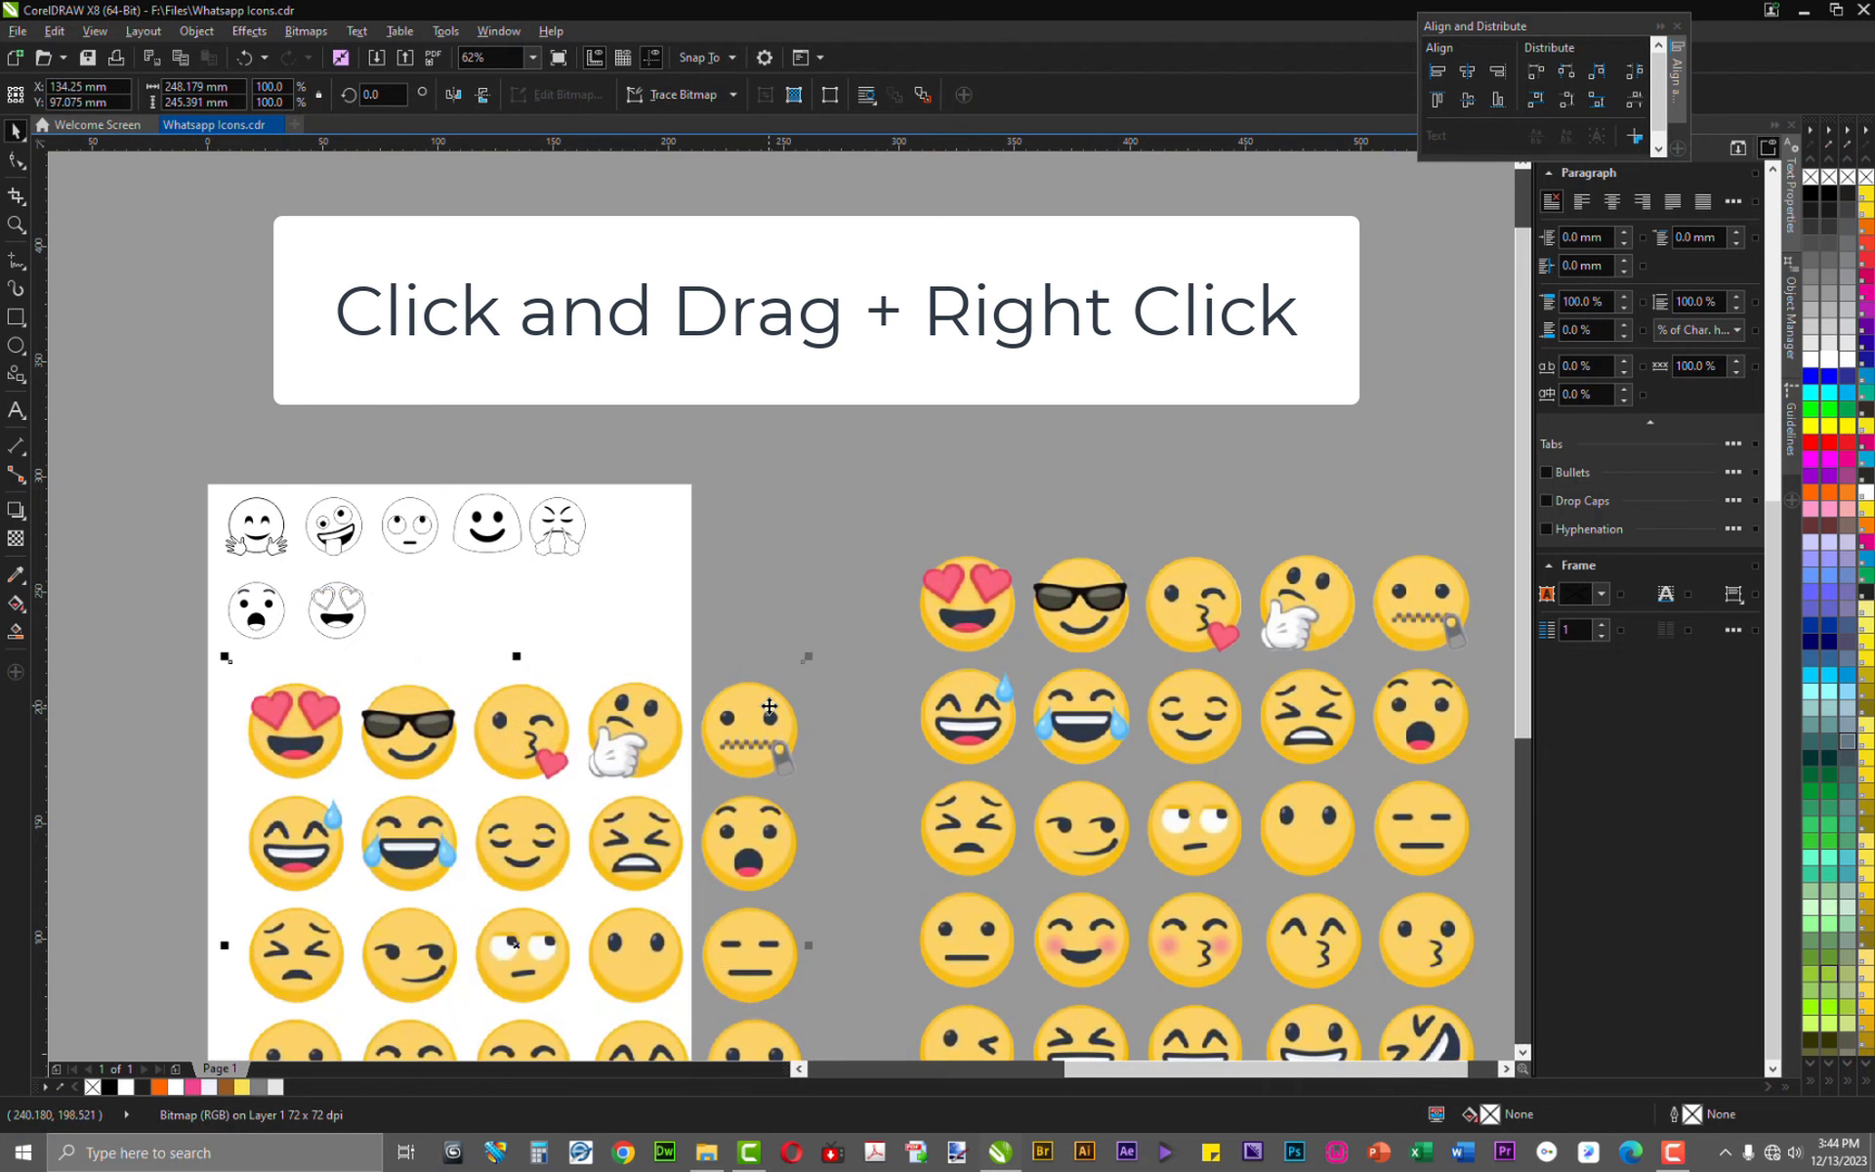
Try duplicating the bitmap copy over the outline emojis, and undo that duplicate
drag(722, 749, 548, 412)
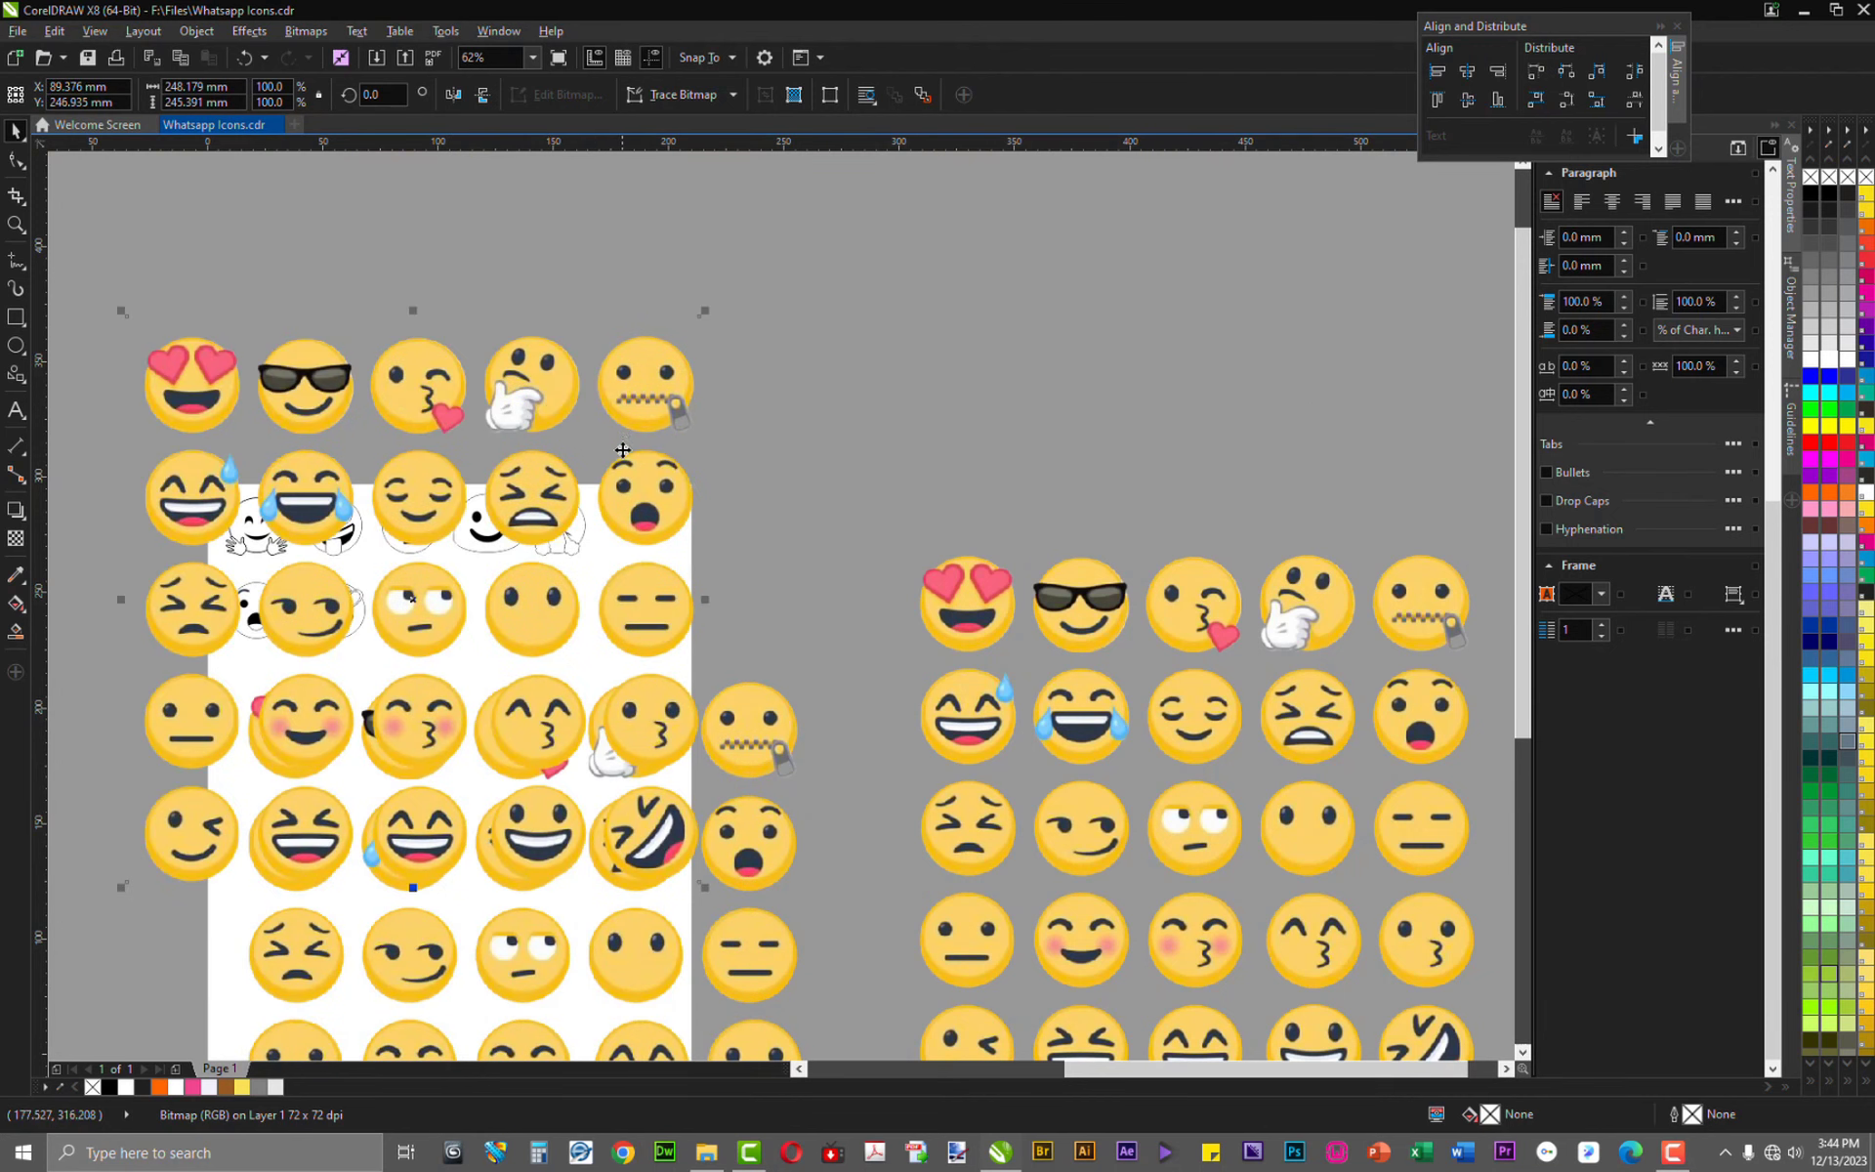
key(ctrl+z)
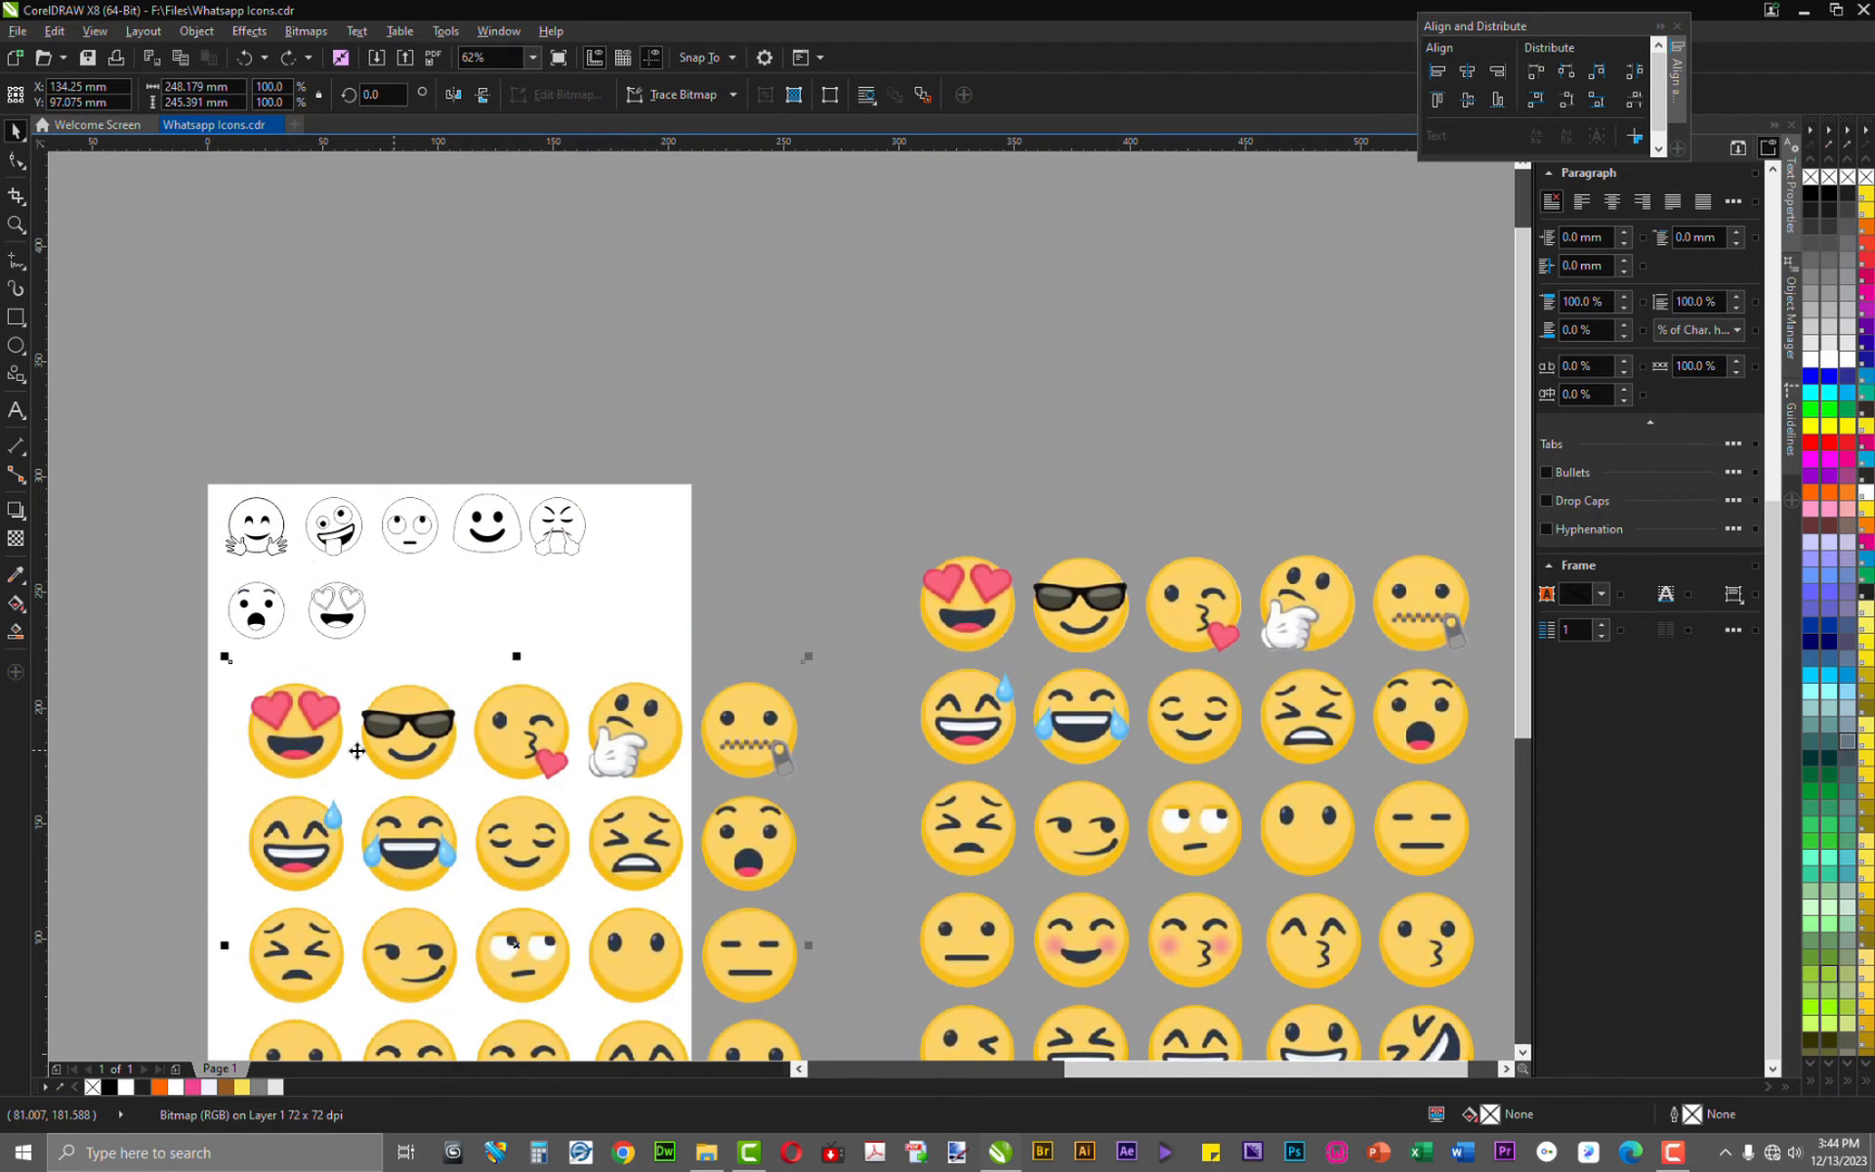
Crop the bitmap copy on the page to its sunglasses emoji, with a crop area about 53.8 by 44.9 mm
scroll(216, 775, up, 1)
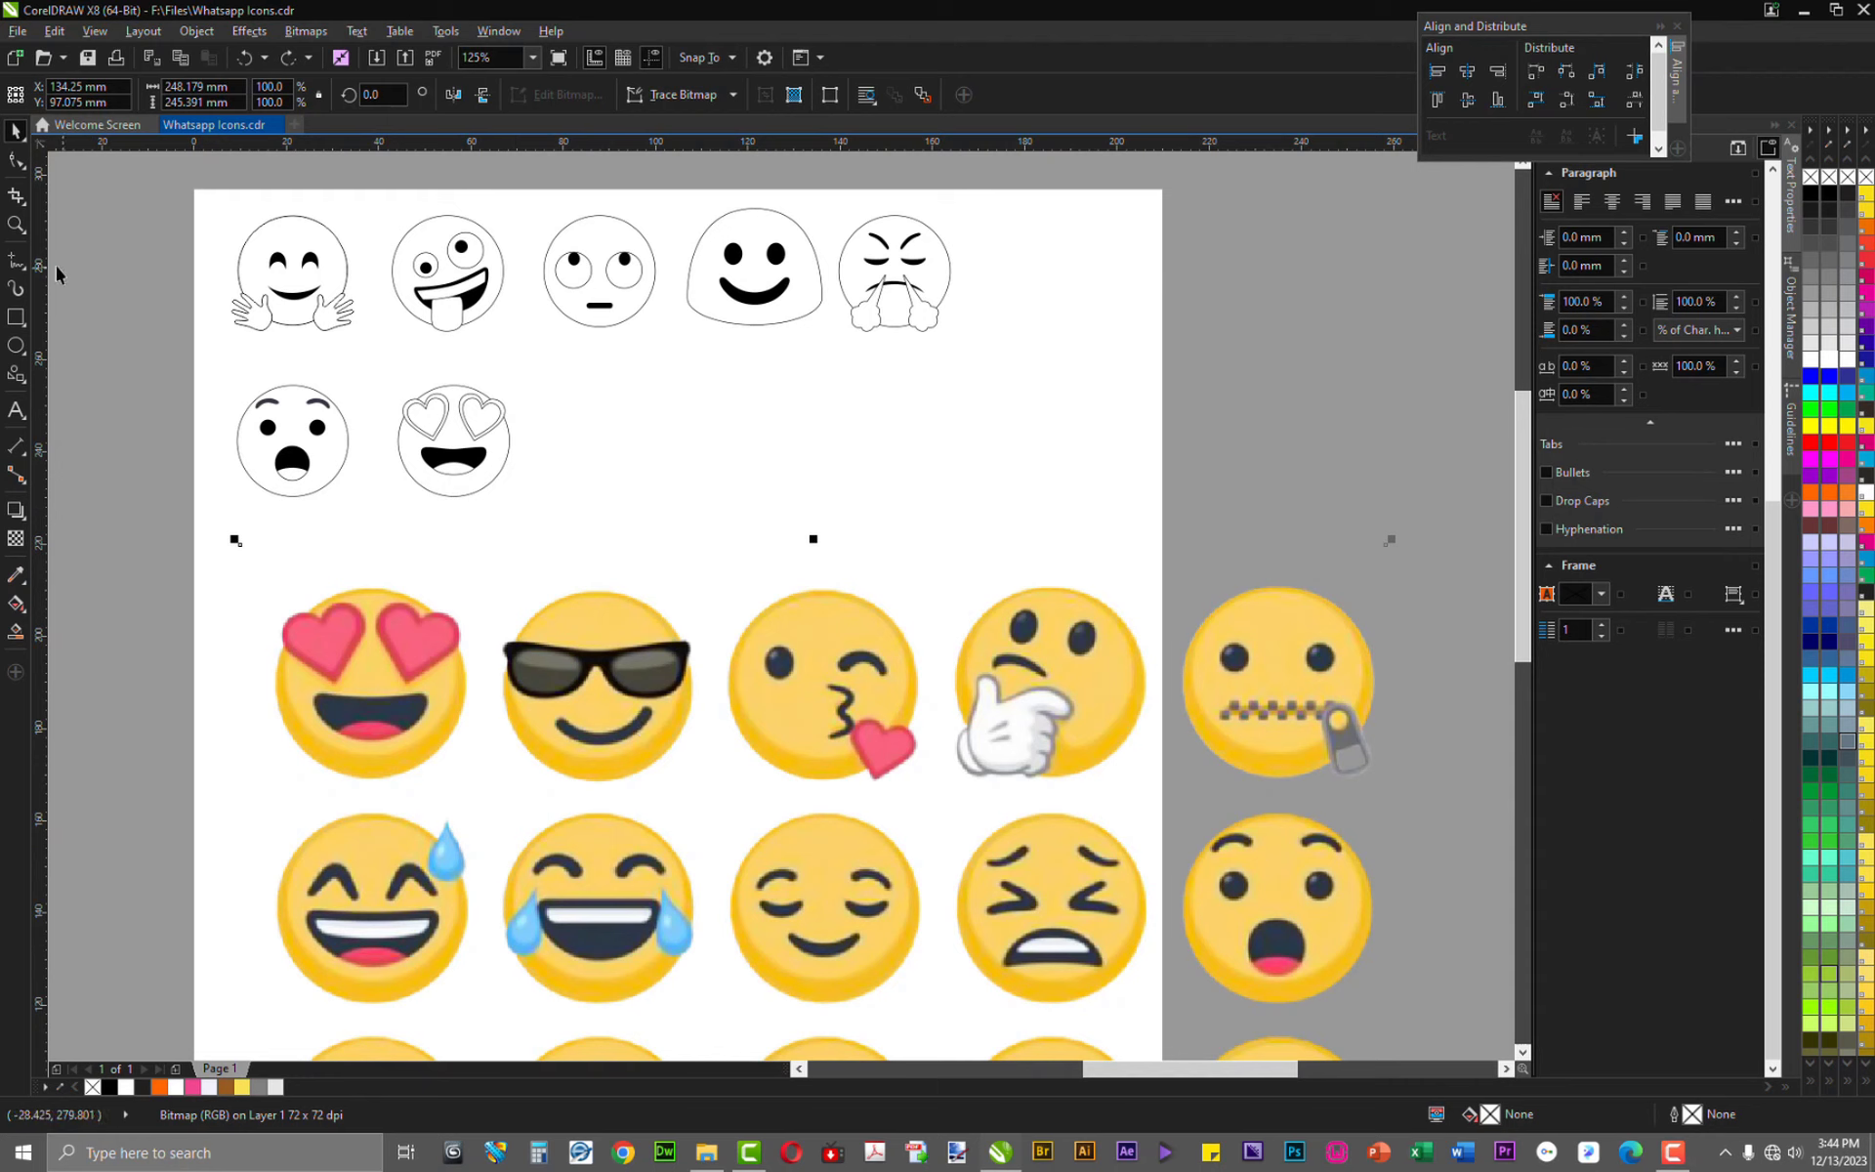
click(17, 199)
drag(473, 591, 720, 786)
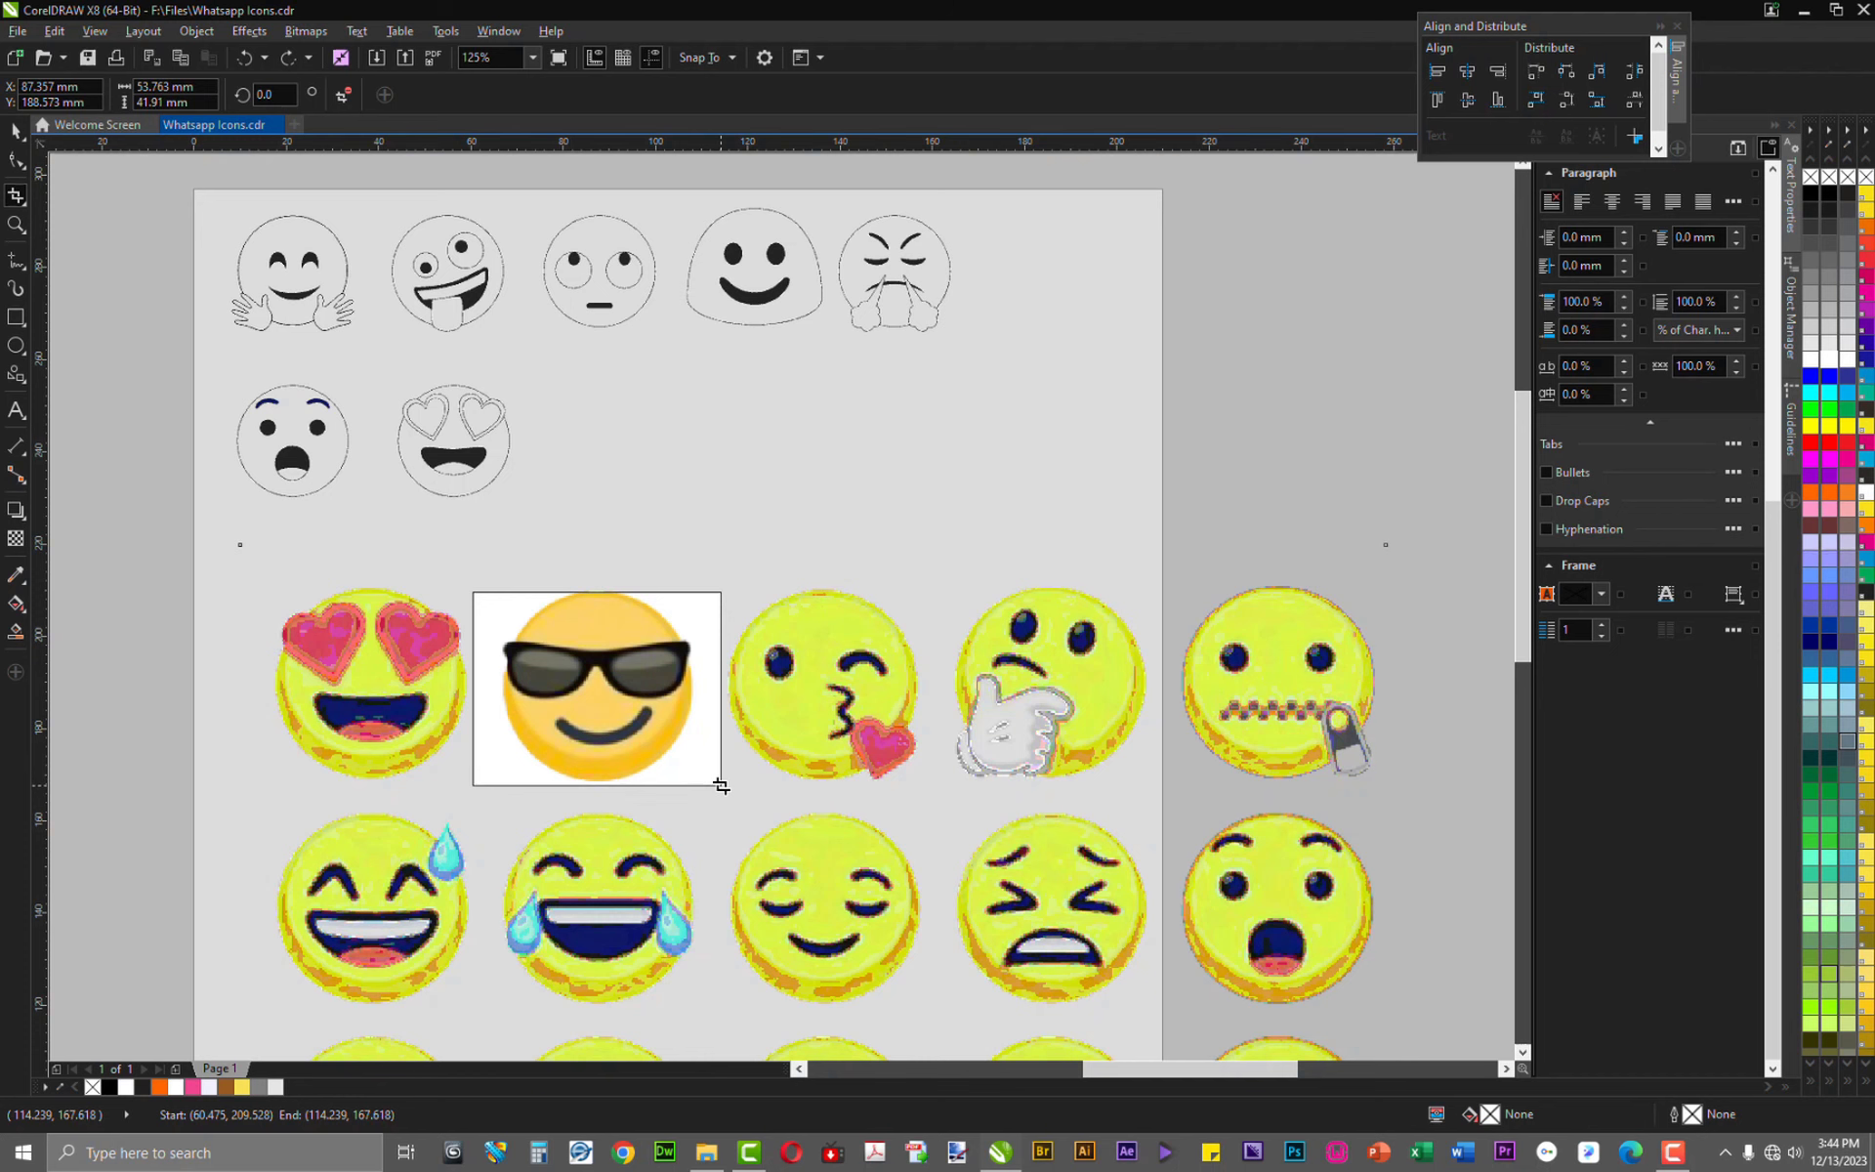
double_click(598, 634)
scroll(597, 635, up, 1)
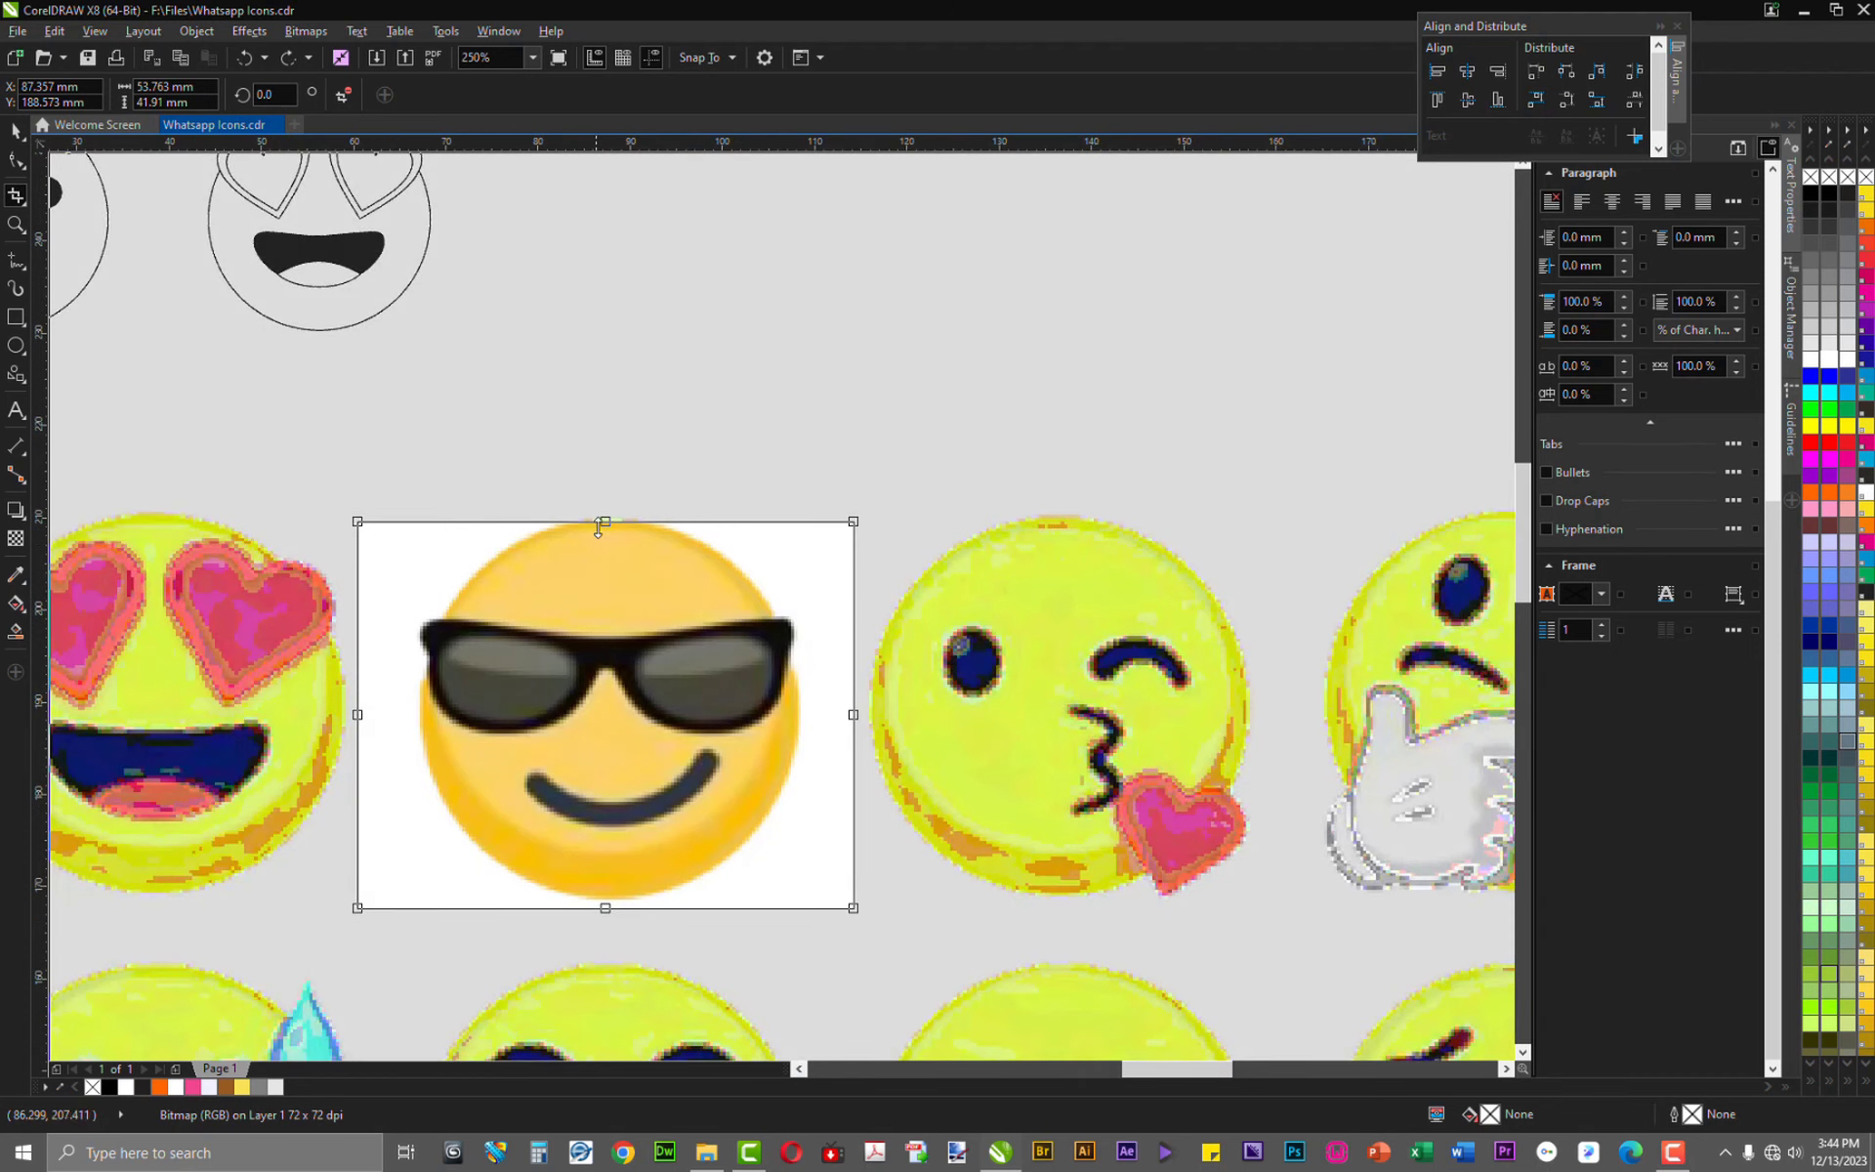
drag(607, 520, 606, 494)
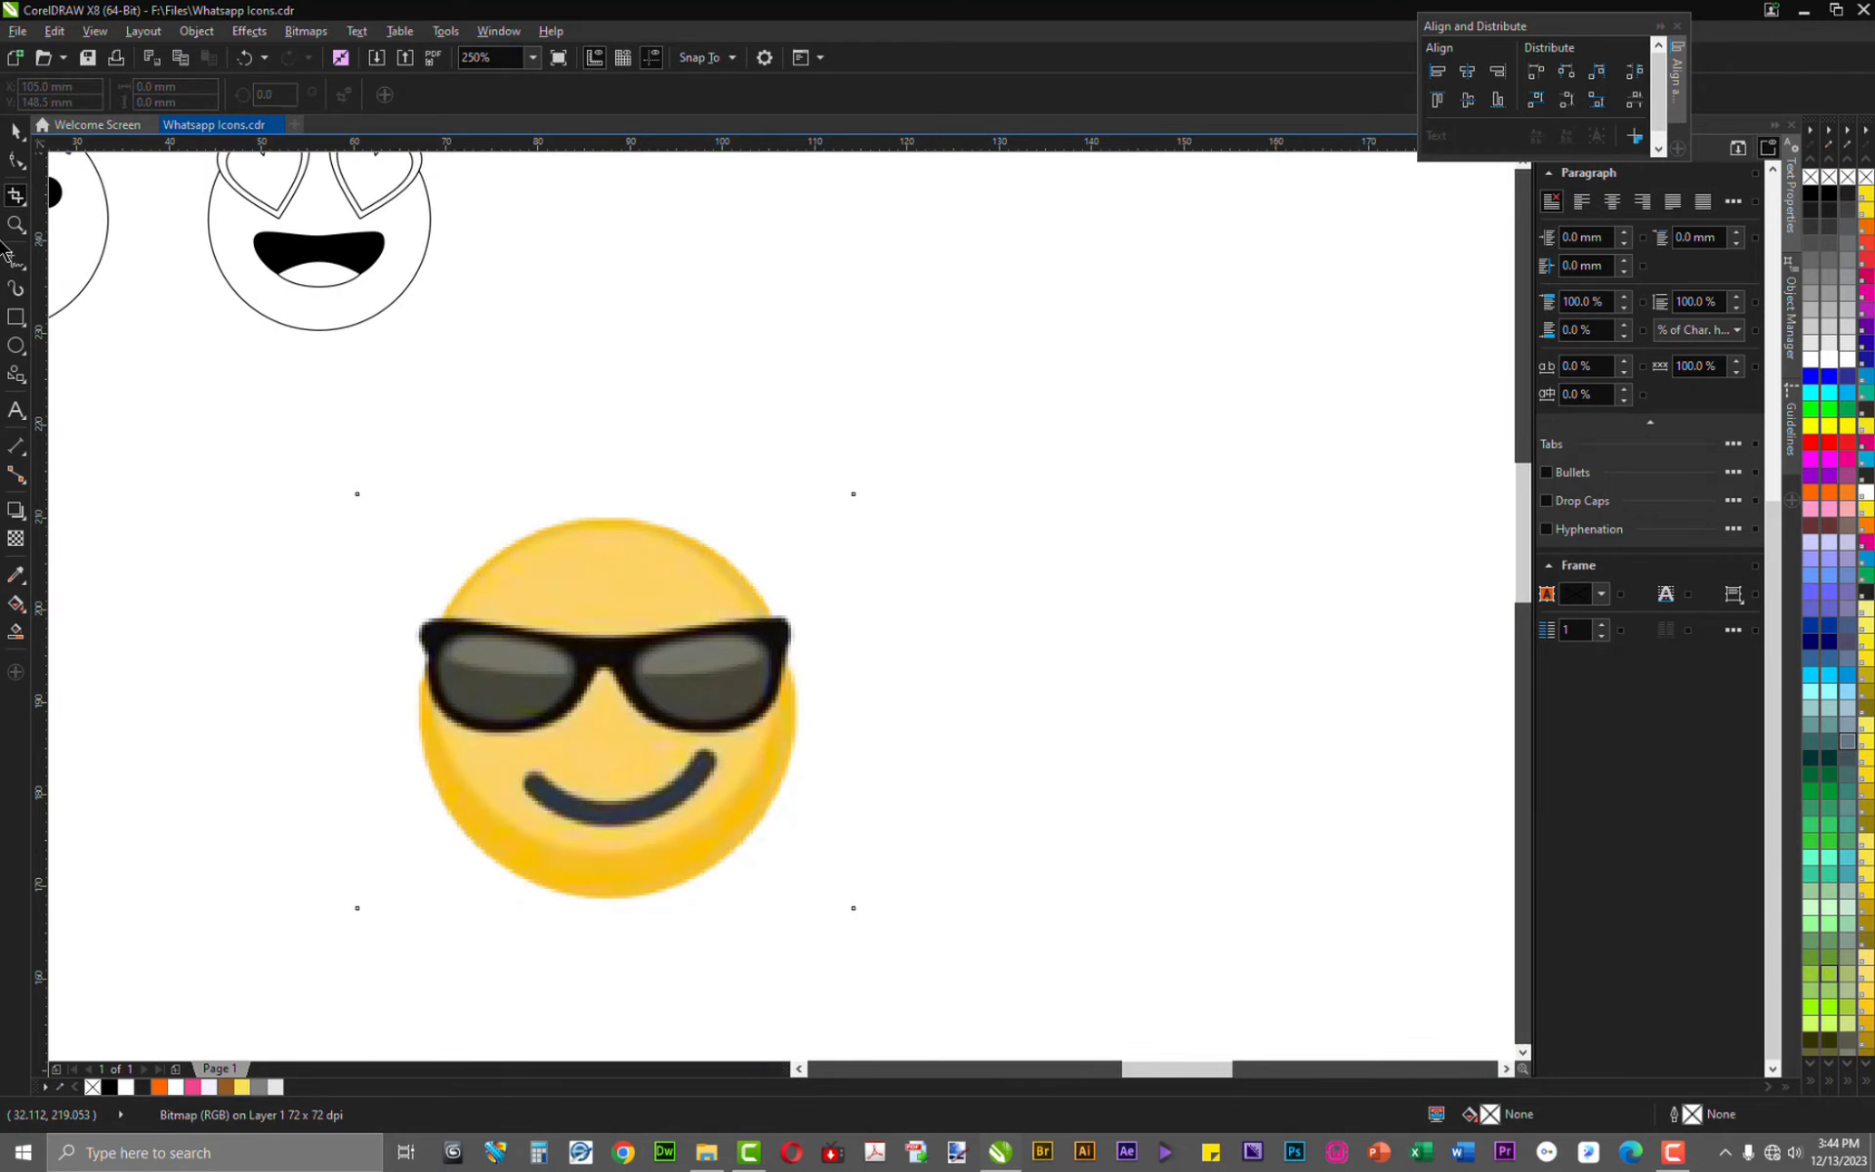
Move the cropped sunglasses emoji up next to the heart-eyes outline emoji
click(15, 130)
scroll(535, 736, down, 2)
drag(592, 482, 628, 448)
scroll(628, 449, up, 2)
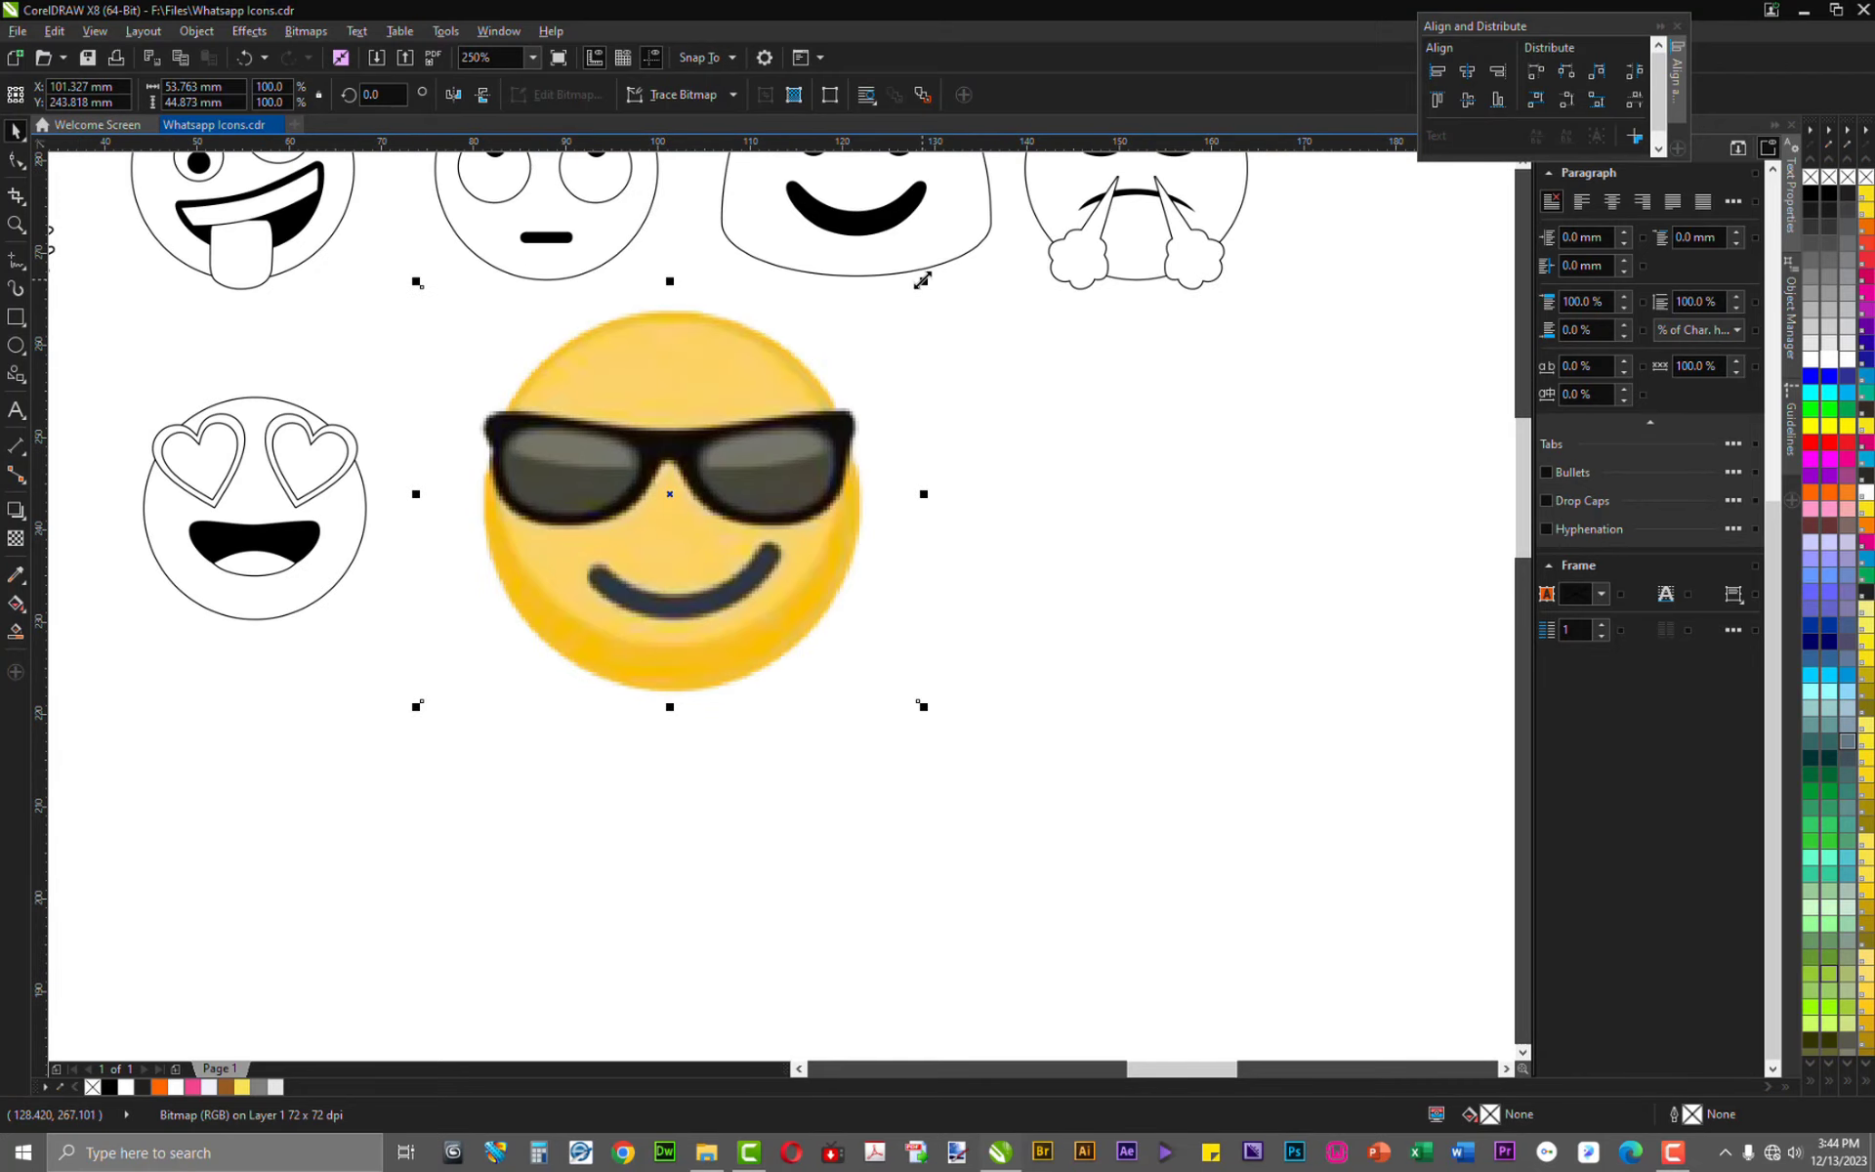
Scale the cropped sunglasses bitmap proportionally to about 36.6 by 30.5 mm and shift it slightly beside the heart-eyes outline
drag(922, 280, 822, 306)
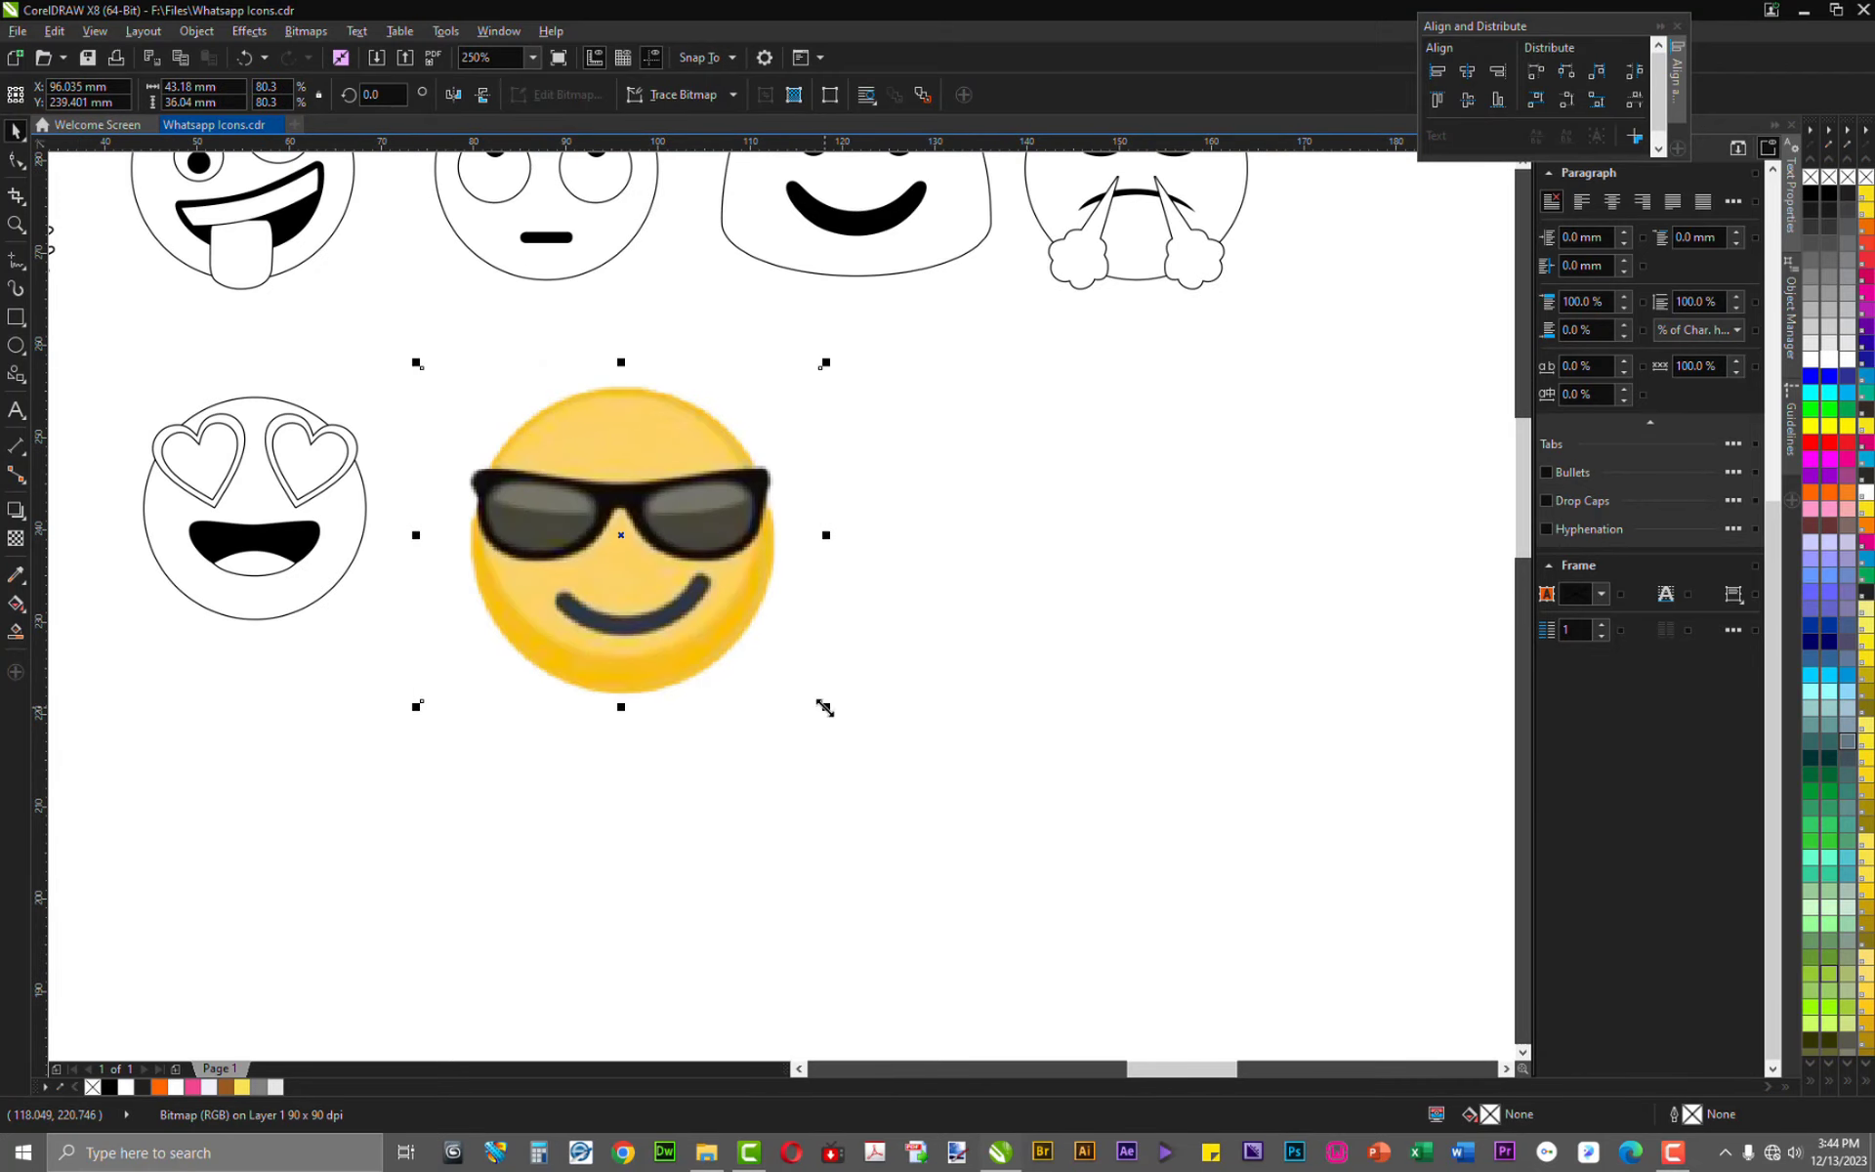
drag(825, 708, 760, 651)
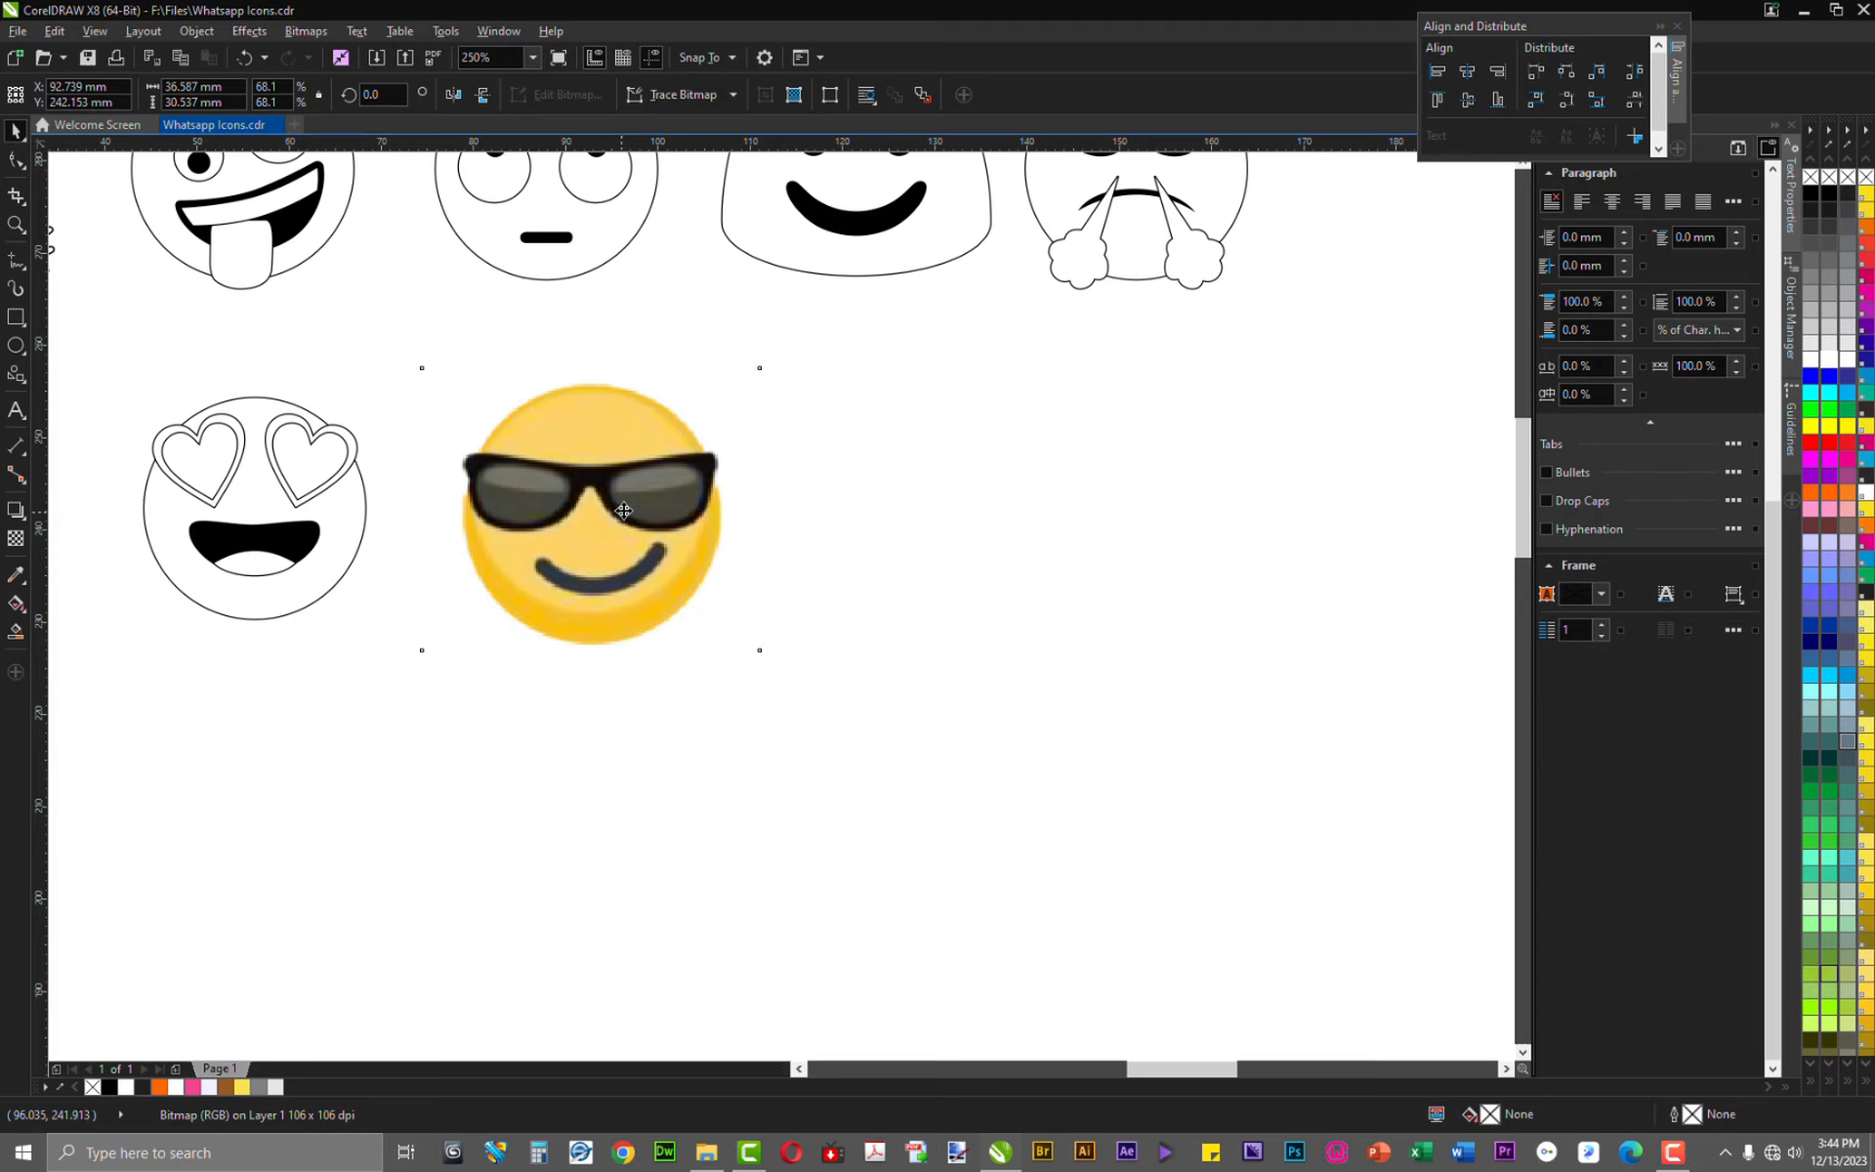
click(623, 510)
click(802, 502)
drag(547, 474, 553, 472)
Draw a circle over the sunglasses emoji's face and fit it to the face's edge at about 28.2 mm in diameter
scroll(484, 504, up, 2)
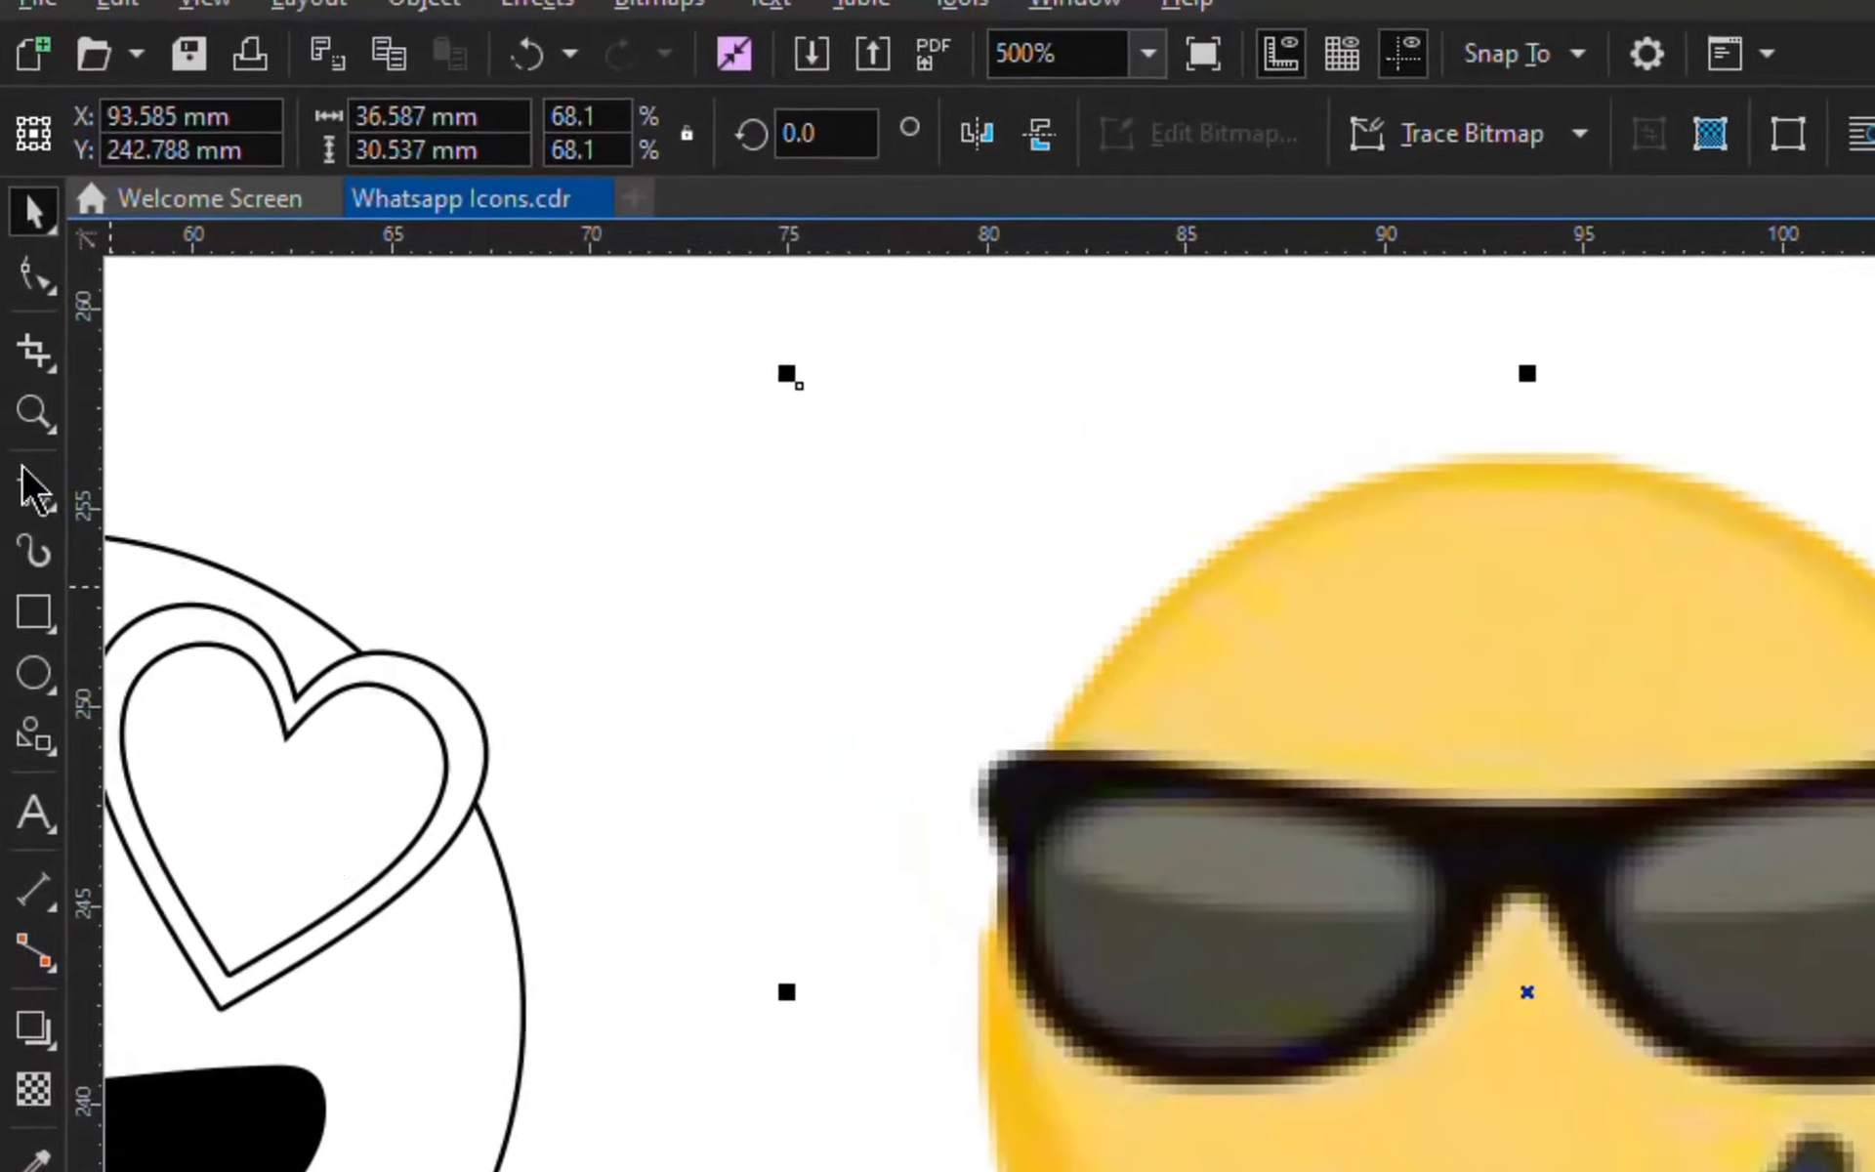
click(34, 674)
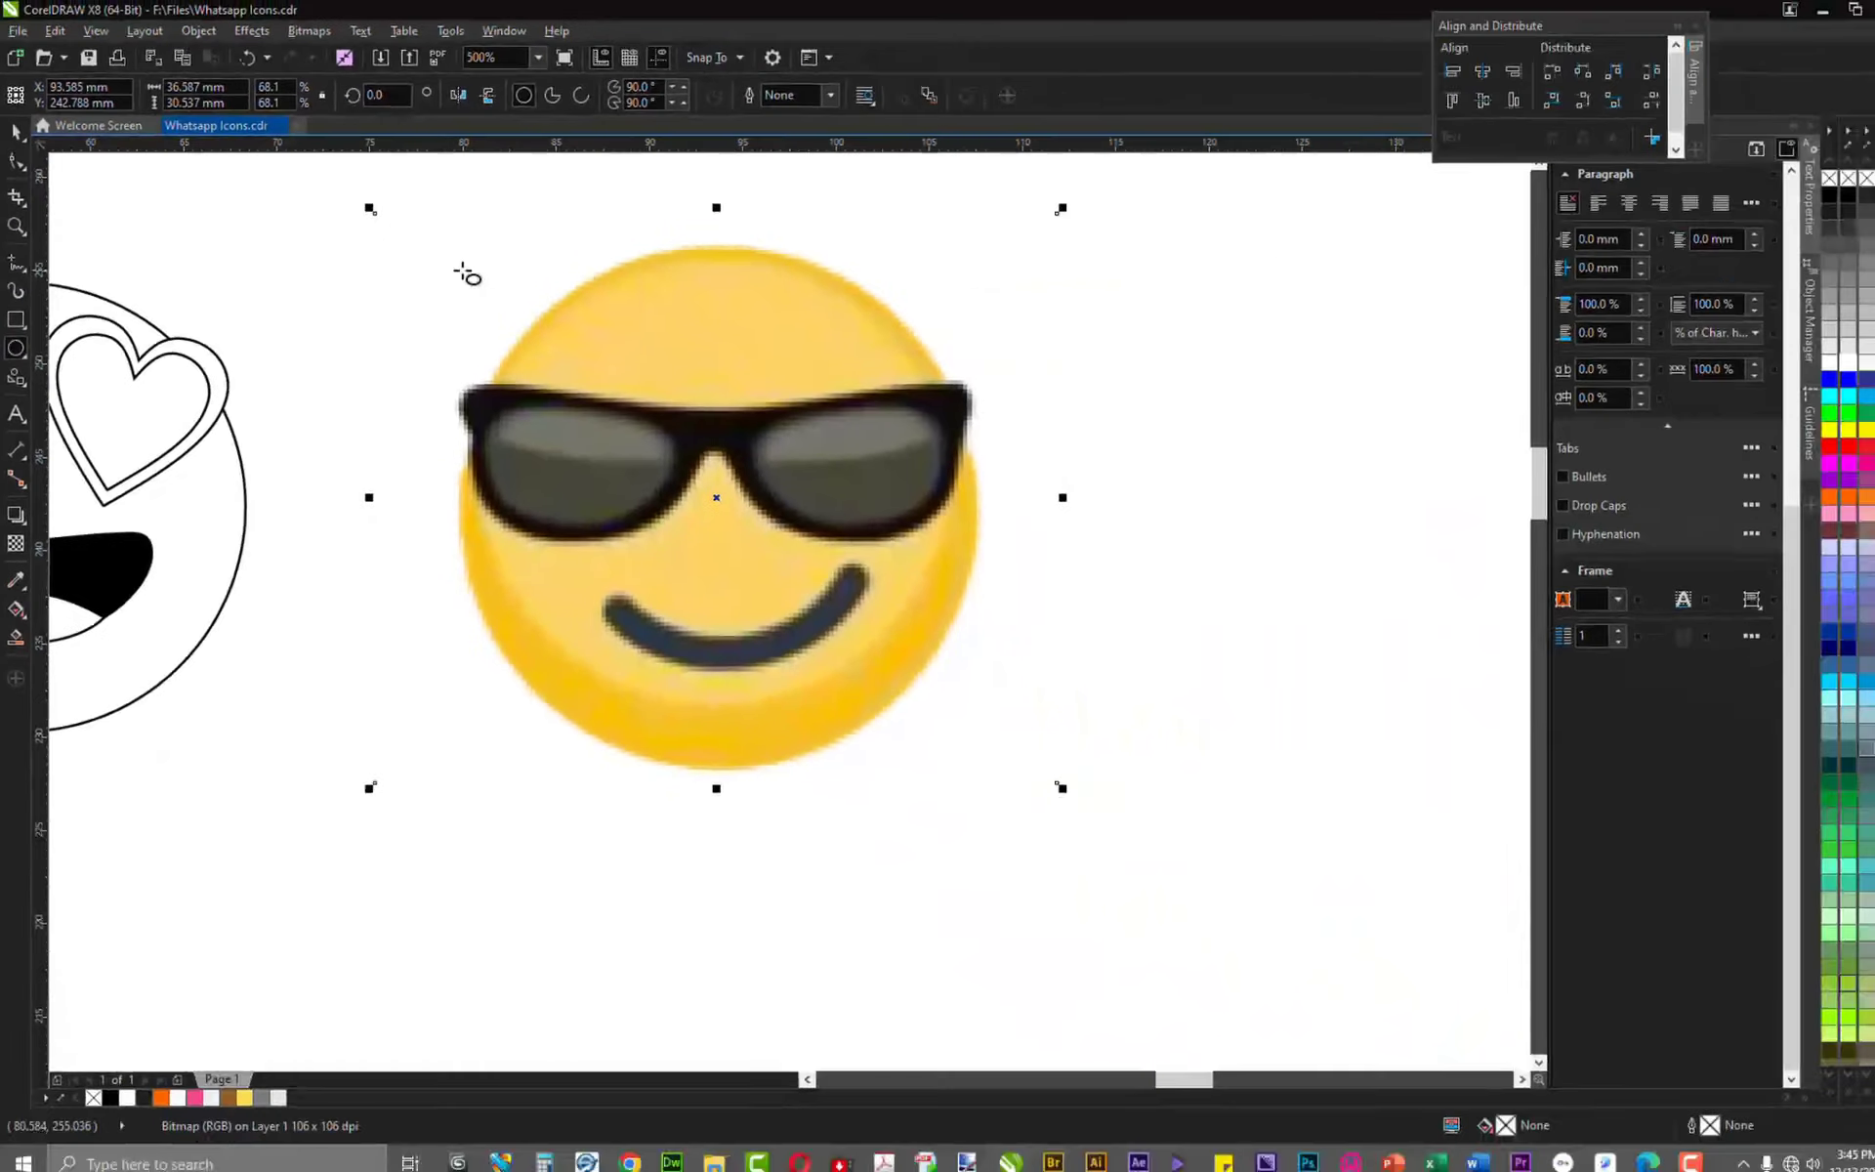
mouse_move(461, 273)
mouse_down()
mouse_move(635, 489)
mouse_move(971, 719)
mouse_move(957, 699)
mouse_move(935, 698)
mouse_move(970, 734)
mouse_move(908, 670)
mouse_move(955, 702)
mouse_up()
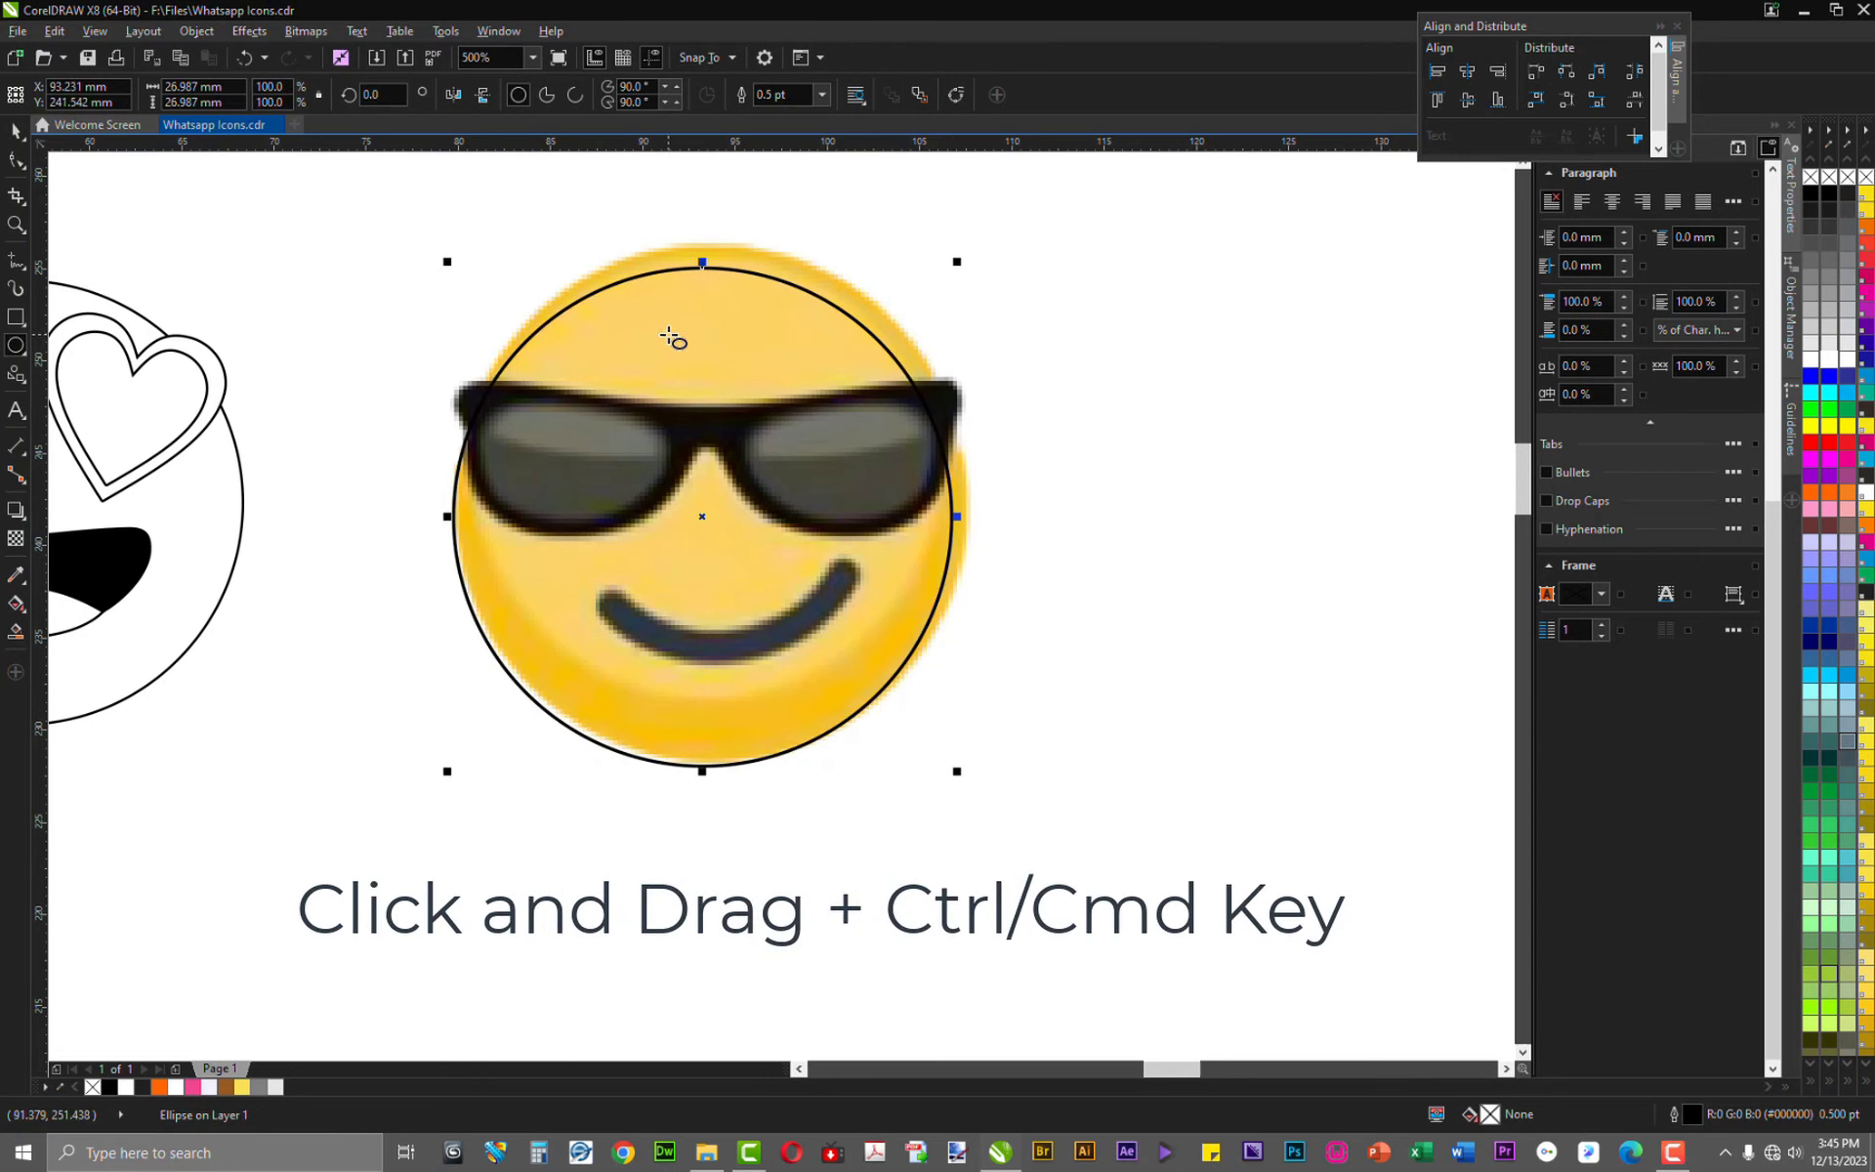
key(space)
drag(669, 335, 665, 328)
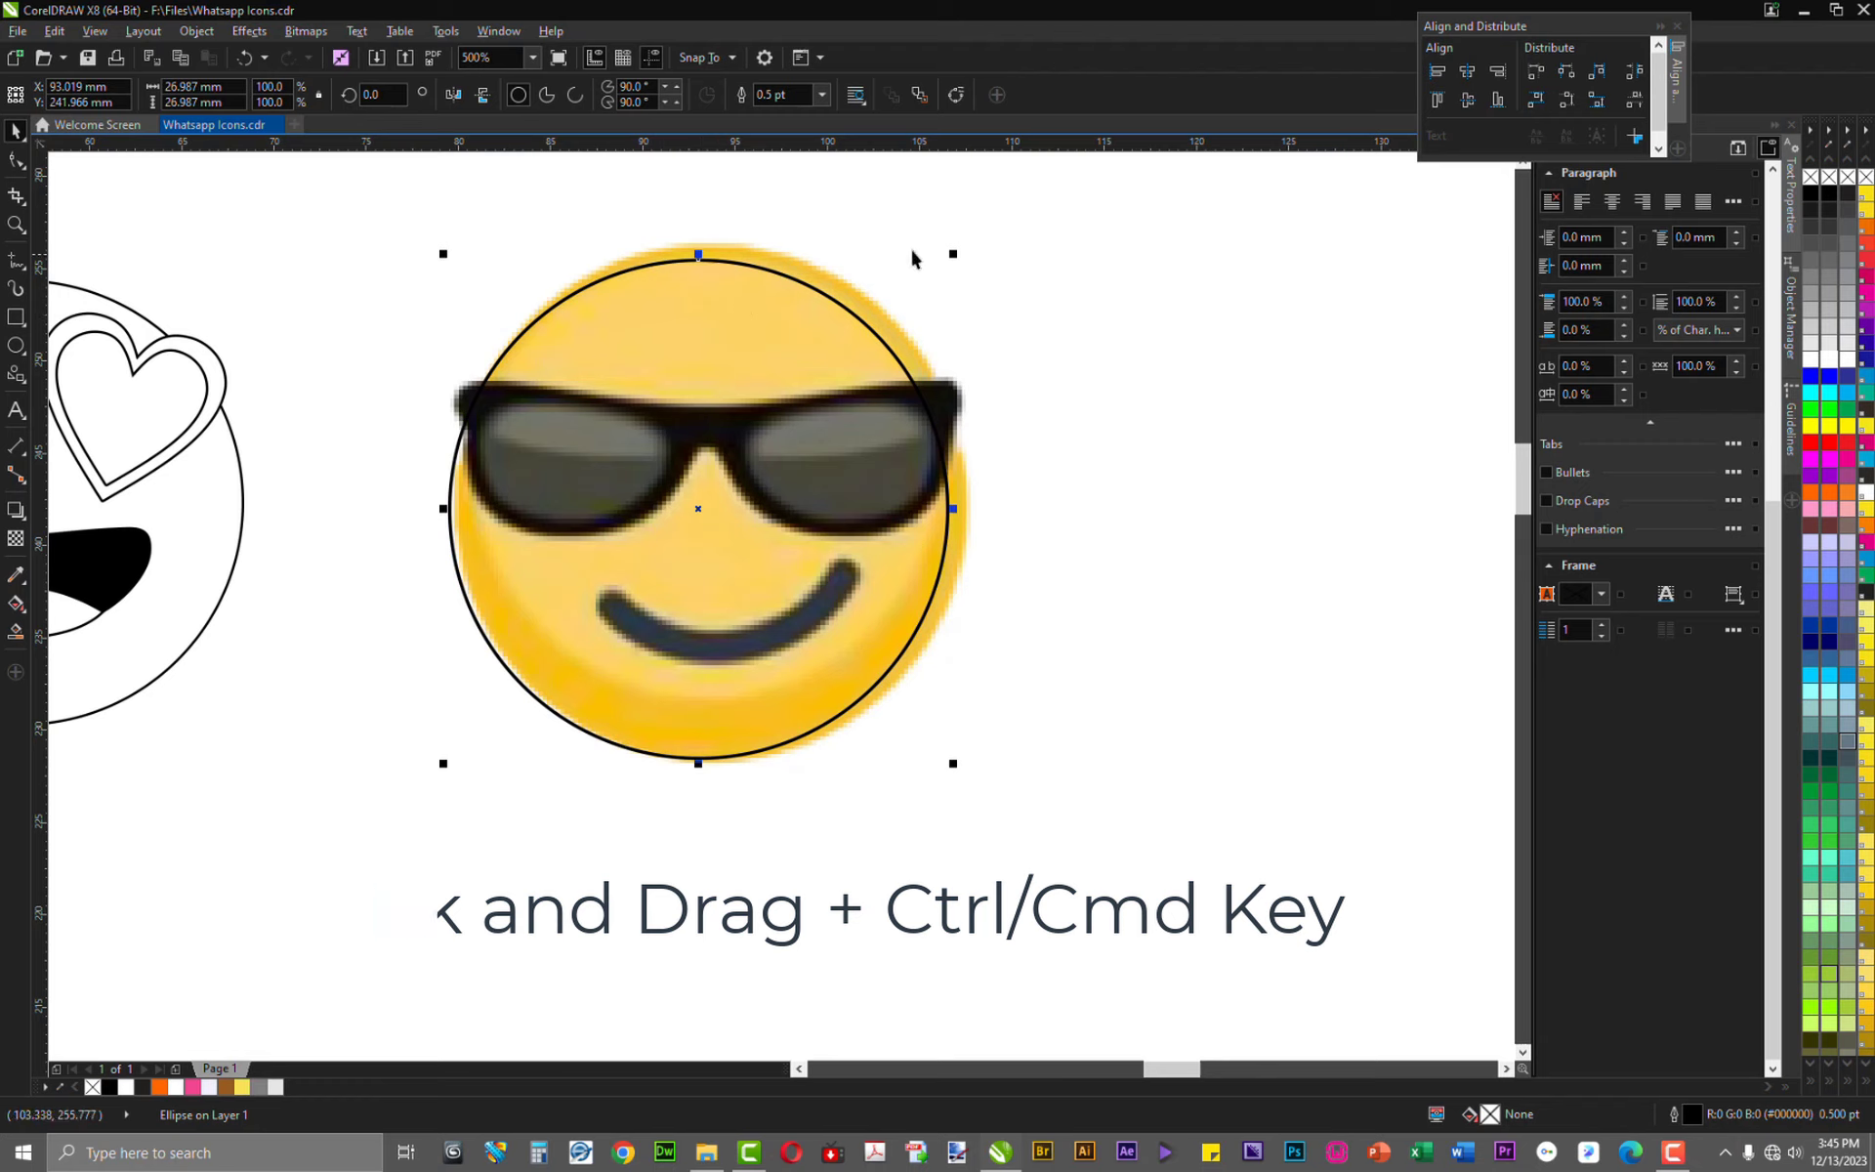
mouse_move(953, 254)
mouse_down()
mouse_move(992, 235)
mouse_move(974, 236)
mouse_up()
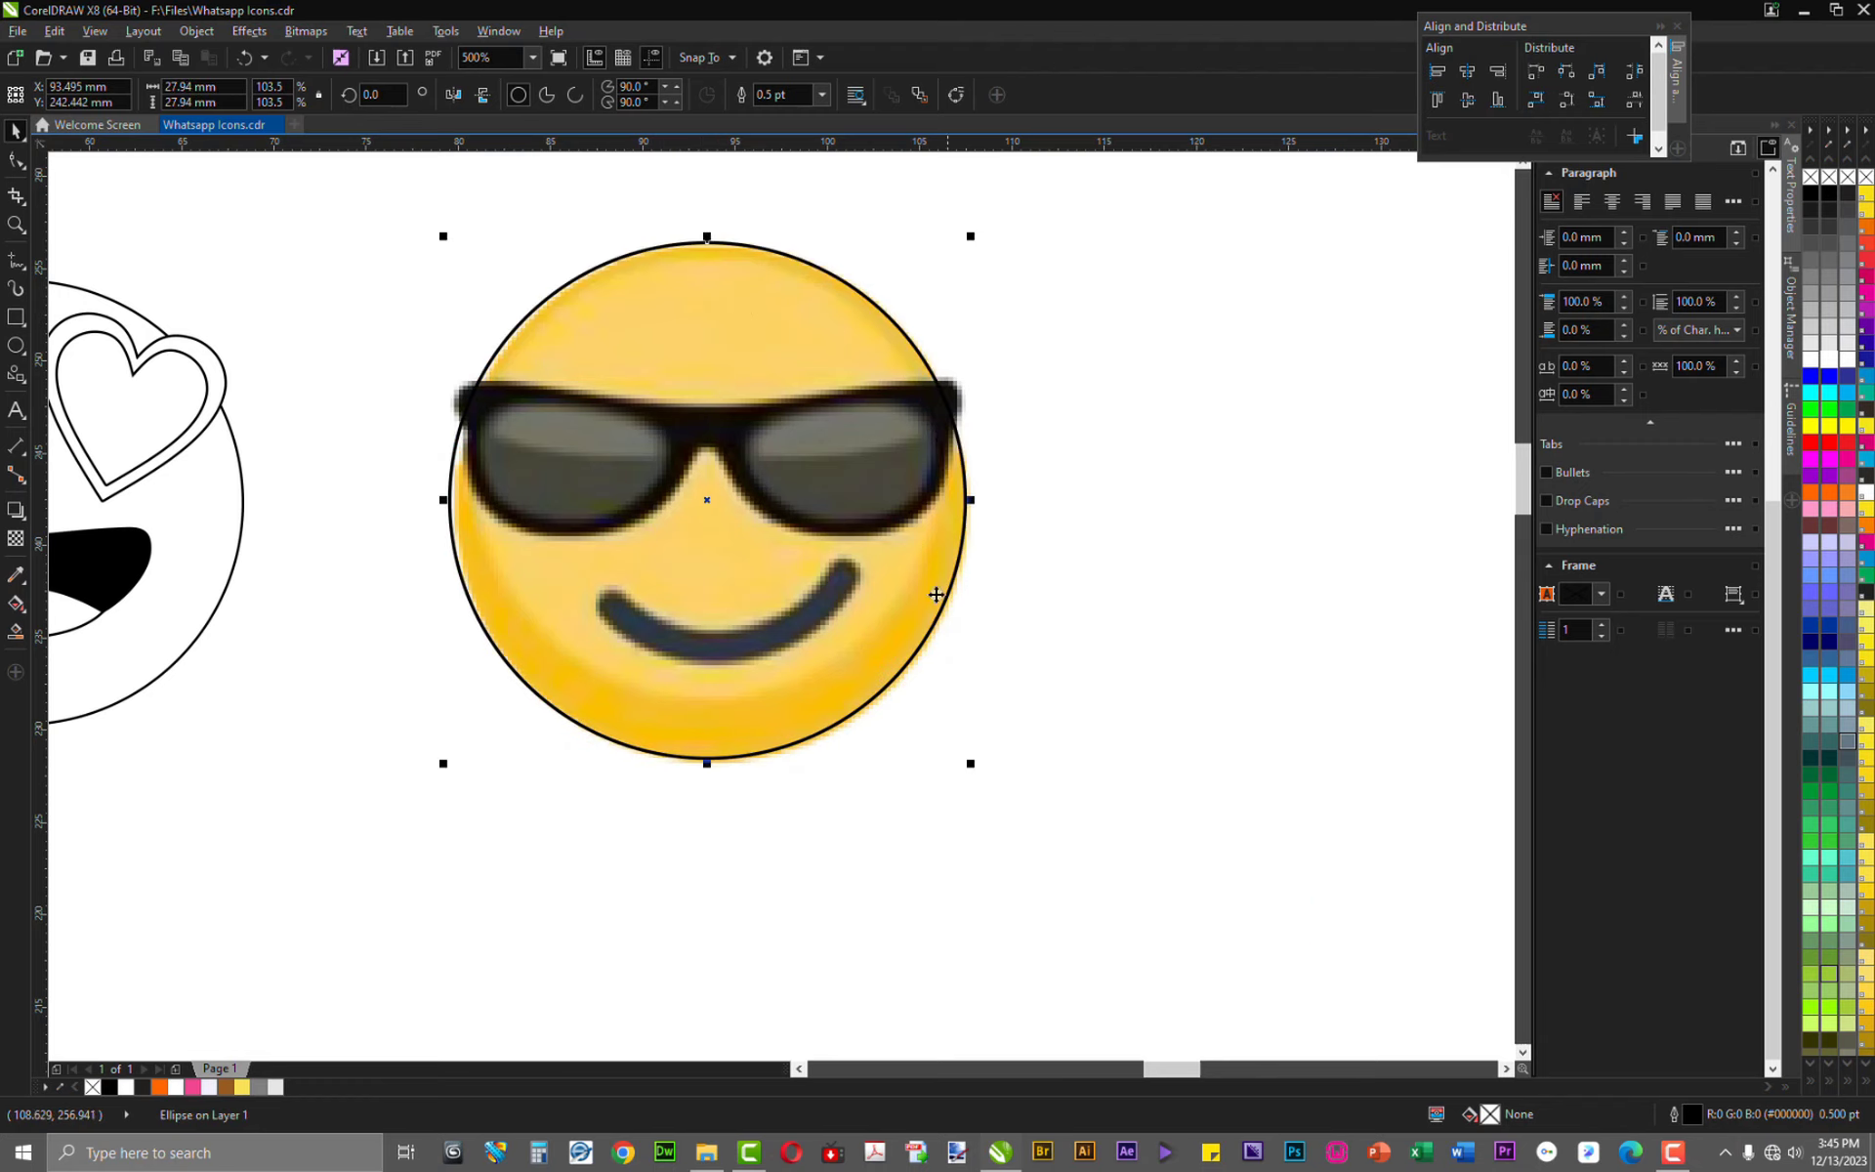
drag(972, 765, 975, 767)
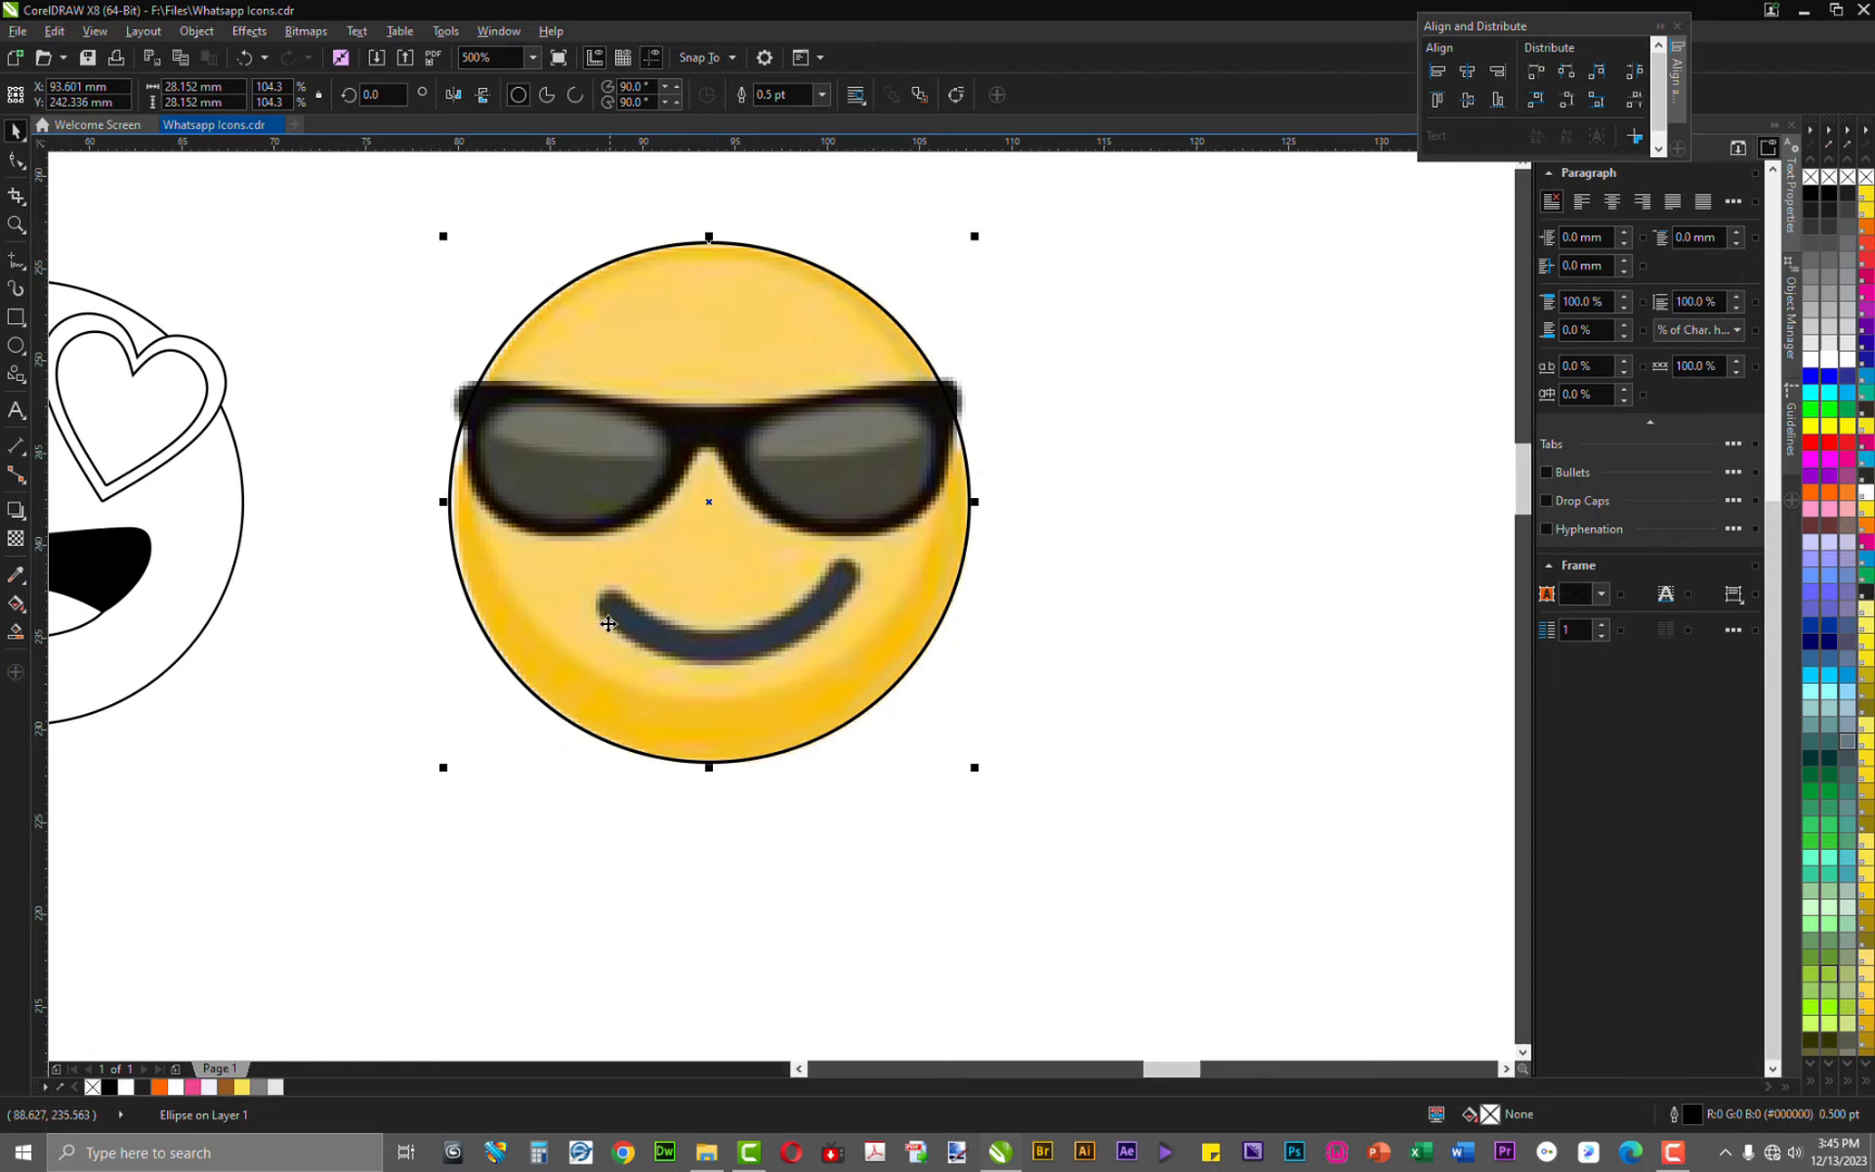
Trace the upper edge of the emoji's smile with the Pen tool as a curve from its left tip to its right tip
scroll(694, 641, up, 2)
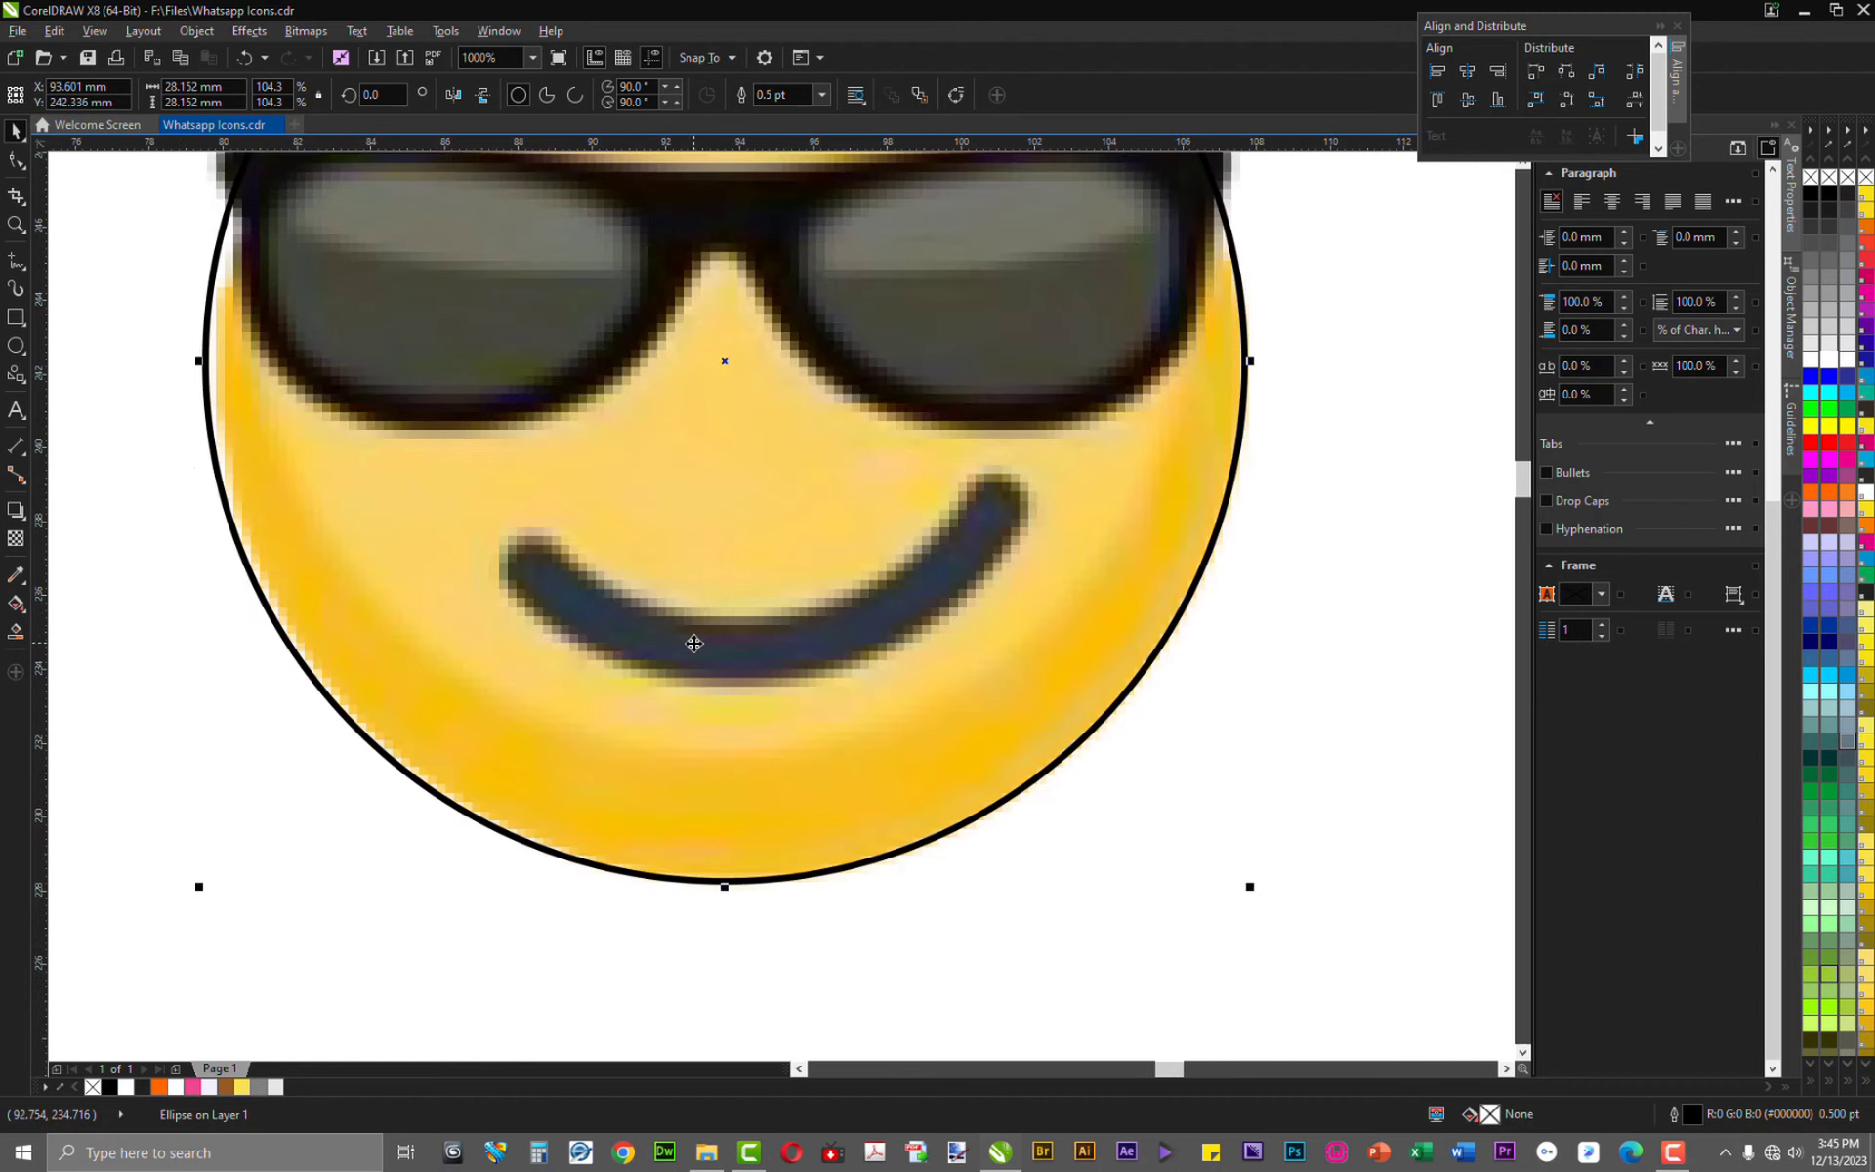
click(101, 330)
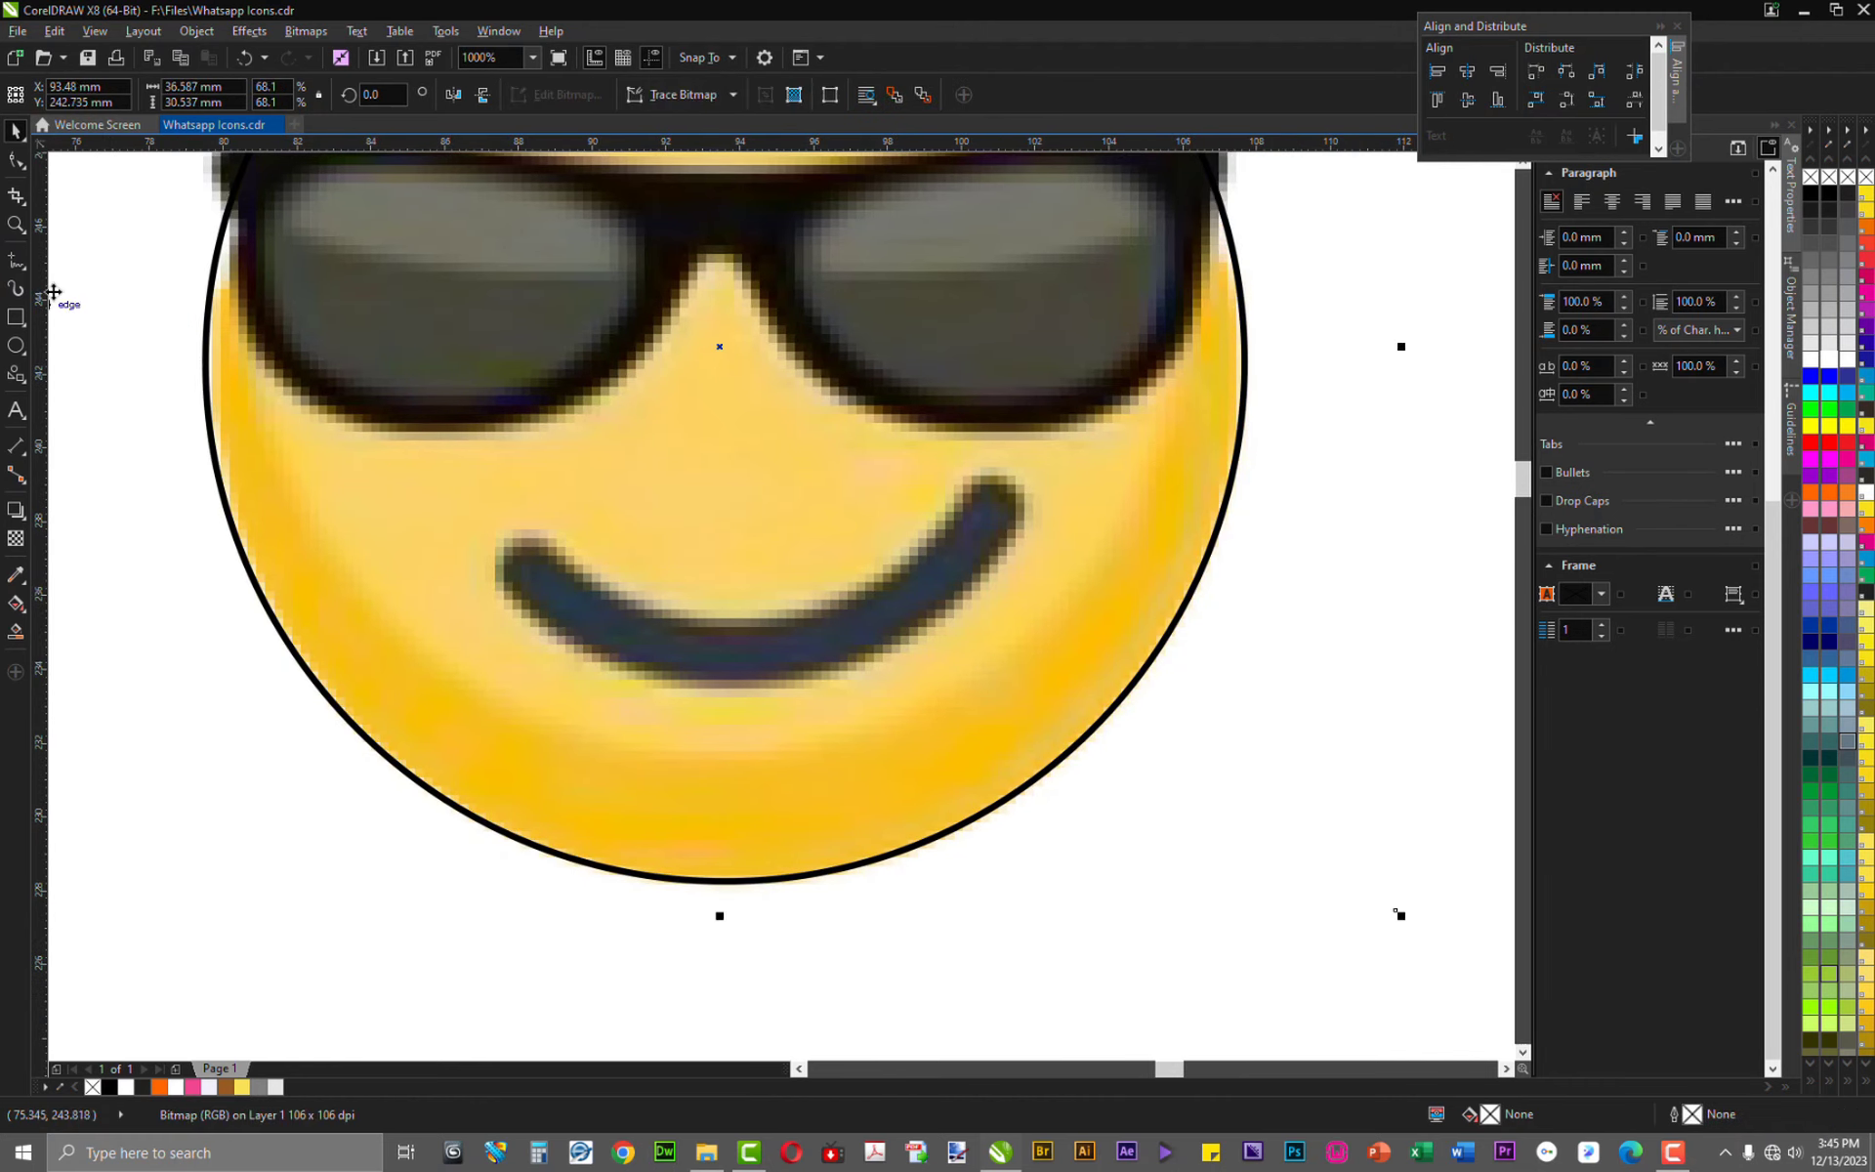
scroll(606, 609, down, 2)
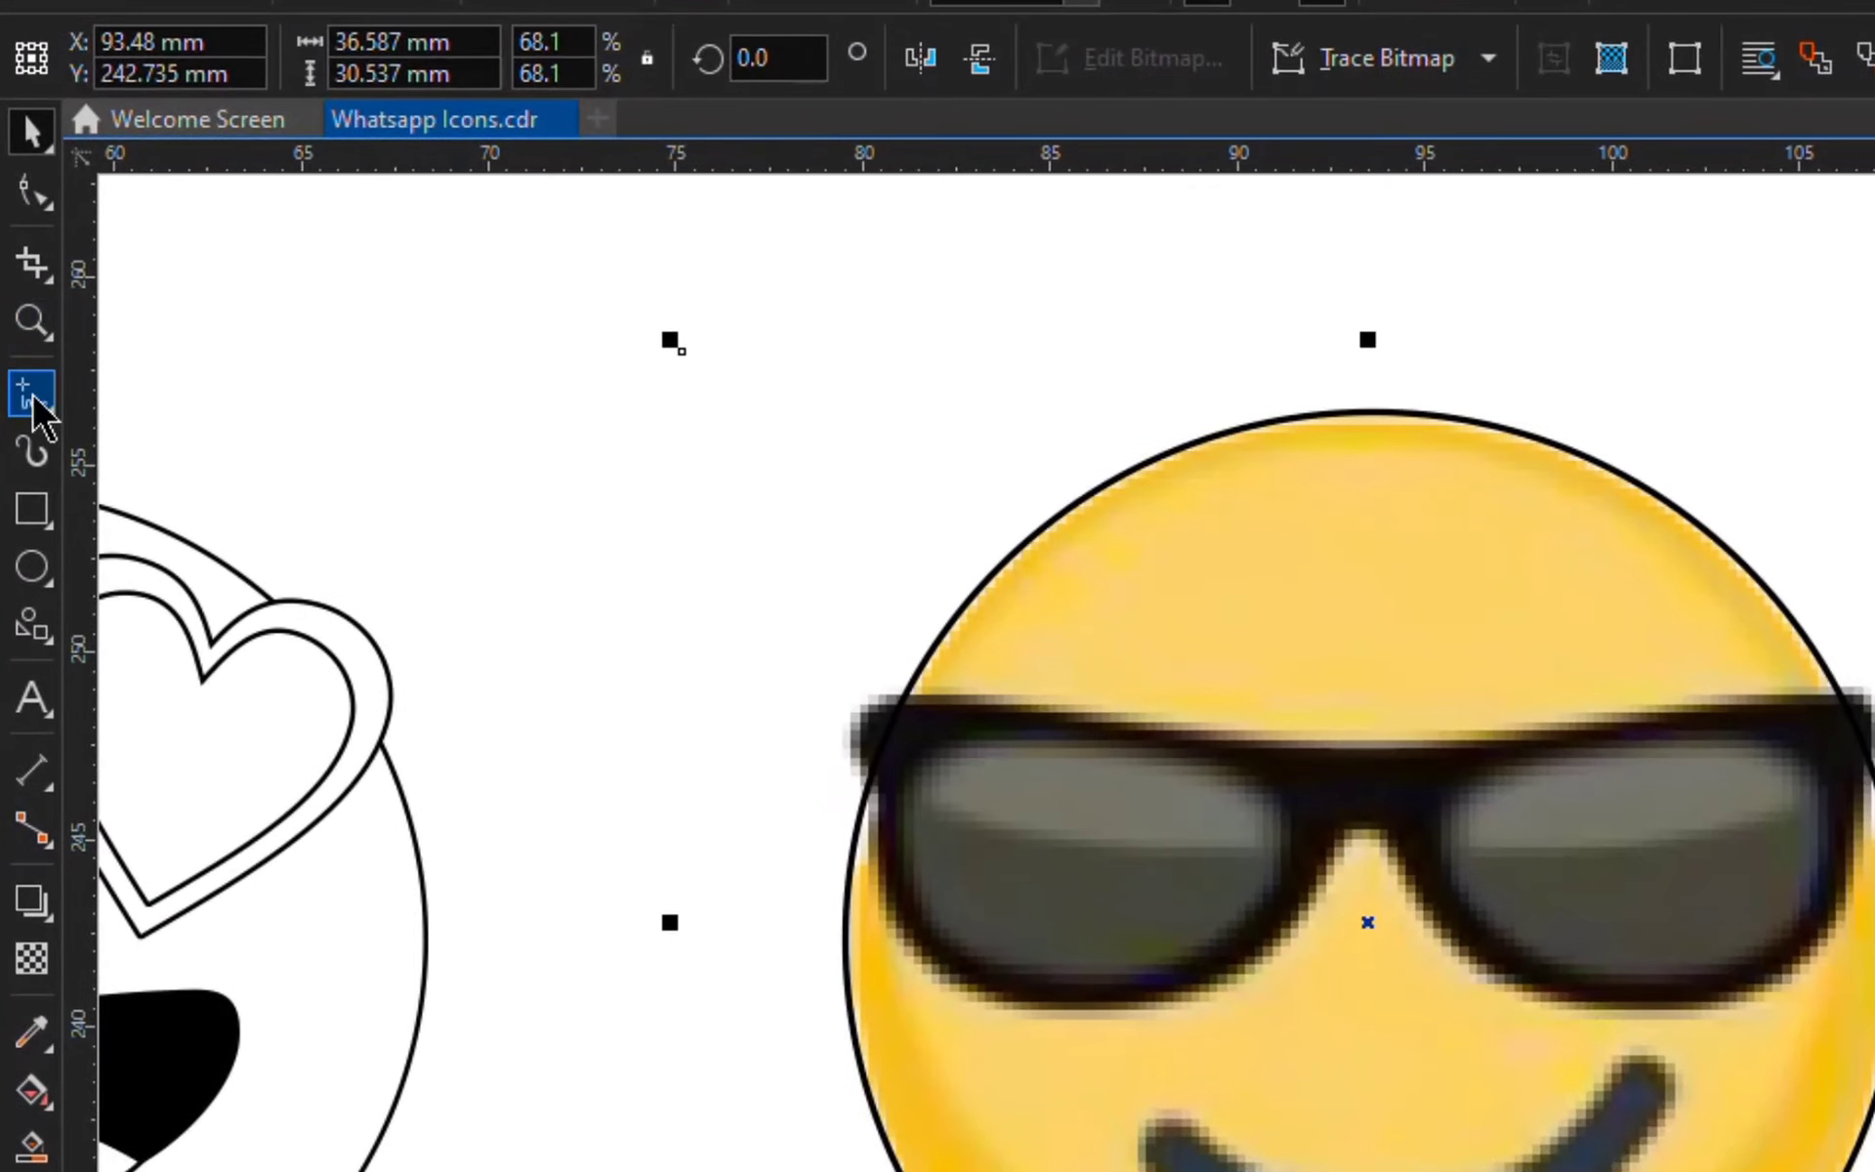
click(15, 259)
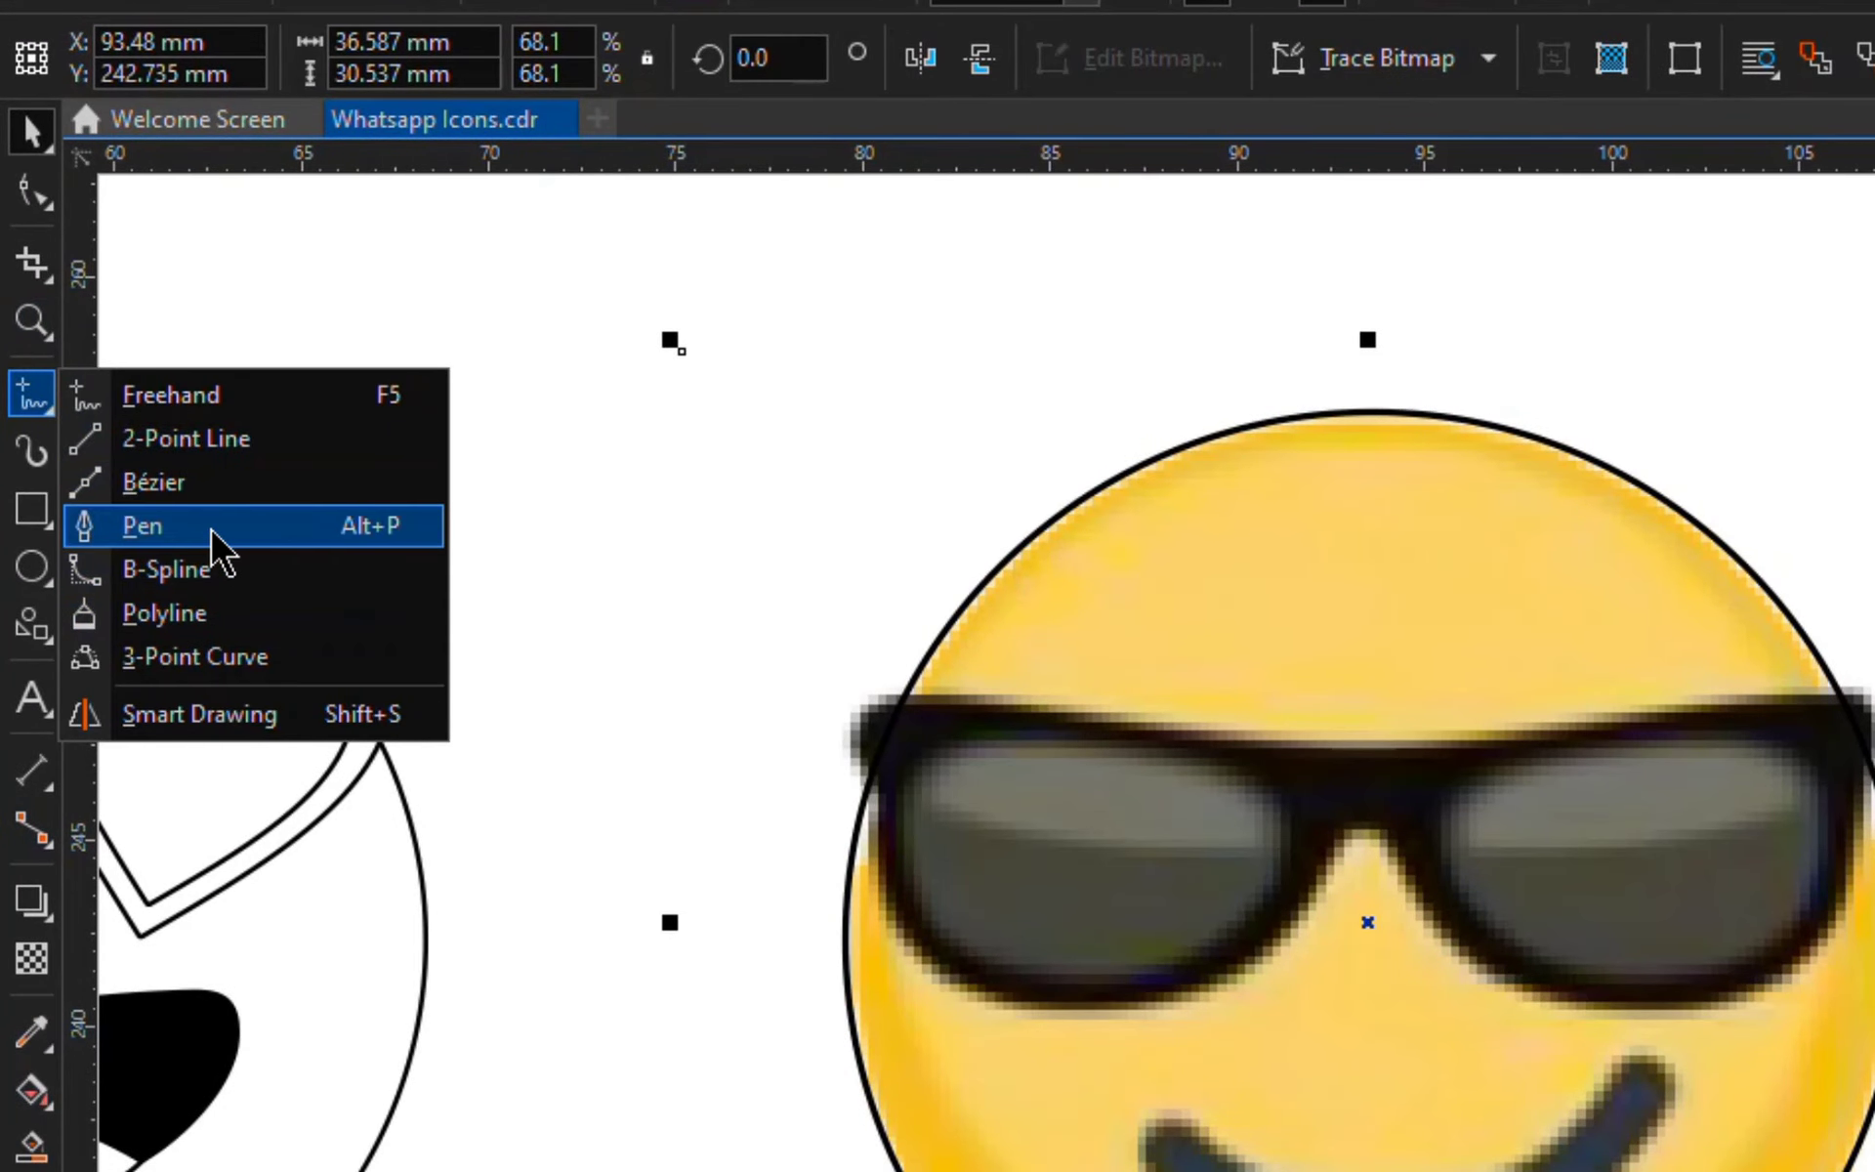
click(141, 525)
scroll(1386, 1123, up, 5)
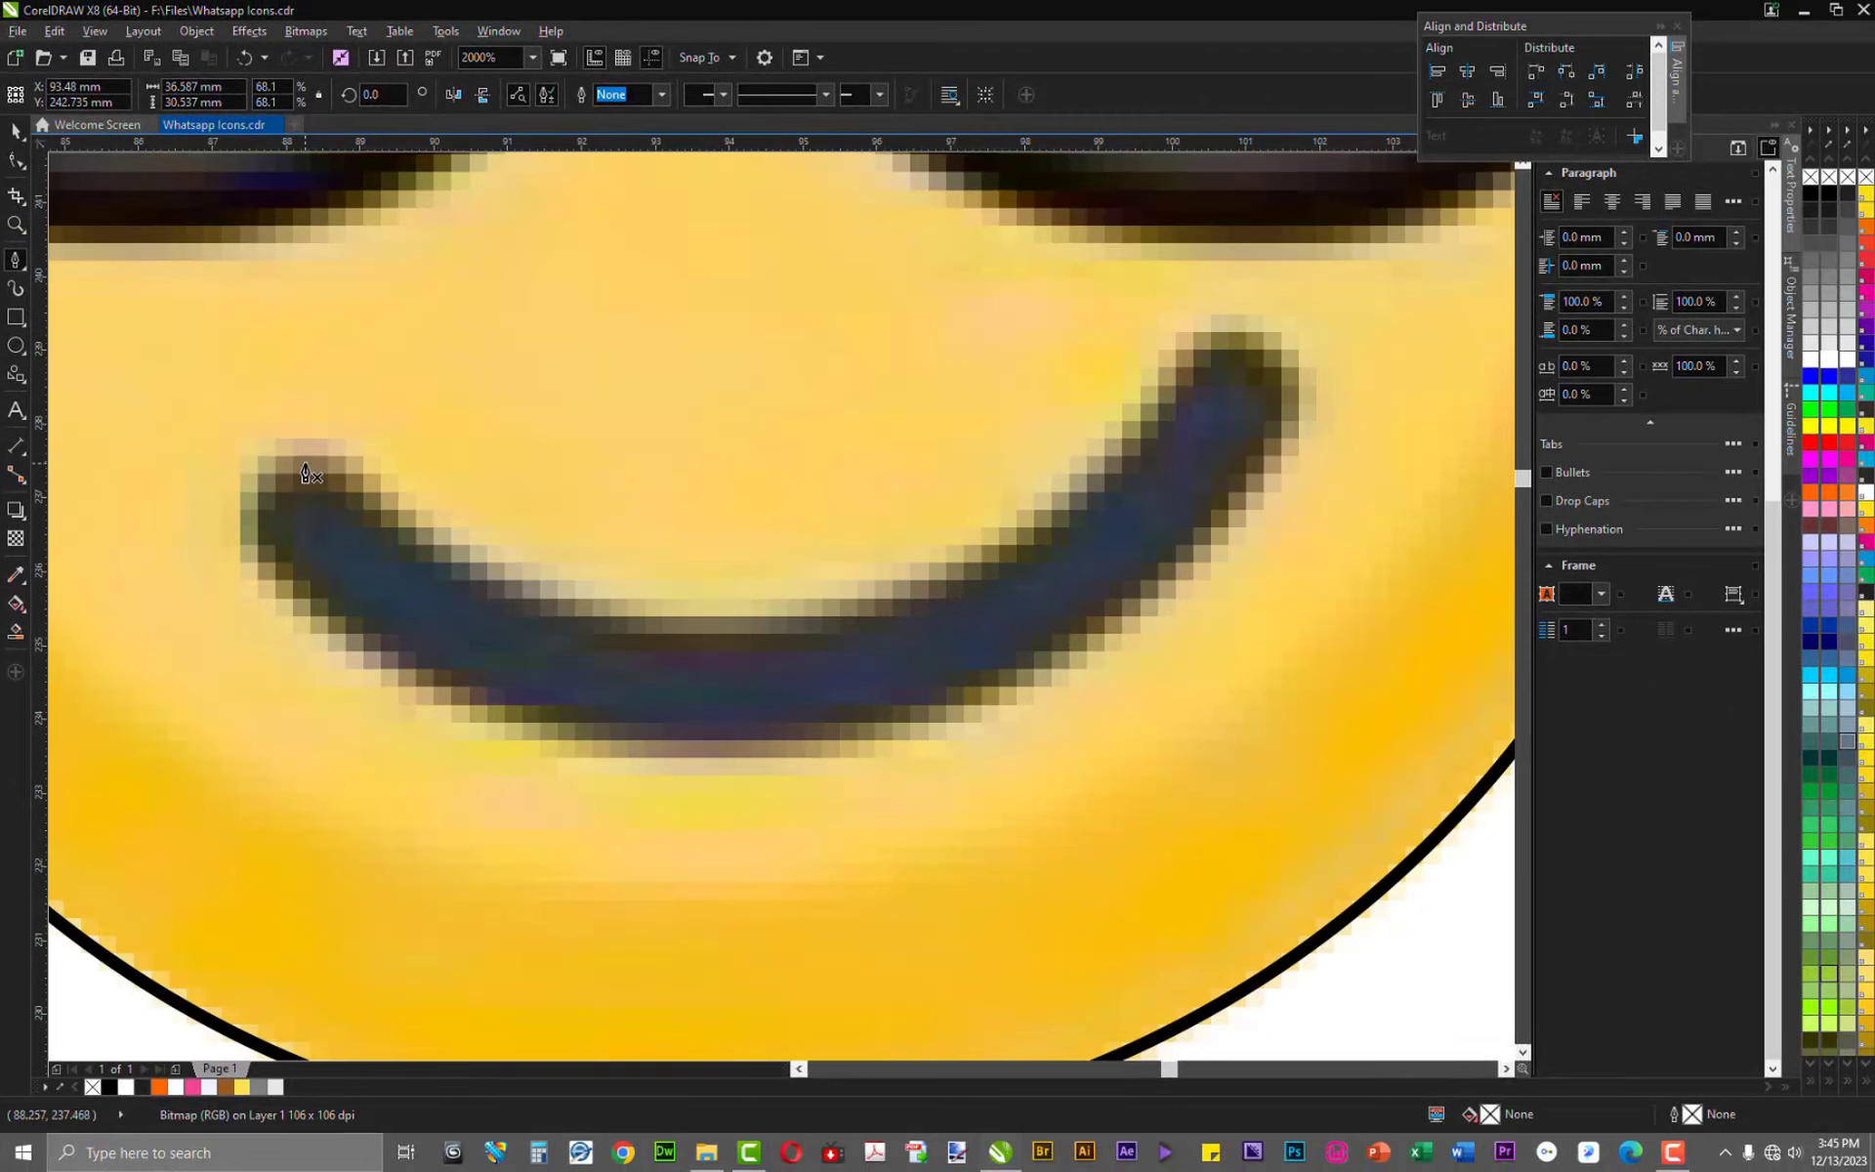
click(305, 469)
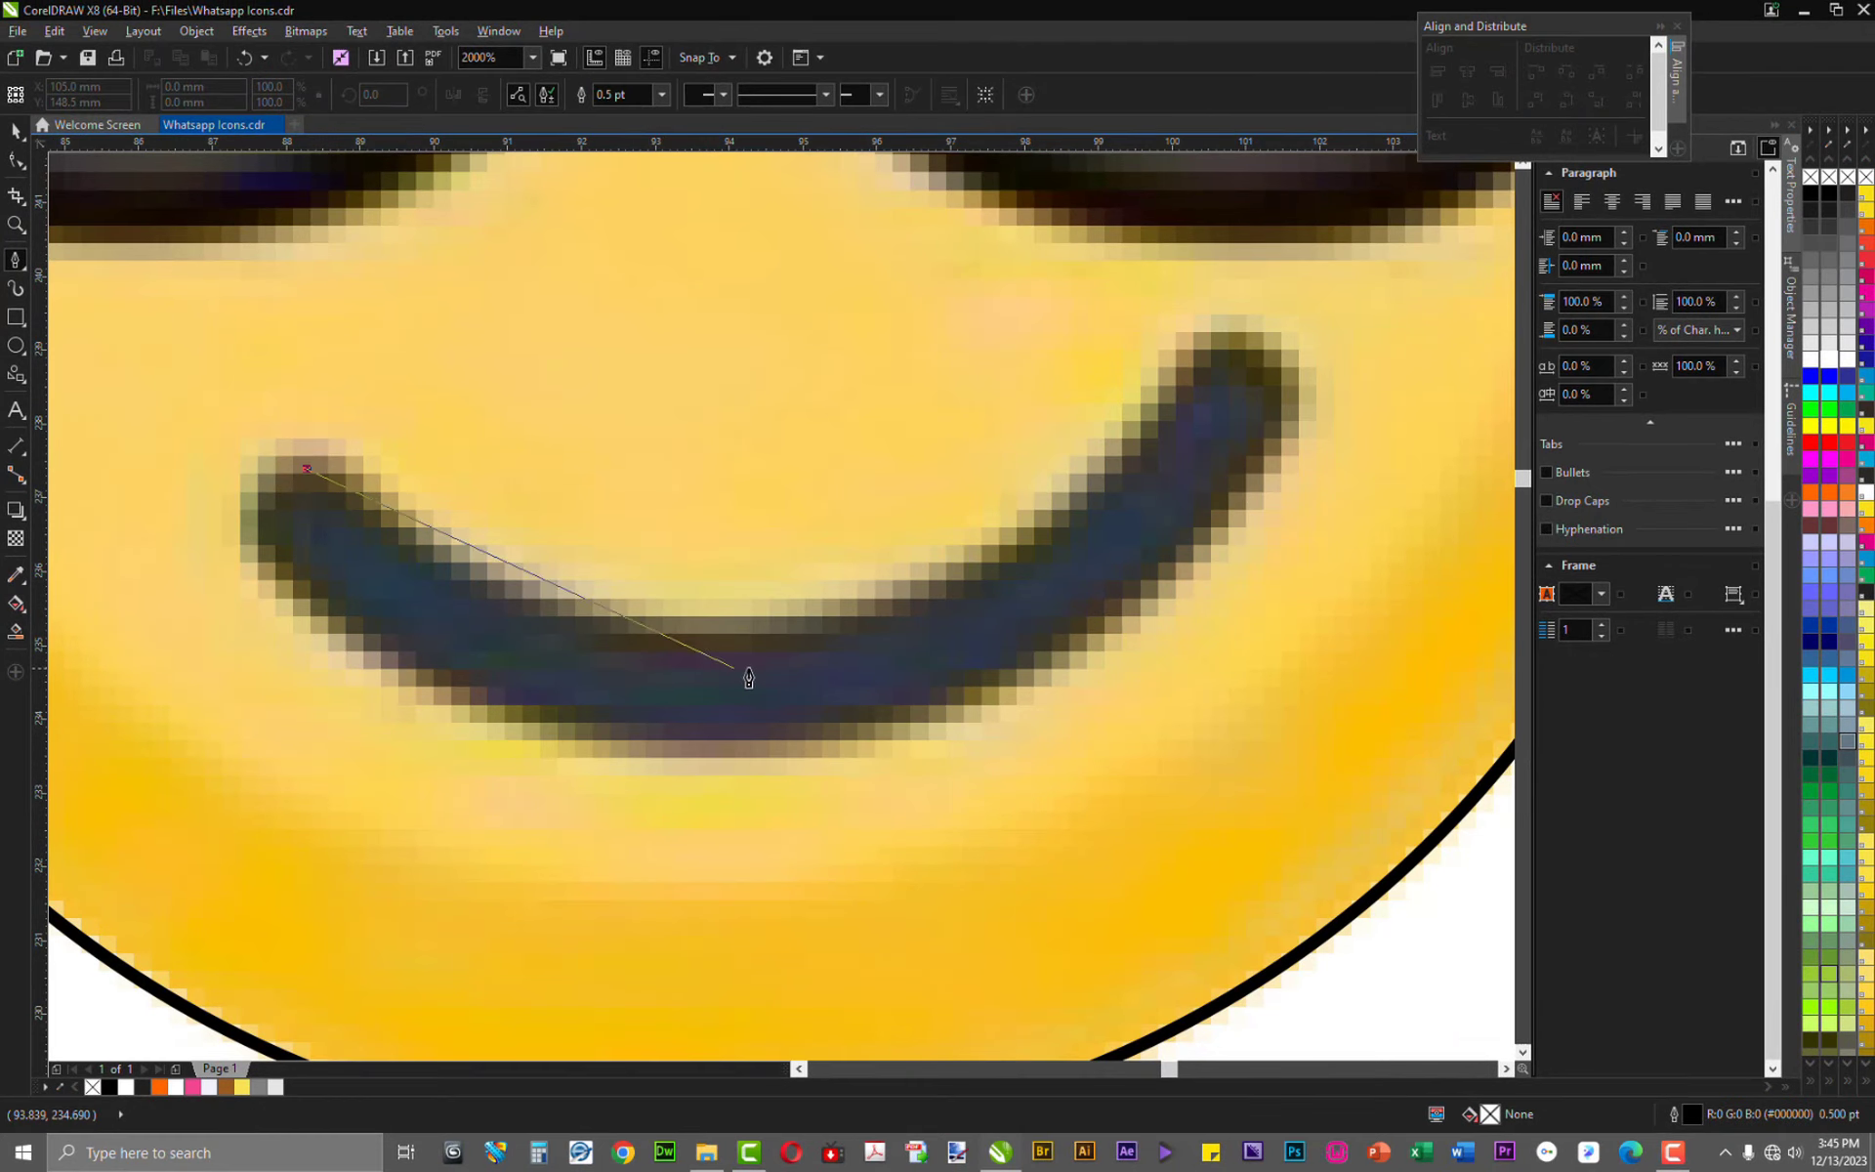
mouse_move(758, 646)
mouse_down()
mouse_move(1046, 599)
mouse_move(998, 613)
mouse_up()
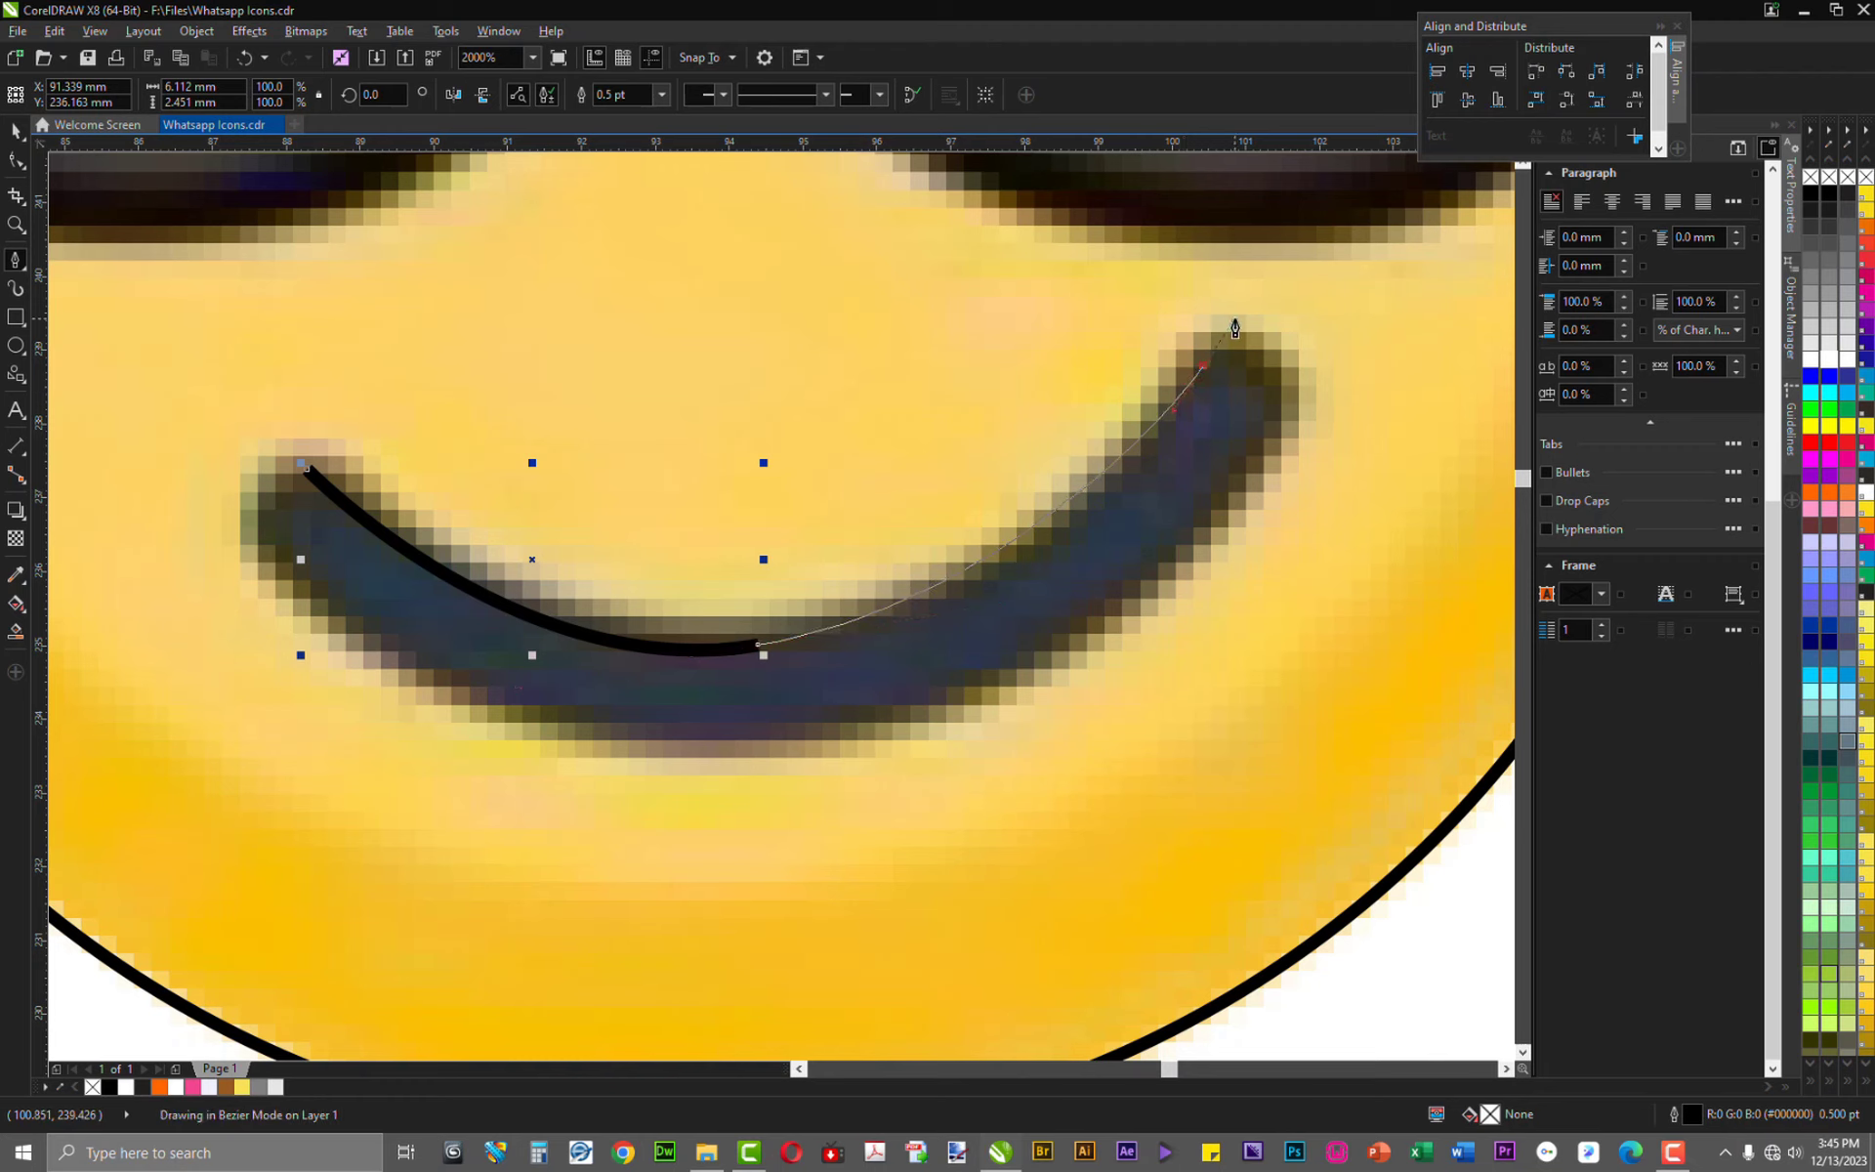
drag(1209, 359, 1232, 322)
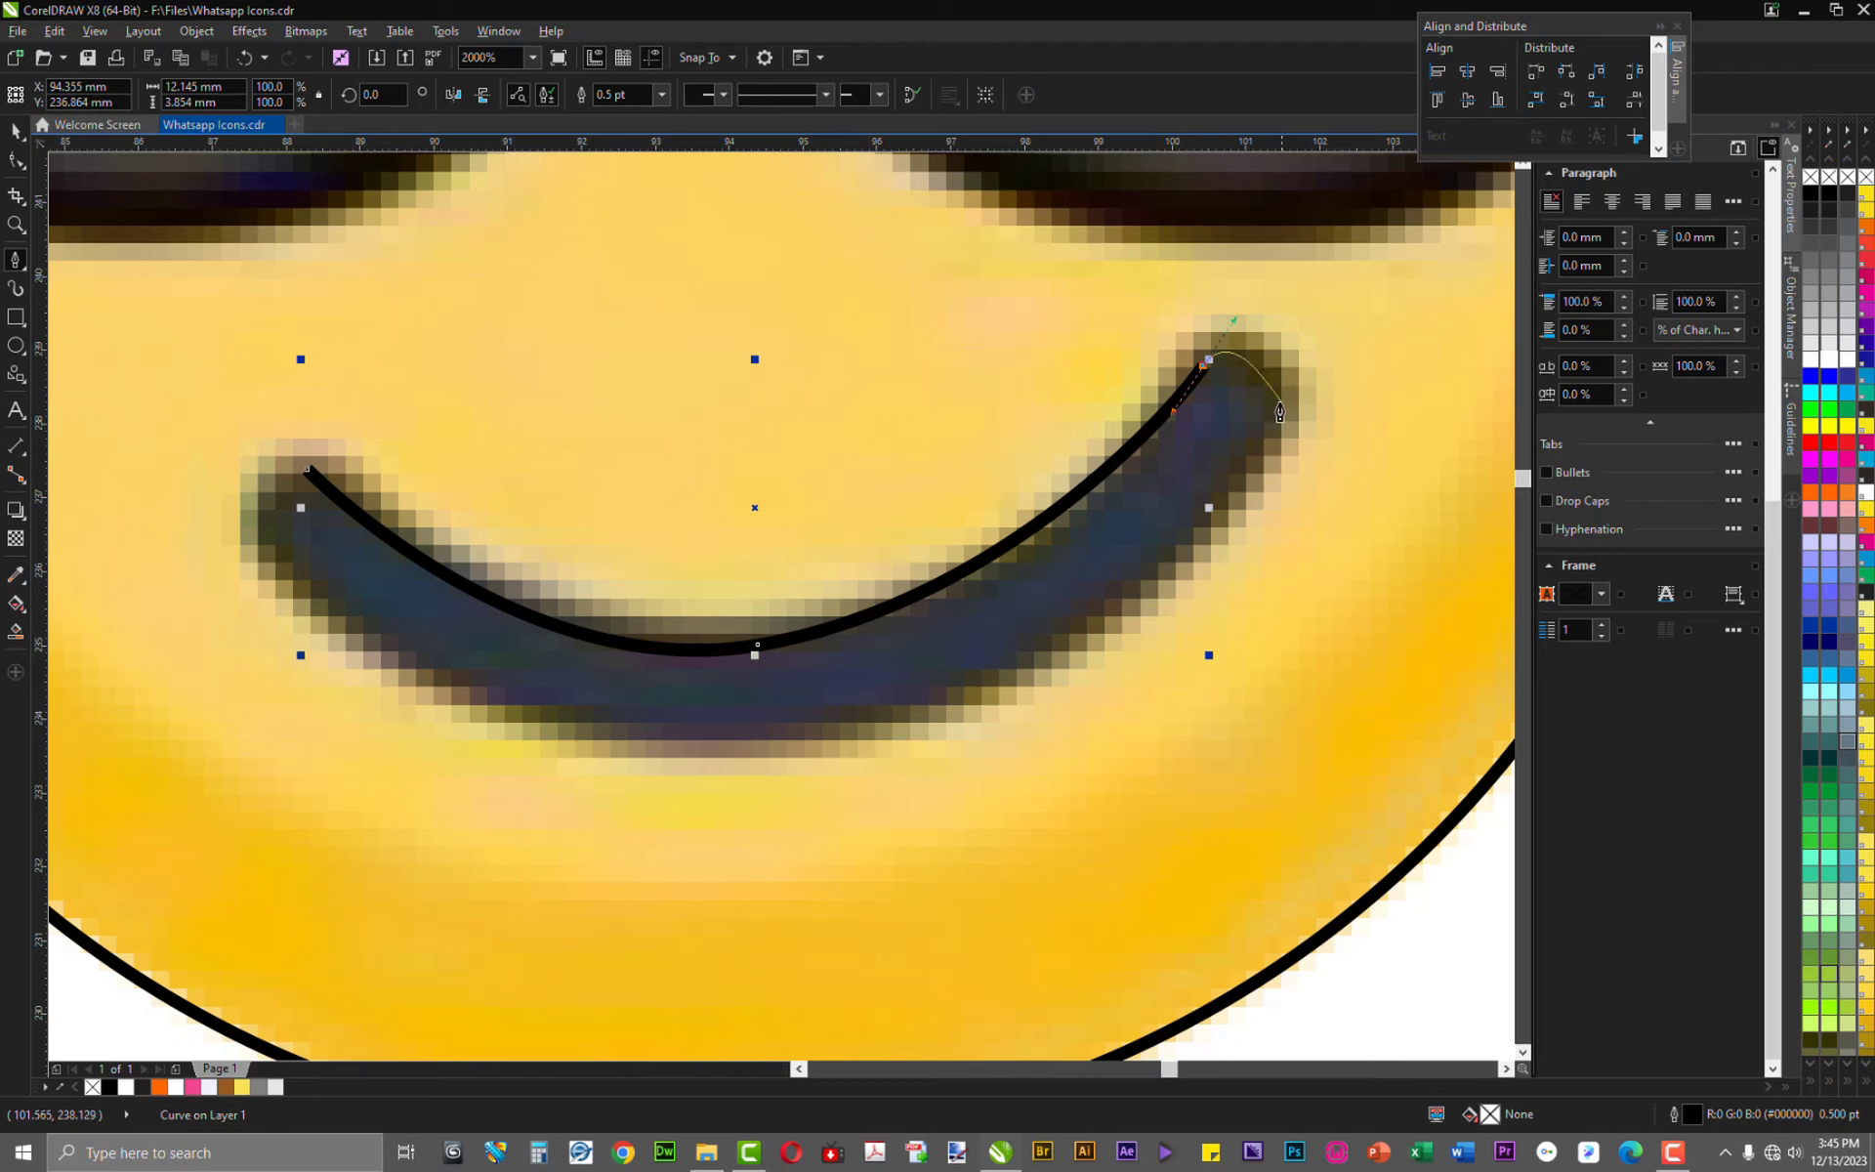
Continue the curve around the smile's right end and along its lower edge, closing it as an outline about 14 by 5.2 mm
drag(1286, 390, 1230, 493)
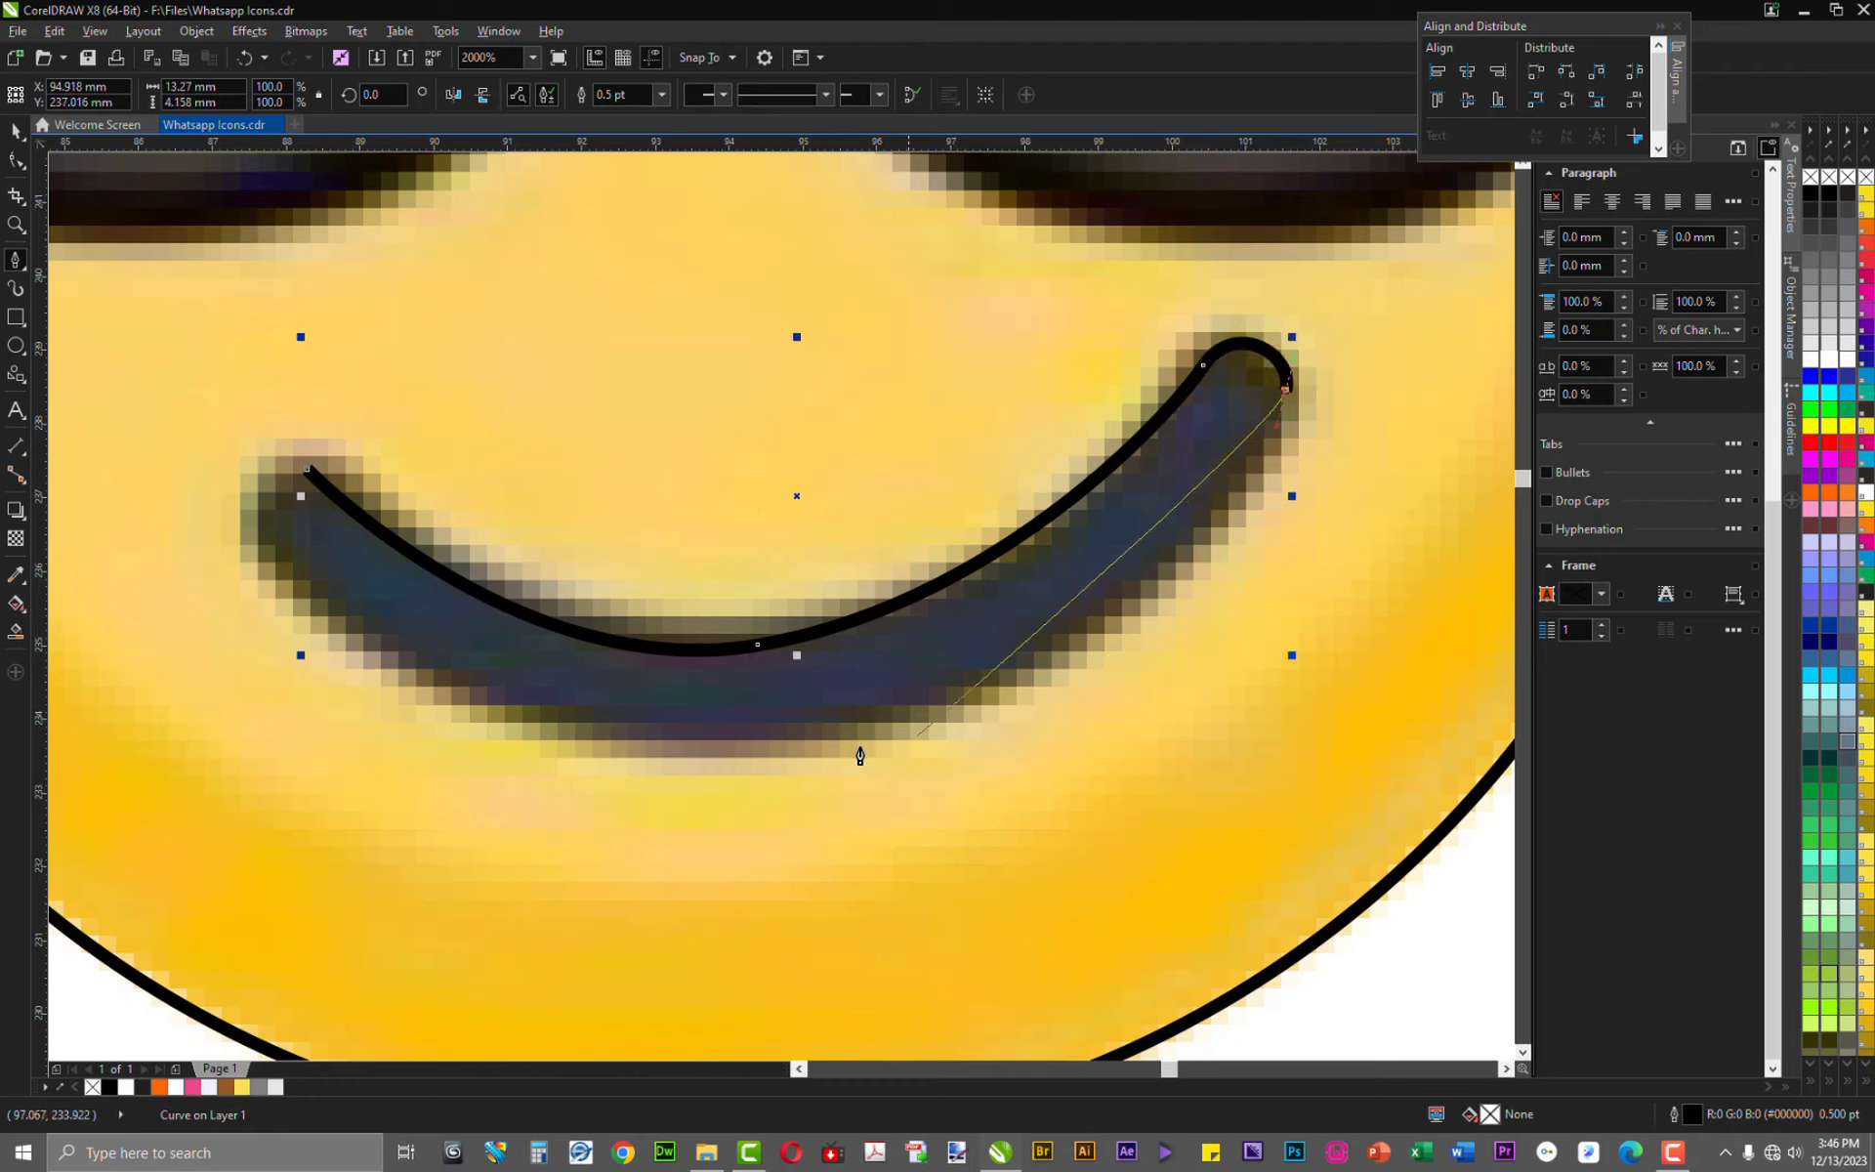
mouse_move(842, 718)
mouse_down()
mouse_move(720, 752)
mouse_move(578, 740)
mouse_move(571, 776)
mouse_move(599, 759)
mouse_up()
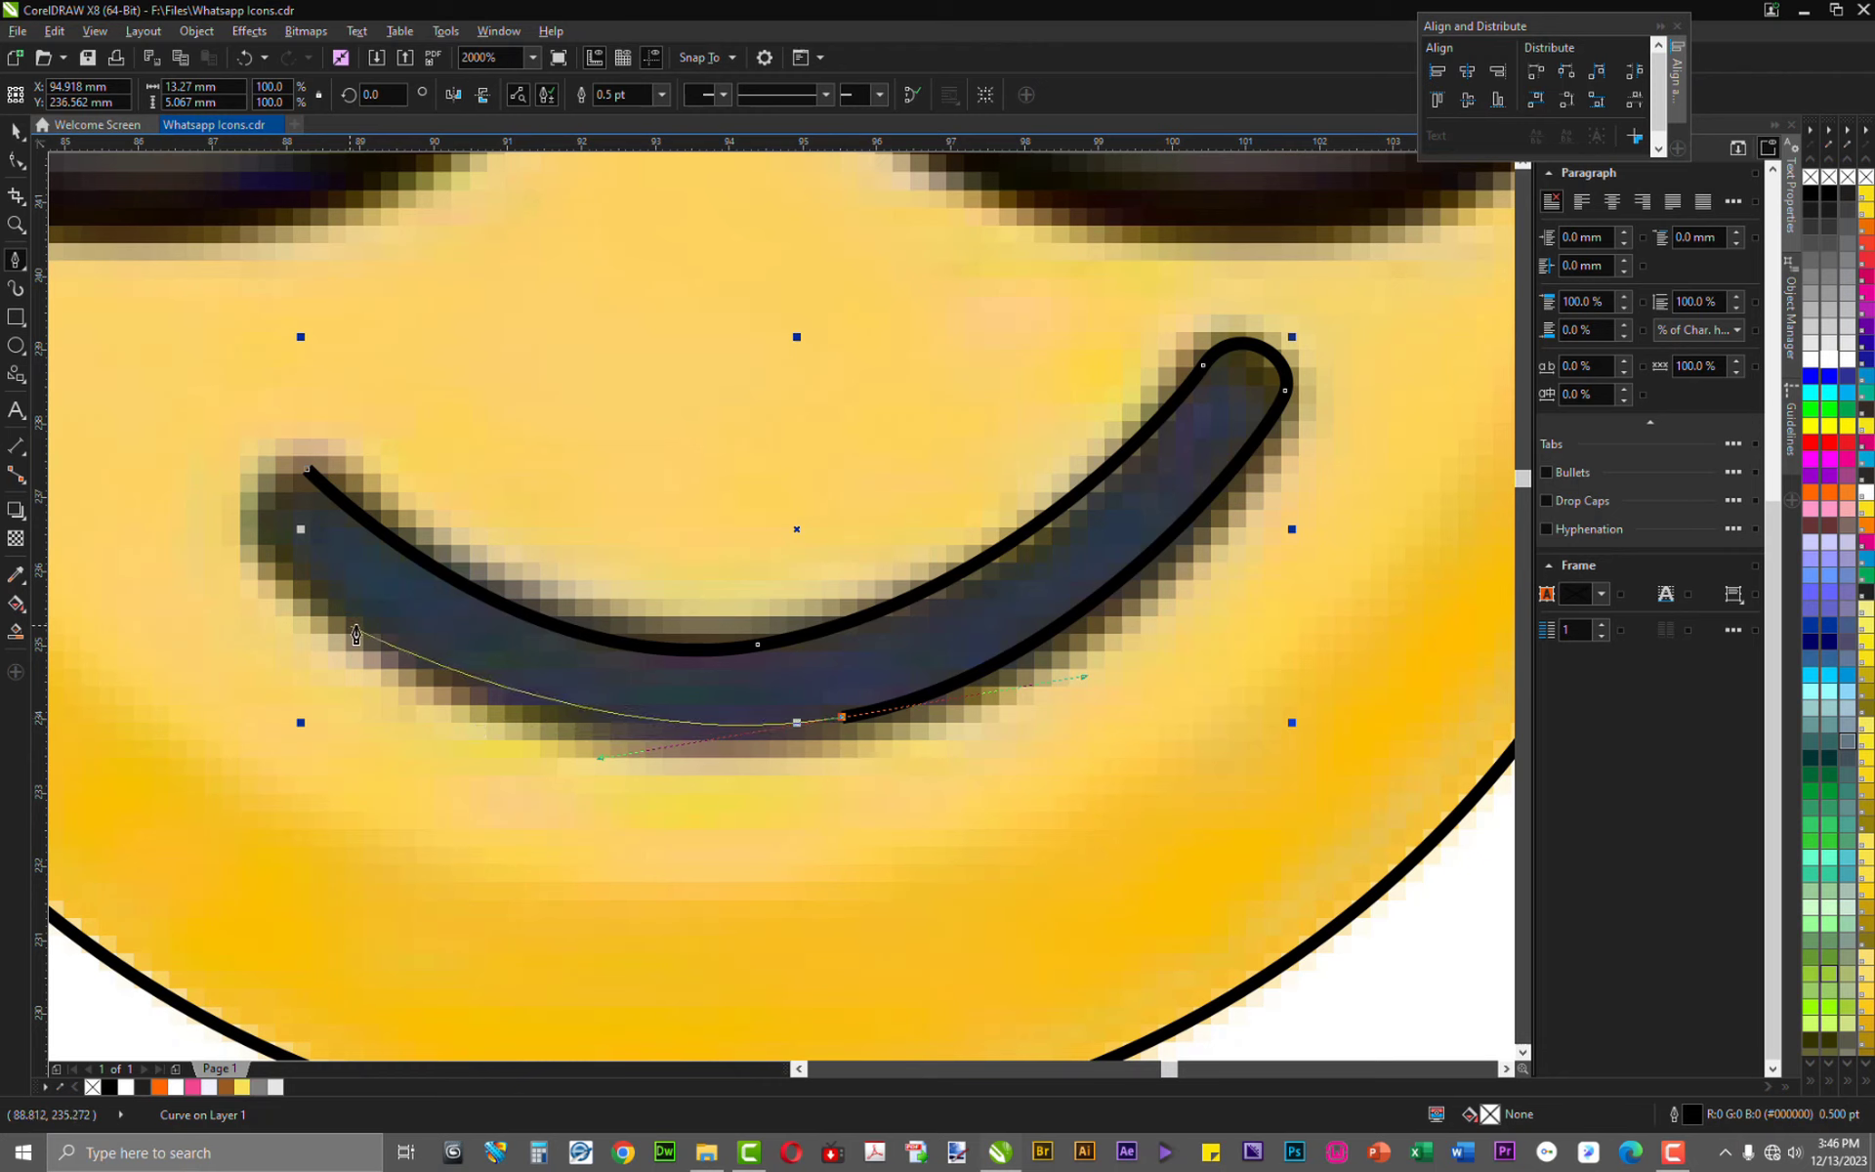
drag(357, 625, 256, 551)
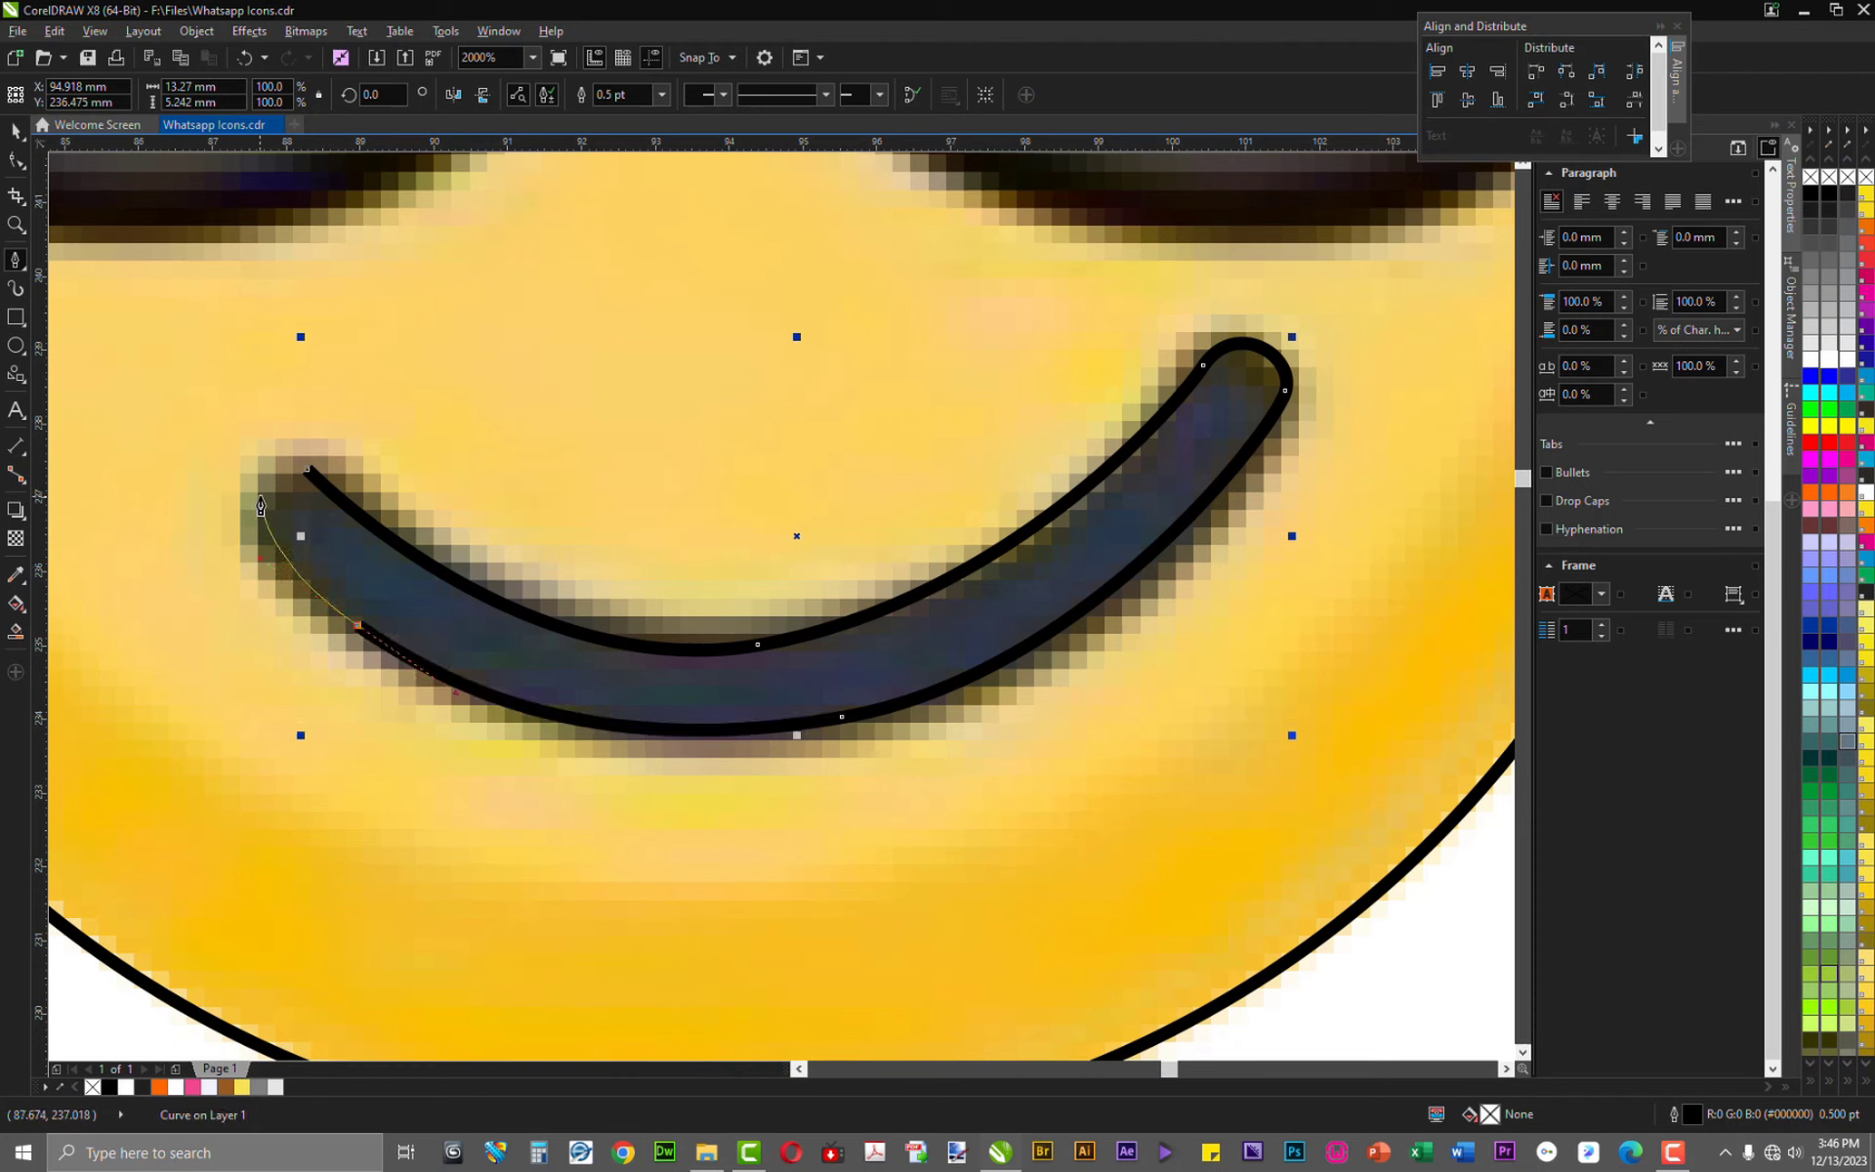
drag(254, 486, 270, 481)
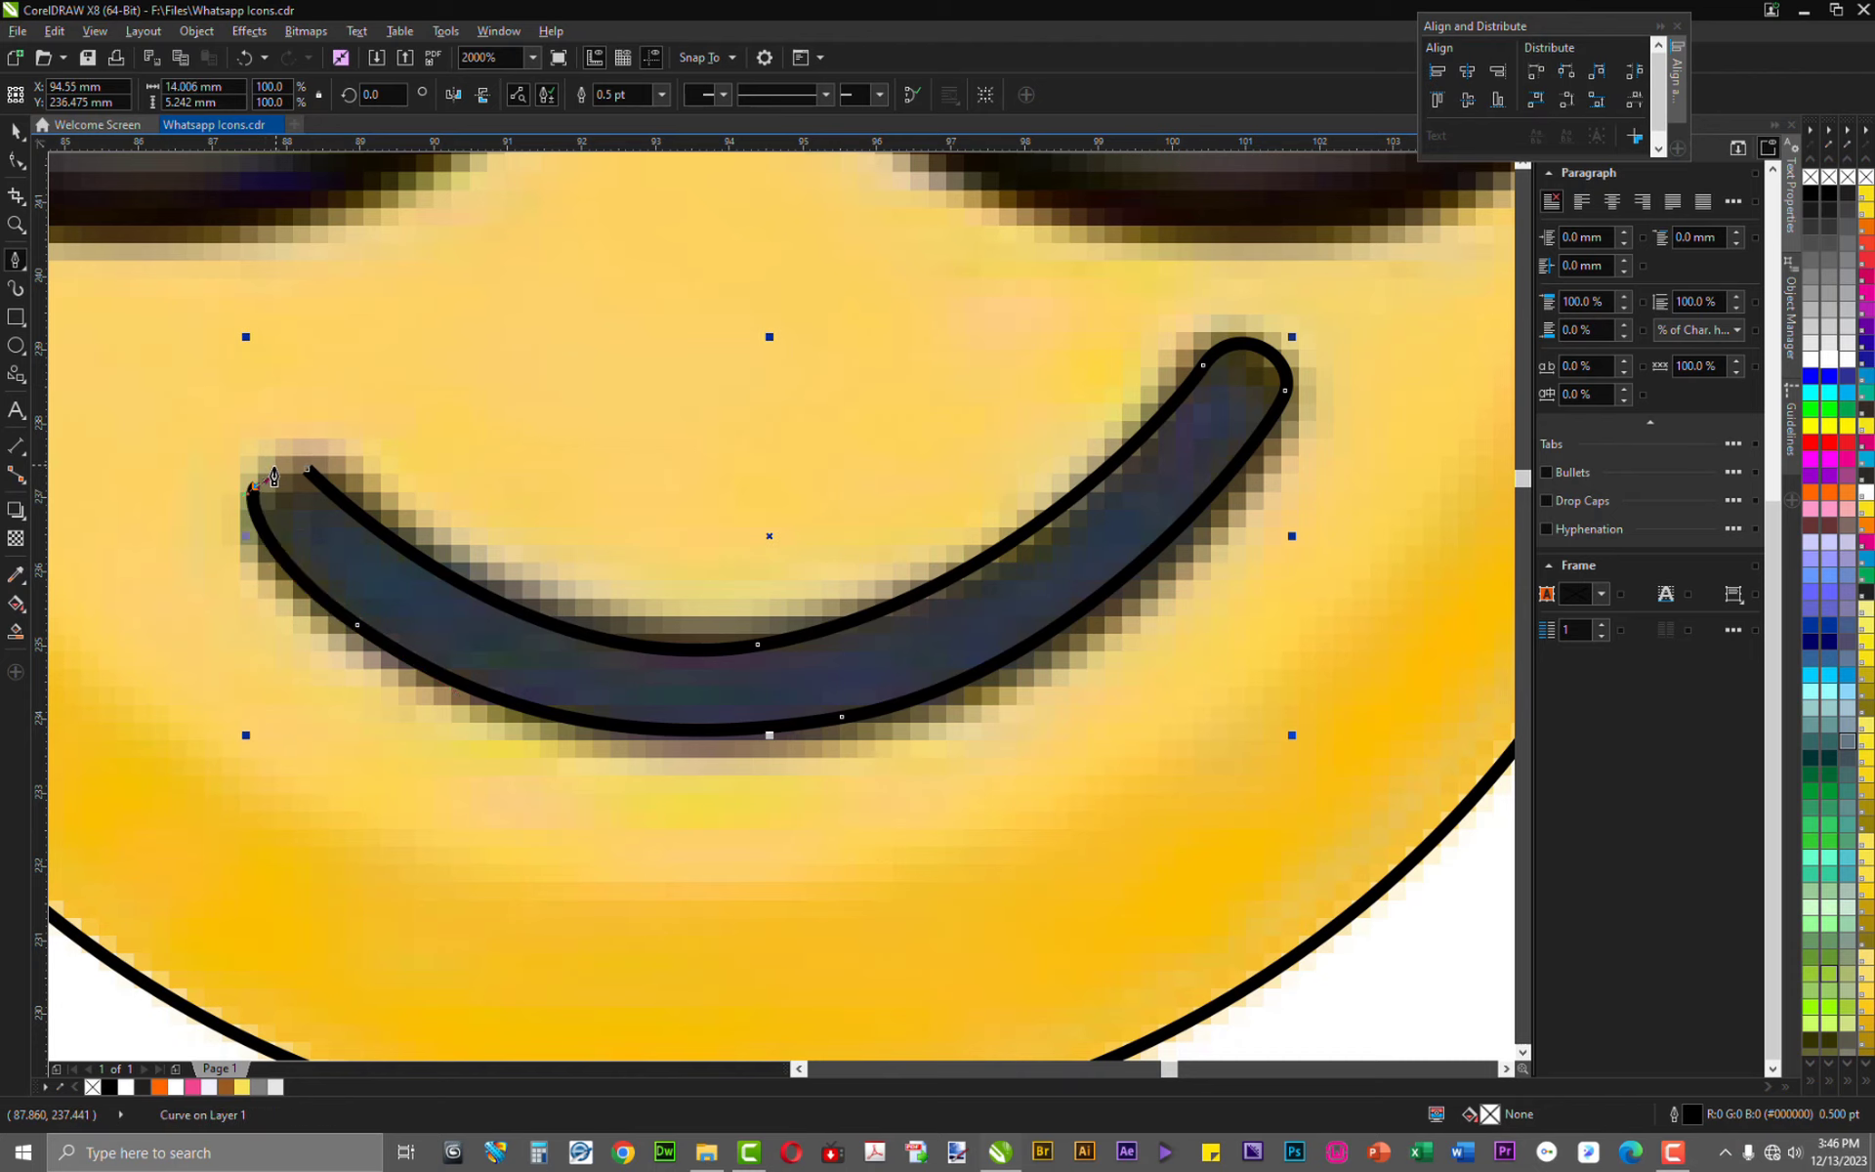
scroll(265, 503, up, 1)
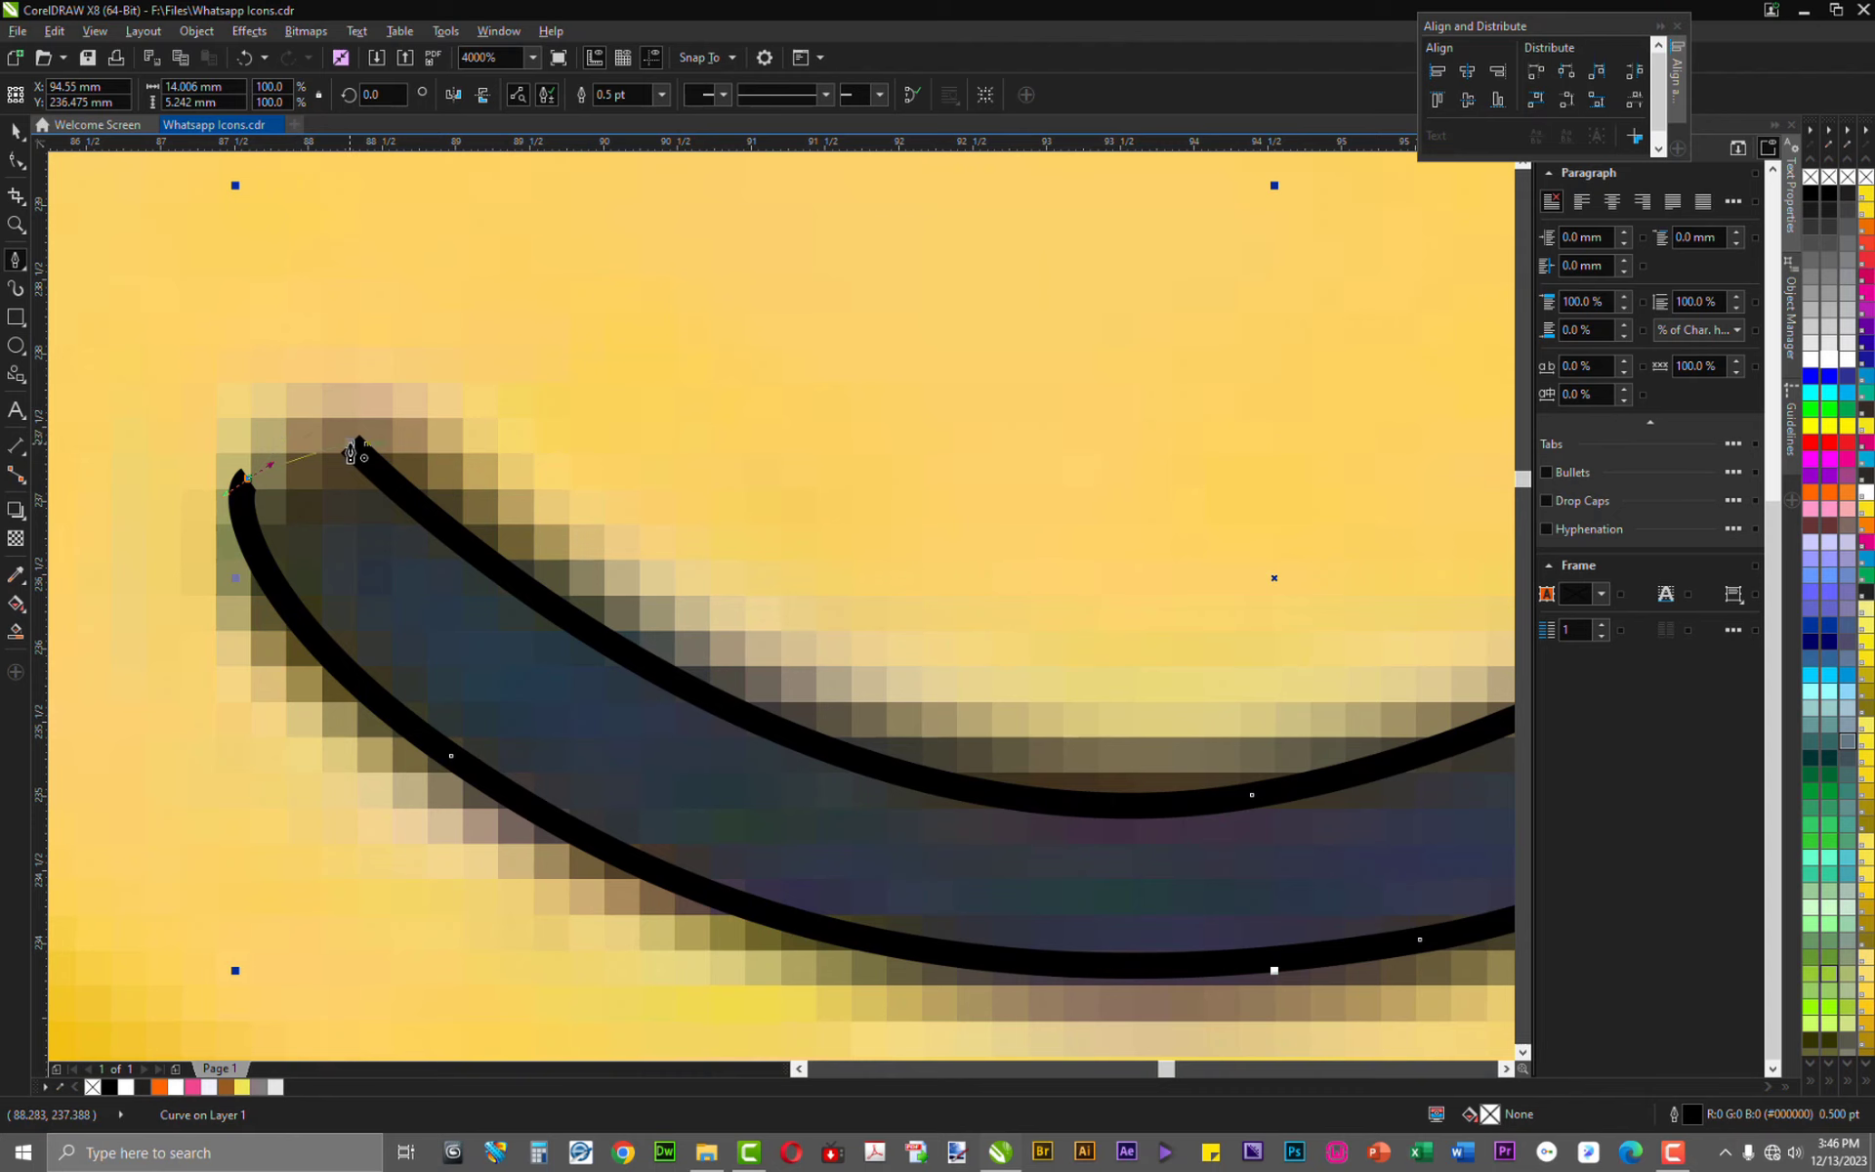
click(350, 444)
scroll(344, 465, down, 2)
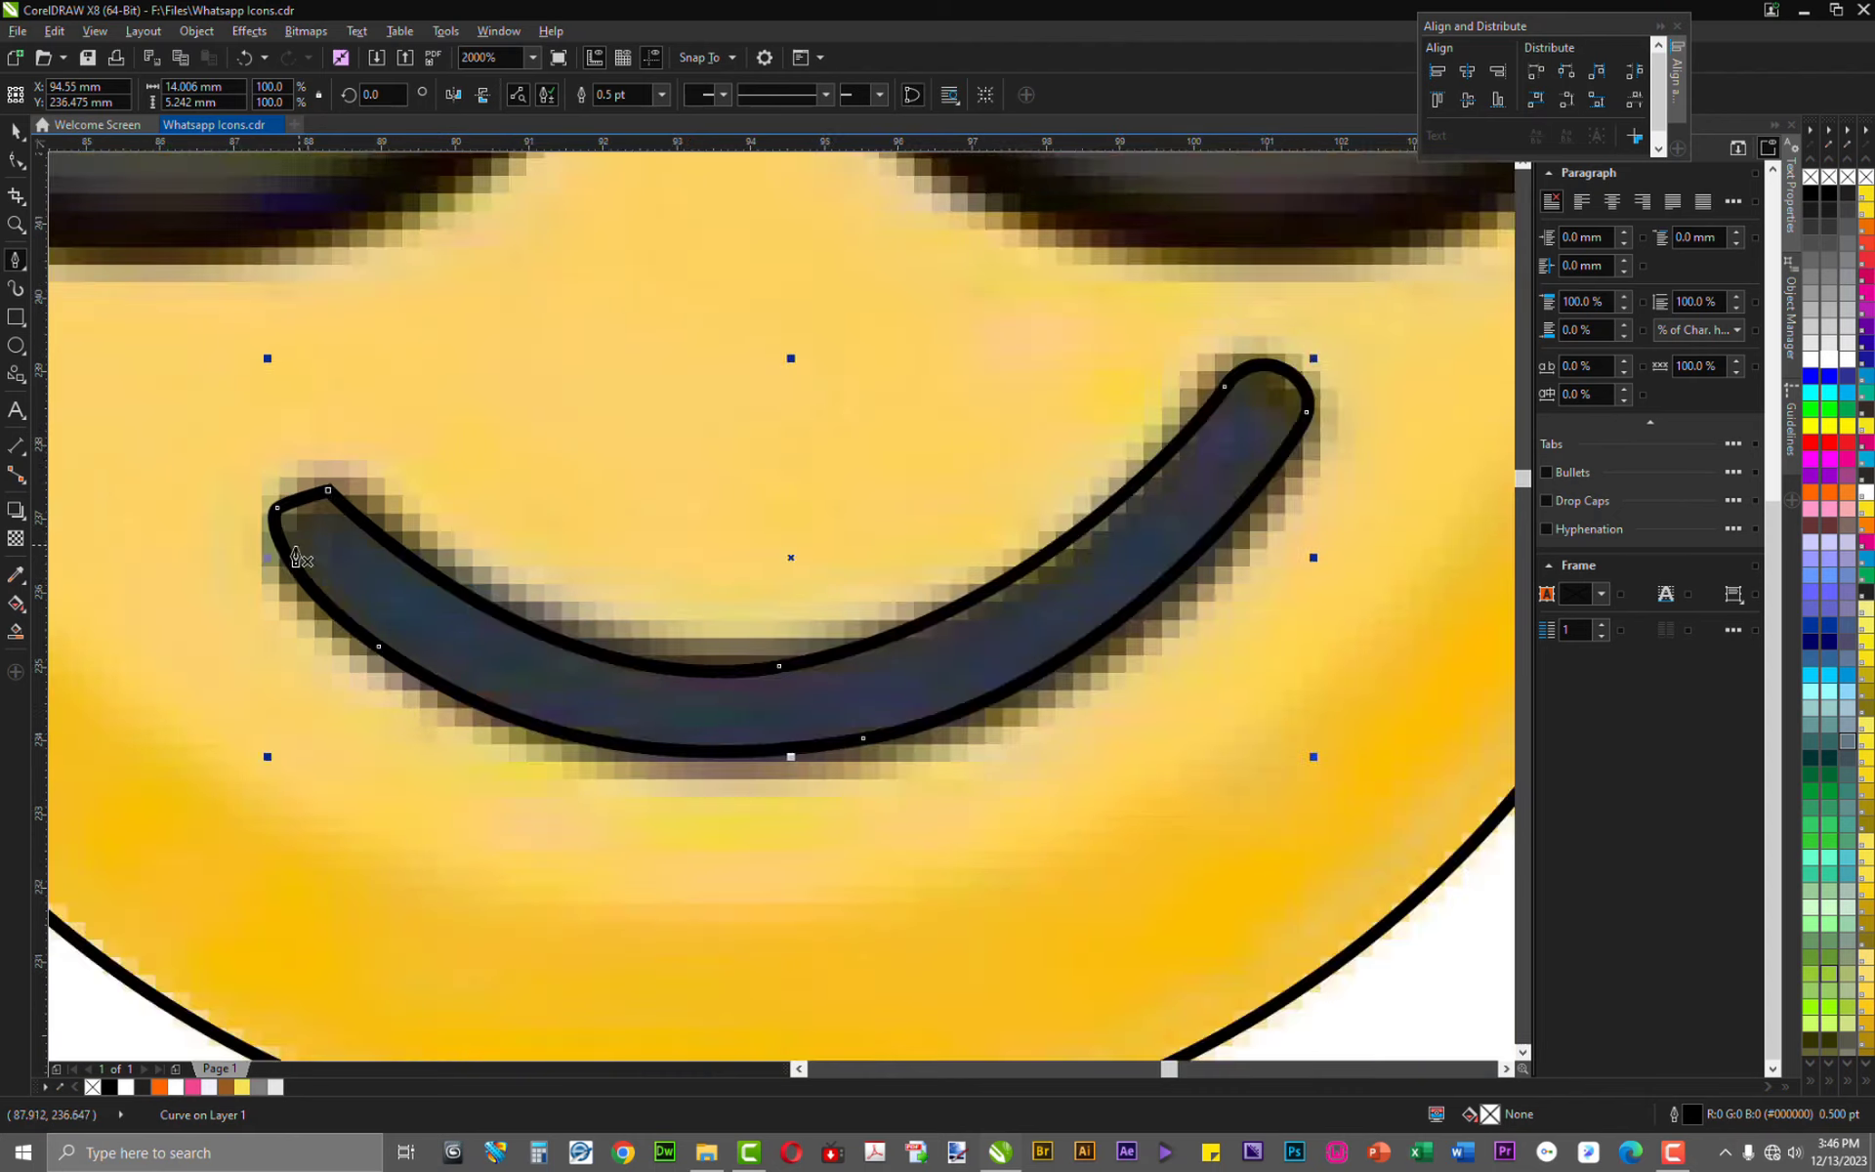
Convert the straight segment at the smile's left end to a curve and bend it outward into a rounded cap
scroll(258, 515, up, 1)
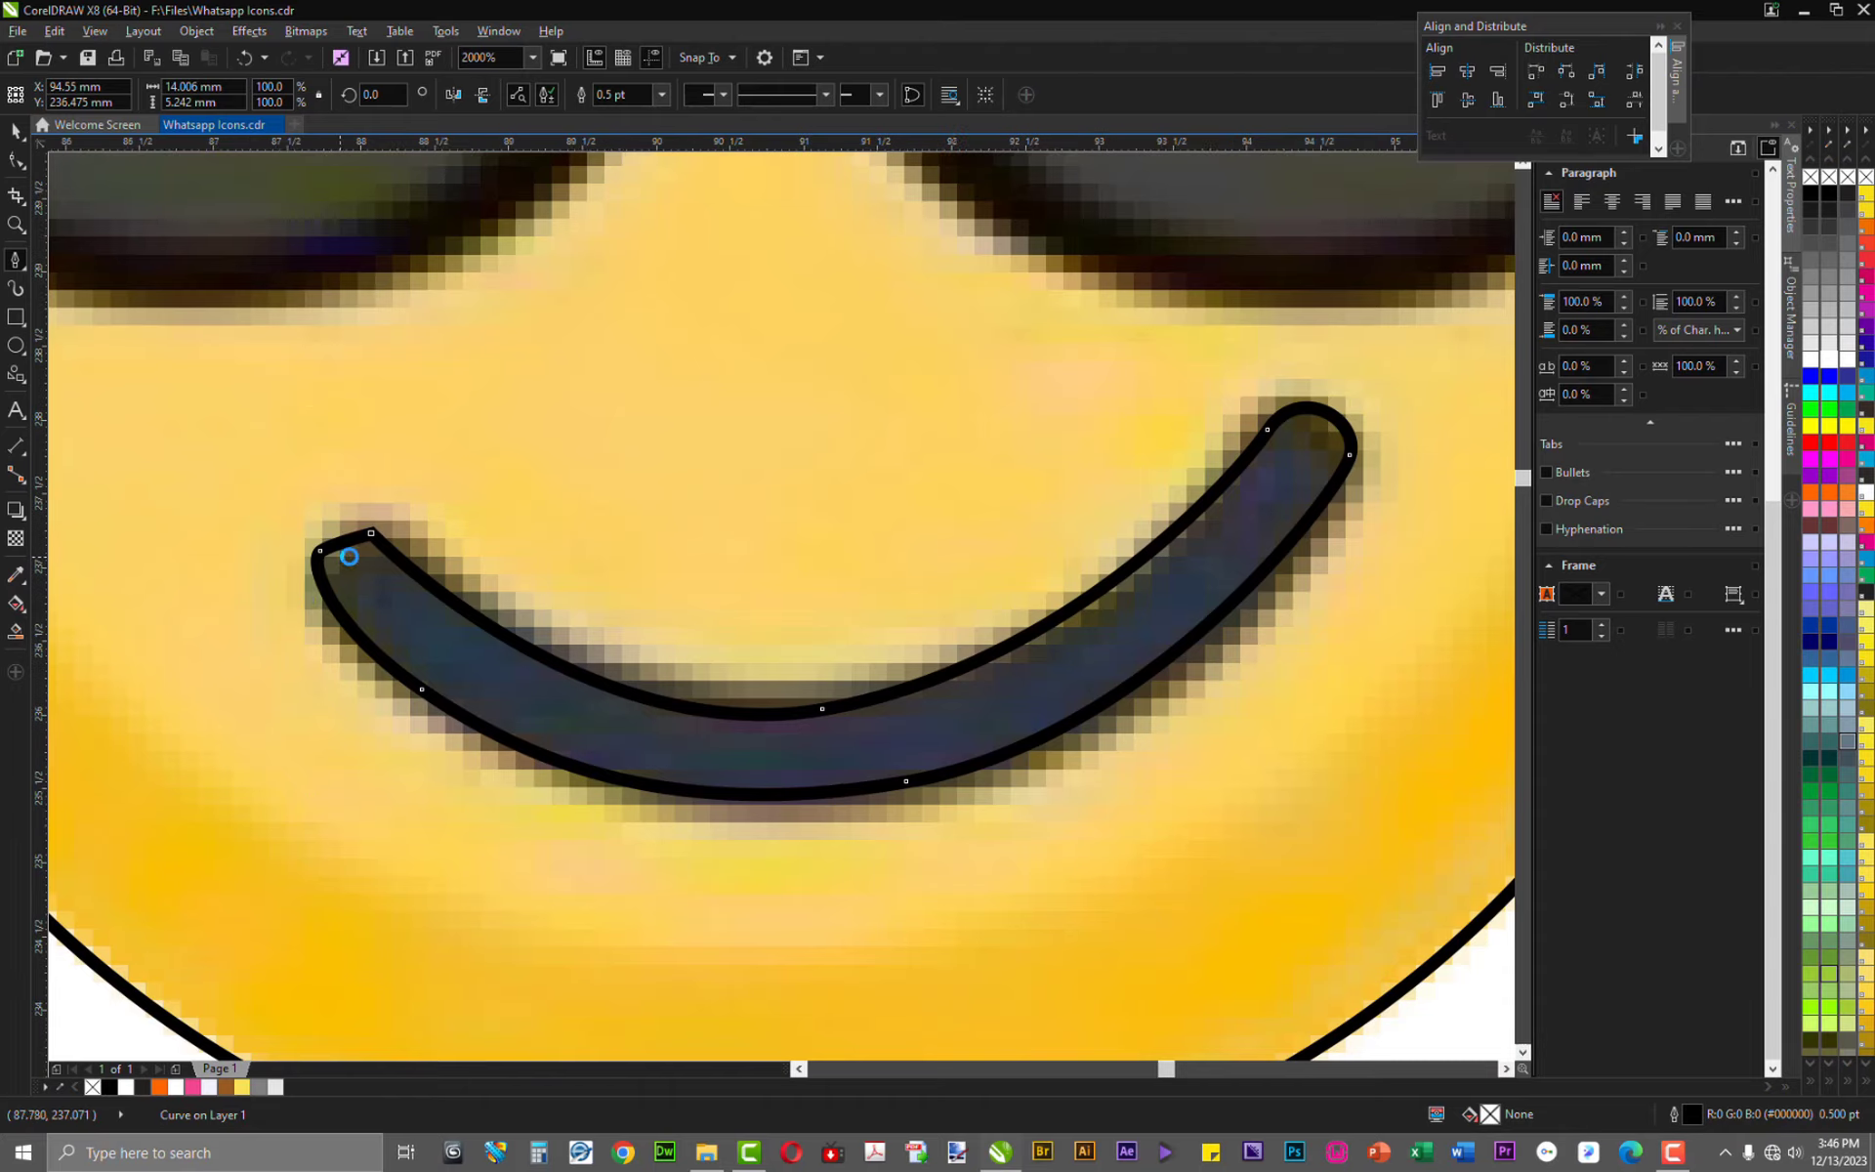
scroll(351, 547, up, 1)
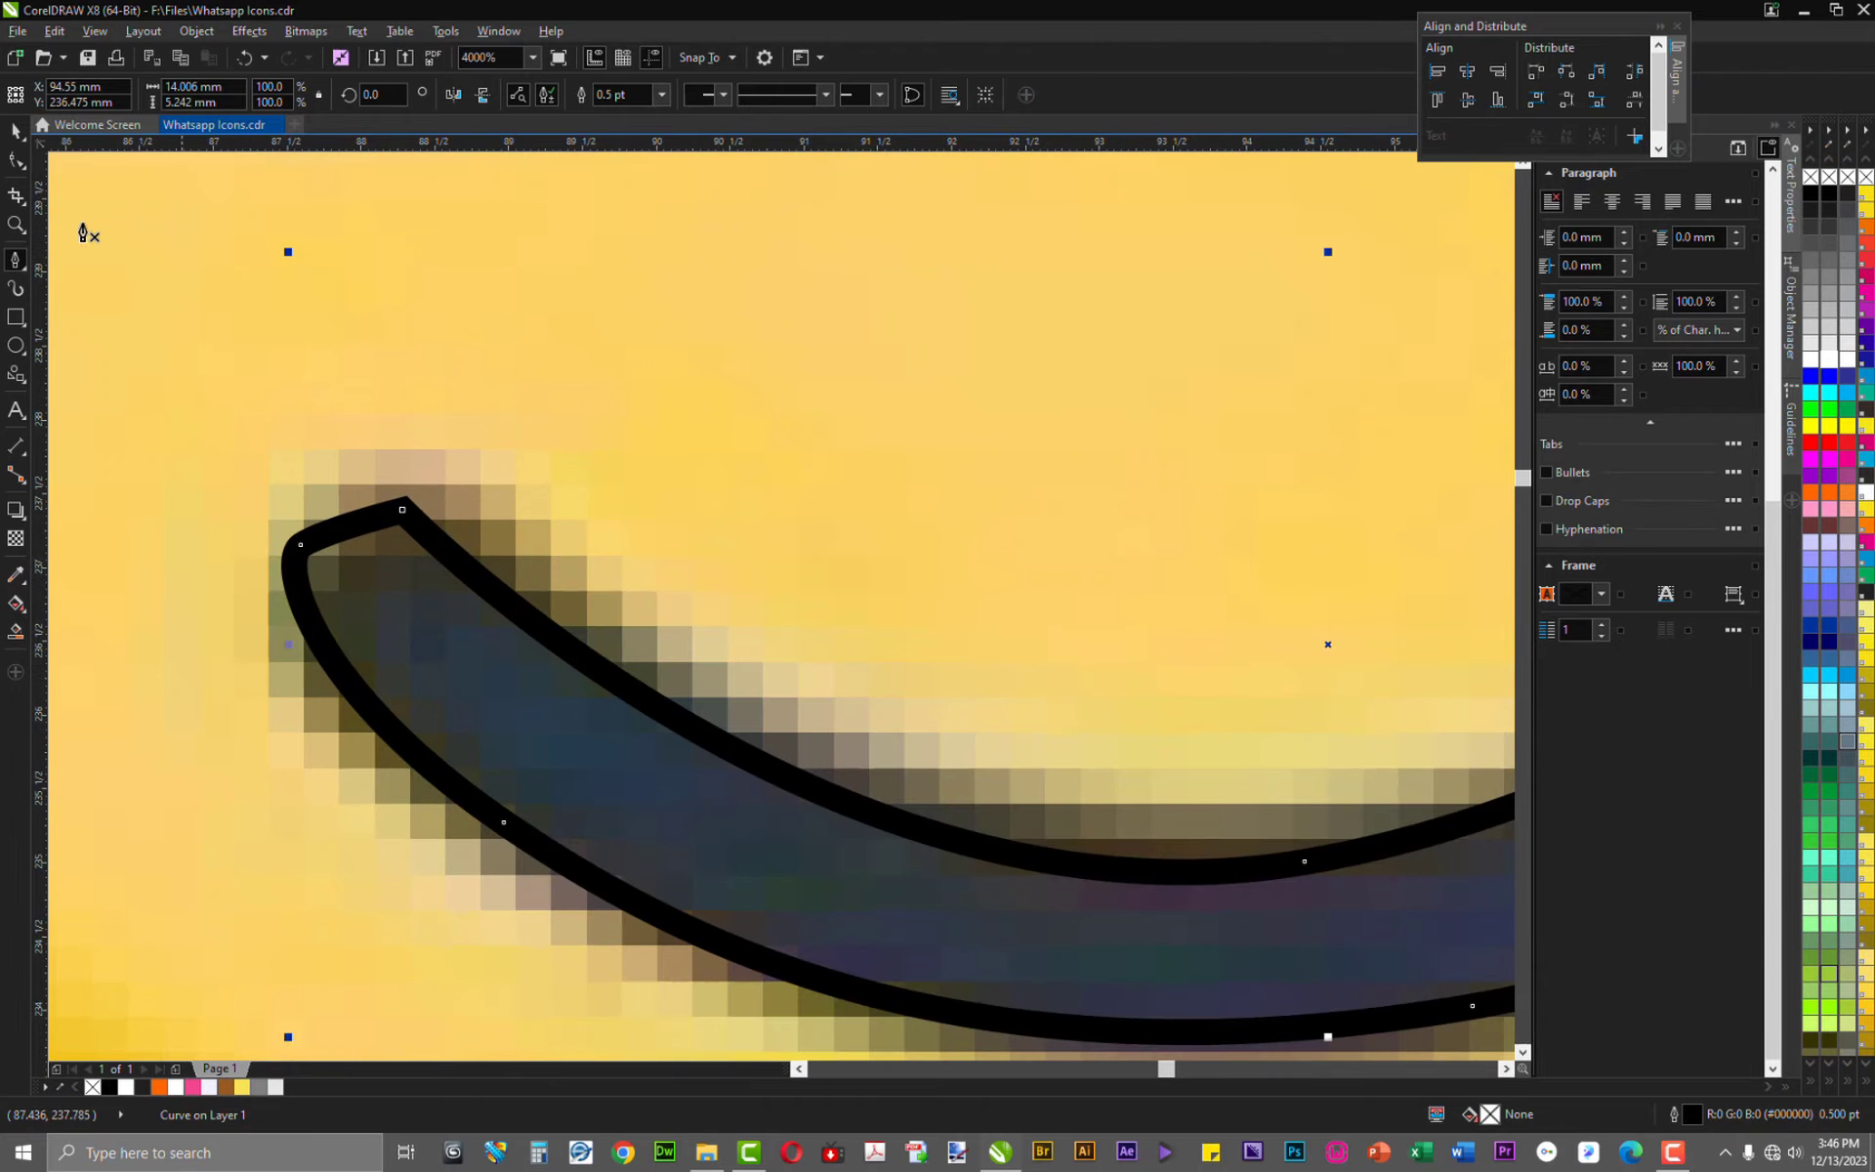
click(17, 163)
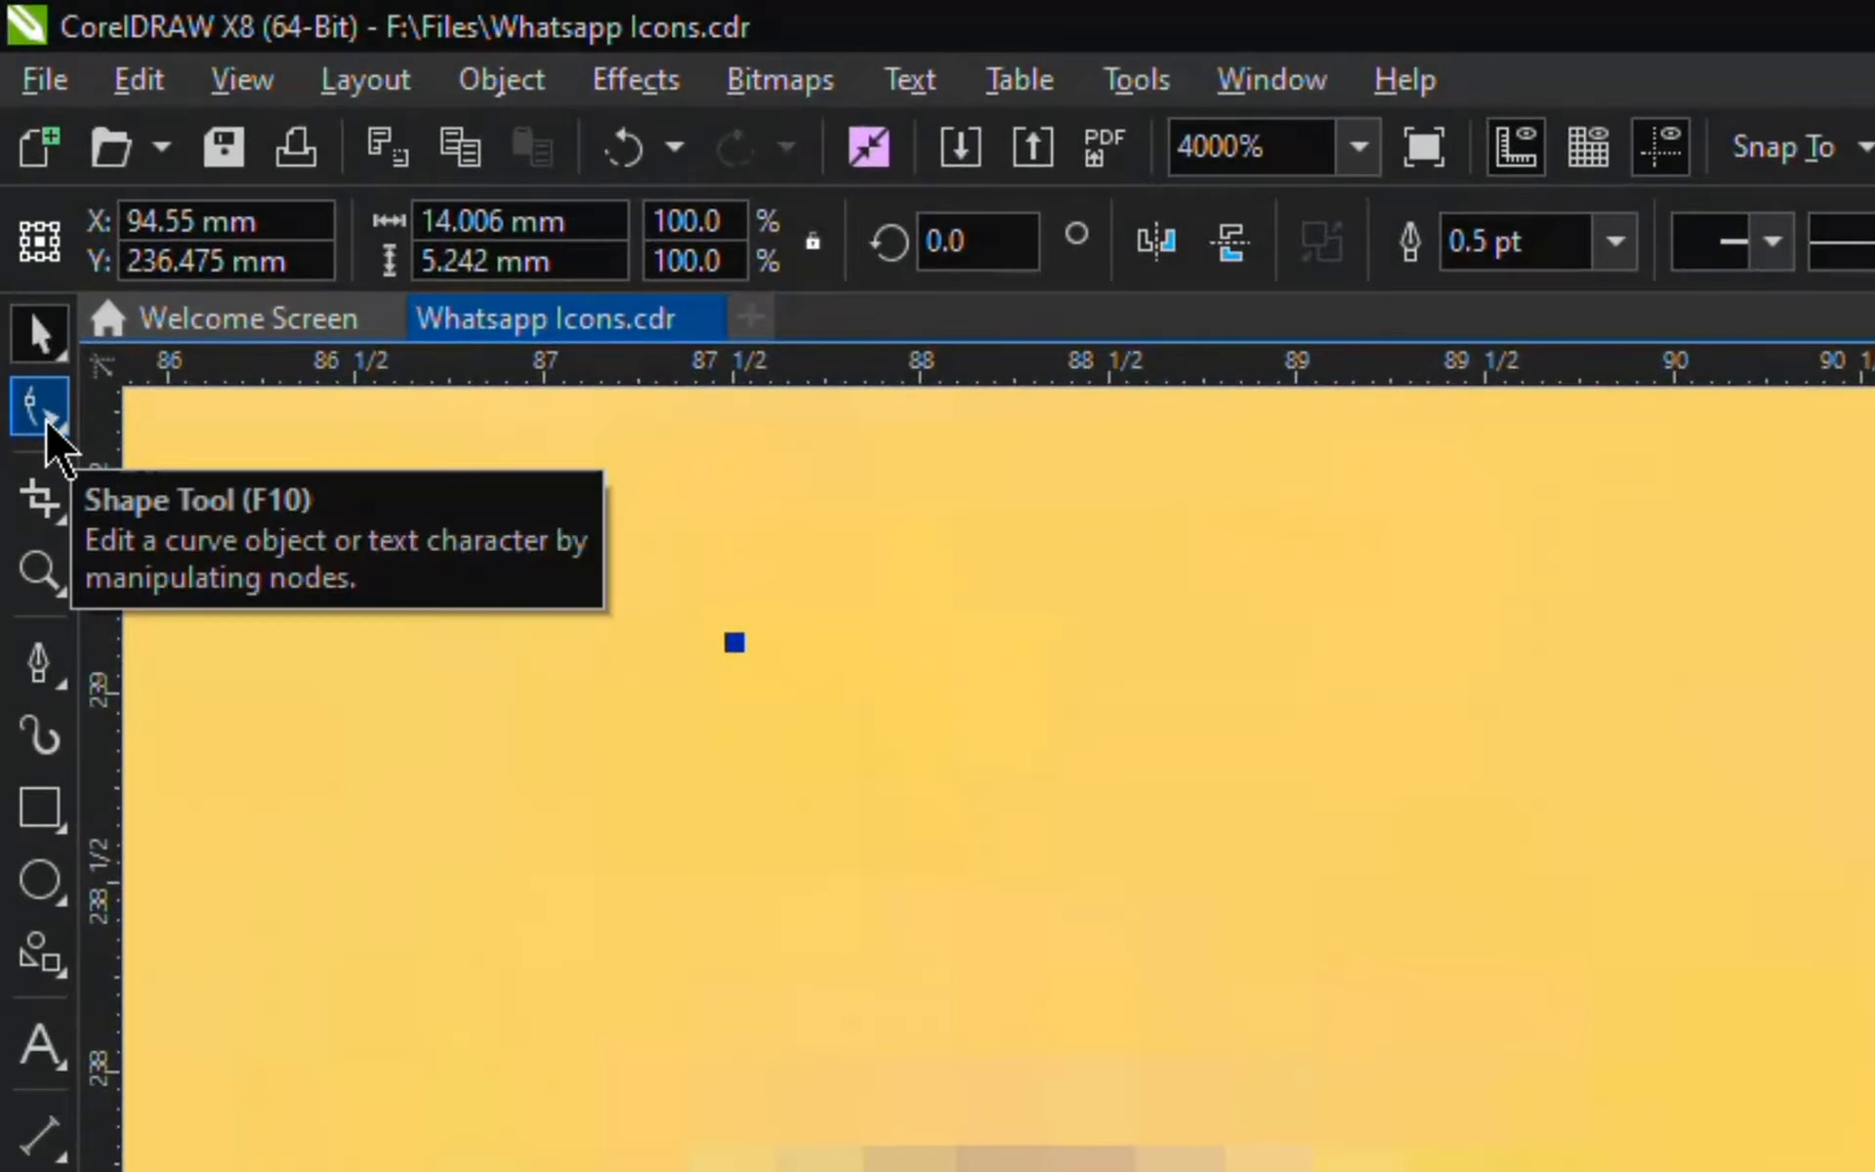
click(34, 402)
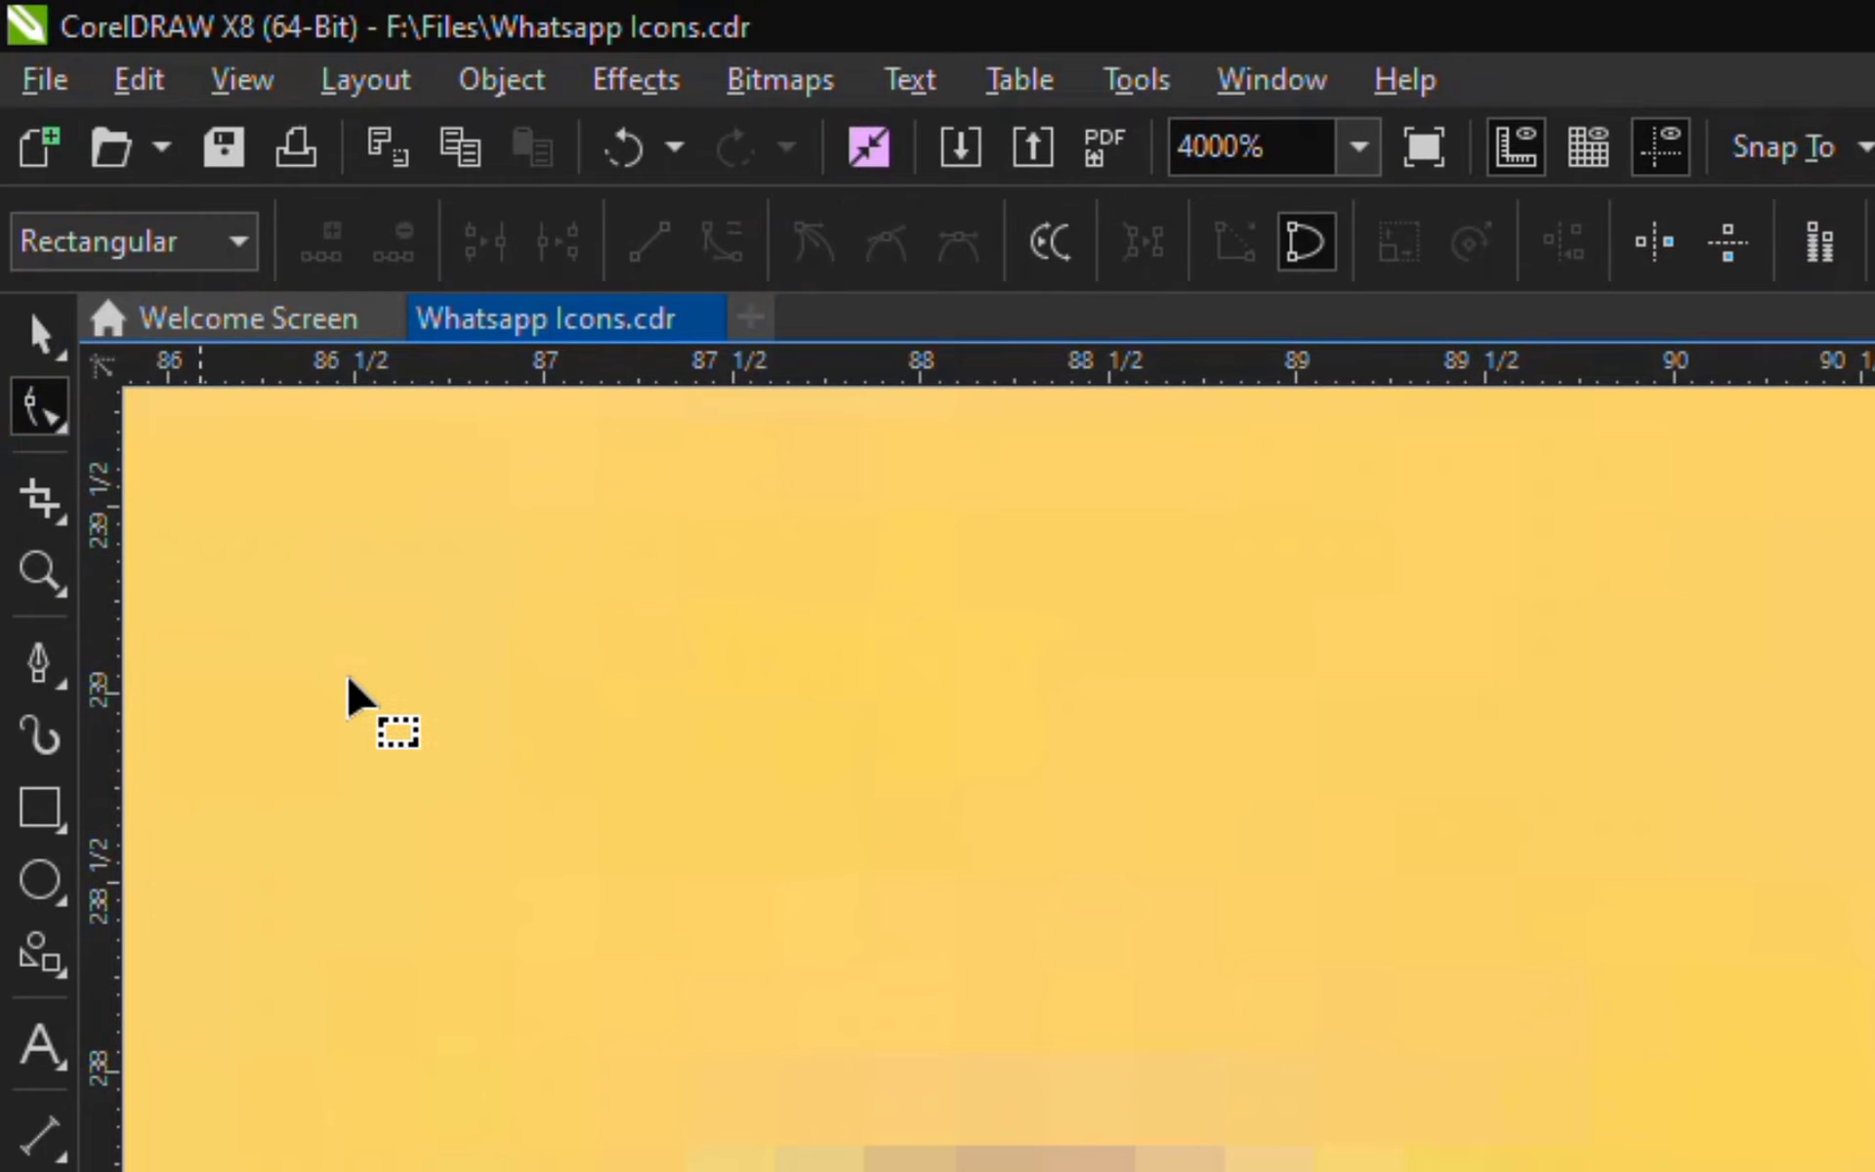
scroll(357, 545, up, 1)
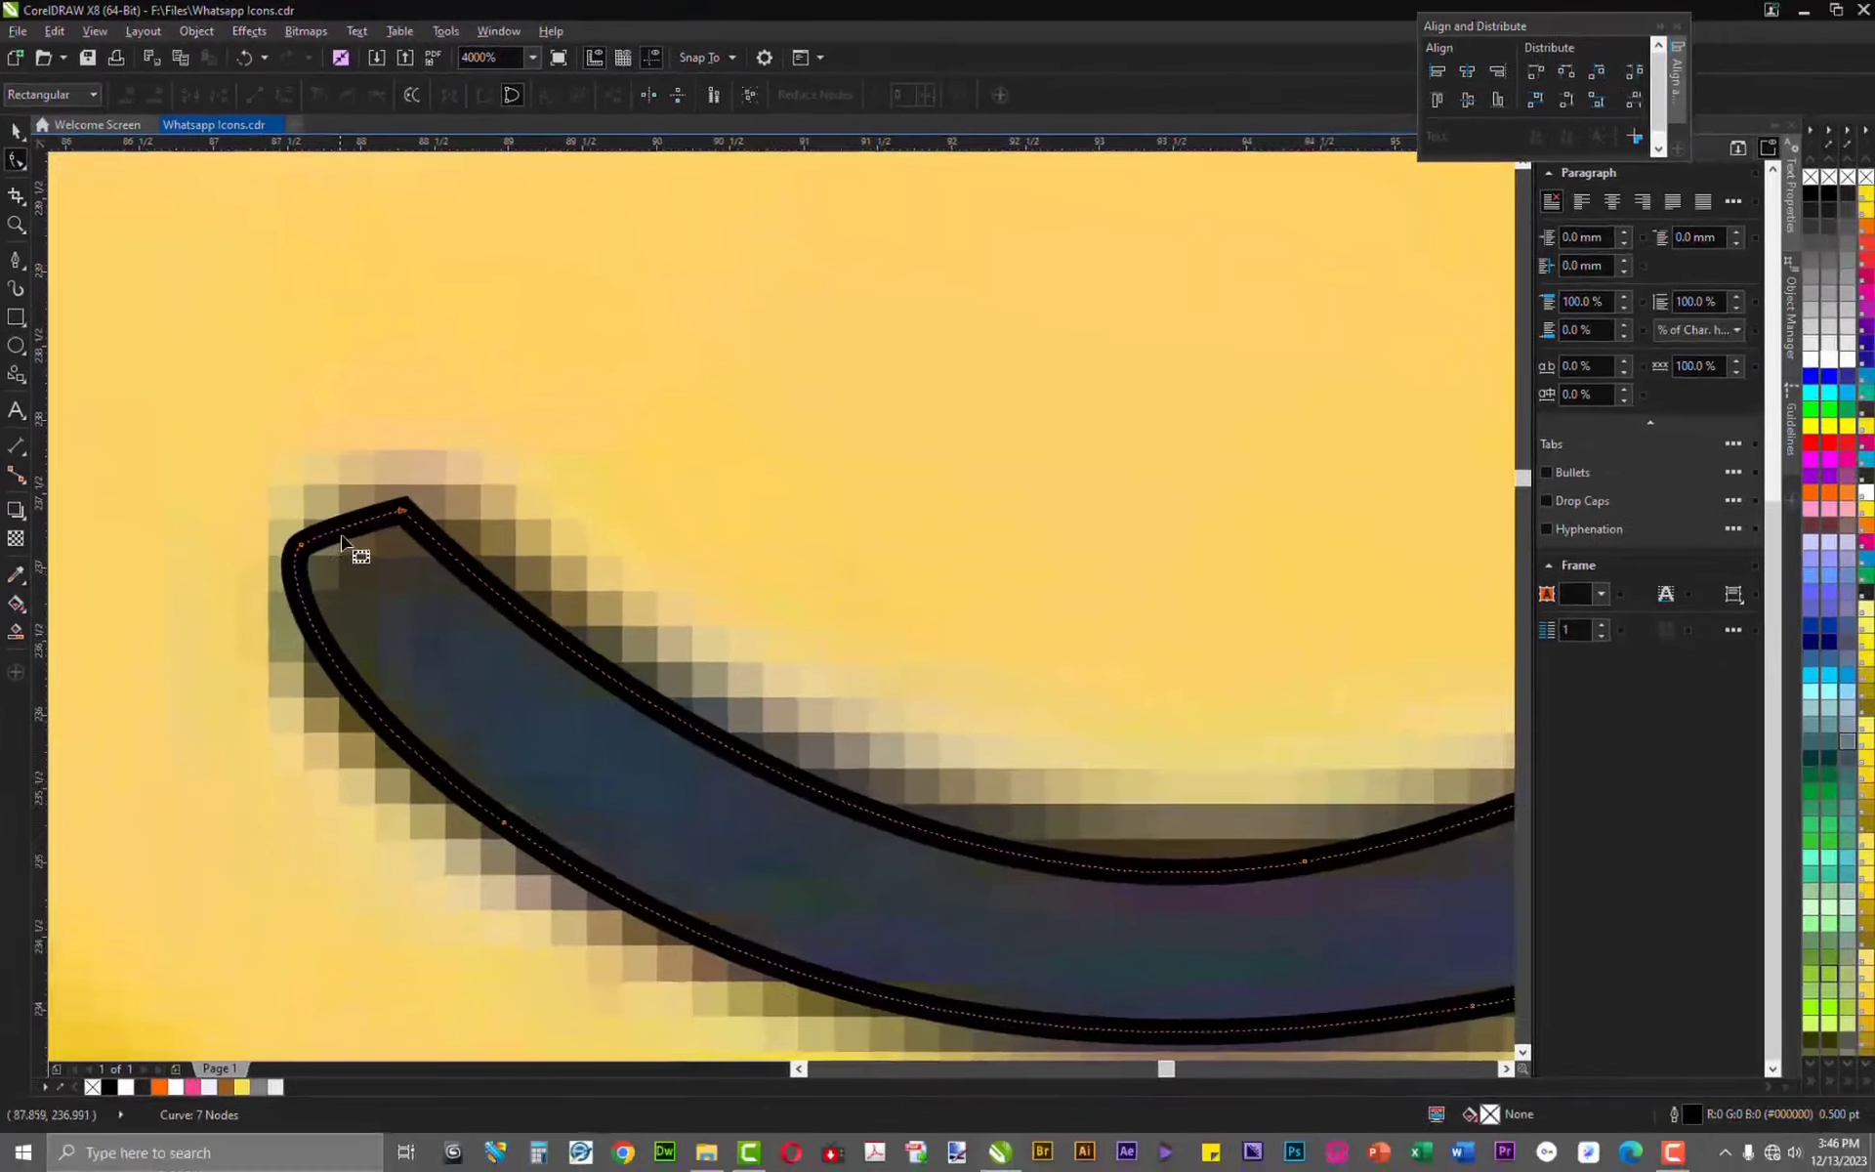
click(352, 519)
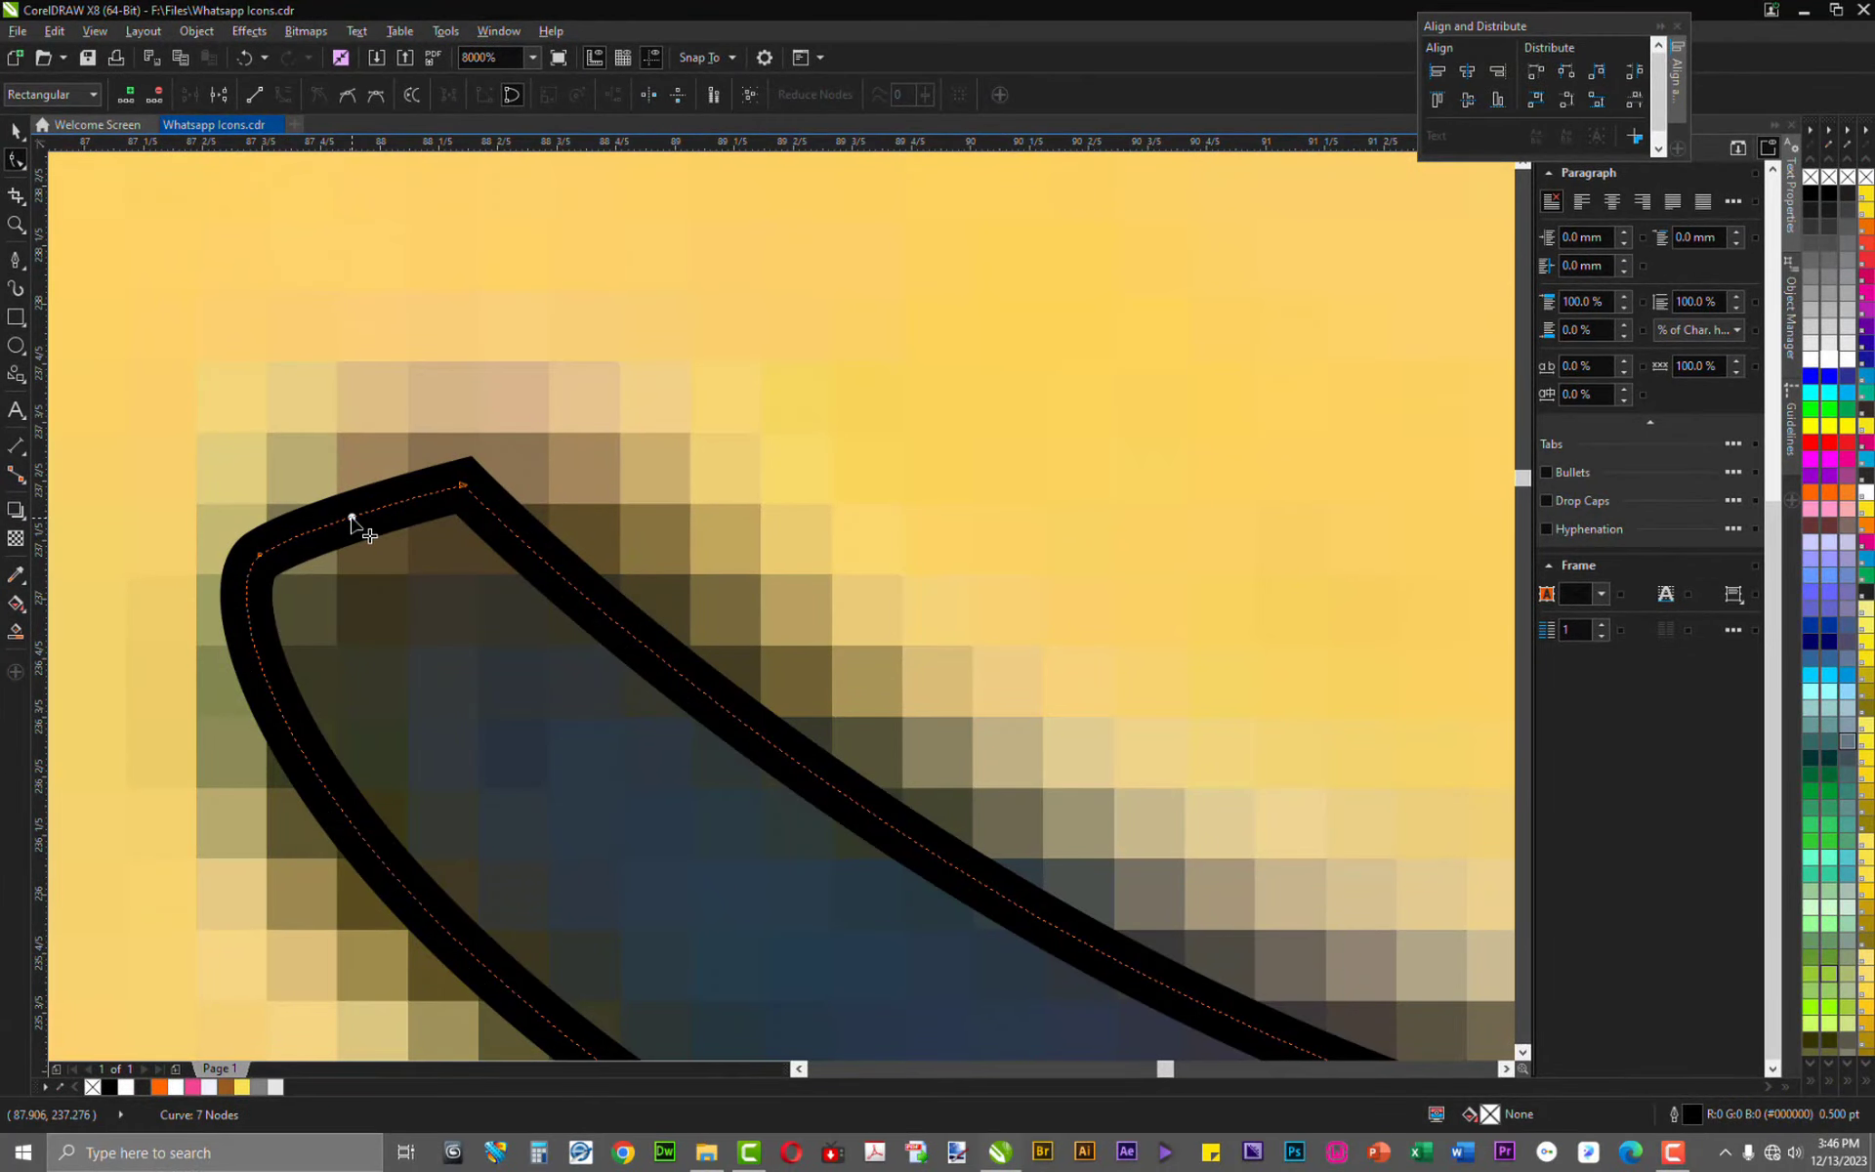
right_click(352, 519)
key(Escape)
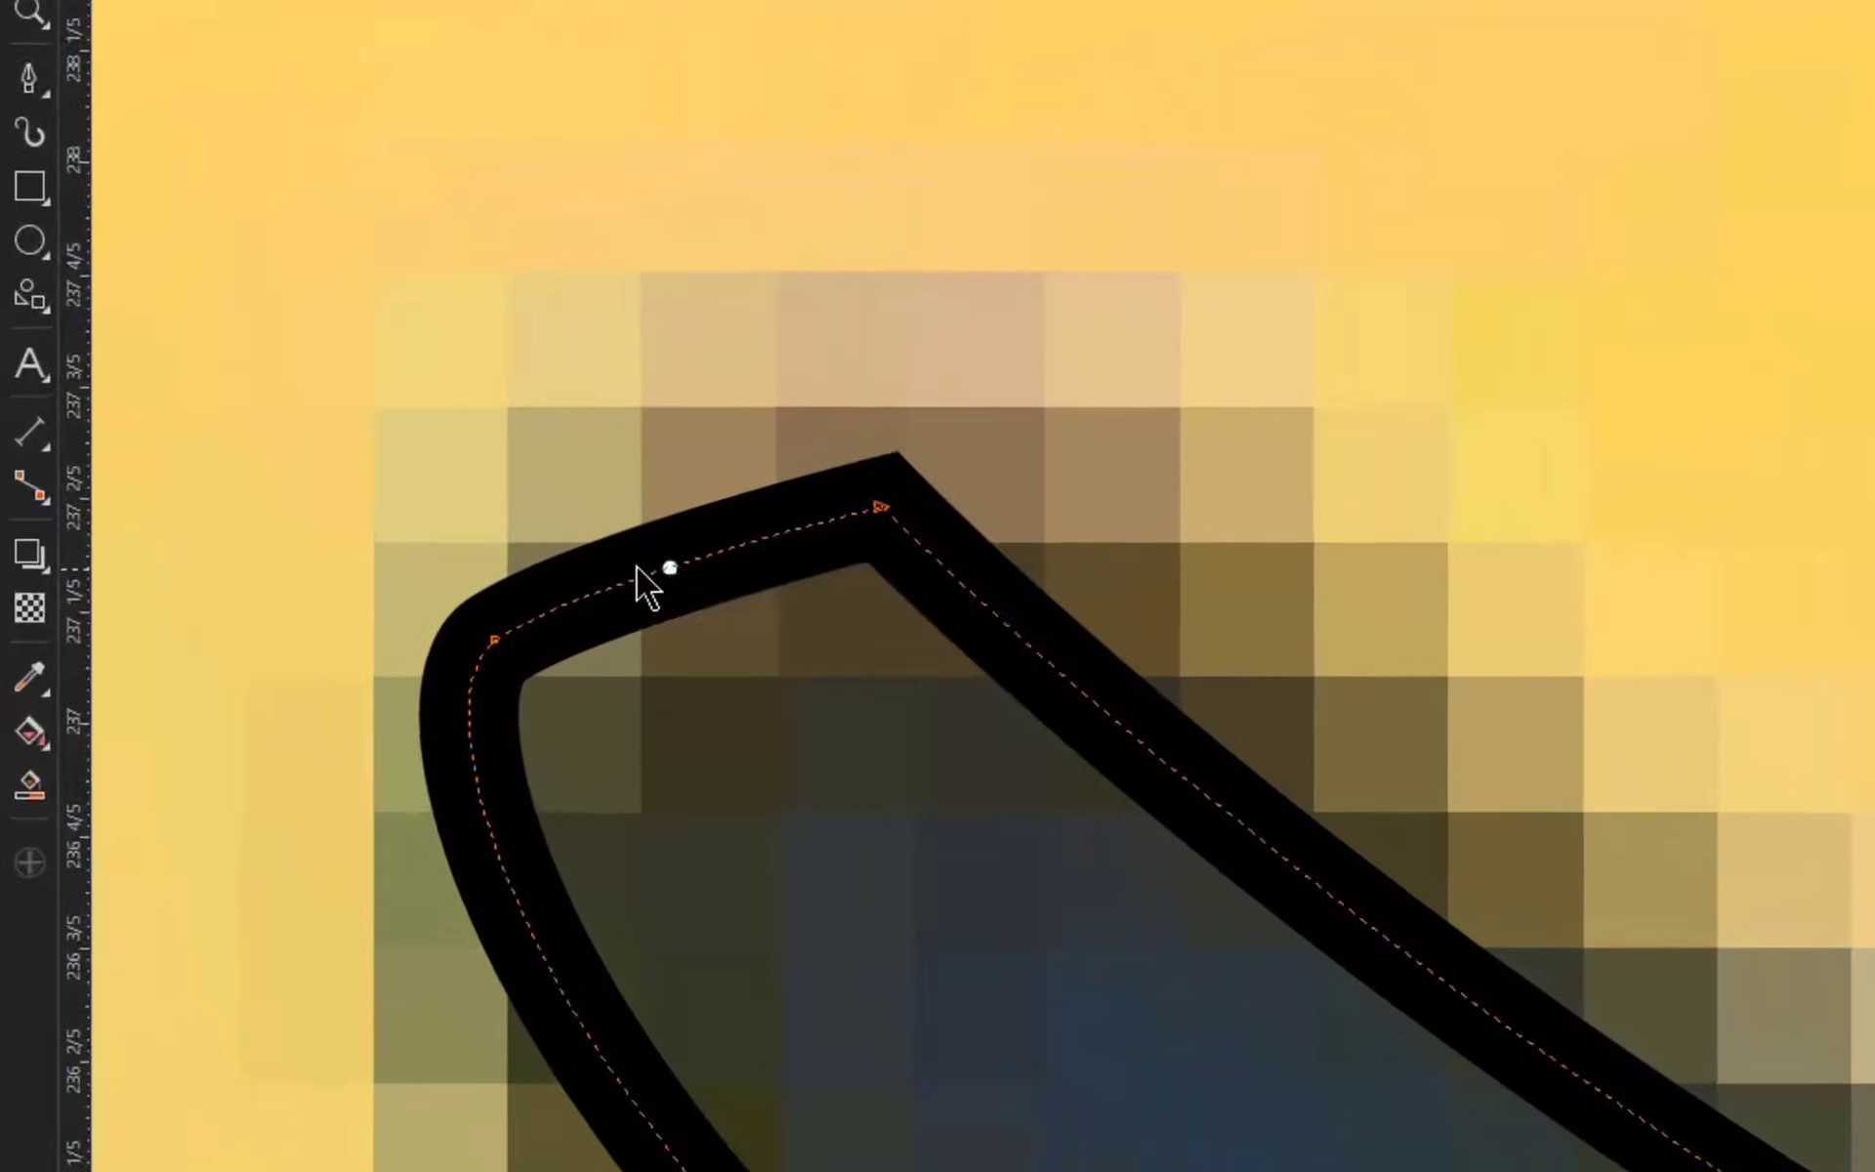
click(728, 544)
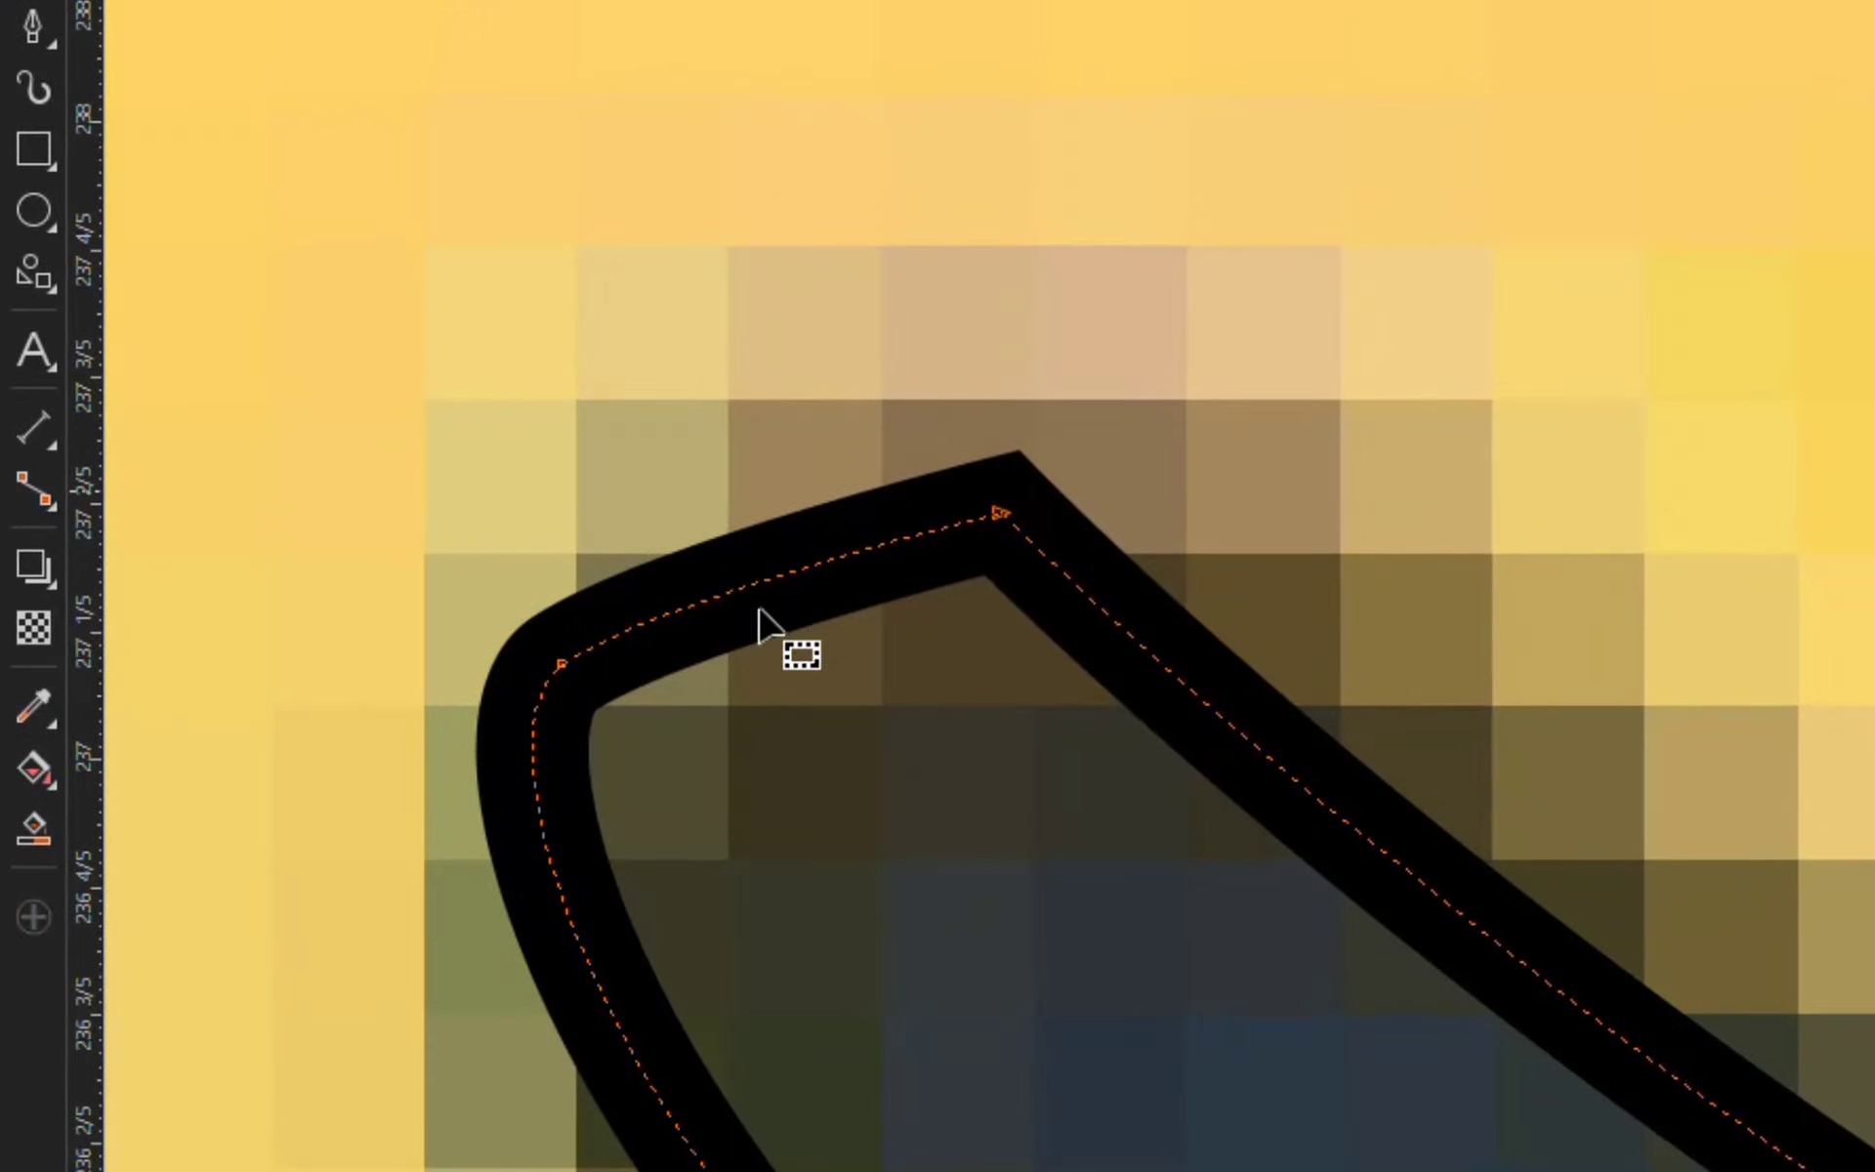
drag(763, 584, 712, 509)
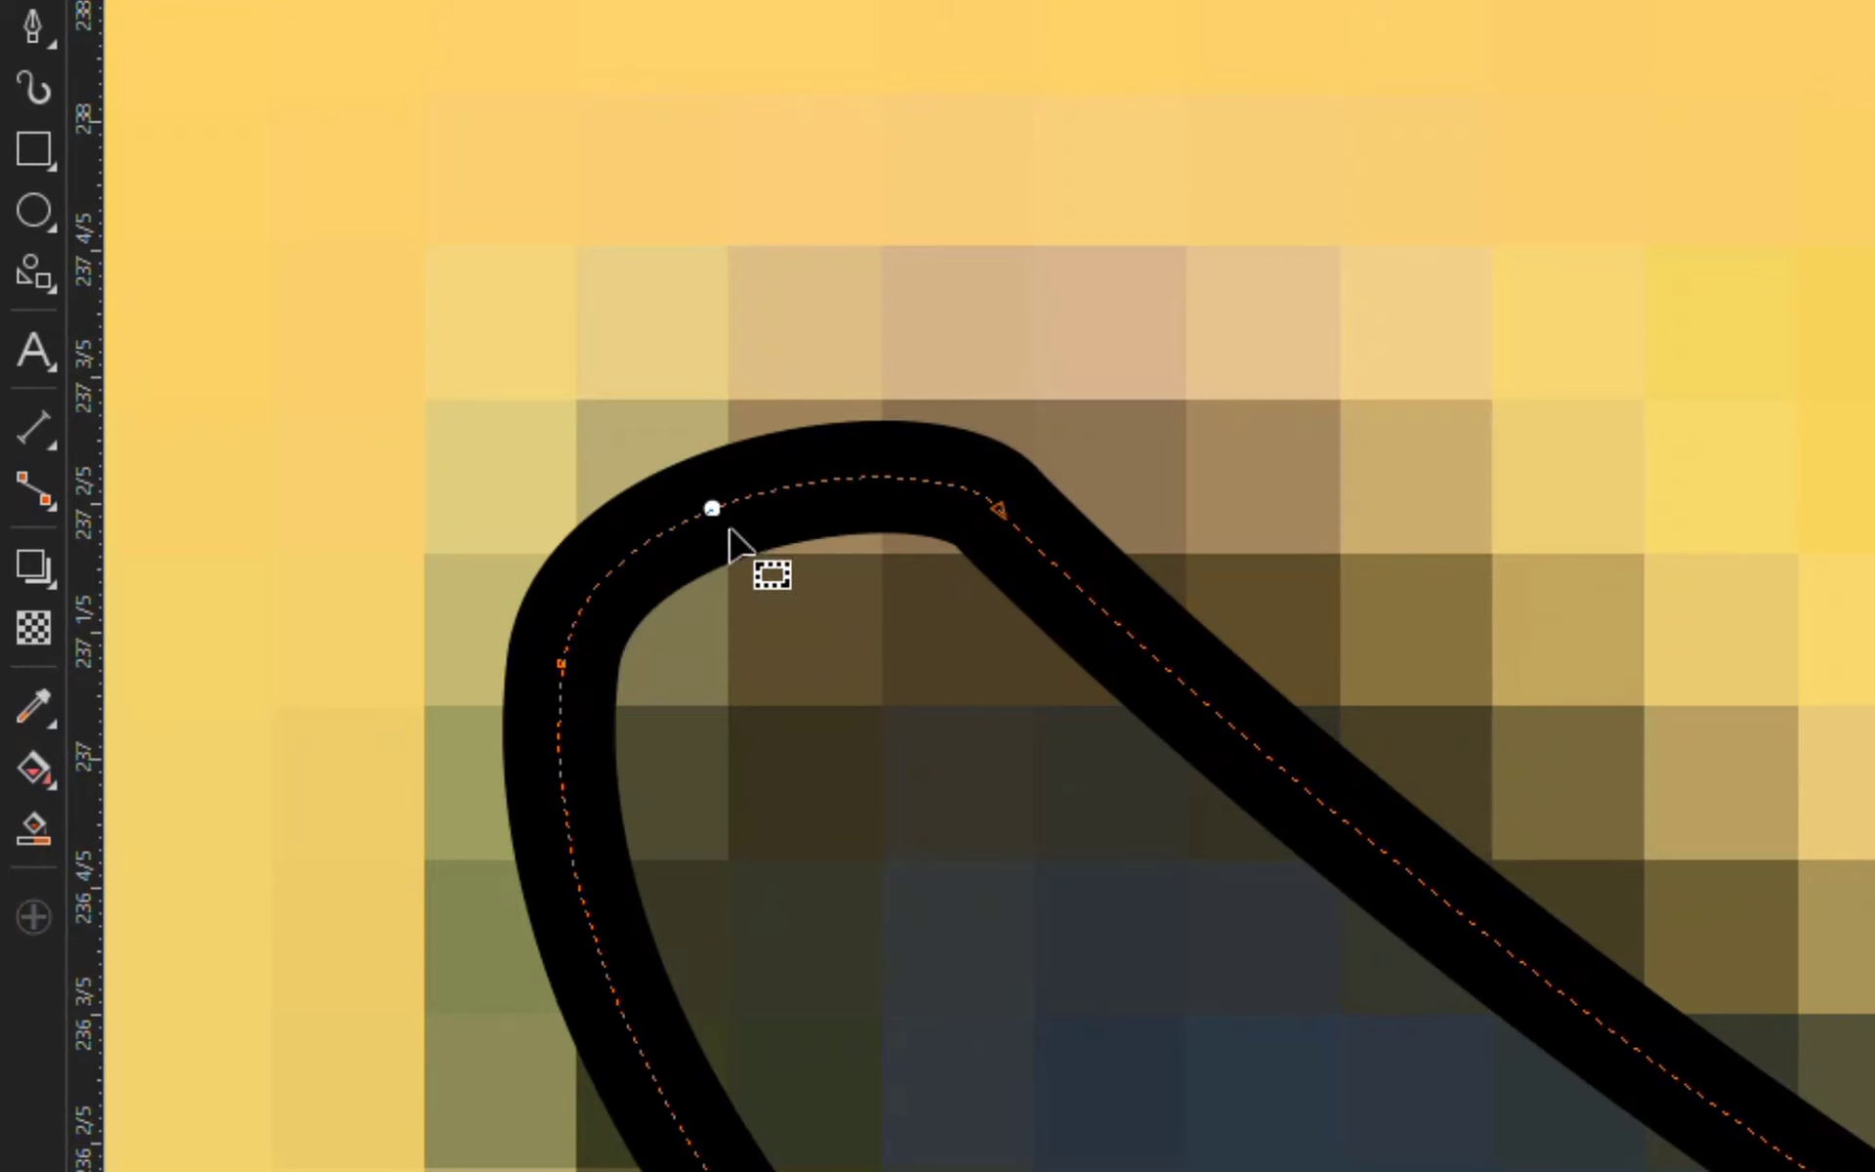
Move the outer node of the smile's left end down and slightly inward, and straighten its upper handle to follow the bitmap edge
click(562, 666)
drag(561, 672, 587, 786)
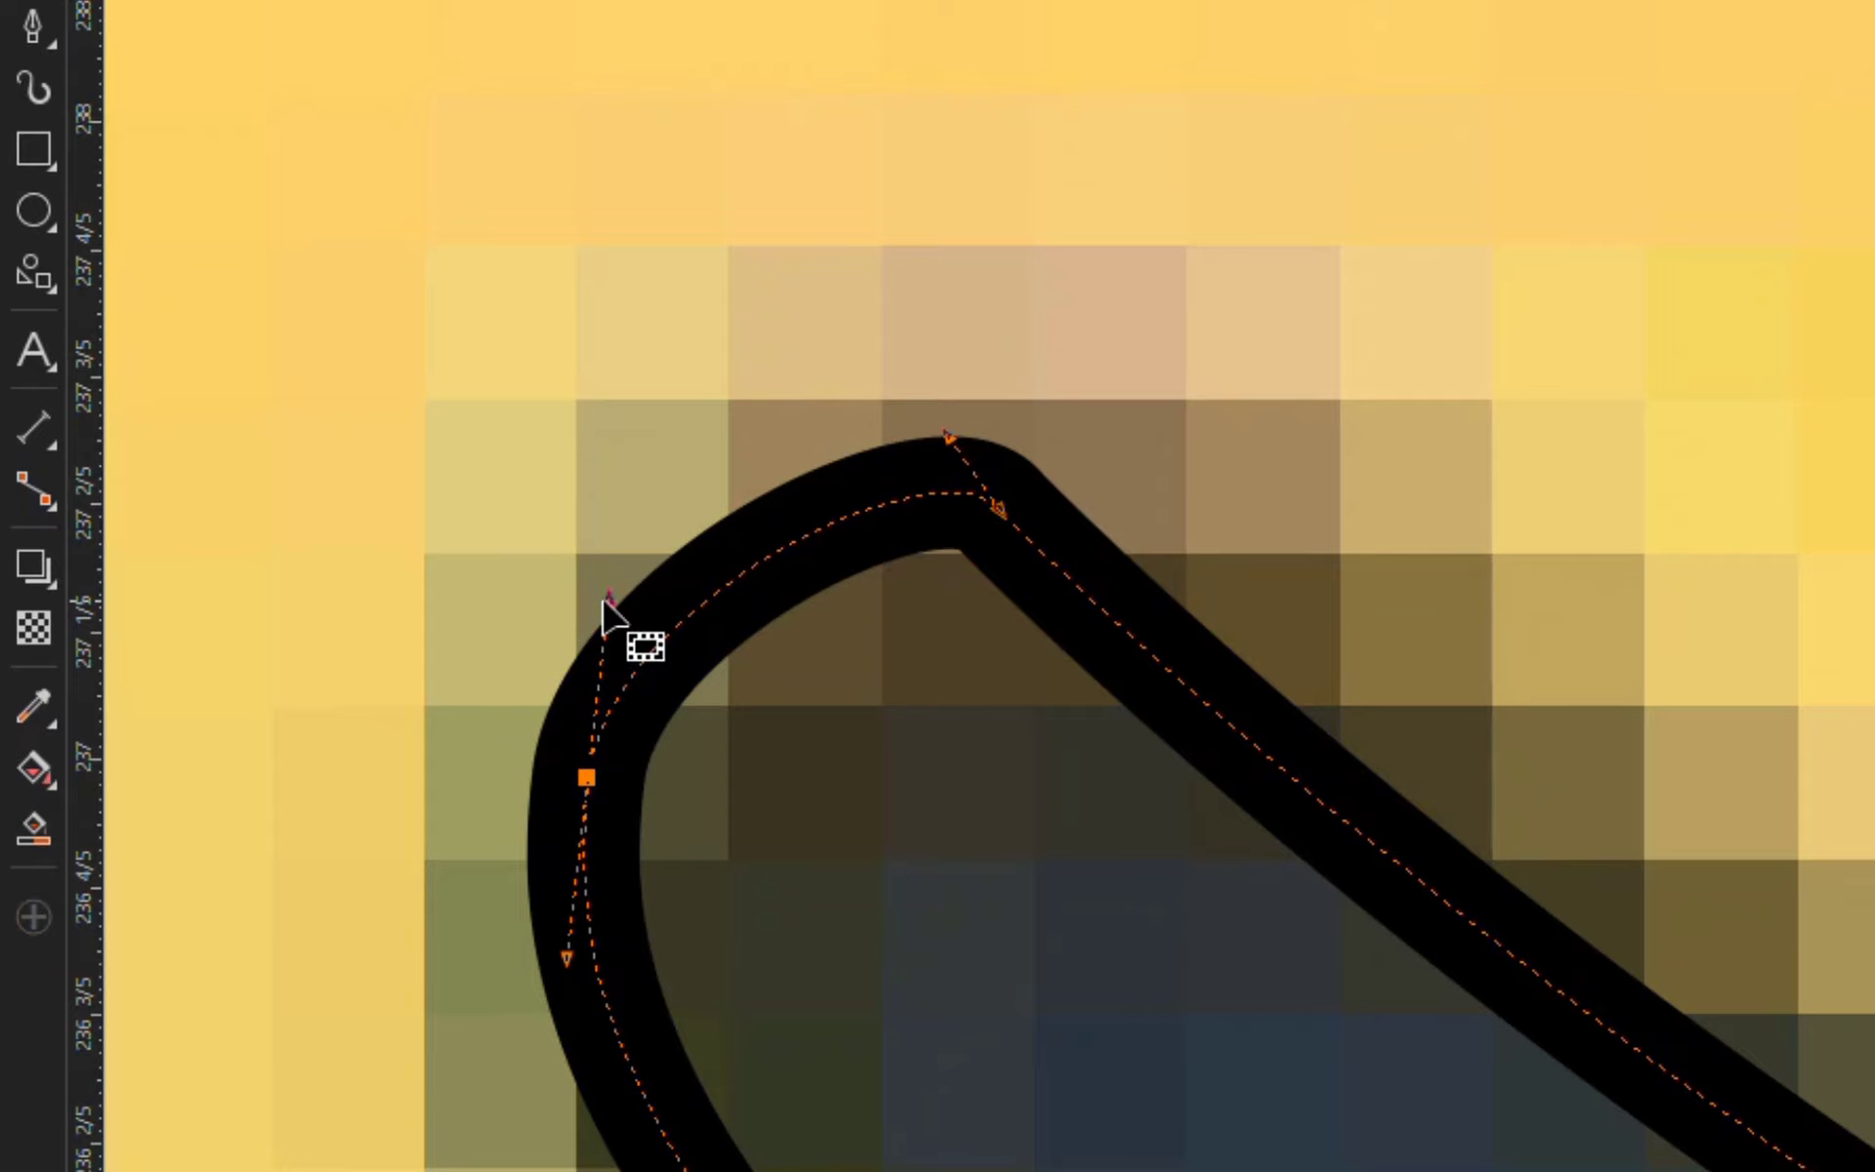
drag(608, 601, 579, 592)
scroll(600, 637, down, 2)
scroll(586, 742, up, 2)
scroll(586, 743, down, 2)
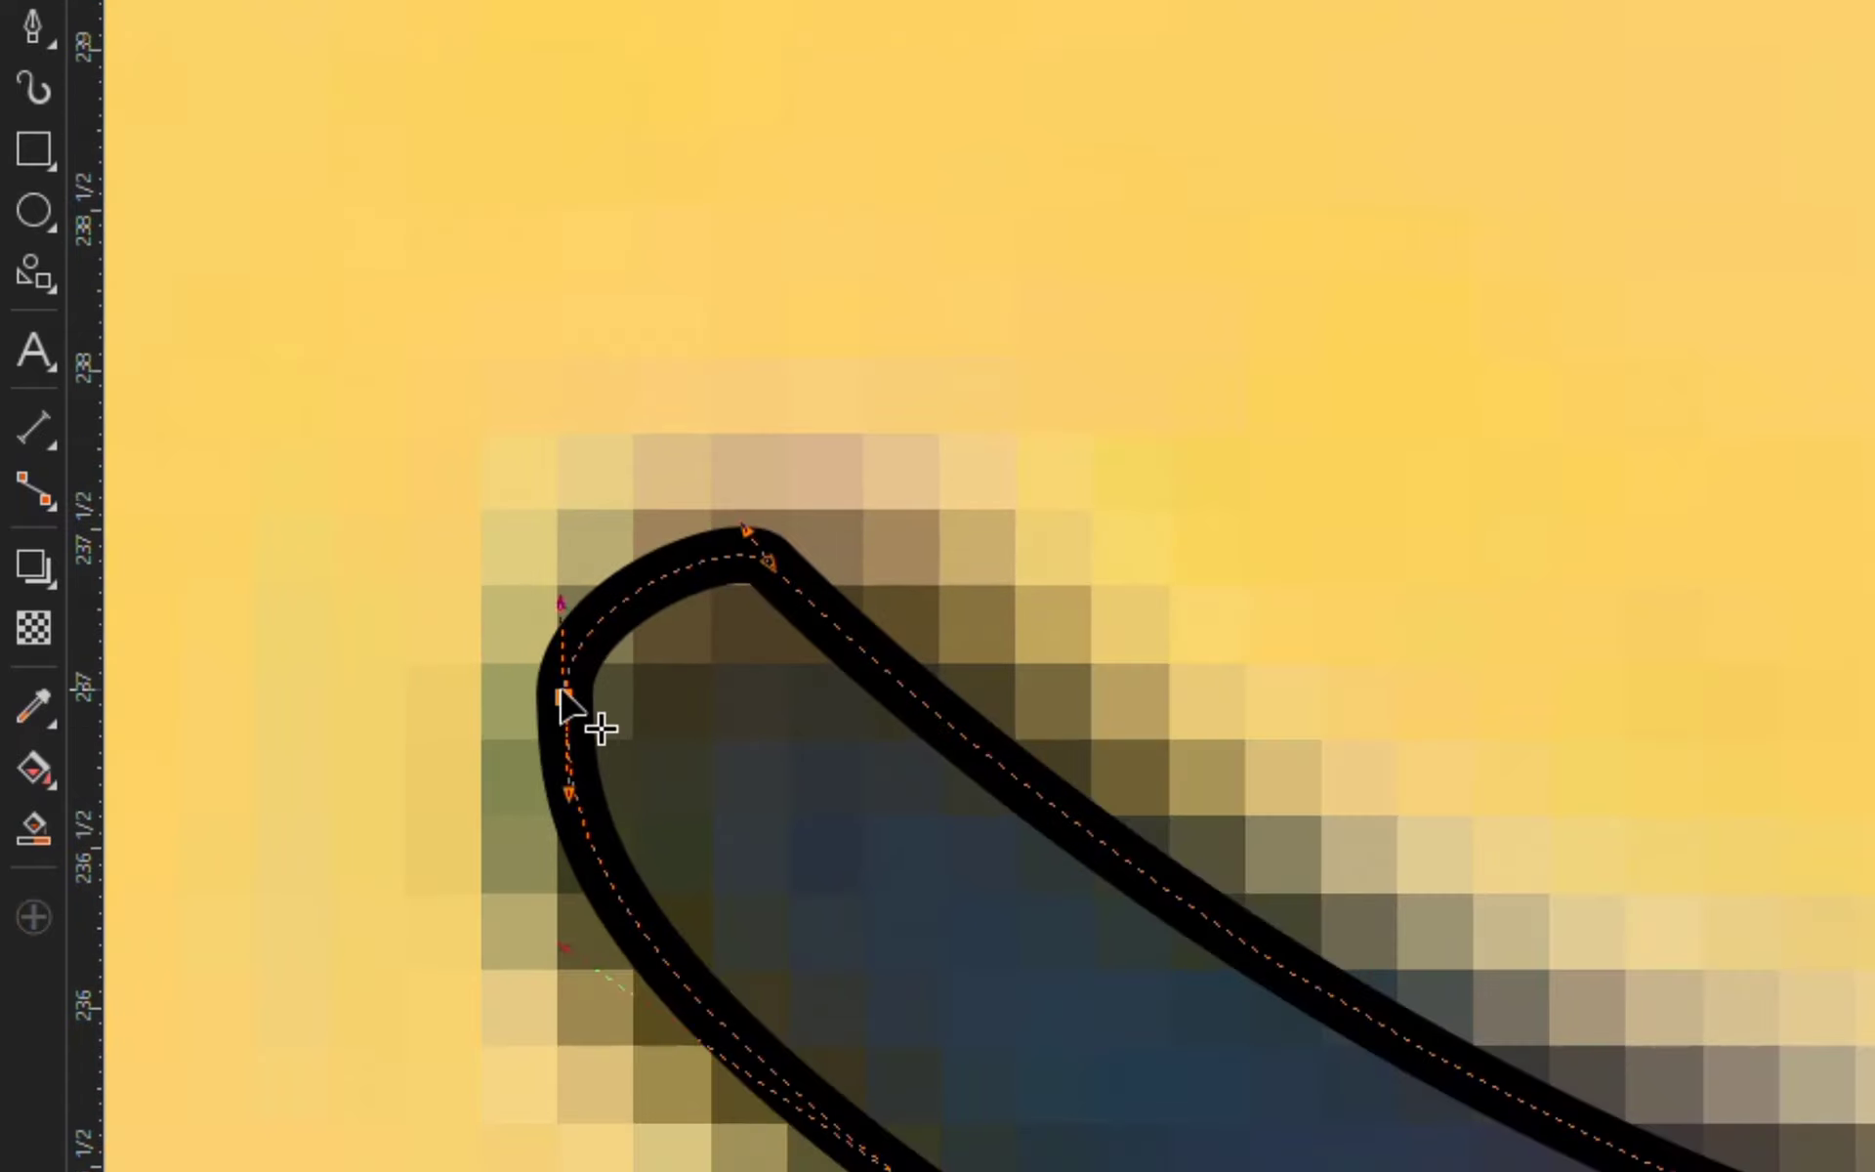
drag(571, 688, 592, 685)
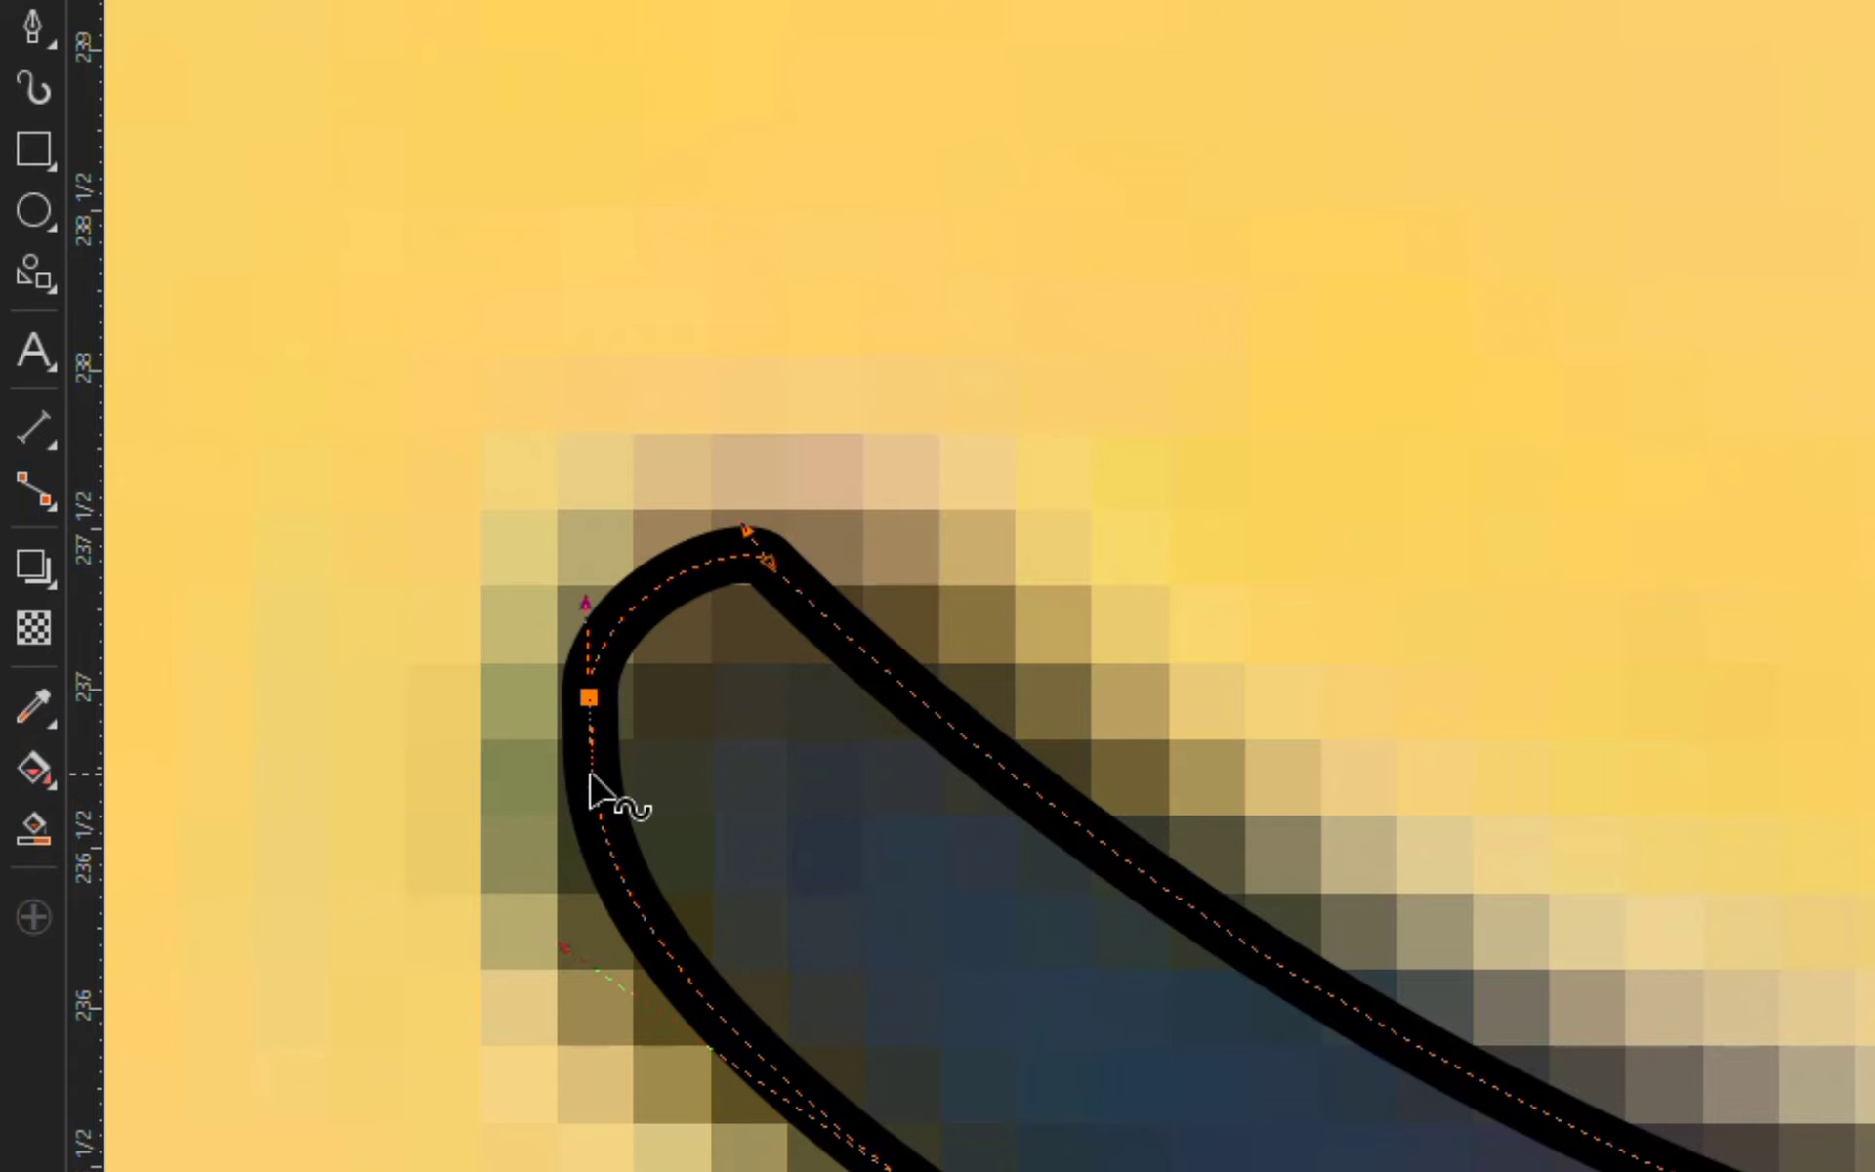
Add a node further along each edge of the smile's left end and delete the two original end nodes to smooth the tip
scroll(553, 840, down, 2)
scroll(550, 836, down, 2)
scroll(994, 713, up, 2)
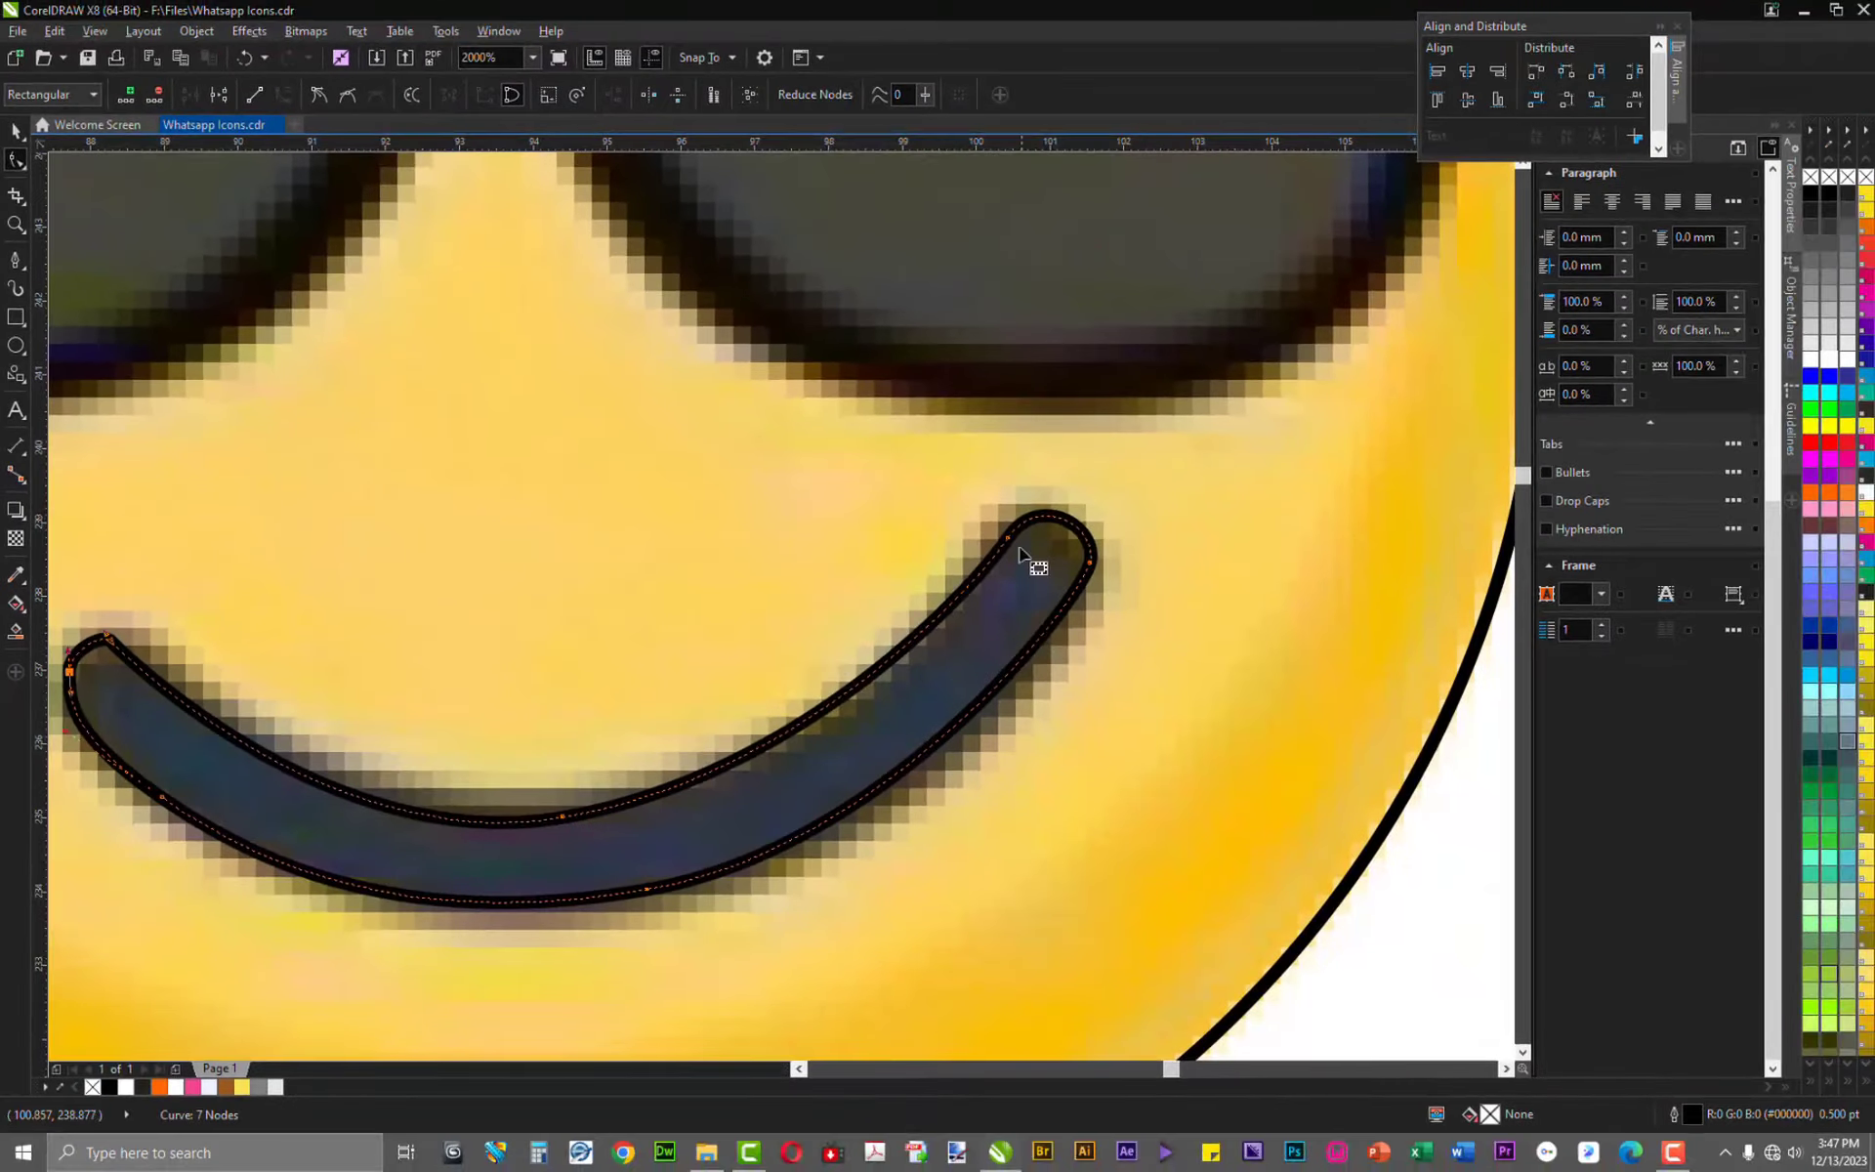
scroll(1079, 542, up, 2)
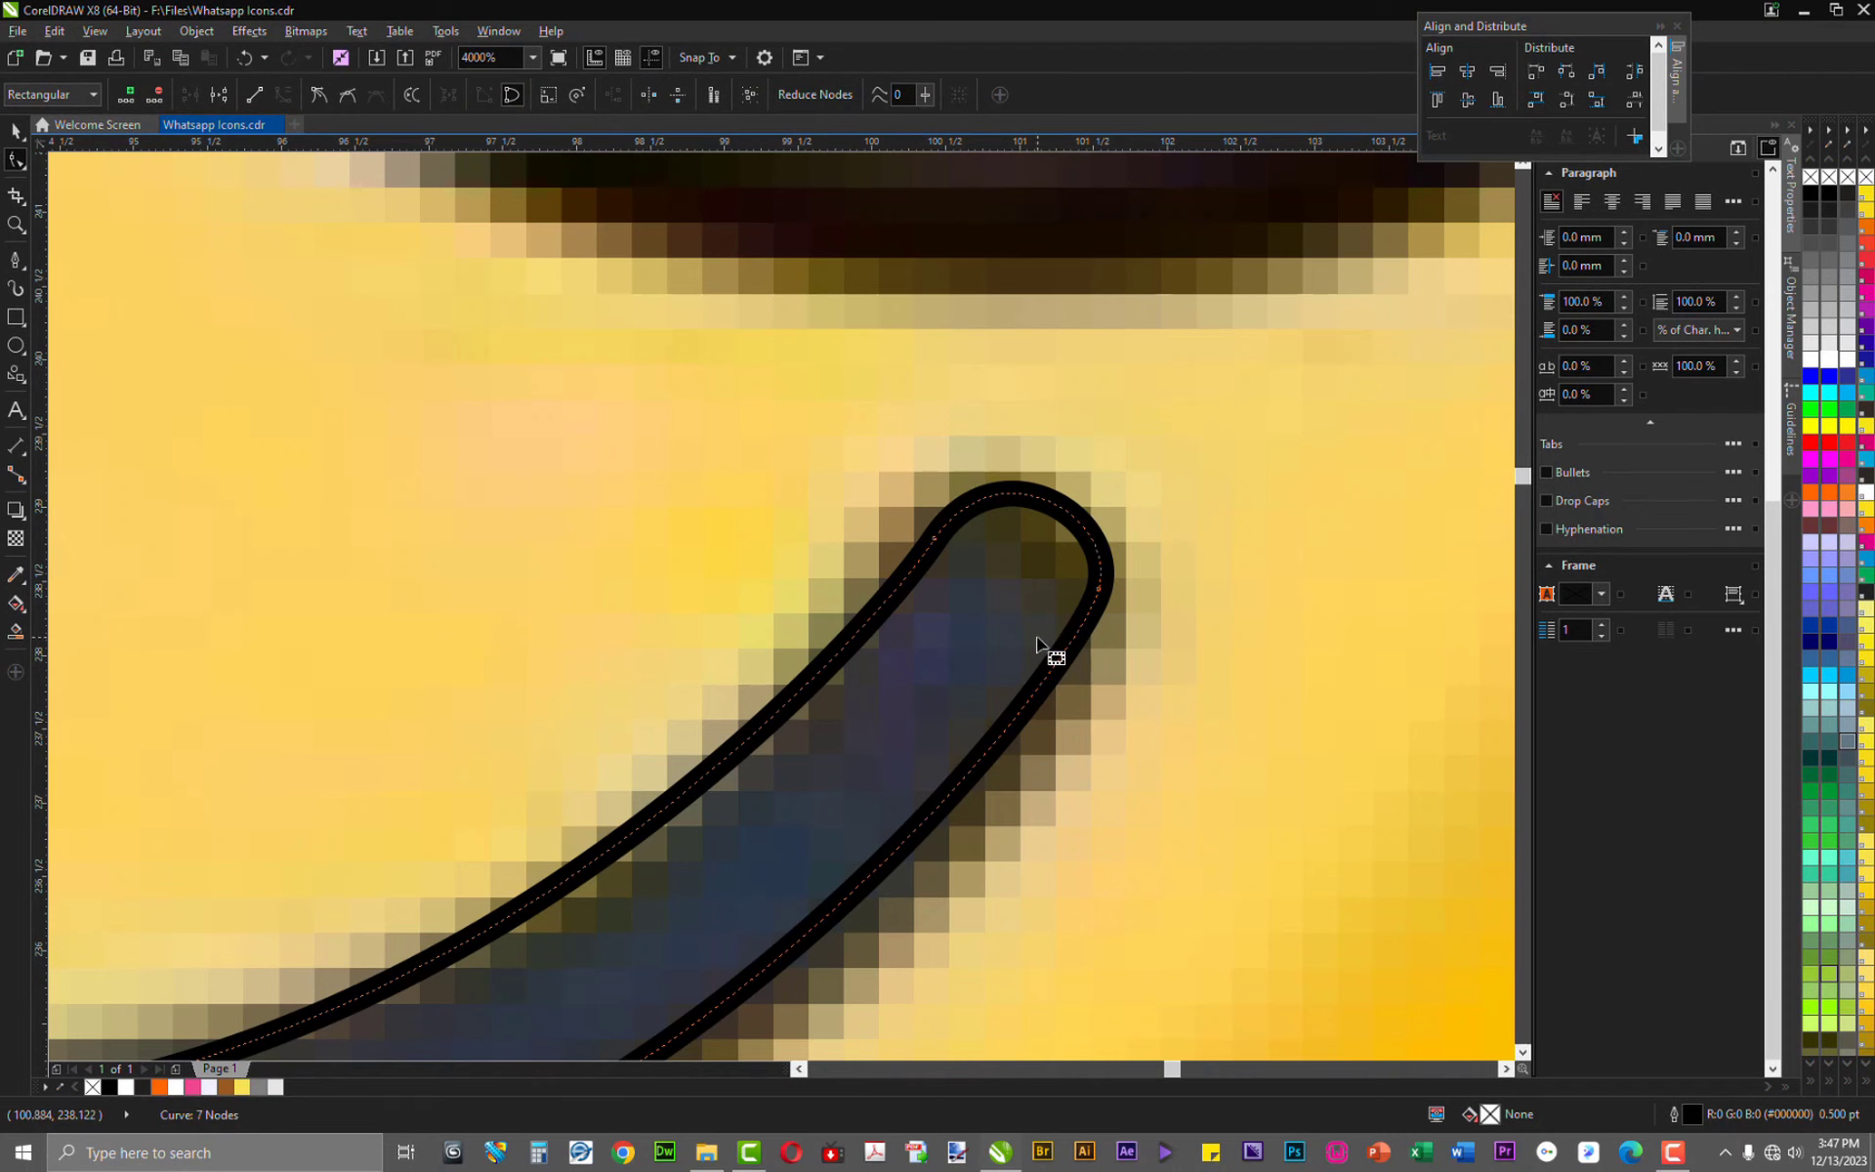
scroll(1046, 648, down, 2)
scroll(322, 703, up, 2)
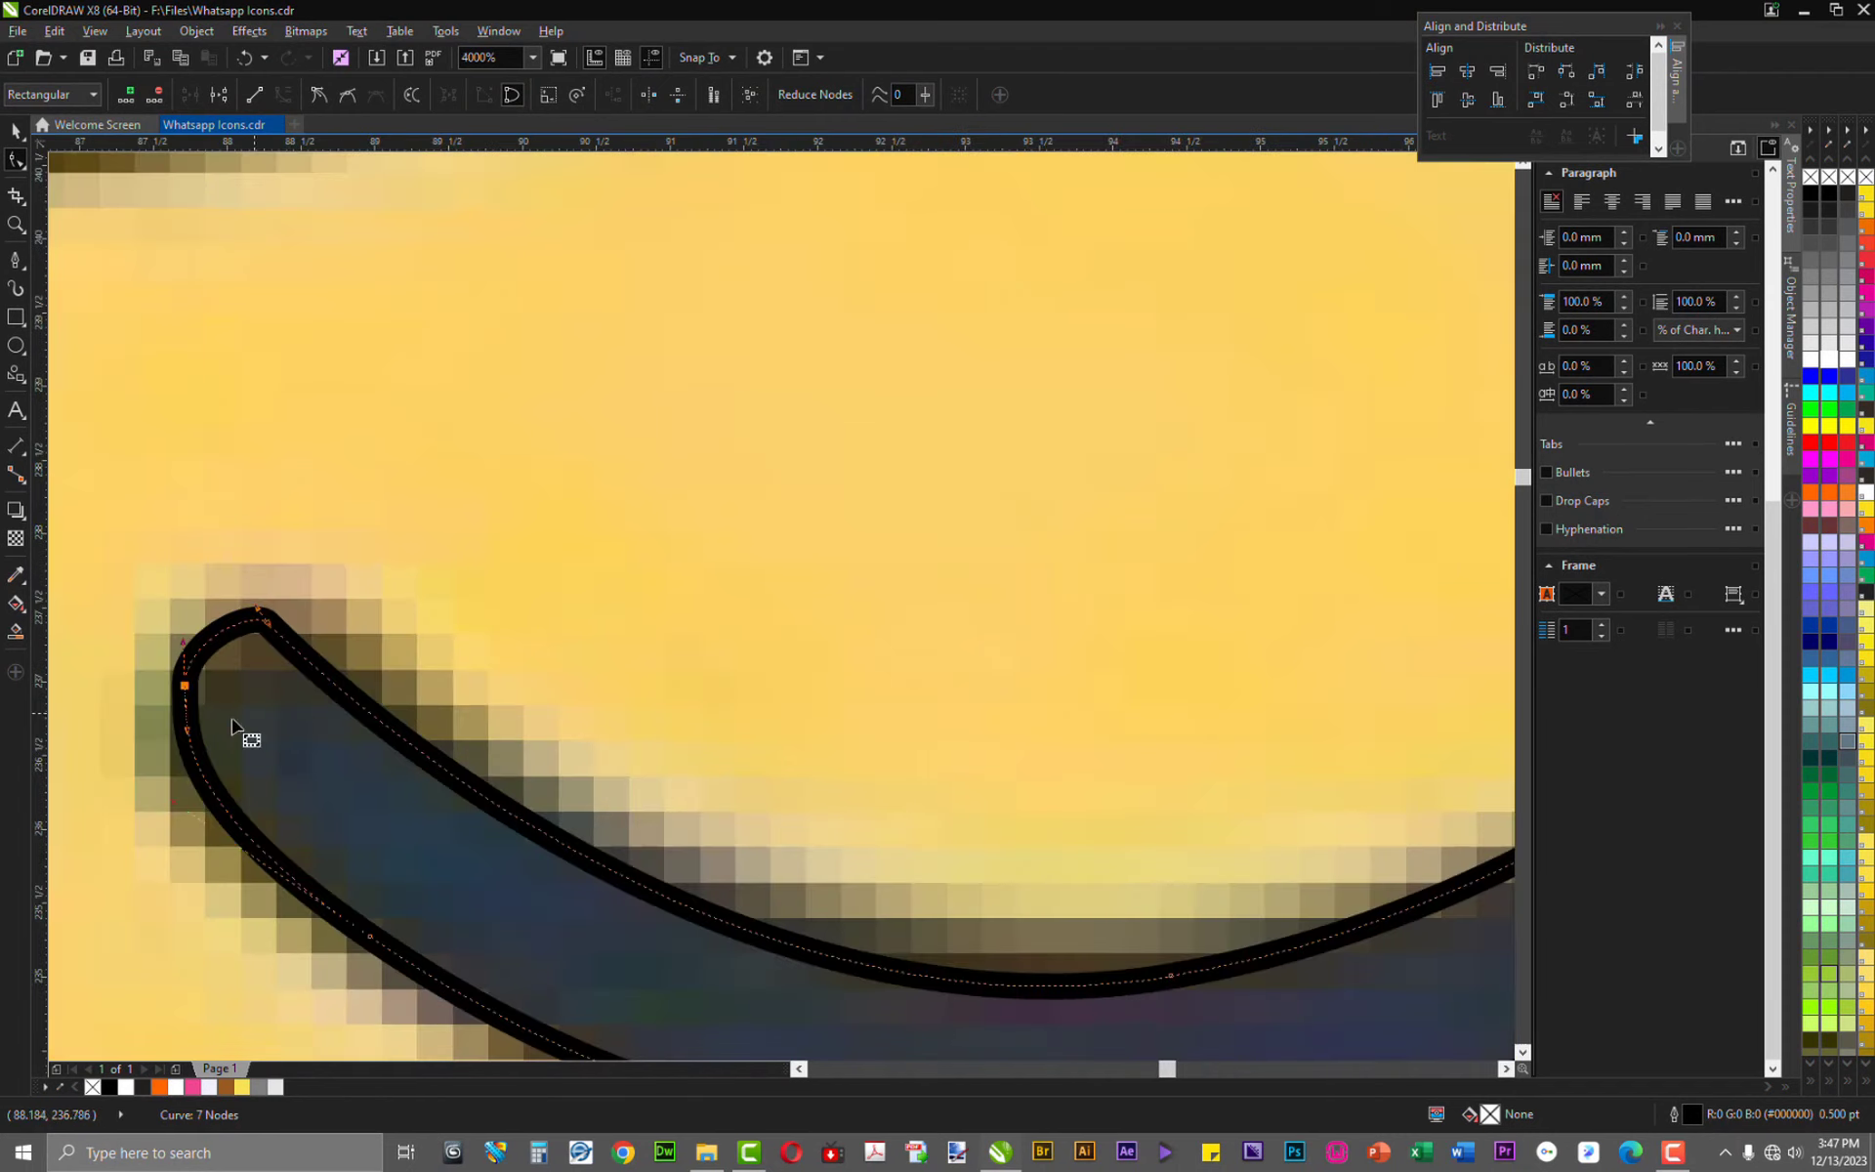
scroll(186, 744, up, 2)
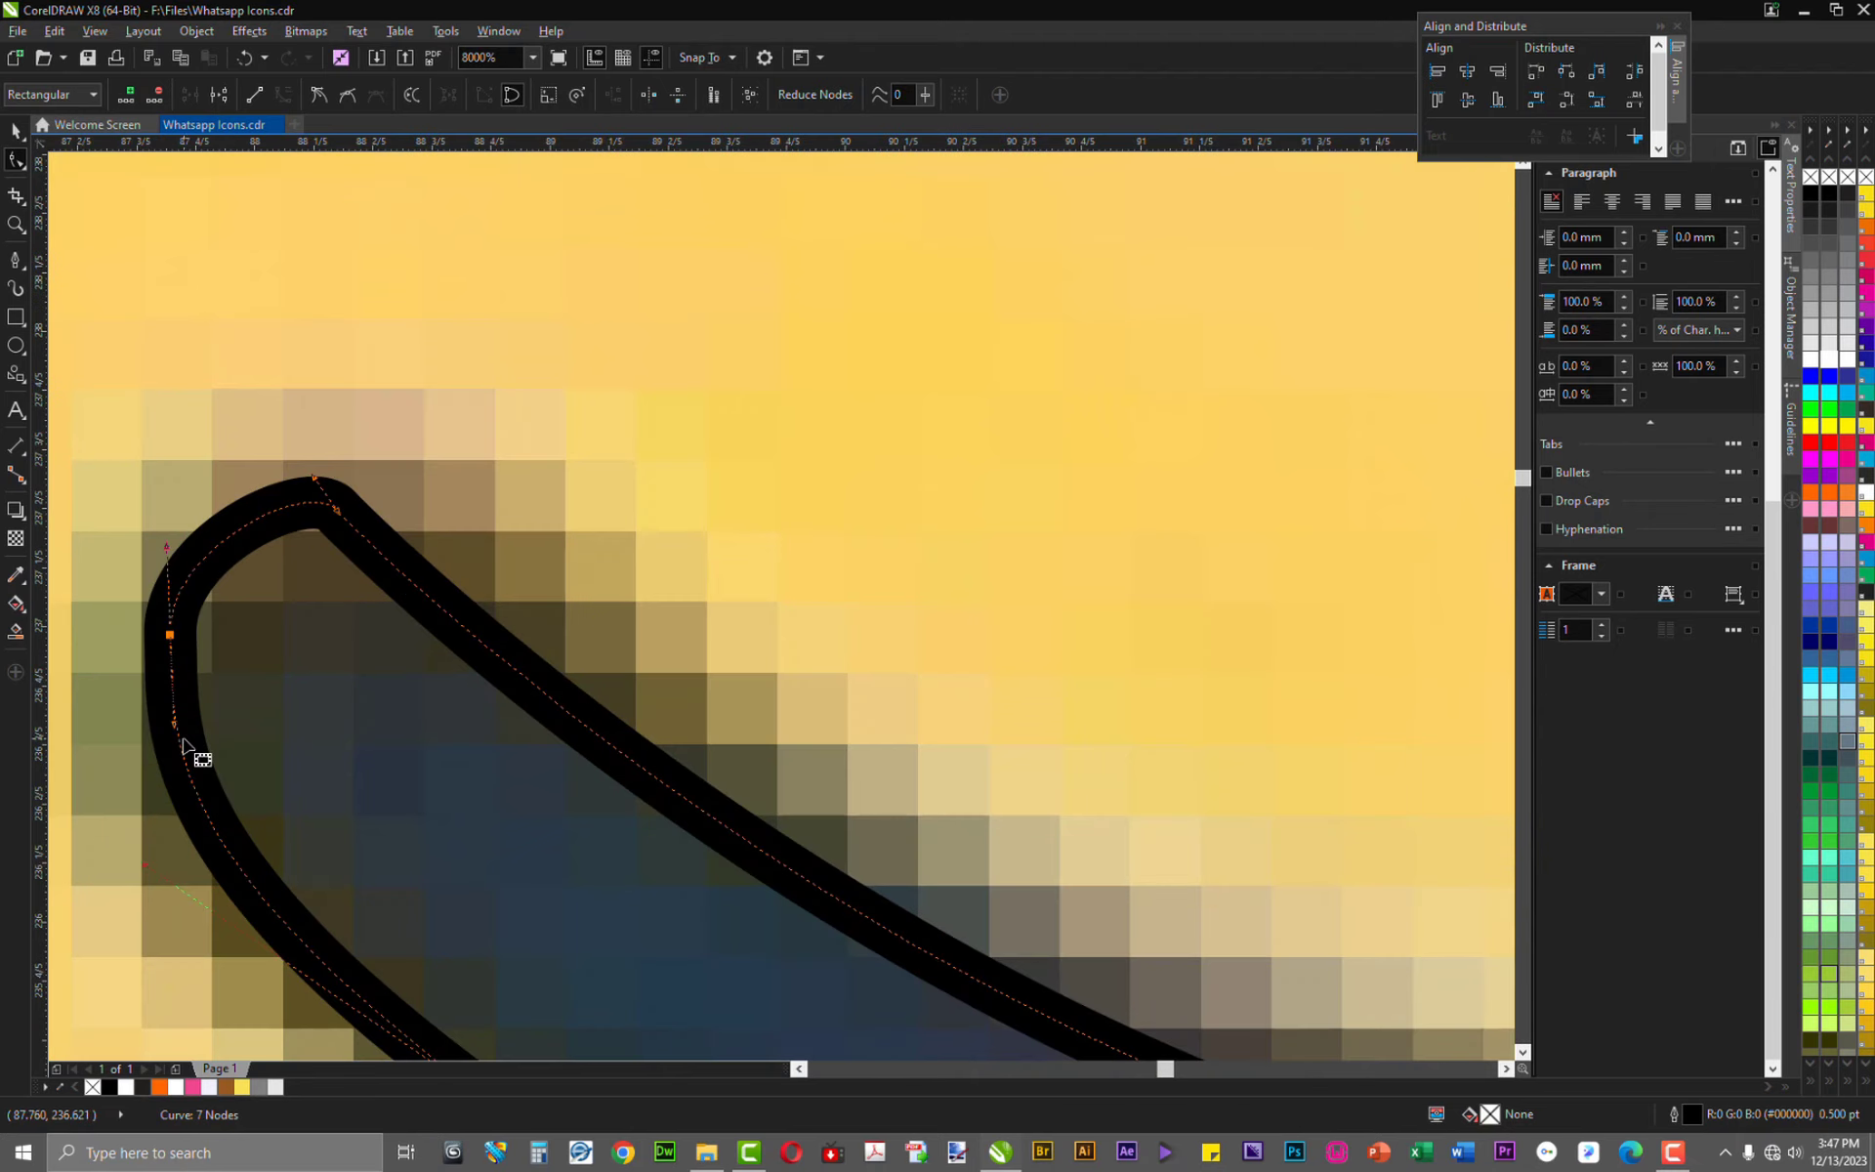
double_click(181, 755)
double_click(170, 635)
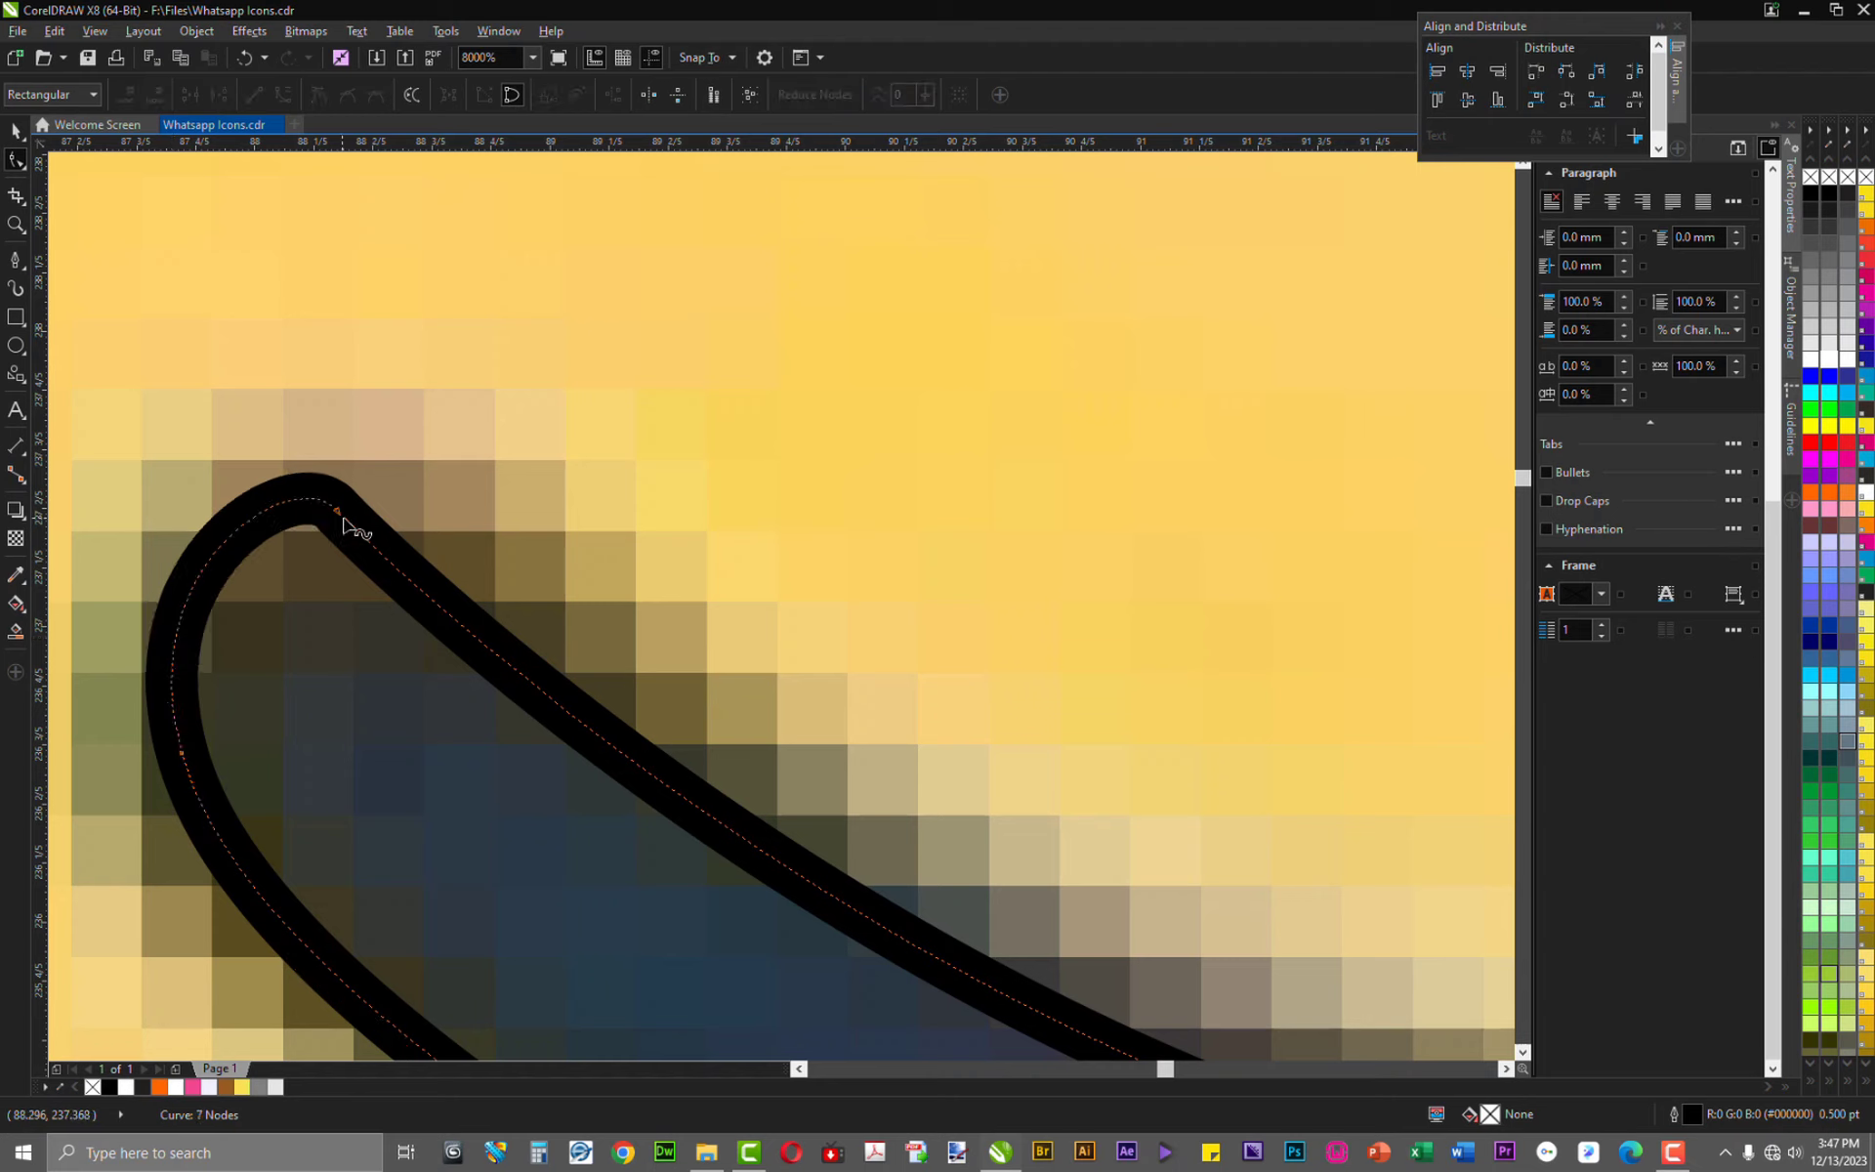
click(393, 567)
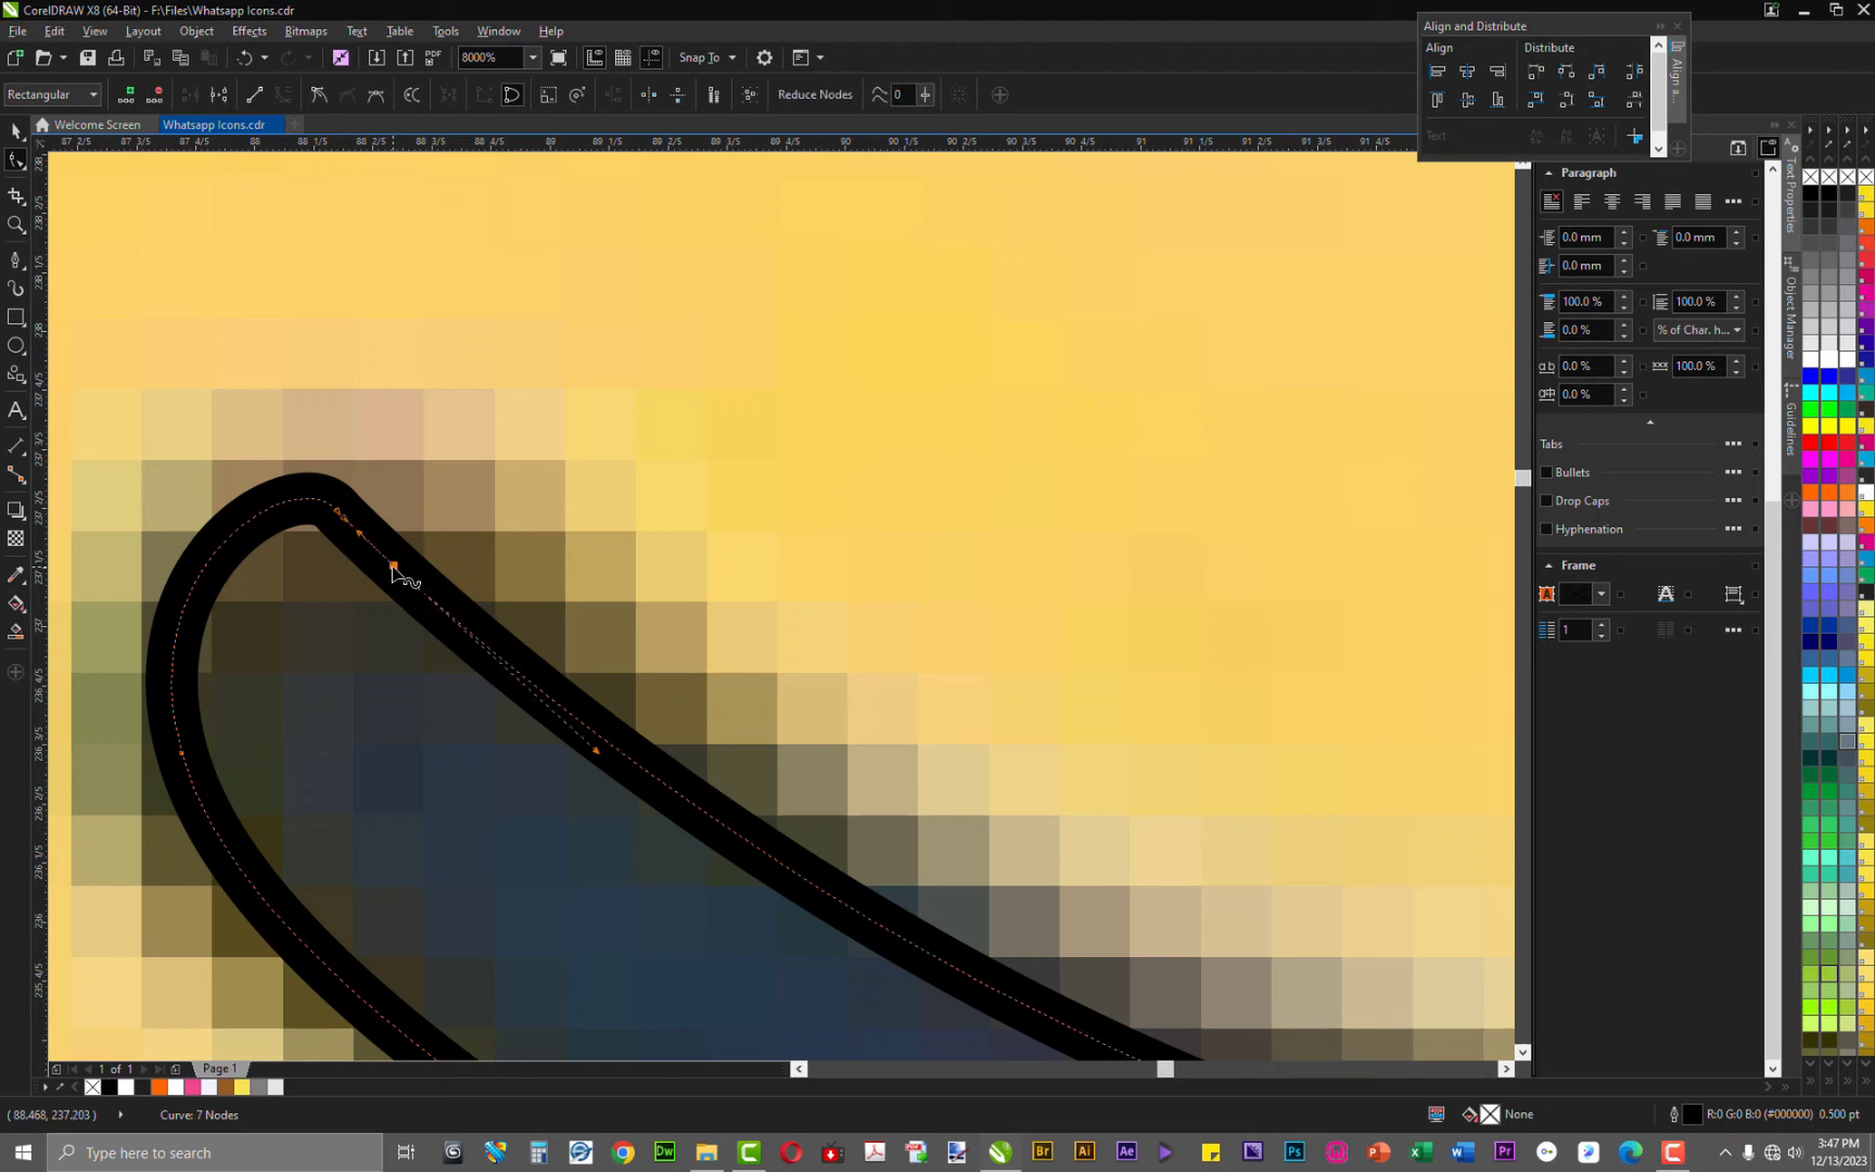
double_click(339, 513)
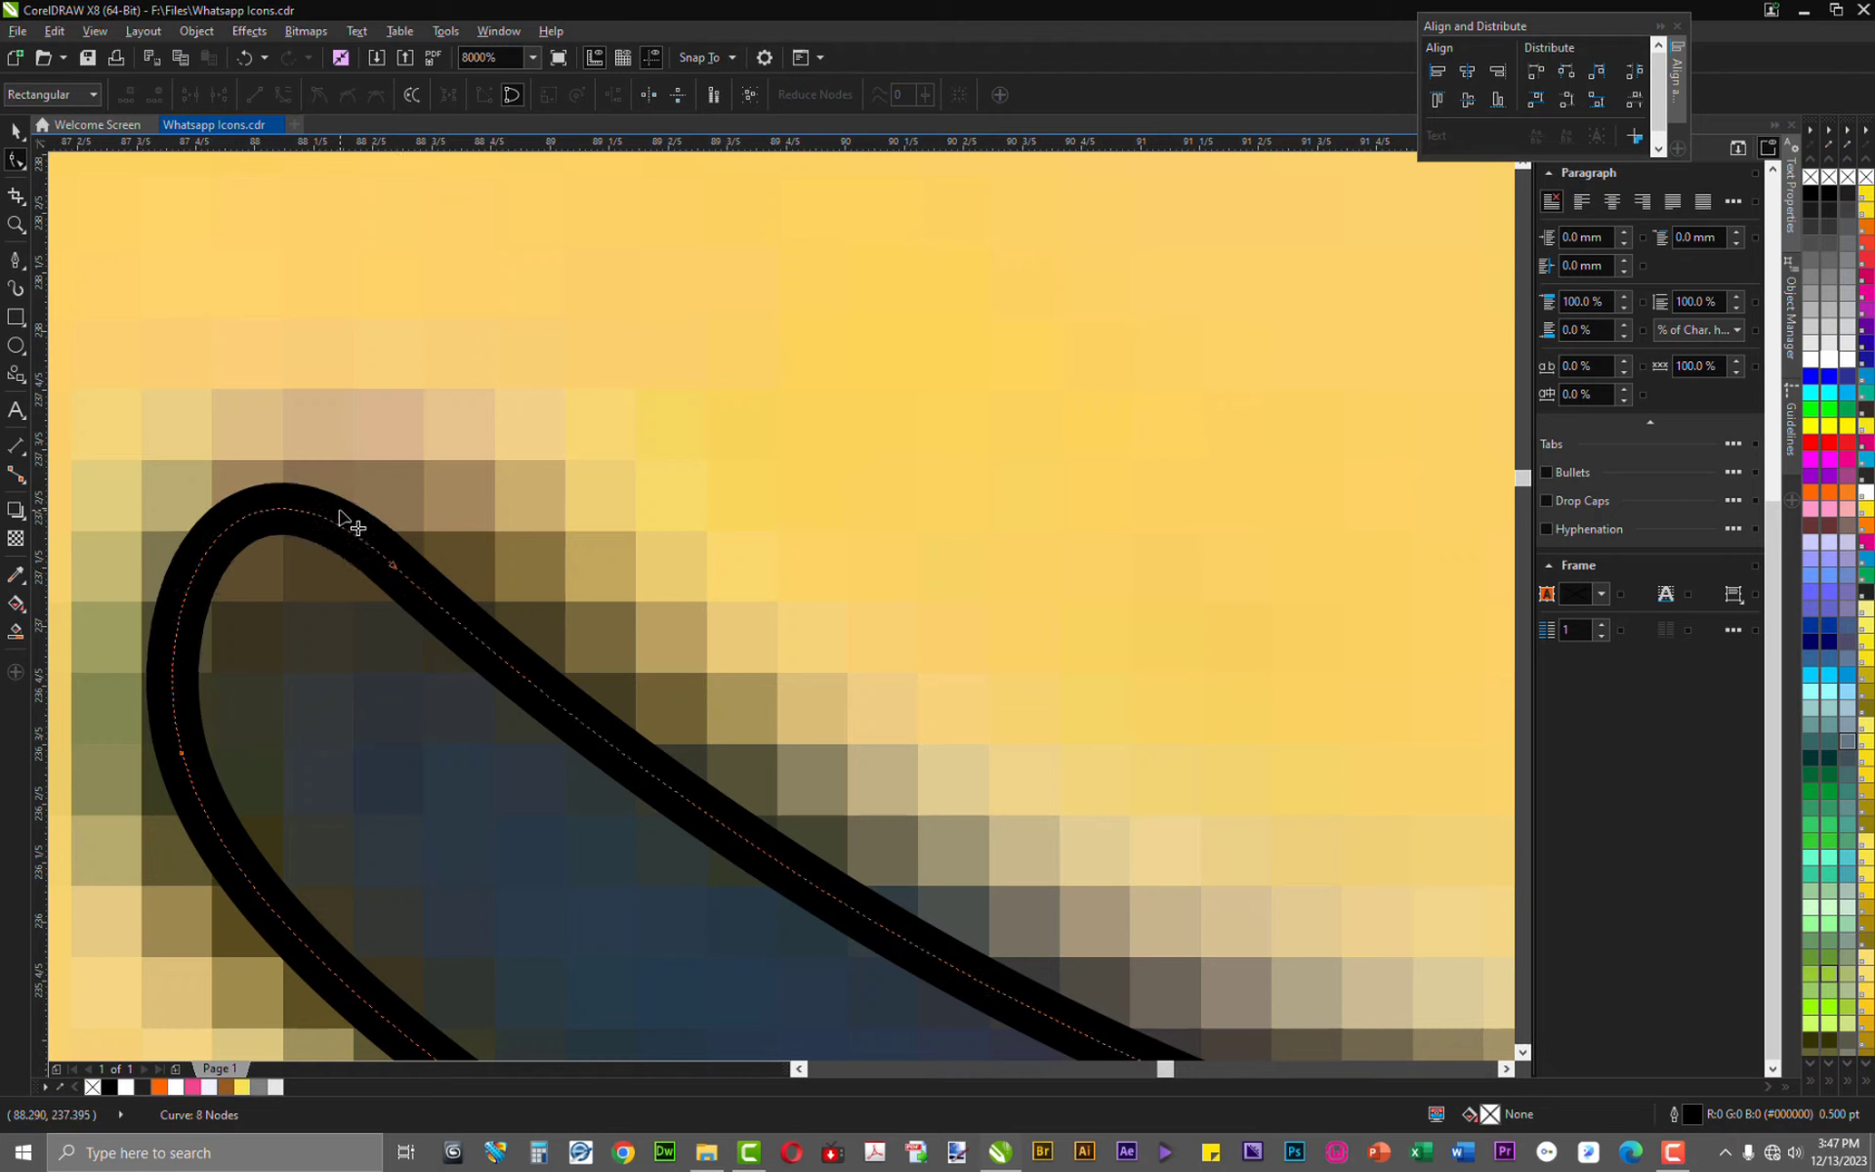
Shorten the curve handles on both sides of the smile's left tip so it forms an even, rounded end
click(181, 753)
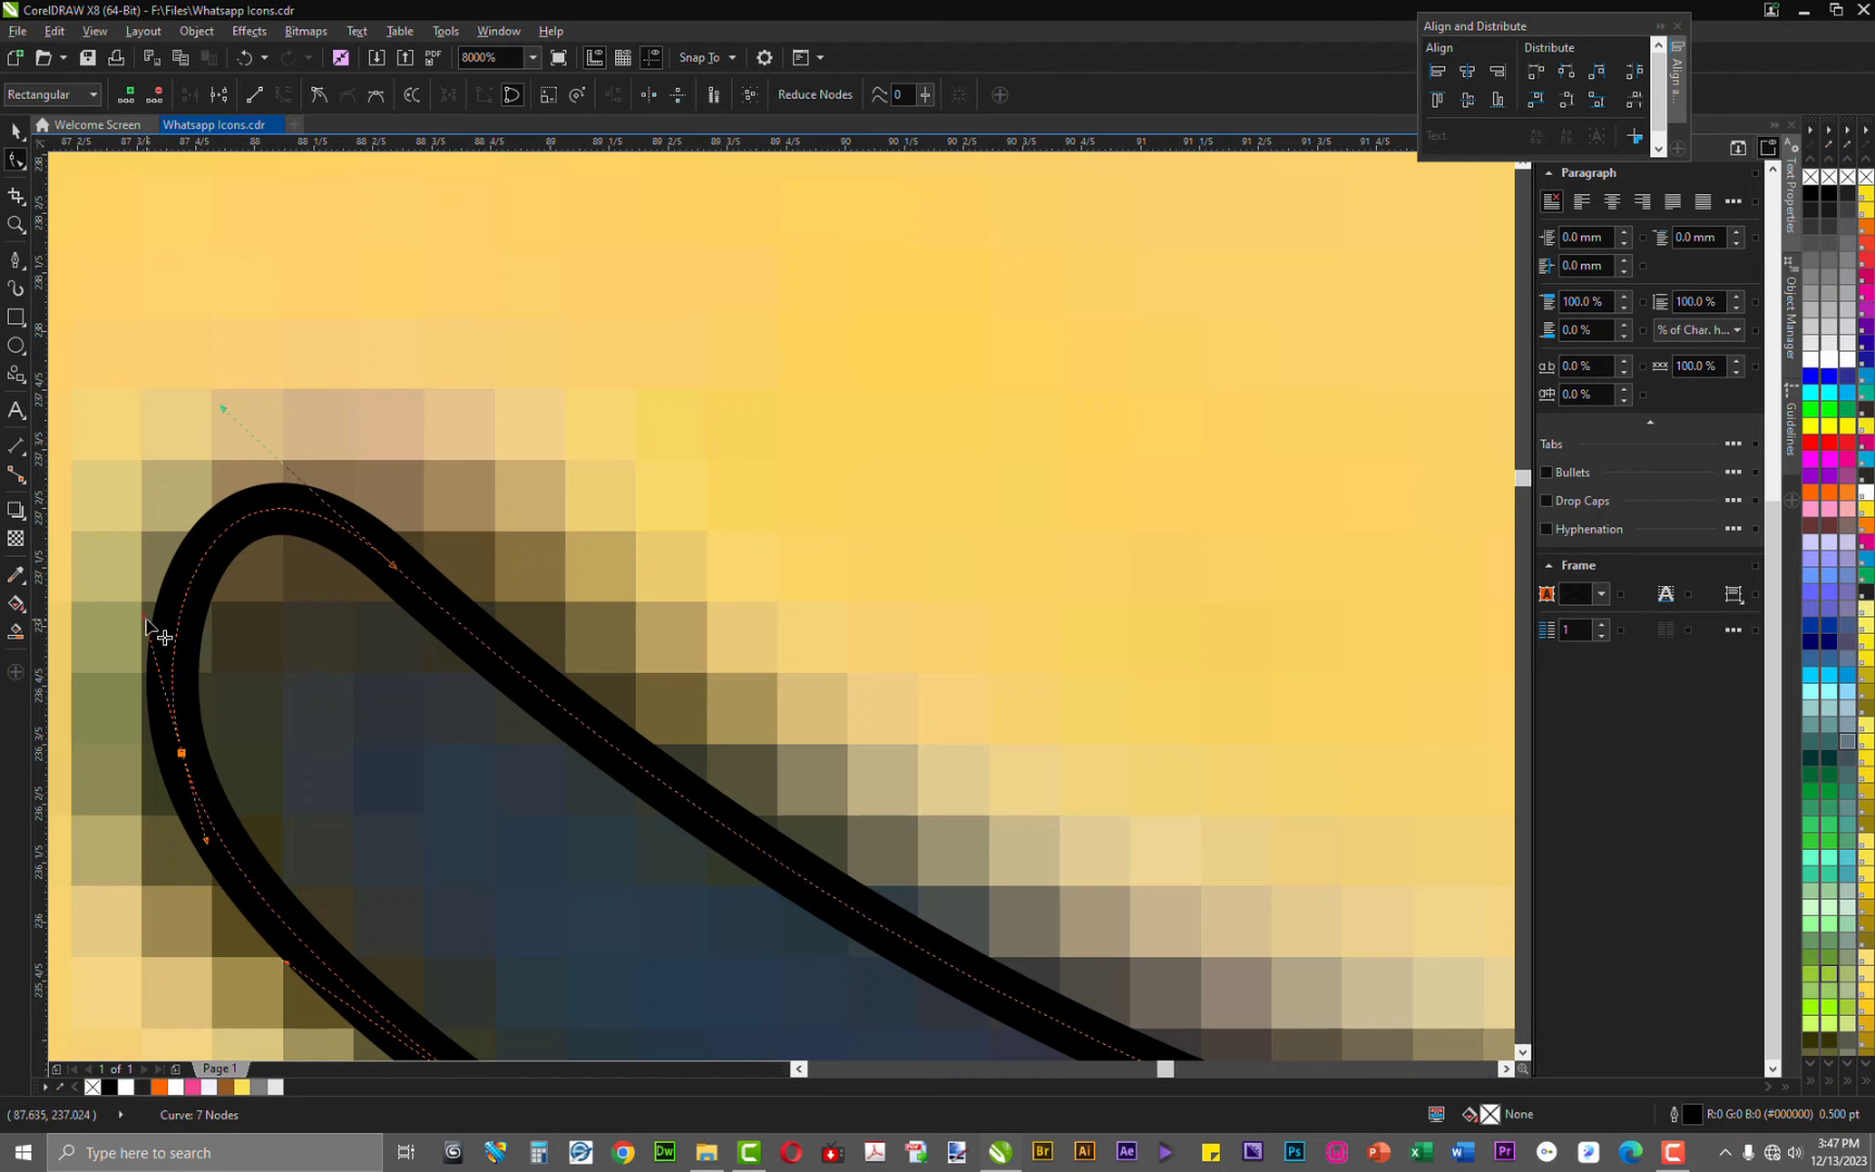
click(167, 657)
click(183, 754)
scroll(100, 652, up, 1)
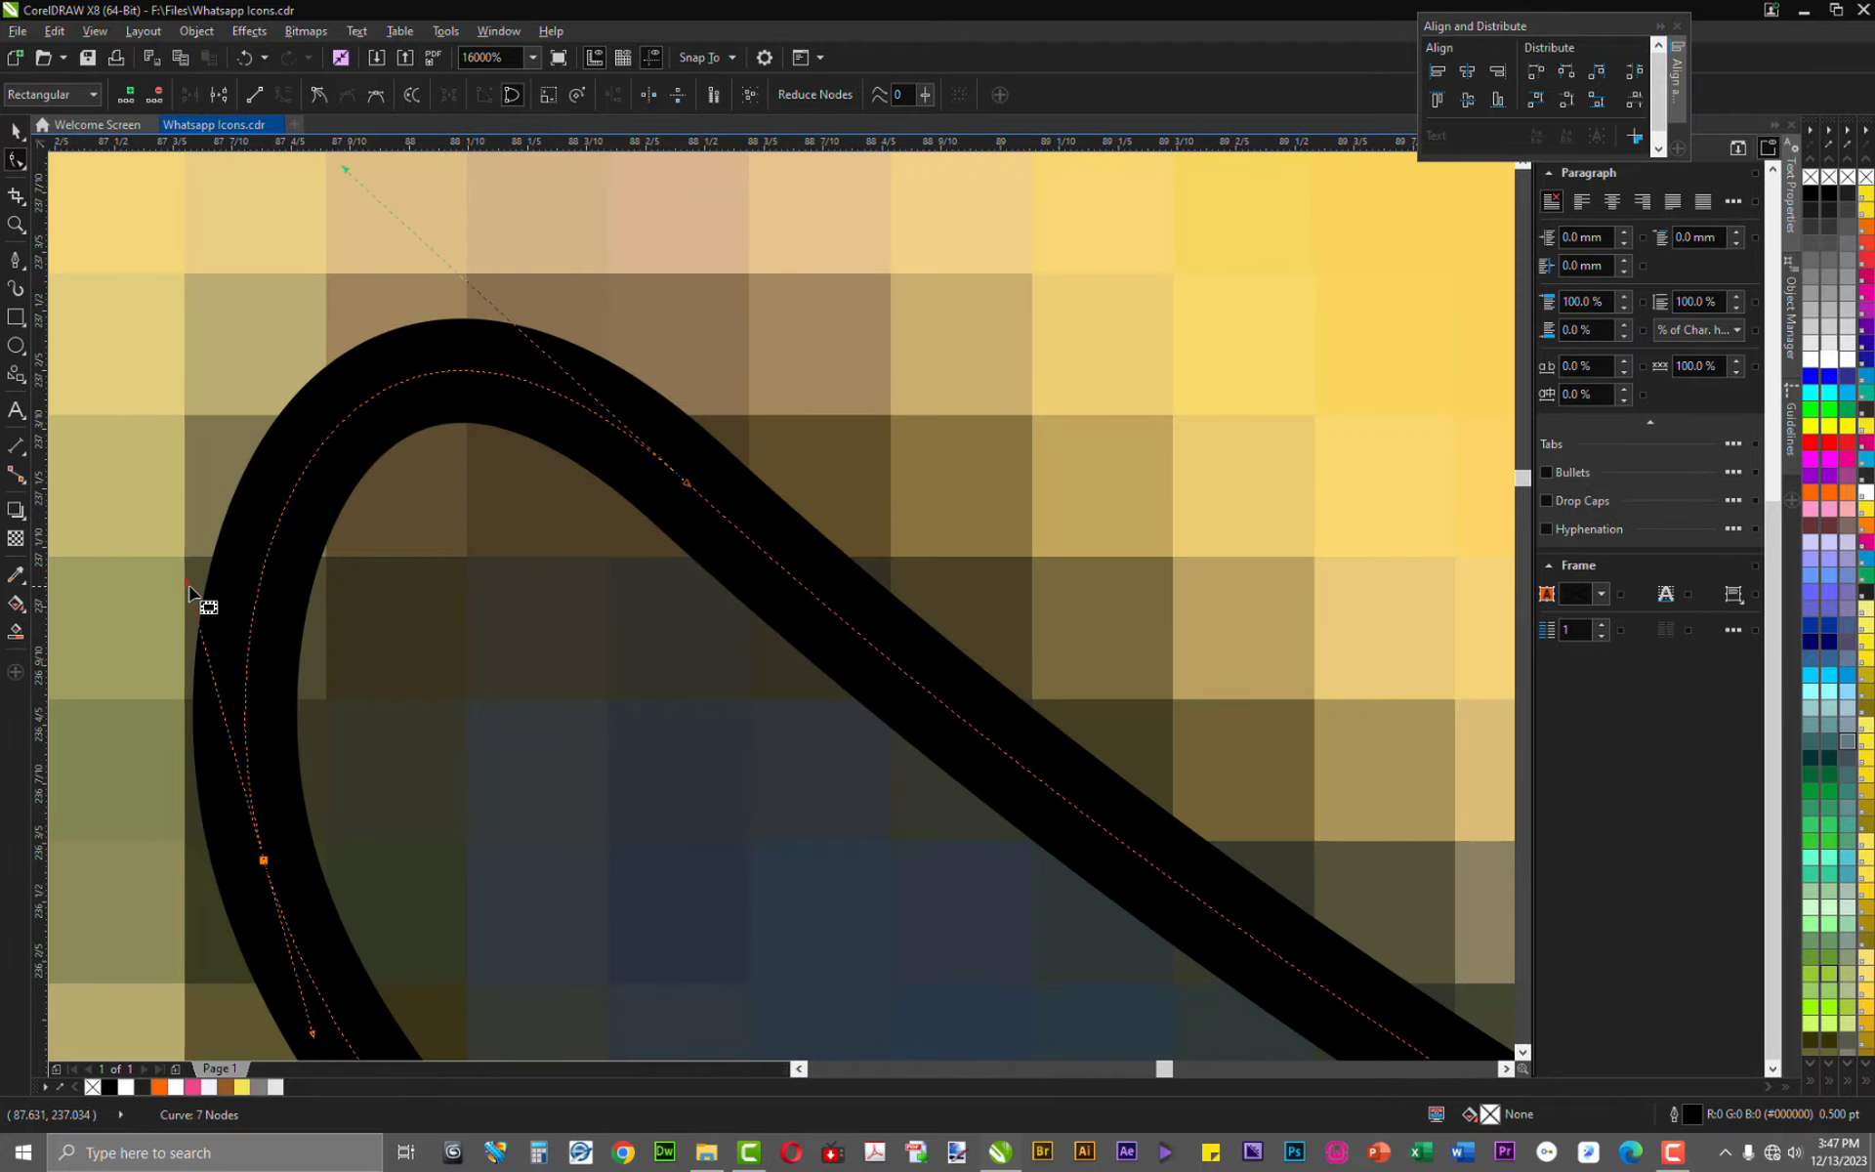
drag(188, 585, 195, 692)
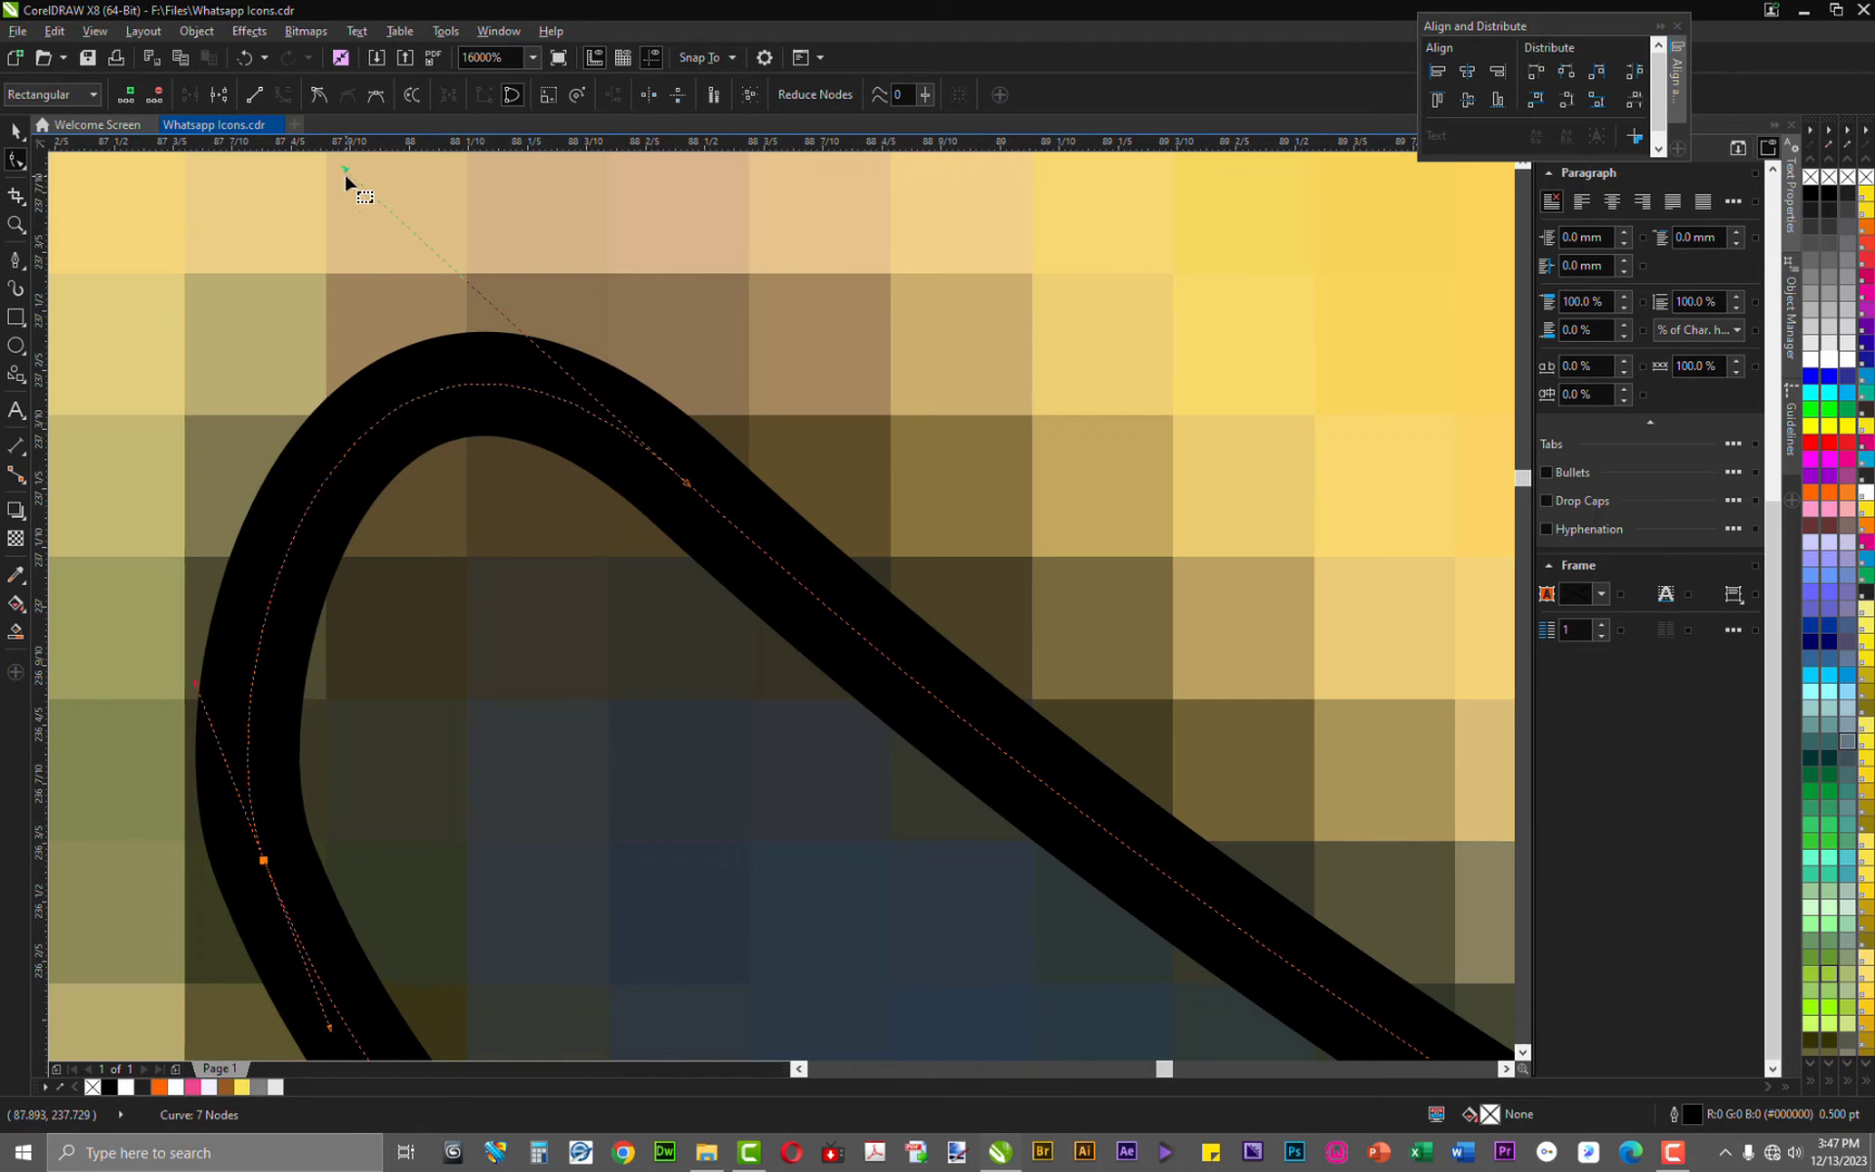
drag(342, 168, 390, 247)
scroll(247, 475, down, 2)
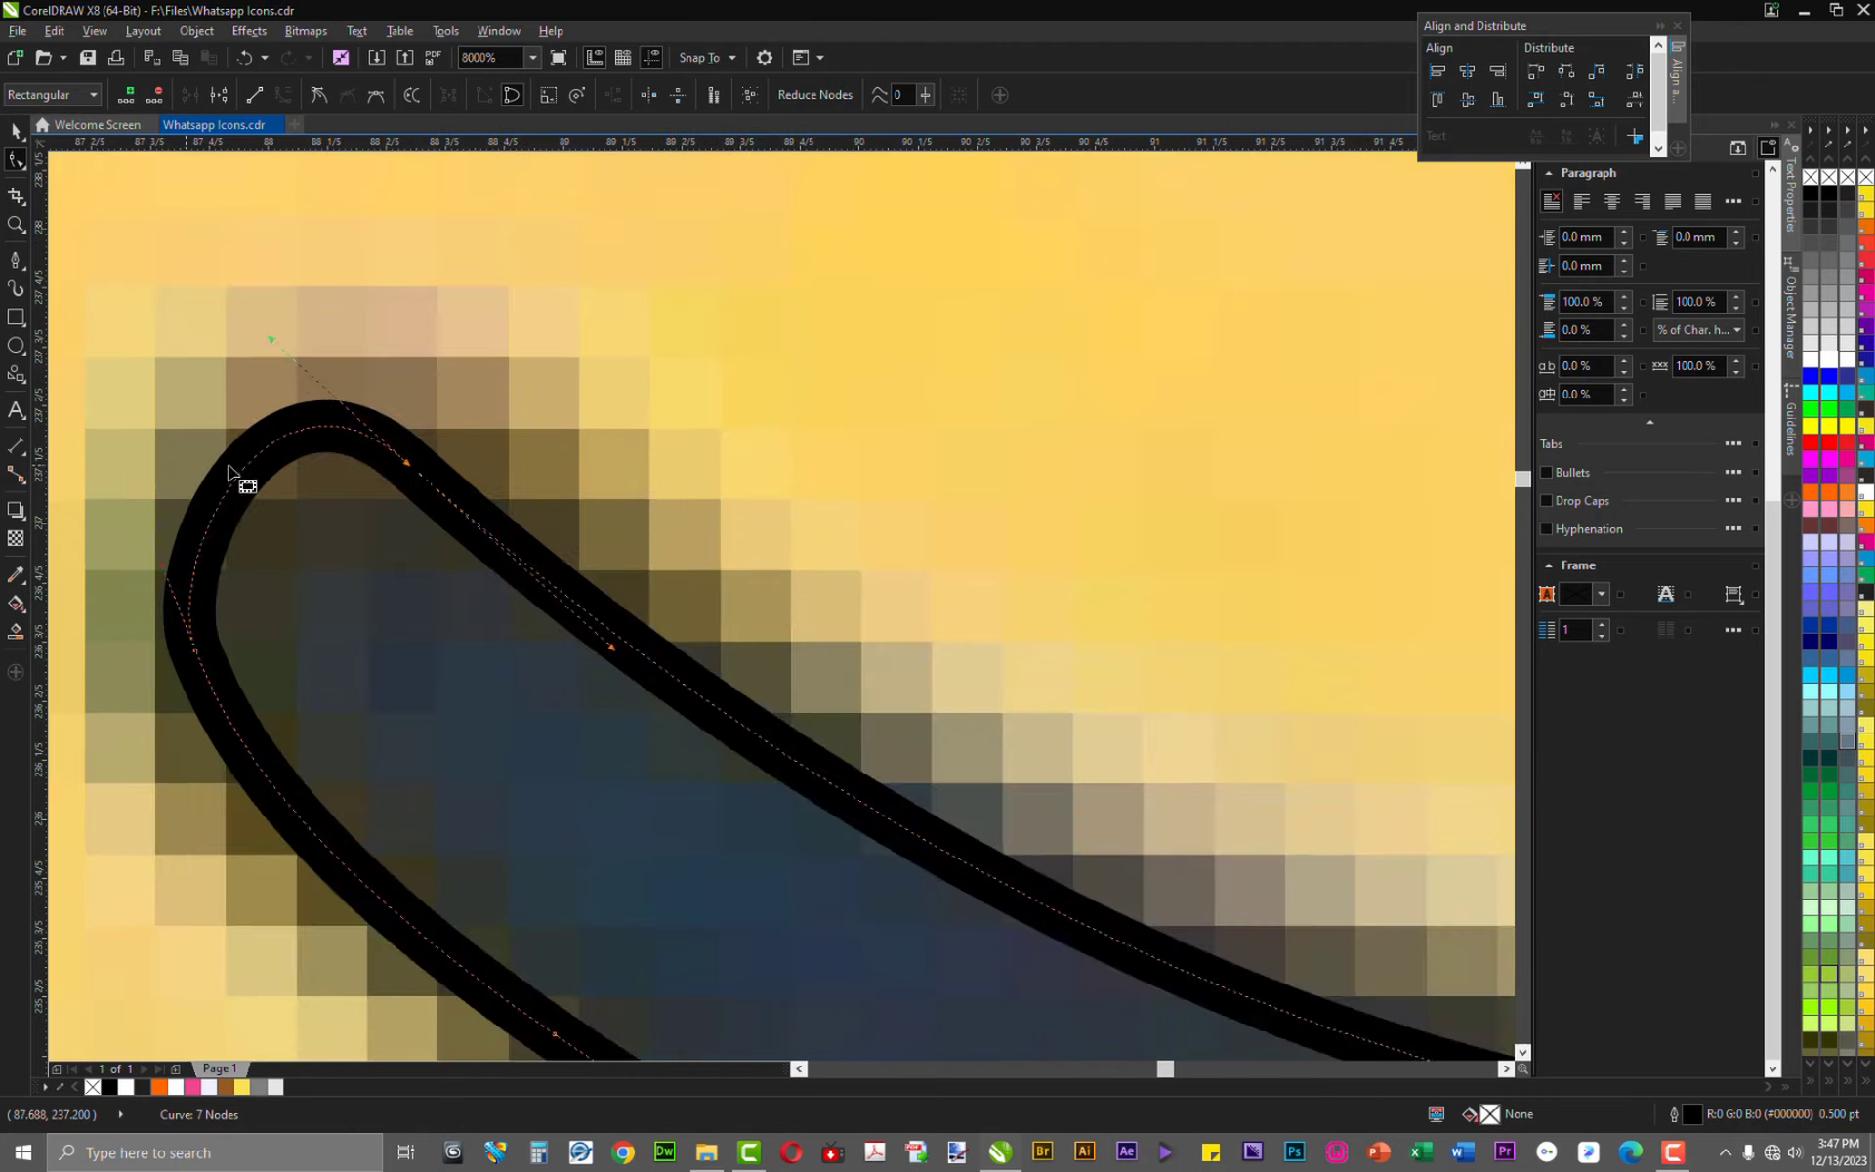
scroll(247, 474, down, 1)
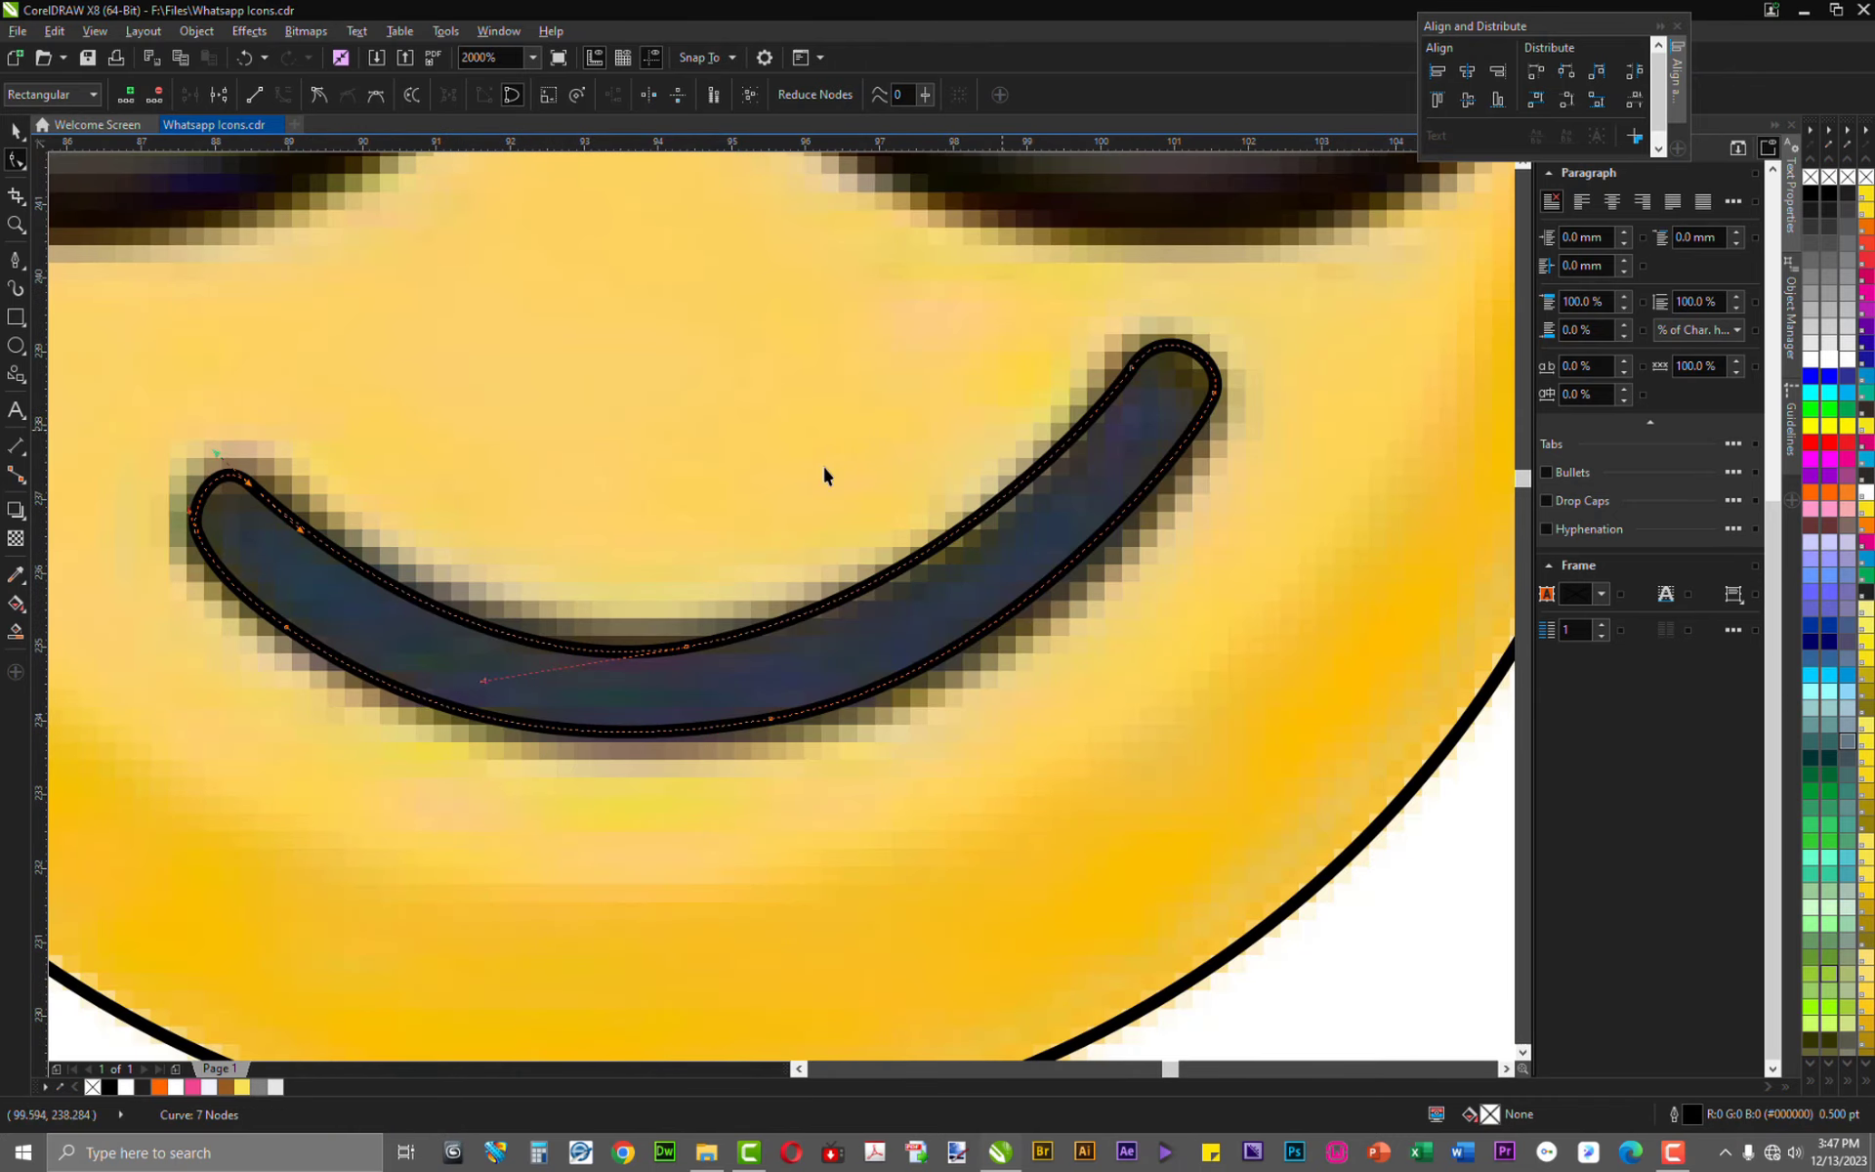
Reselect the smile outline and shift the middle node of its upper edge about 0.4 mm right and slightly up
key(space)
click(502, 824)
scroll(897, 610, down, 1)
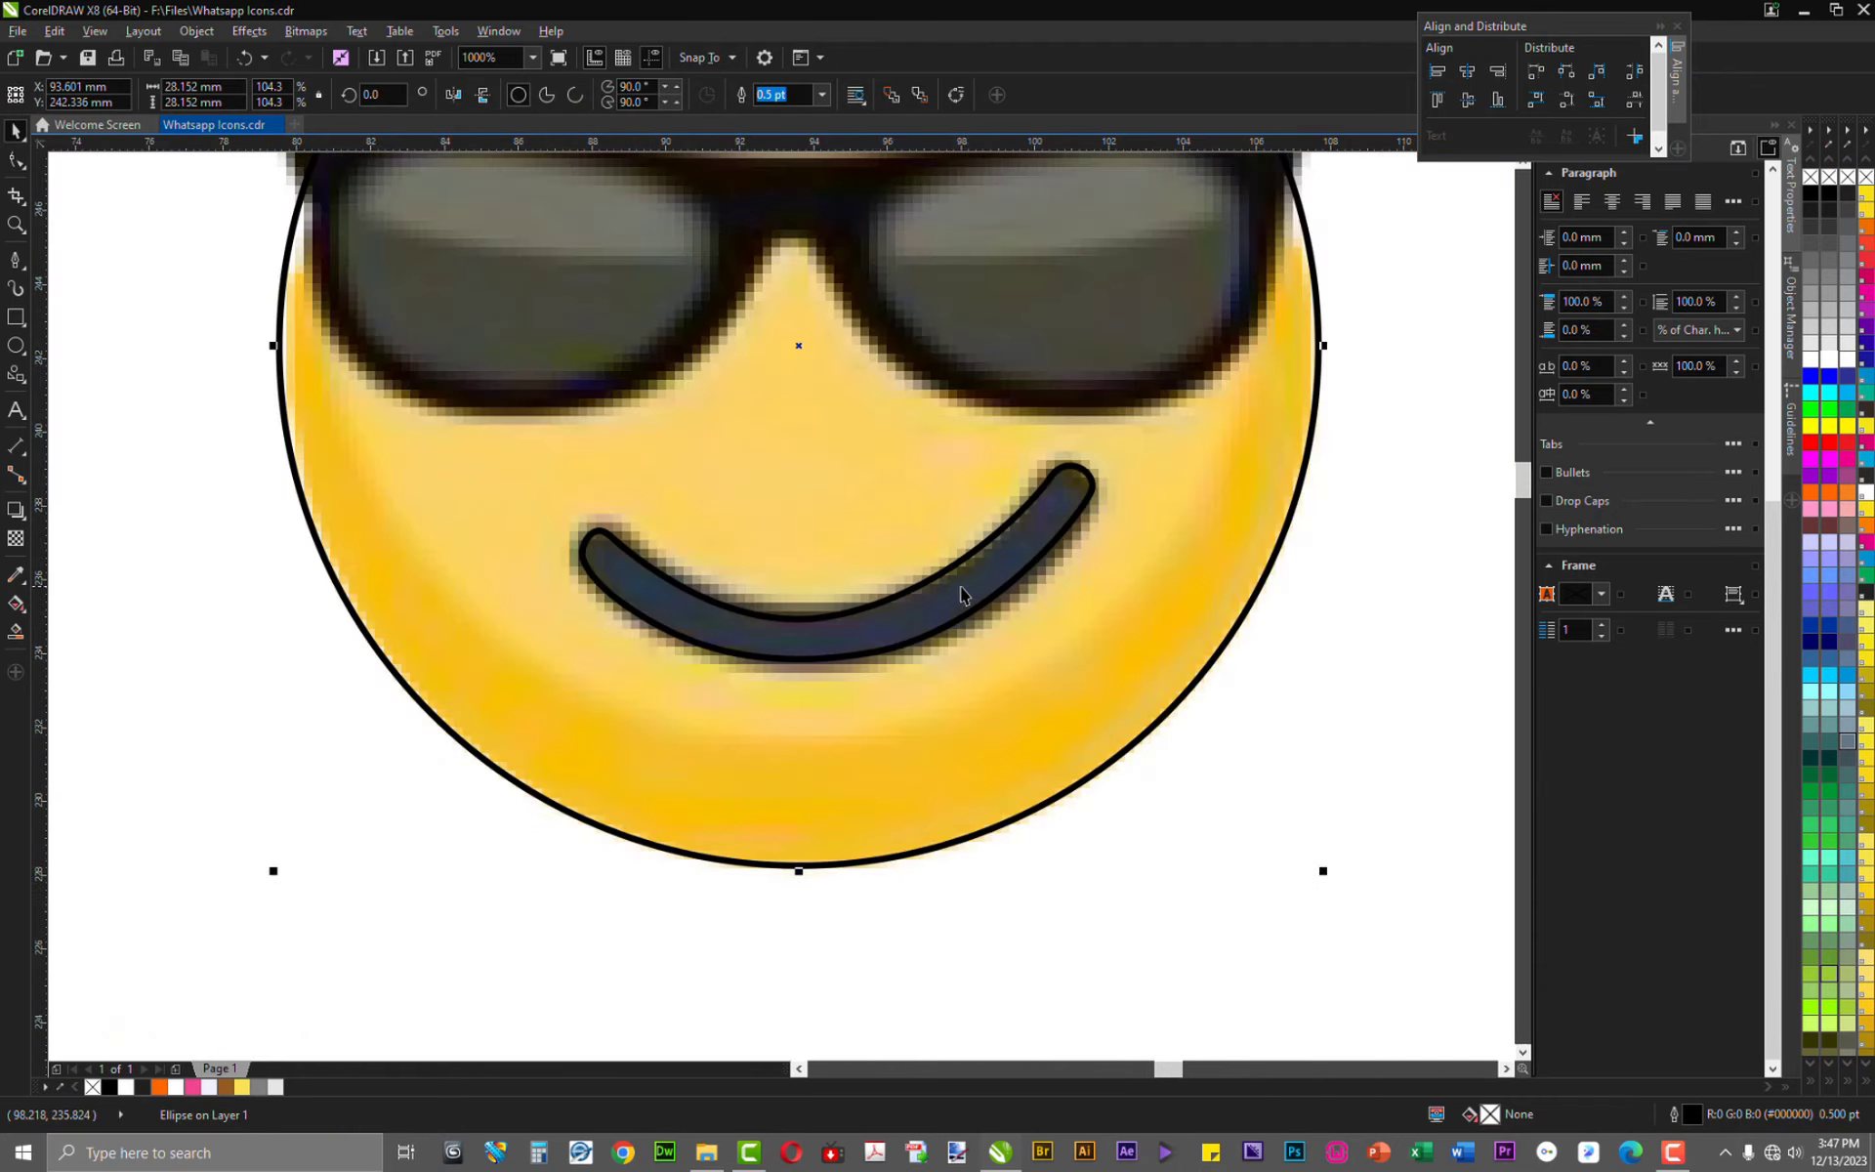
scroll(927, 582, up, 1)
click(775, 651)
key(space)
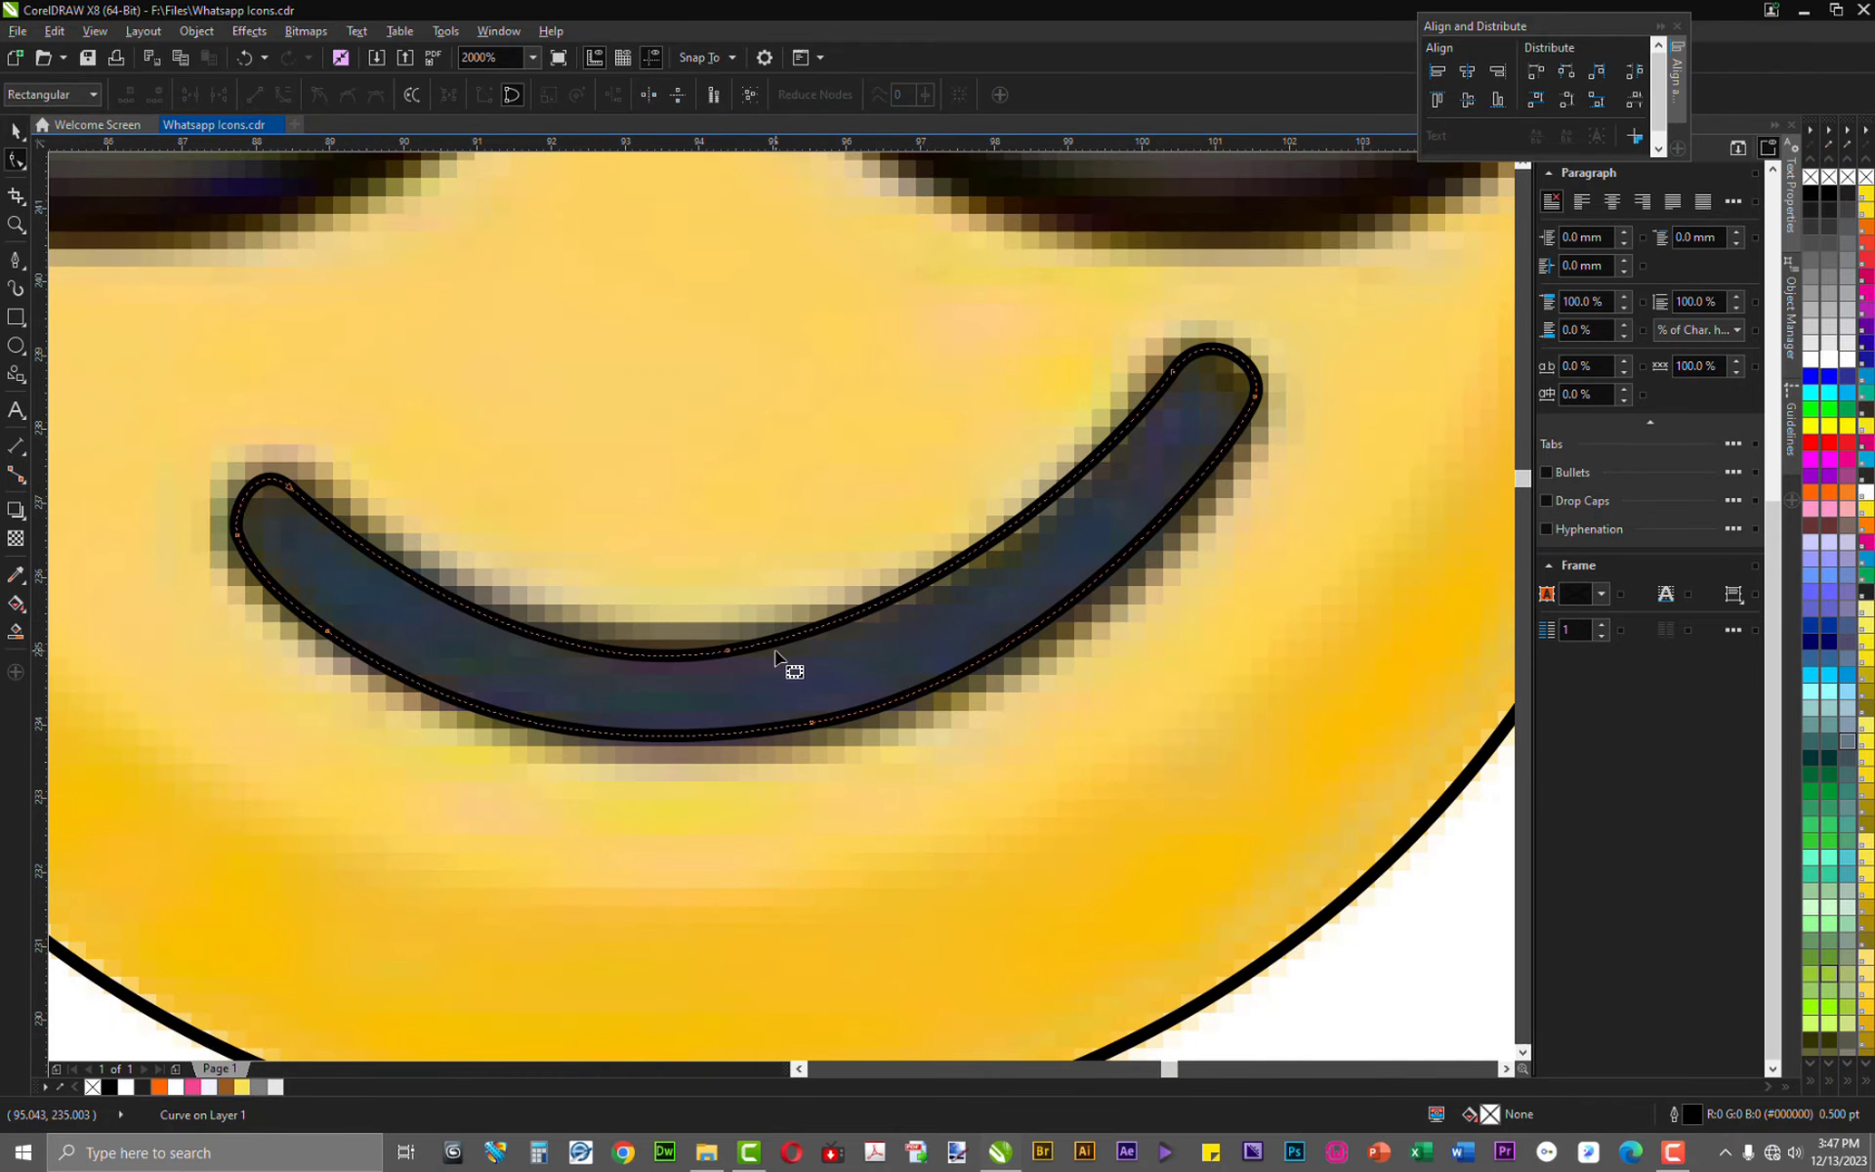
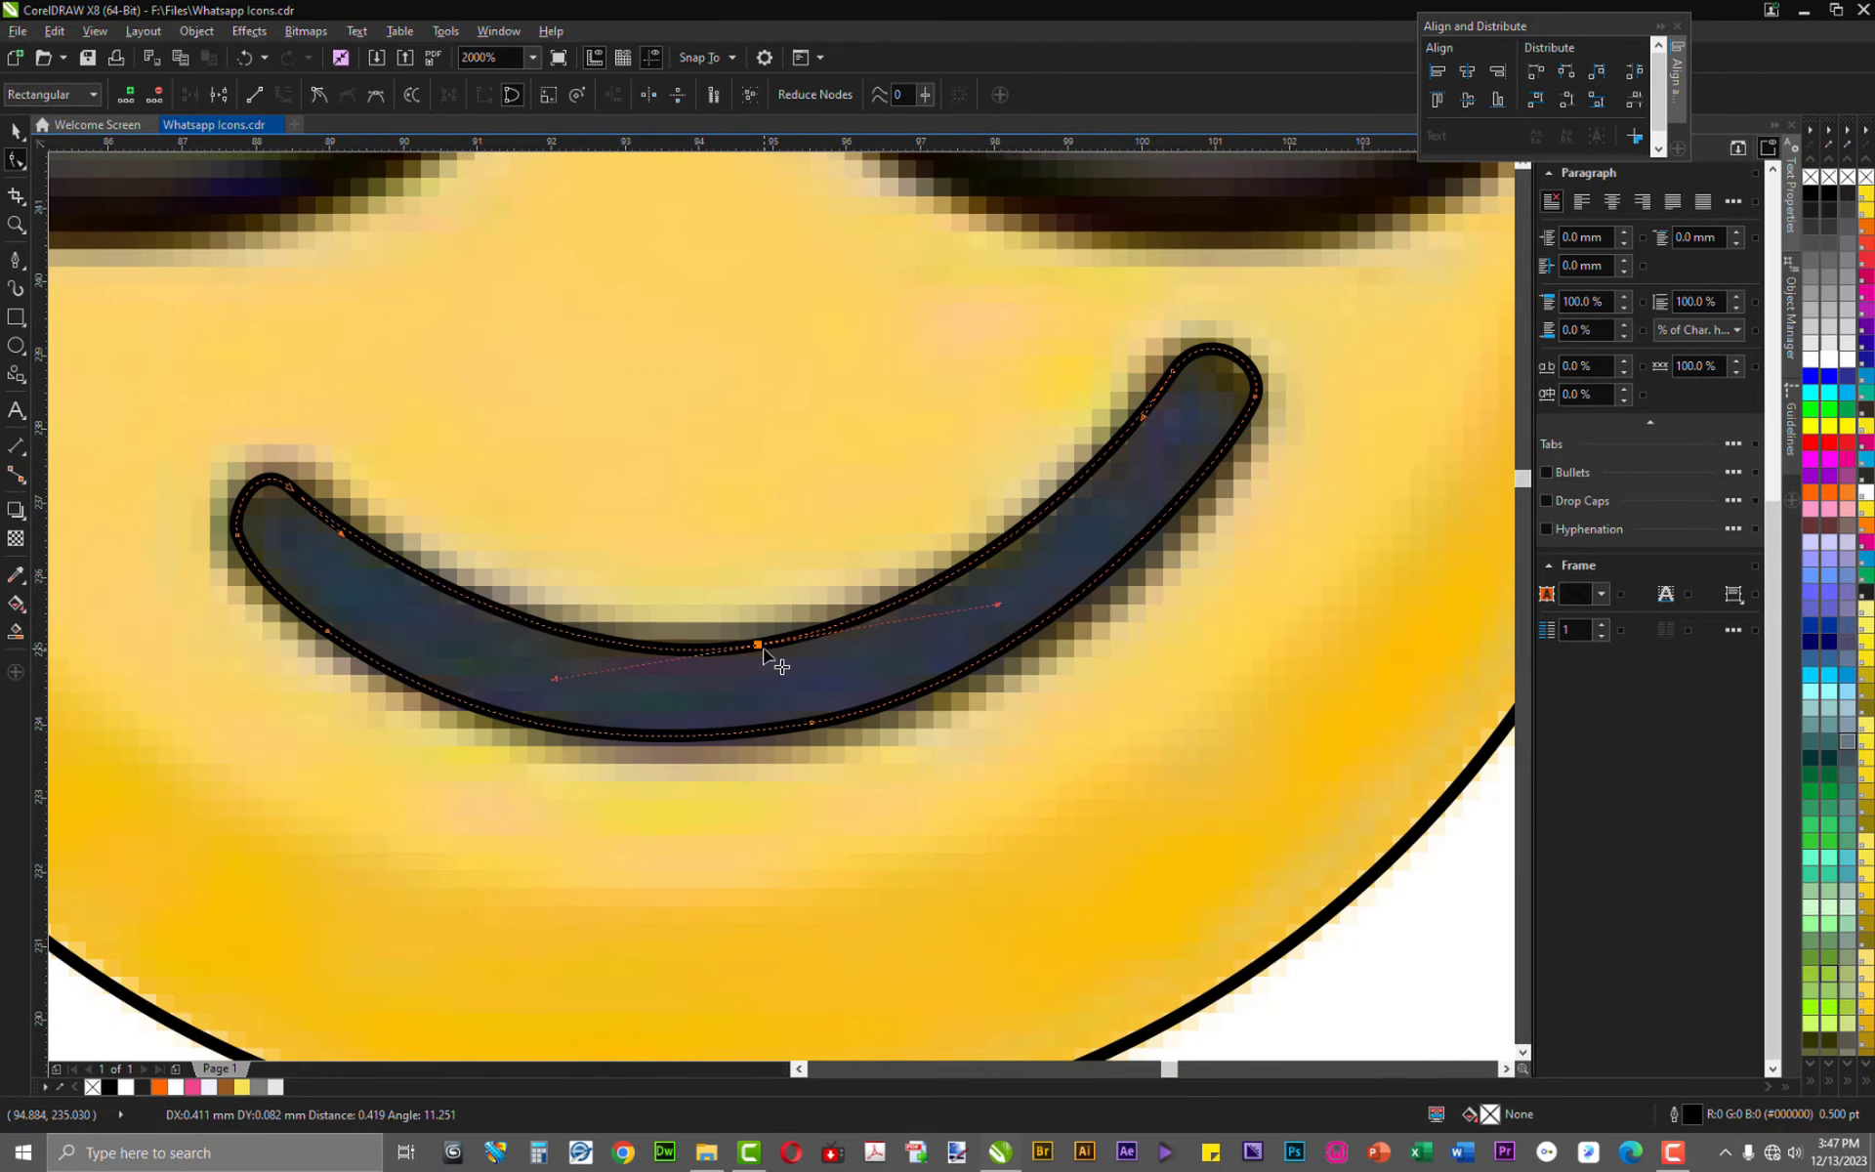
key(space)
click(829, 668)
scroll(829, 668, down, 5)
scroll(714, 510, up, 2)
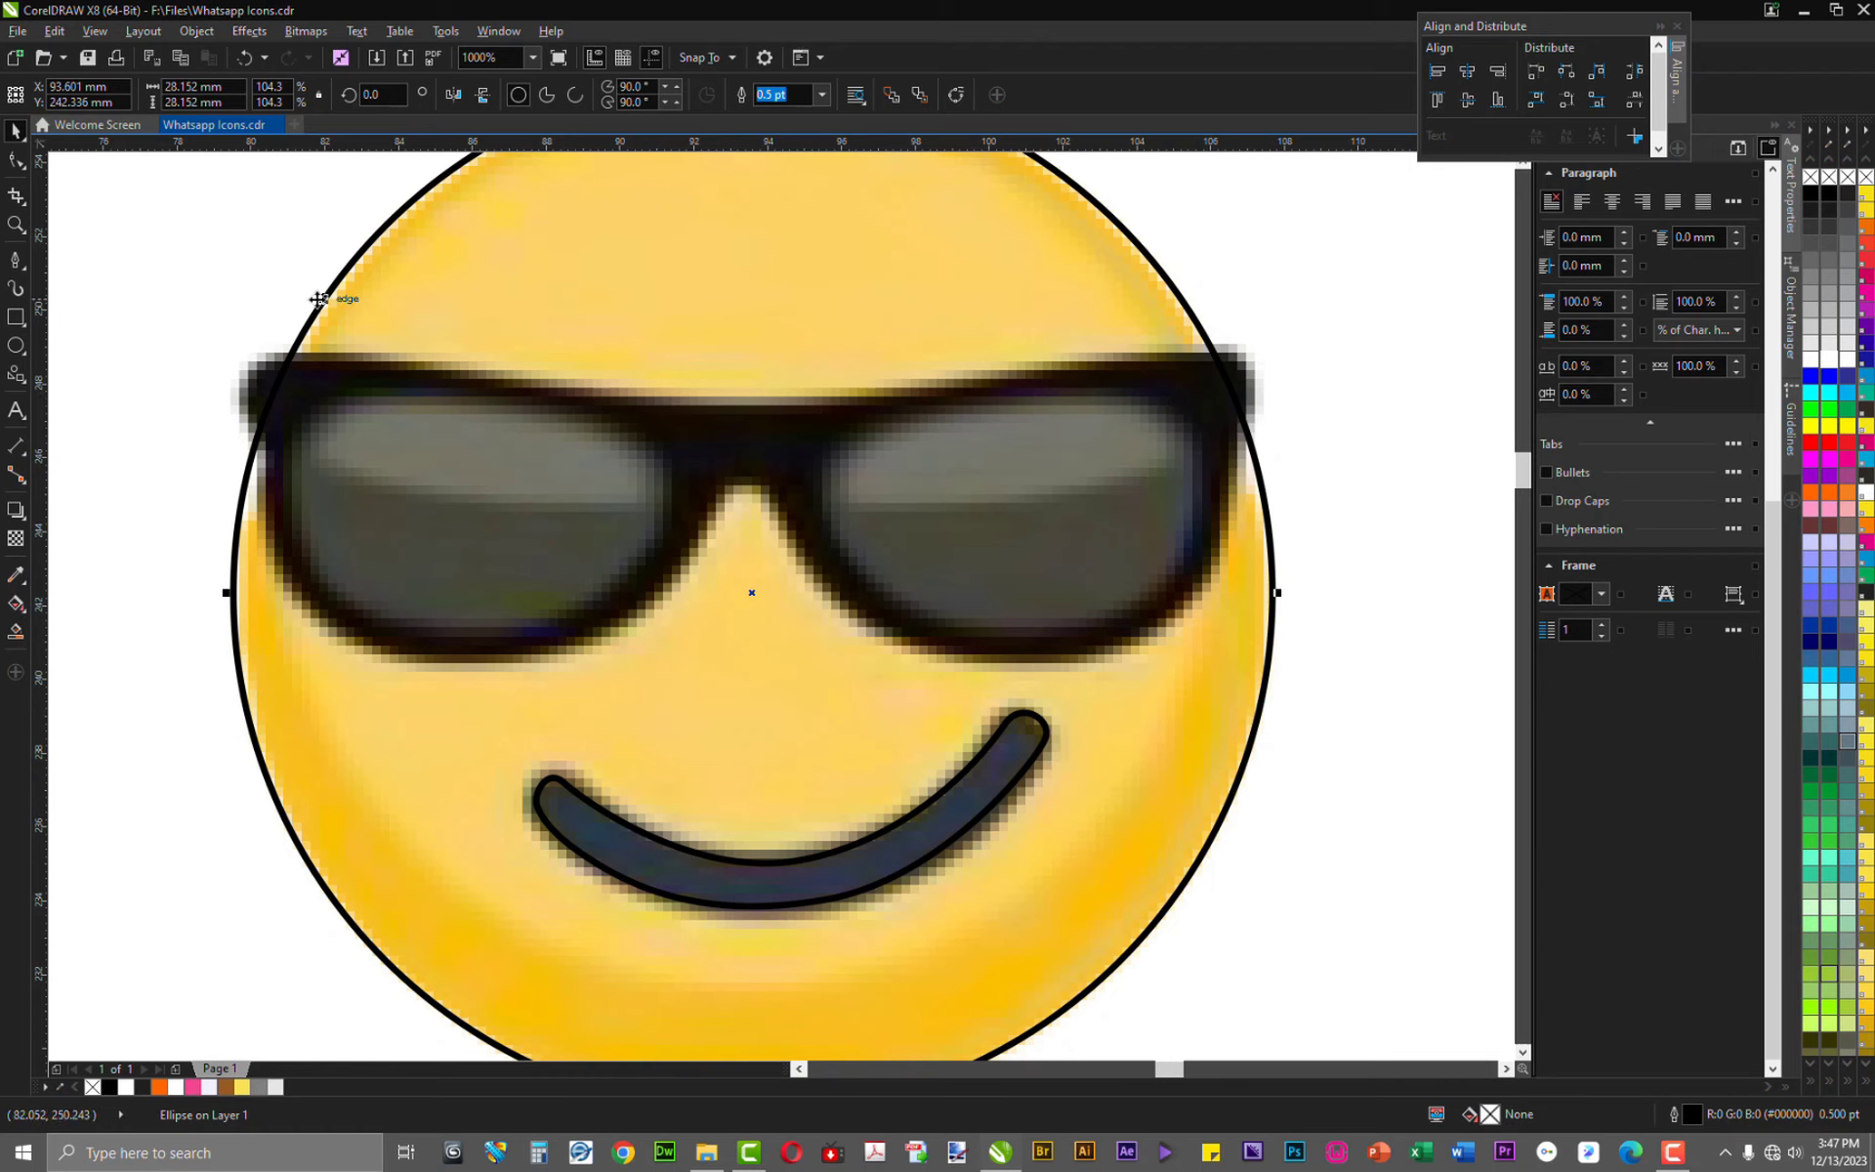
click(214, 295)
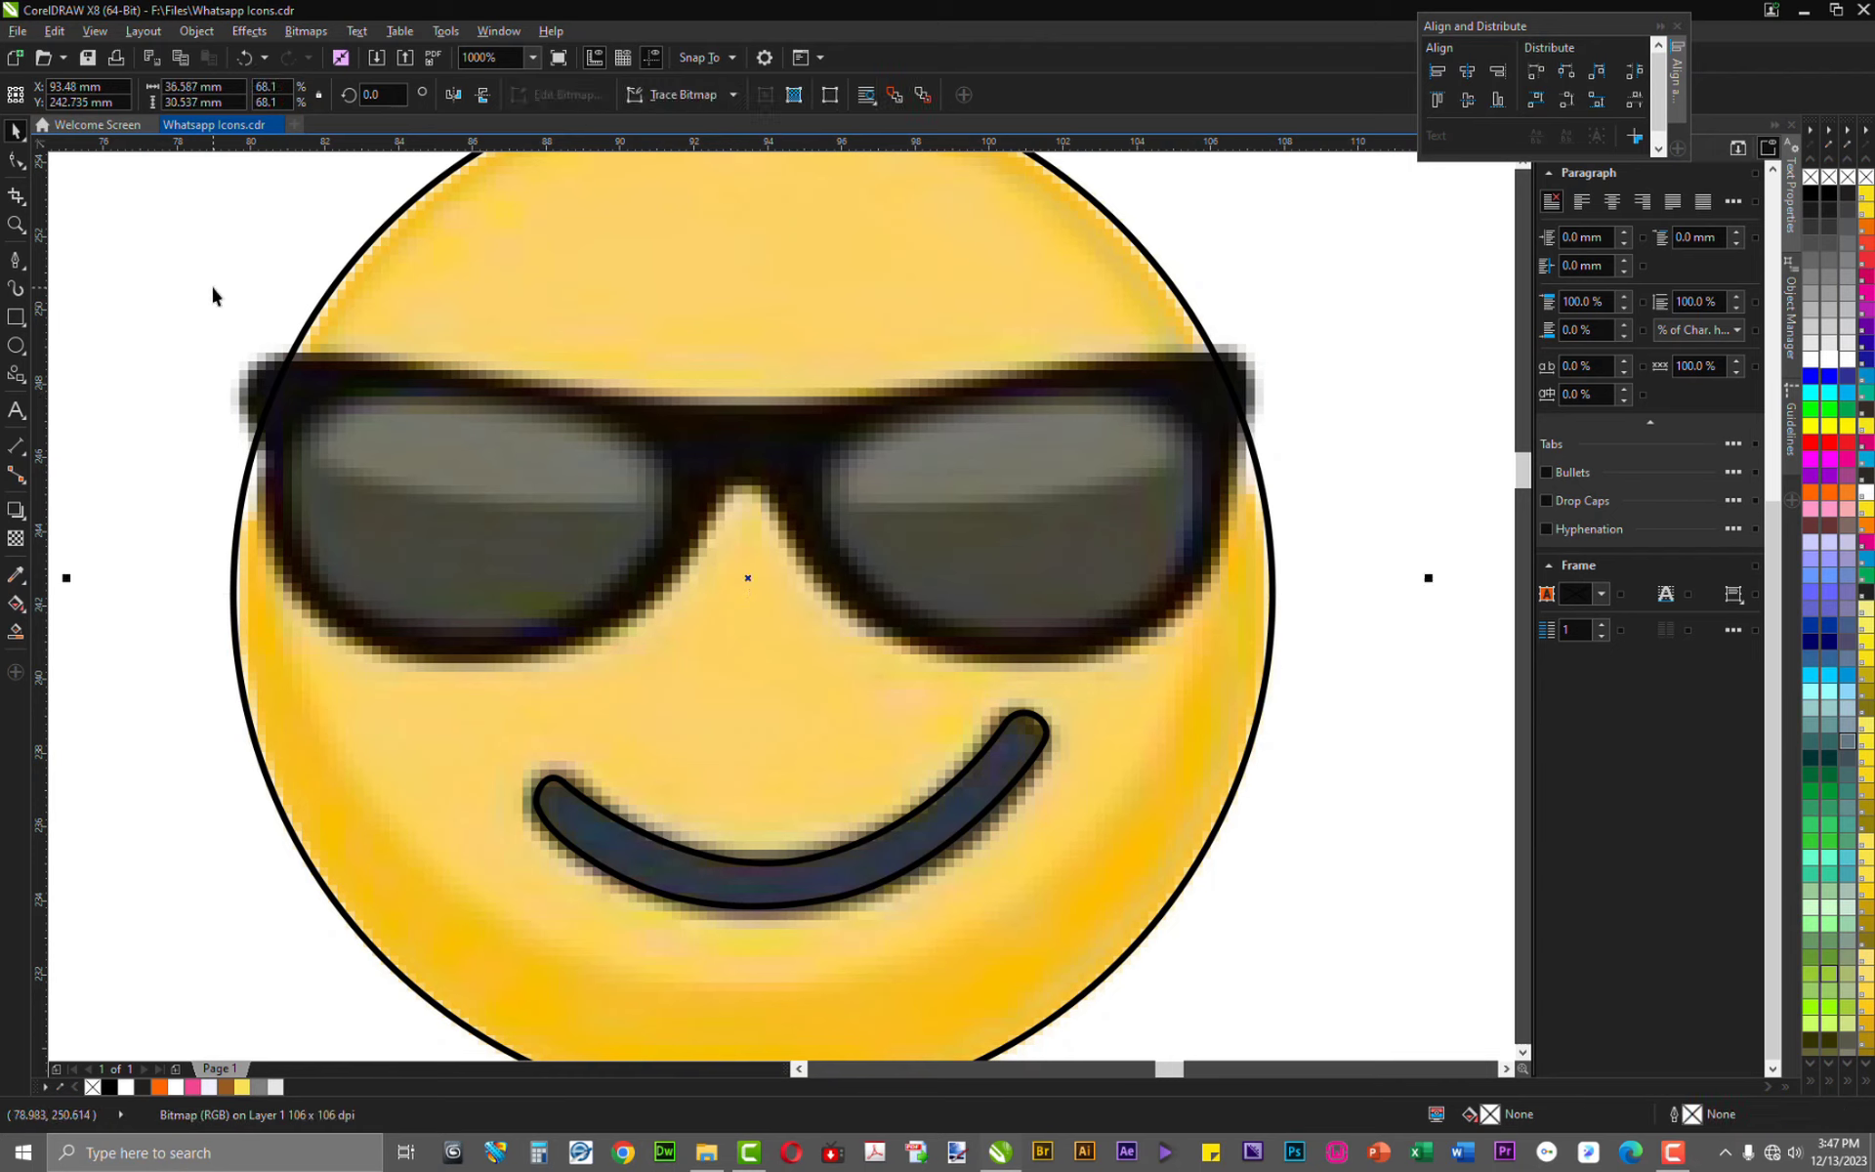
click(16, 260)
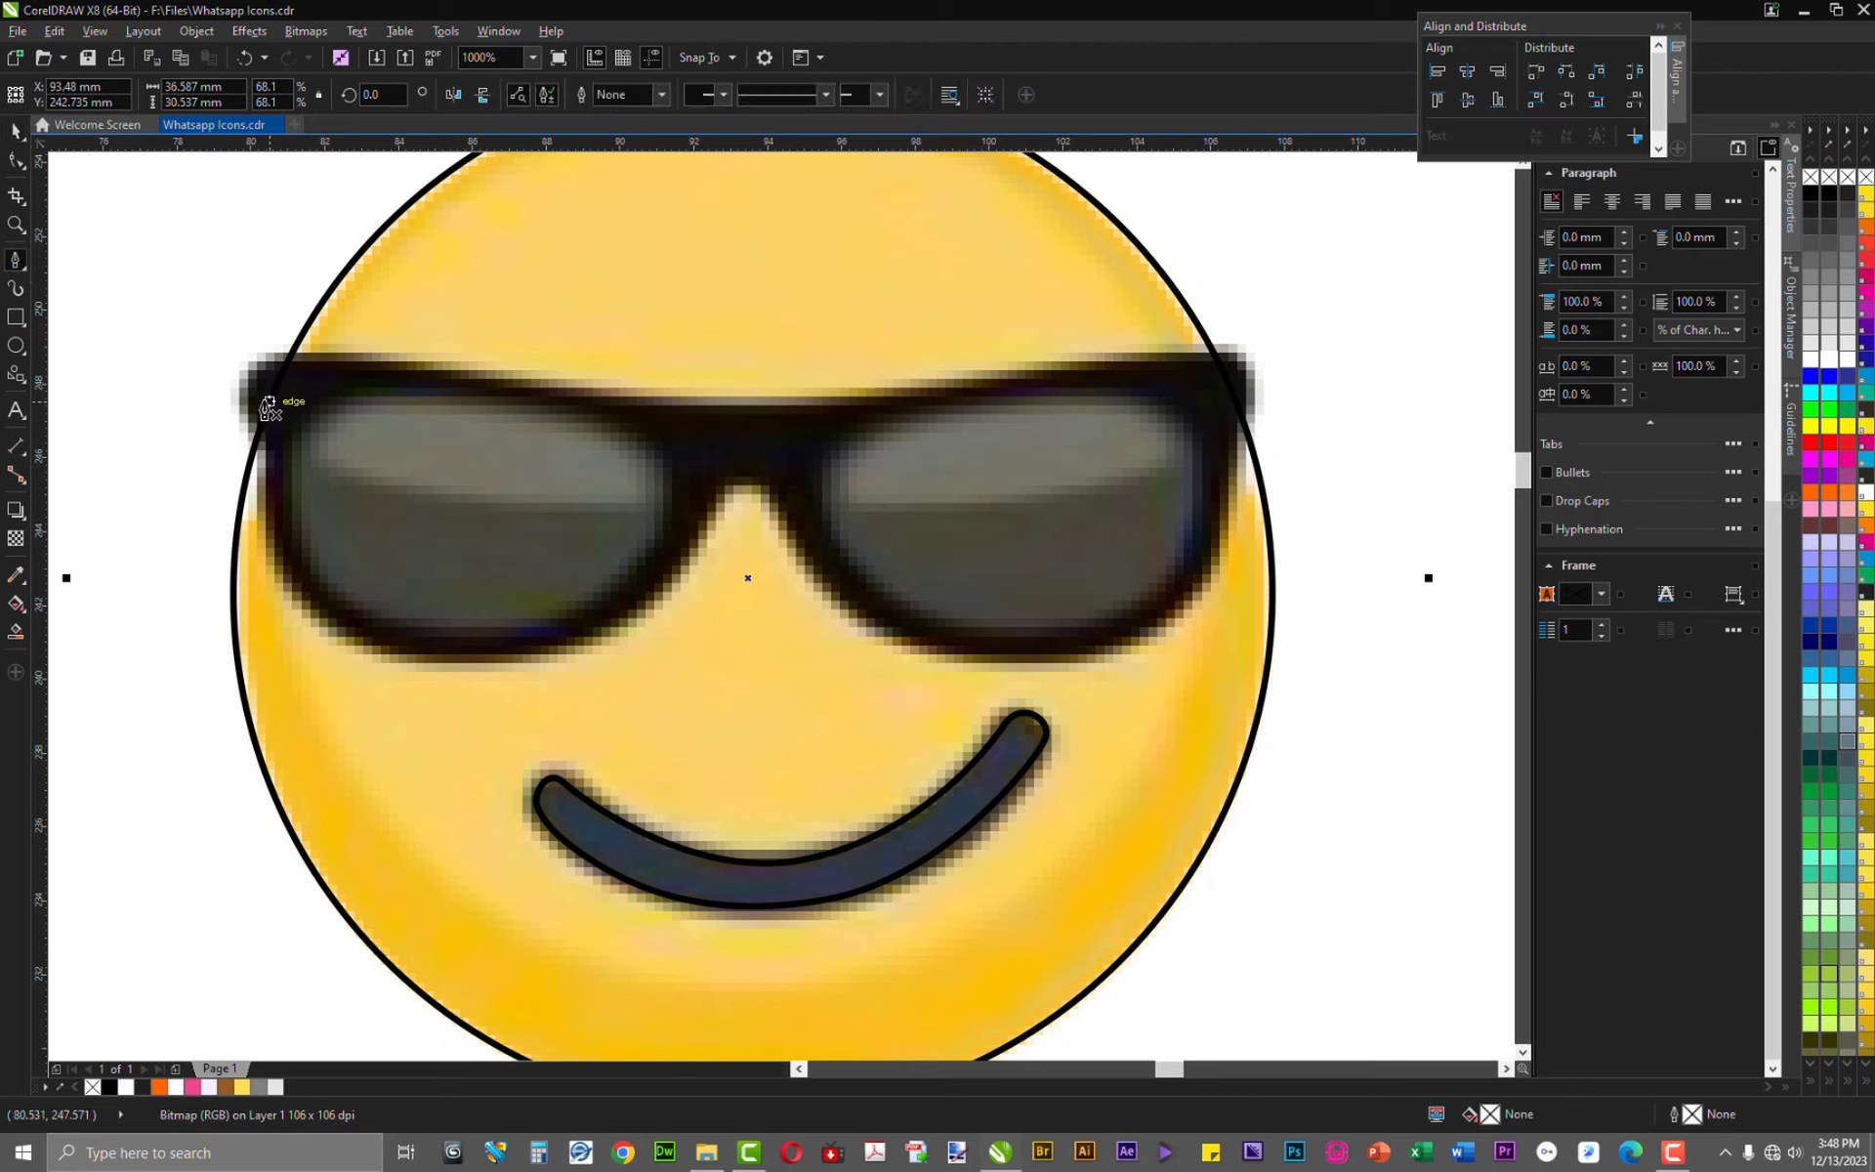
click(256, 358)
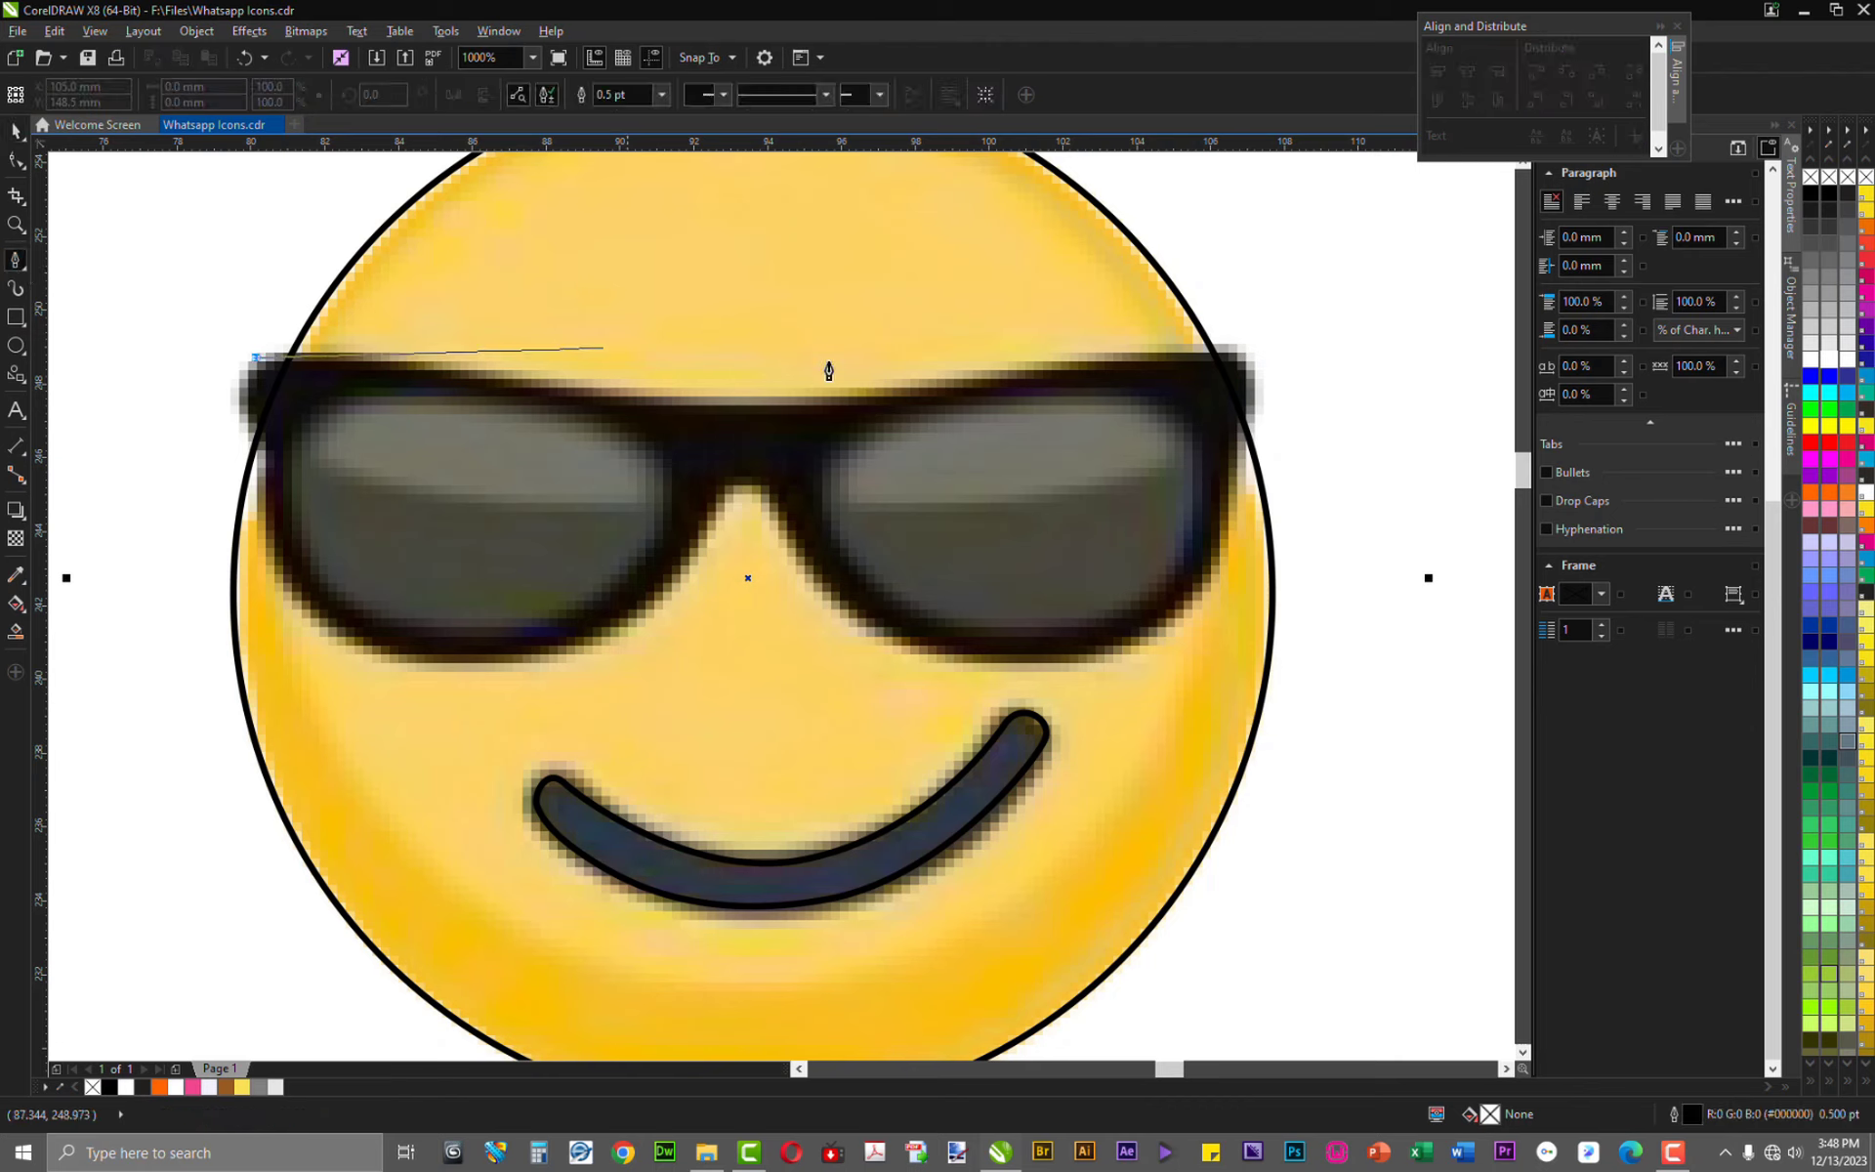
drag(728, 404, 941, 439)
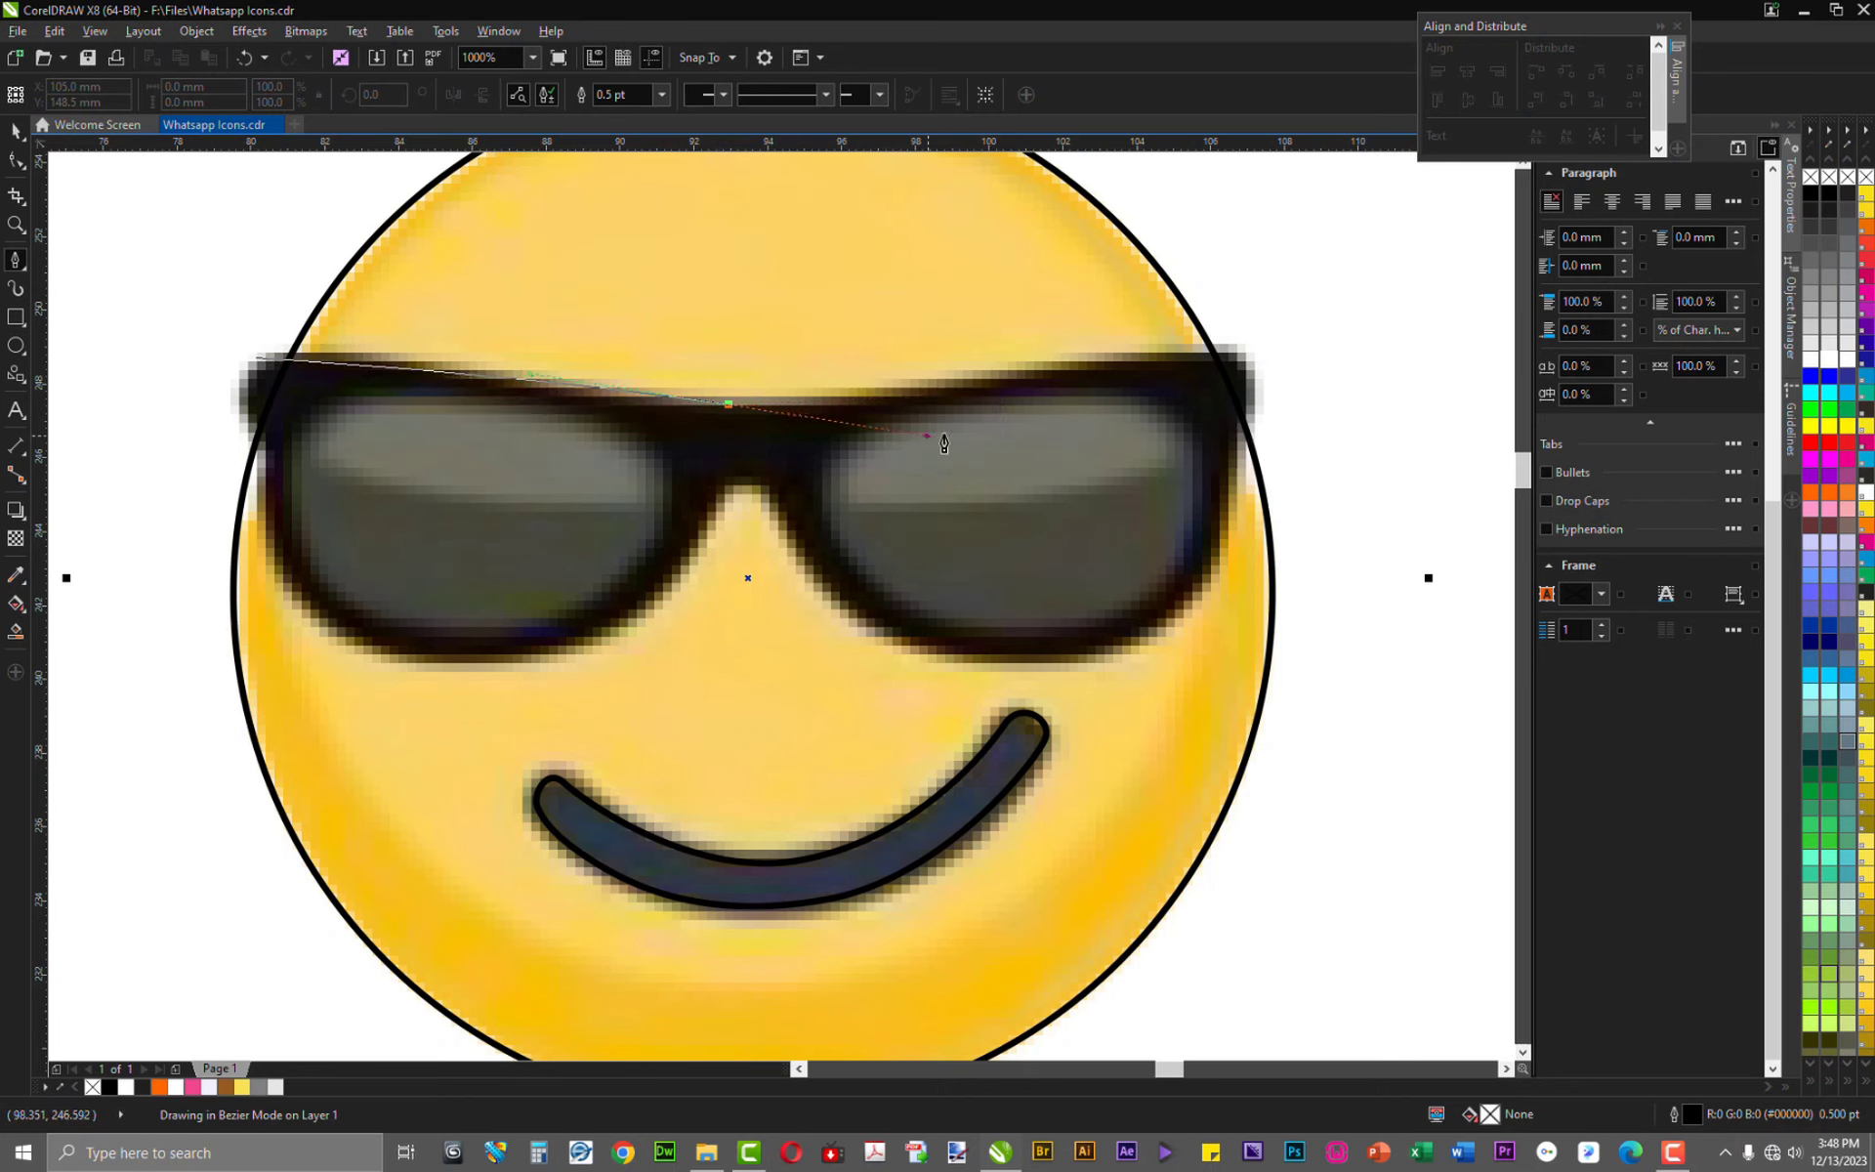
key(Escape)
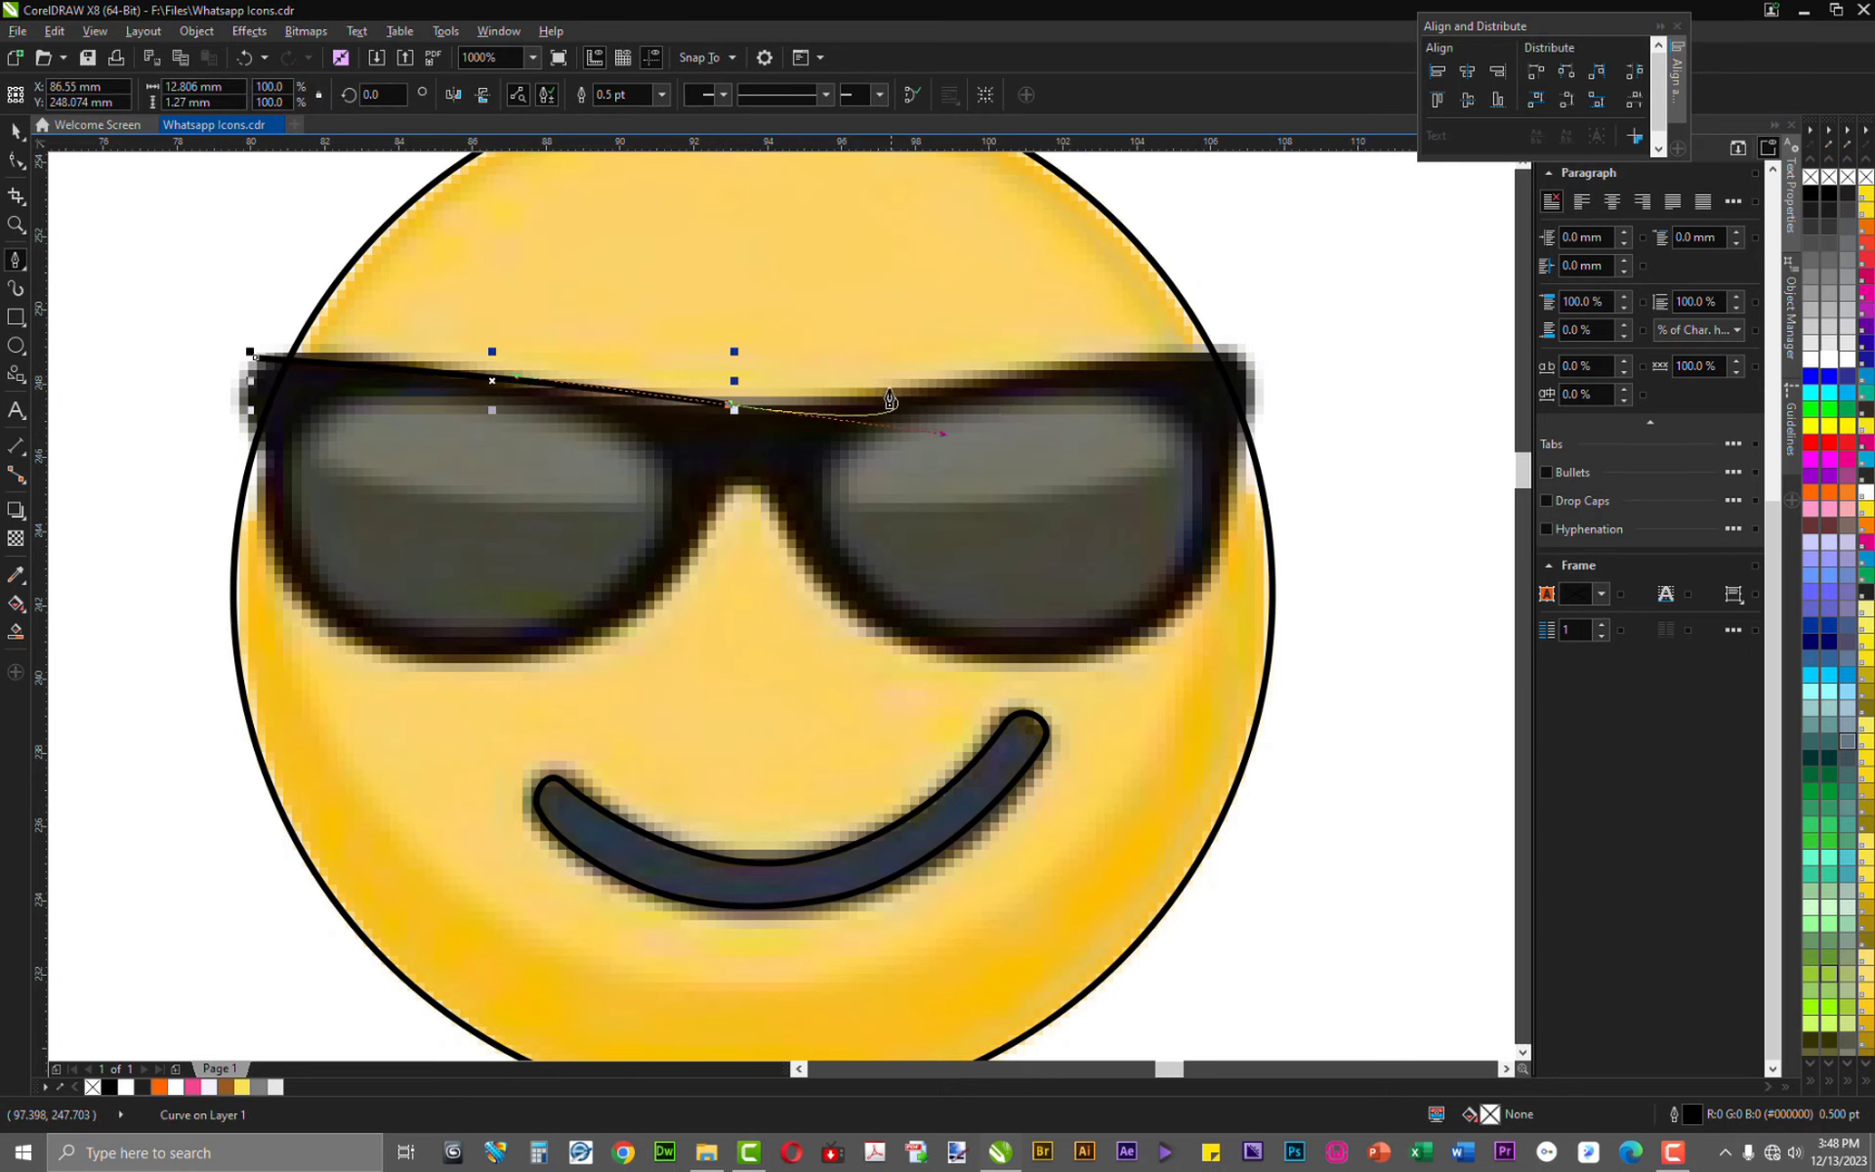
click(733, 408)
key(ctrl+z)
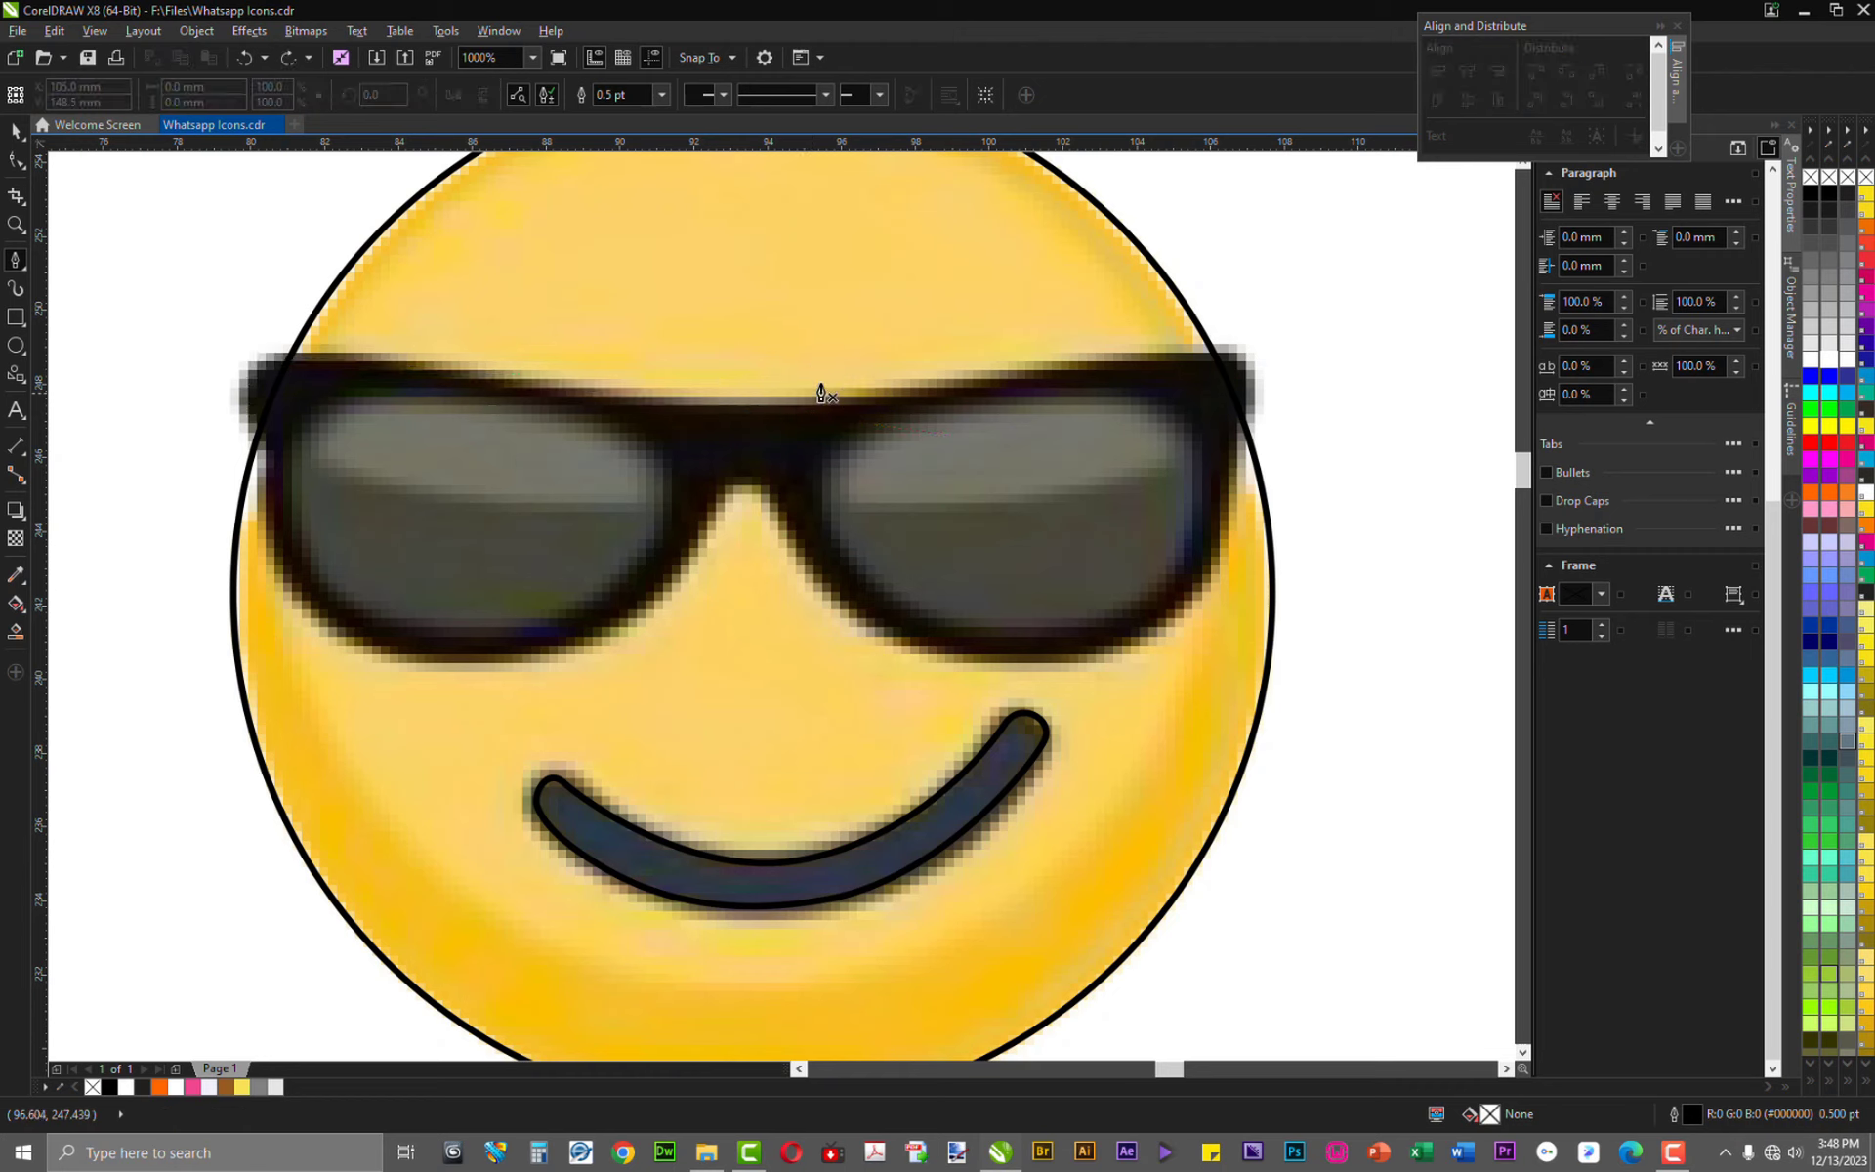
Trace the upper edge of the sunglasses from the left temple tip across the brow and around the right corner with the Pen tool
click(246, 360)
click(625, 395)
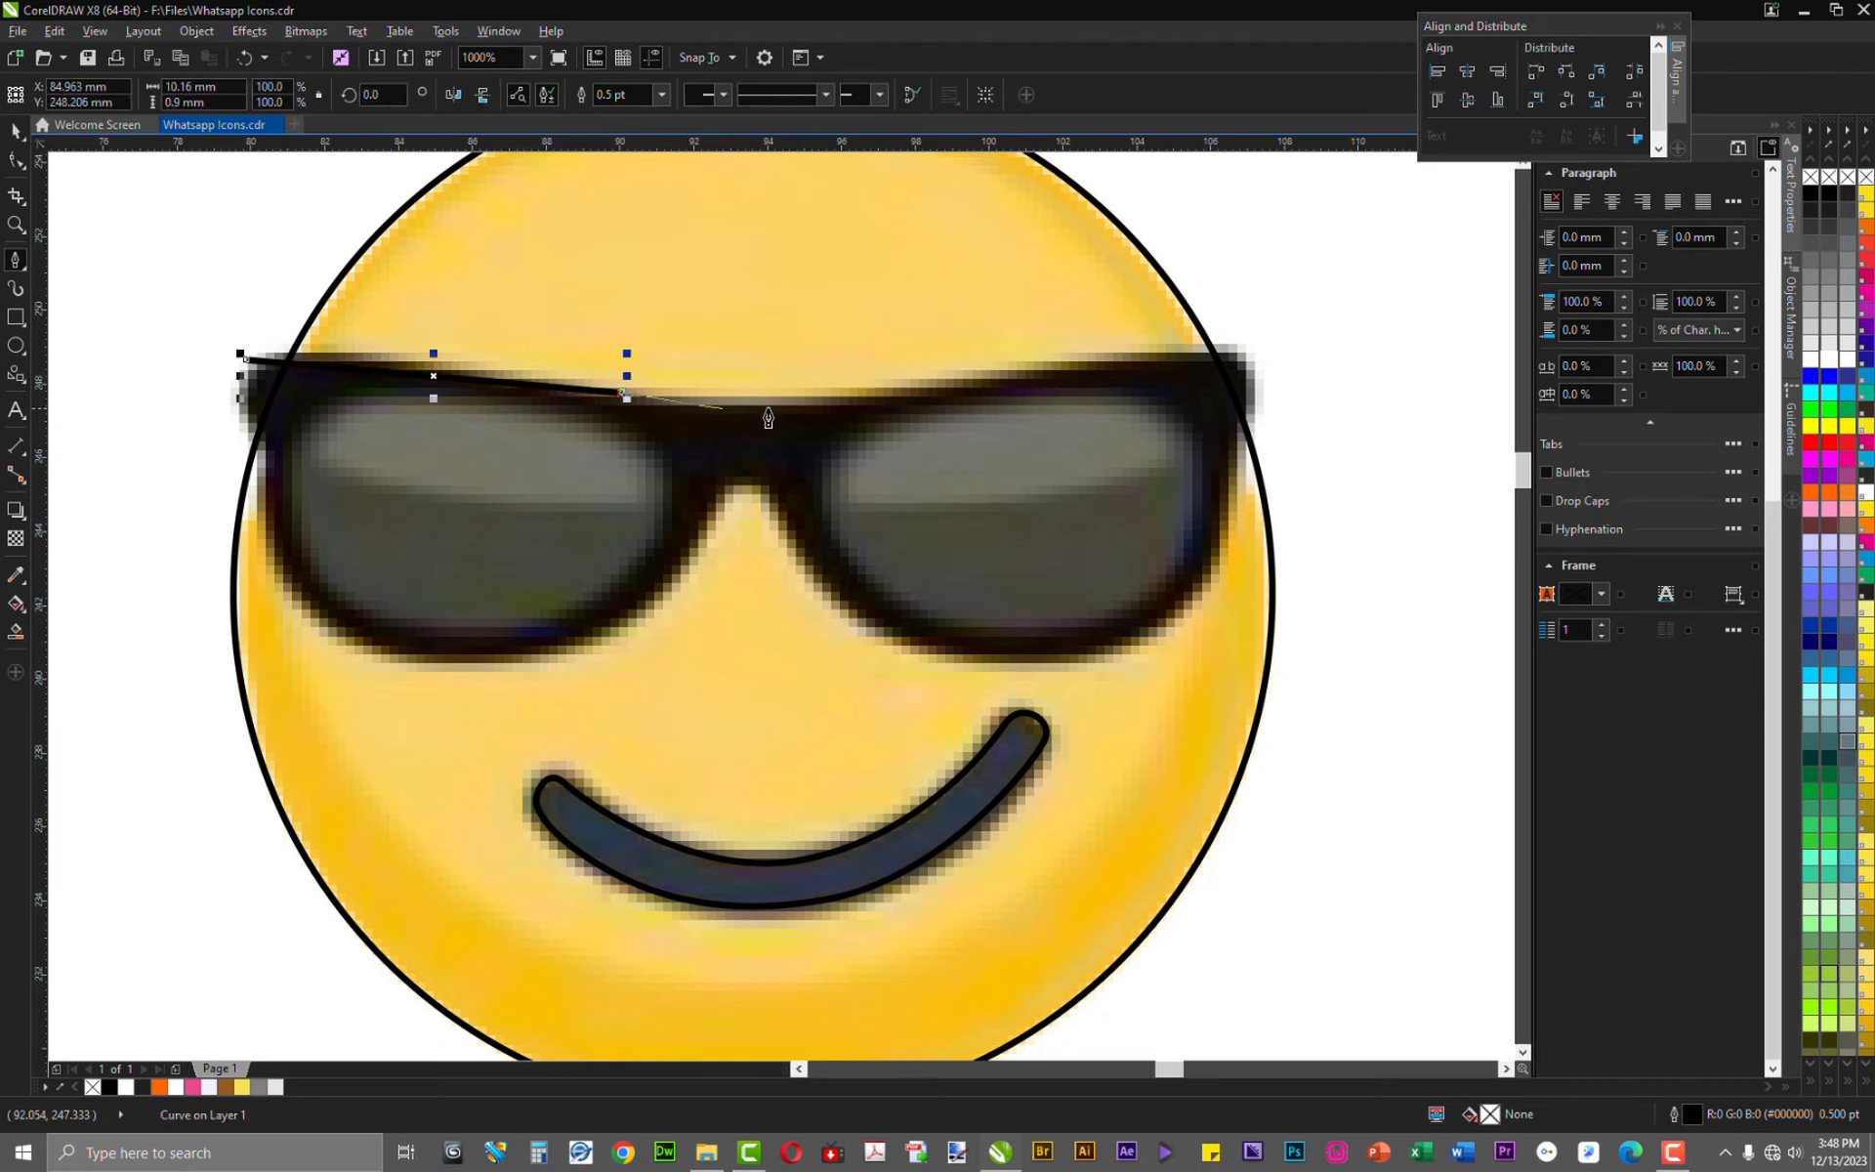
click(879, 395)
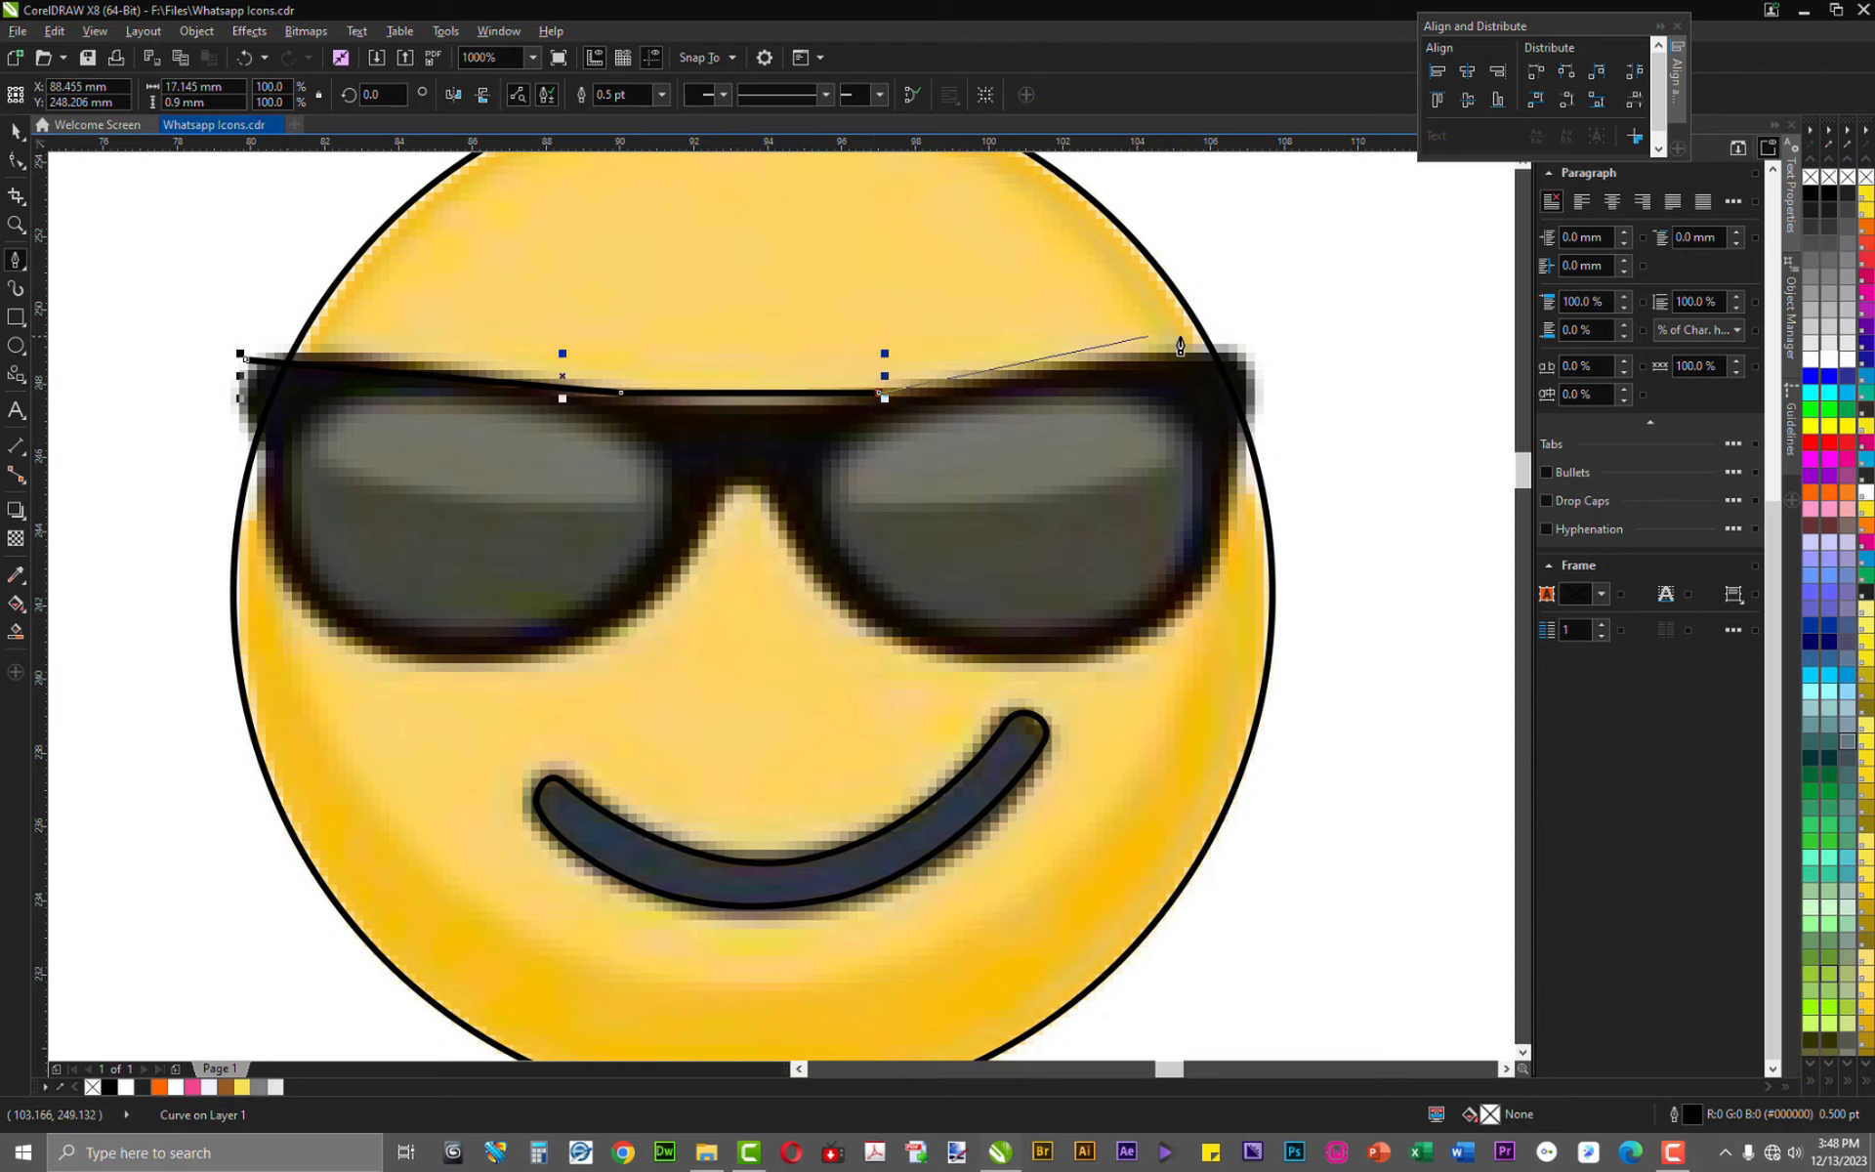
click(1235, 357)
click(1235, 357)
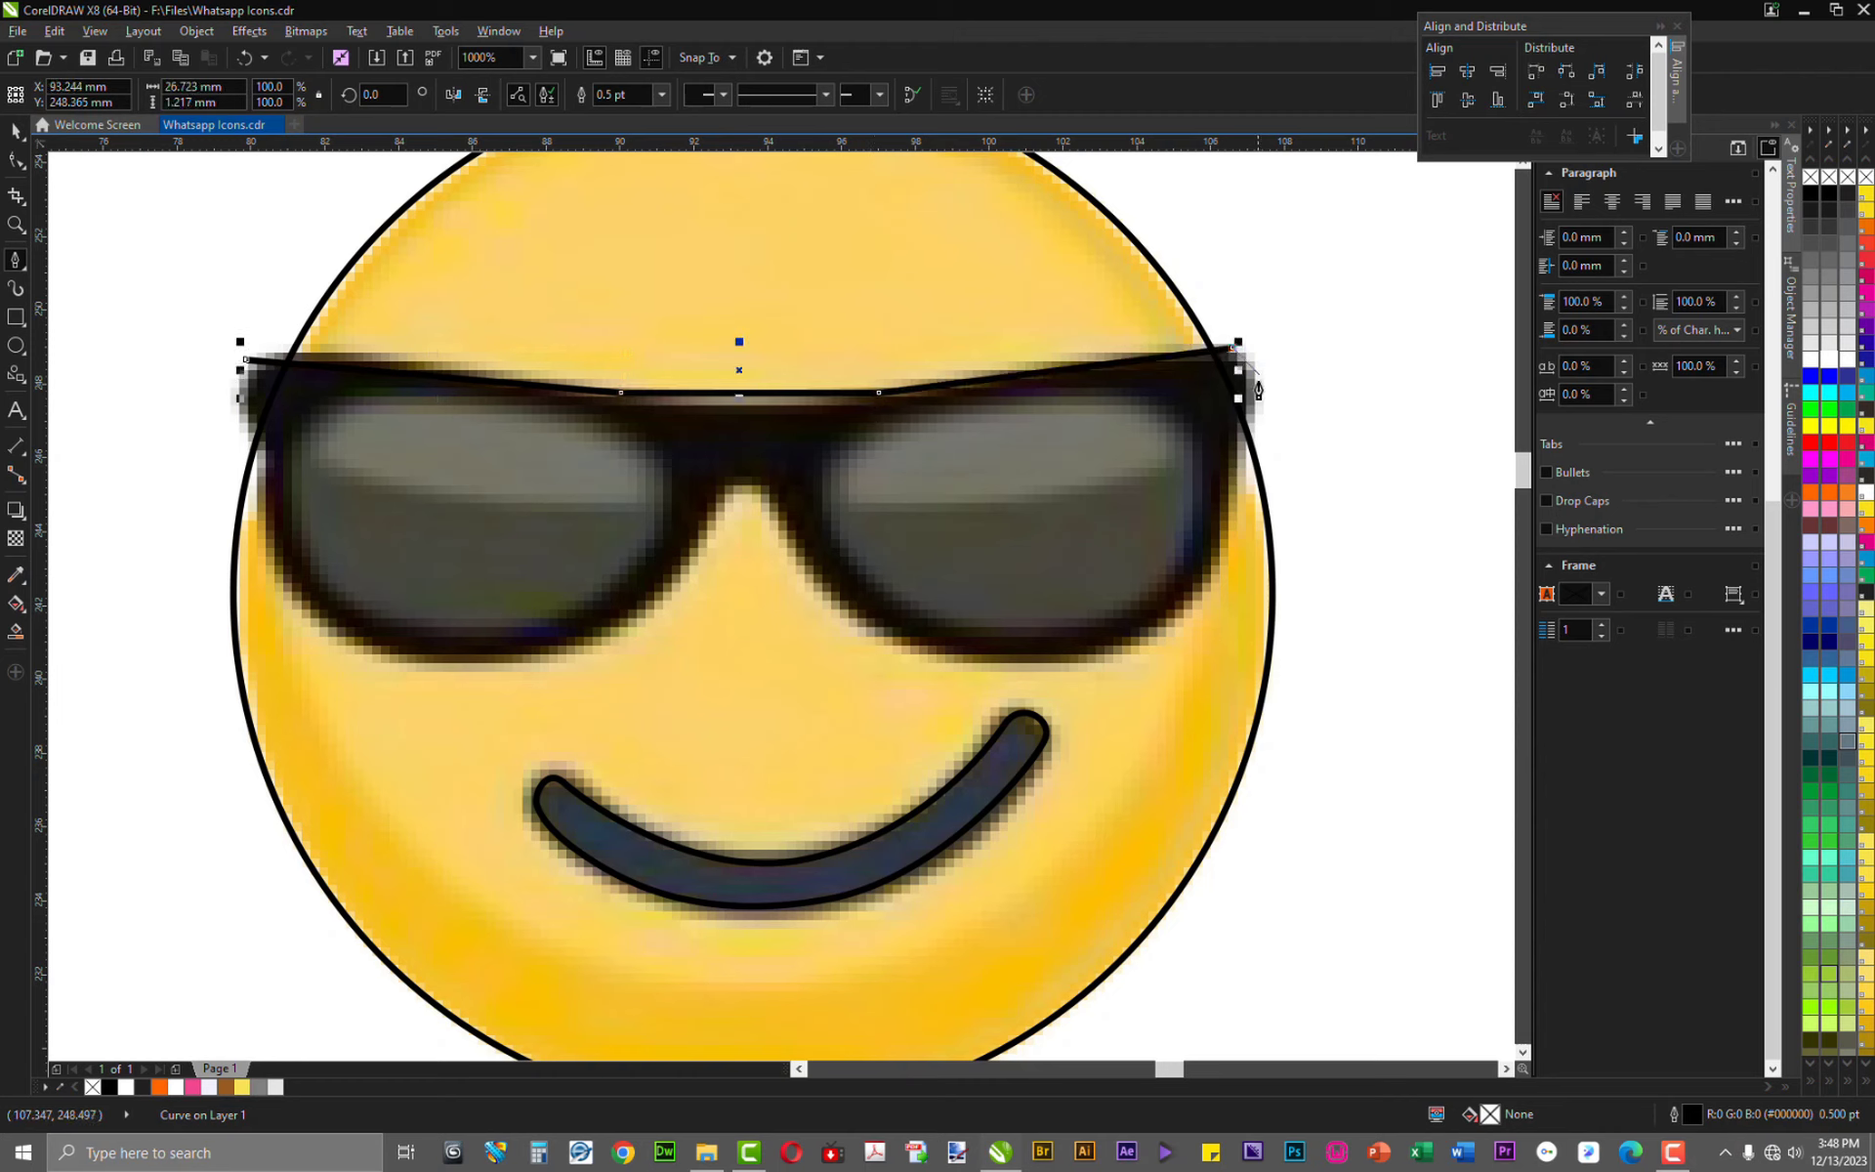
drag(1244, 364, 1243, 482)
Continue the sunglasses outline around the outer and lower rim of the right lens and across the top of the nose bridge
scroll(1254, 369, up, 1)
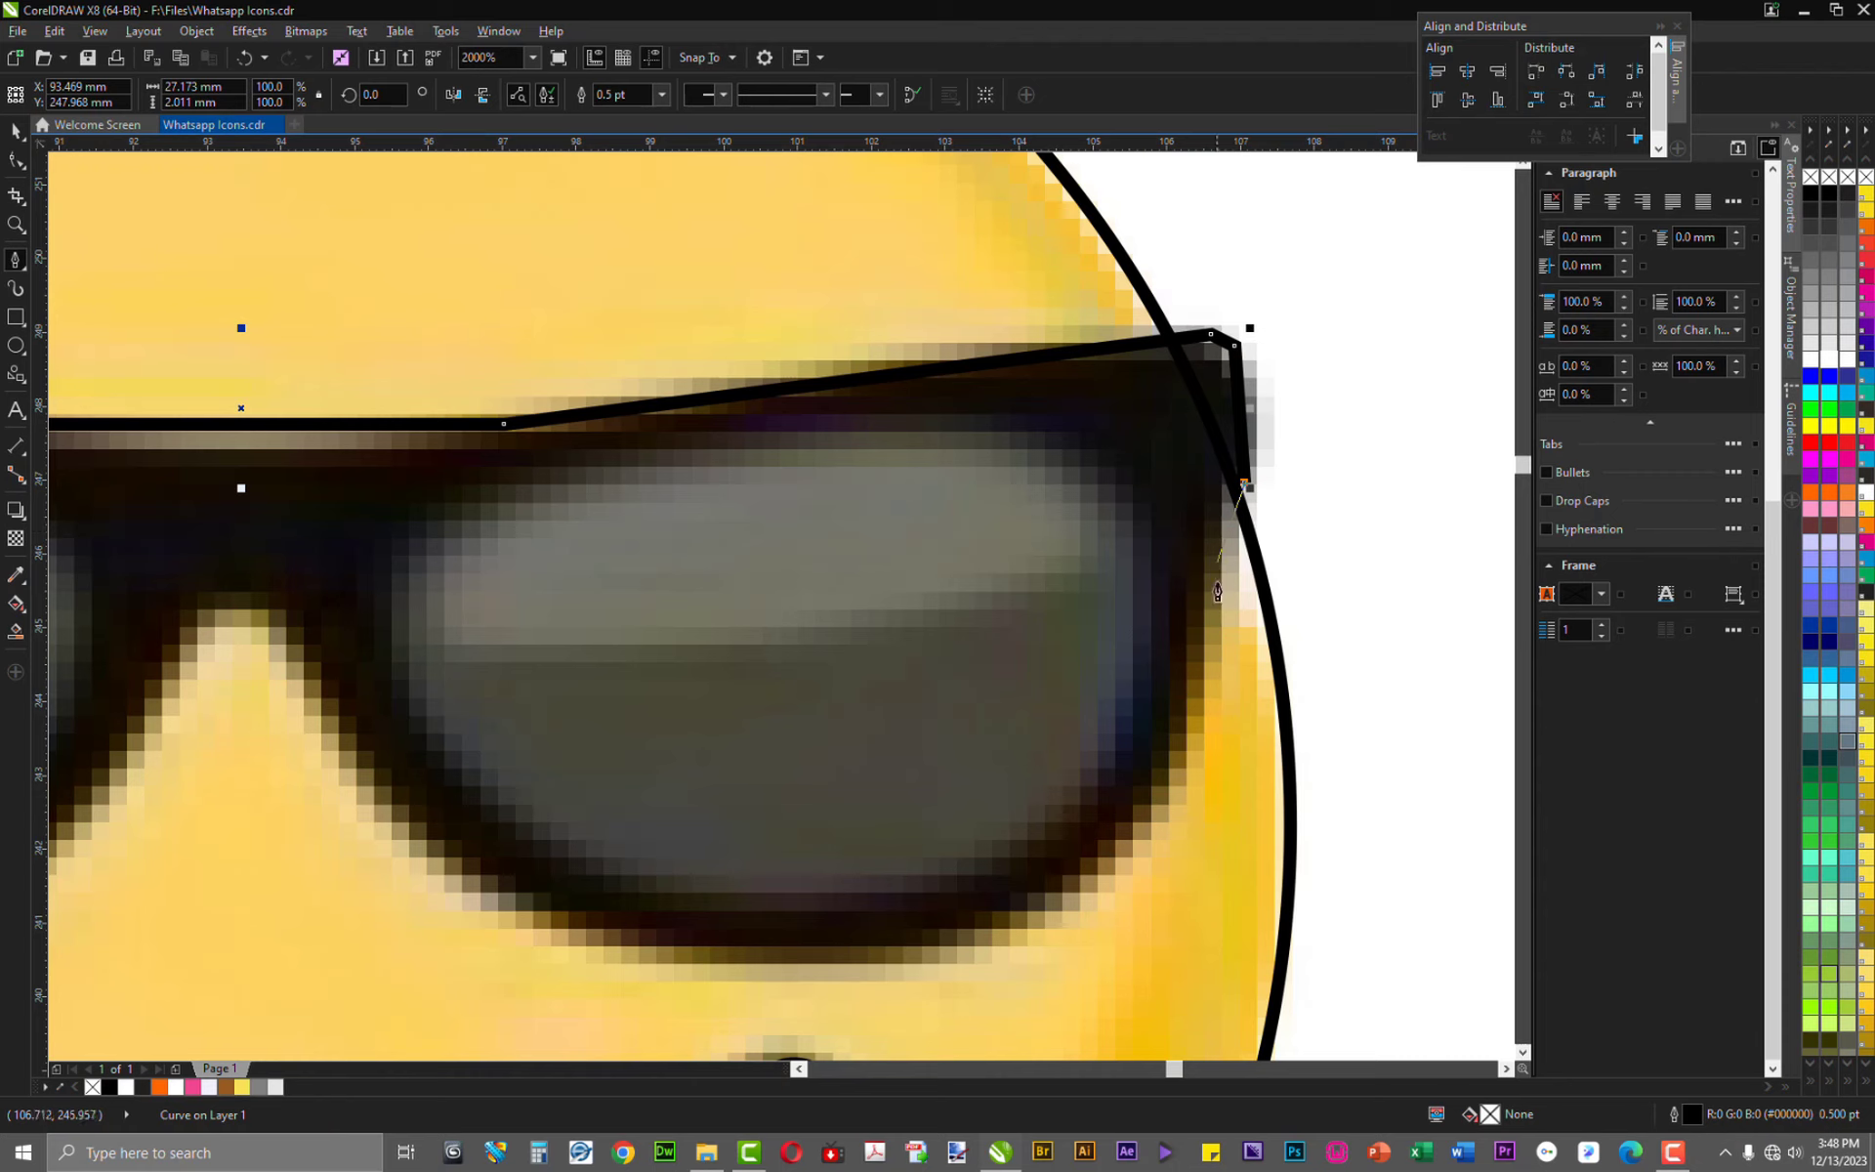
click(1221, 510)
drag(1071, 893, 781, 981)
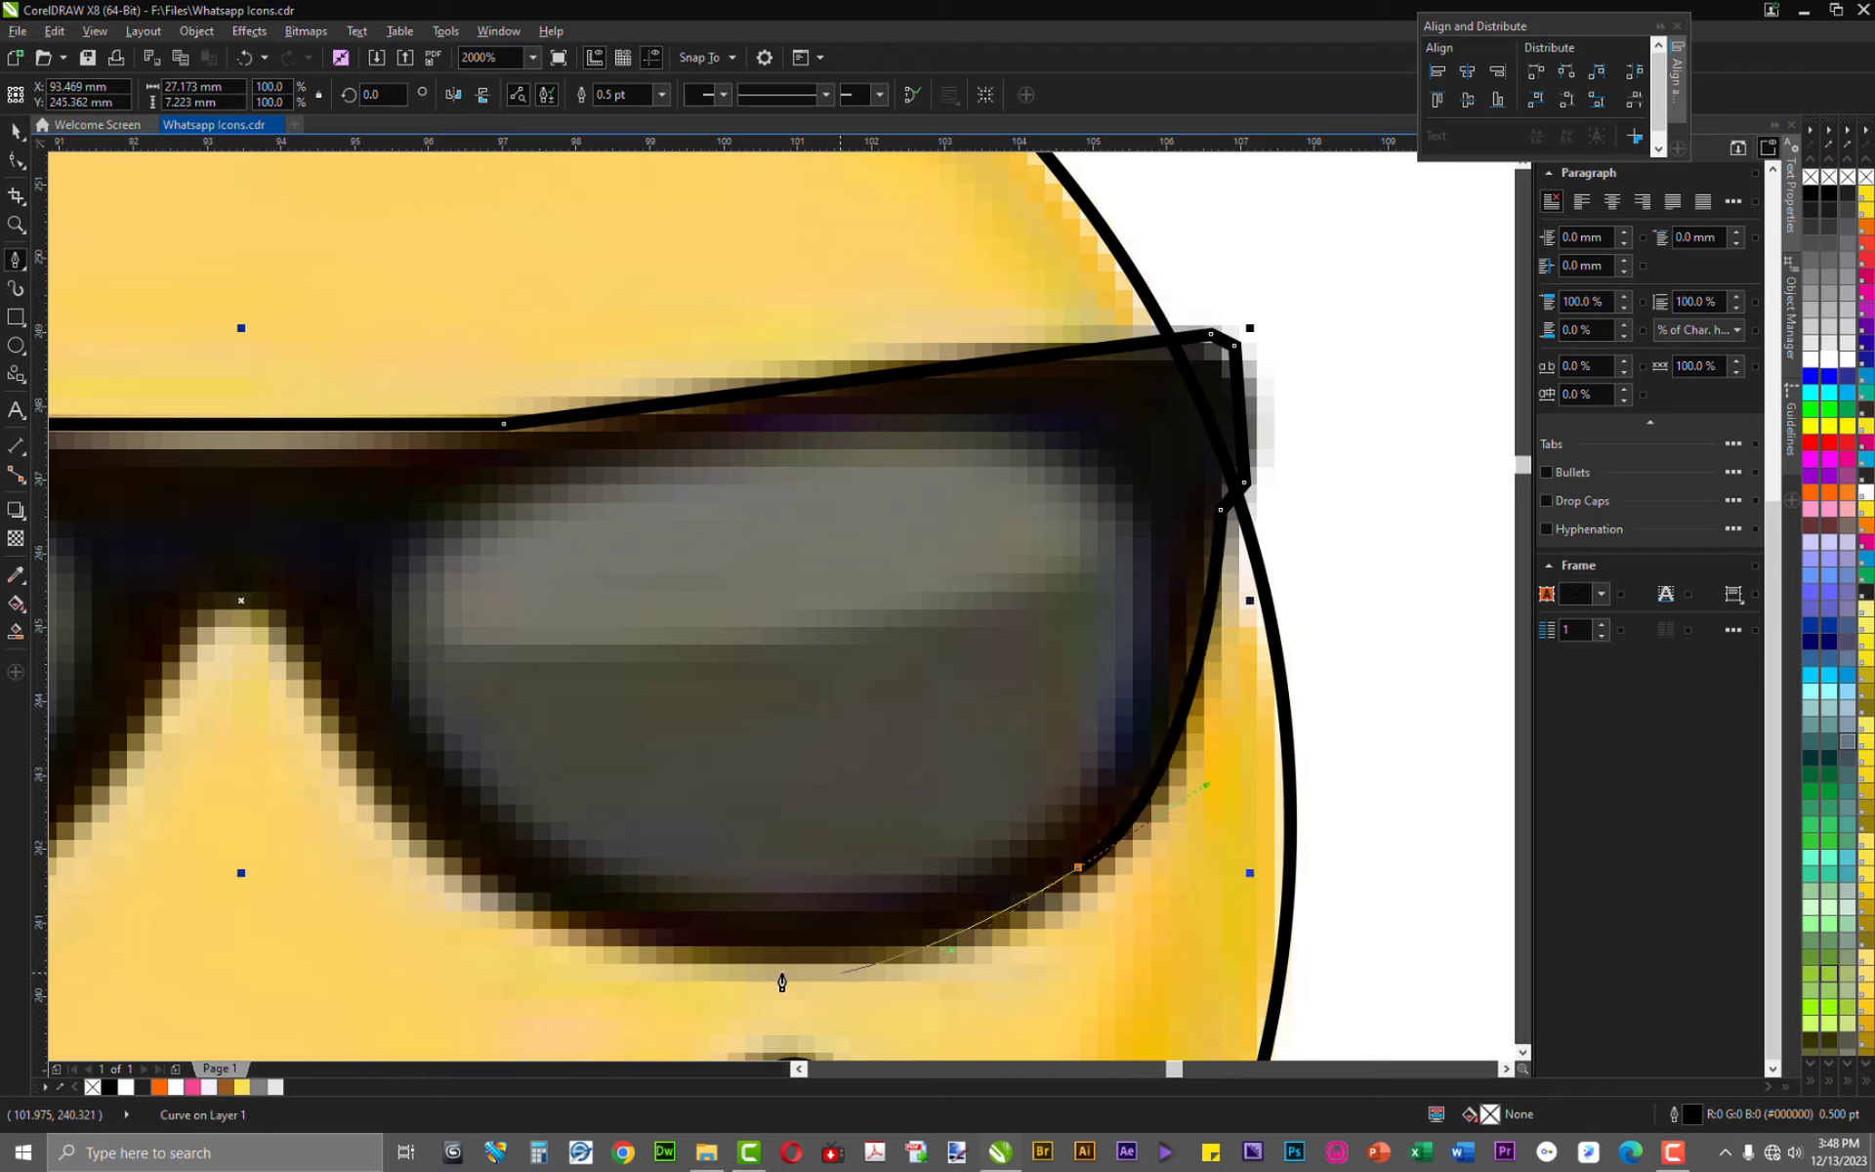
drag(582, 918, 471, 878)
drag(279, 603, 194, 619)
Curve the sunglasses outline from the nose bridge down to the lower rim of the left lens
scroll(605, 683, down, 3)
scroll(400, 747, up, 2)
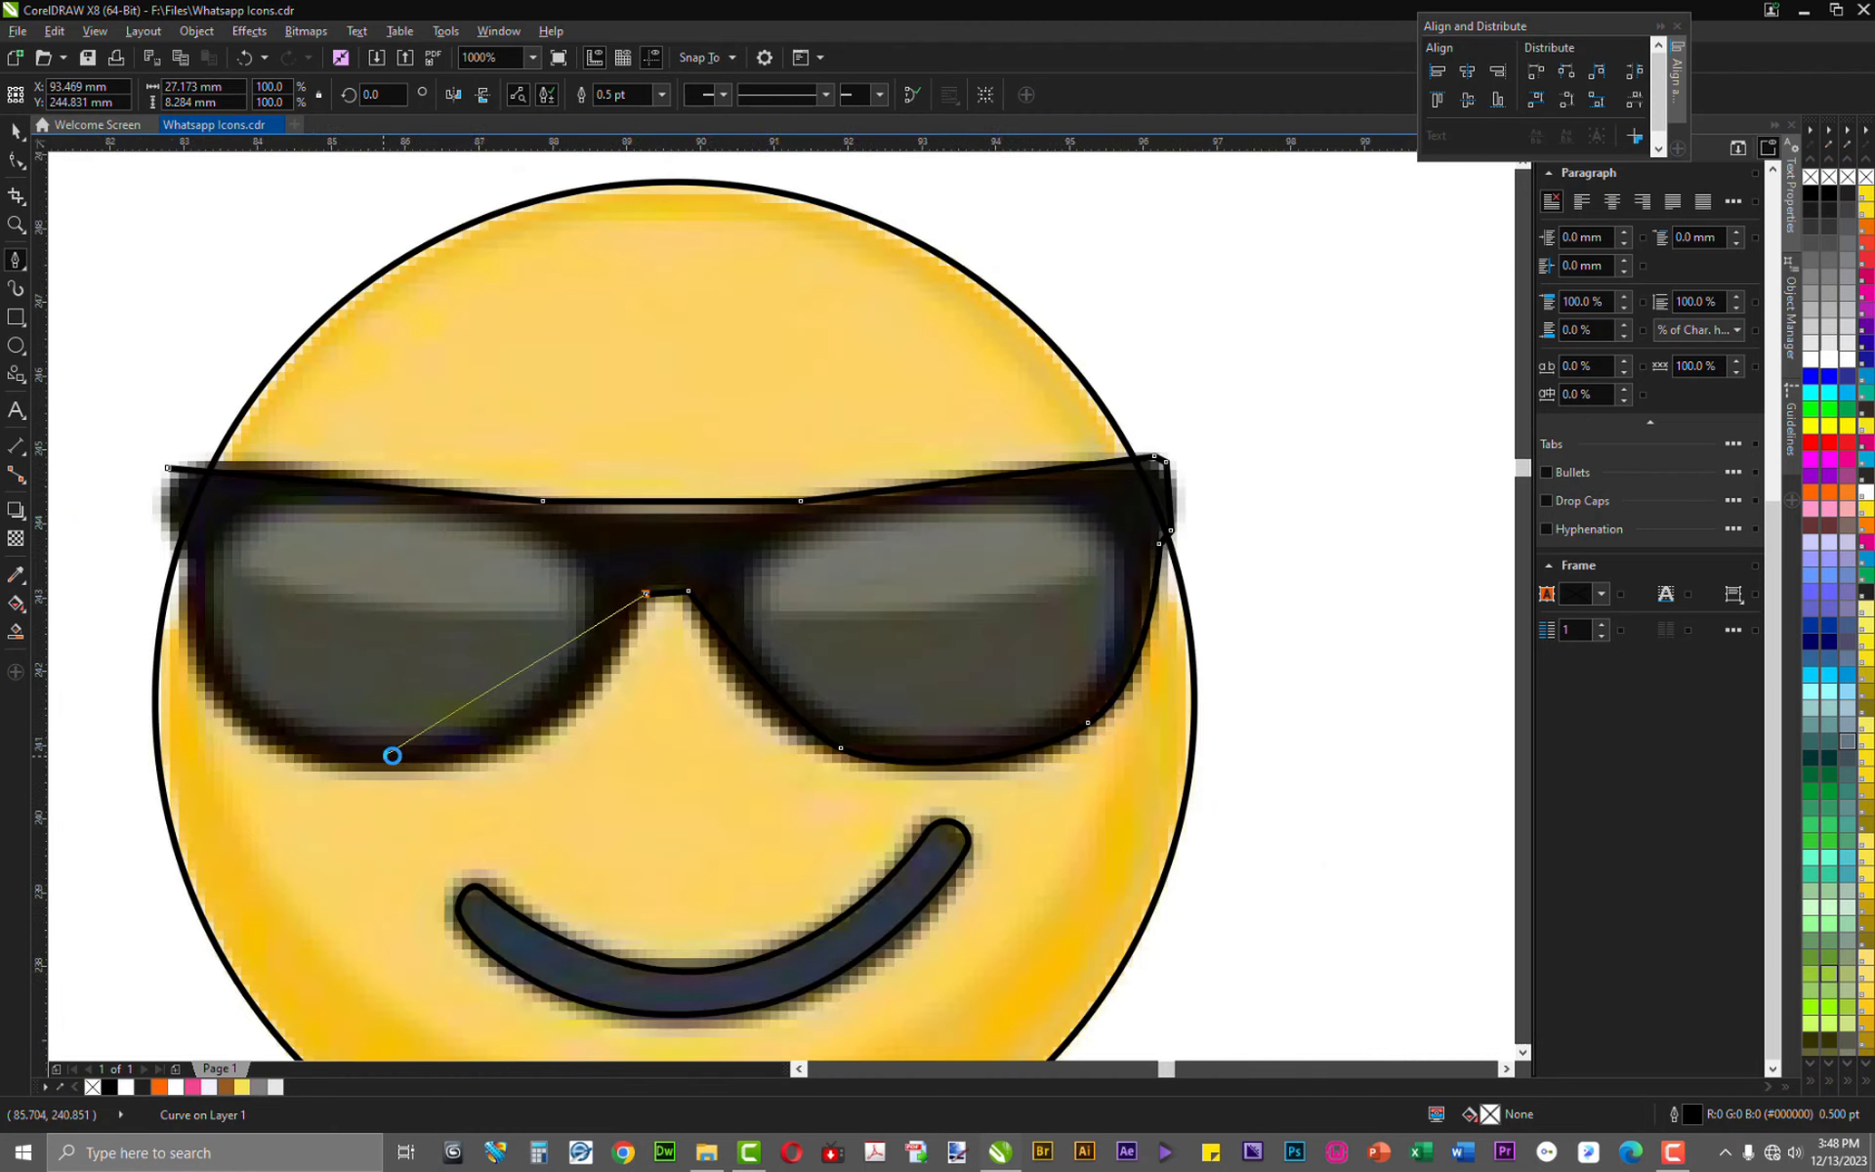
scroll(391, 755, down, 1)
scroll(287, 766, up, 1)
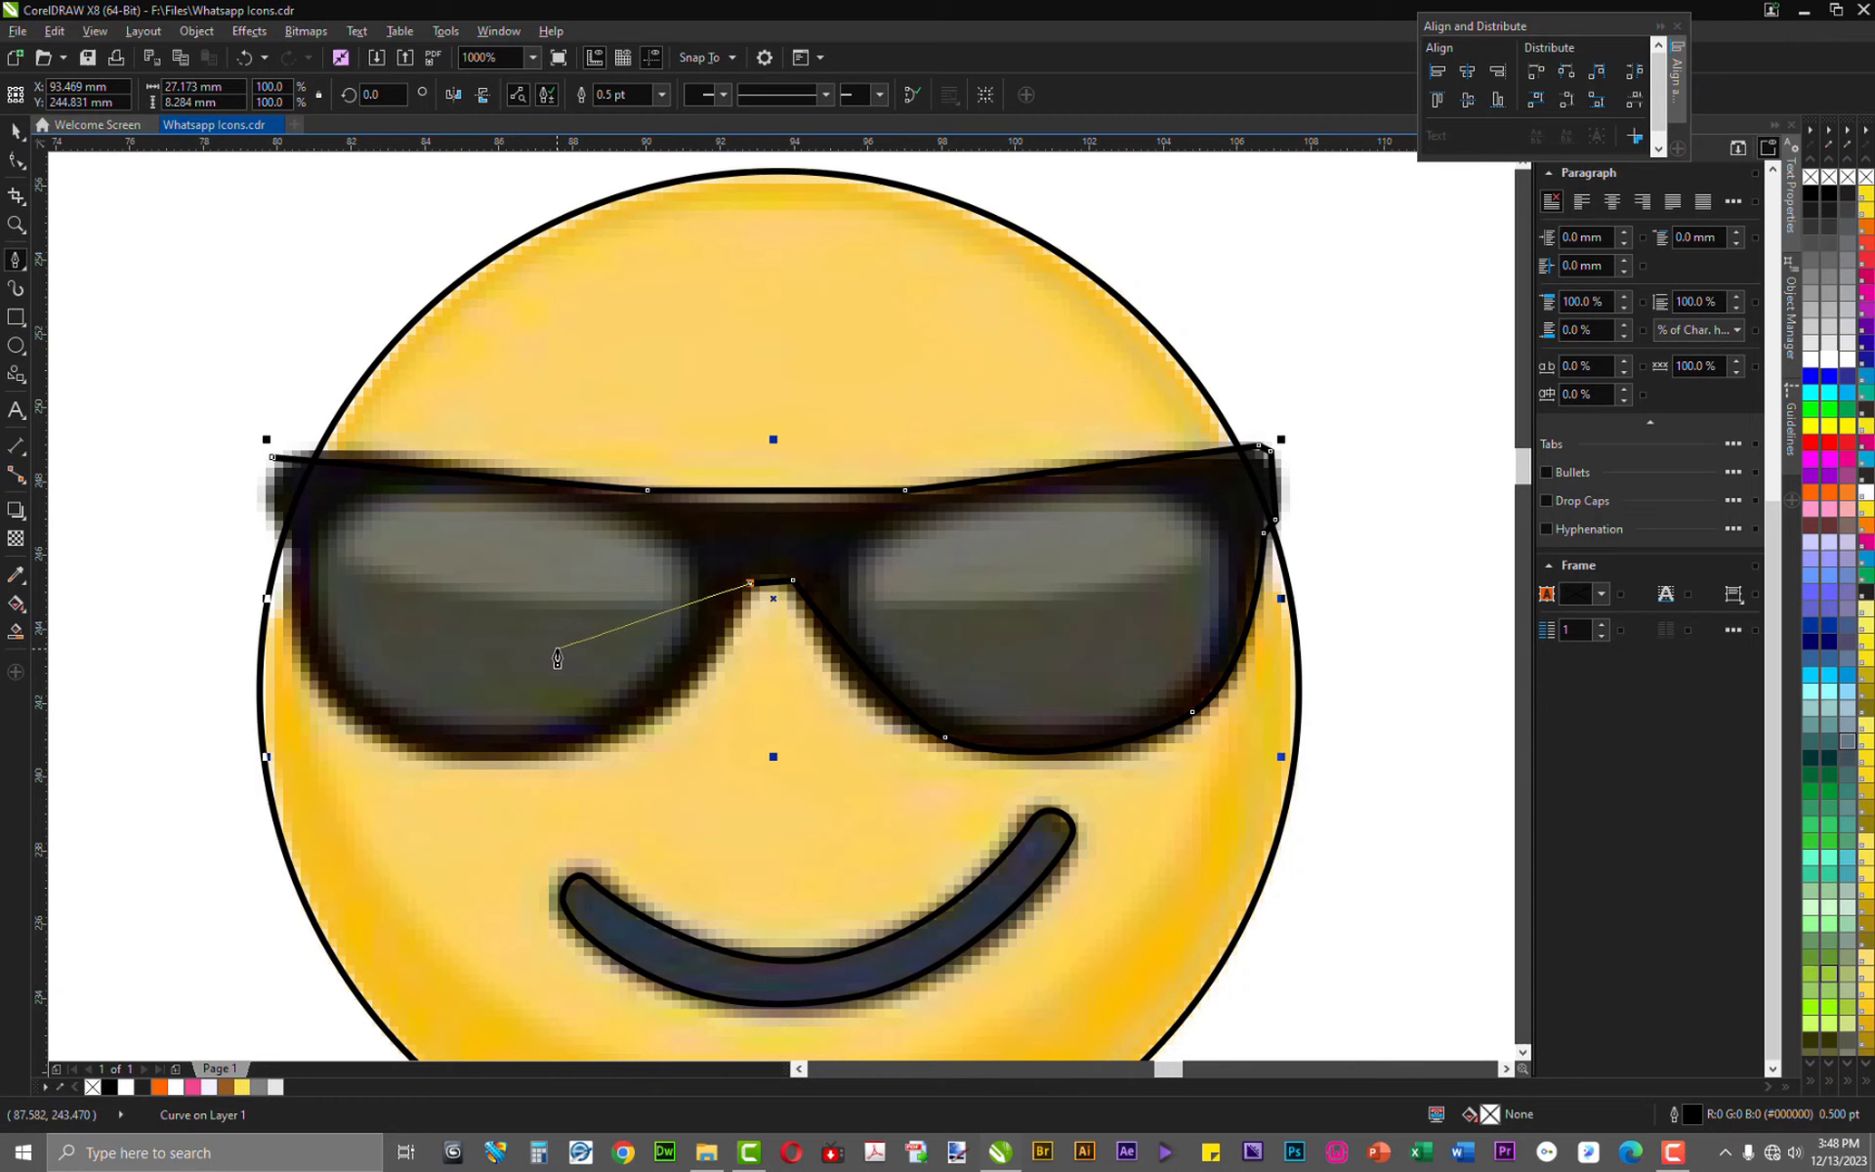
scroll(494, 775, up, 1)
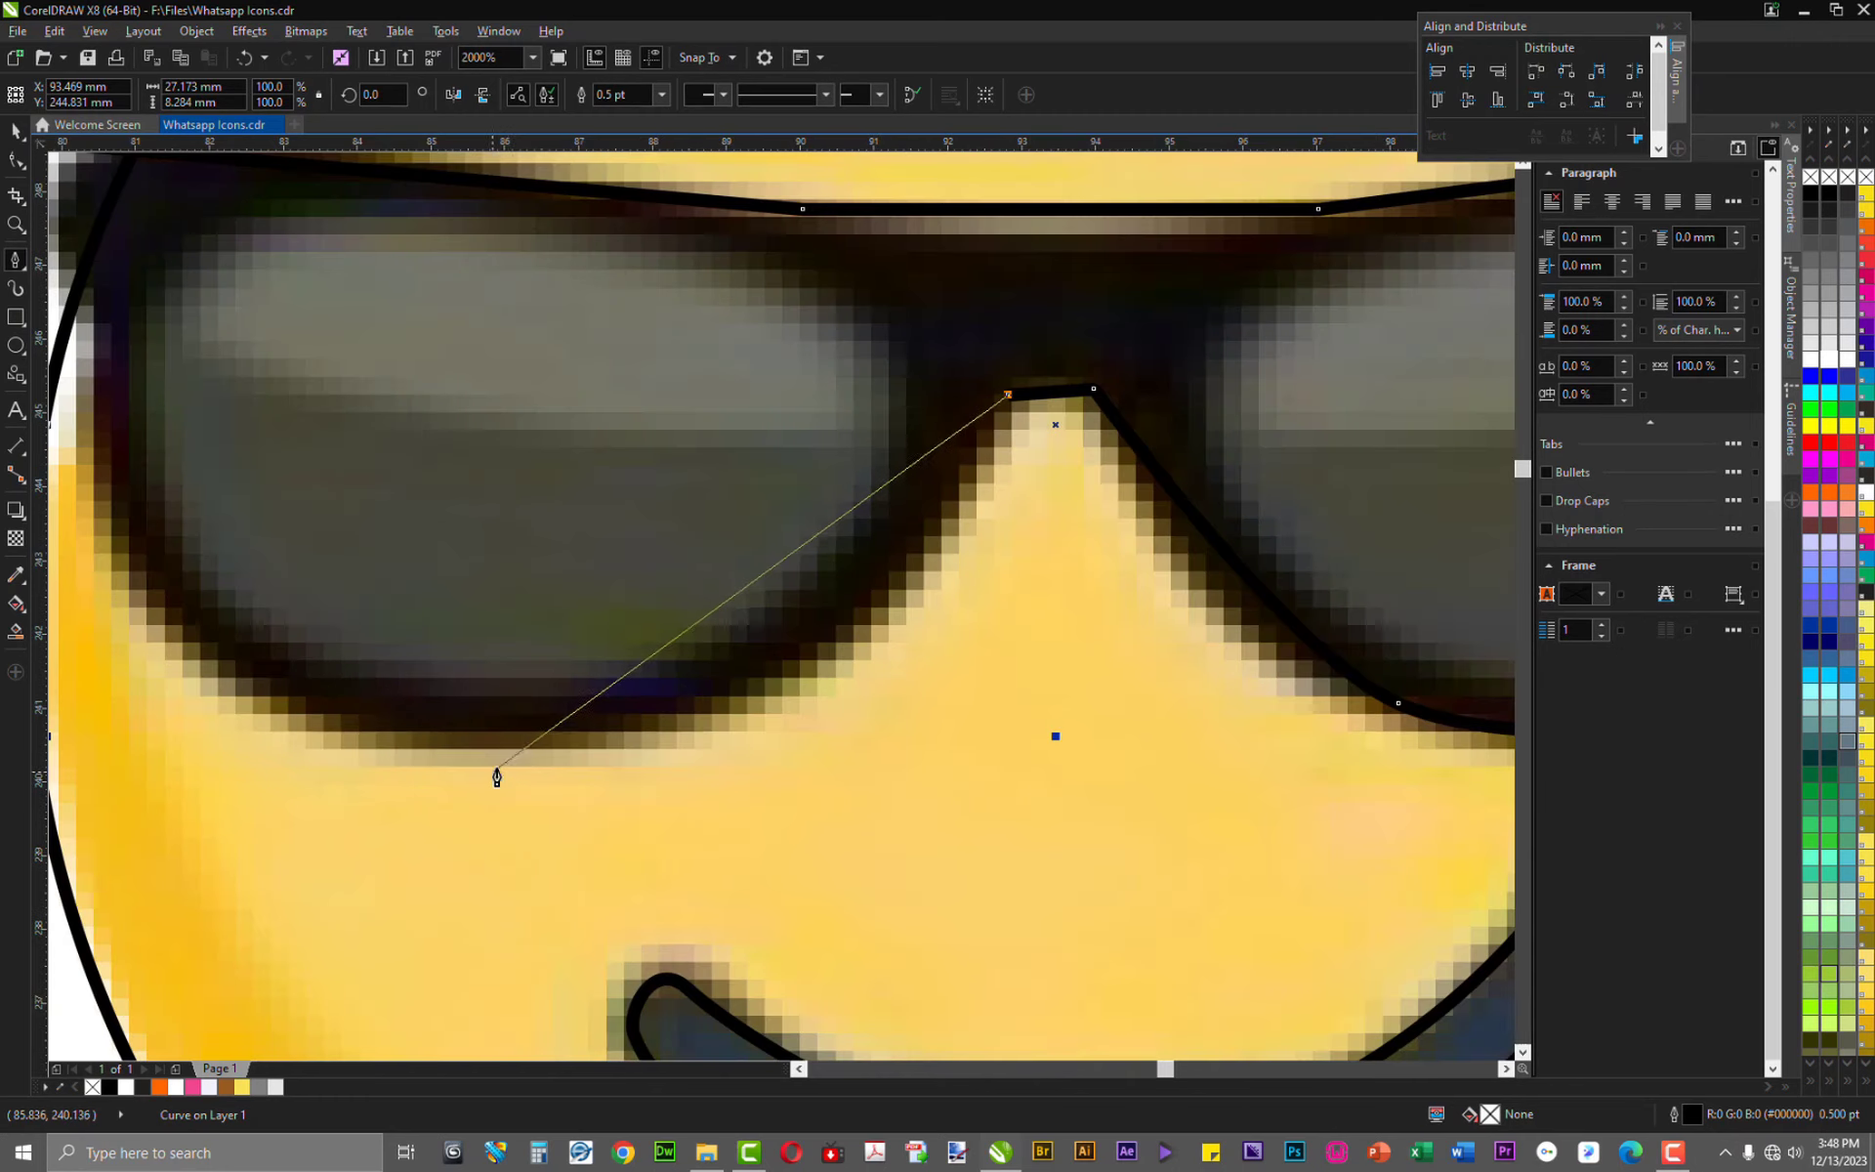
mouse_move(552, 729)
mouse_down()
mouse_move(241, 698)
mouse_move(252, 716)
mouse_move(211, 695)
mouse_move(220, 721)
mouse_move(237, 706)
mouse_up()
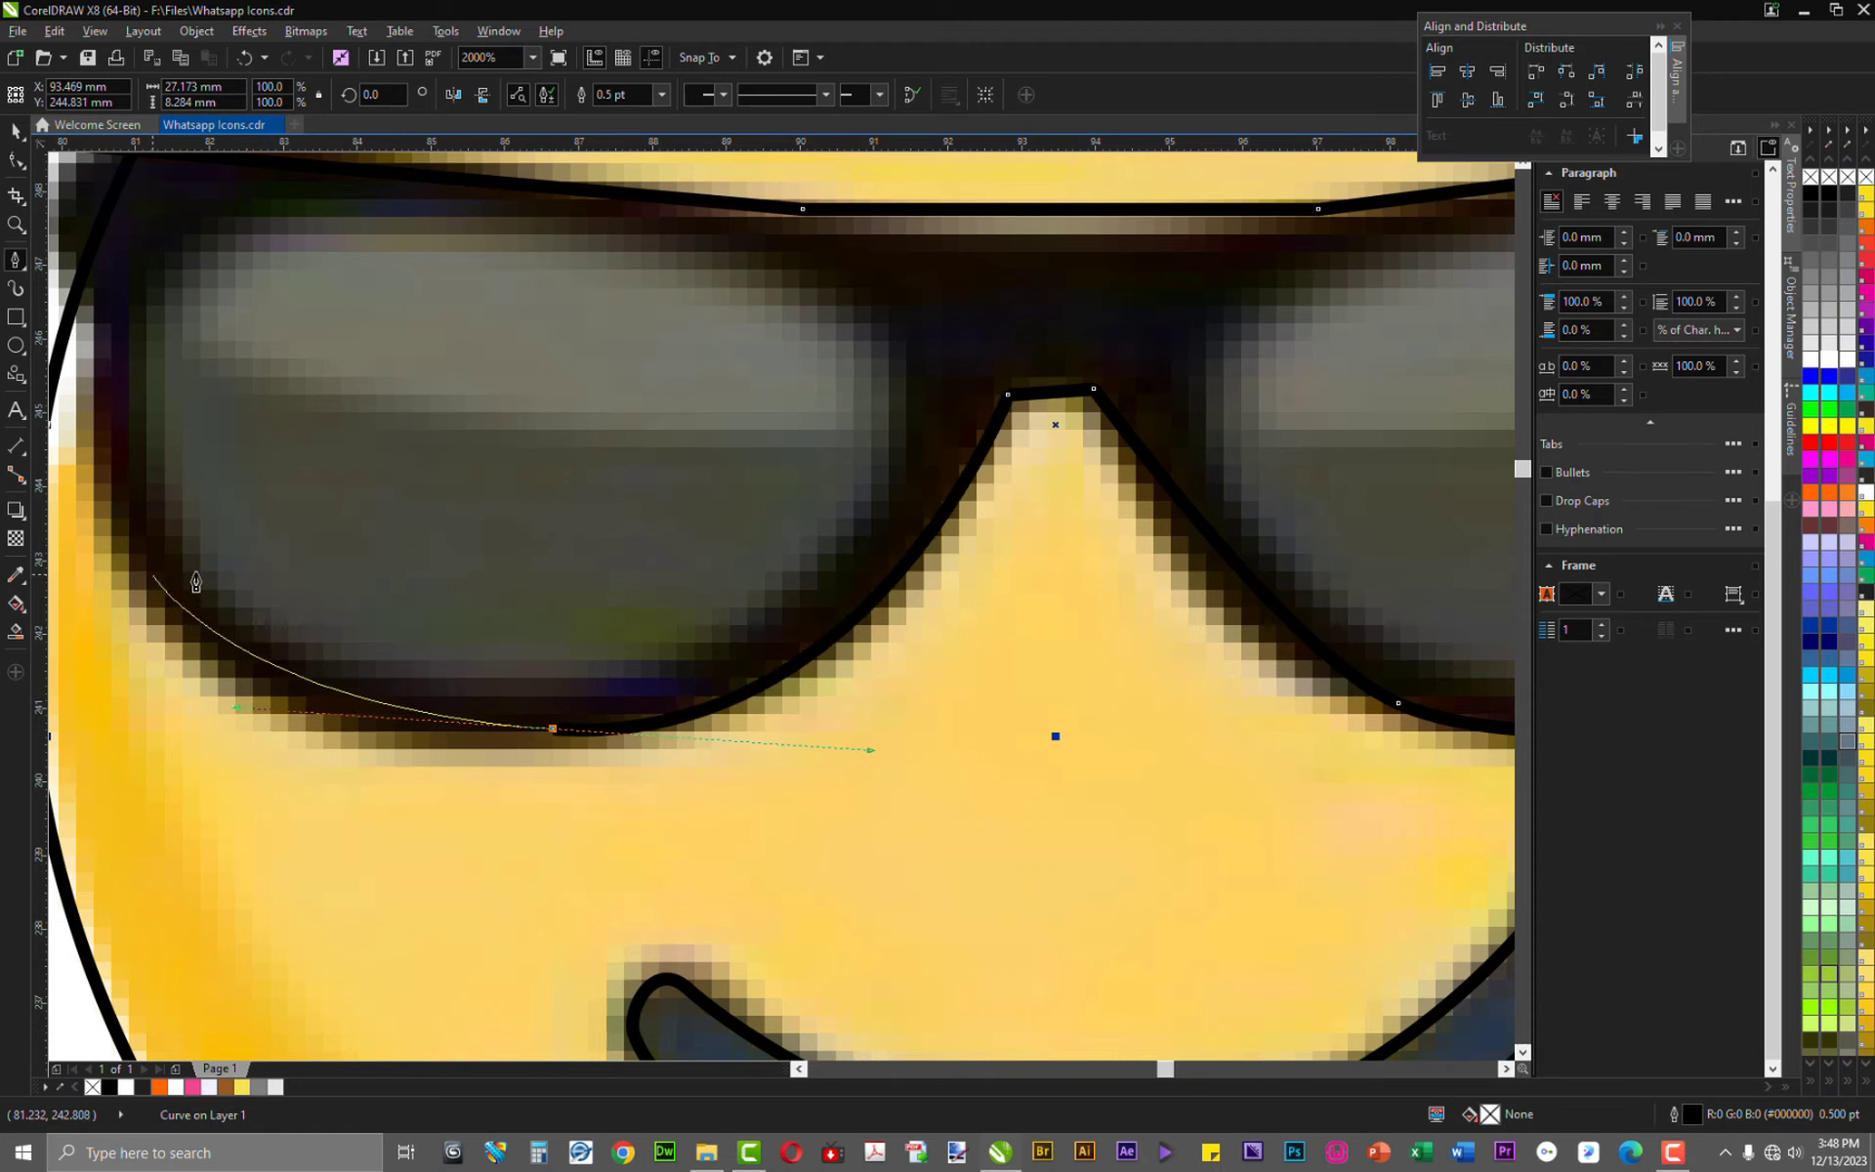
Trace the outer rim and temple tip of the left lens and close the sunglasses outline, about 27.3 mm wide and 8.3 mm high
scroll(195, 583, down, 3)
scroll(171, 591, up, 3)
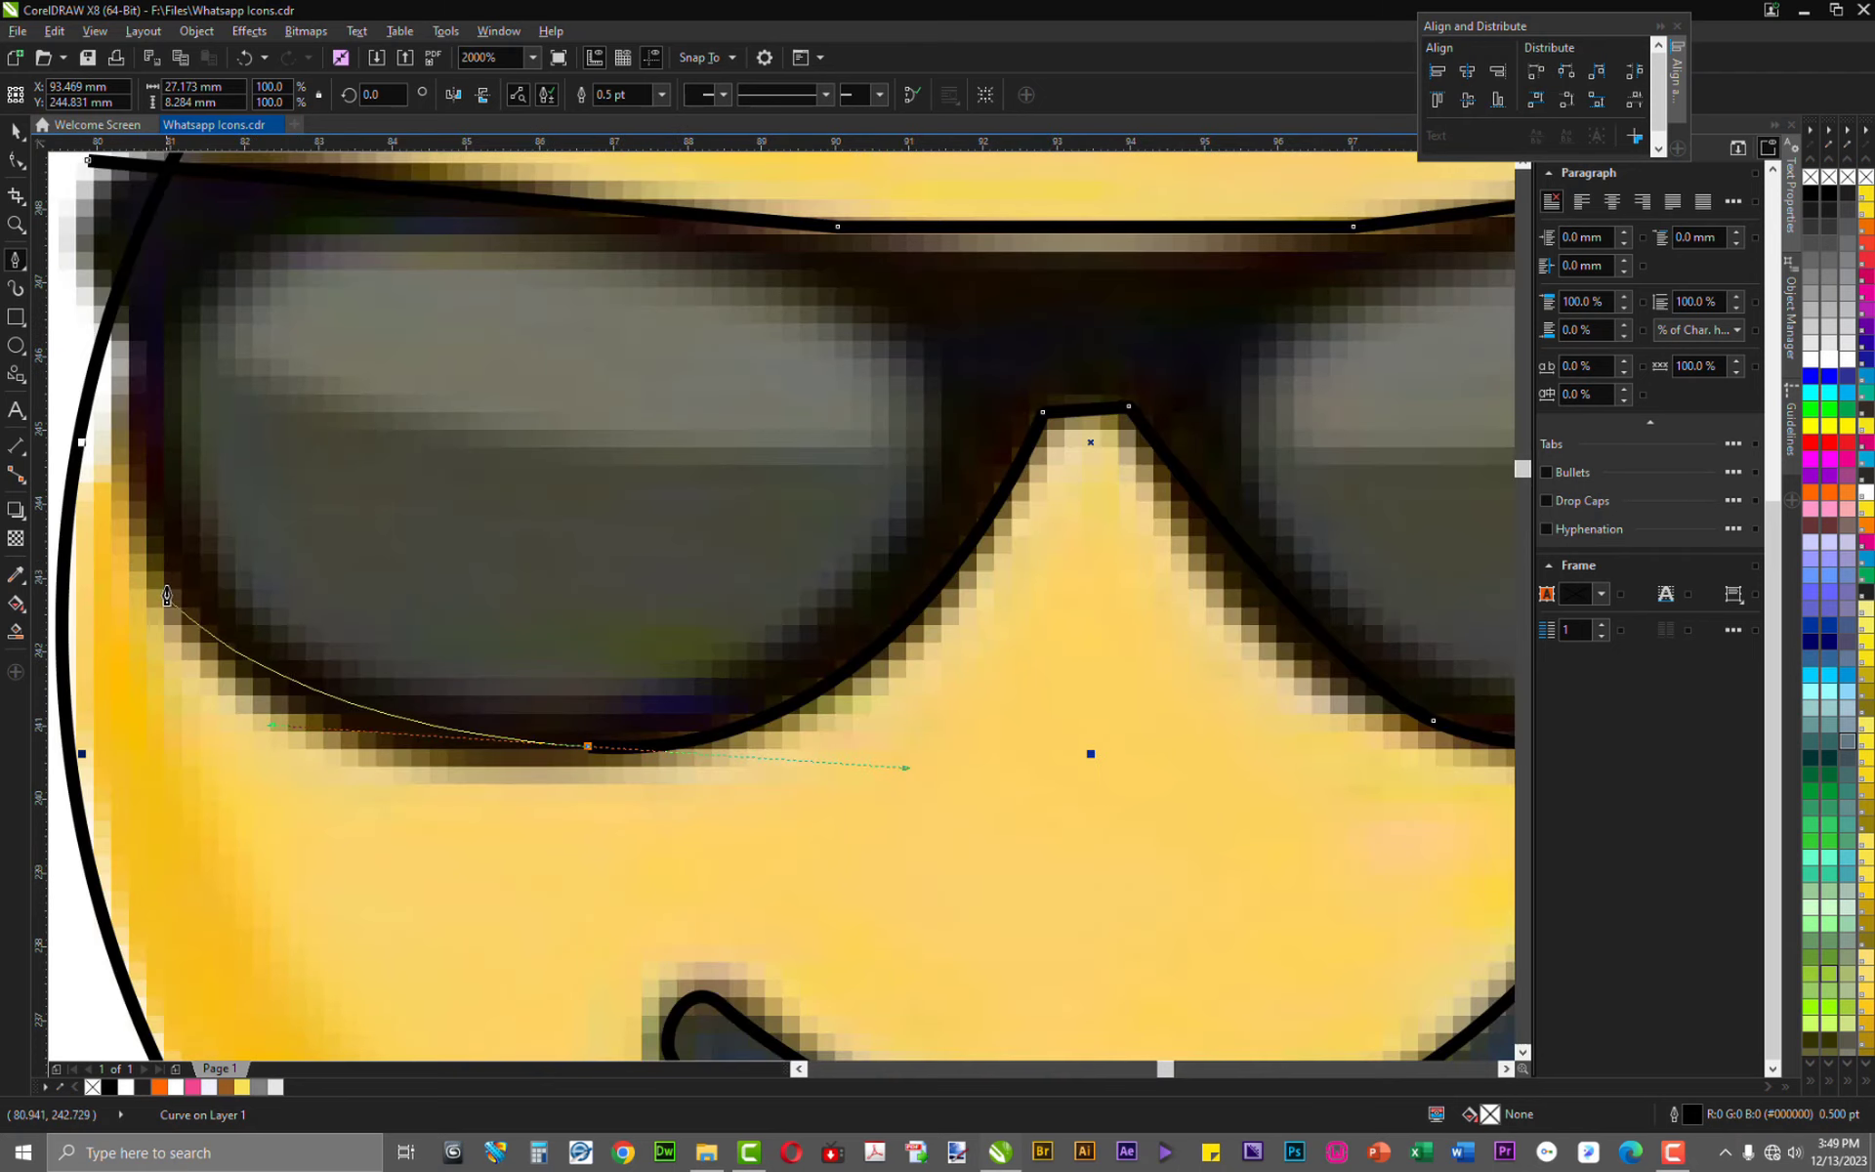
drag(166, 565, 113, 298)
click(104, 293)
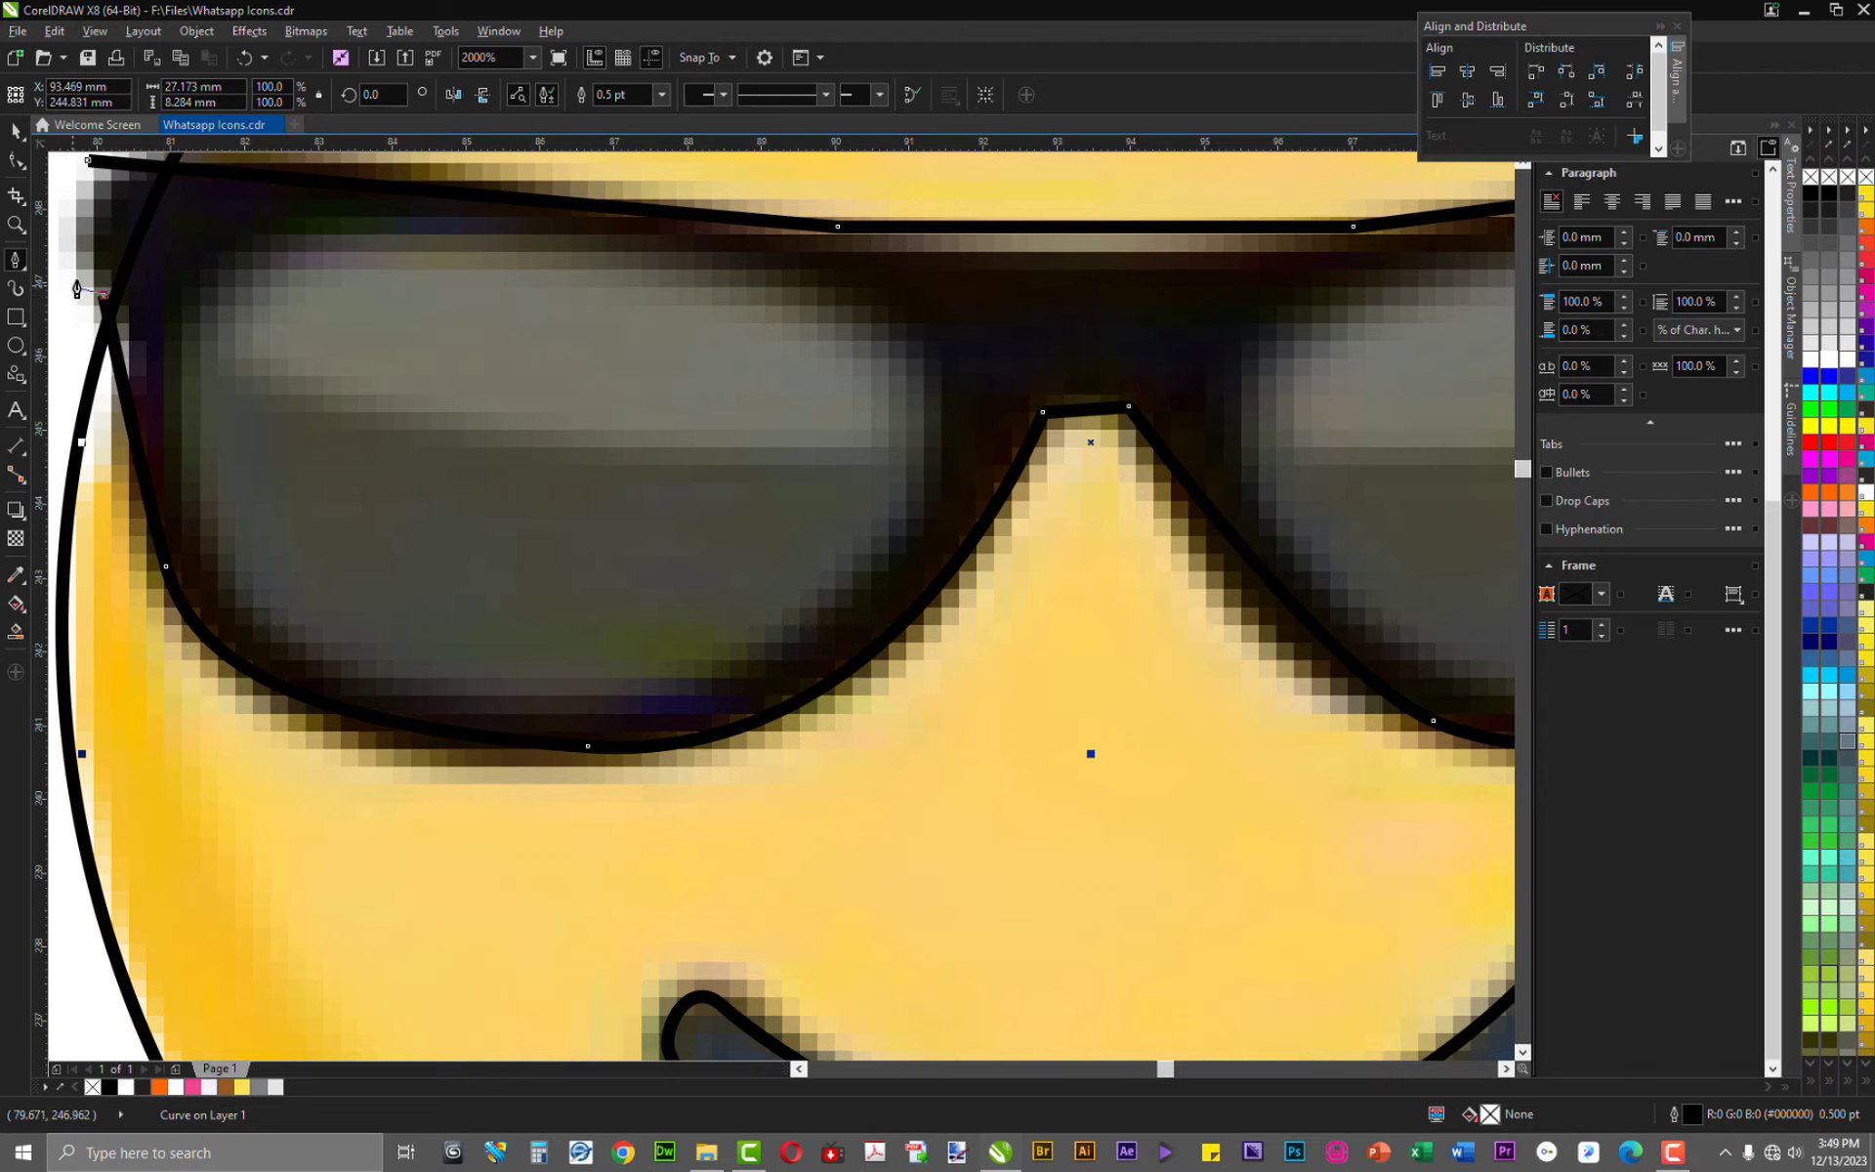
click(82, 277)
click(88, 159)
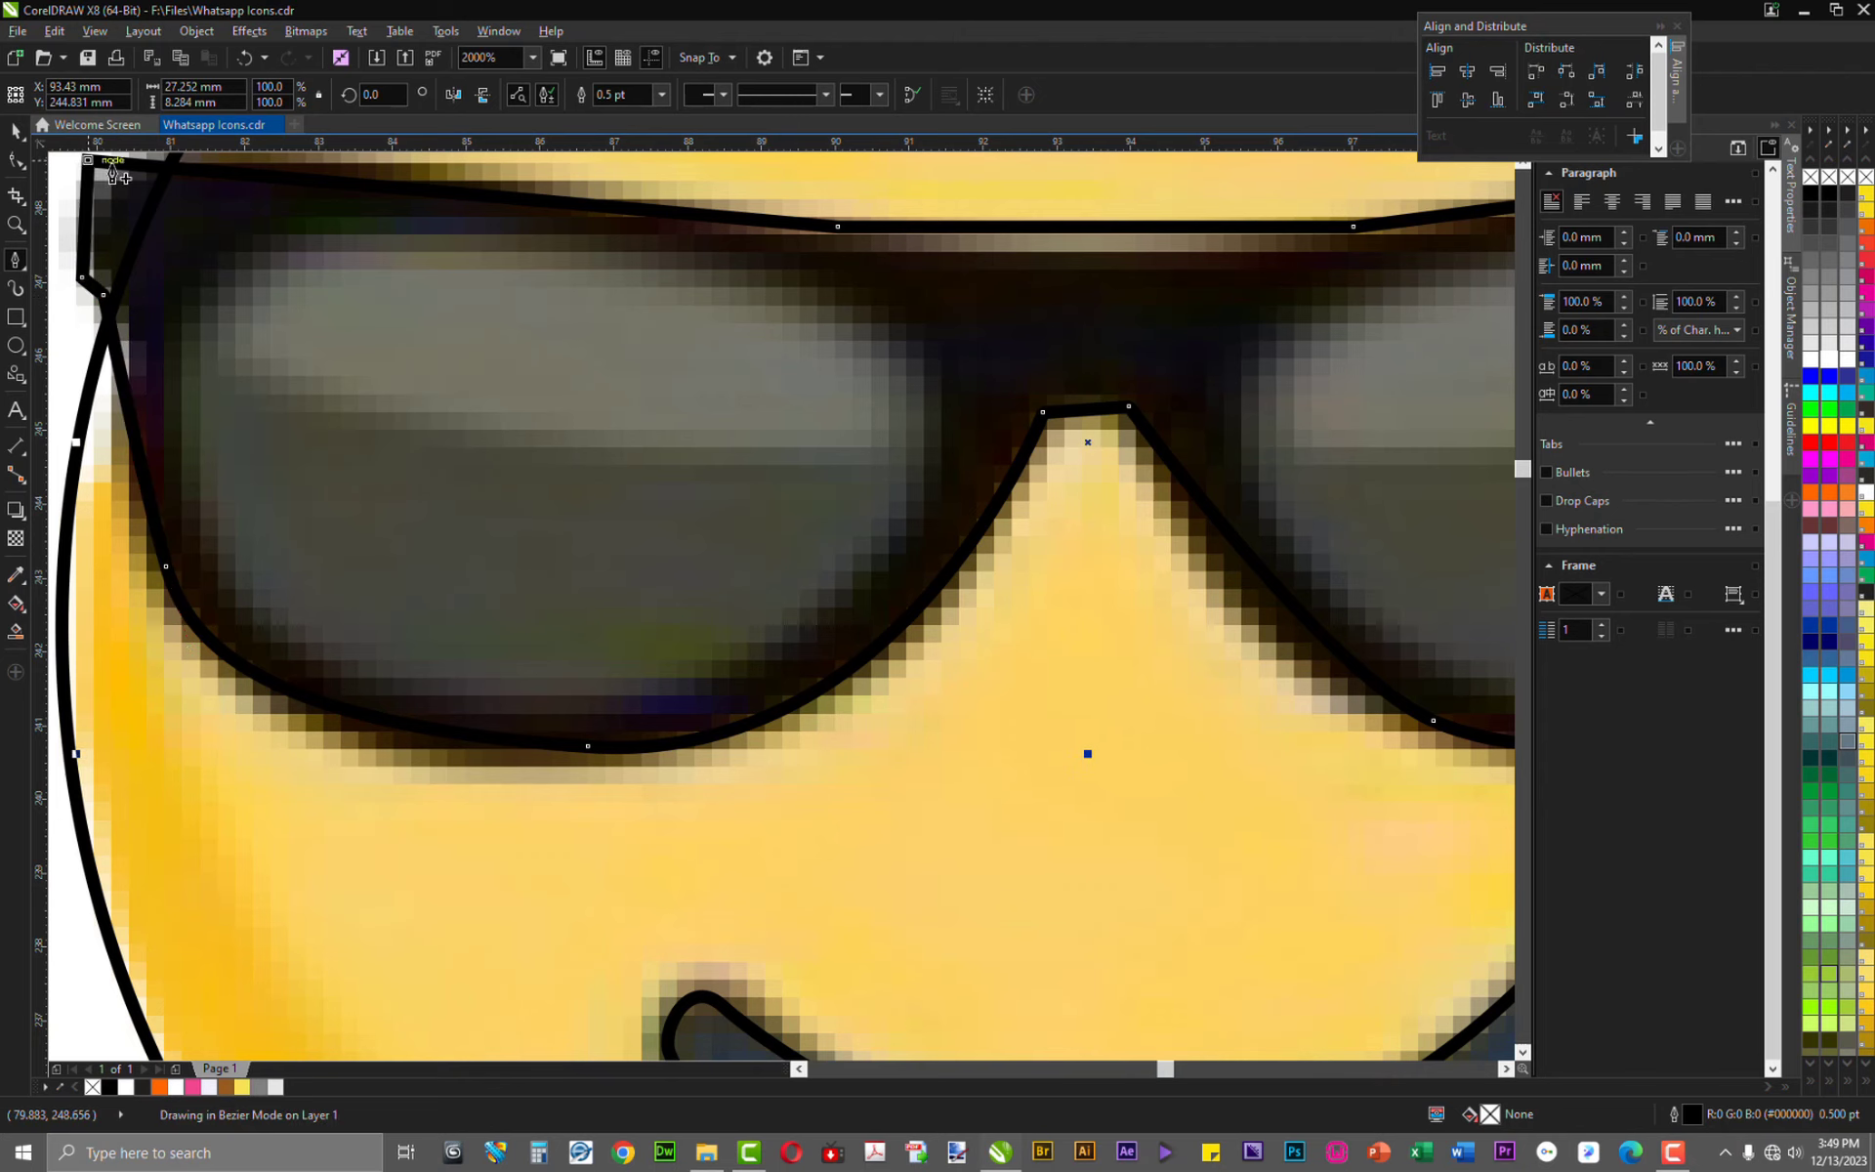
scroll(587, 515, down, 2)
key(space)
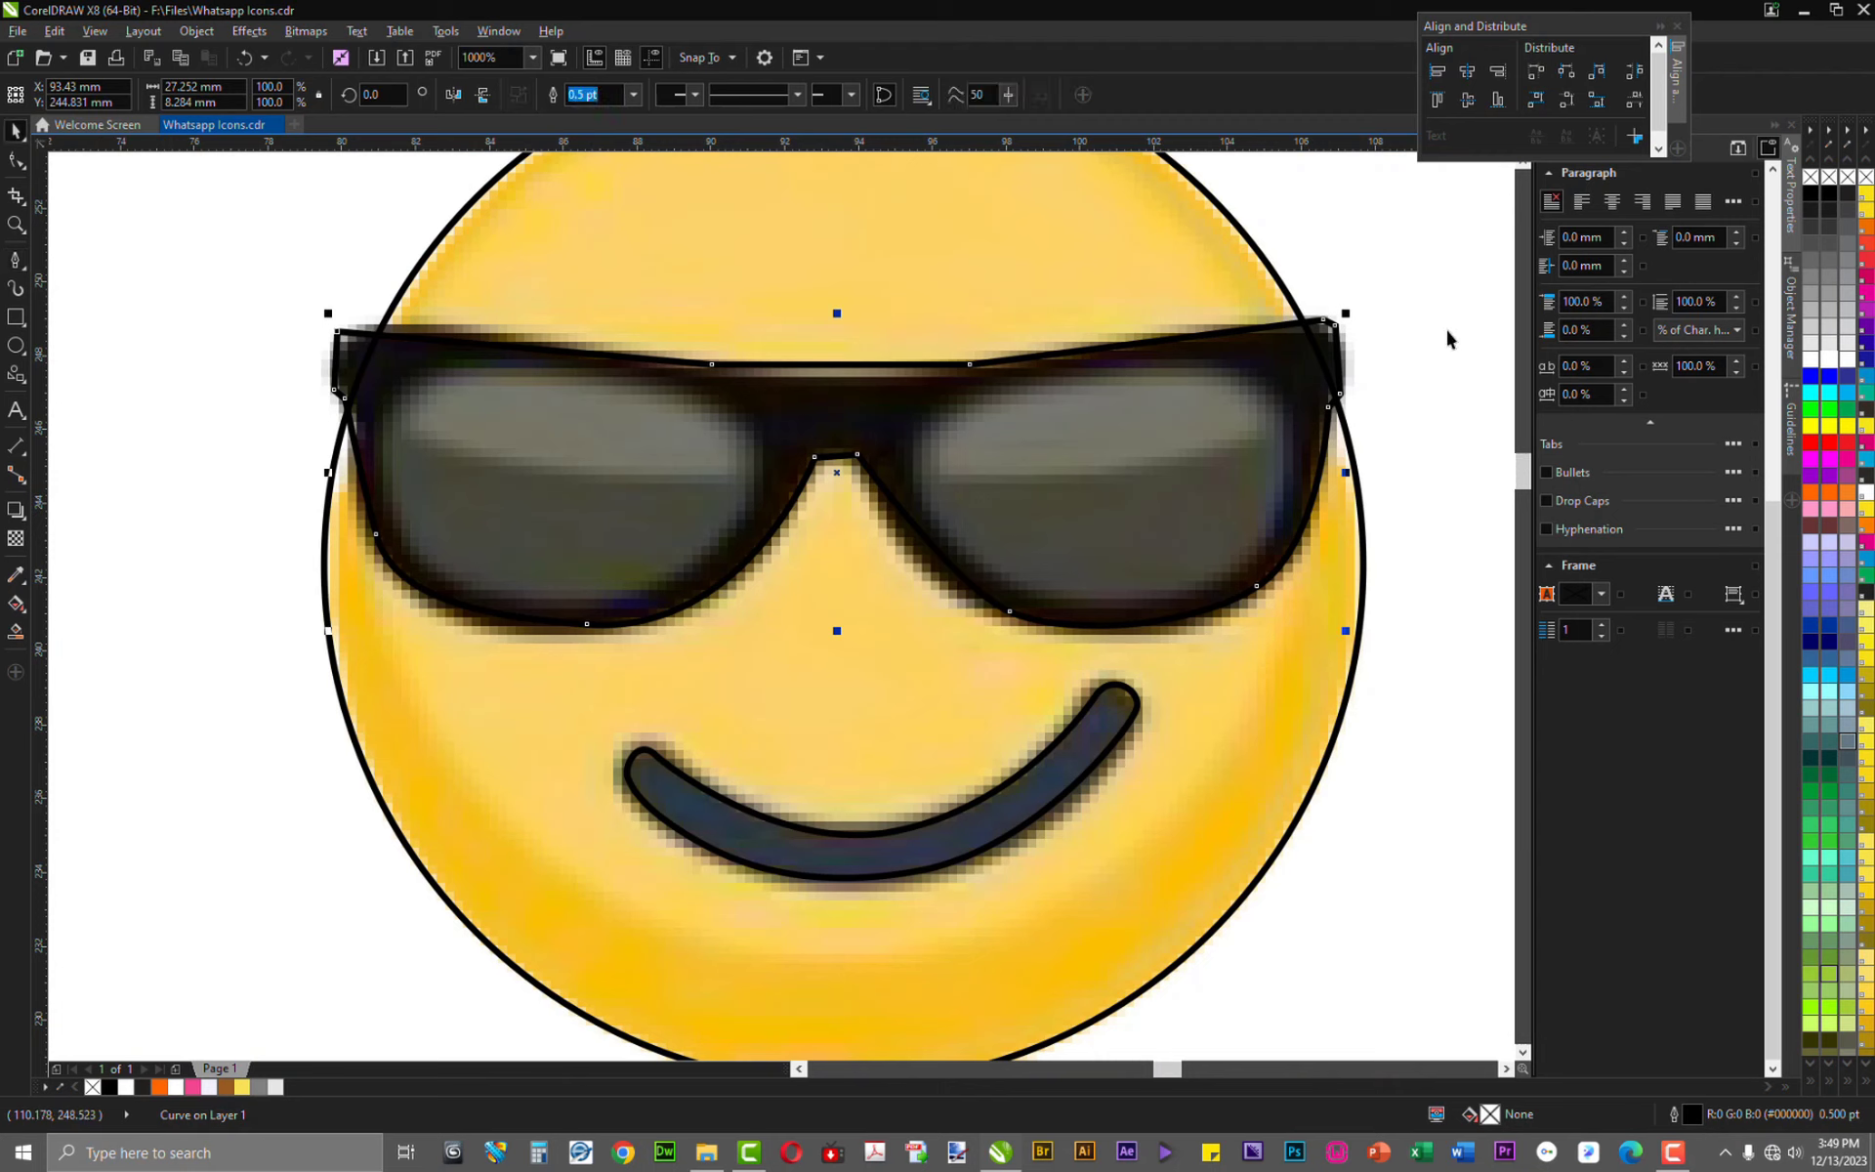
Move the emoji bitmap about 36 mm to the right to check the traced outlines, and undo the move
click(1222, 377)
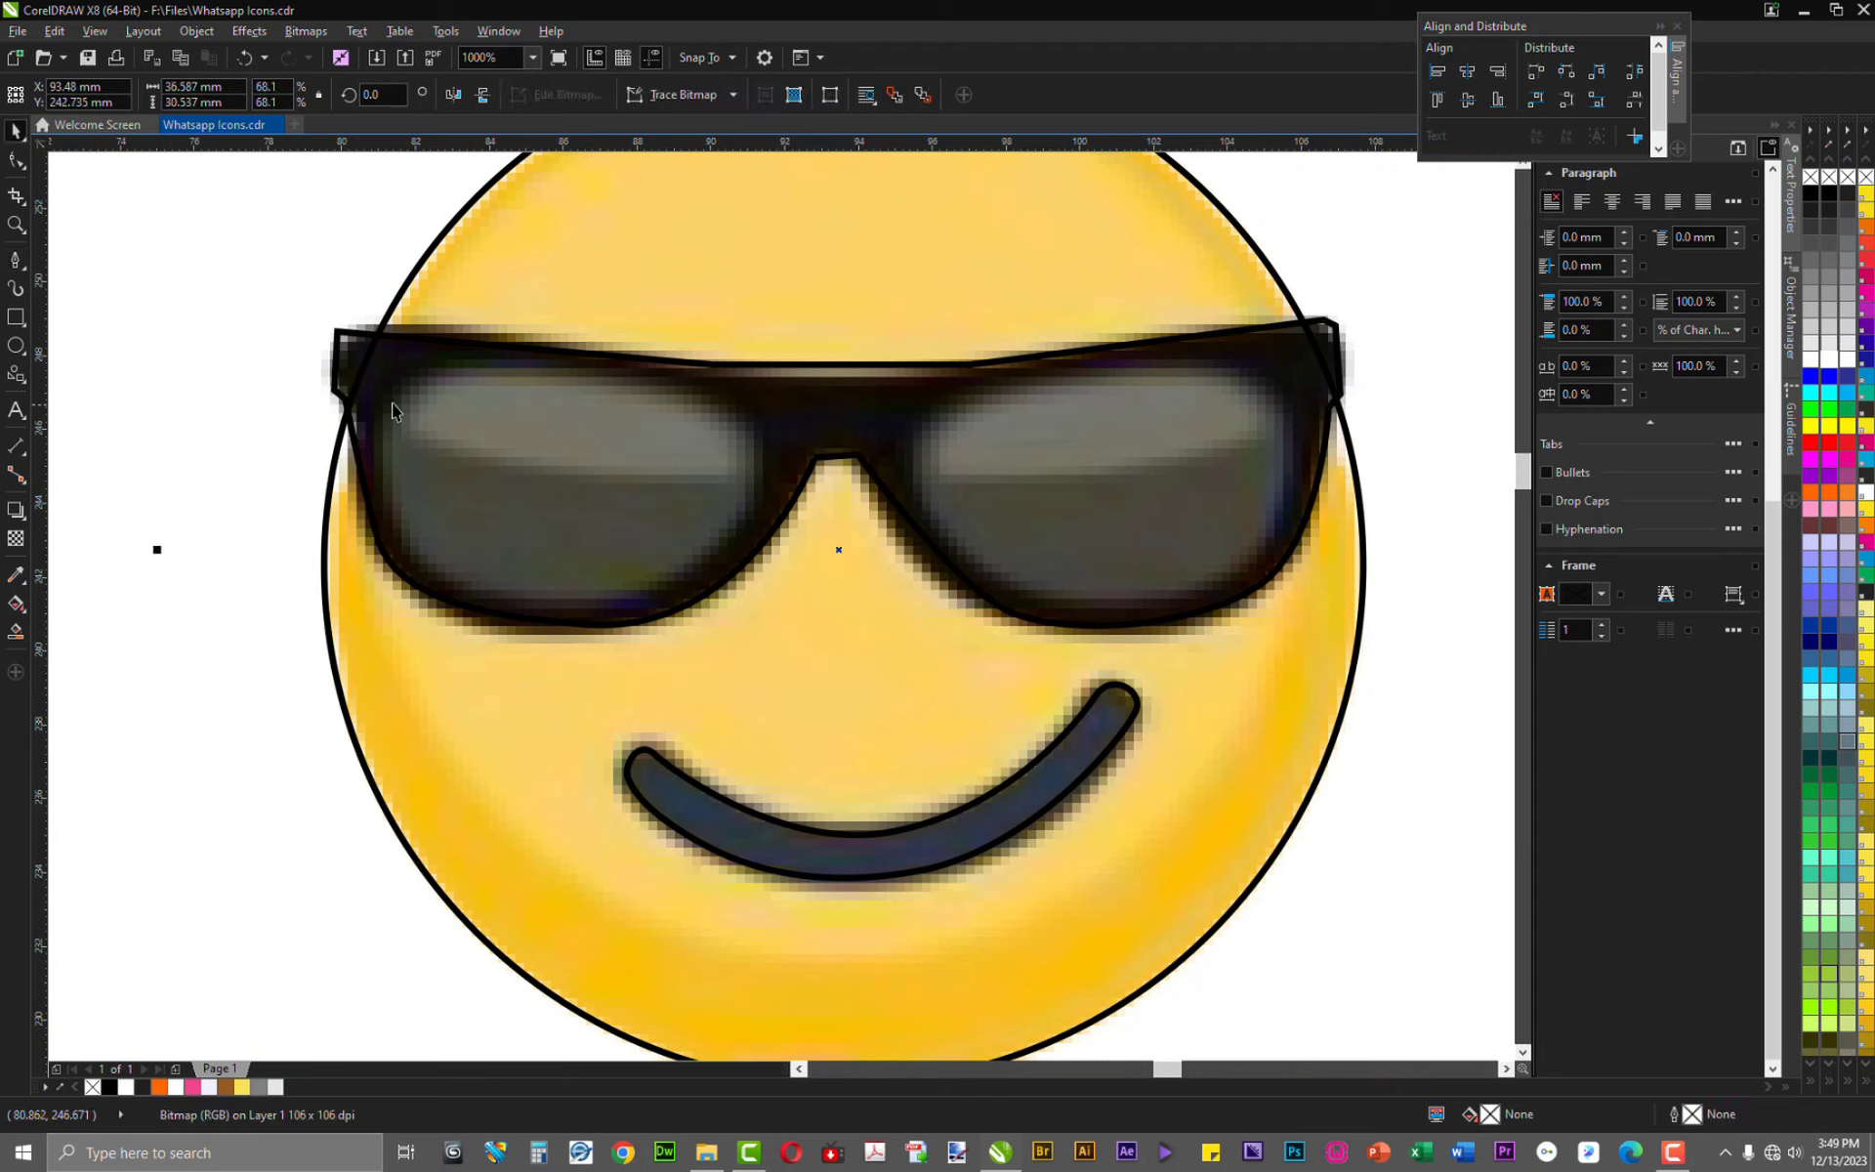
scroll(182, 434, down, 2)
click(654, 225)
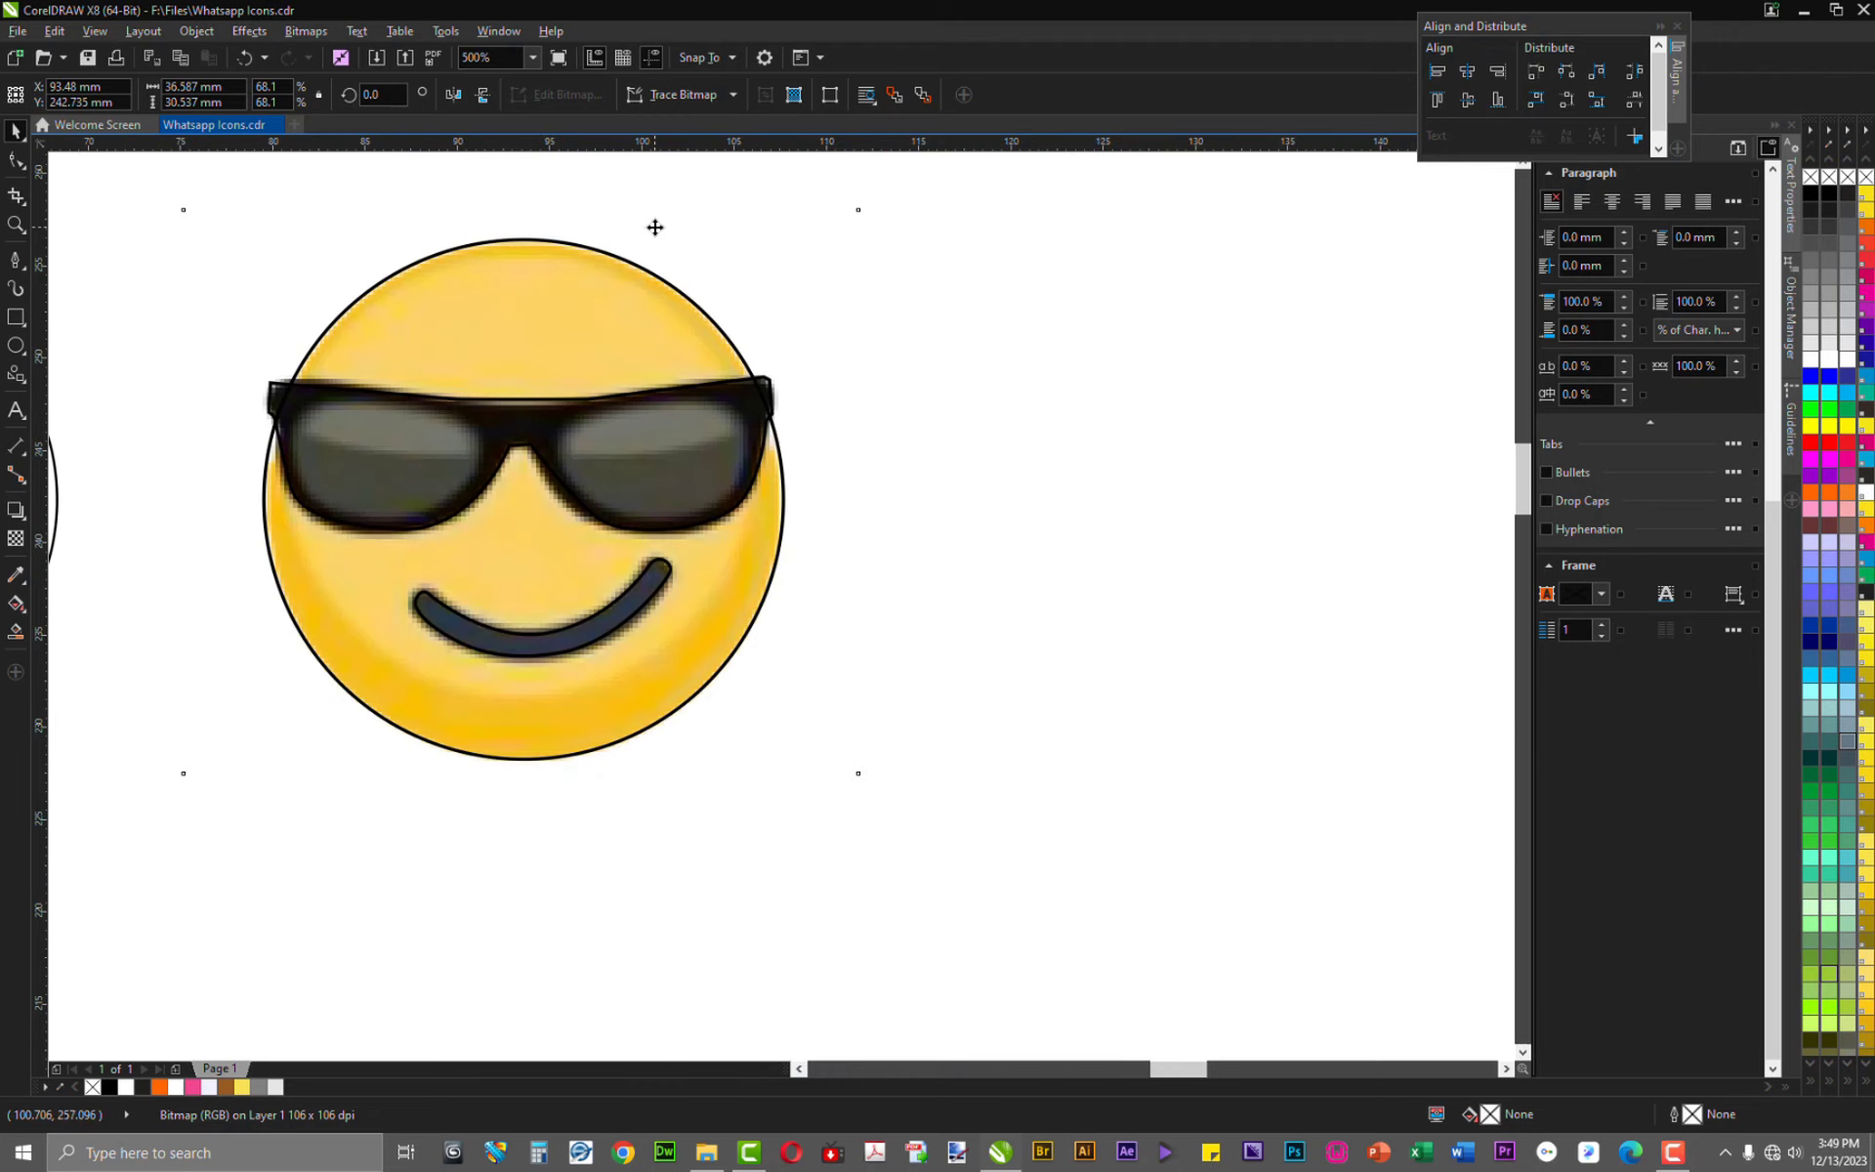
click(975, 280)
click(720, 242)
drag(625, 196, 954, 243)
click(734, 288)
drag(734, 288, 1394, 295)
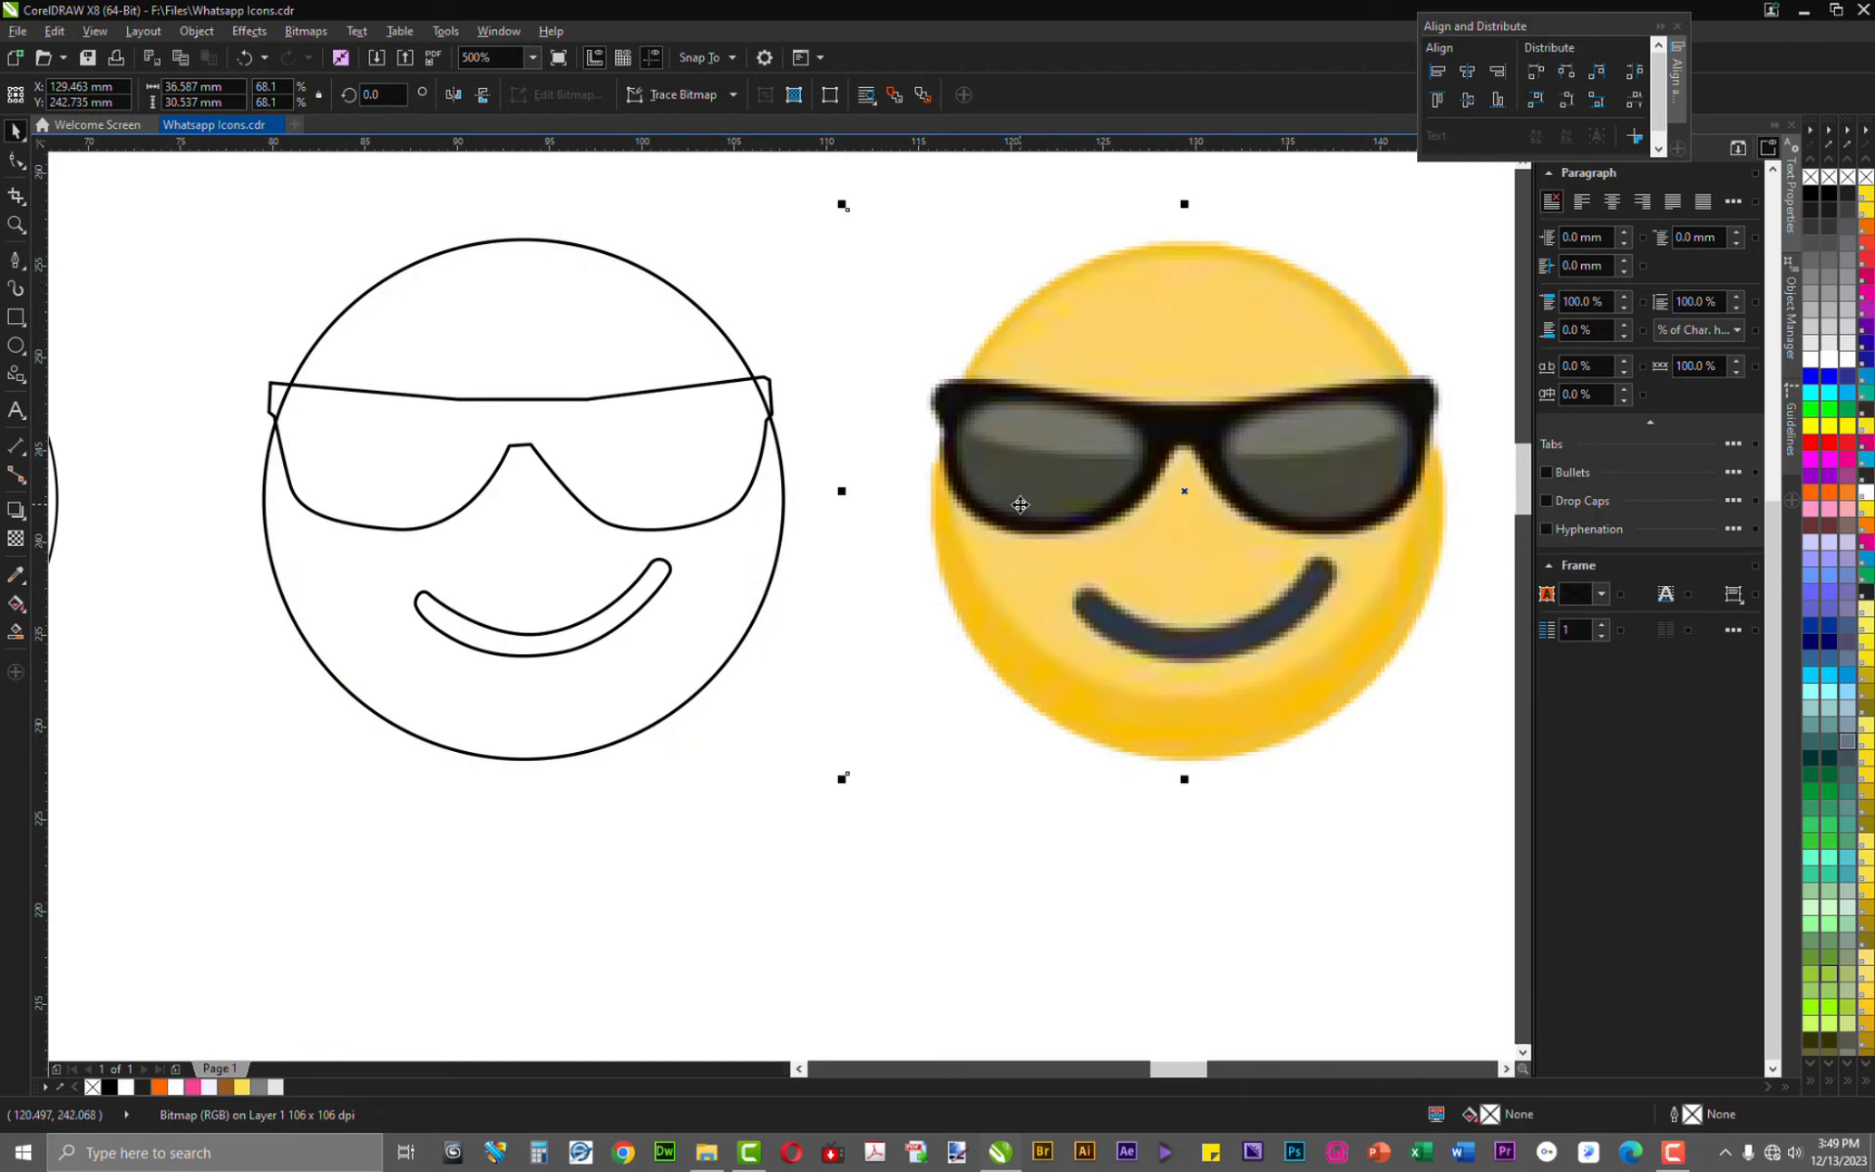
key(ctrl+z)
scroll(375, 441, up, 2)
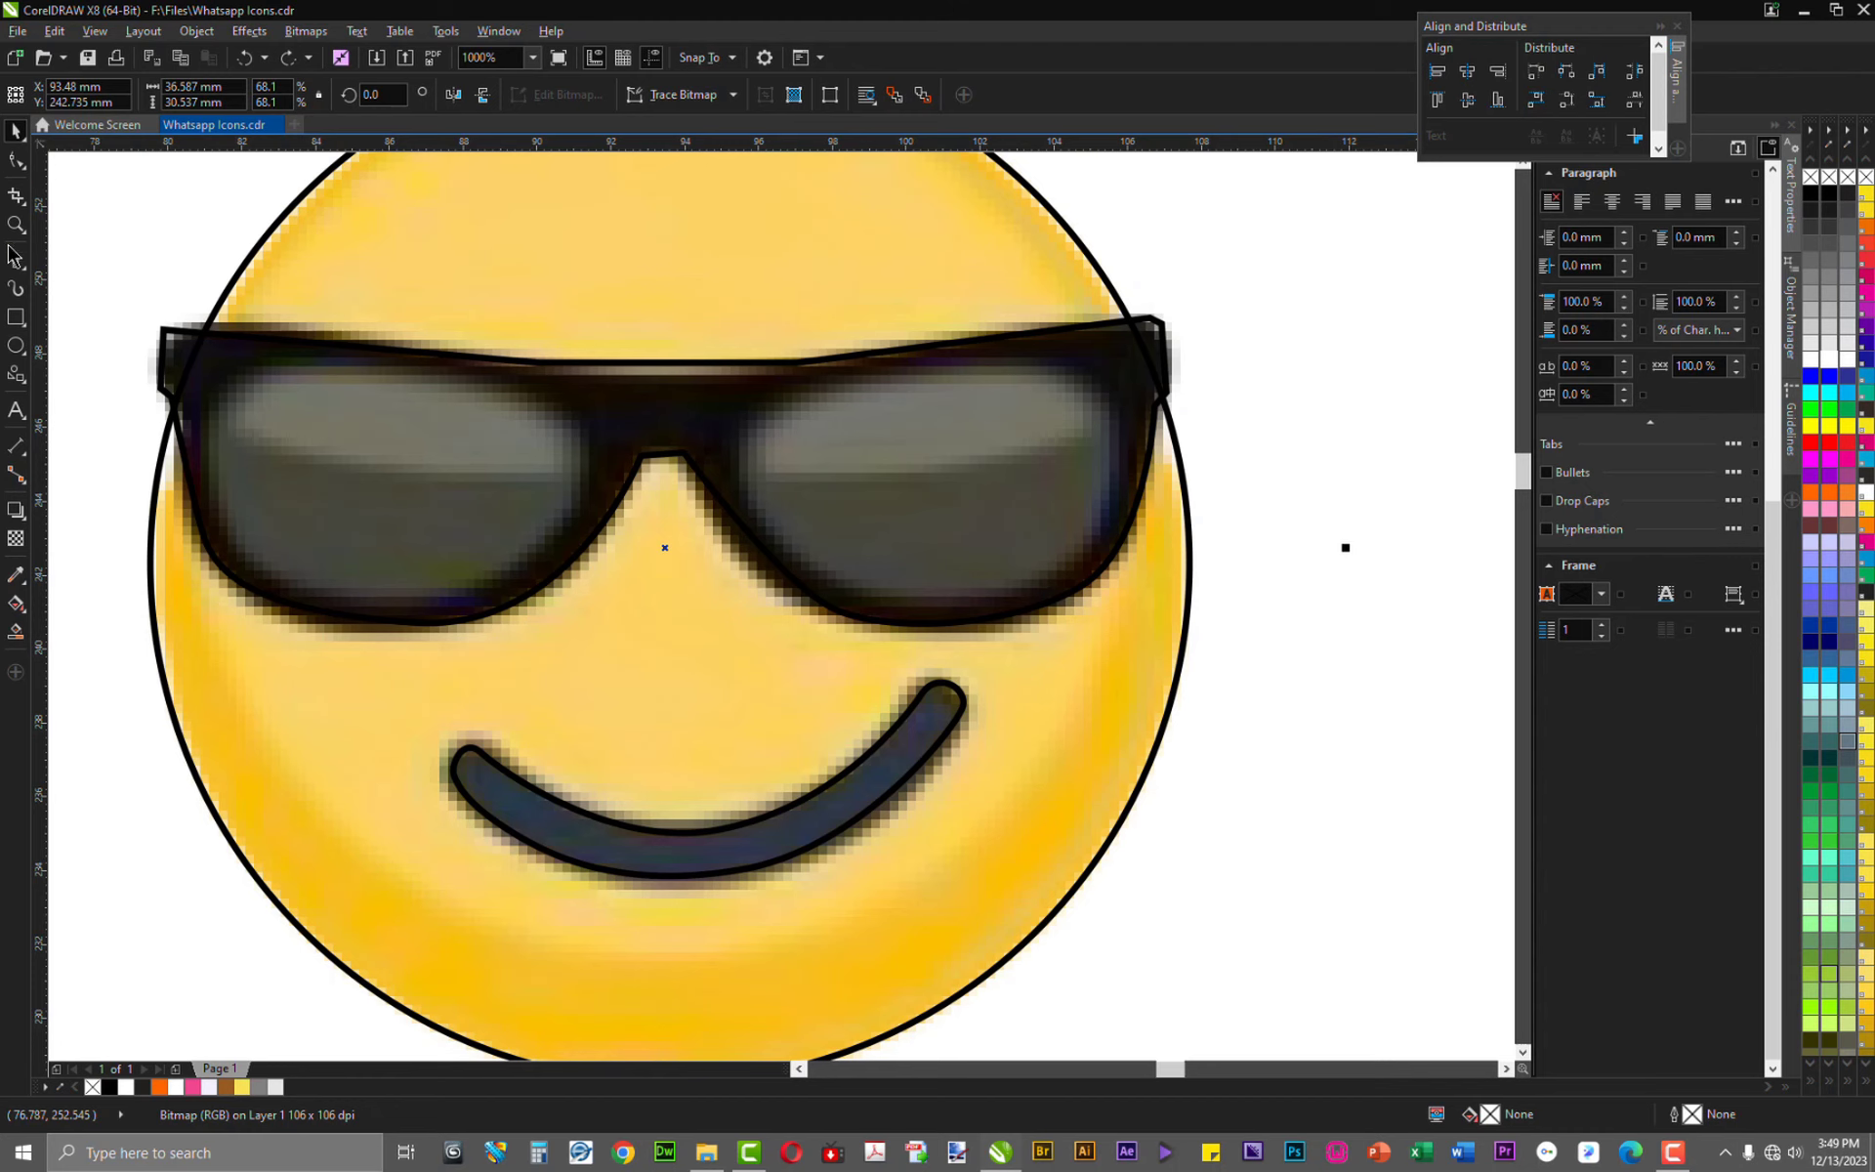
Trace a closed curved outline around the left lens inside the frame with the Pen tool, about 10.4 mm wide and 6.5 mm high
scroll(1302, 502, down, 2)
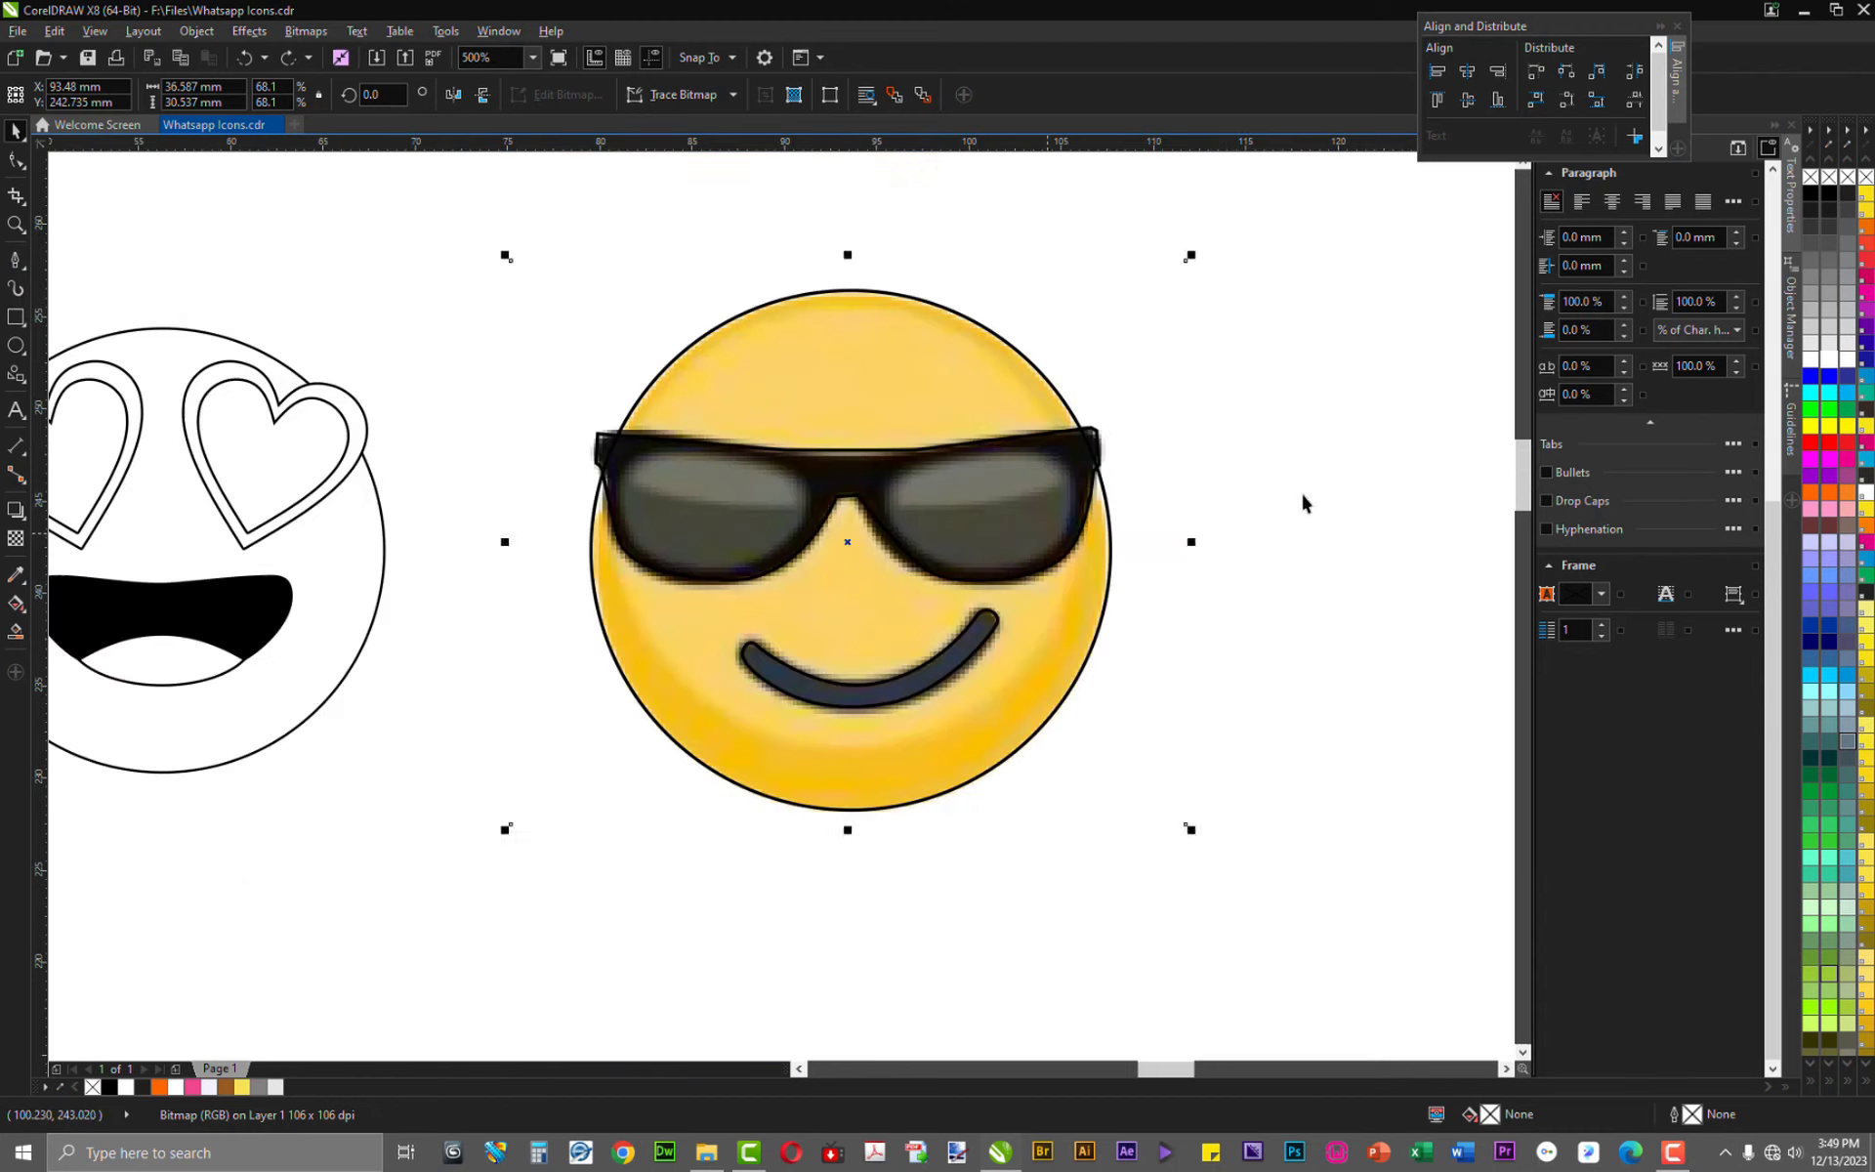
scroll(665, 502, up, 1)
scroll(734, 496, up, 1)
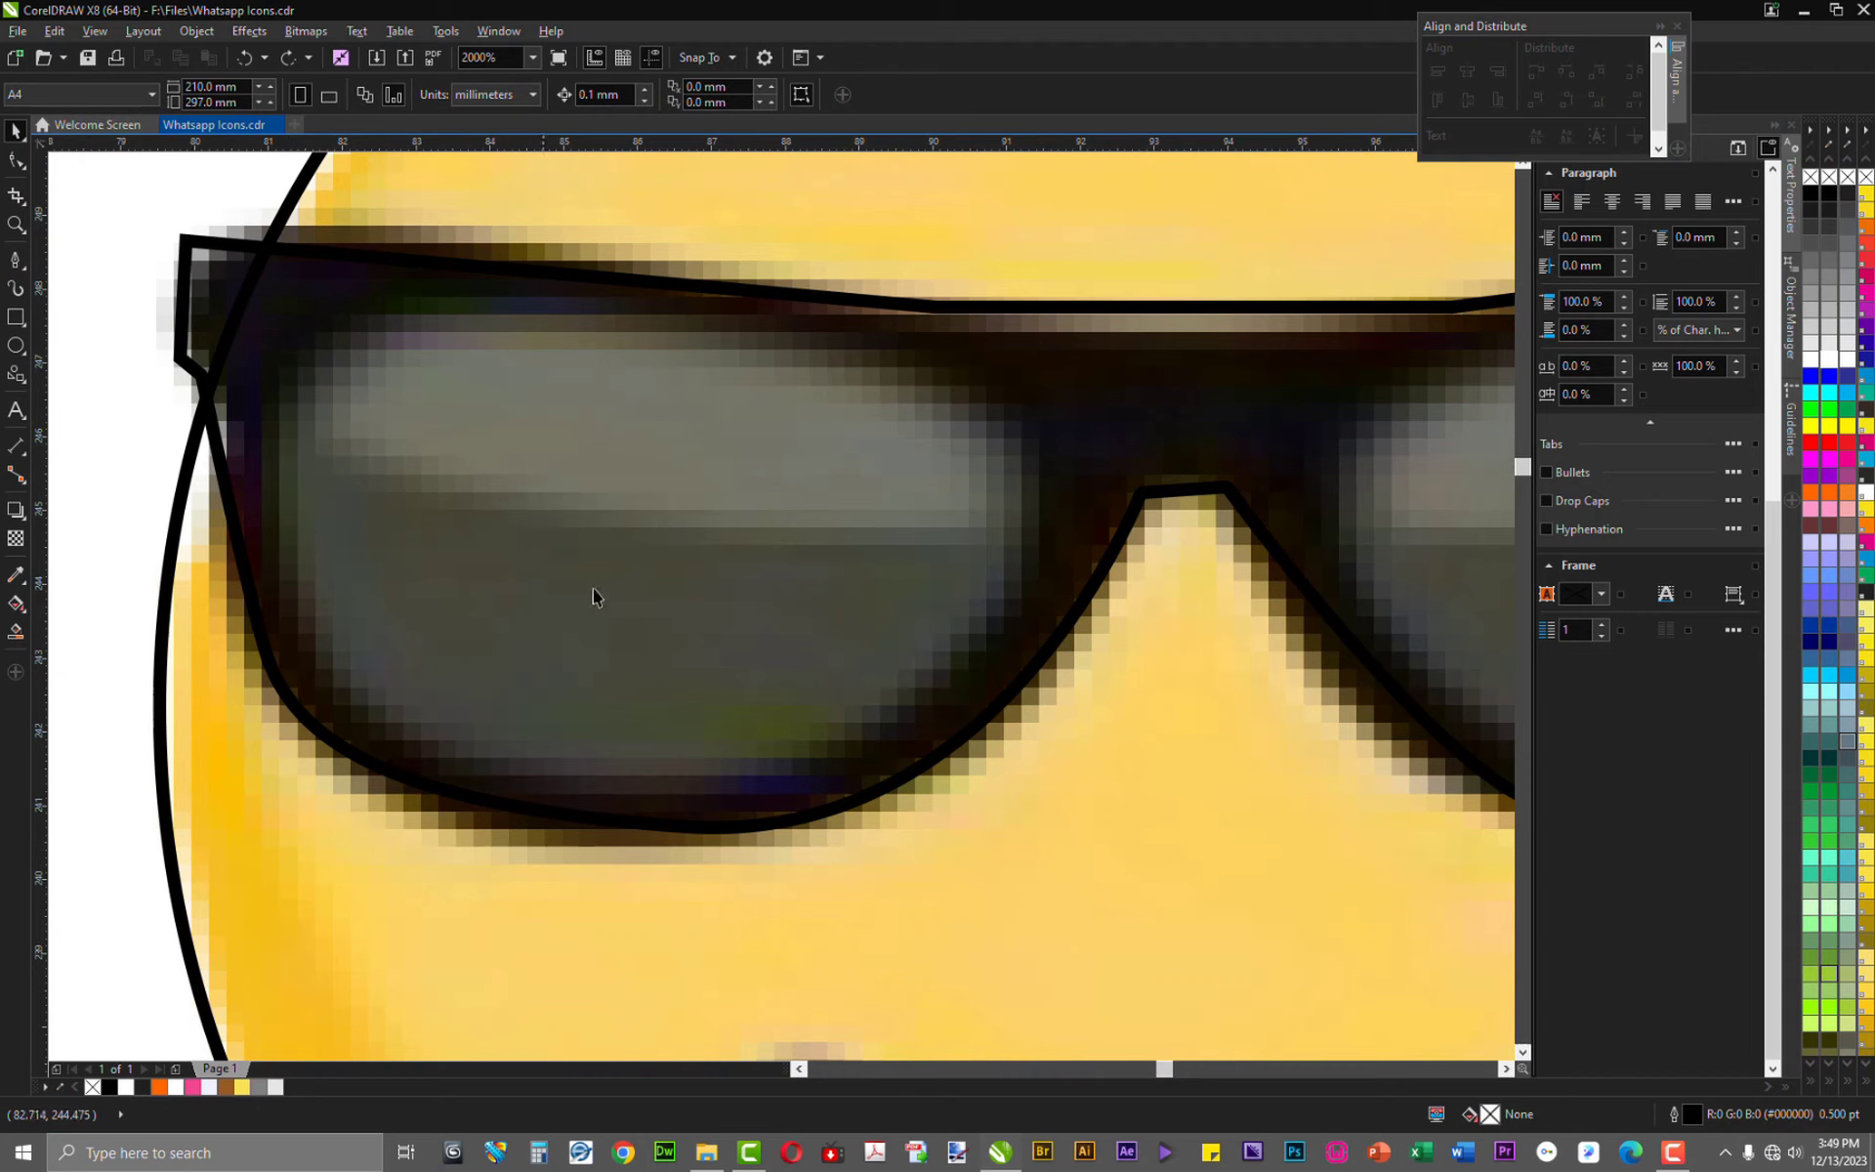
click(16, 259)
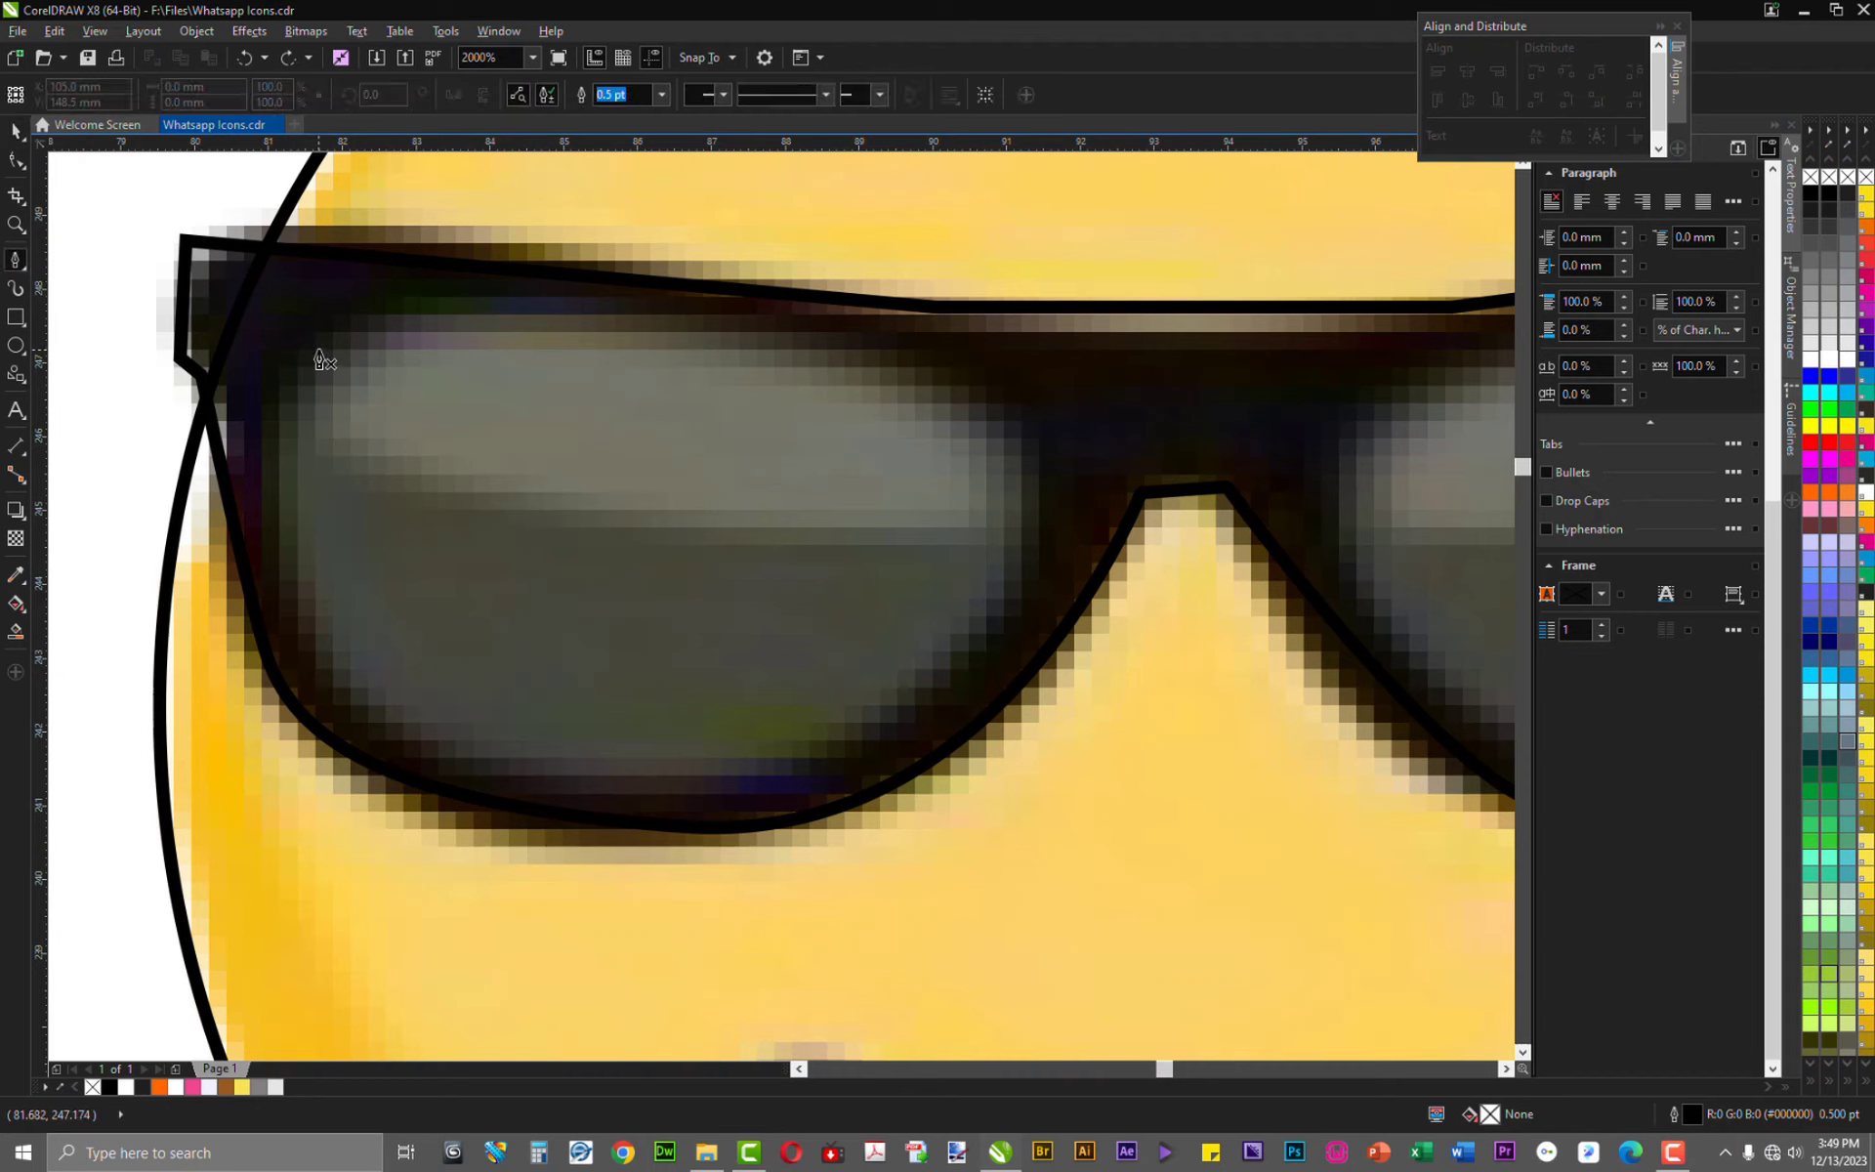
click(386, 307)
drag(900, 375, 1030, 439)
click(1039, 476)
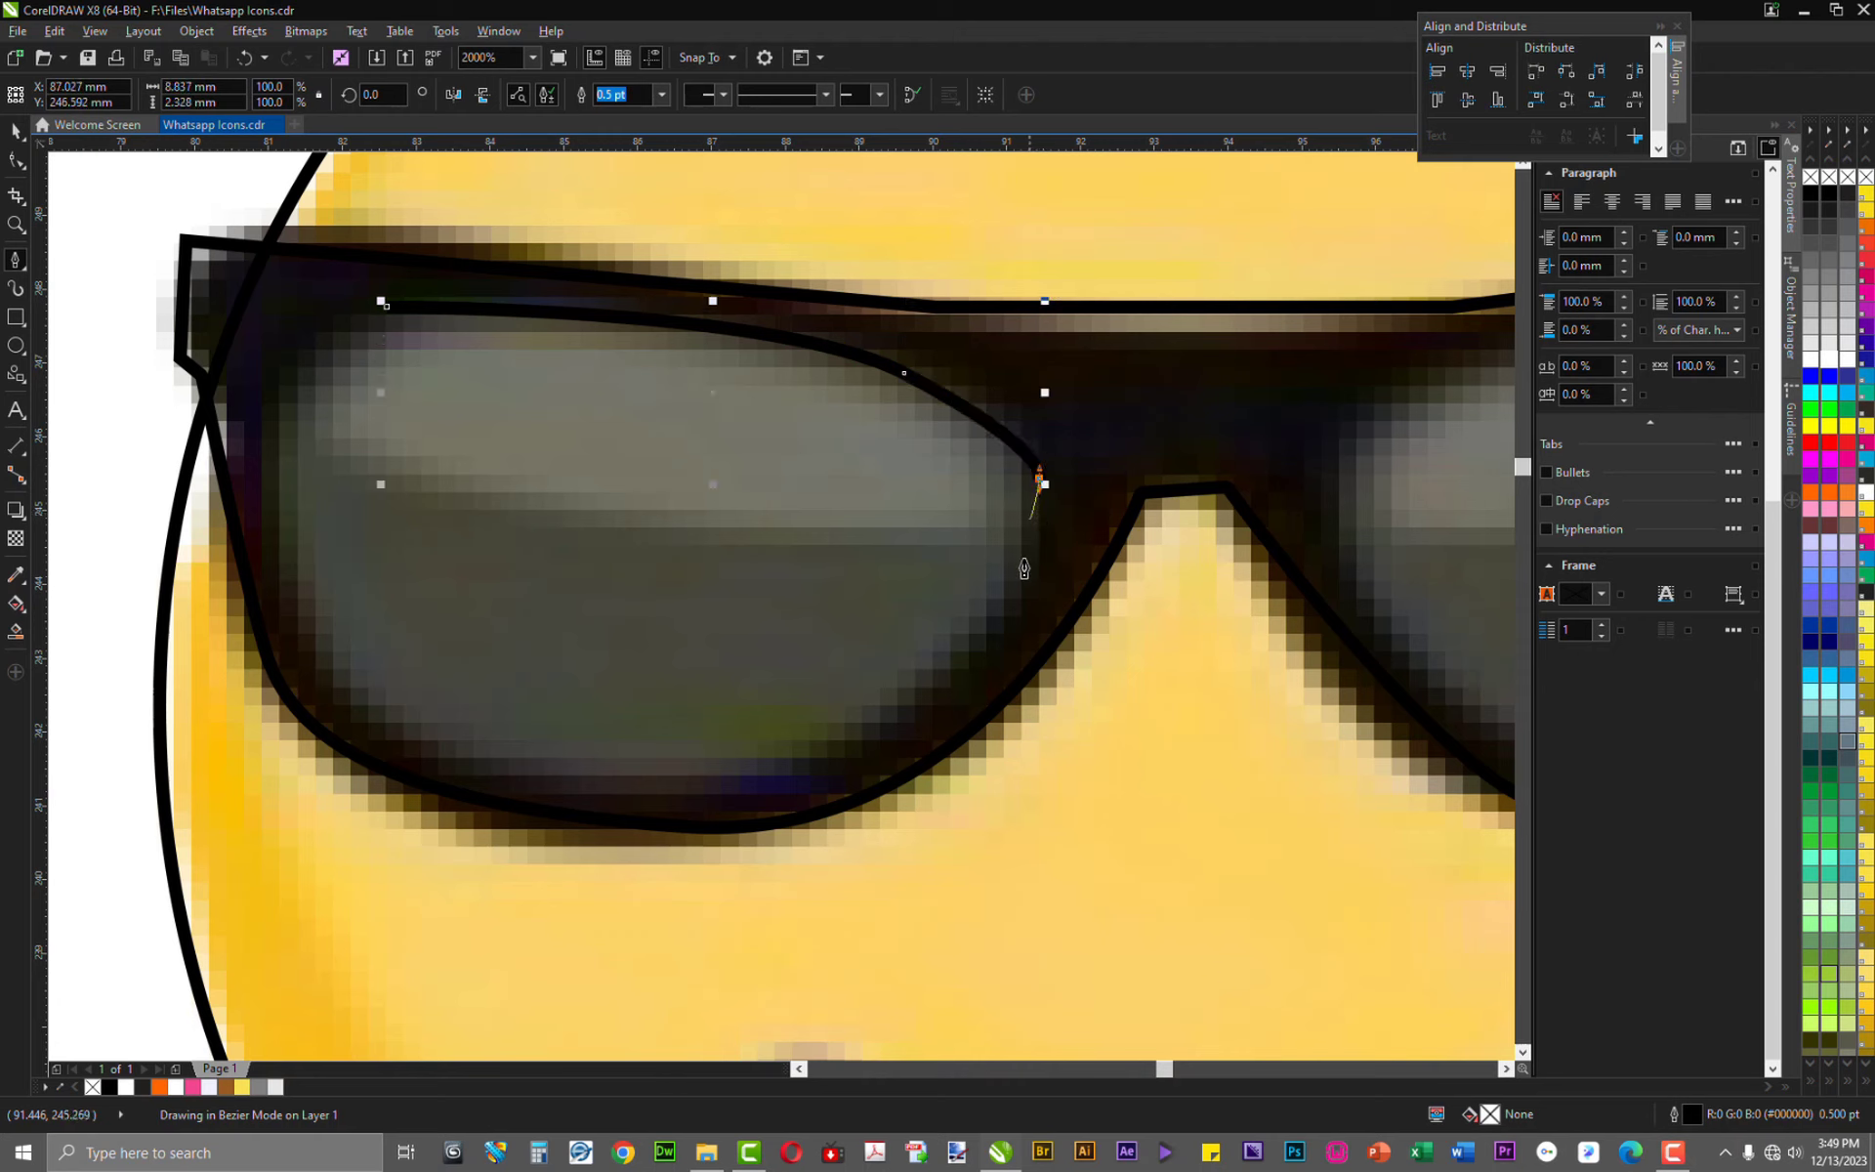
drag(919, 685, 768, 803)
drag(457, 750, 359, 703)
drag(277, 523, 277, 403)
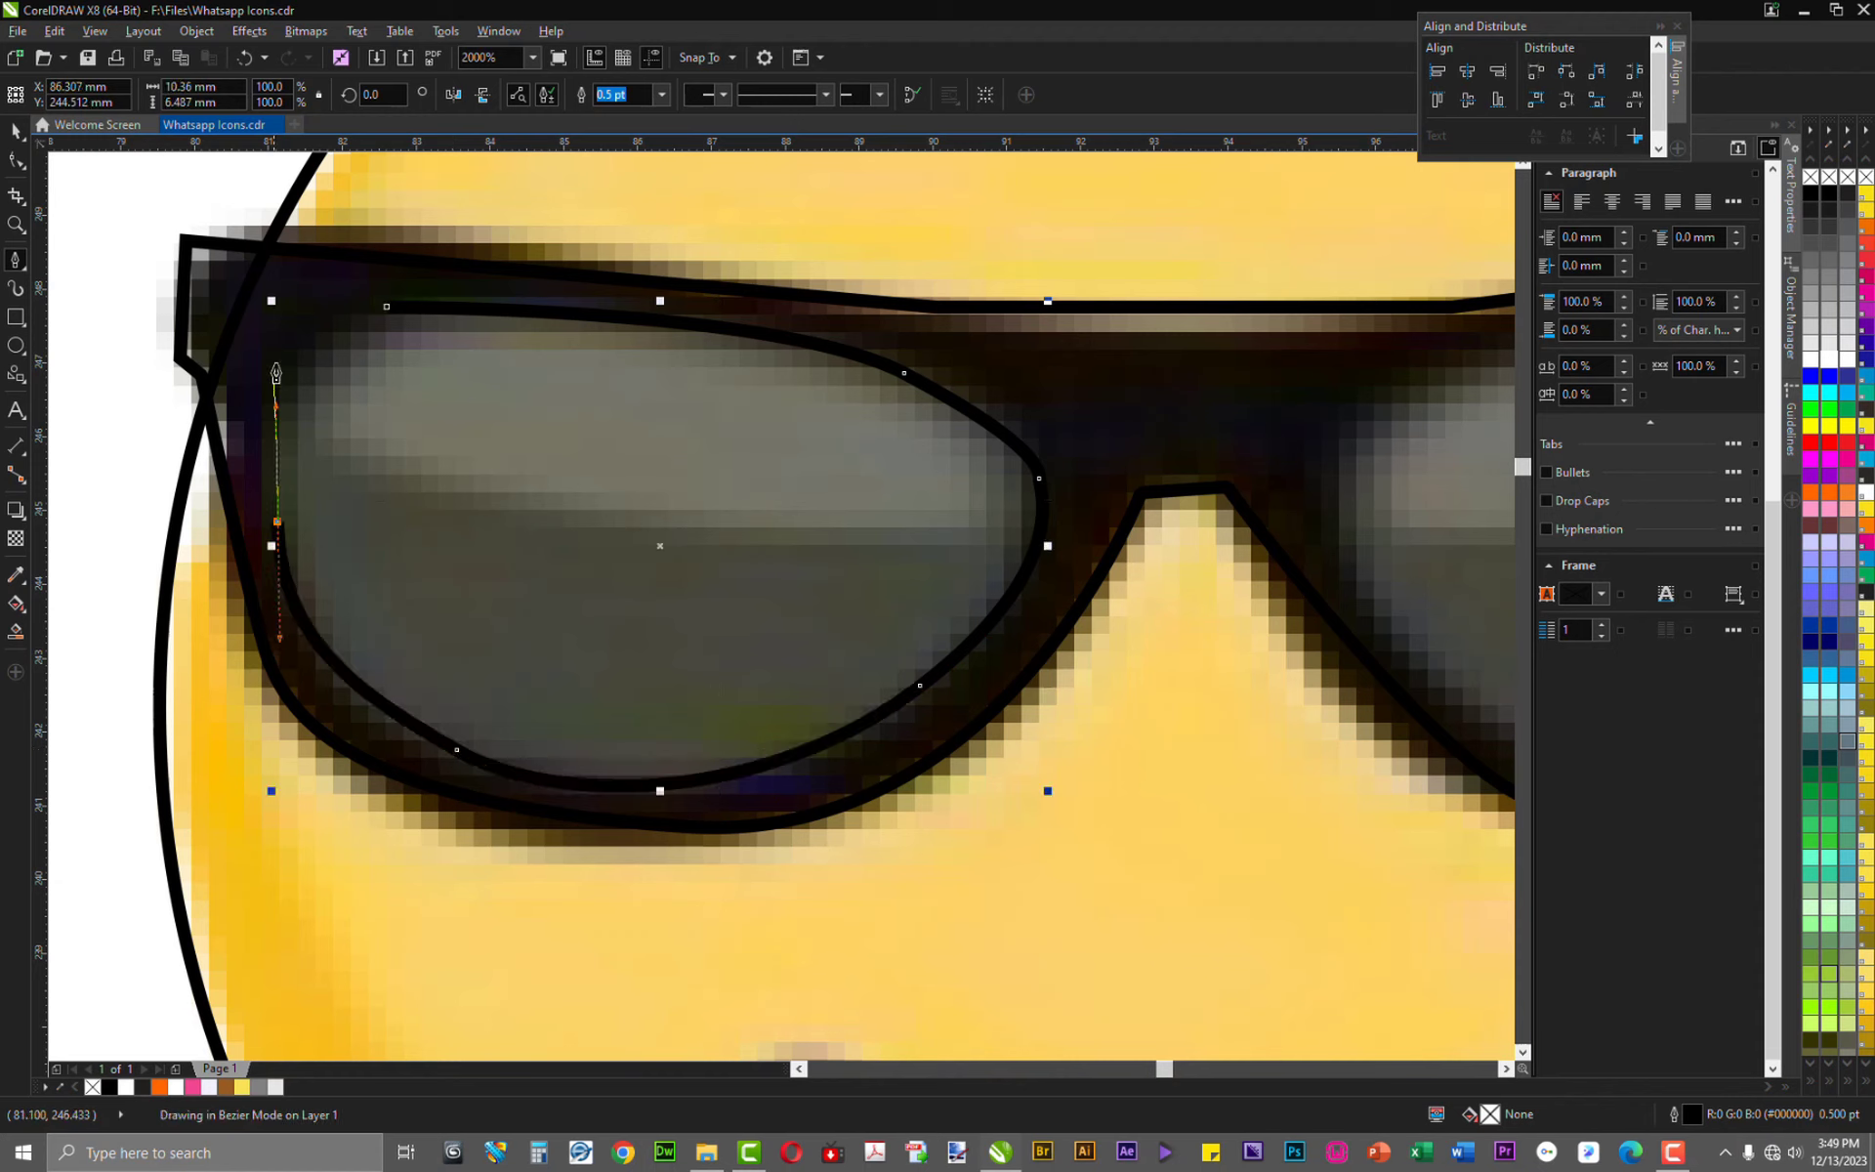
click(386, 310)
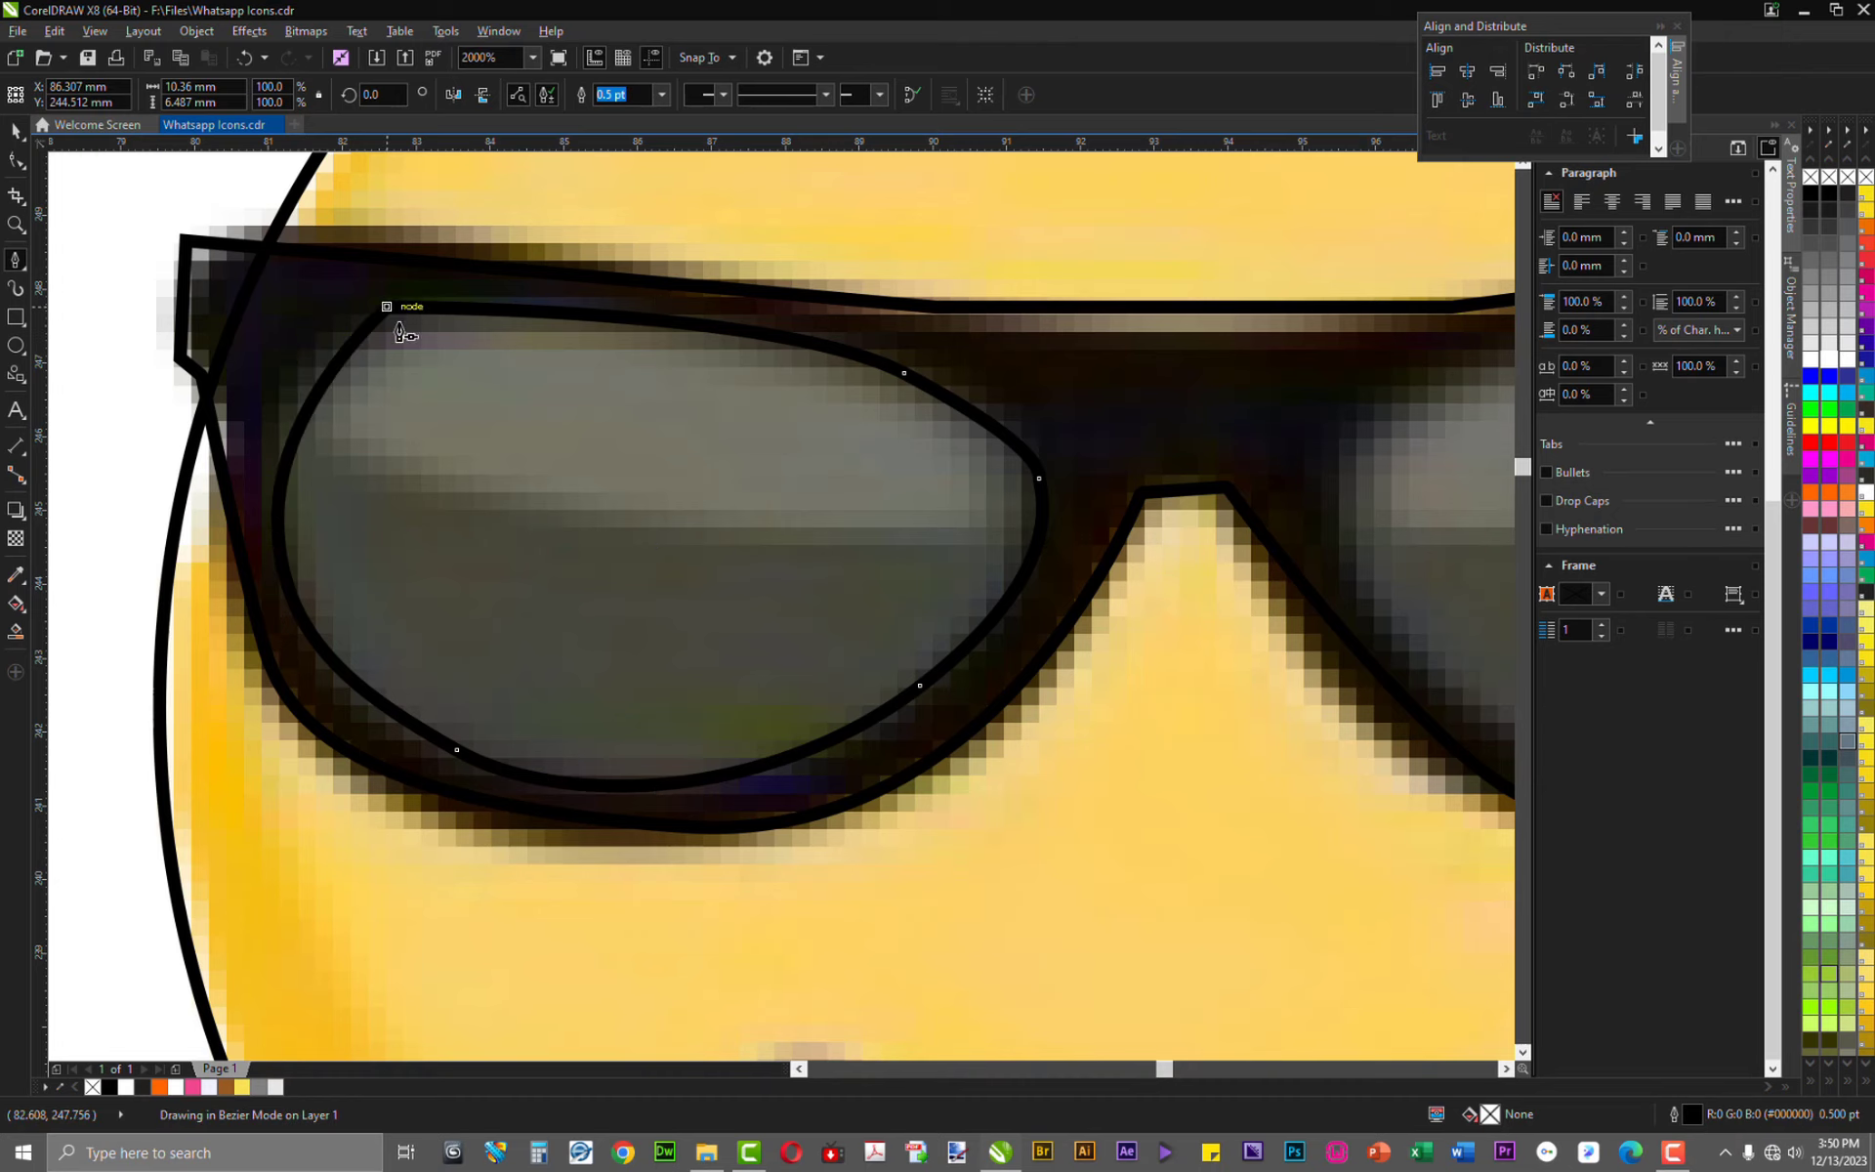
key(space)
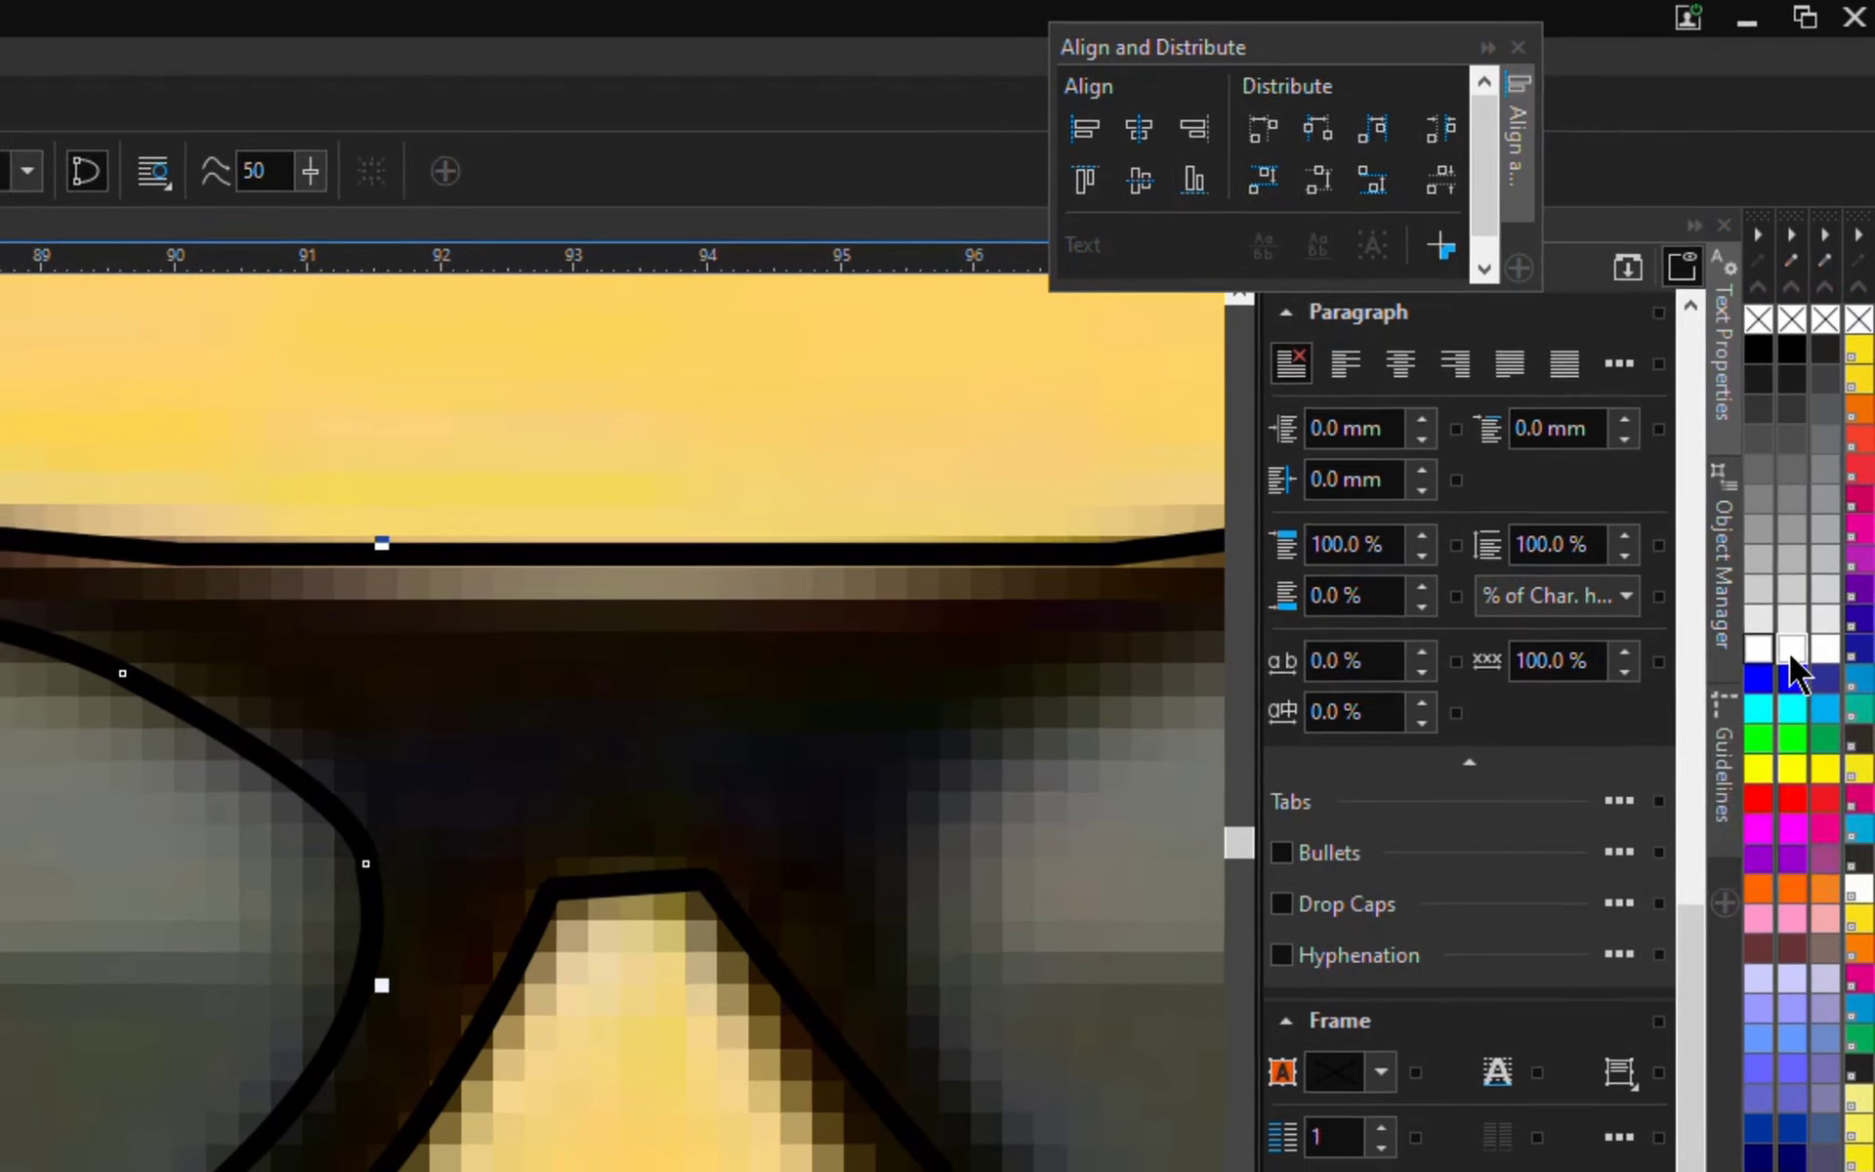
Colour the lens outline white and round its upper-left corner by adding a node on the upper edge and deleting the corner node
right_click(1792, 664)
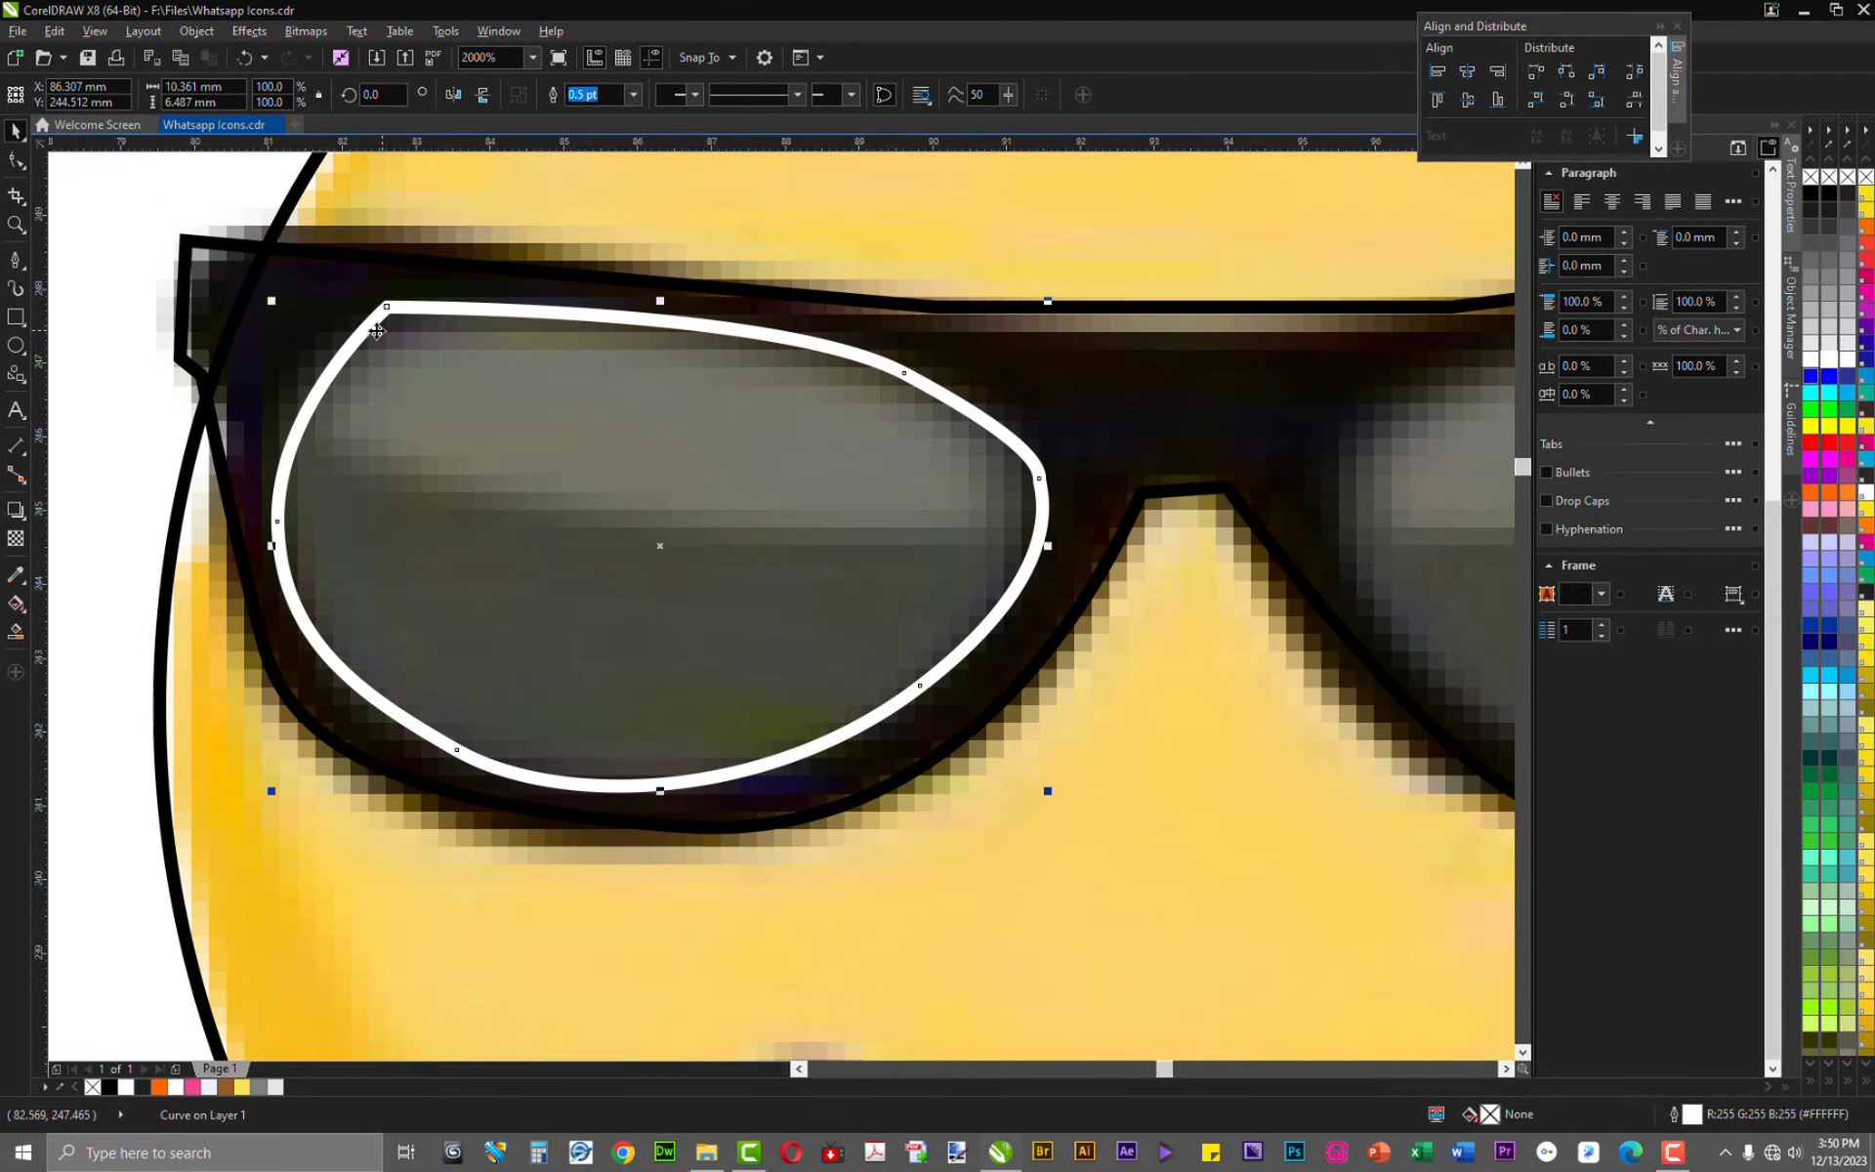
key(F10)
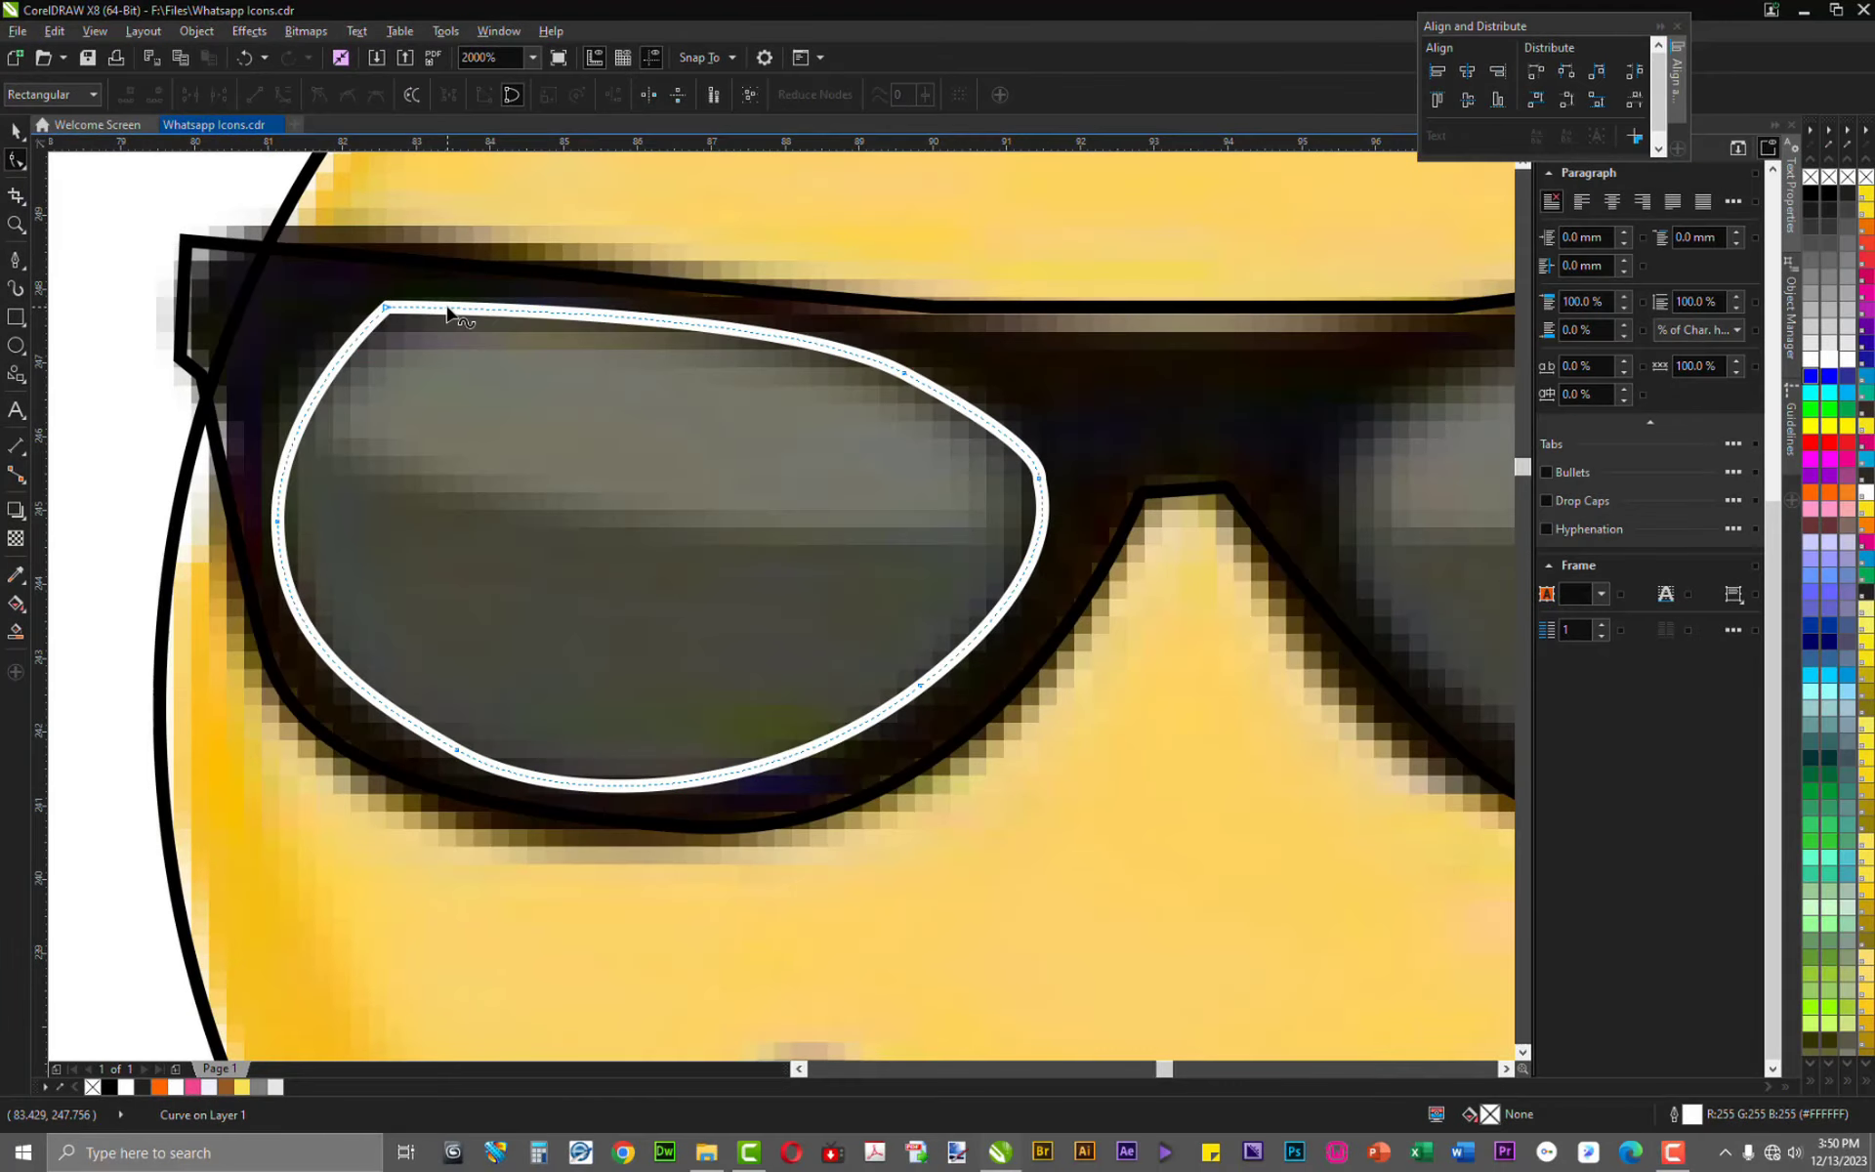
click(447, 309)
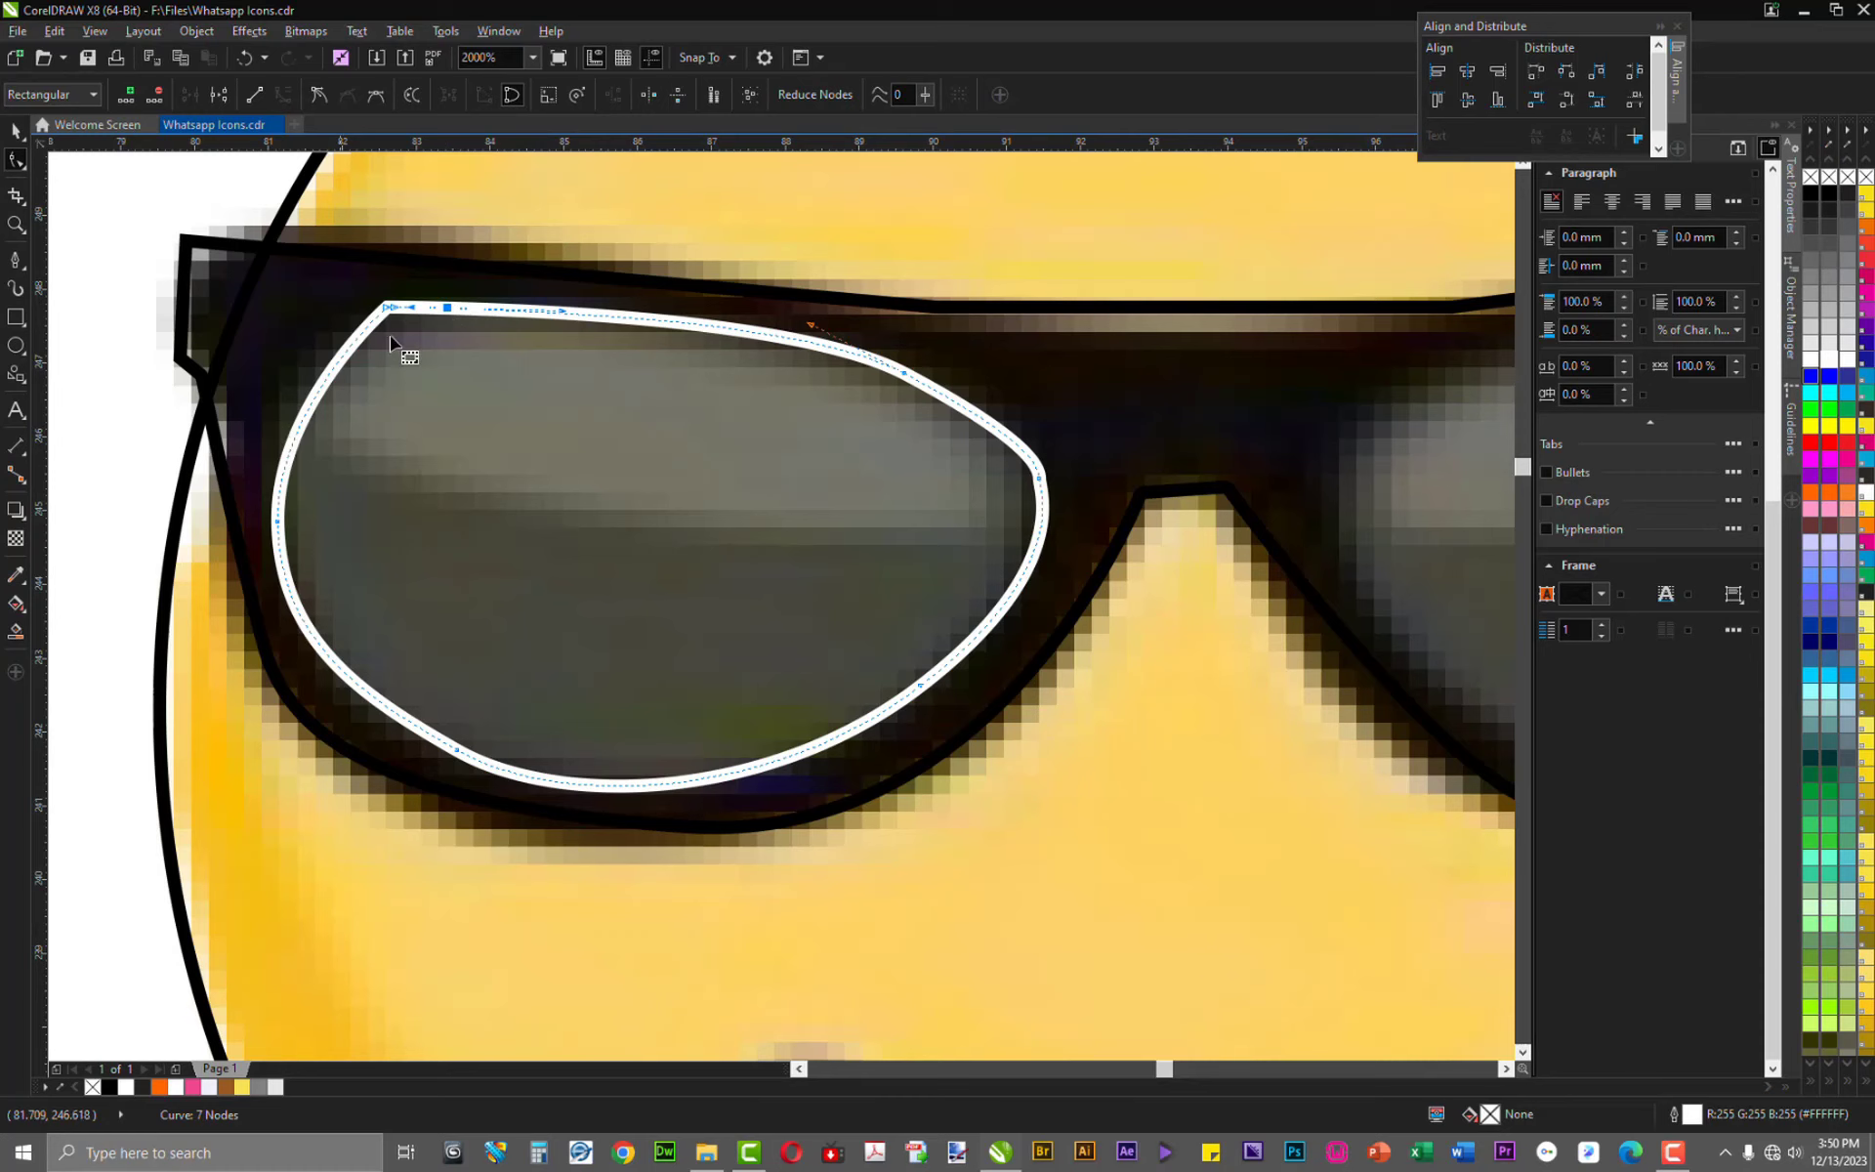
key(Delete)
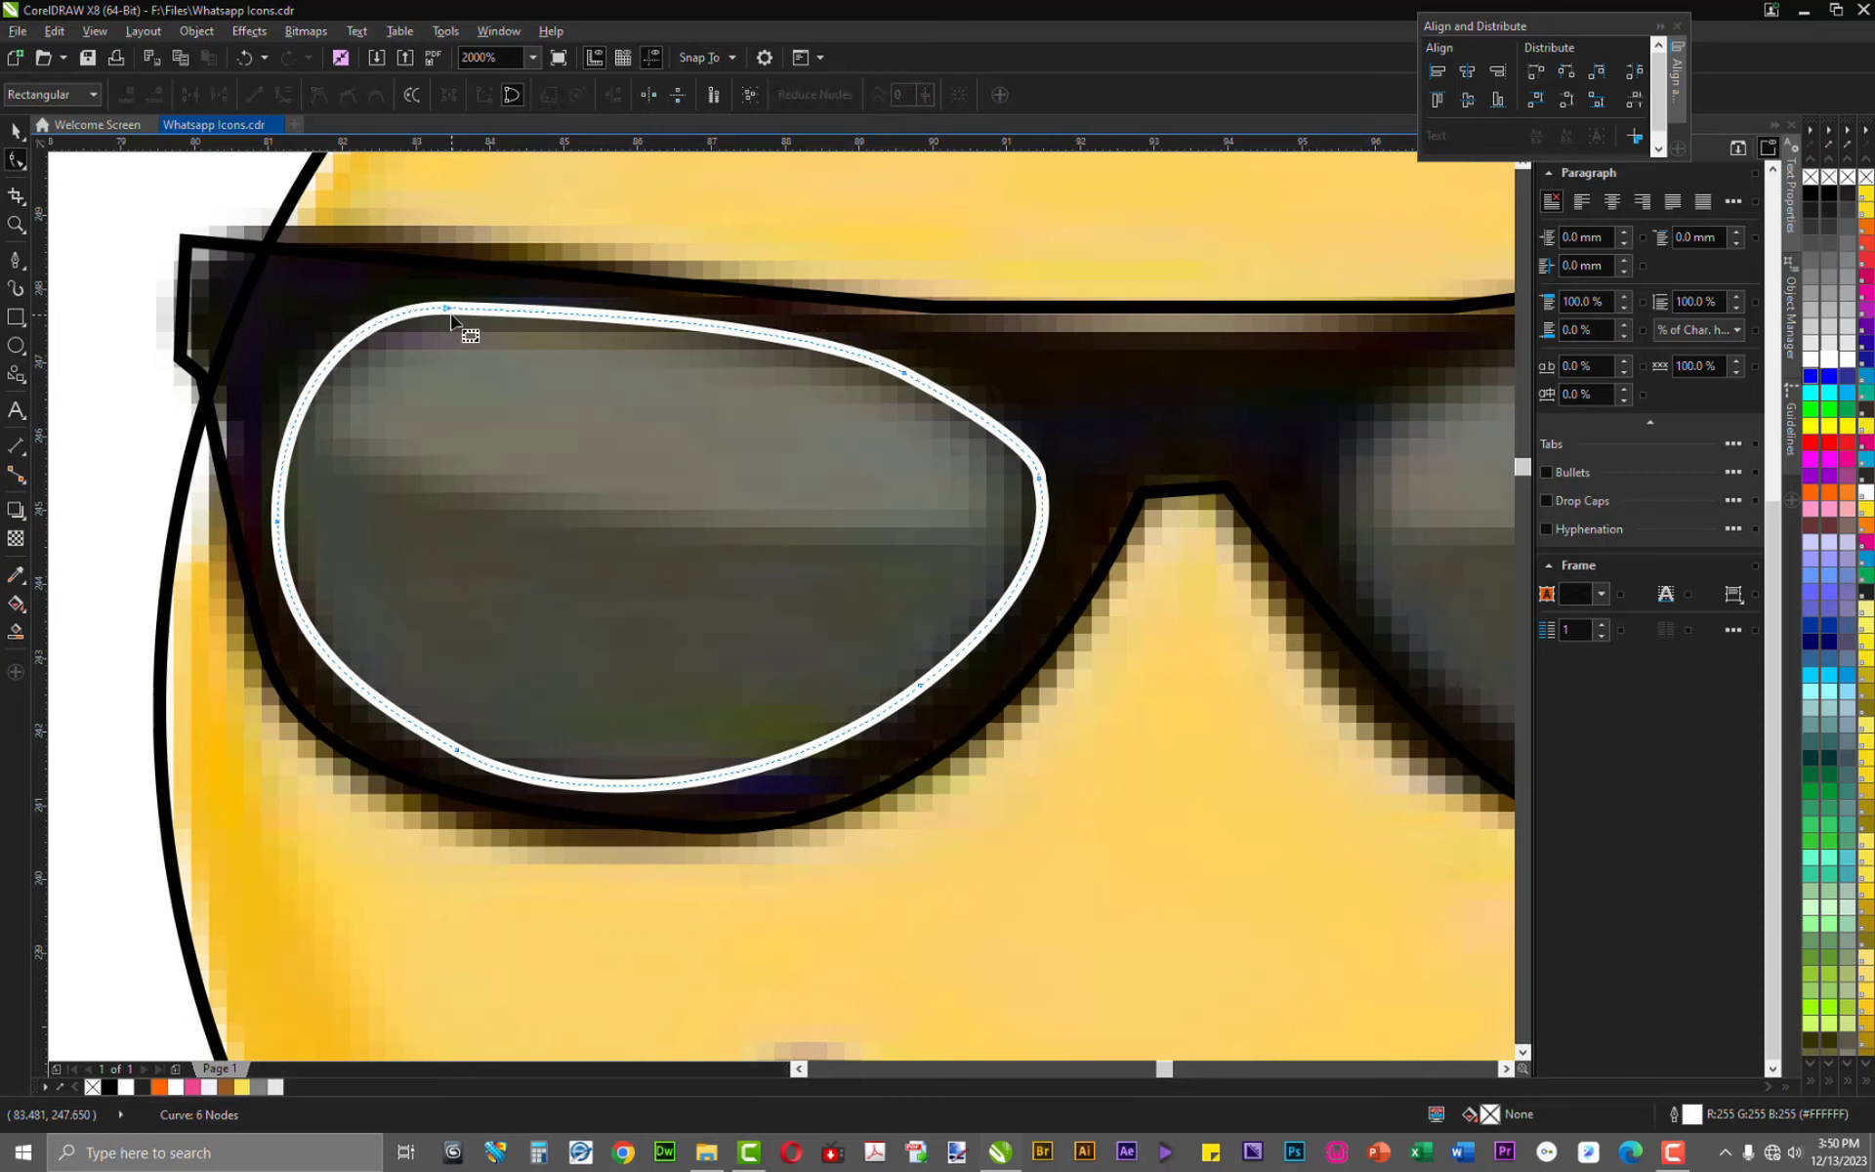
click(433, 307)
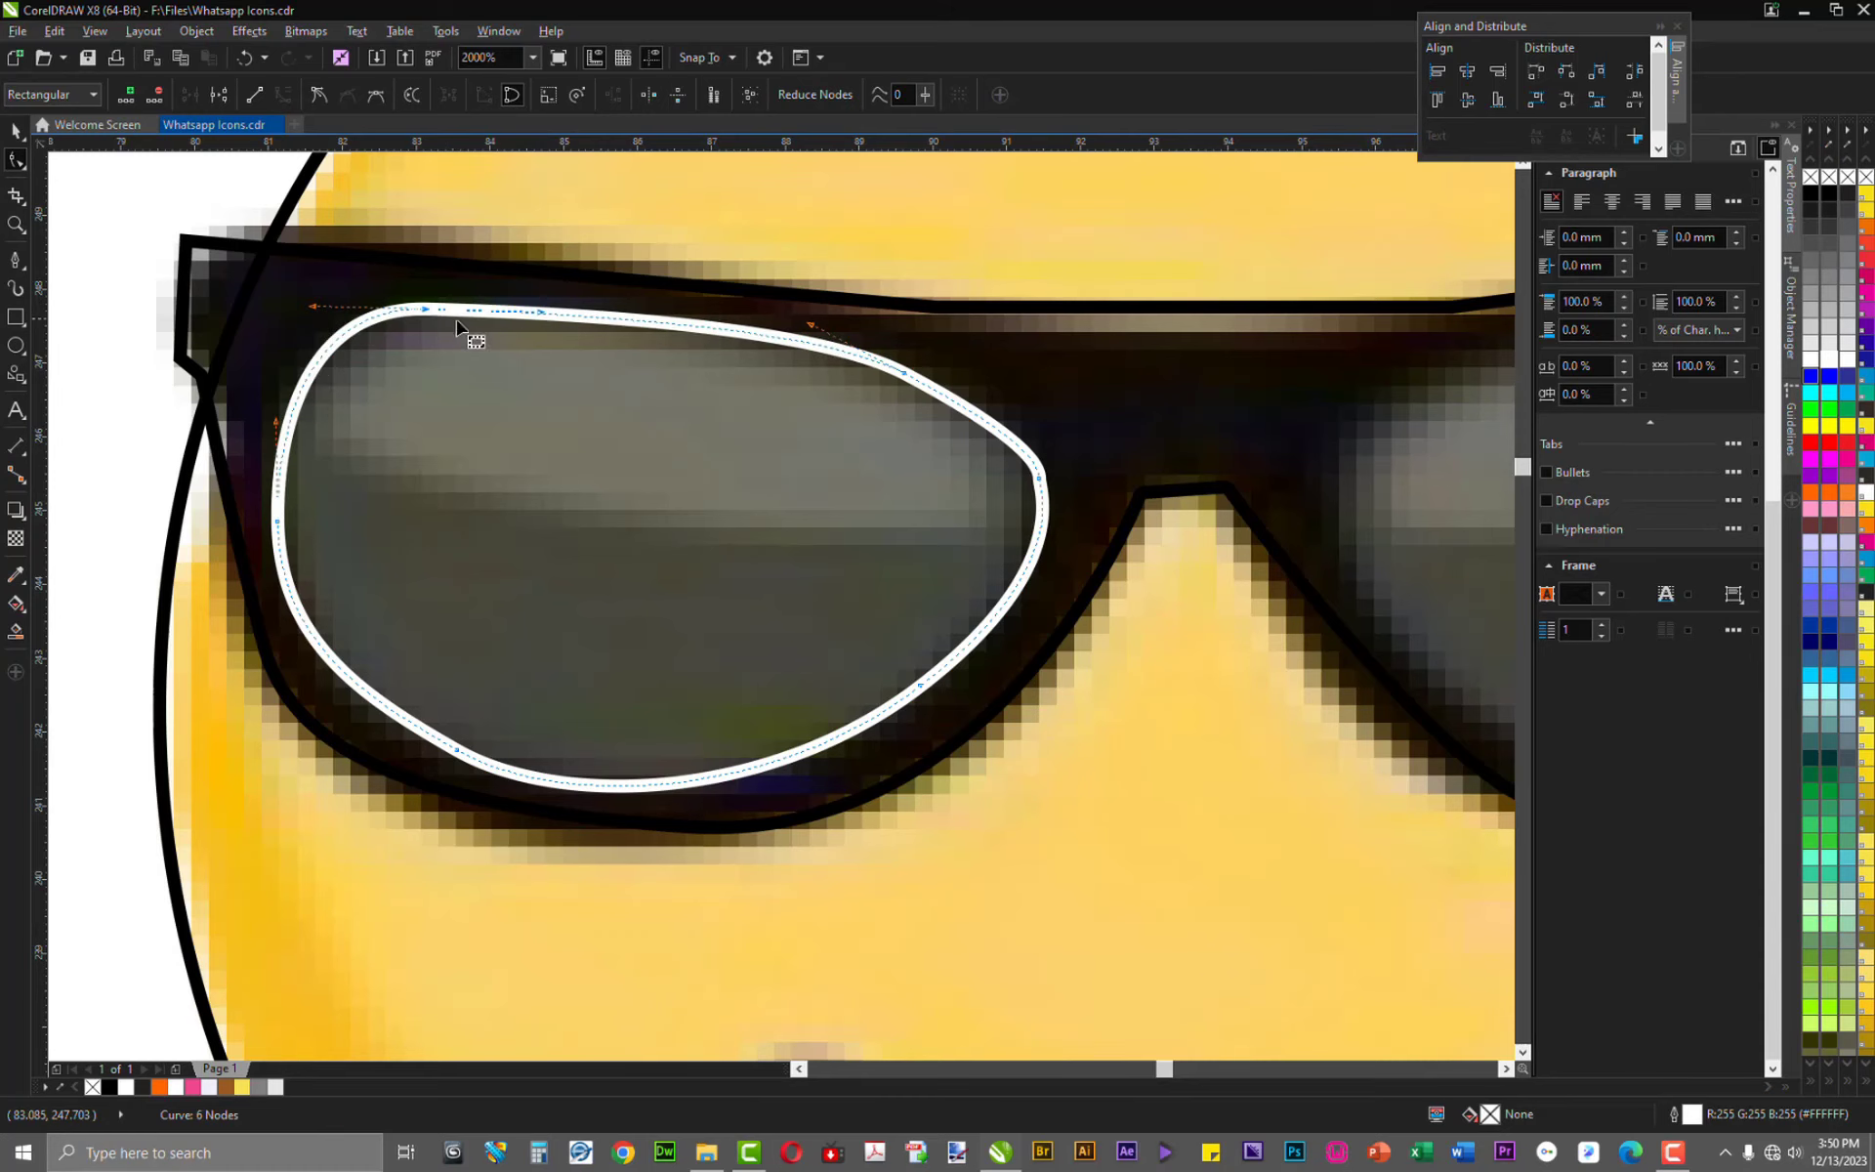
drag(427, 311, 447, 310)
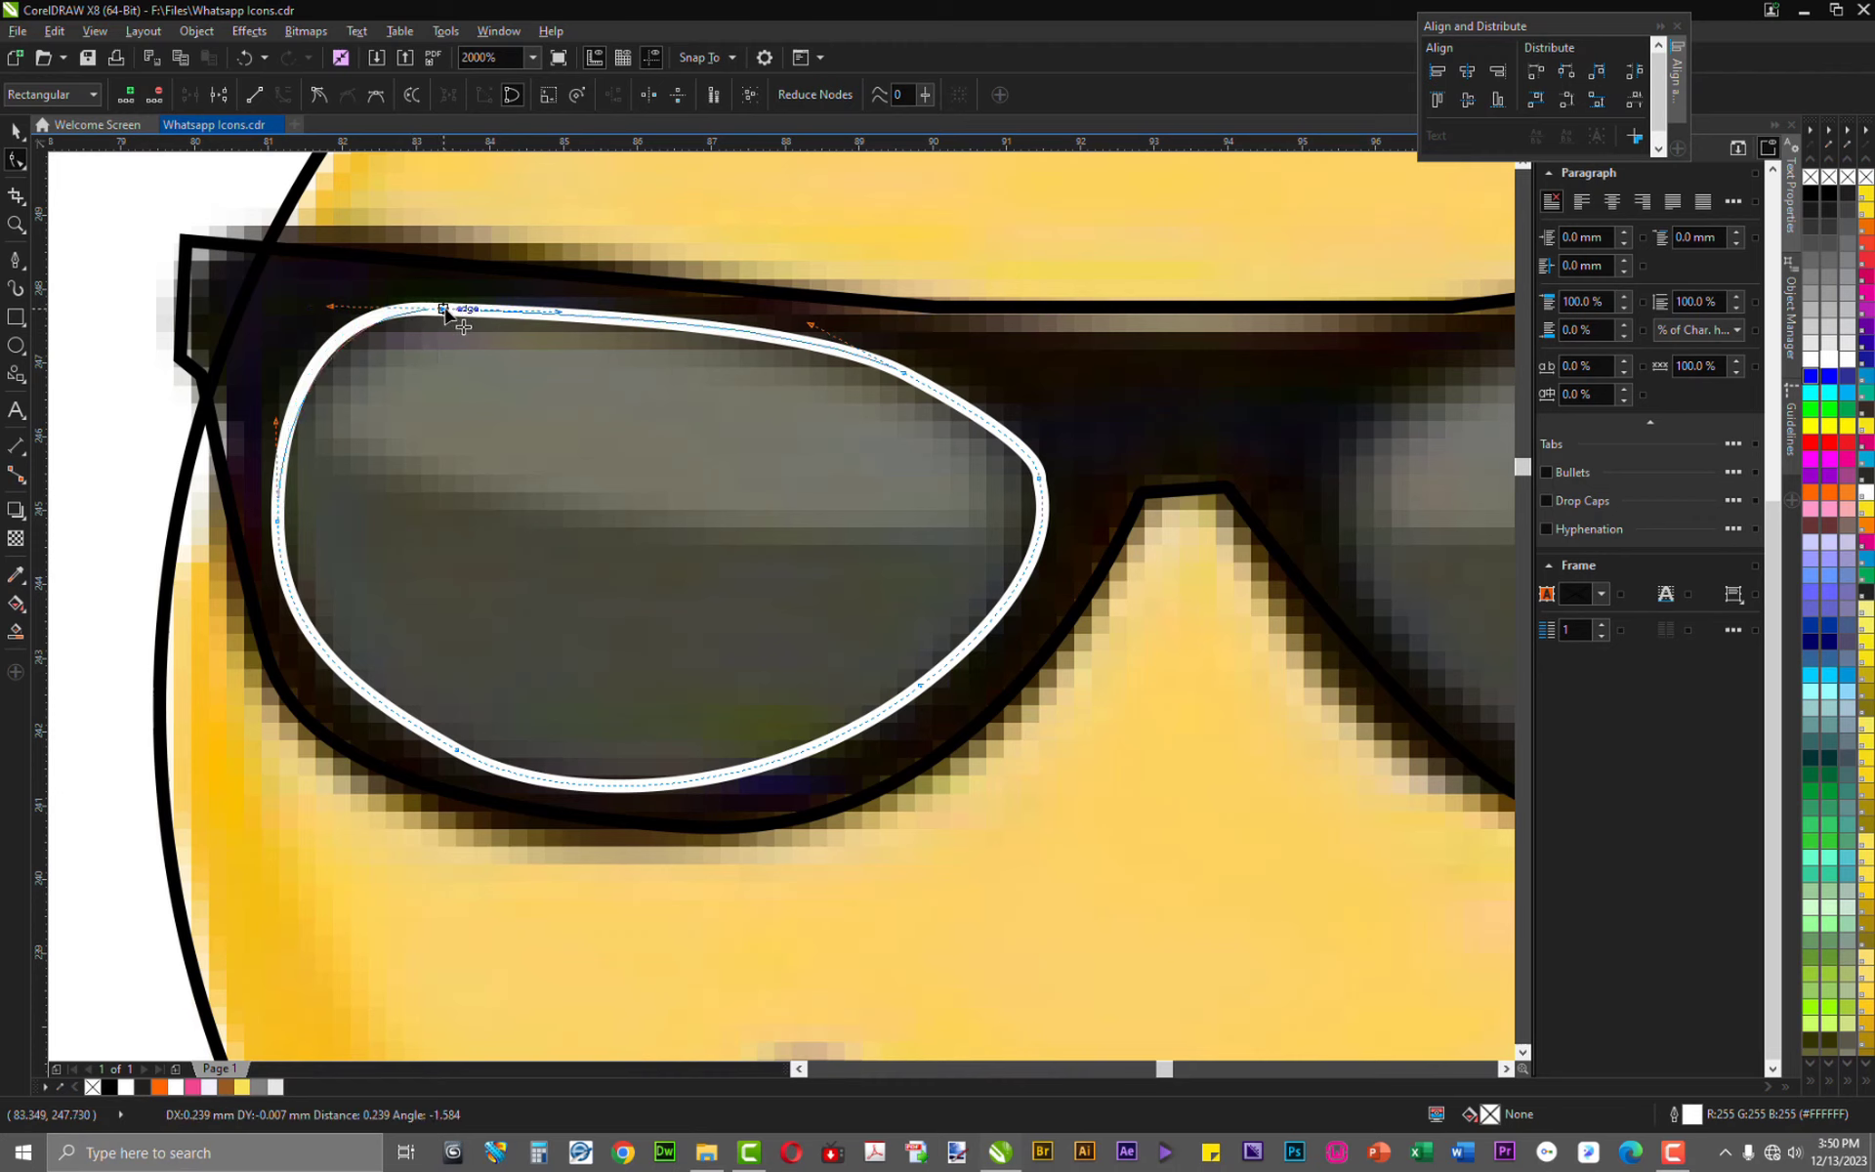
Delete the node at the lens outline's inner end and pull the curve there slightly inward and up to match the bitmap
double_click(1038, 479)
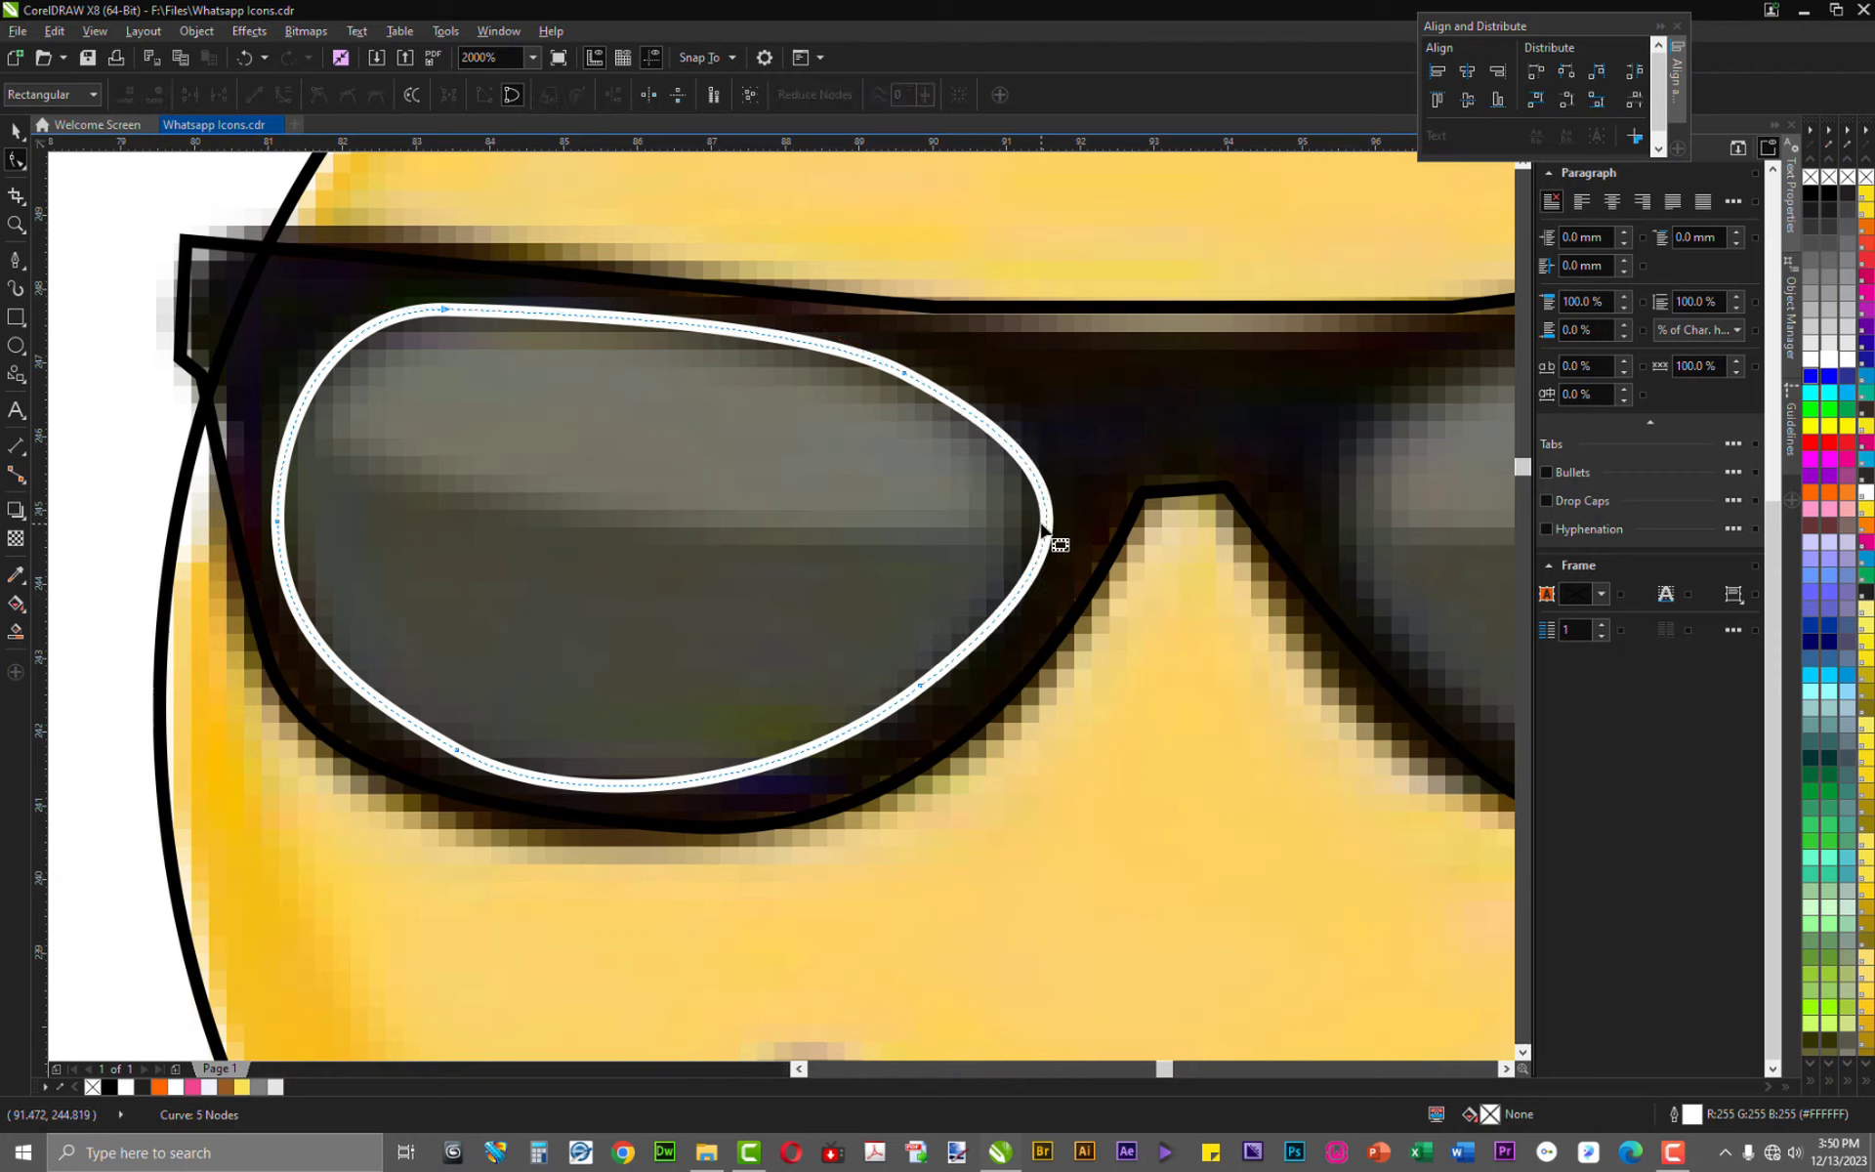
click(1048, 521)
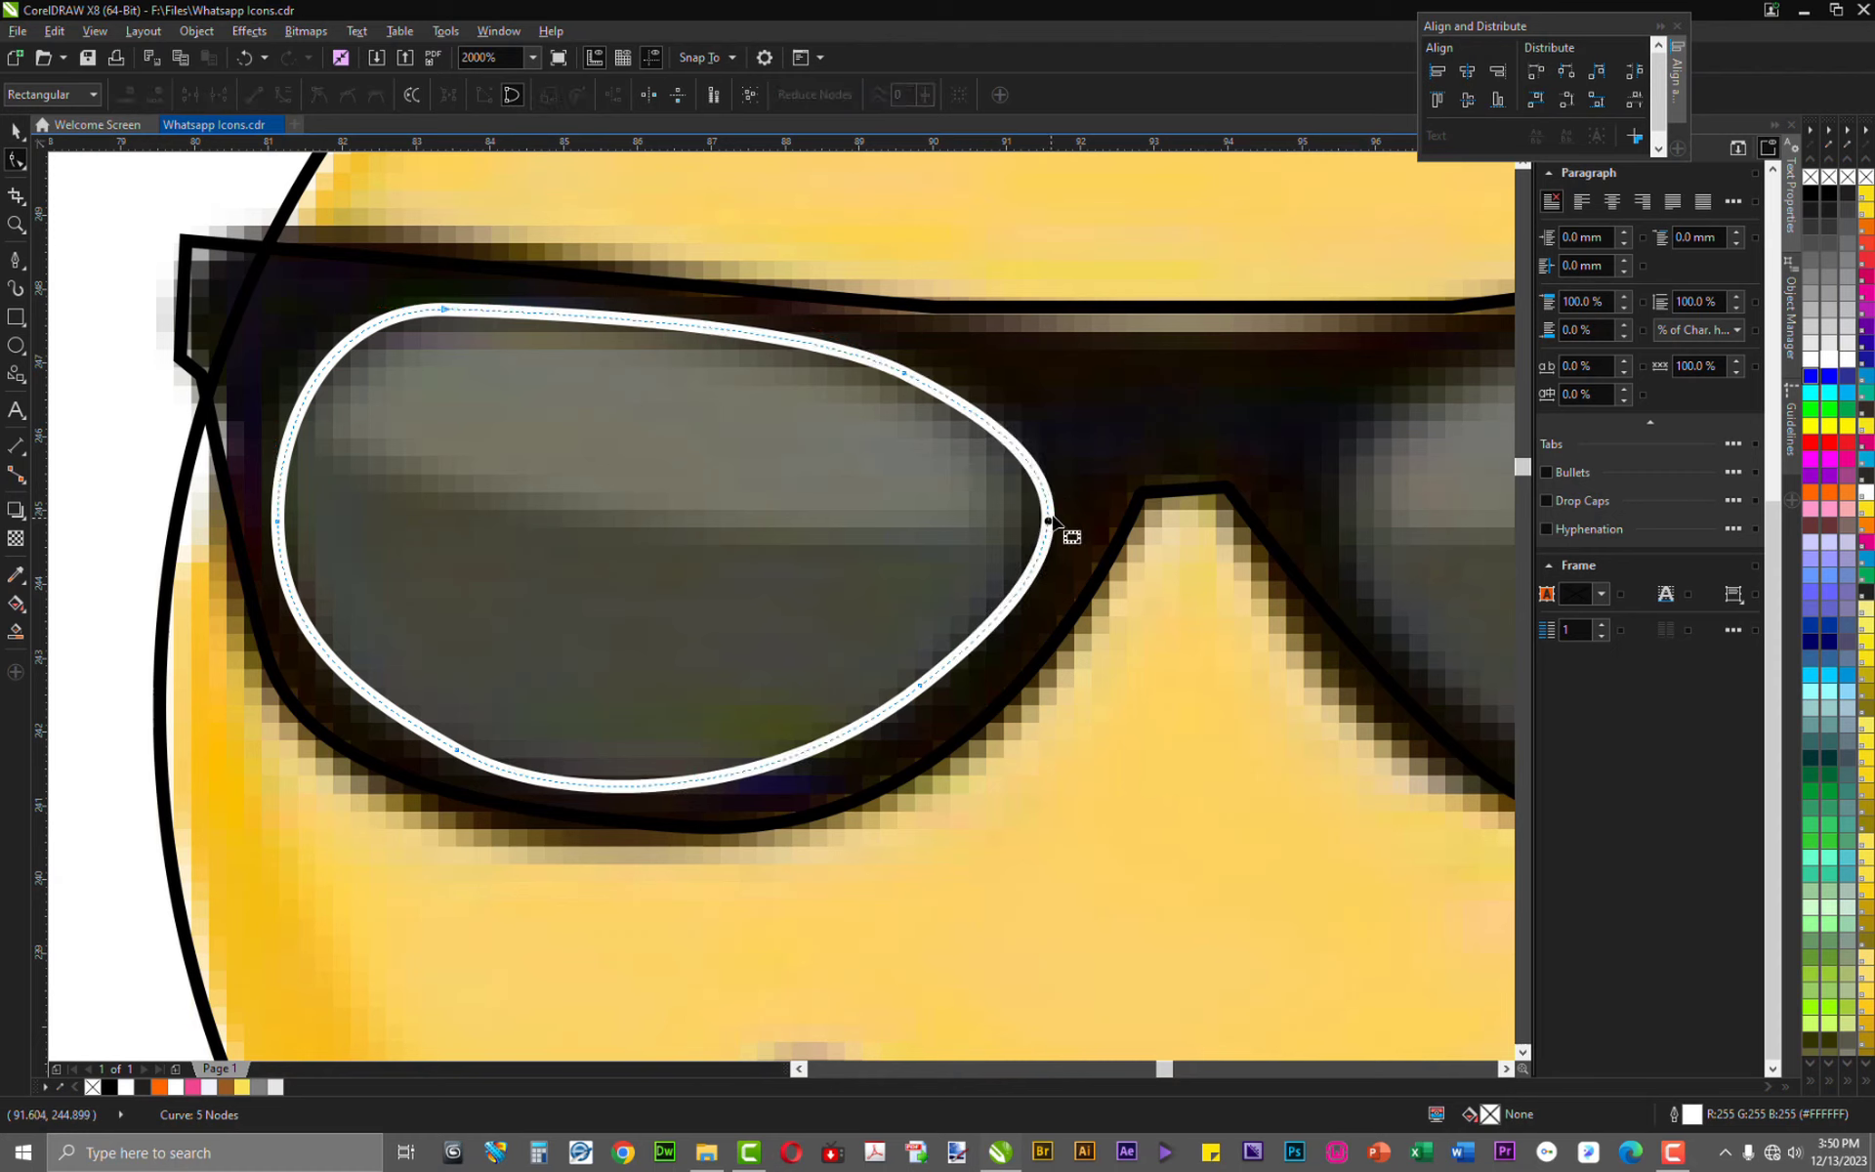
drag(1048, 520, 1040, 511)
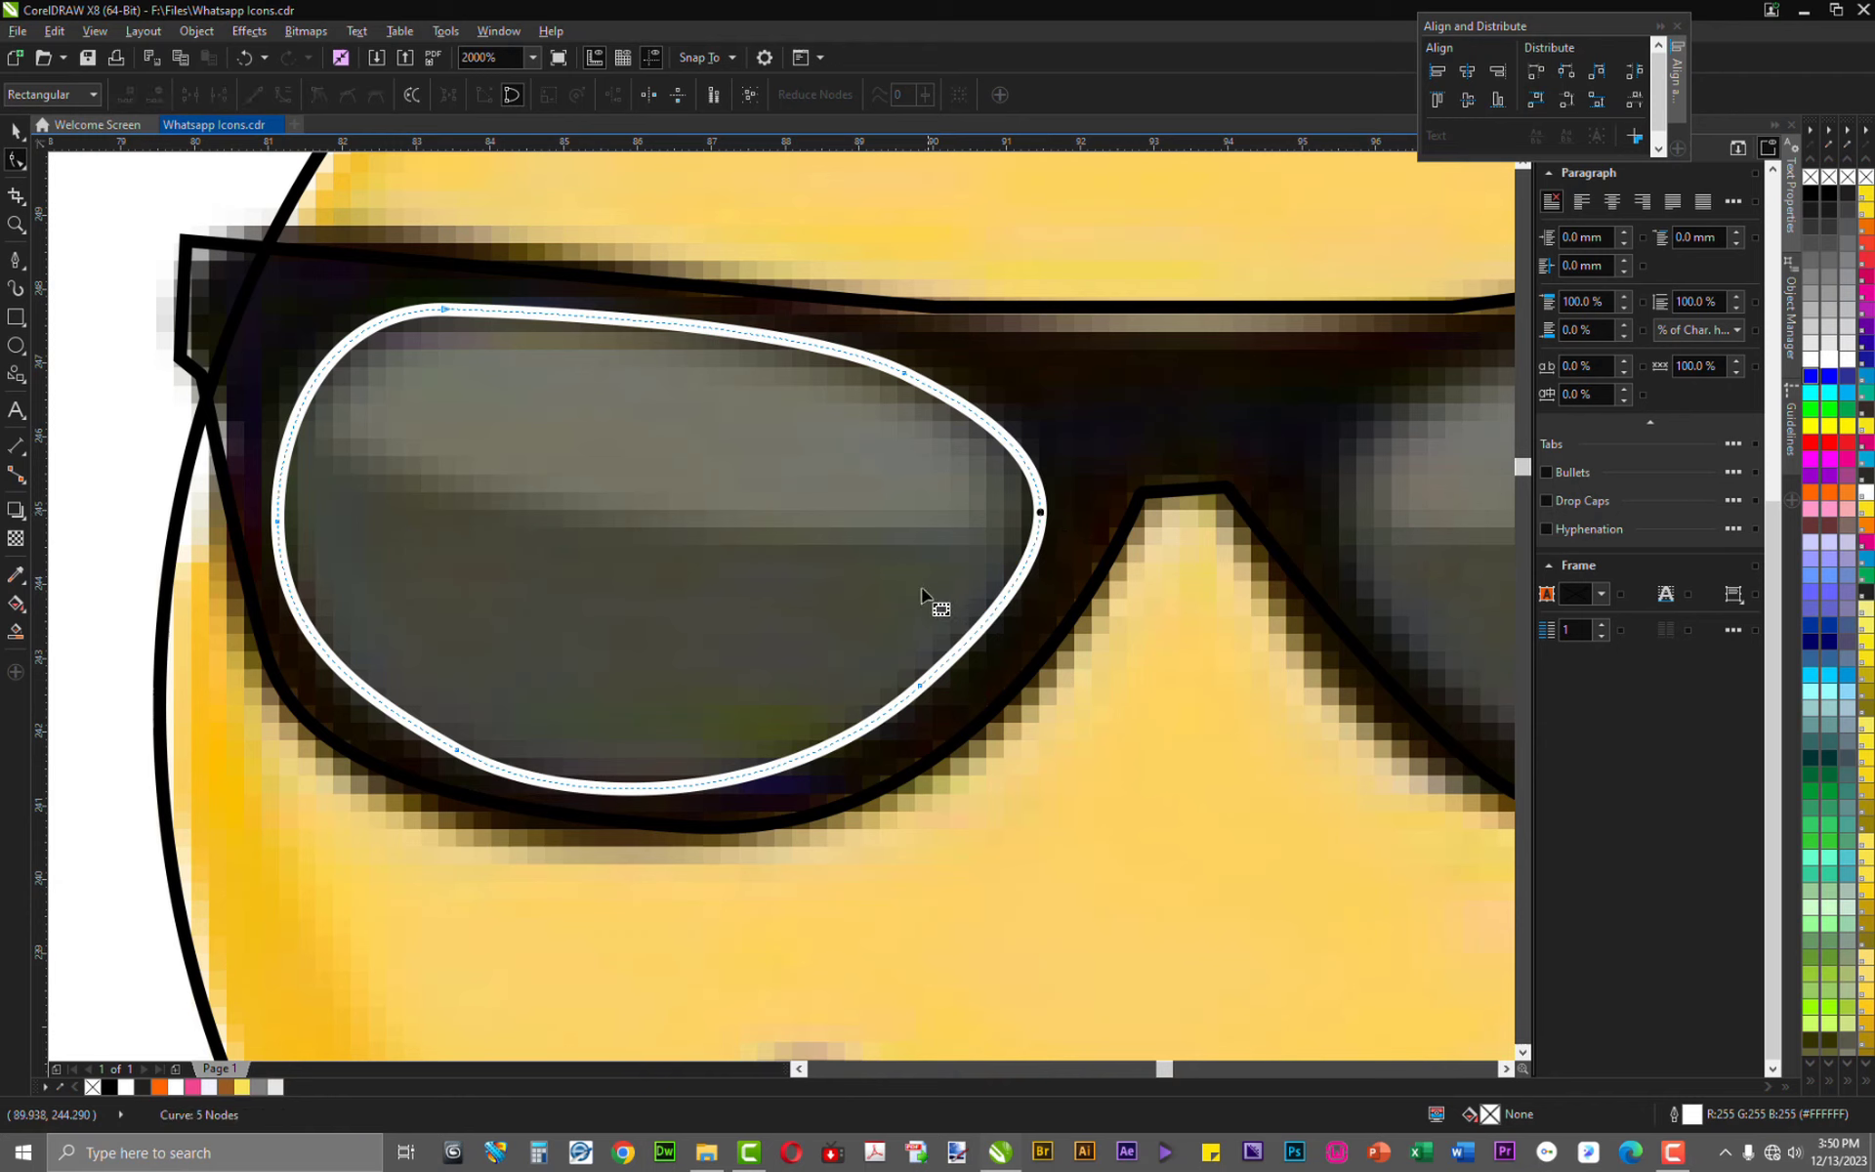
Delete the lower-left node of the lens outline to smooth its bottom curve
click(460, 753)
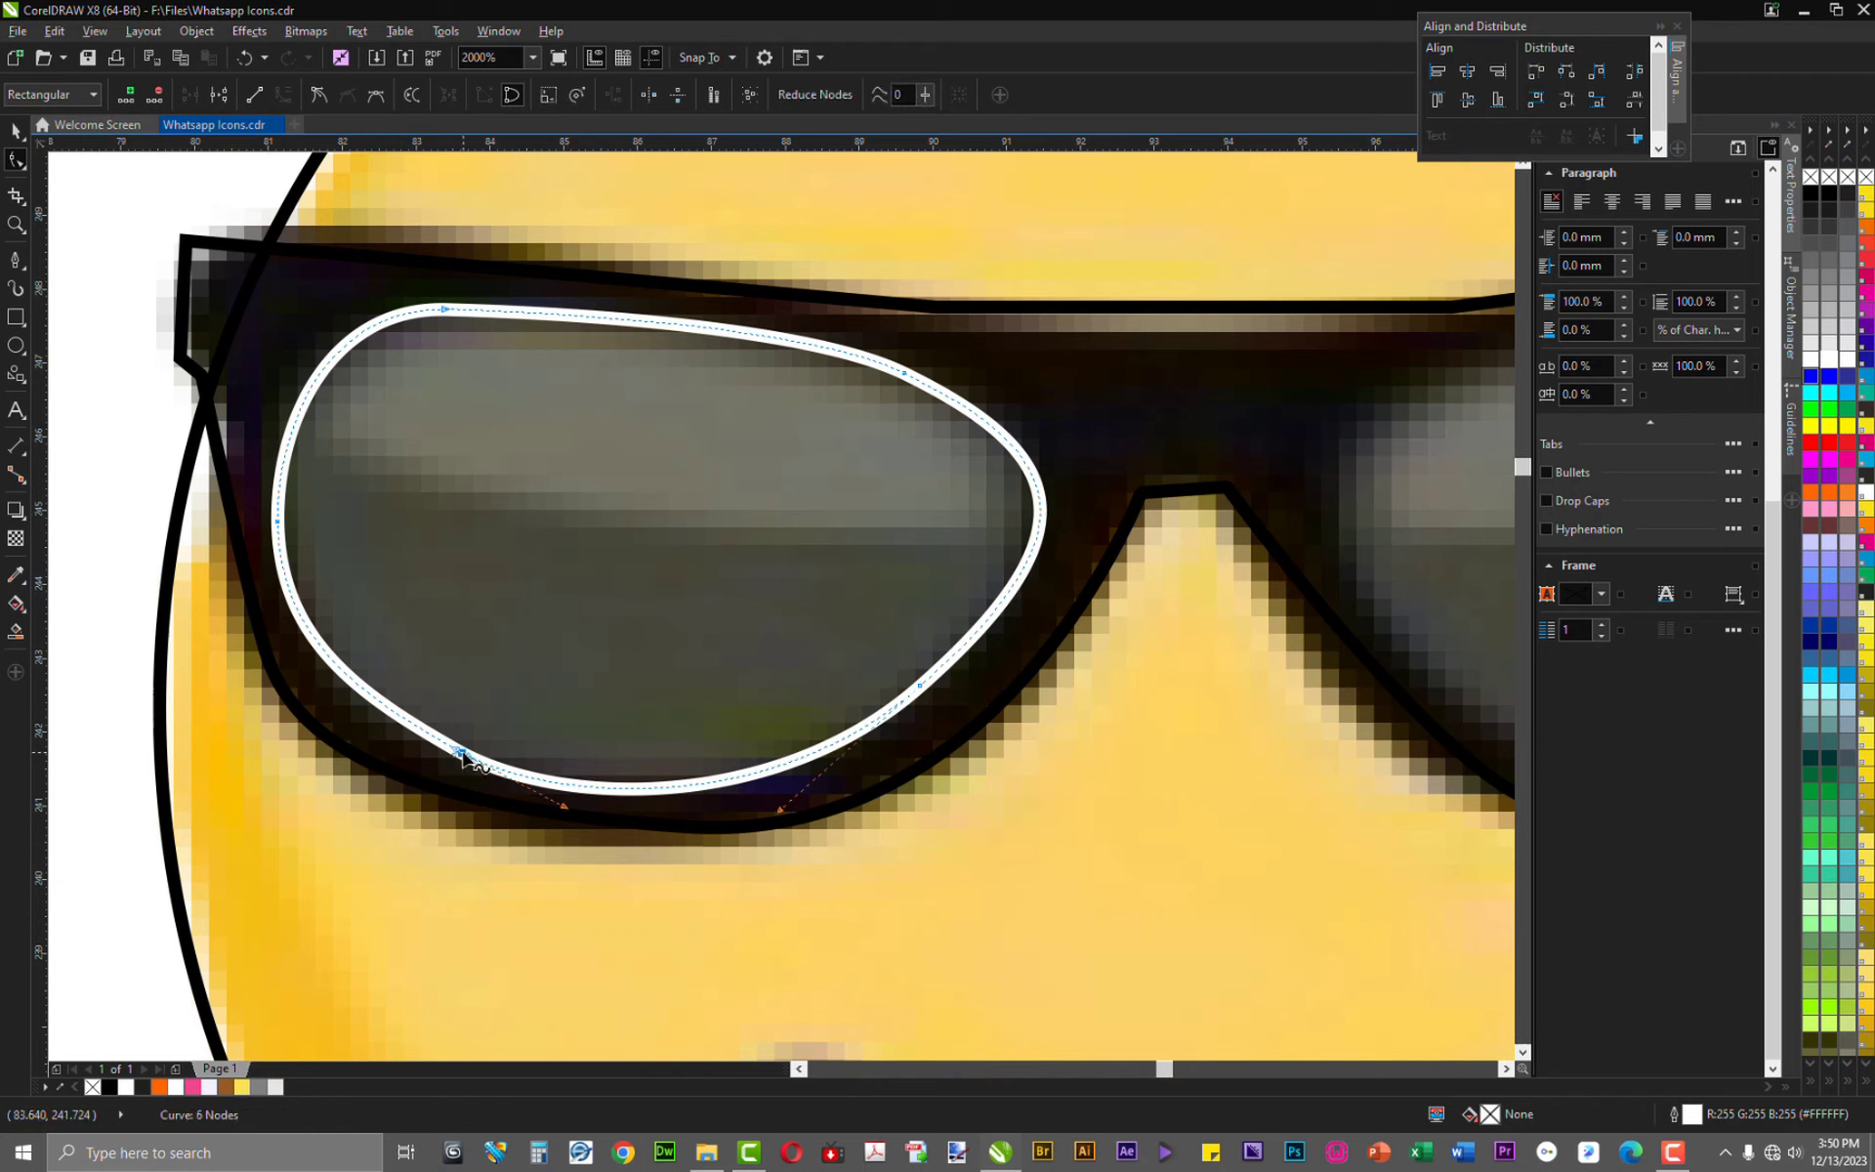
key(Delete)
double_click(459, 752)
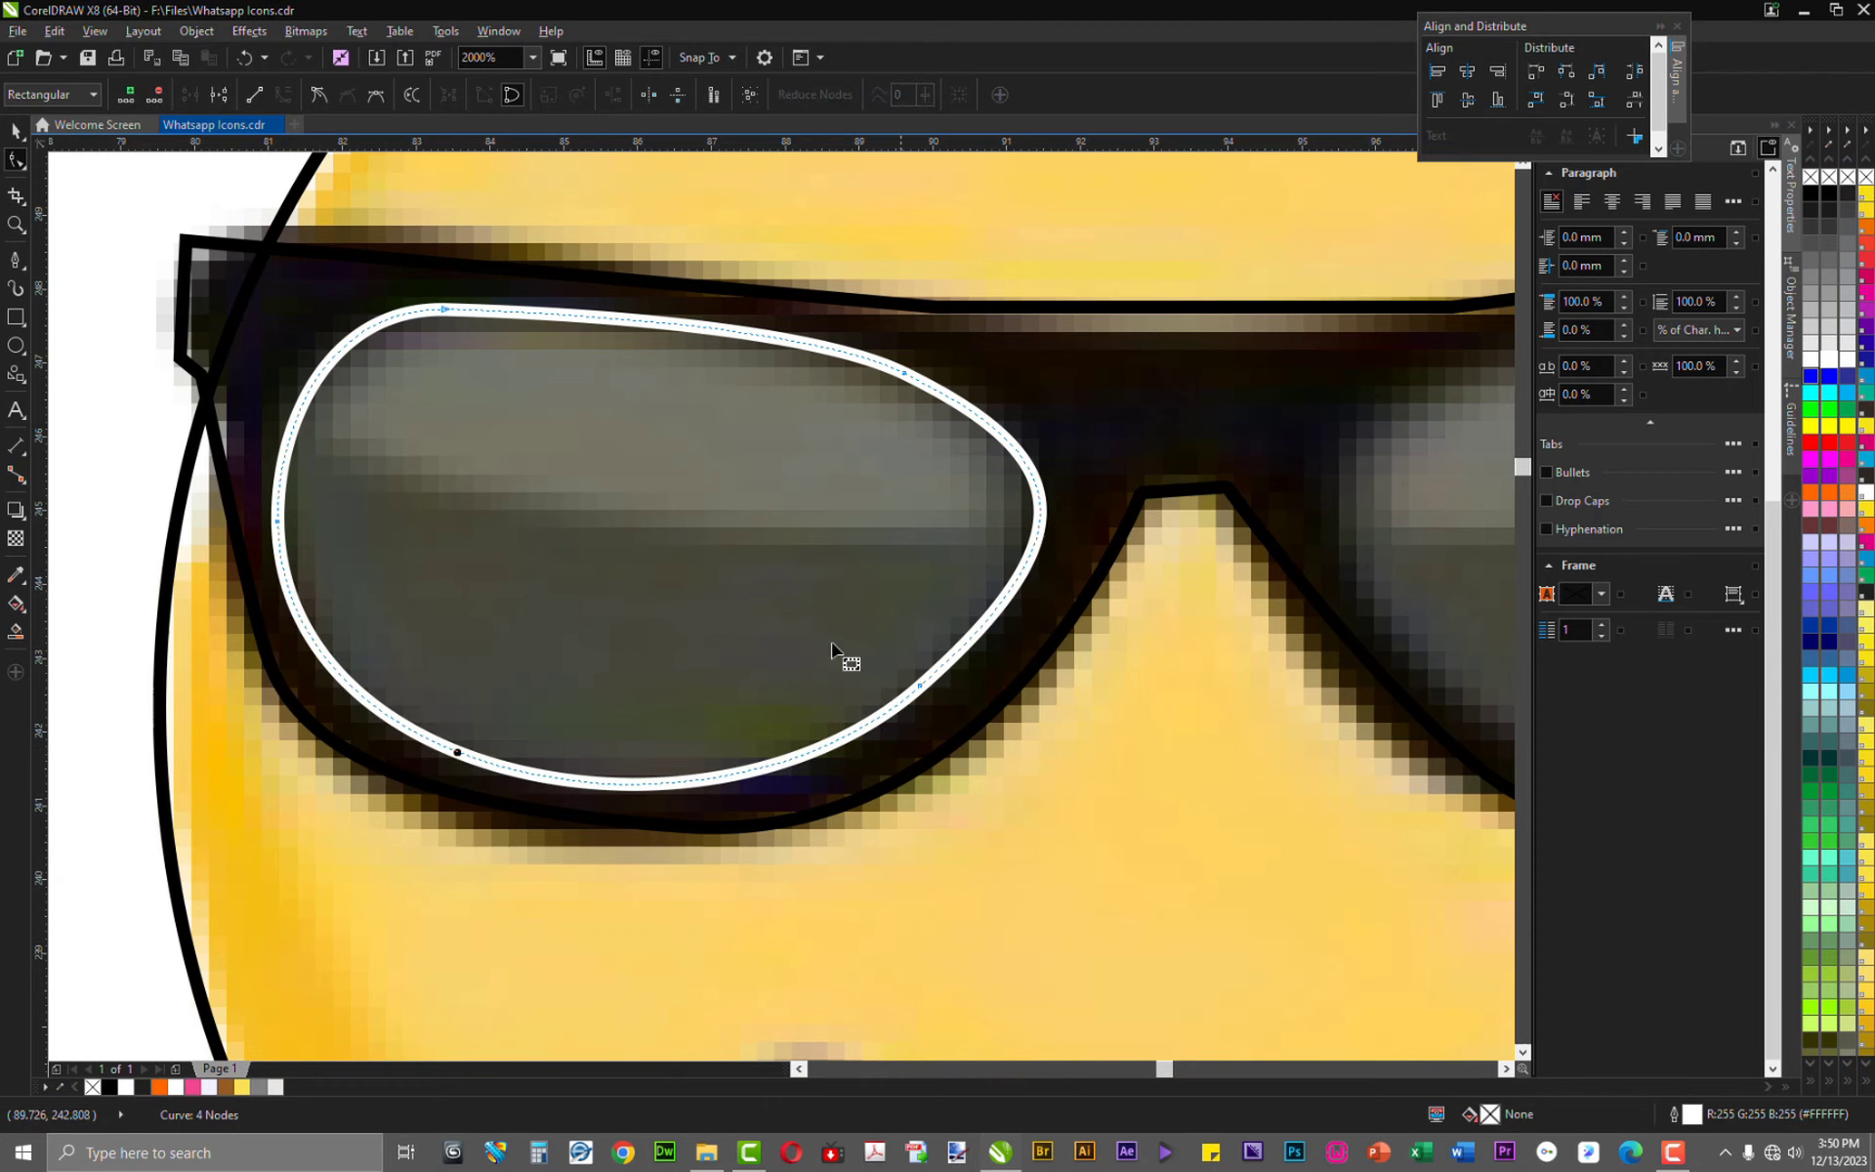
Pull the right, inner end of the left lens outline slightly inward to match the lens in the bitmap
key(space)
scroll(684, 586, down, 2)
click(892, 633)
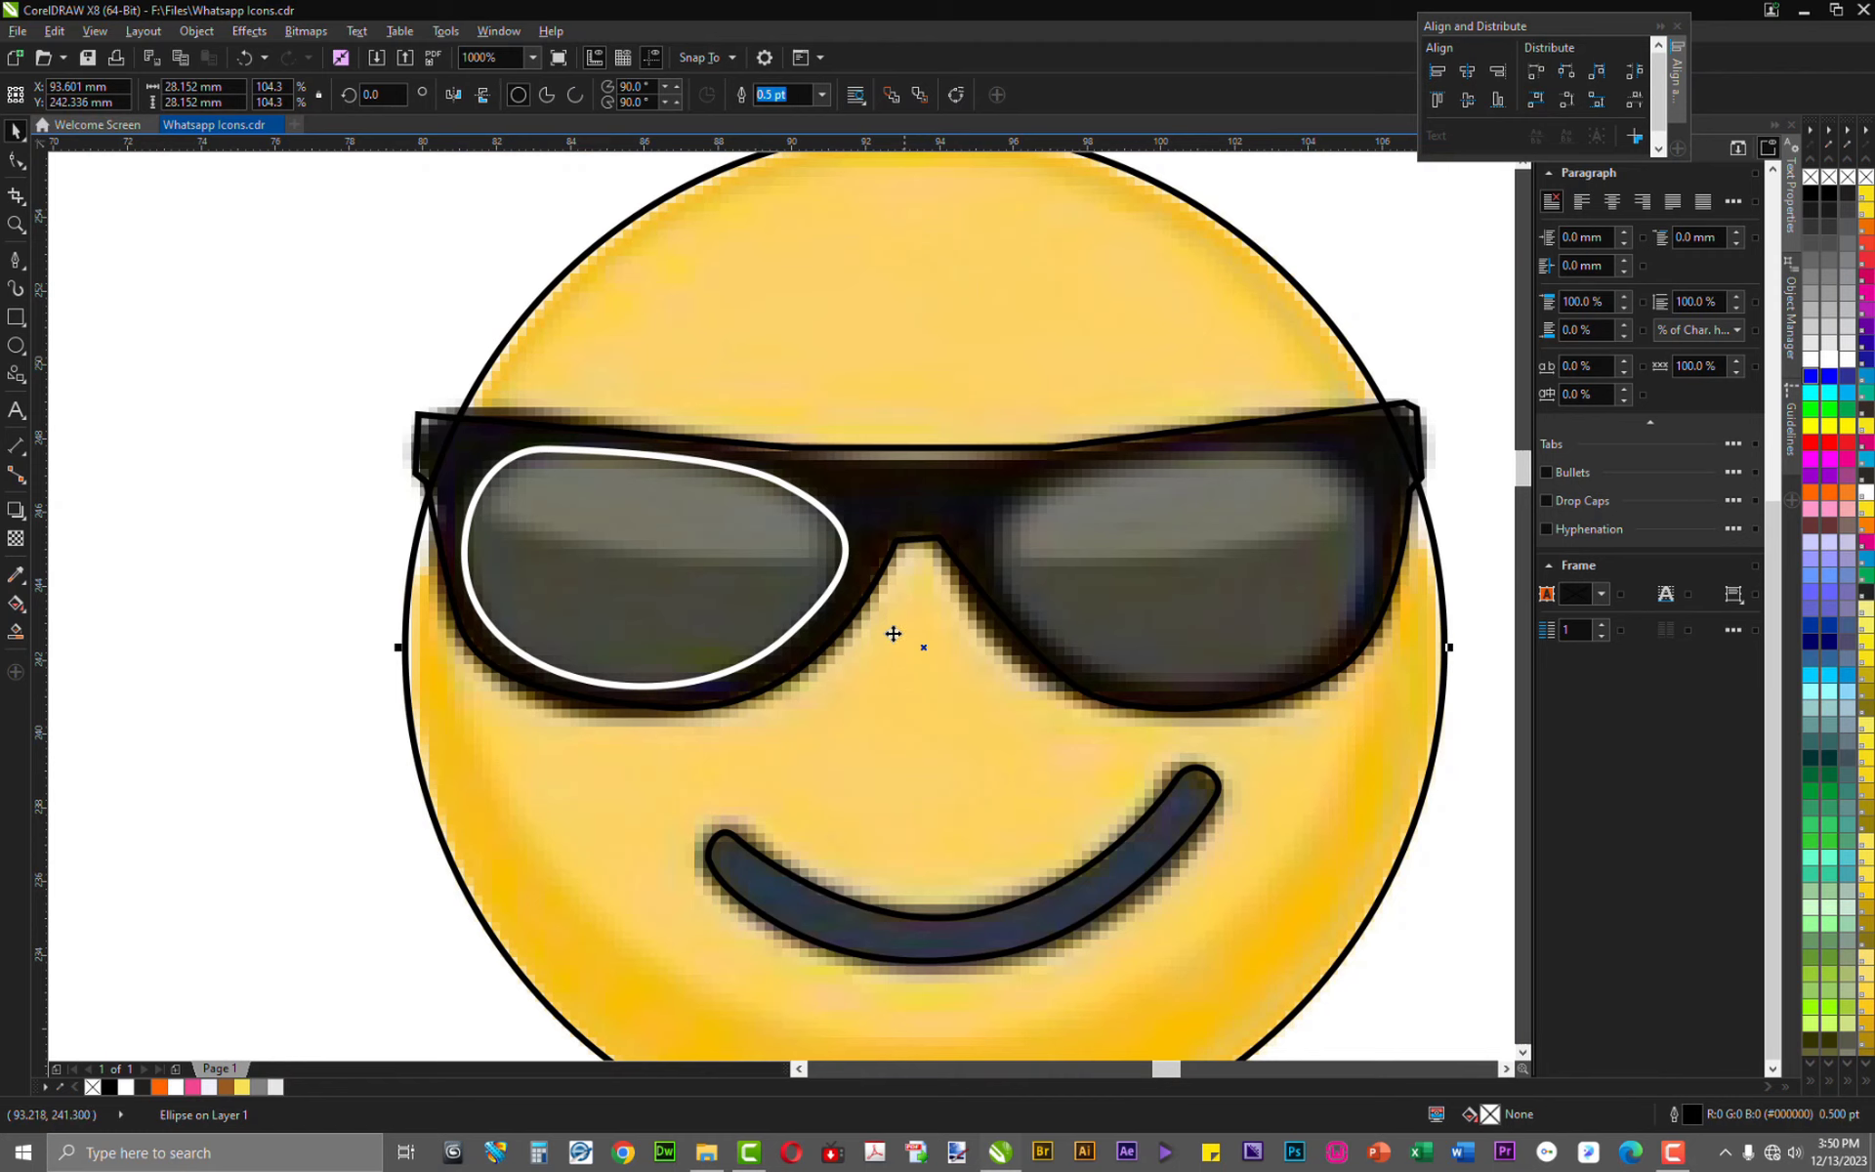
scroll(602, 522, down, 1)
scroll(501, 531, up, 2)
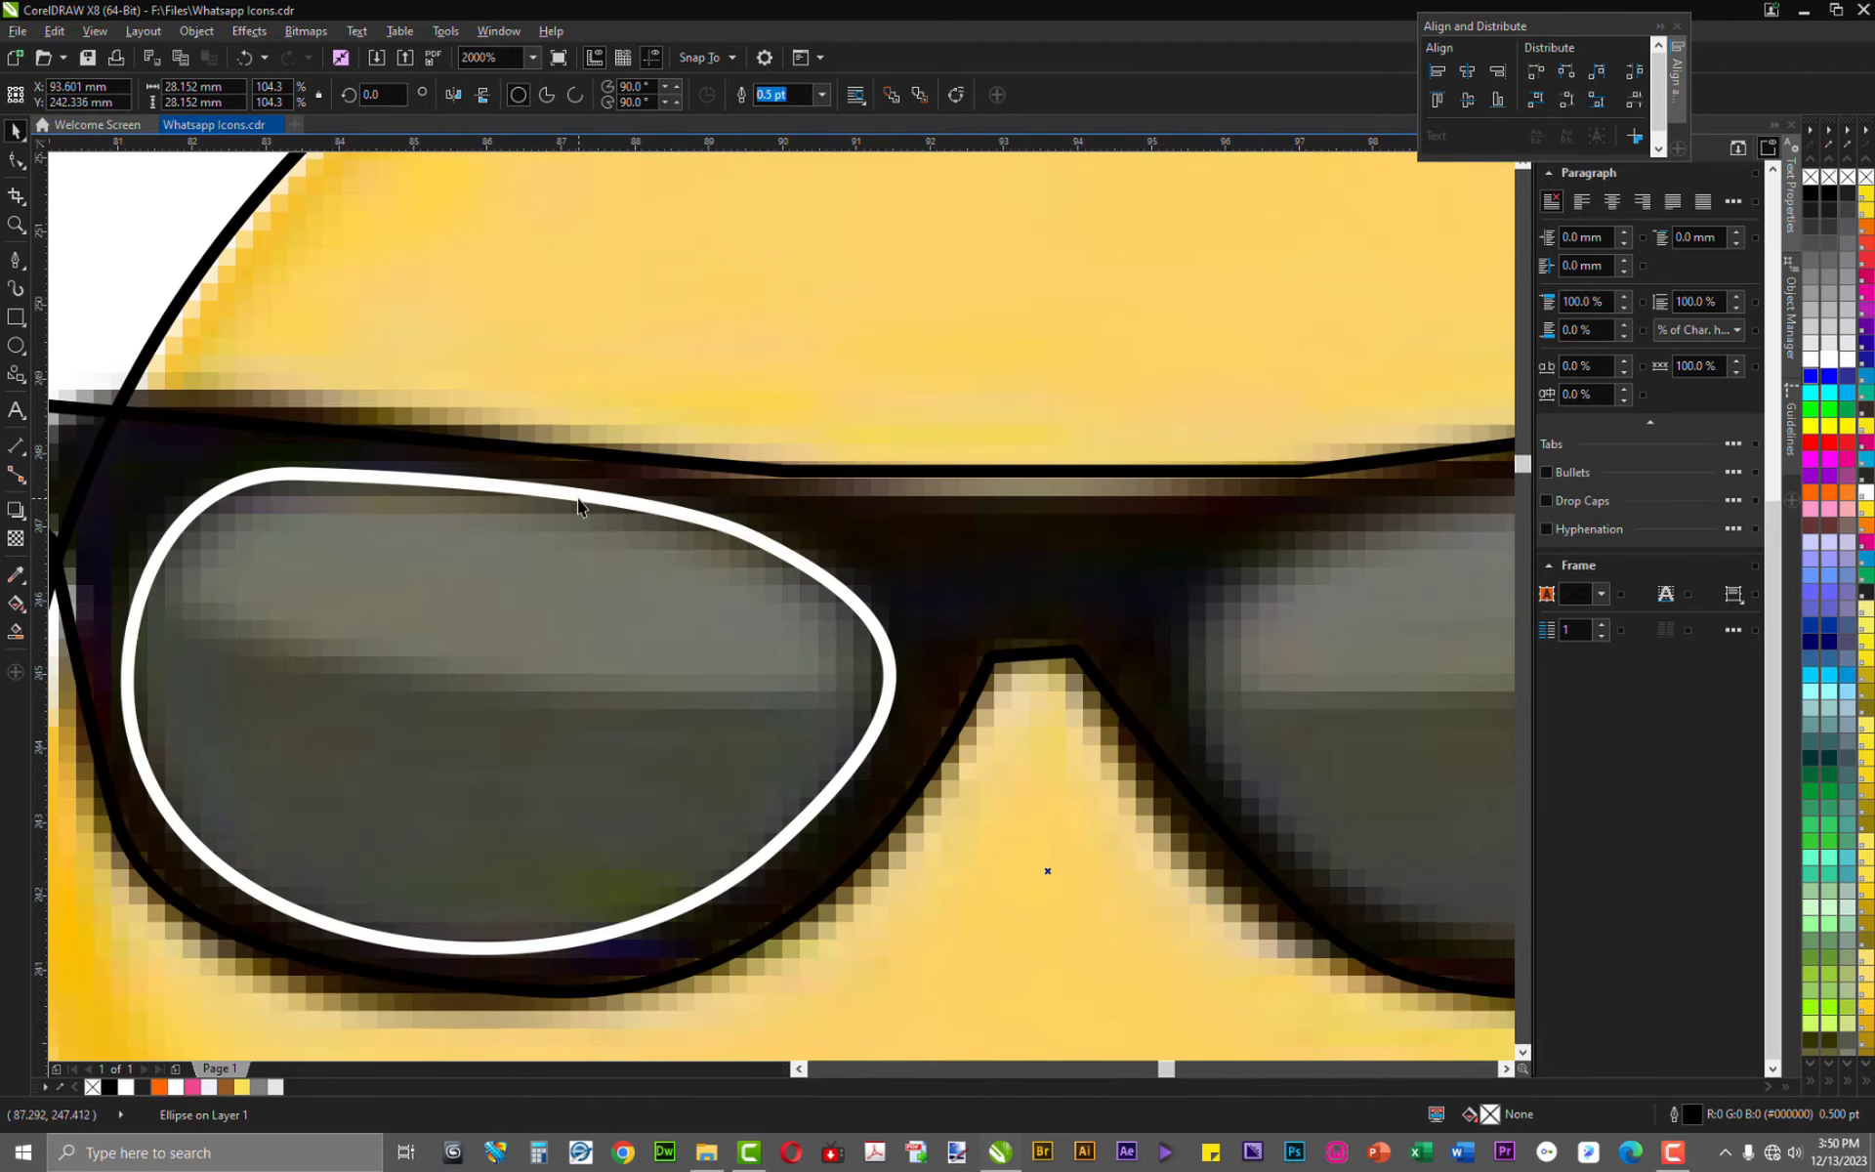
click(886, 640)
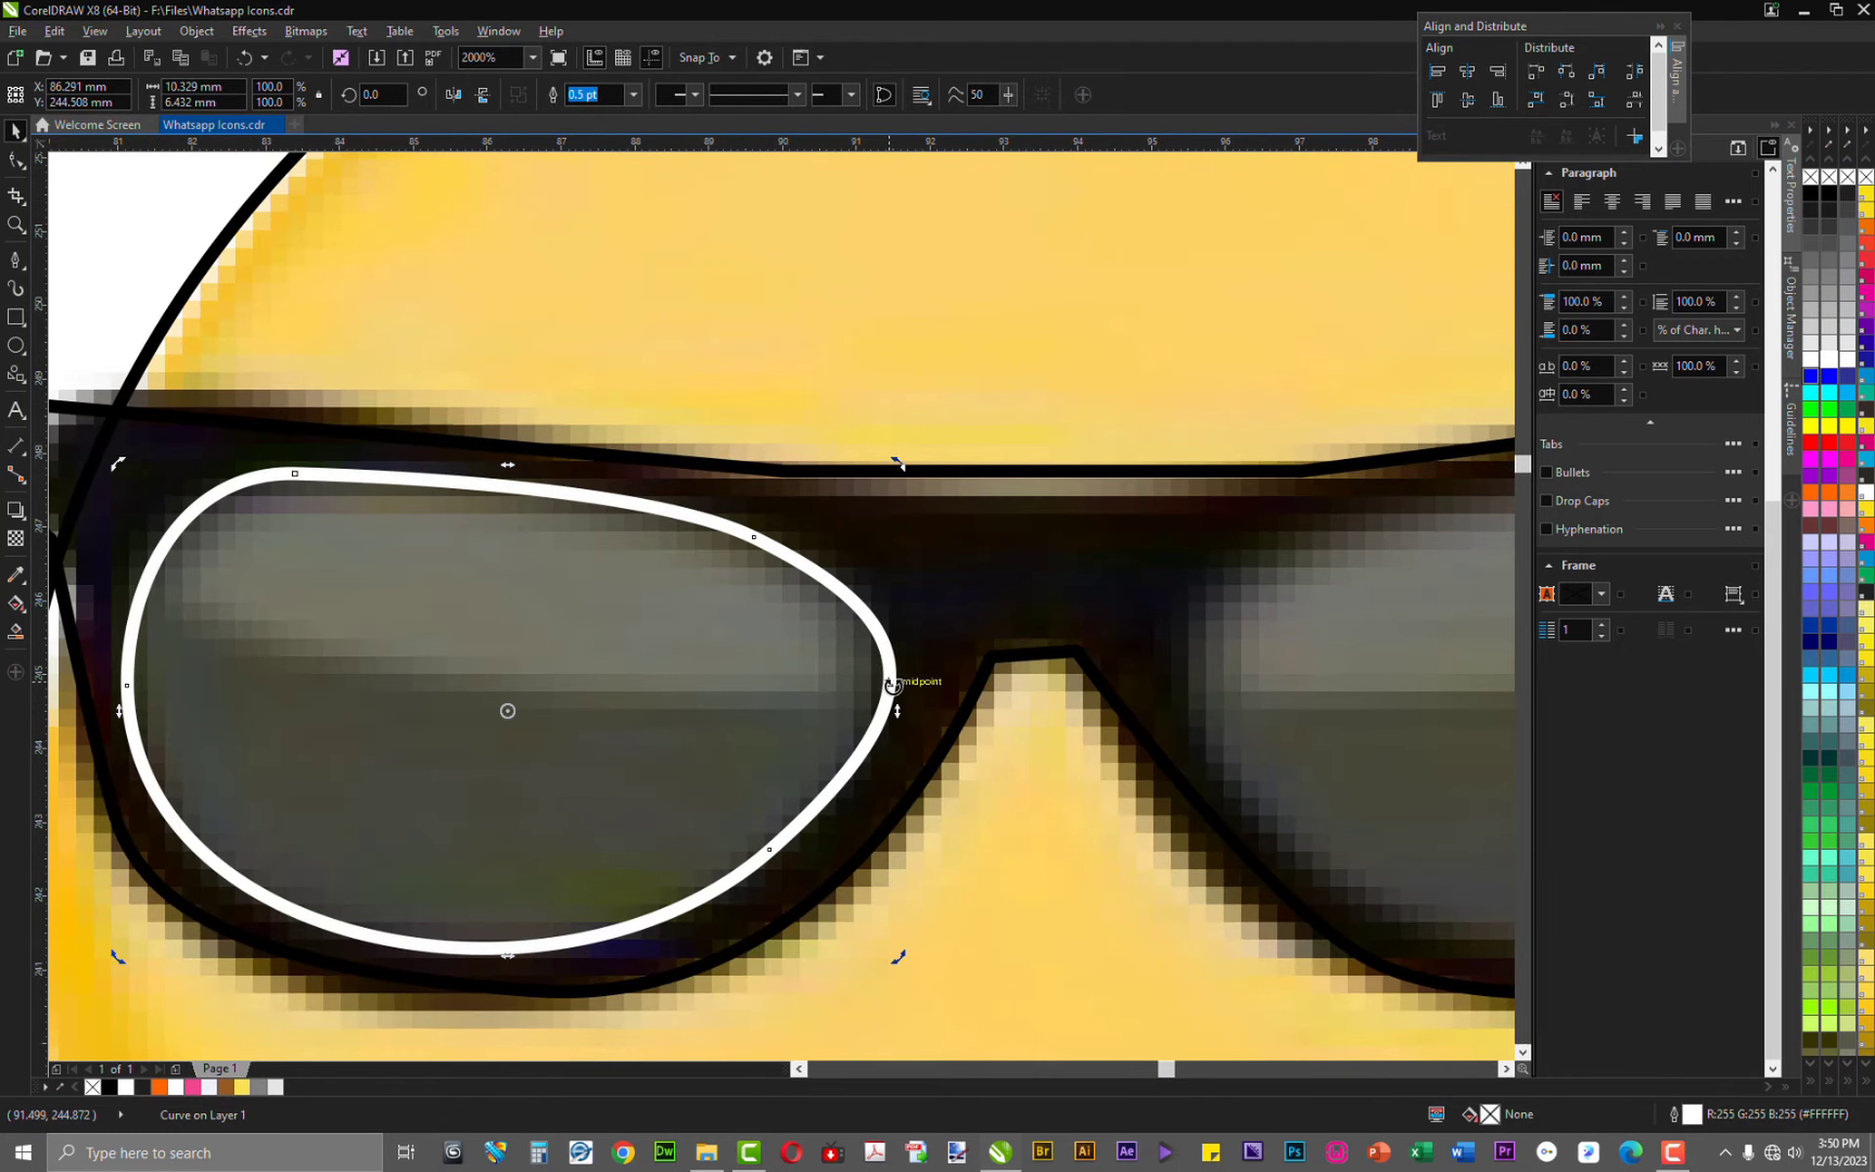
key(F10)
drag(893, 681, 862, 664)
key(F3)
key(space)
click(537, 699)
Duplicate the left lens outline straight across onto the right lens and mirror the copy horizontally
scroll(460, 711, down, 2)
scroll(521, 742, up, 2)
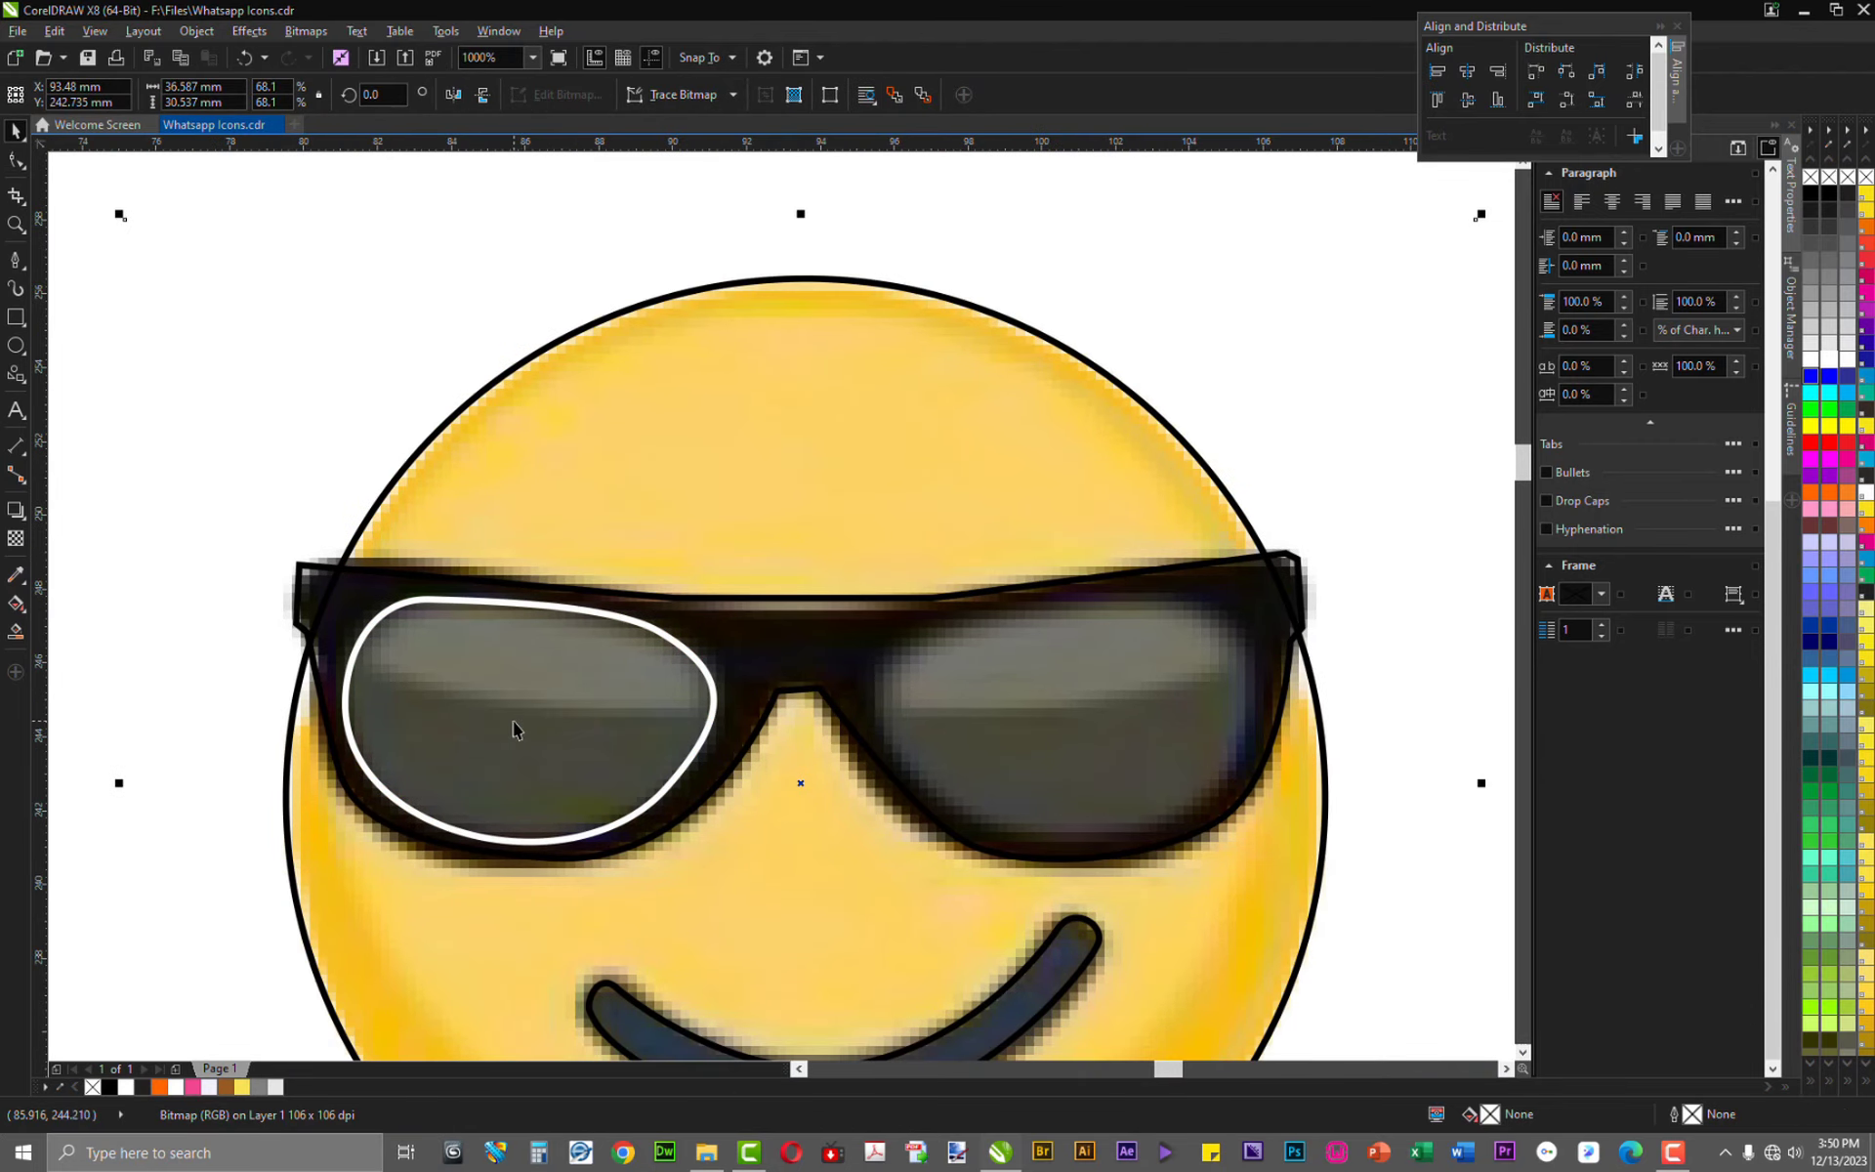
click(512, 720)
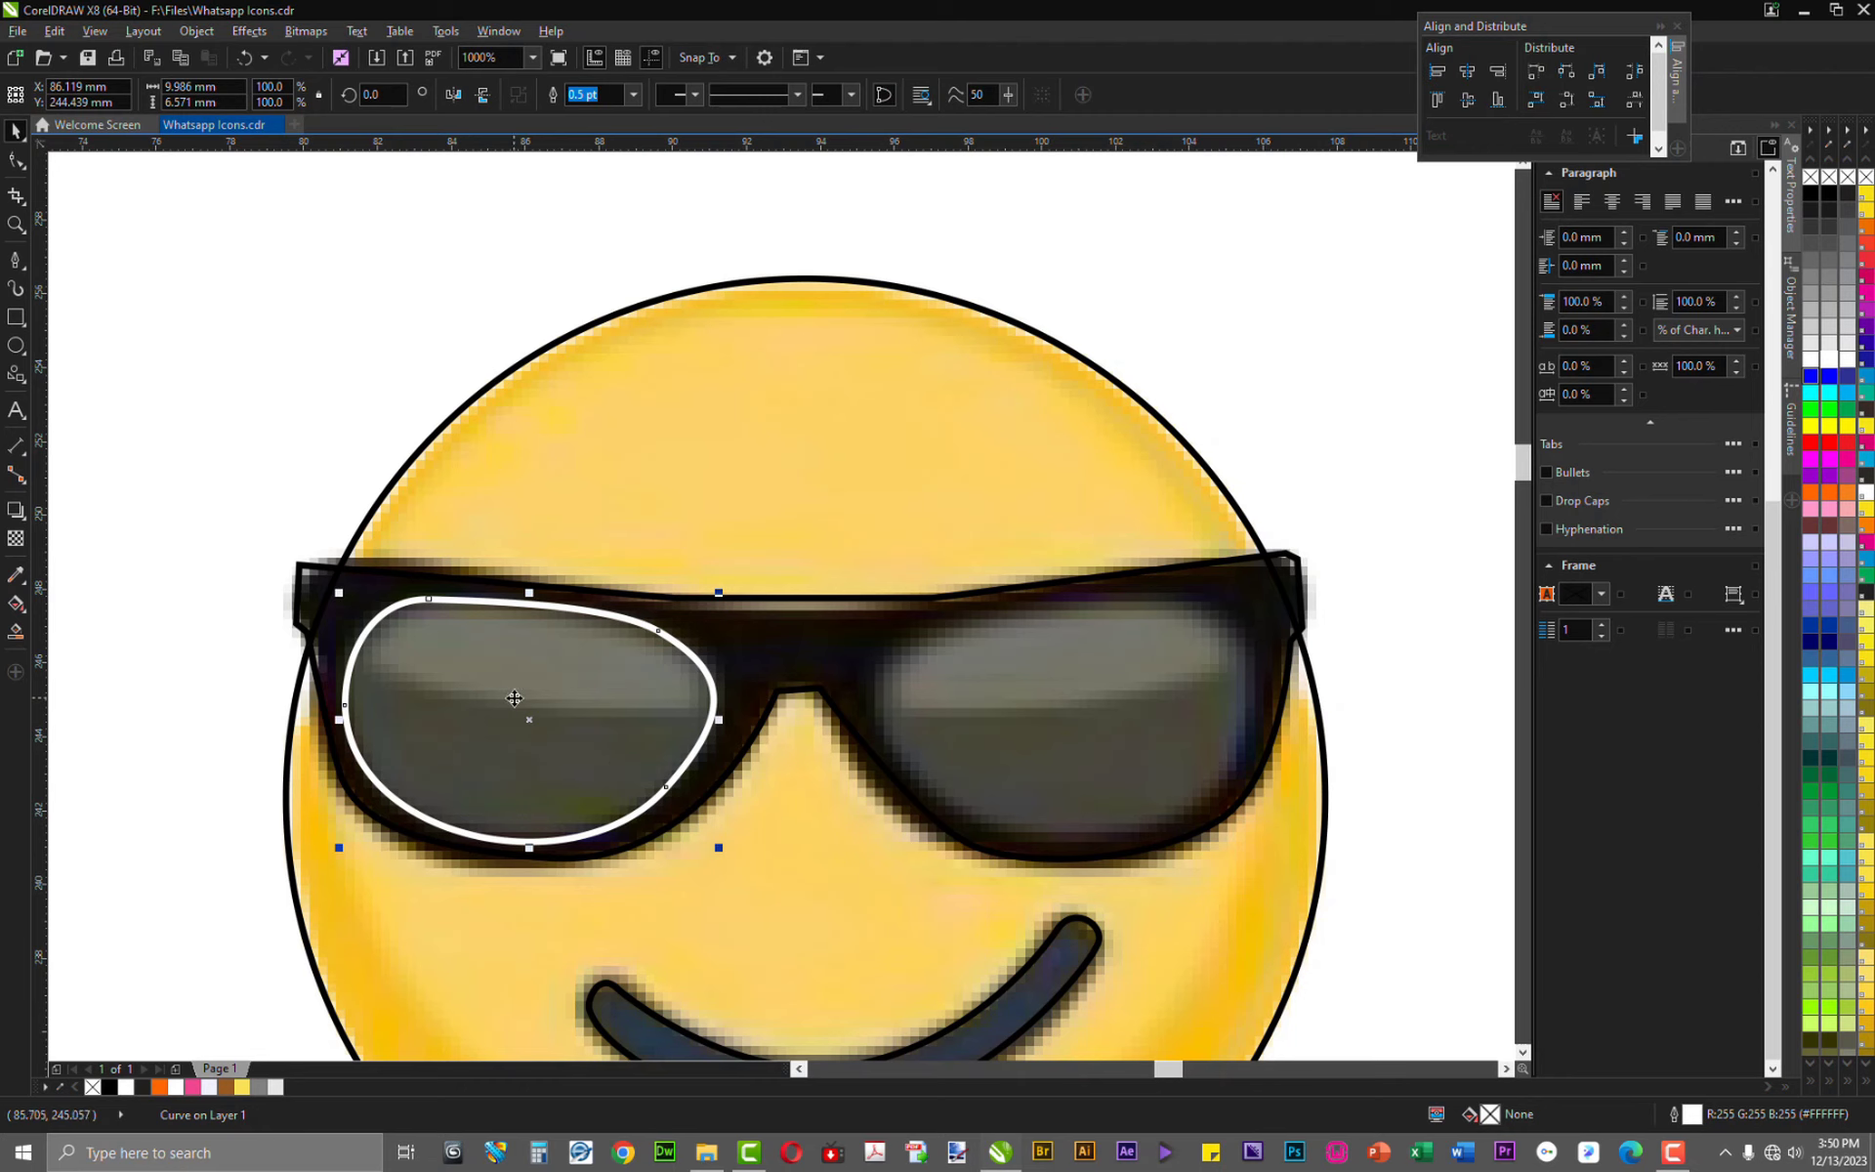
drag(513, 697, 1058, 728)
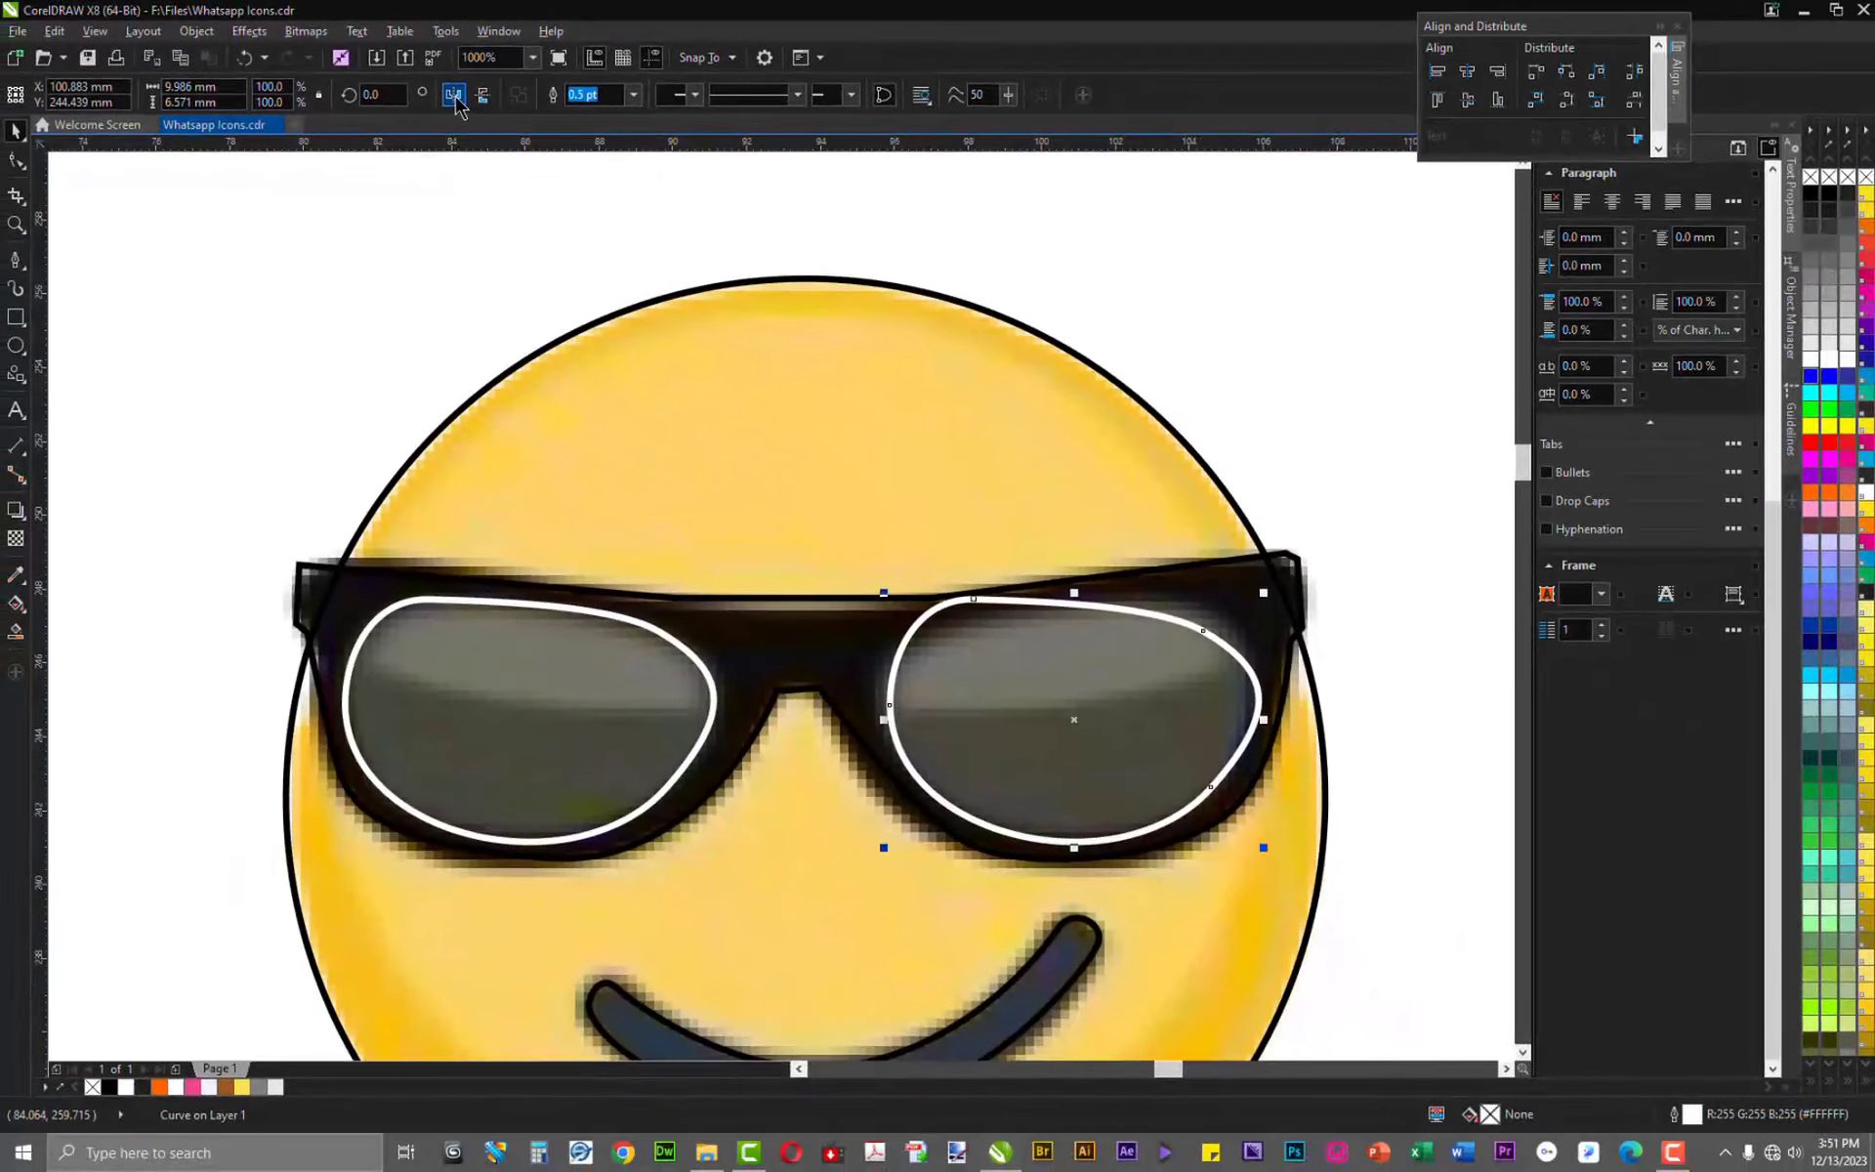
click(455, 96)
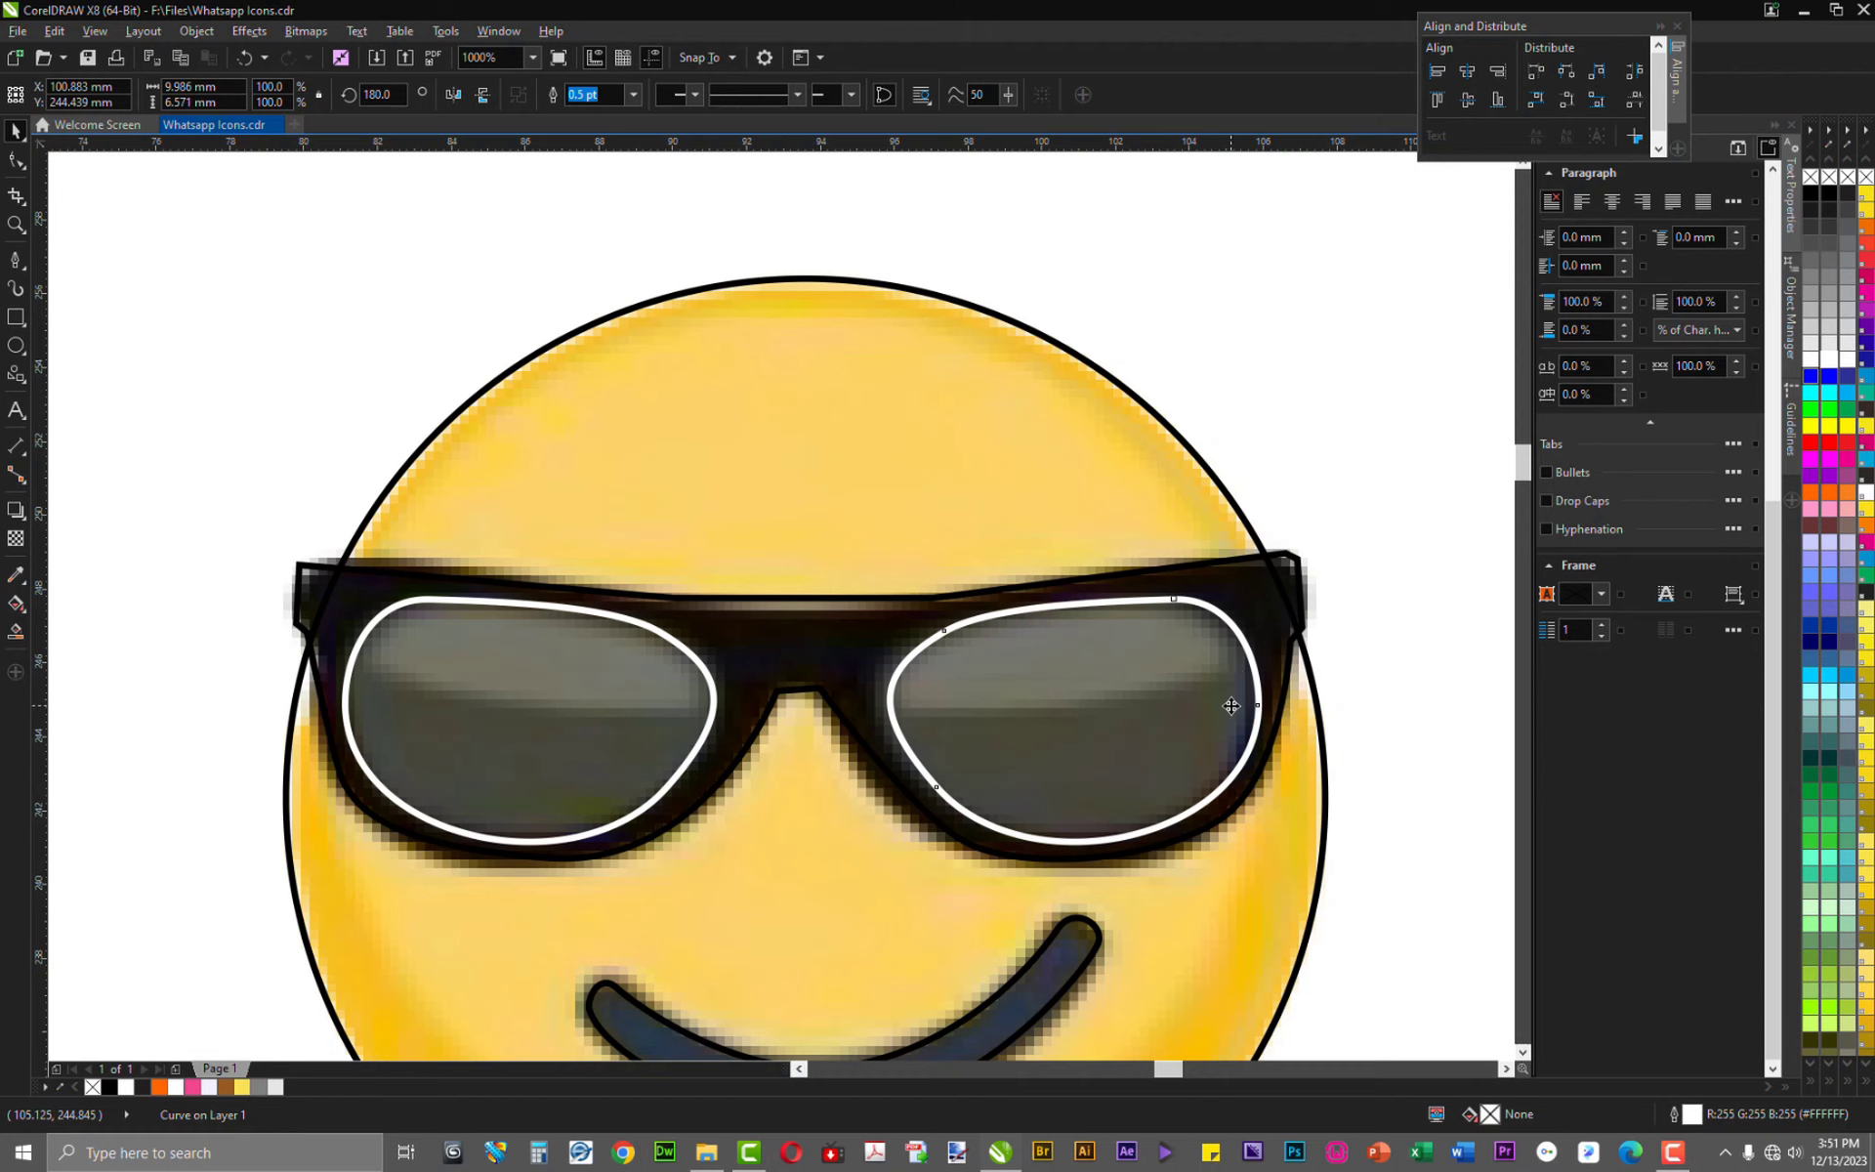
Nudge the mirrored lens outline slightly left and move its outer side node a little inward to fit the right lens
click(1223, 706)
scroll(1259, 715, up, 1)
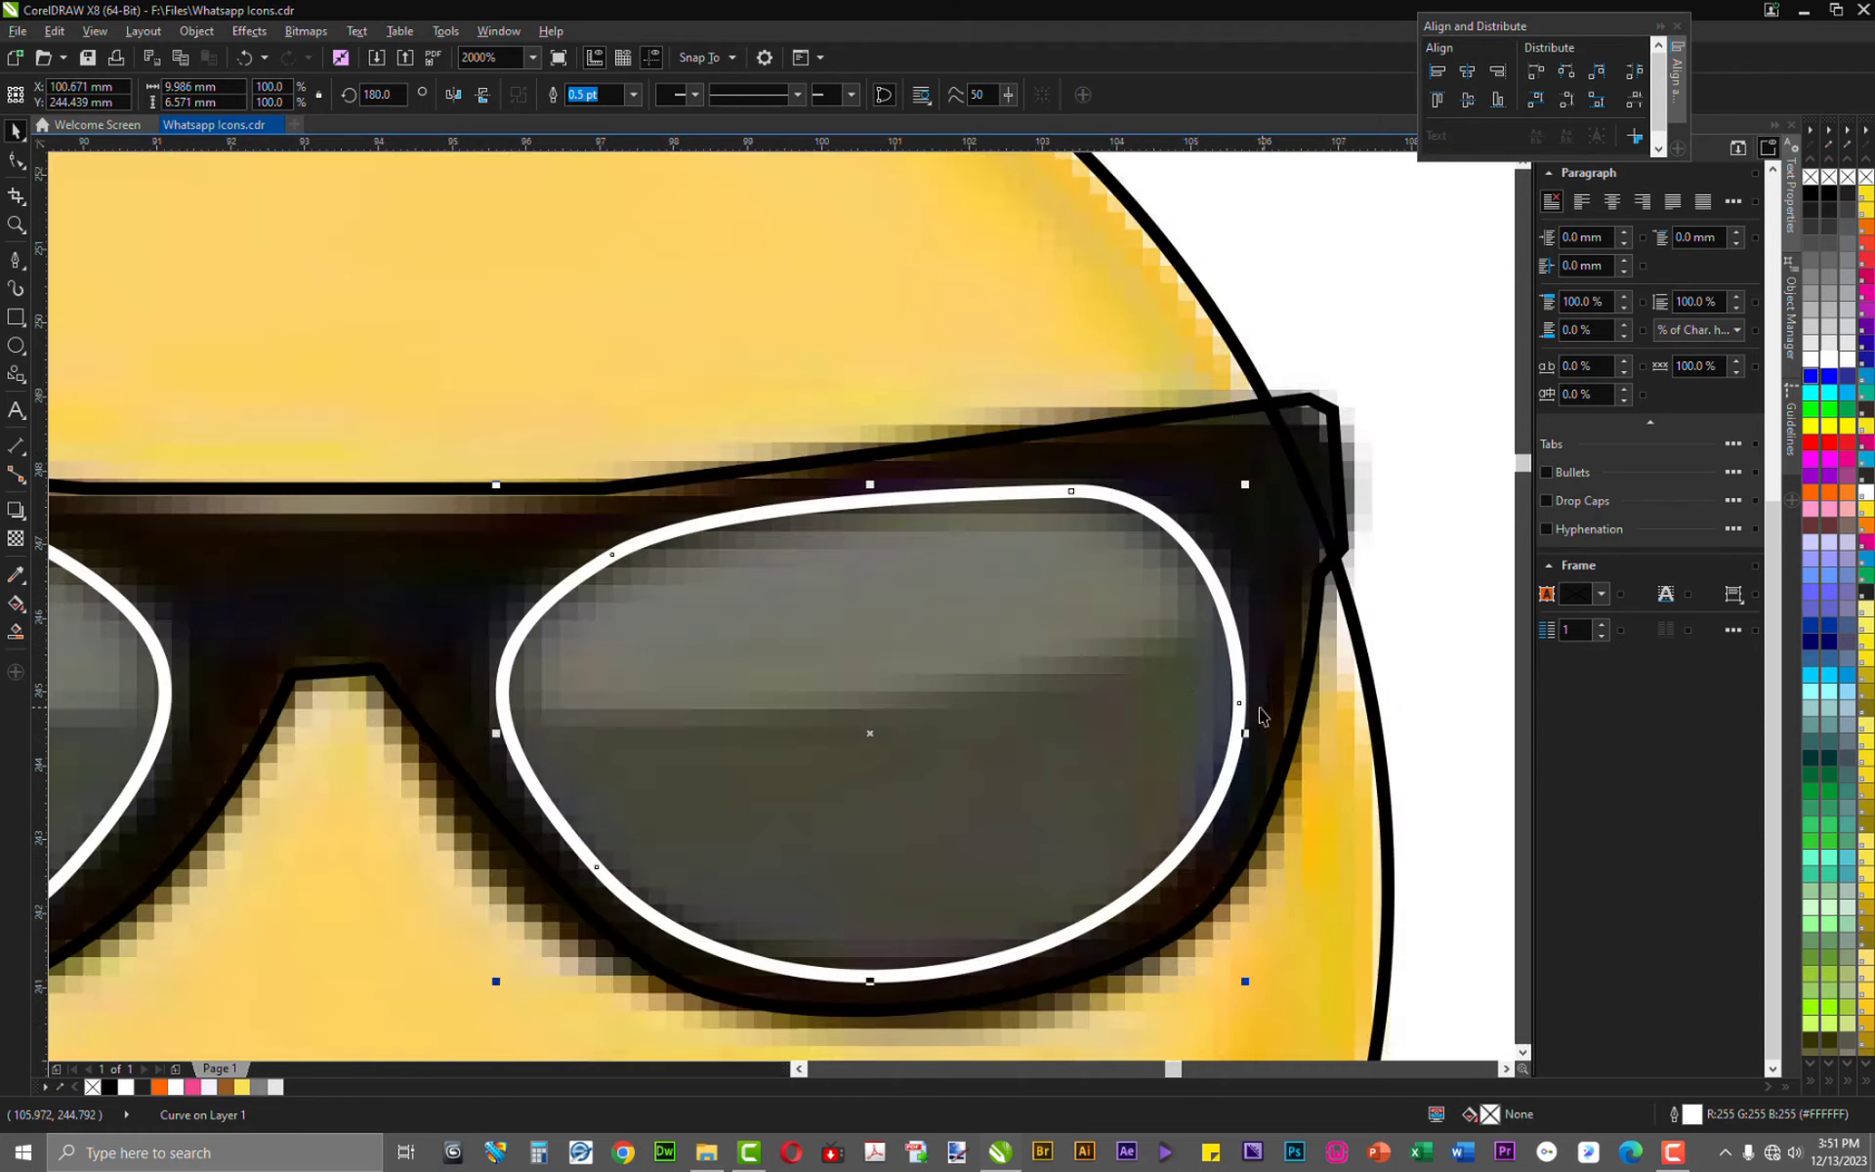
key(F10)
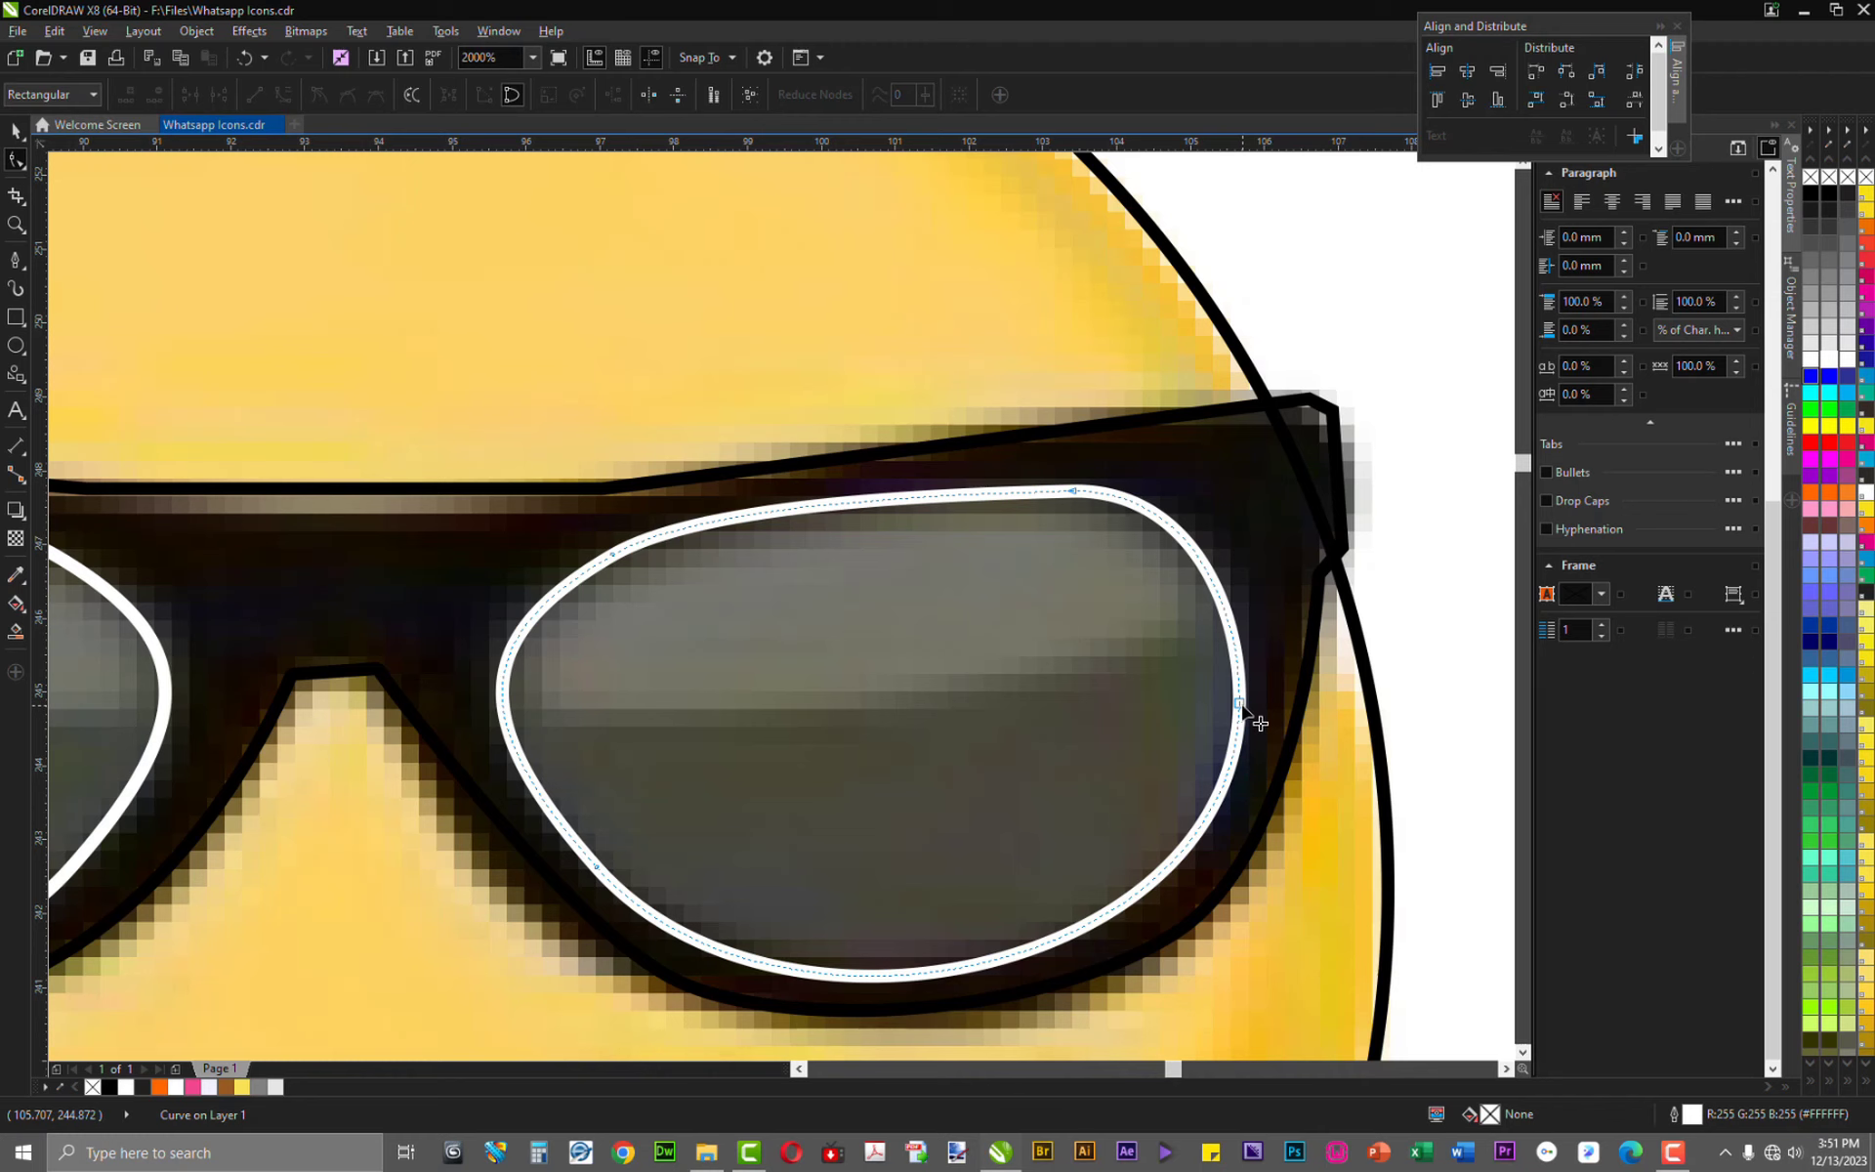
click(1241, 702)
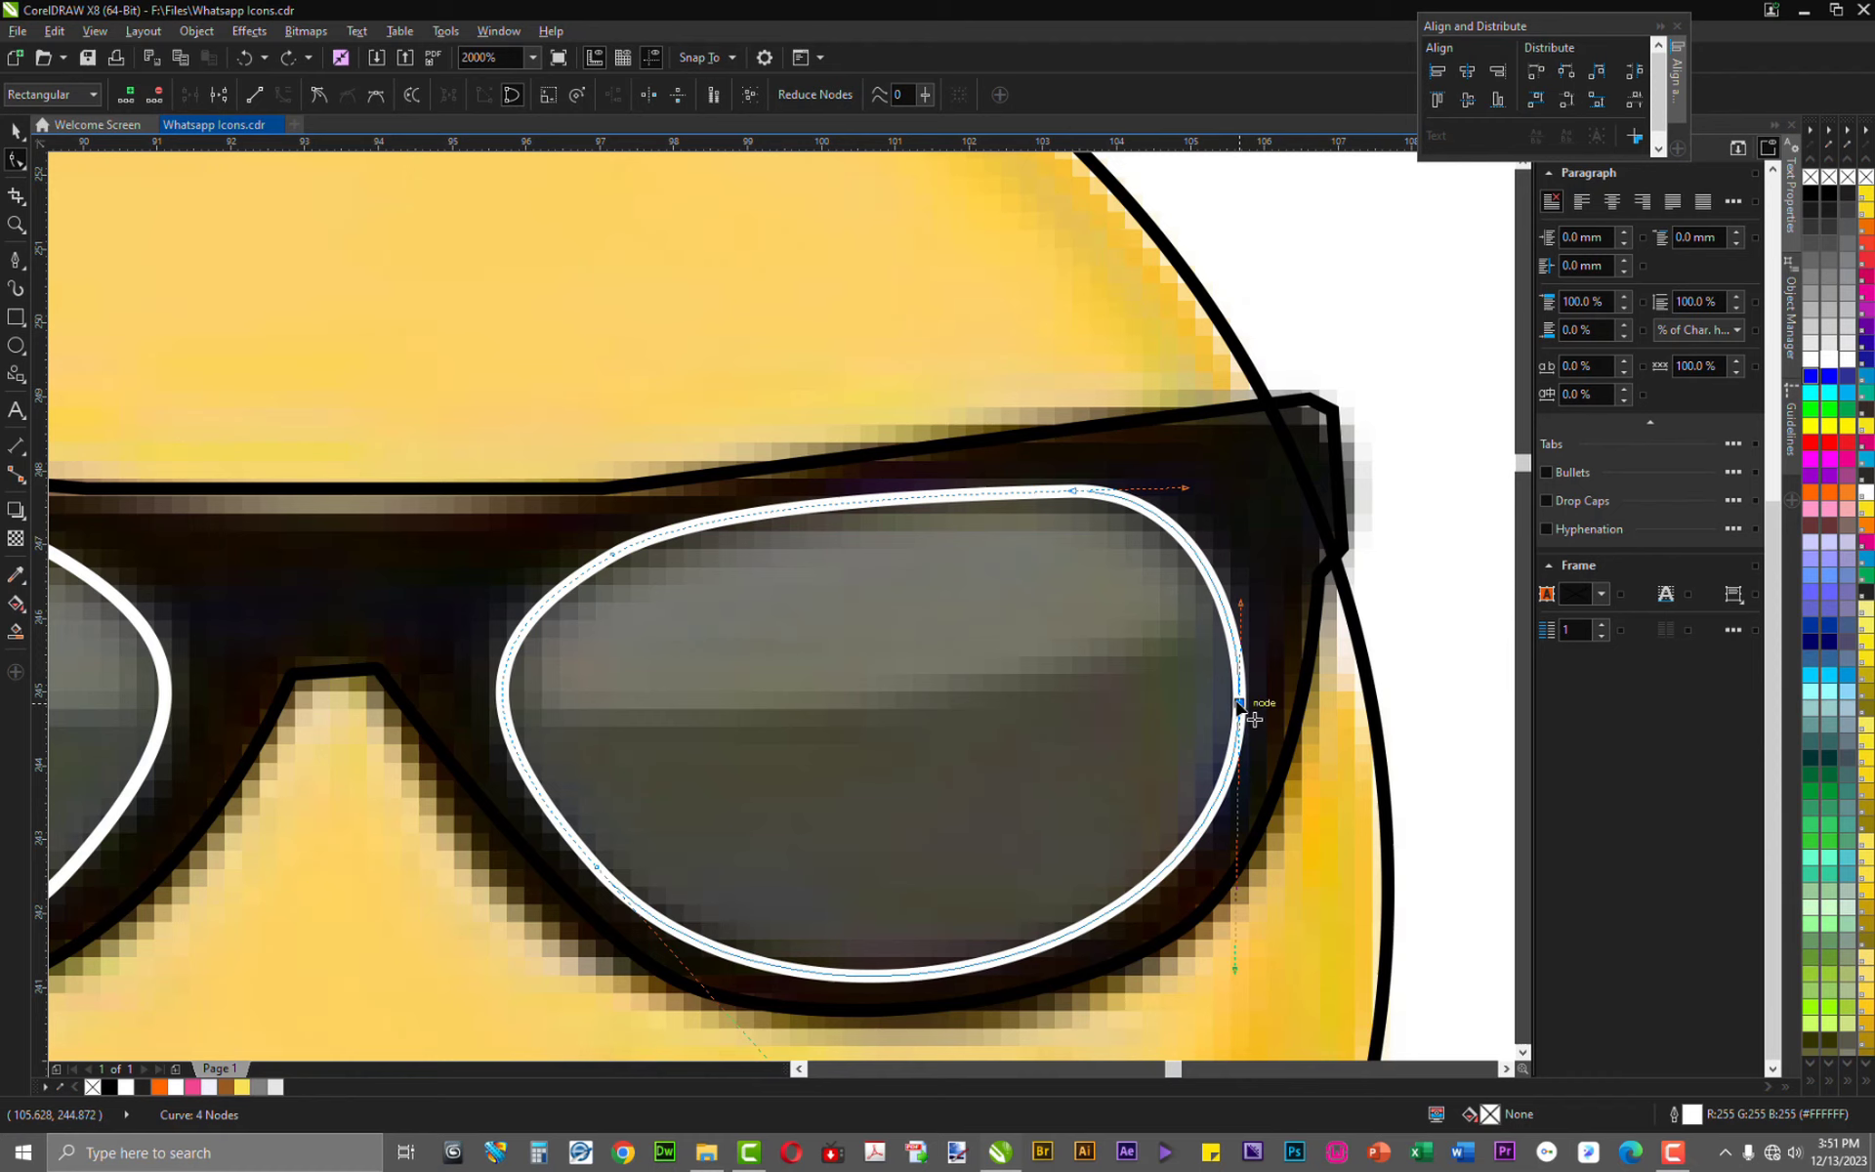
scroll(1231, 703, up, 2)
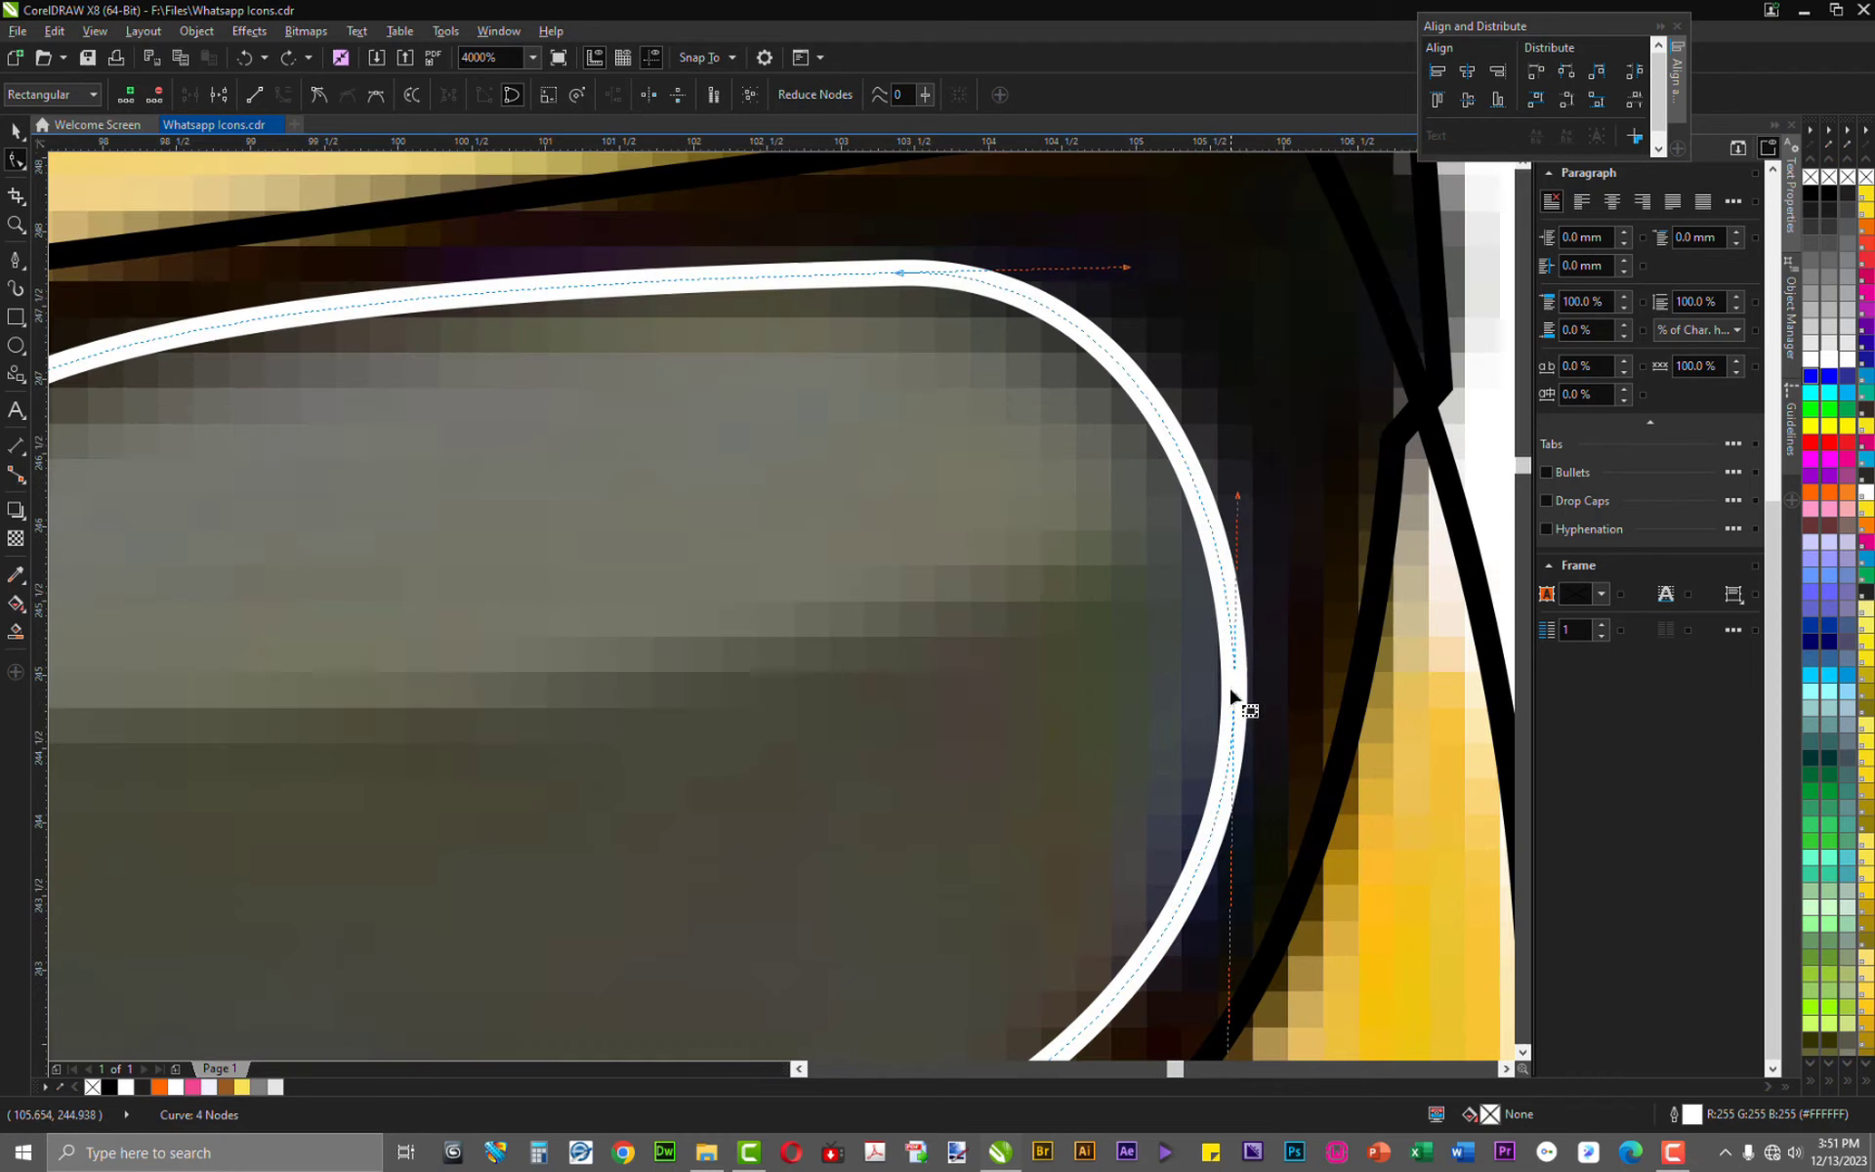
drag(1238, 703, 1222, 706)
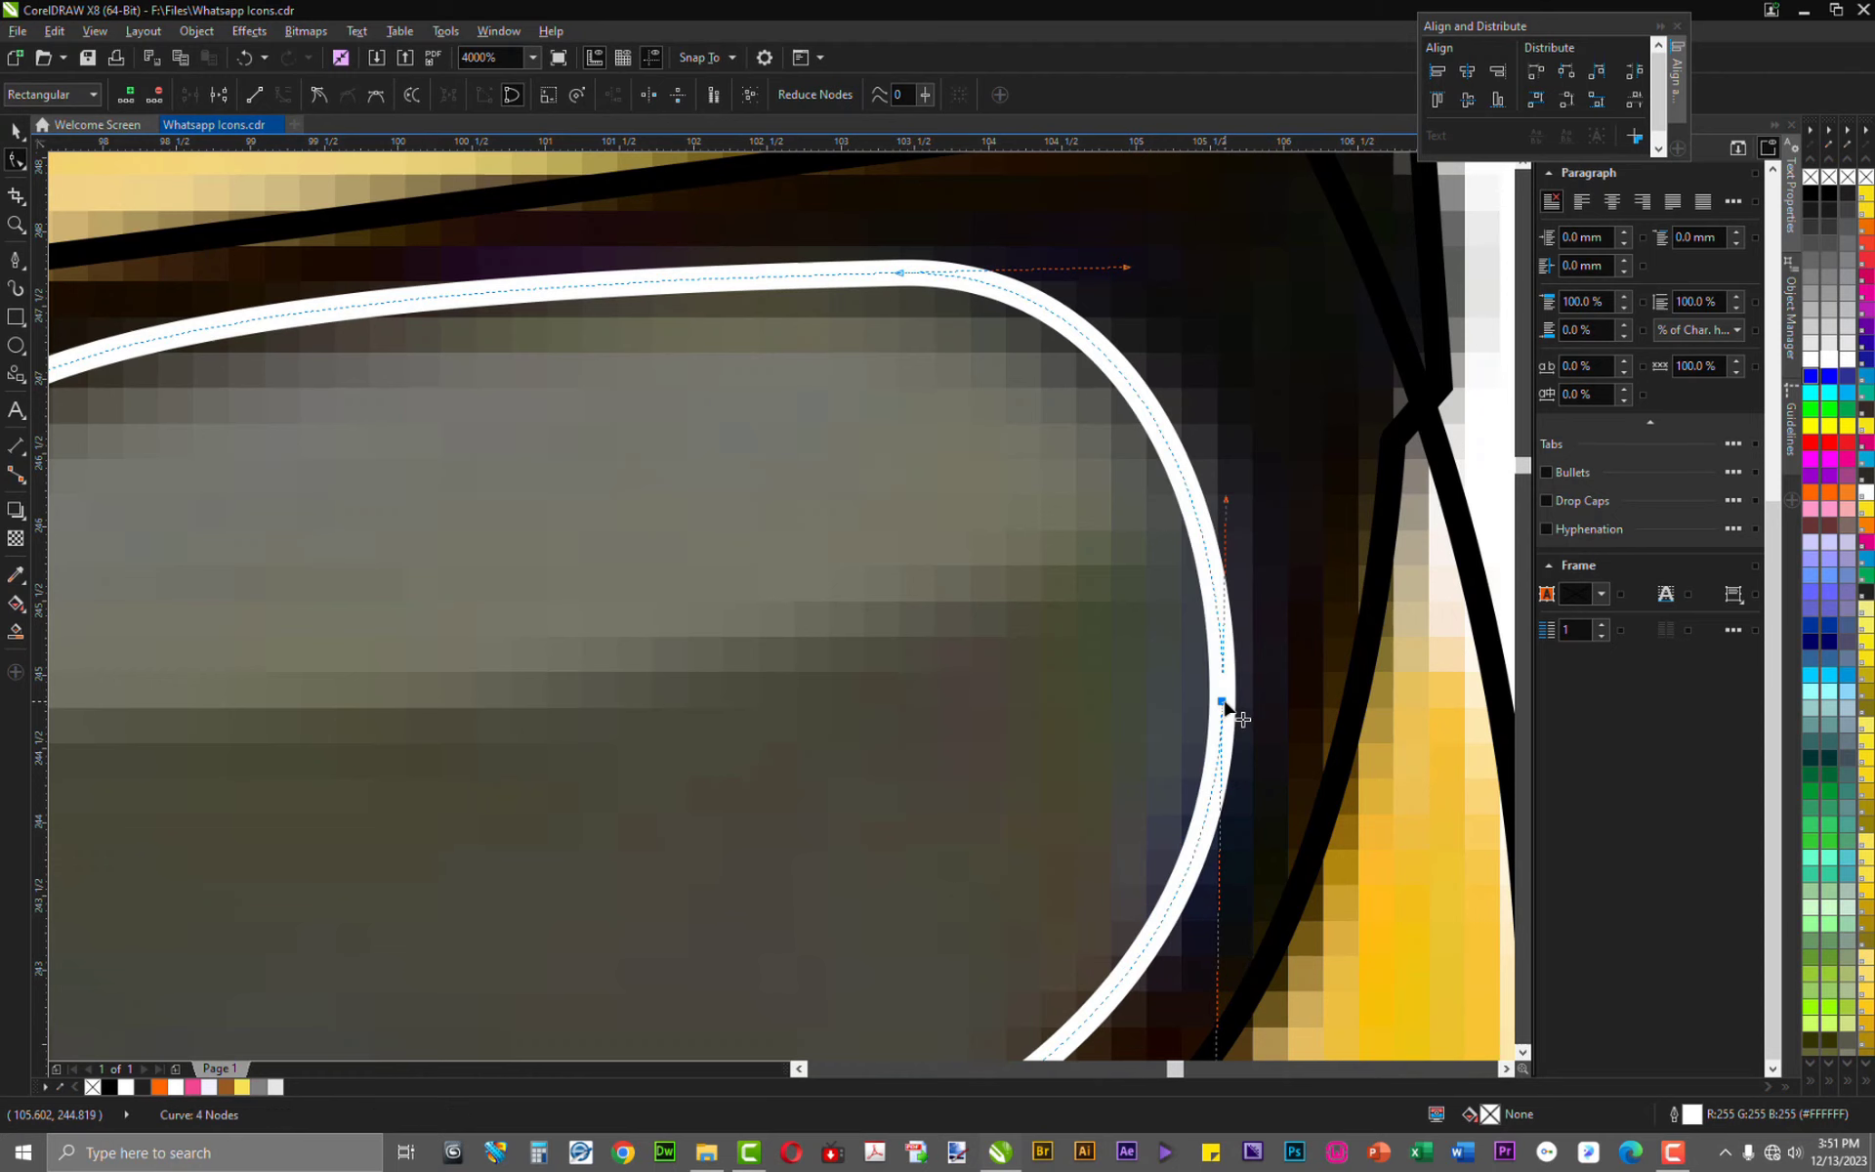
scroll(1223, 707, down, 2)
scroll(1223, 705, down, 2)
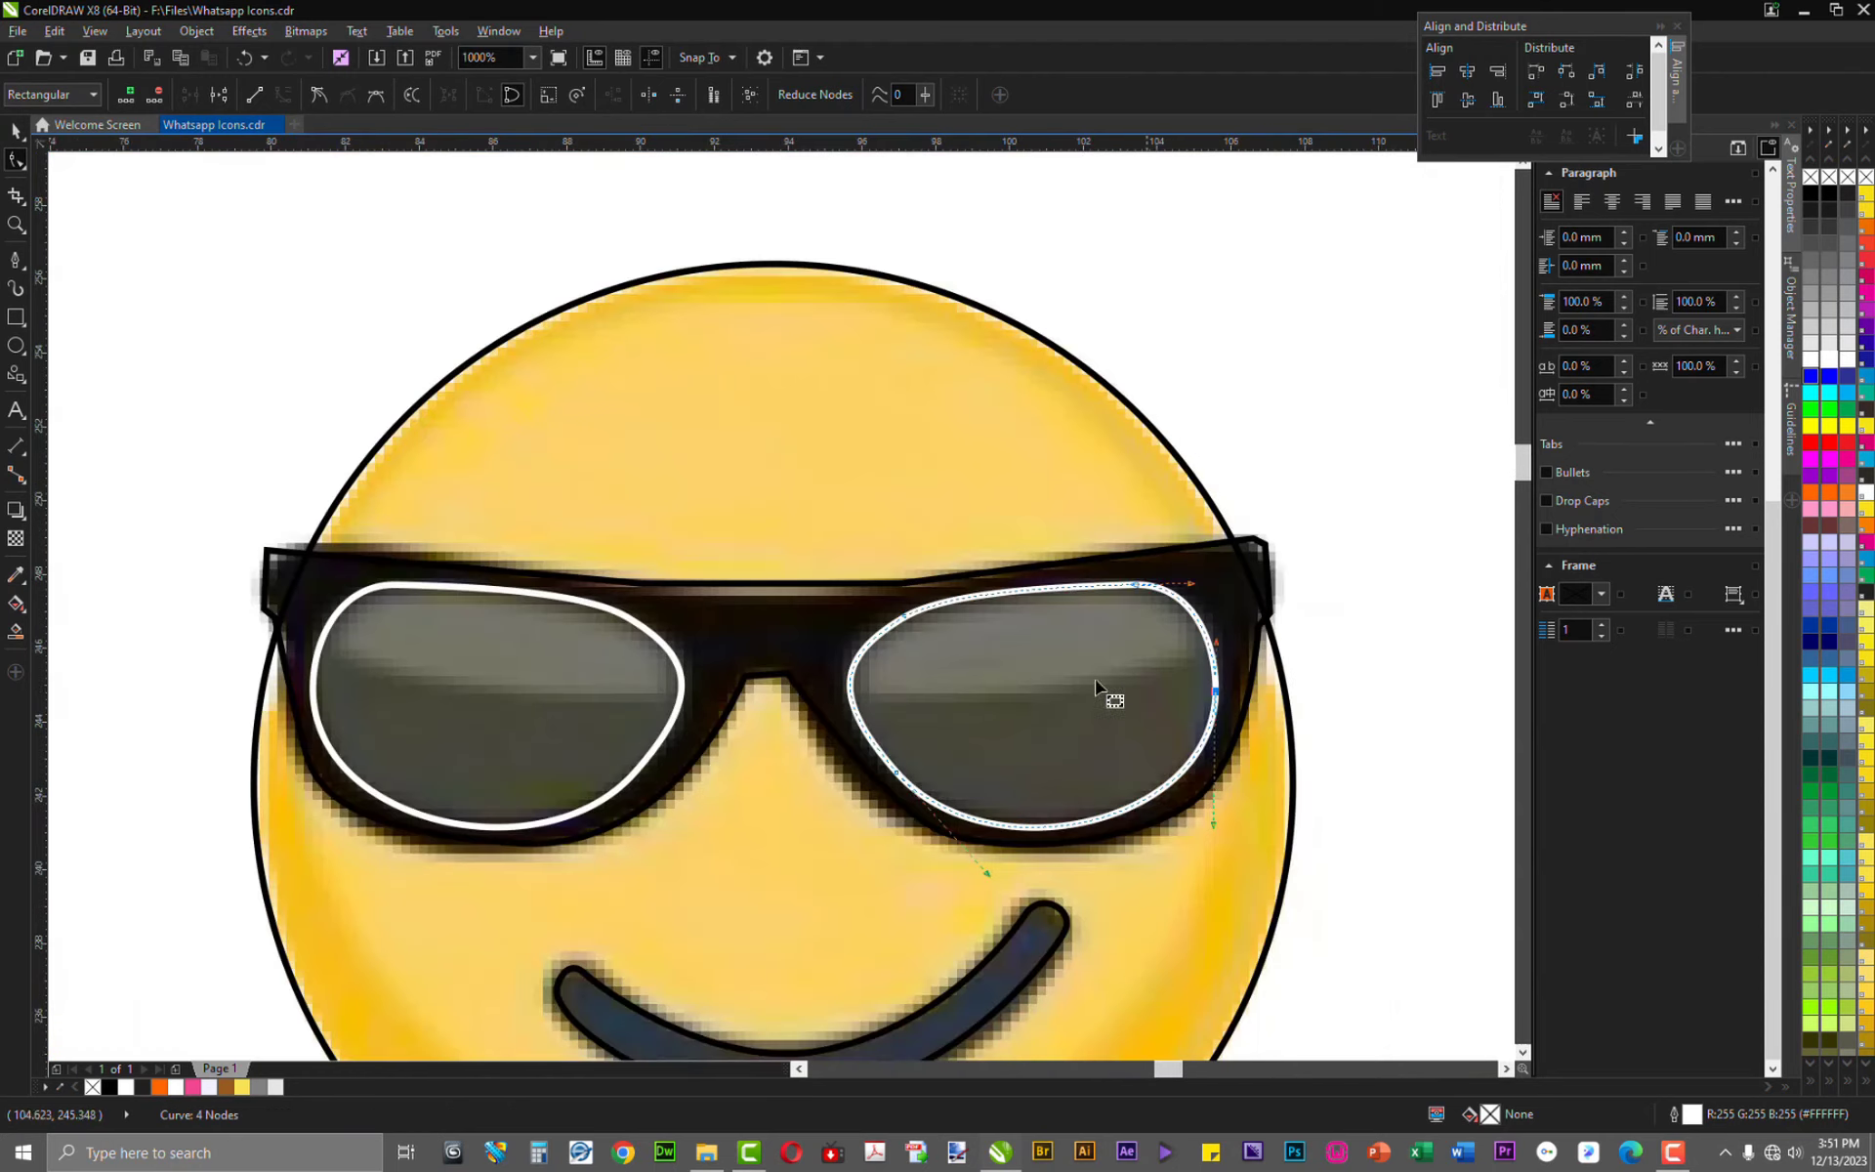
Move the outer side node of the left lens outline slightly inward to match the bitmap
click(312, 683)
scroll(314, 699, up, 2)
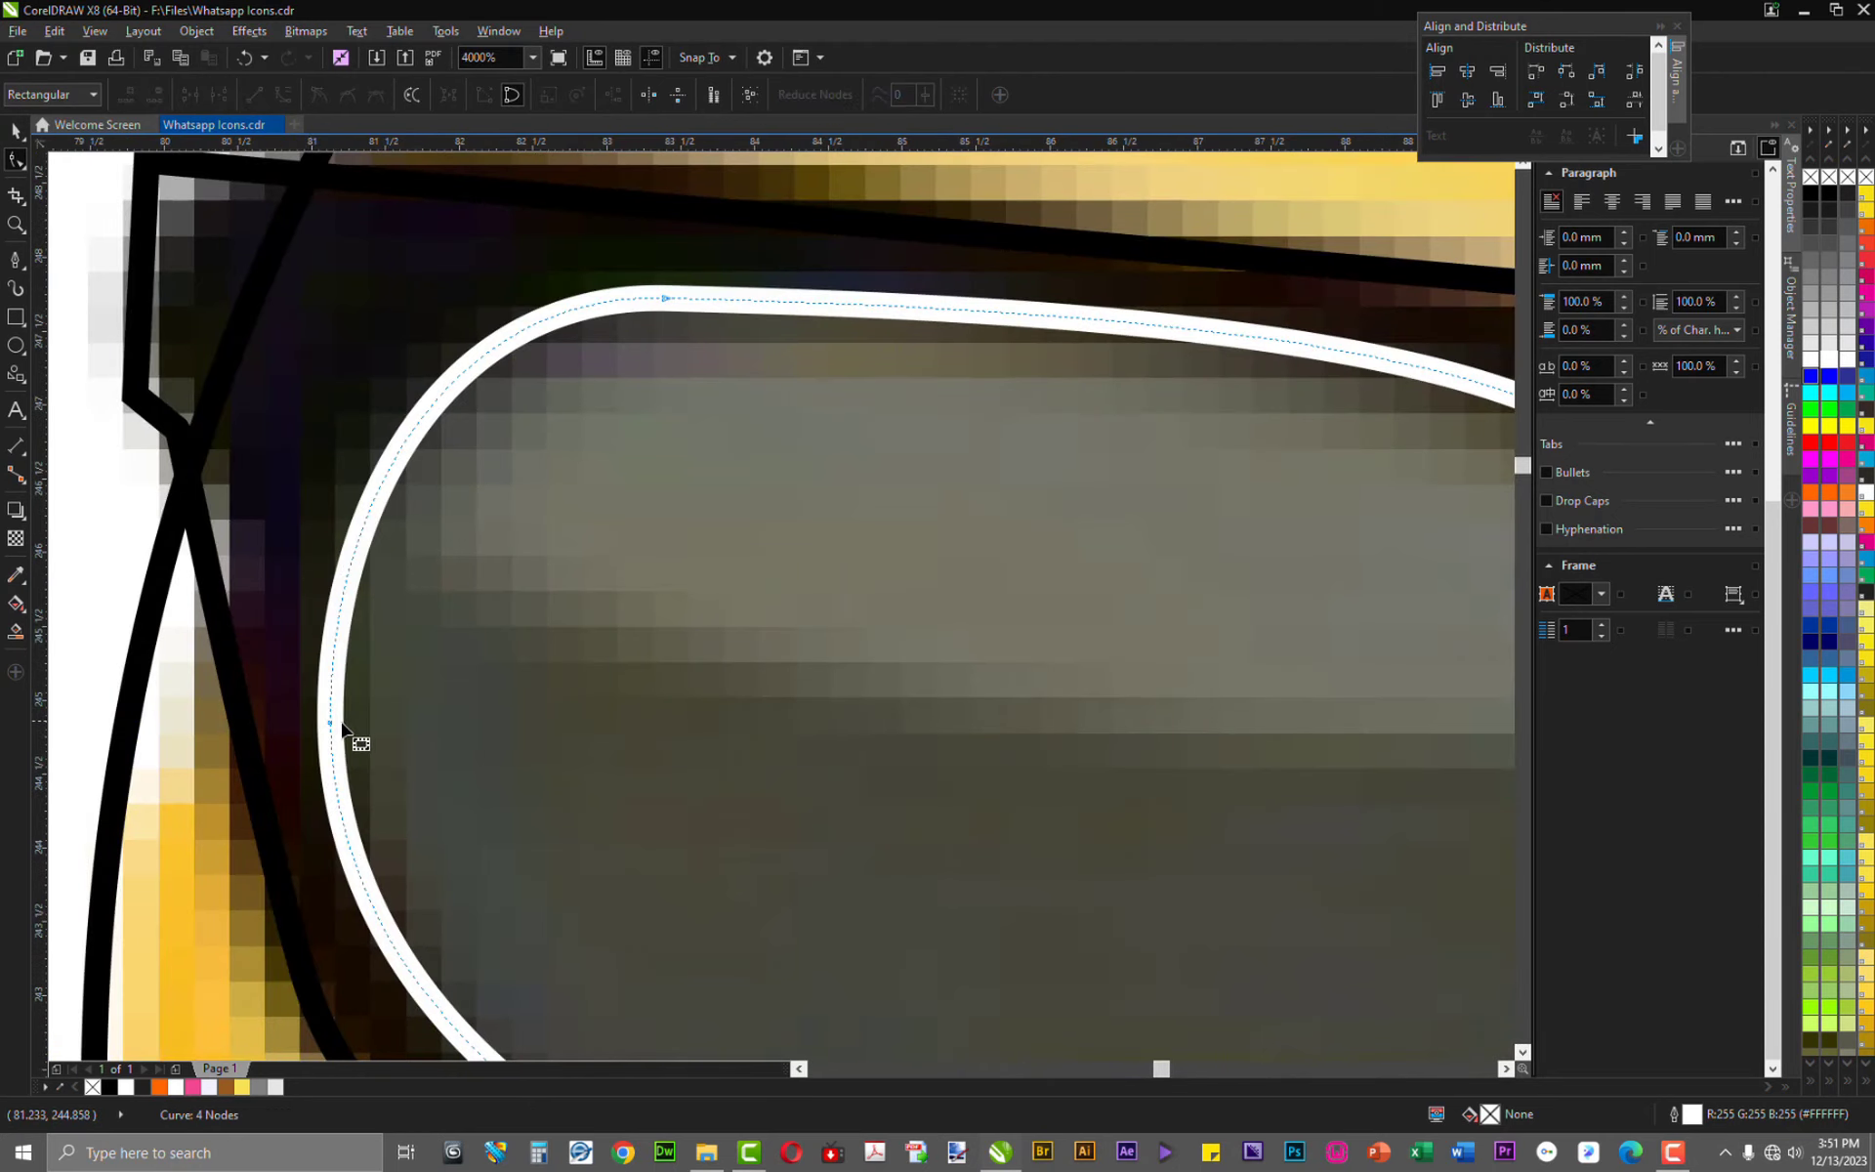
mouse_move(332, 728)
mouse_down()
mouse_move(357, 737)
mouse_move(336, 721)
mouse_up()
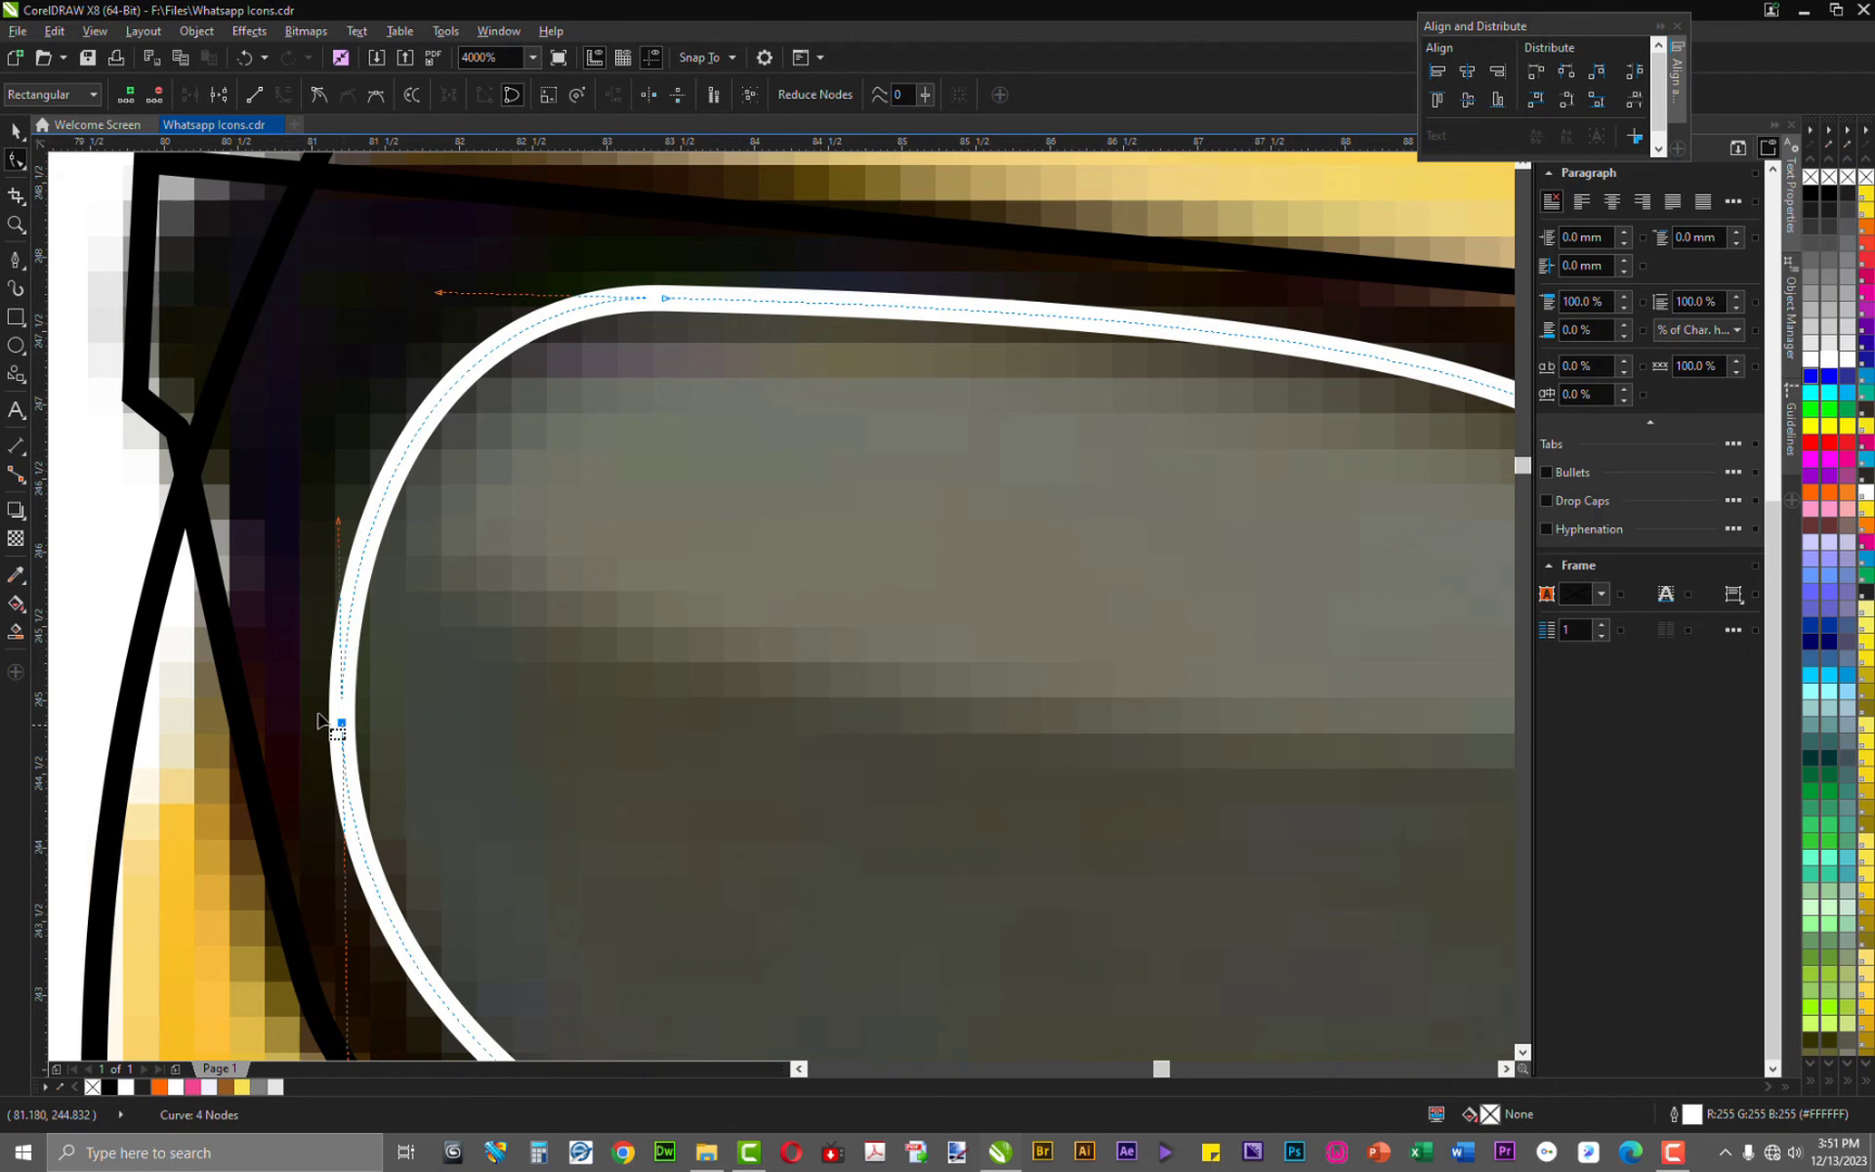
scroll(336, 721, down, 4)
key(space)
Move the emoji bitmap about 35 mm to the right, clear of the traced outlines
click(416, 432)
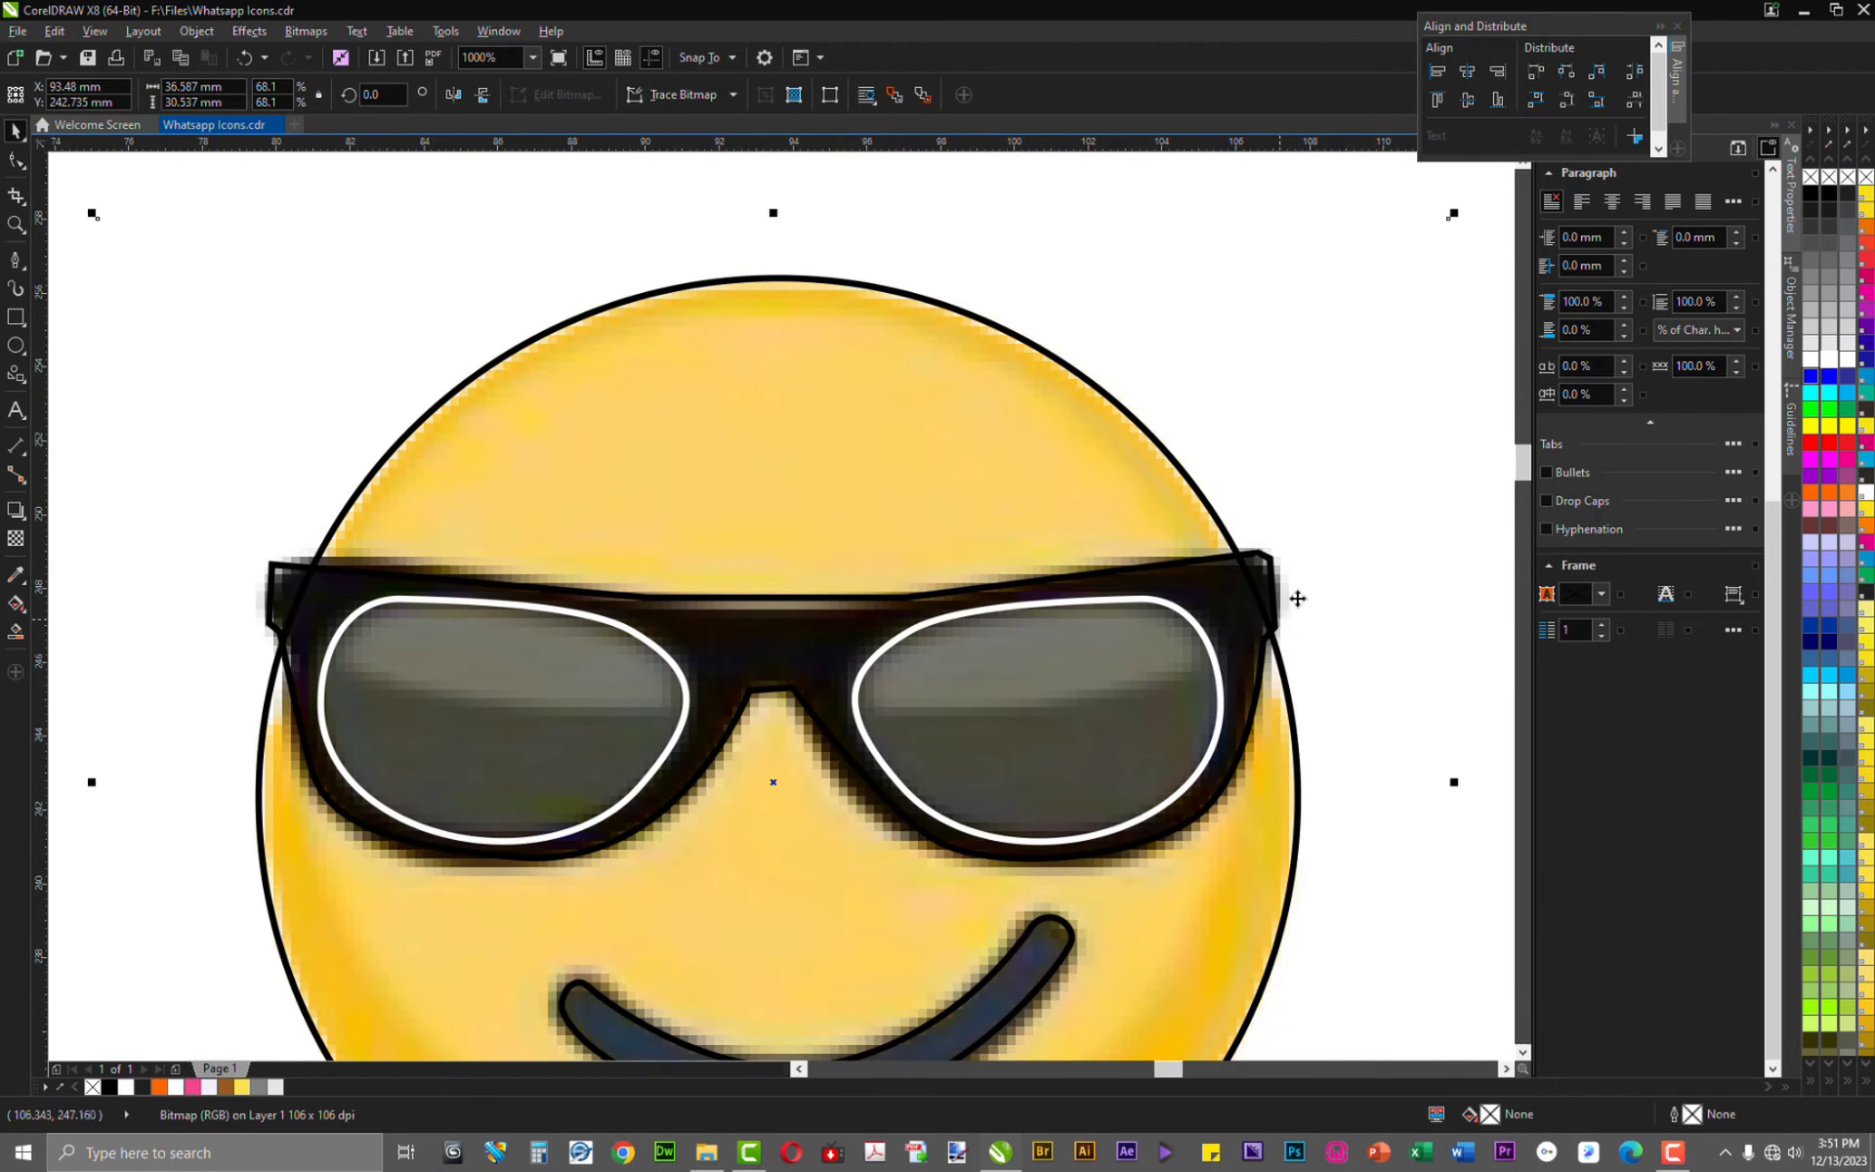
scroll(793, 568, down, 1)
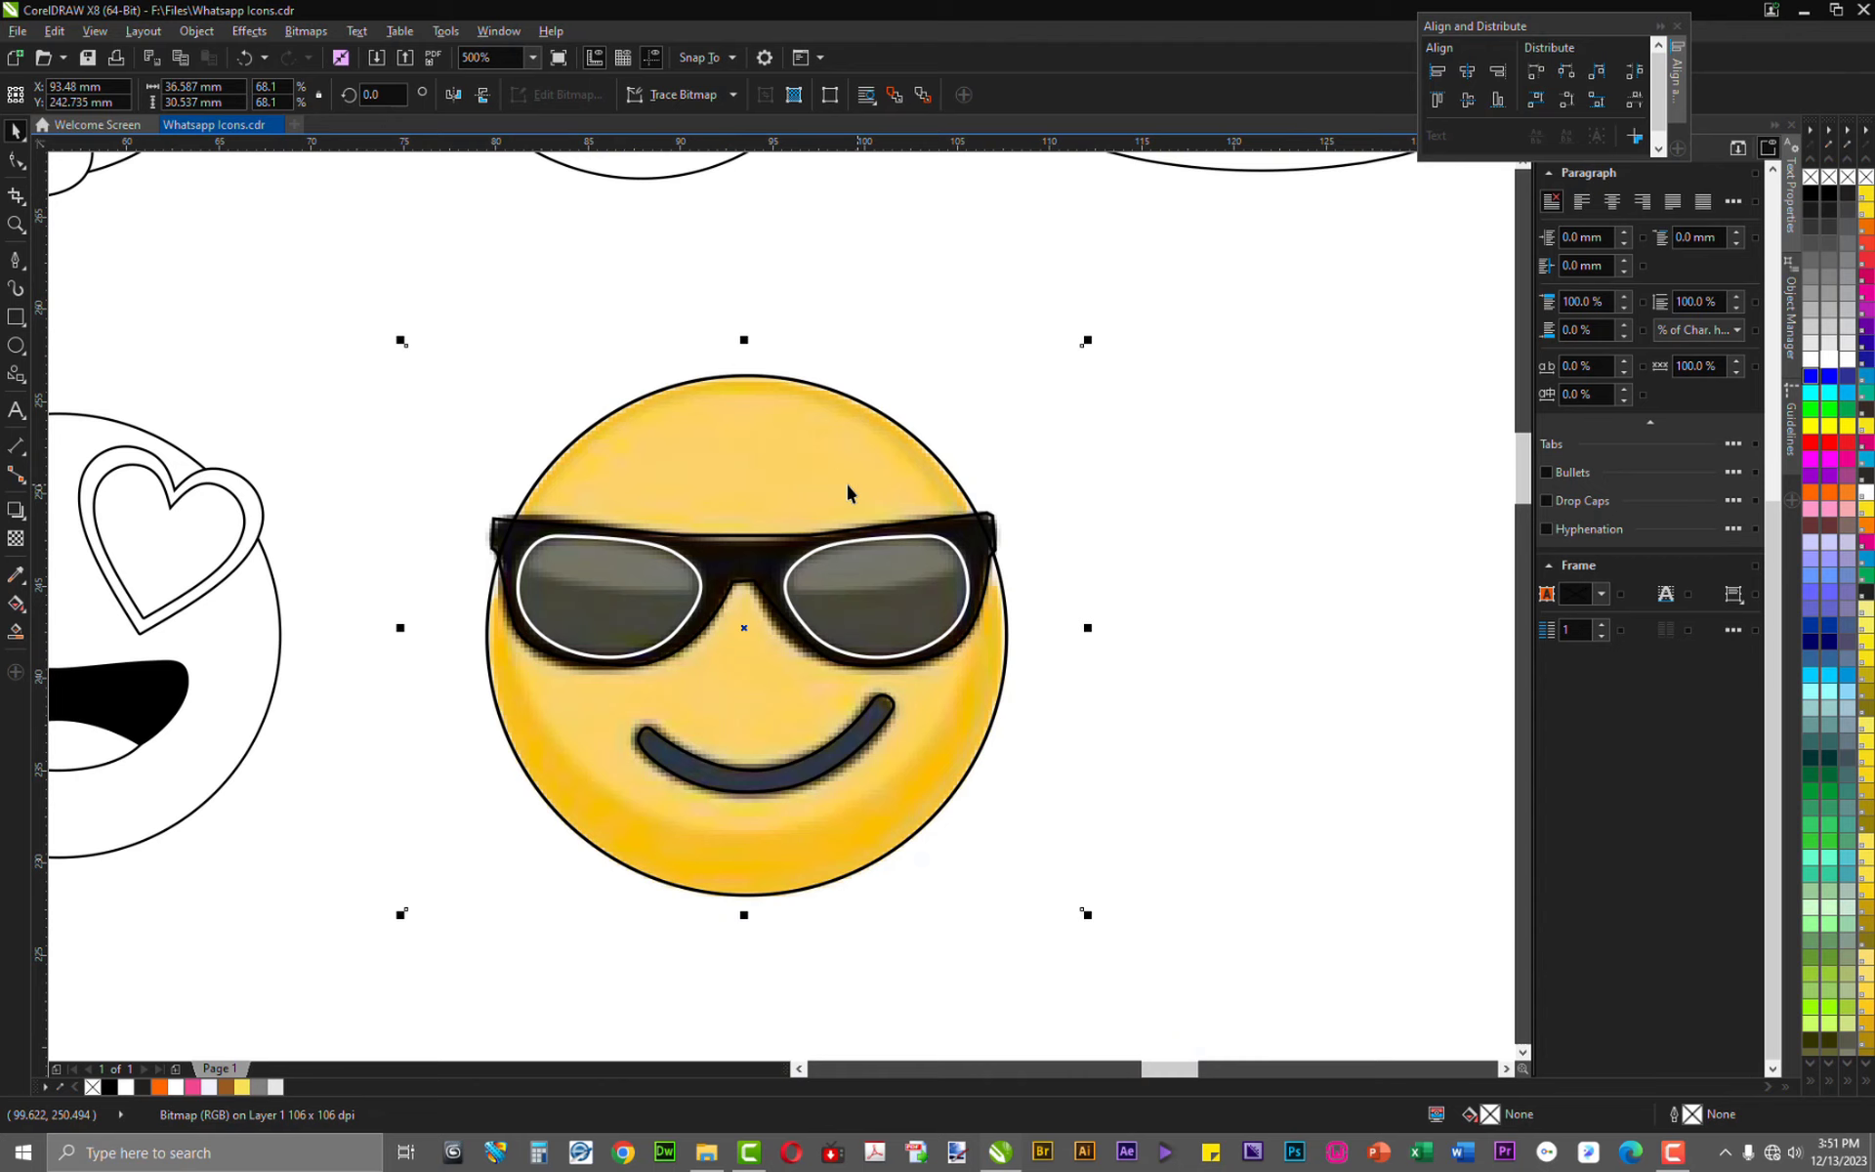
click(672, 360)
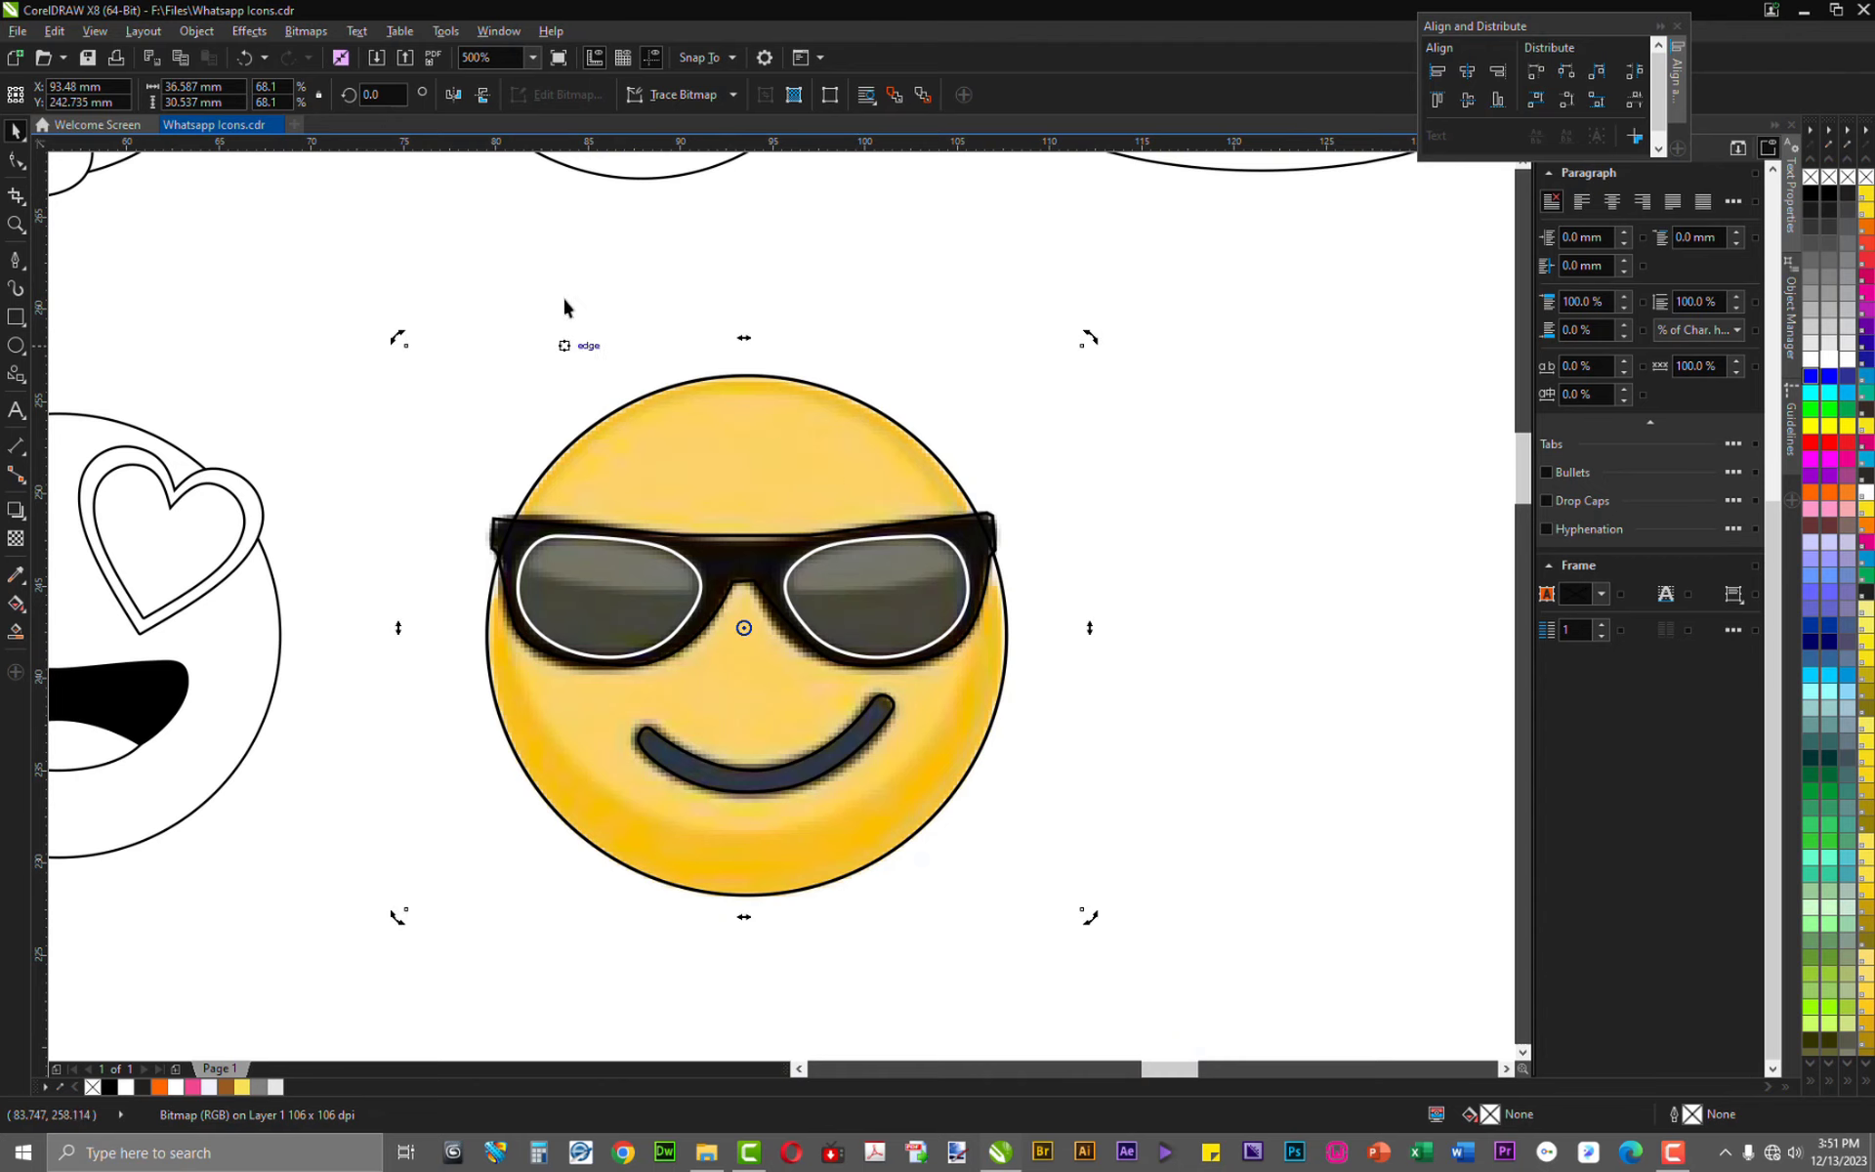
click(527, 325)
click(500, 391)
drag(468, 397, 1088, 405)
scroll(398, 515, down, 1)
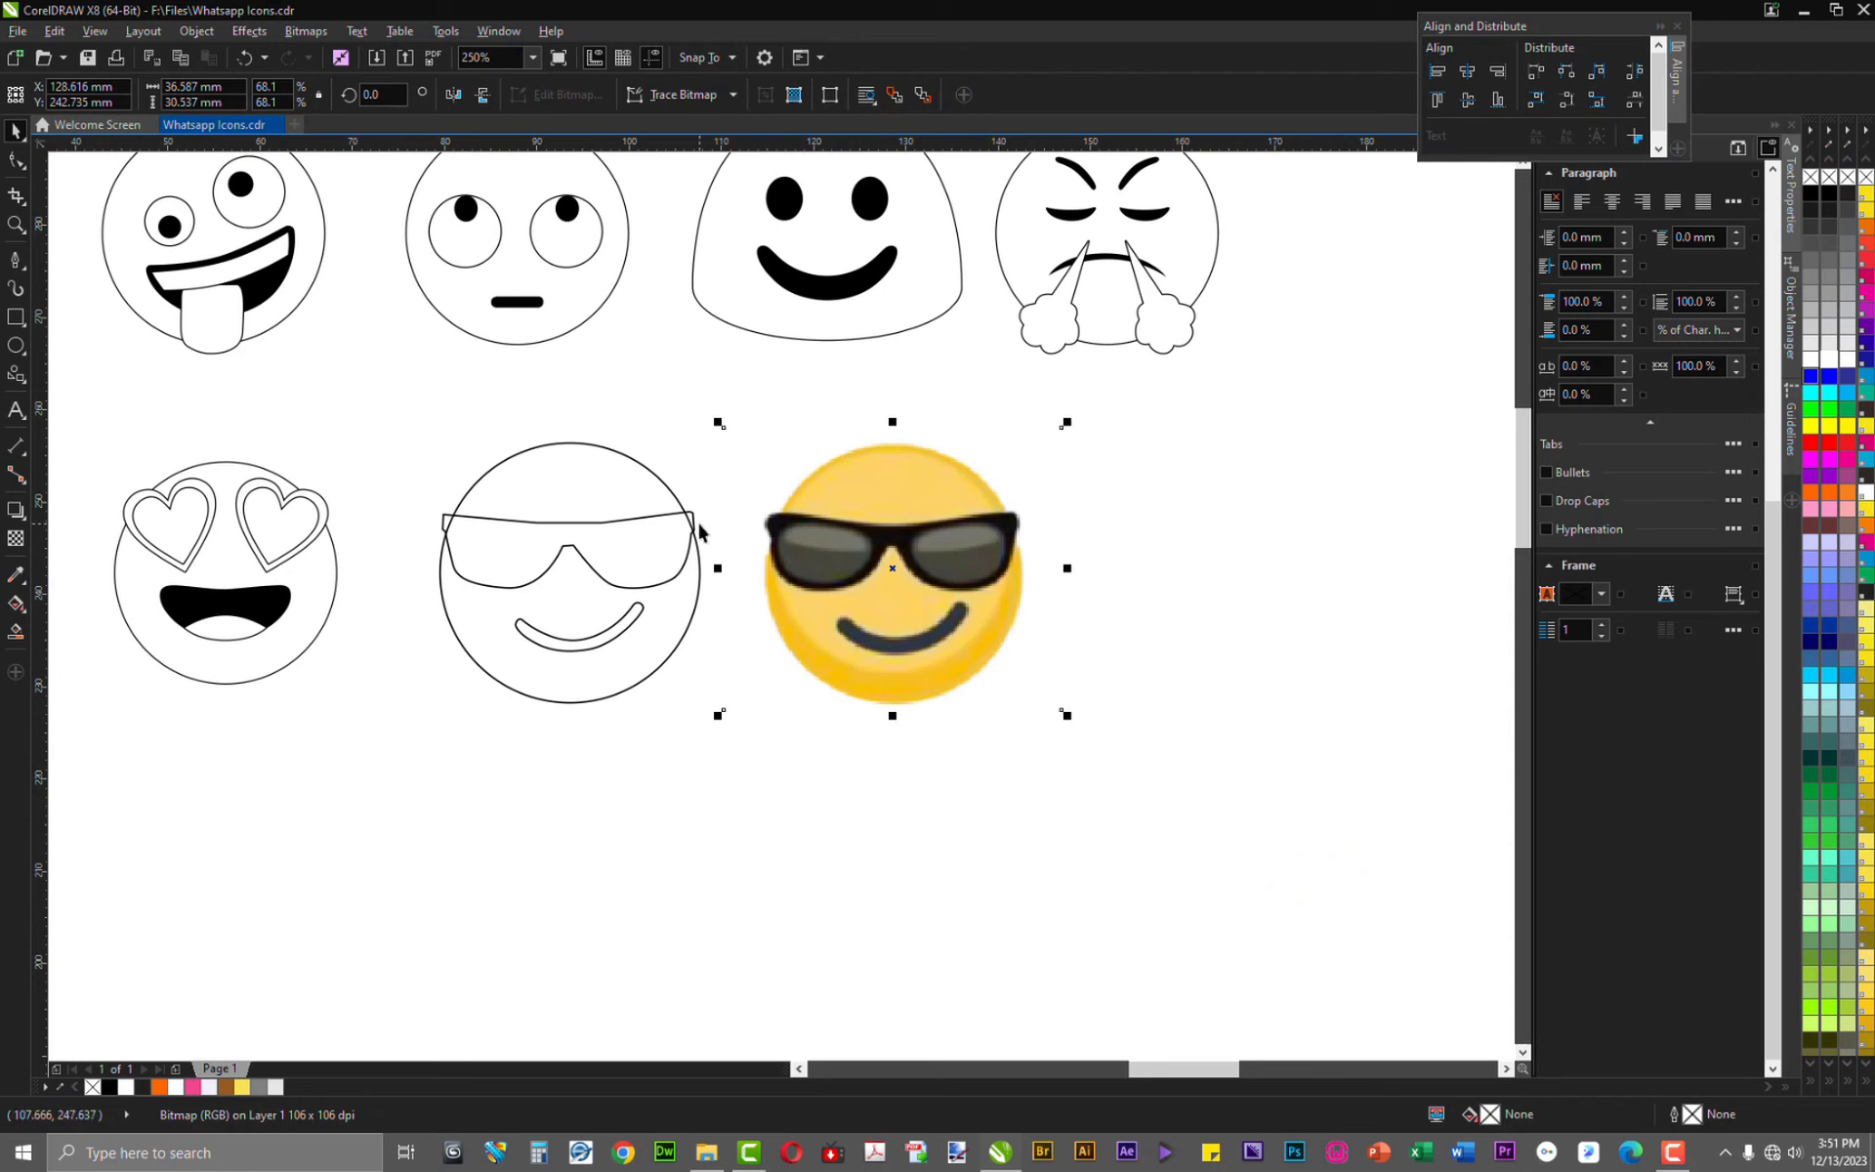
Select both lens outlines and change their outline colour from white to black
scroll(512, 542, up, 1)
click(490, 553)
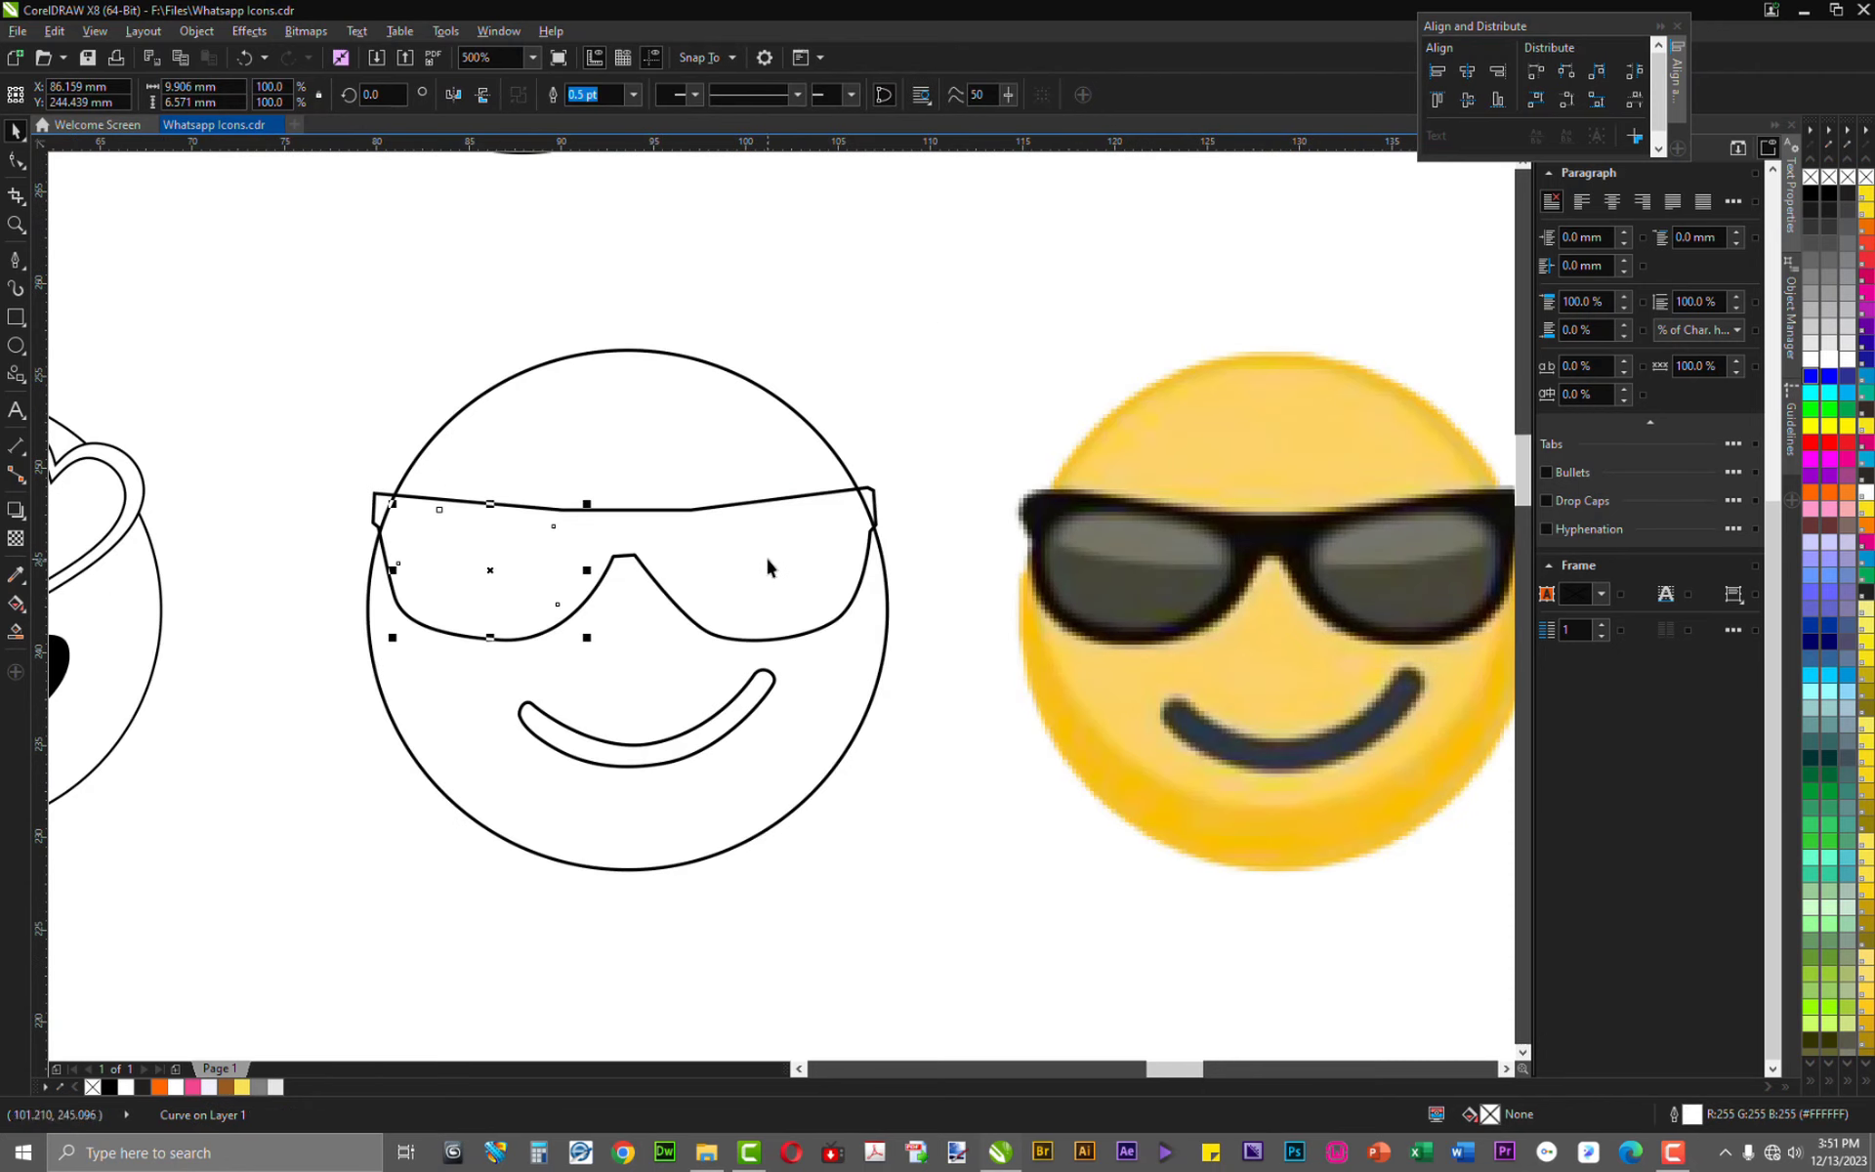
shift+click(765, 554)
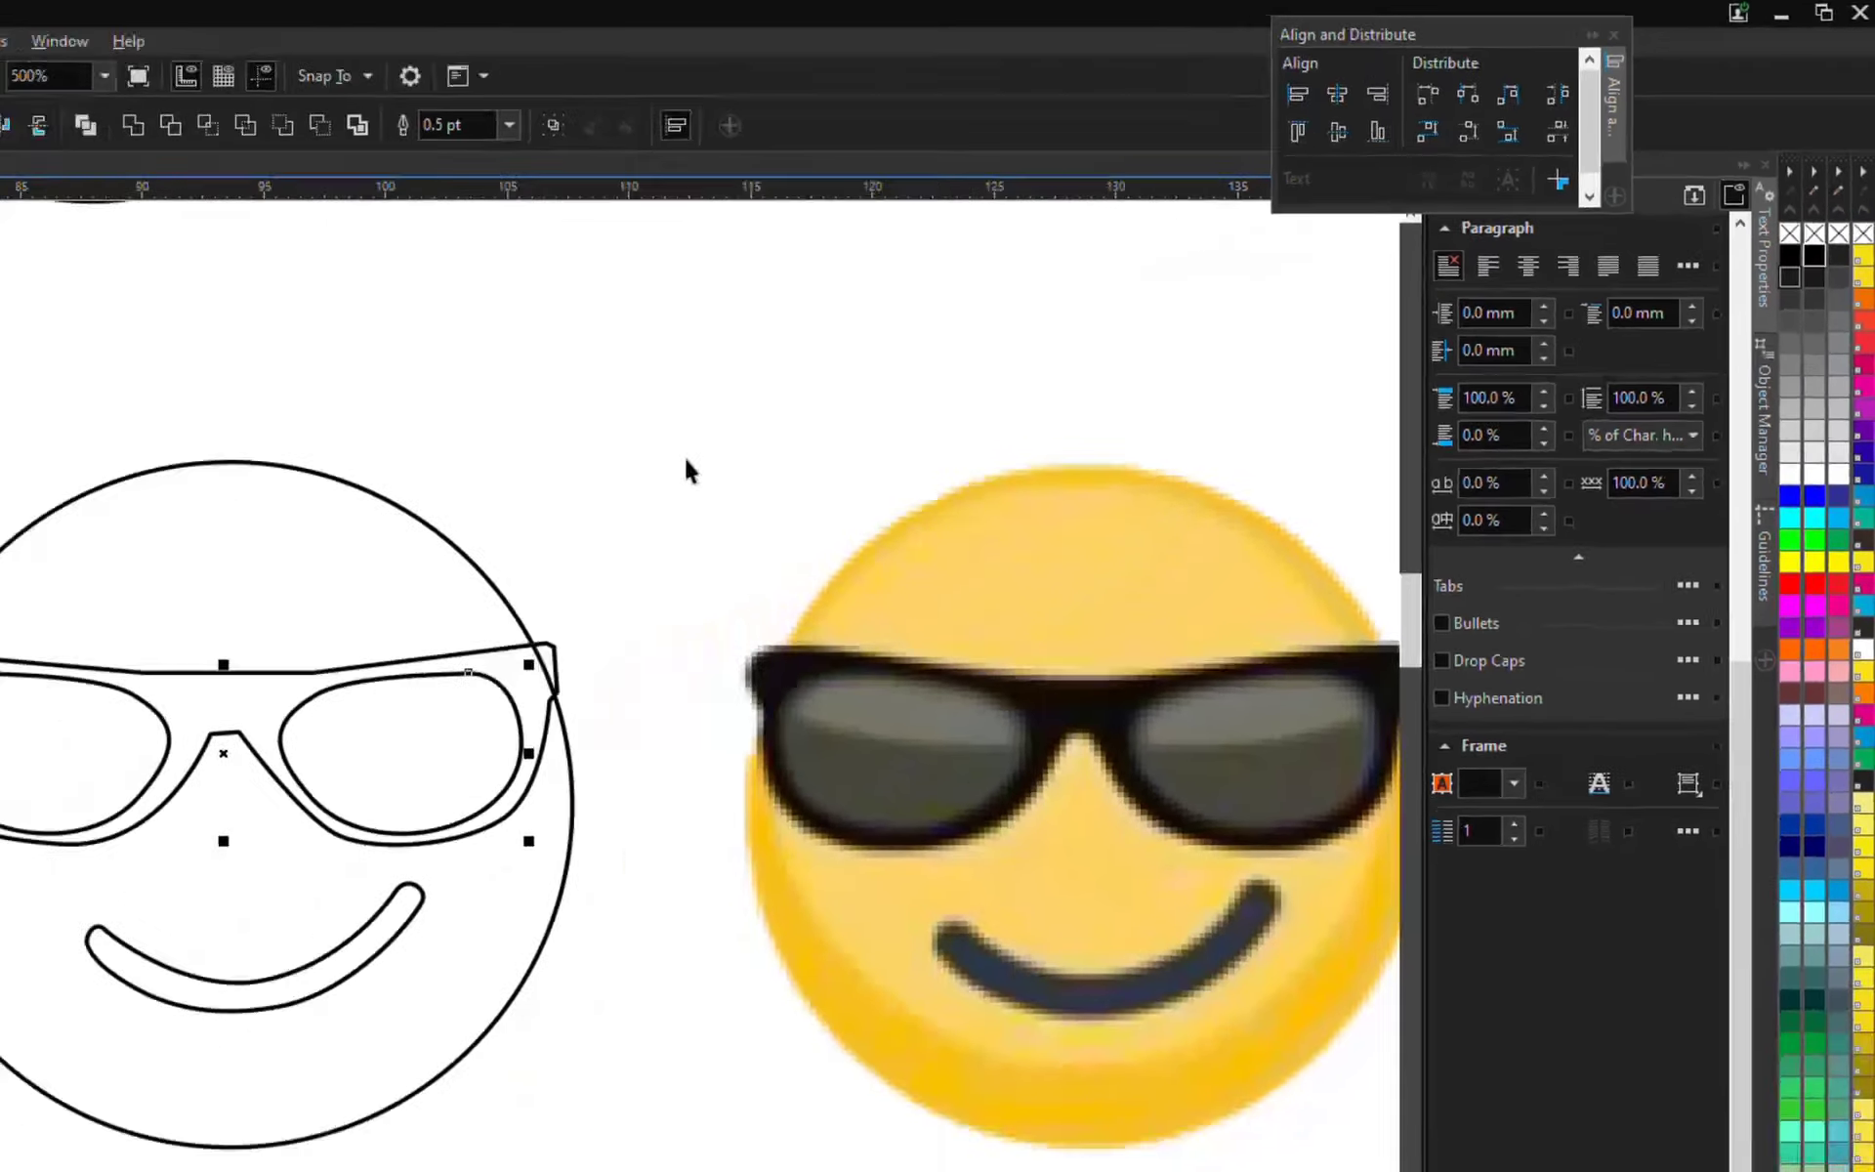
click(303, 610)
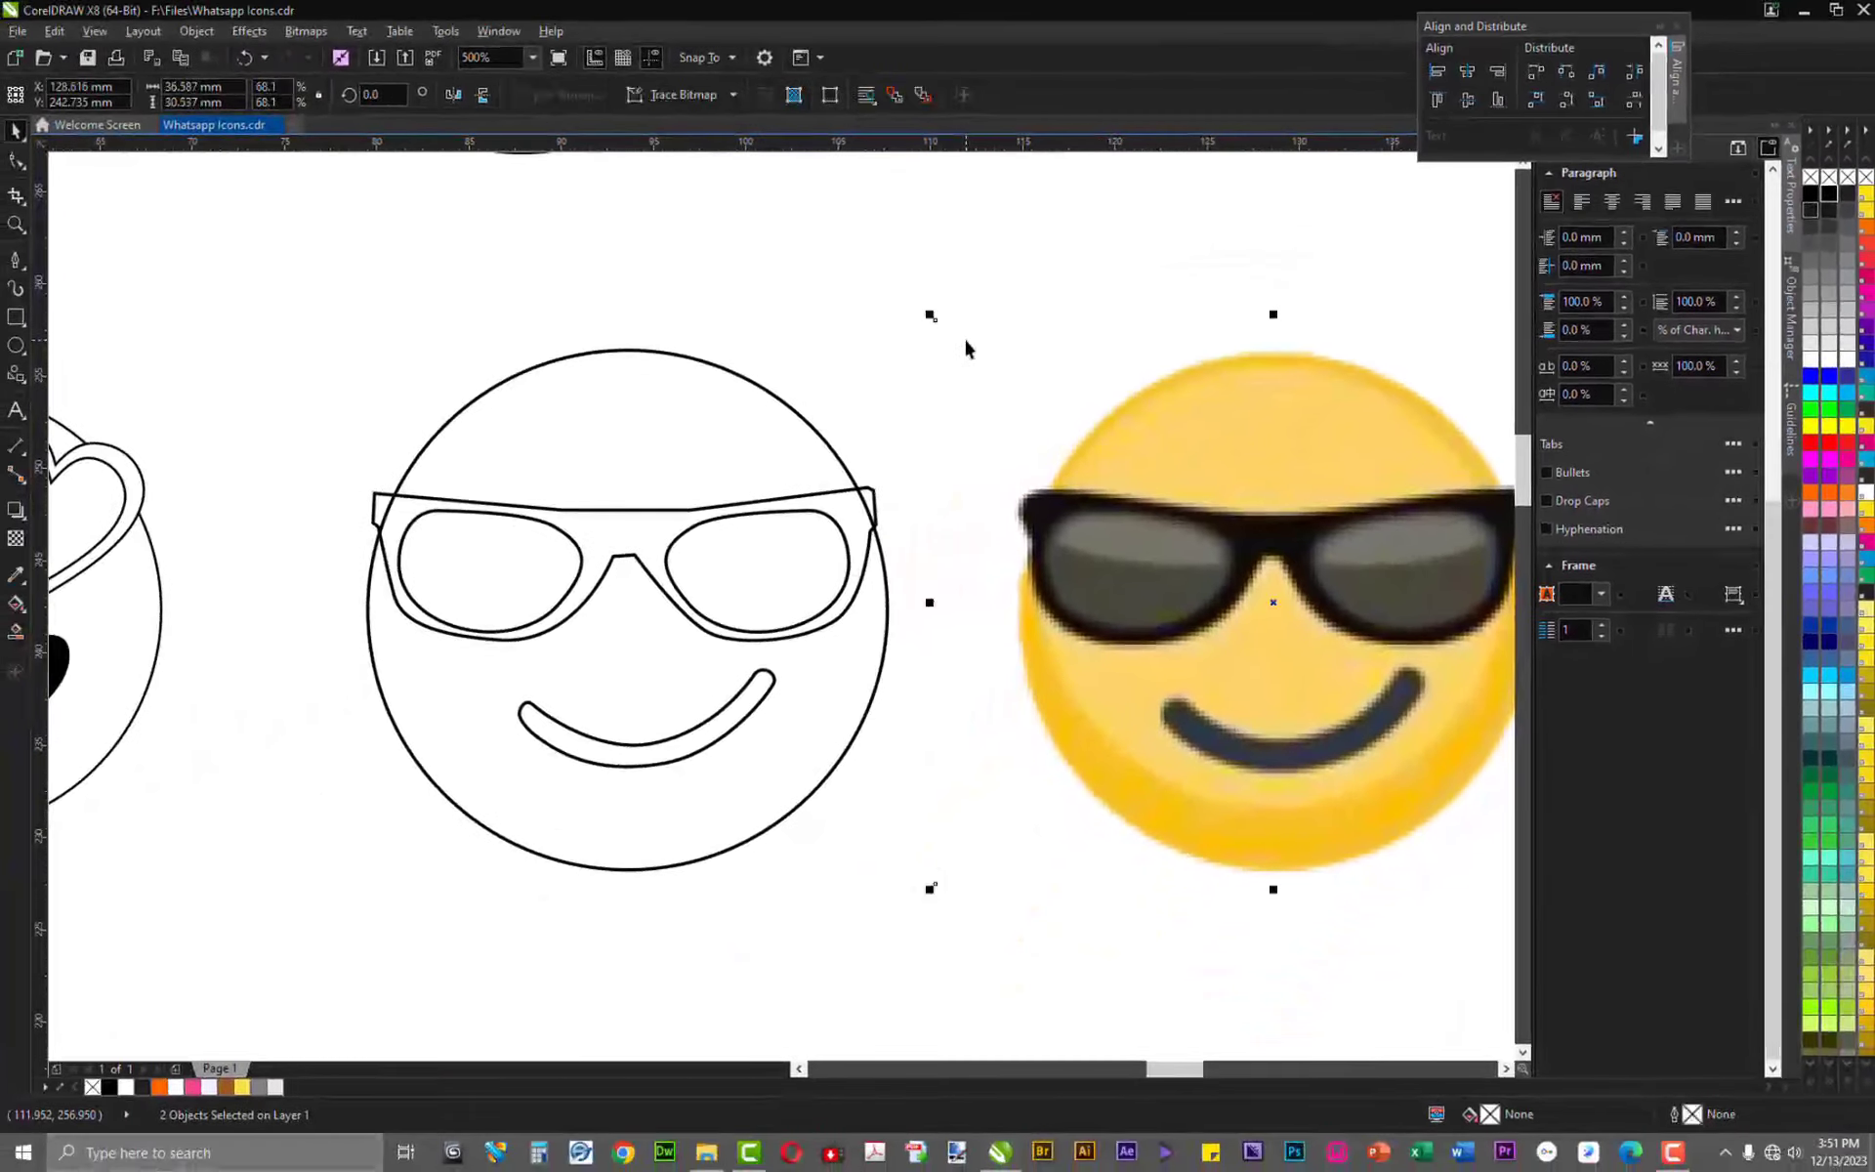
scroll(1117, 452, right, 3)
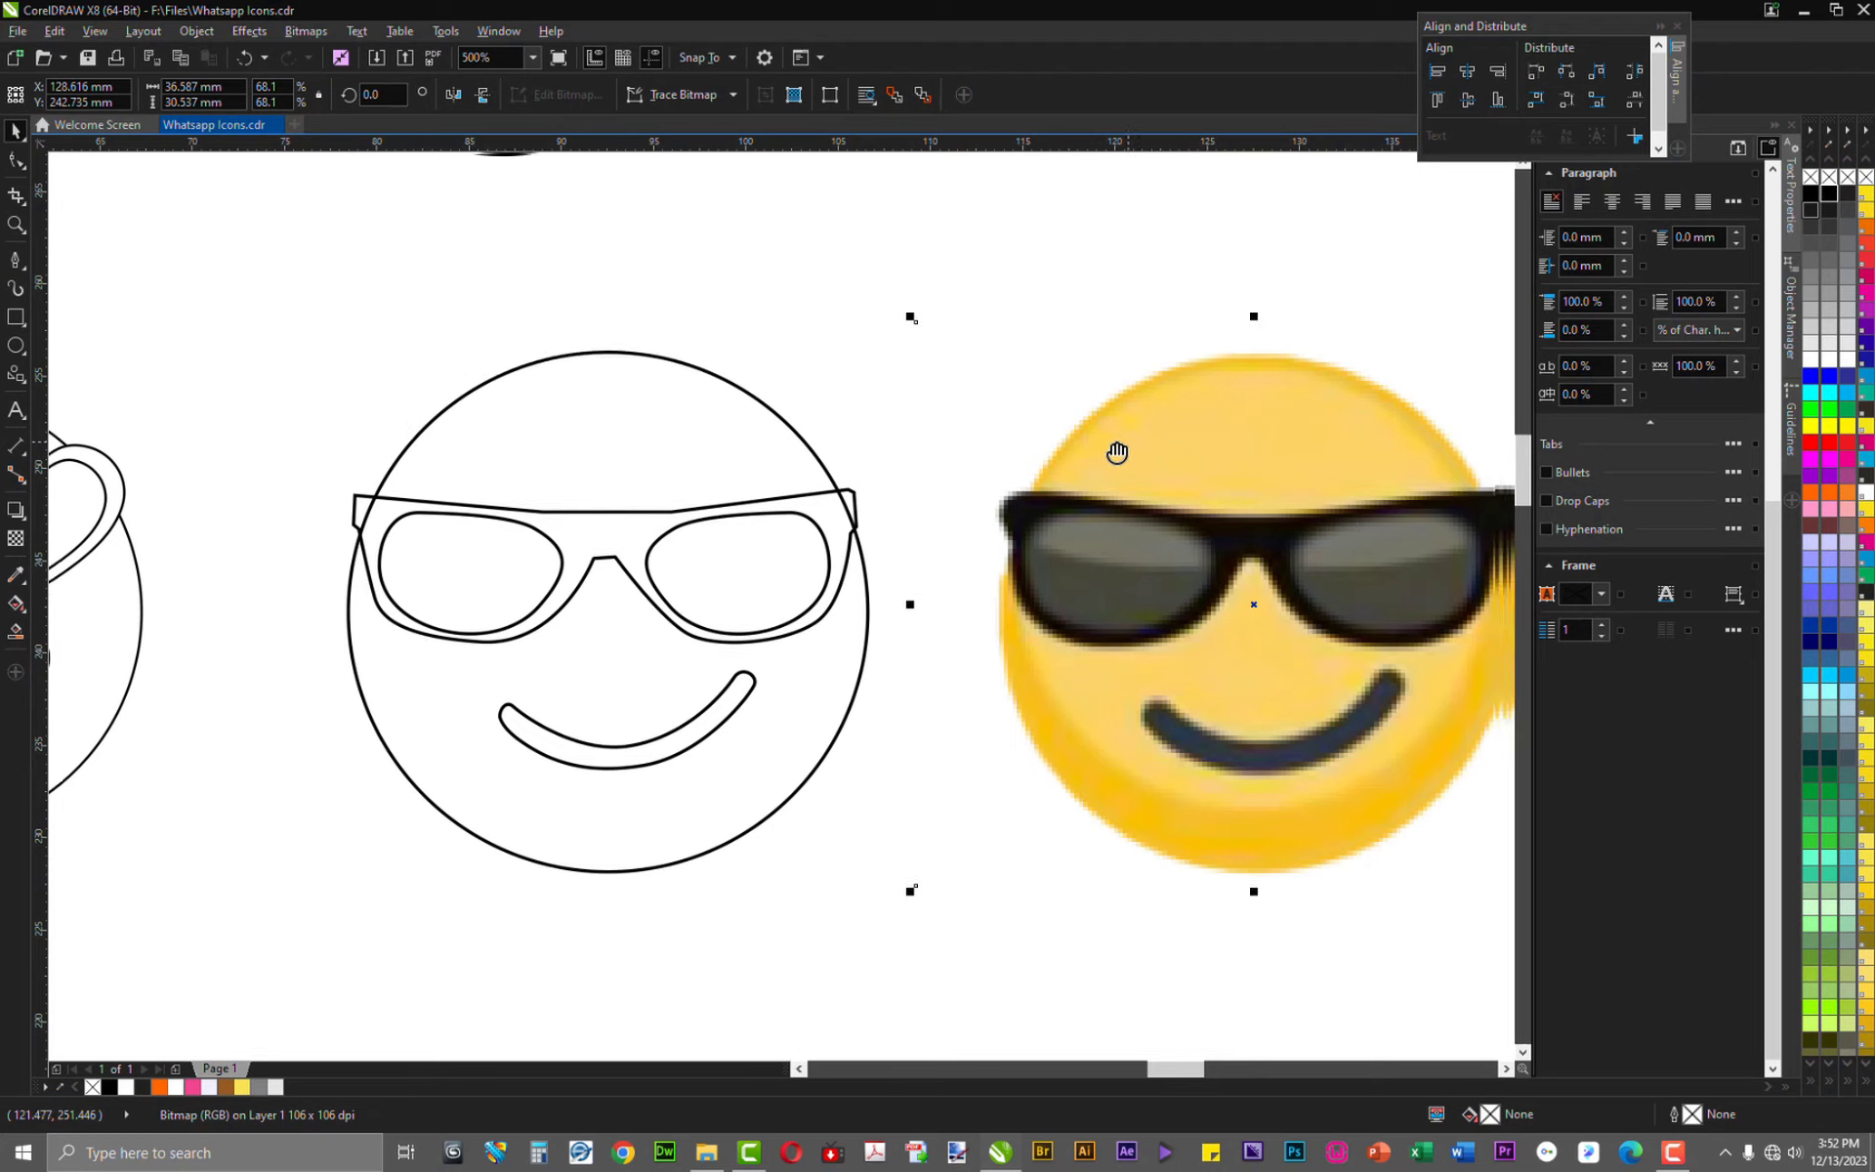
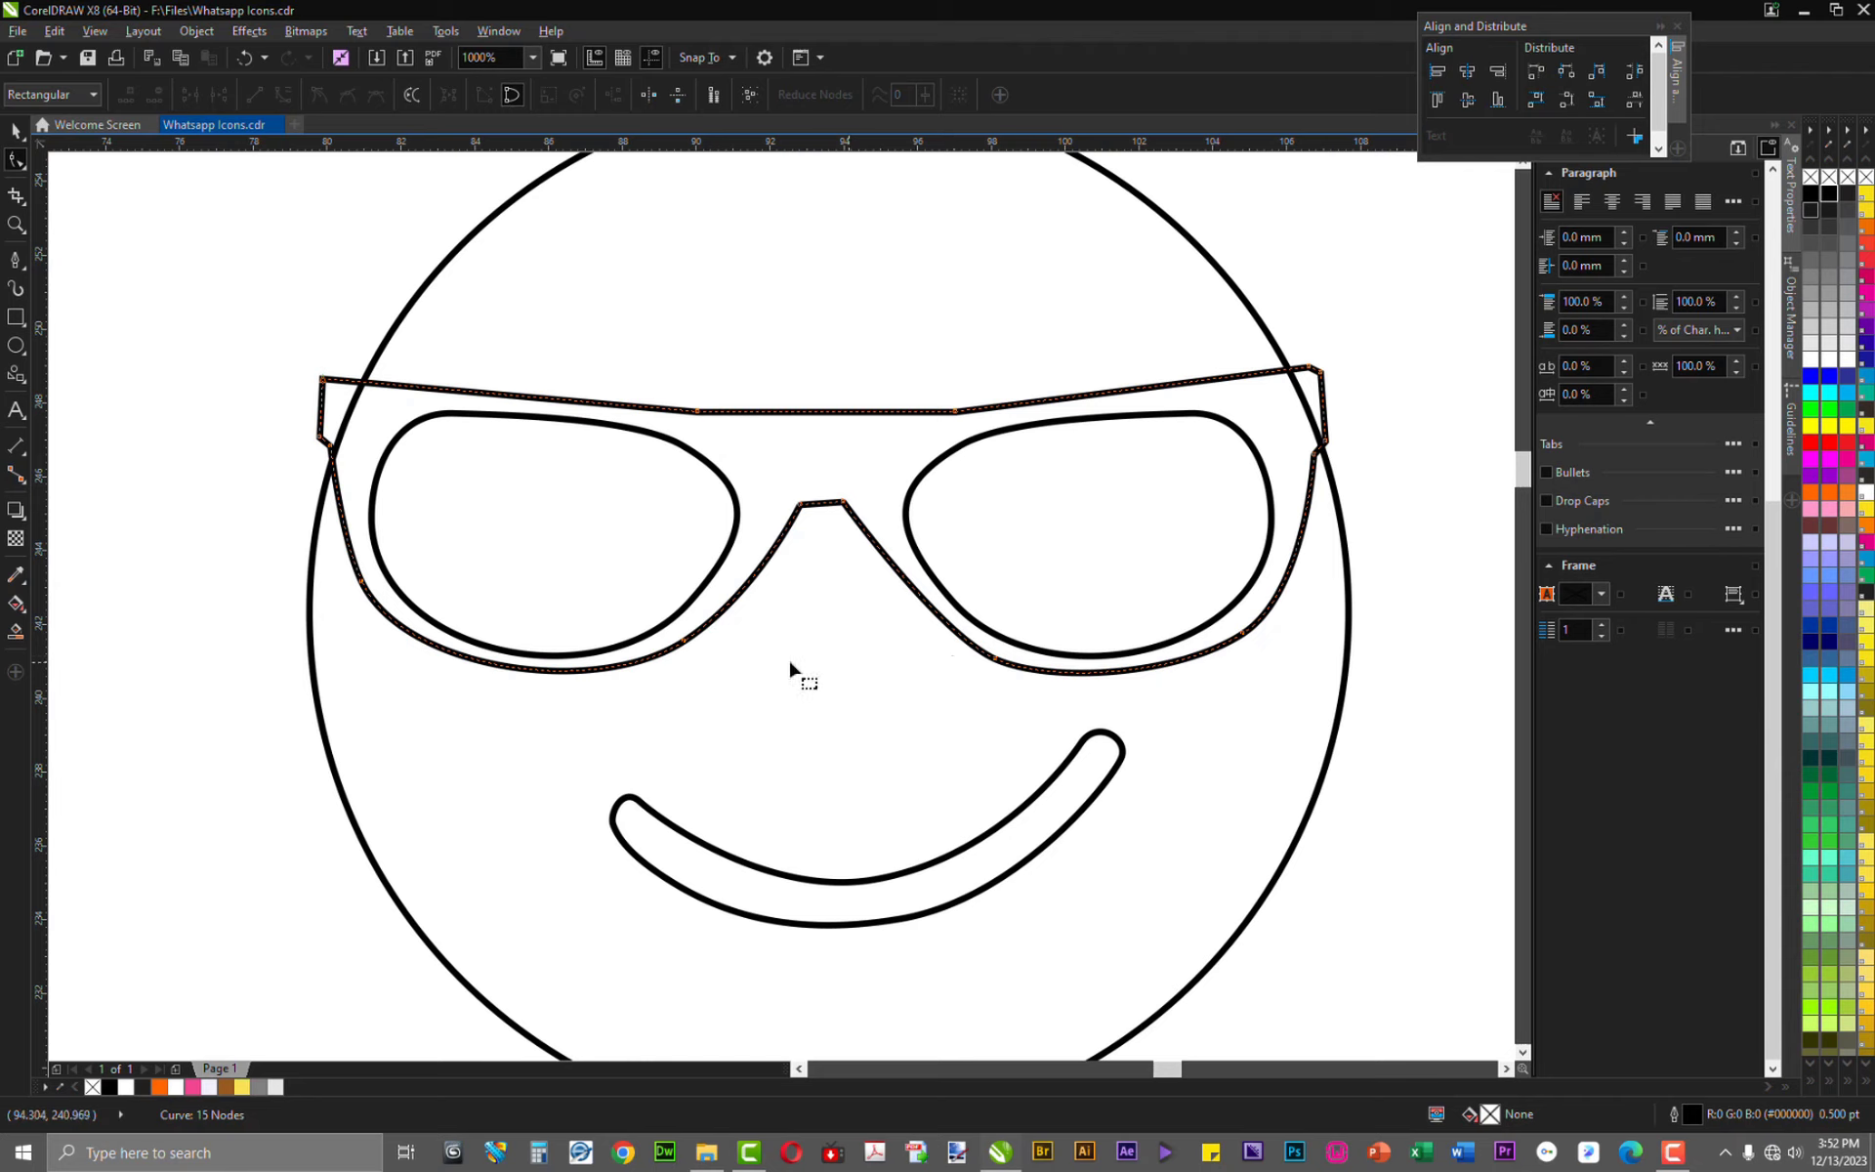
Adjust the sunglasses frame's lower edge beneath the right lens by bending the curve into a smooth, slightly fuller arc
click(995, 659)
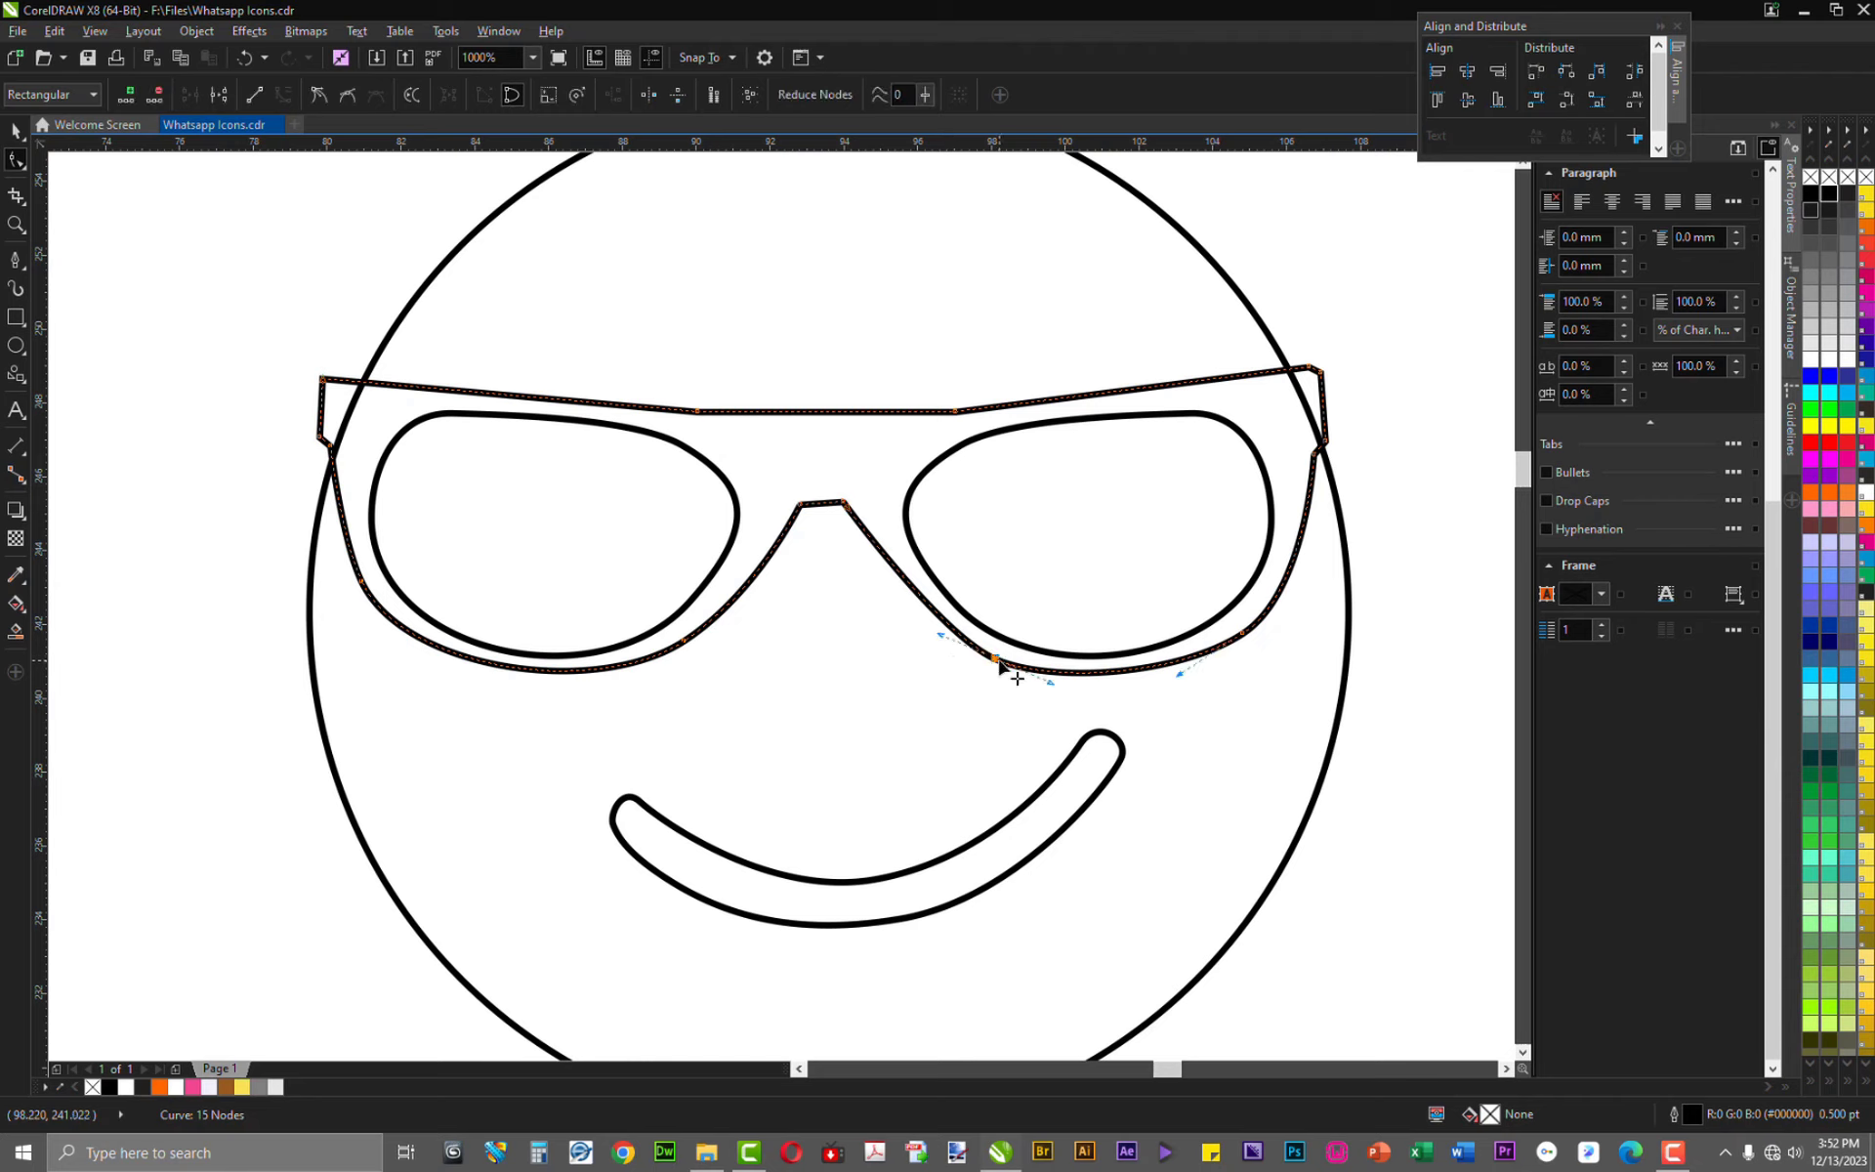
scroll(1155, 682, up, 1)
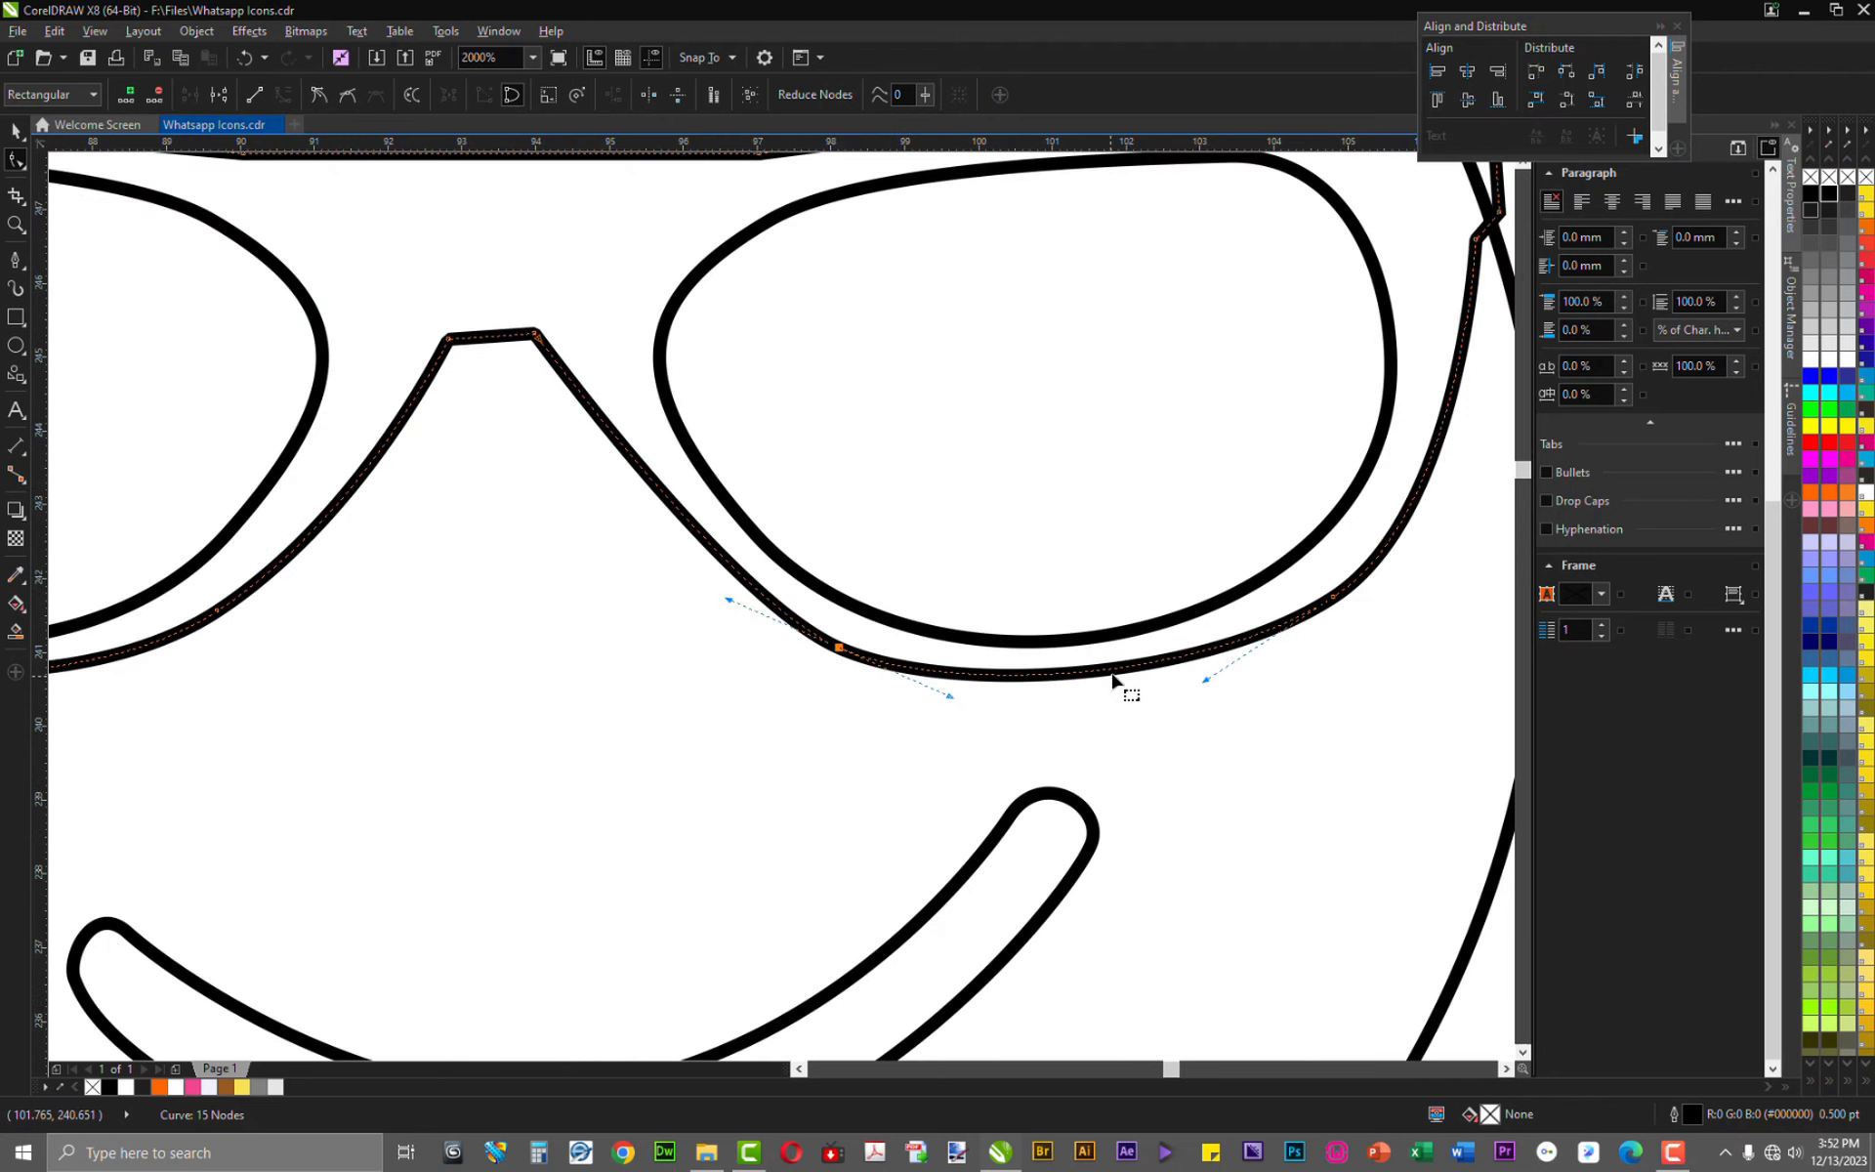
click(1122, 673)
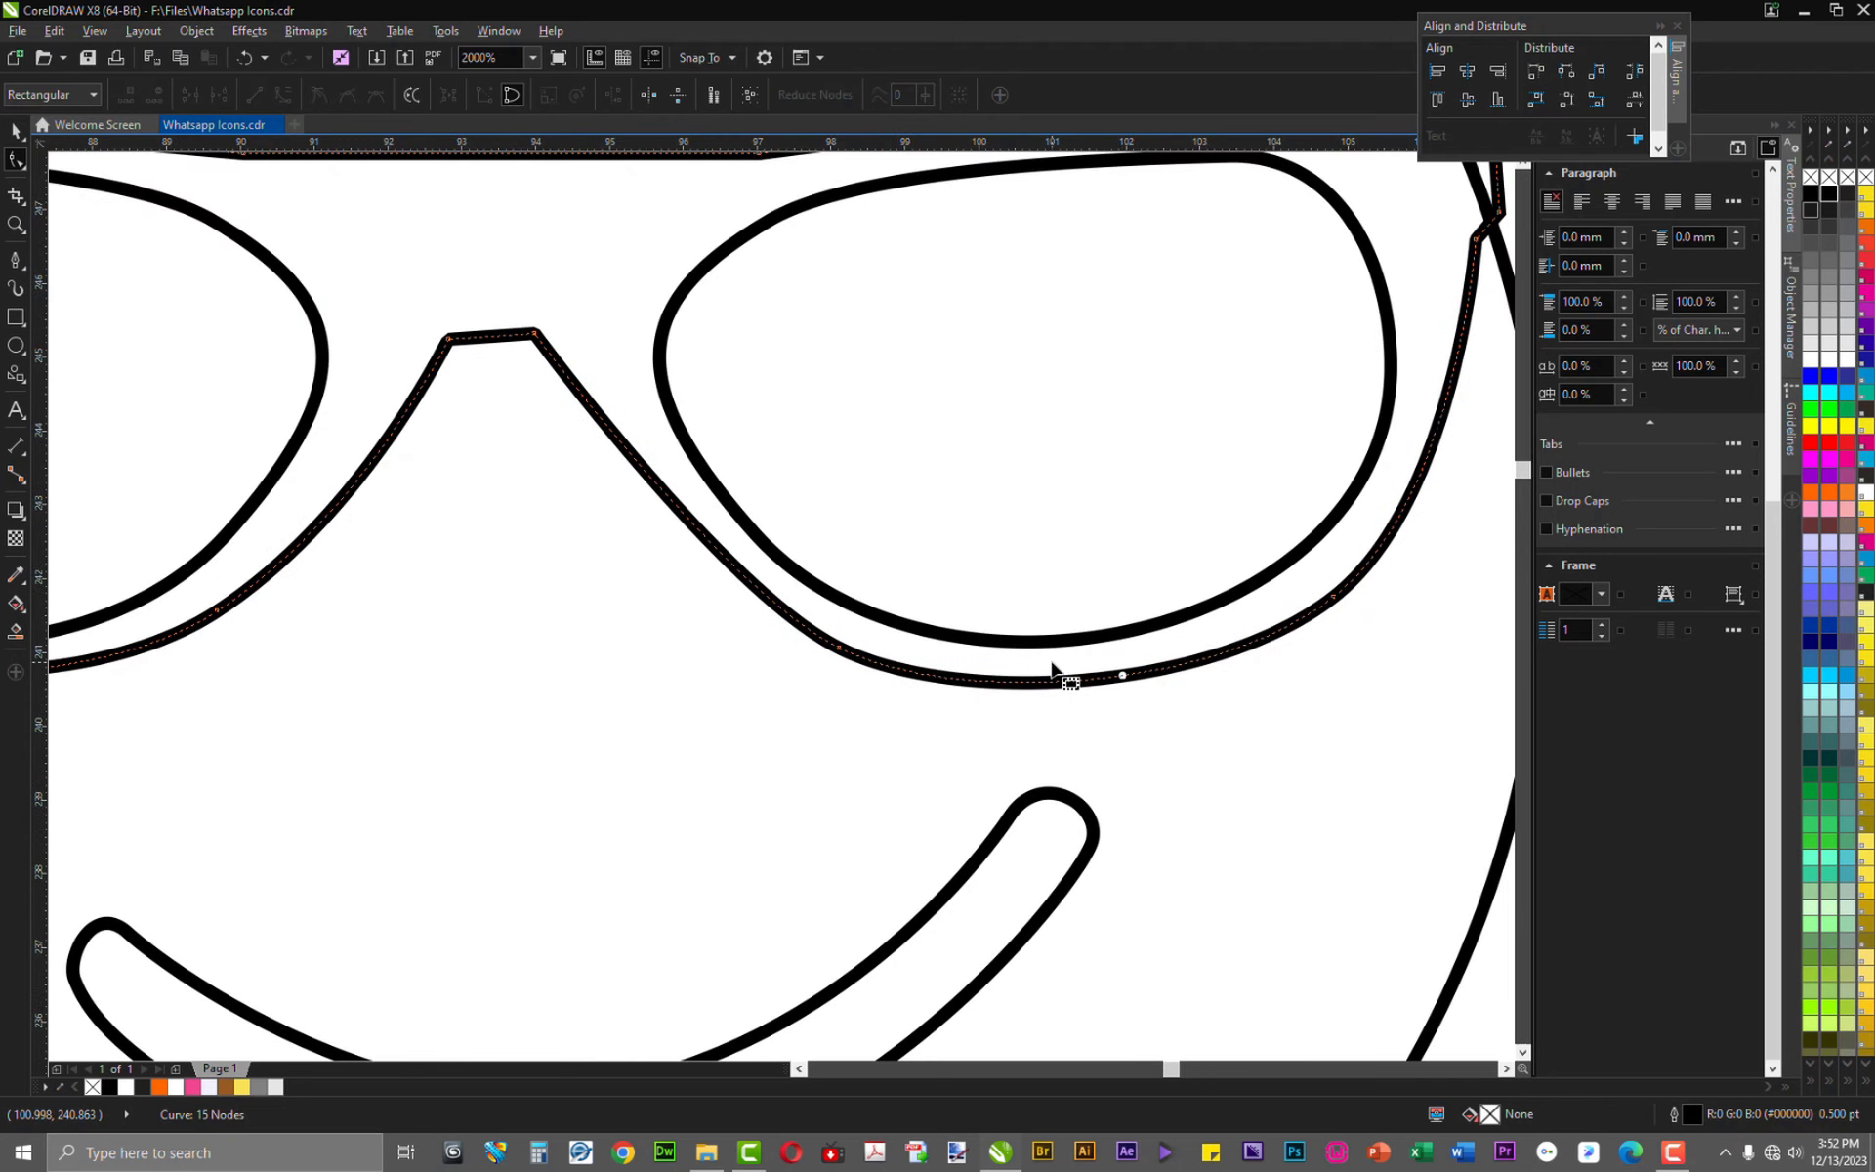
scroll(1052, 669, down, 1)
scroll(1077, 693, up, 1)
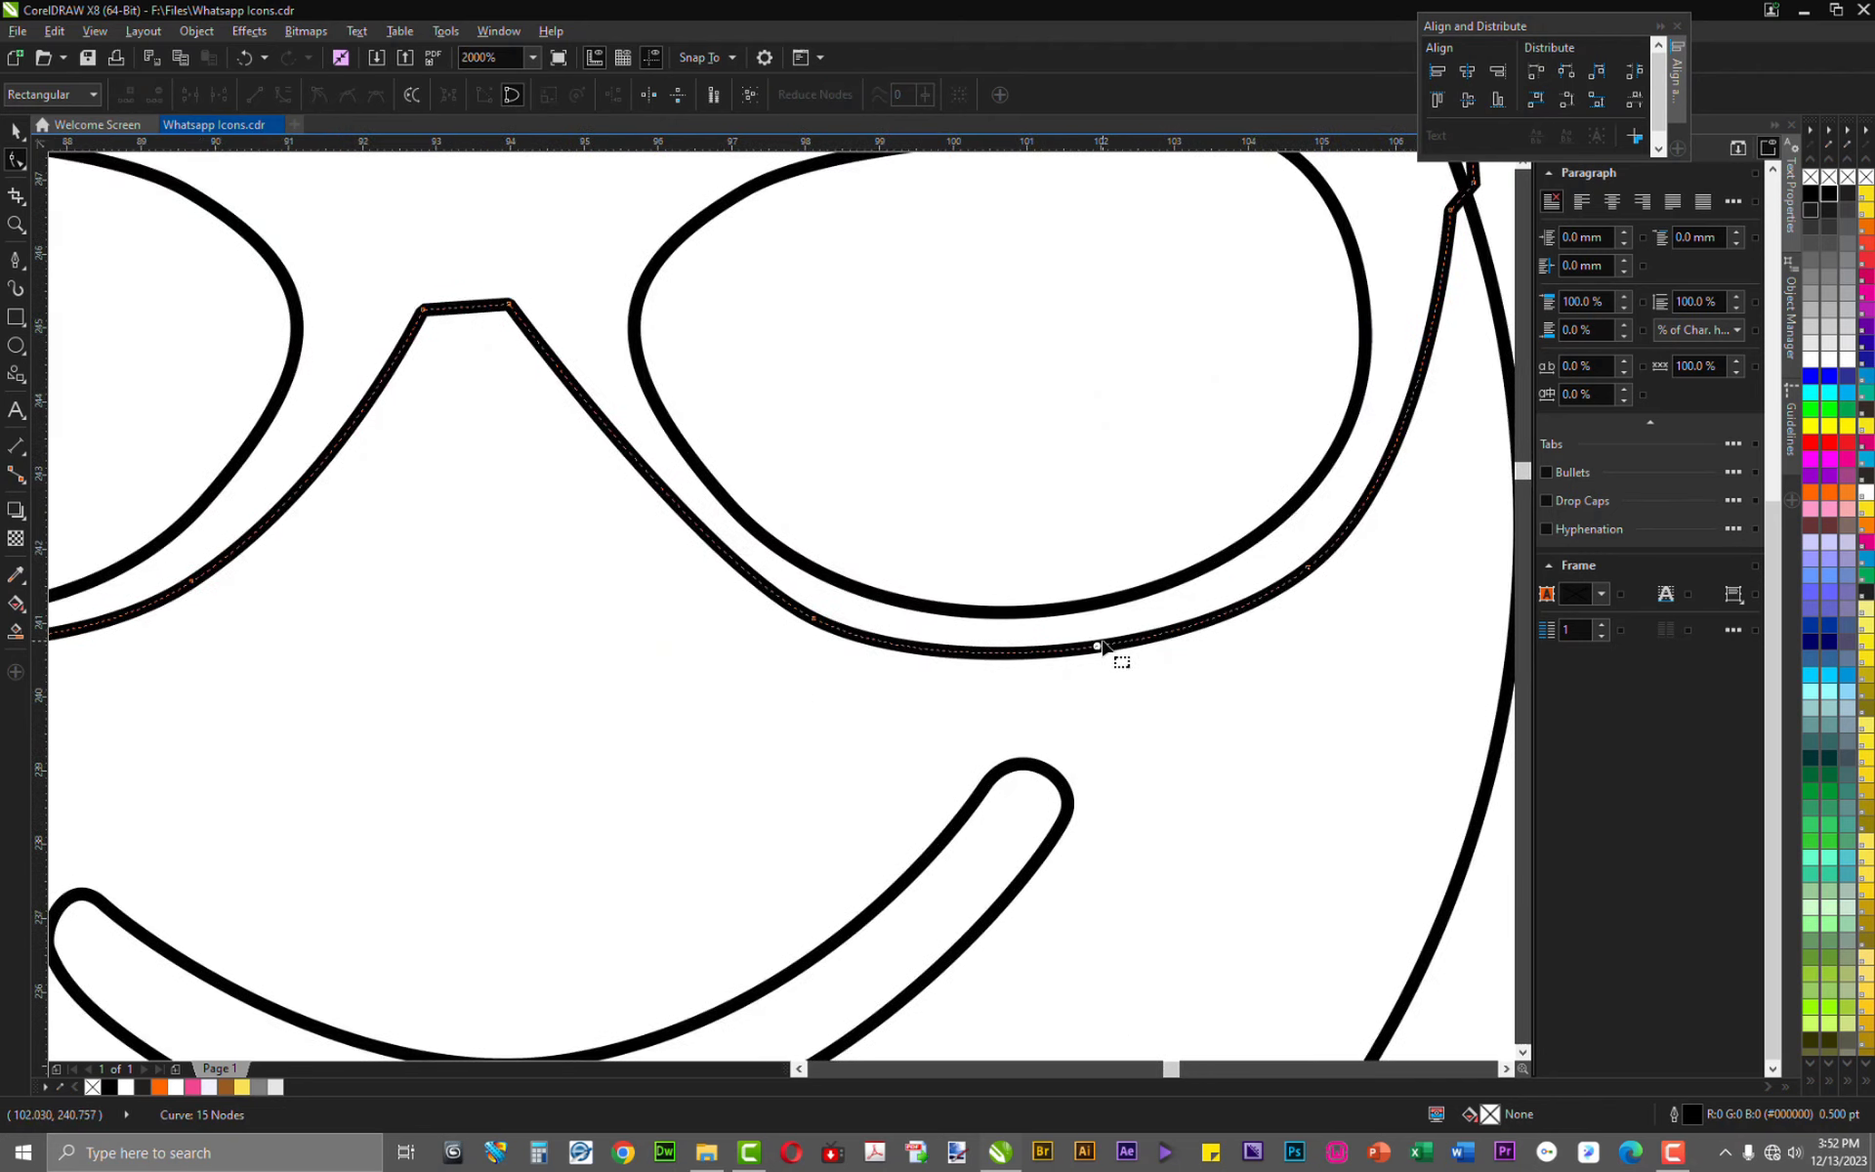
drag(1104, 648, 1109, 641)
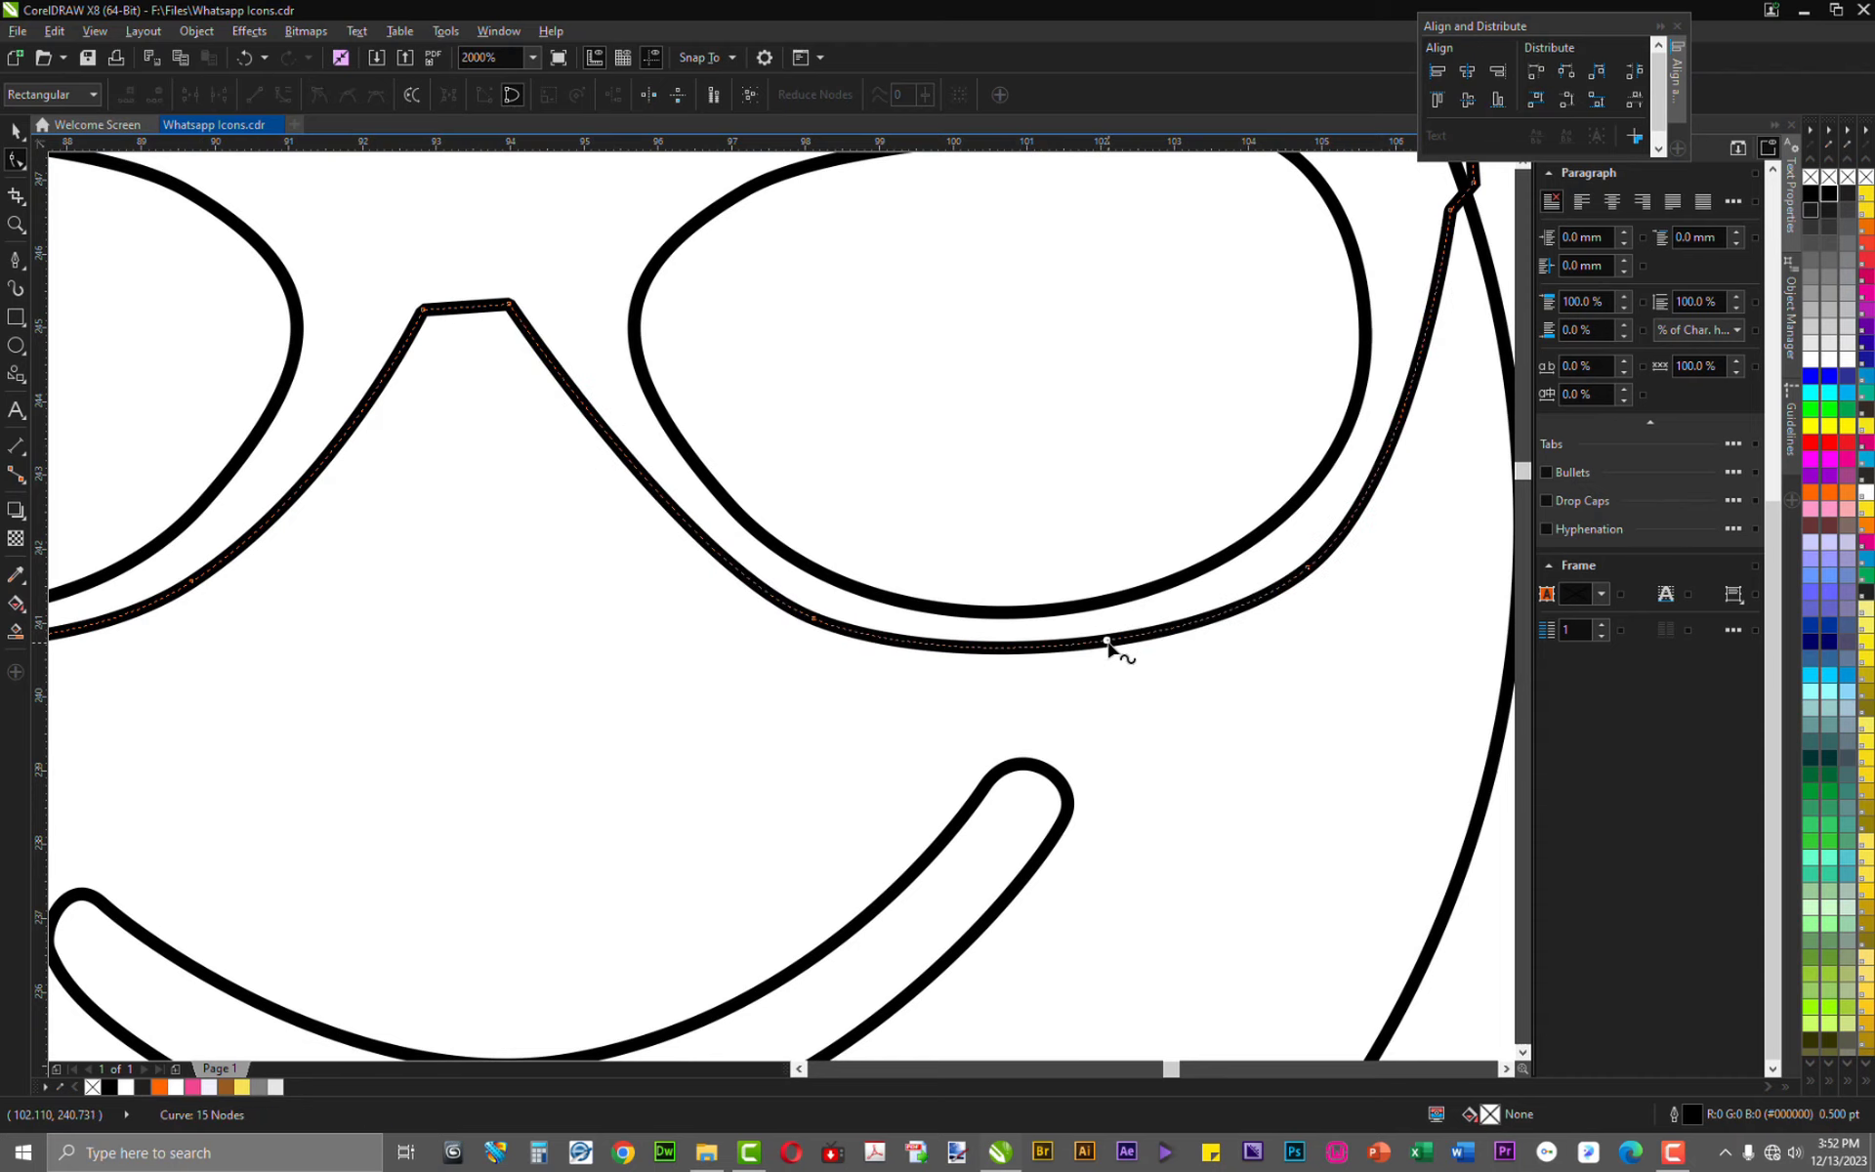
scroll(1101, 648, down, 1)
key(space)
click(1452, 485)
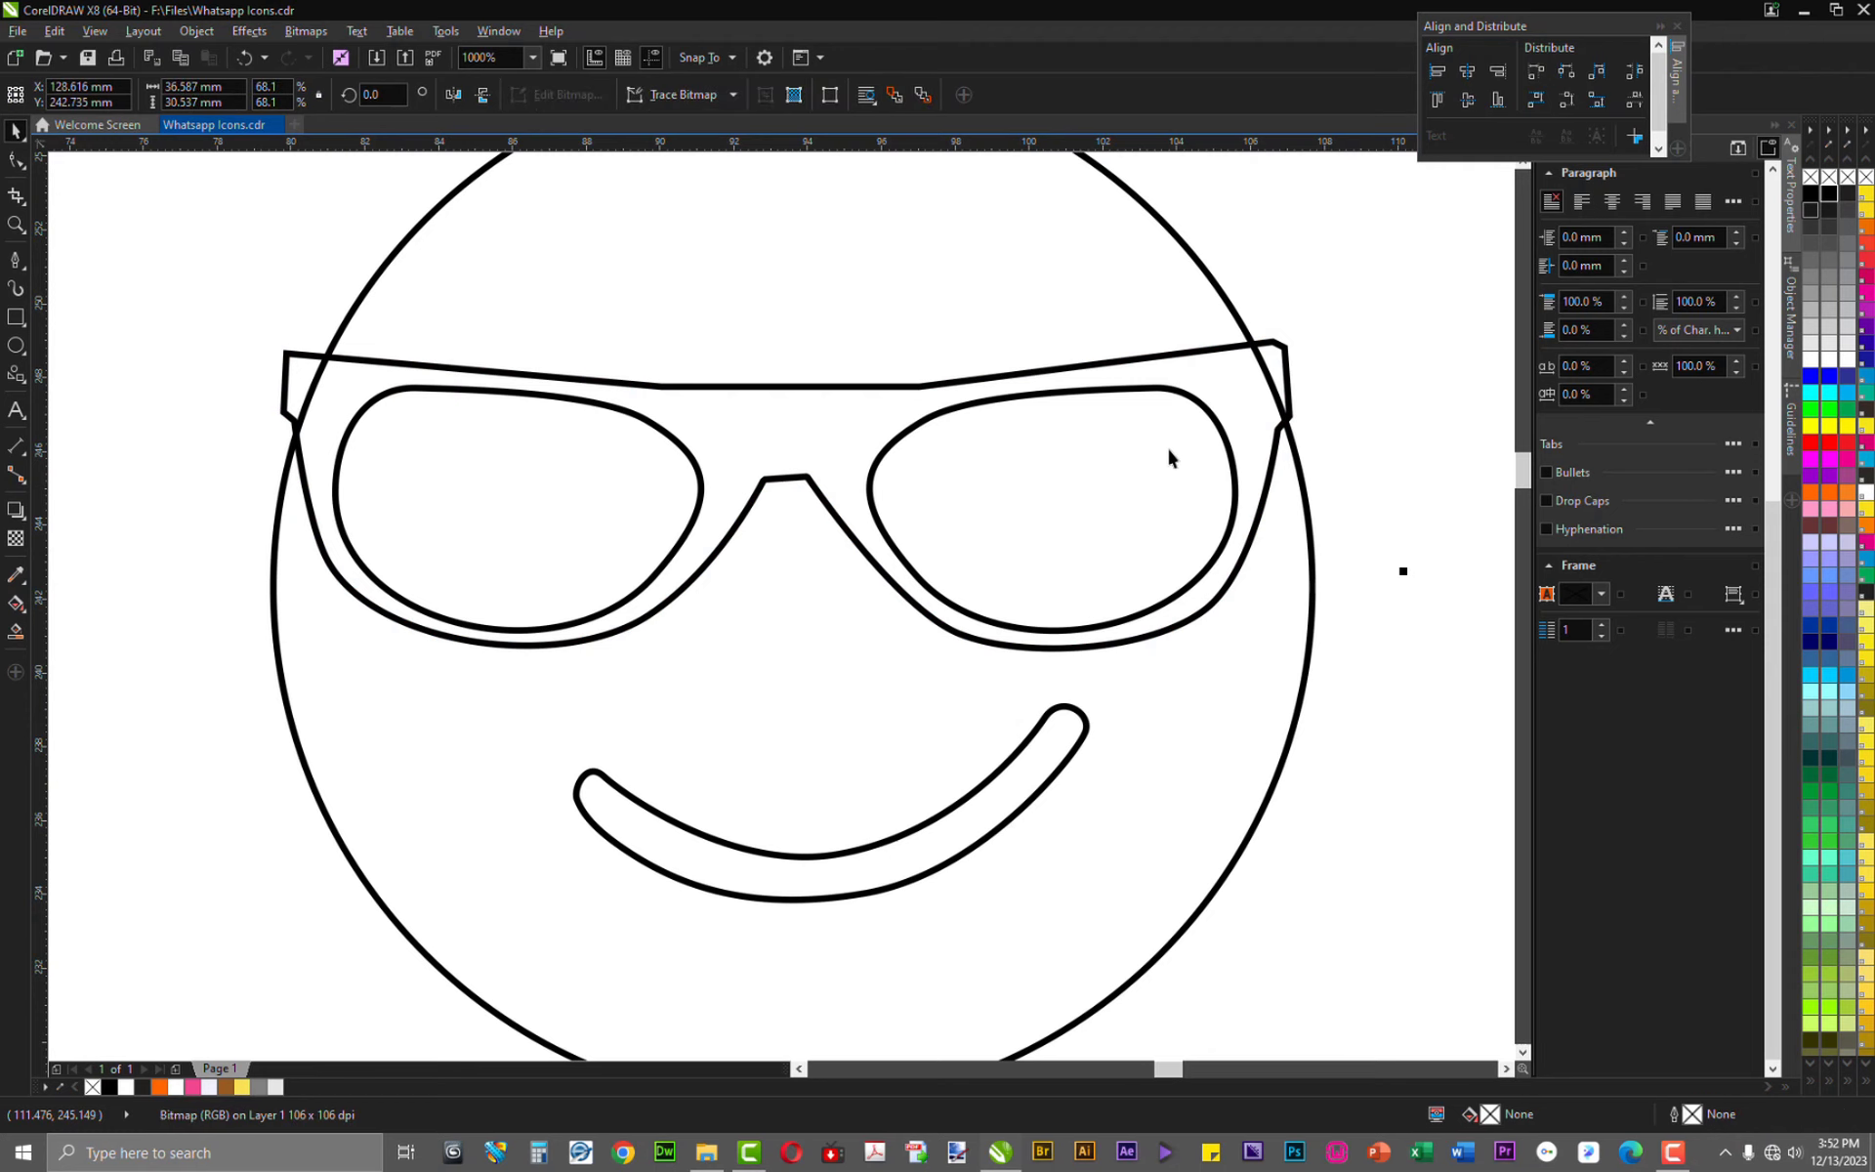
Delete the two middle nodes on the sunglasses frame's upper edge, turning it into one continuous shallow curve
click(309, 376)
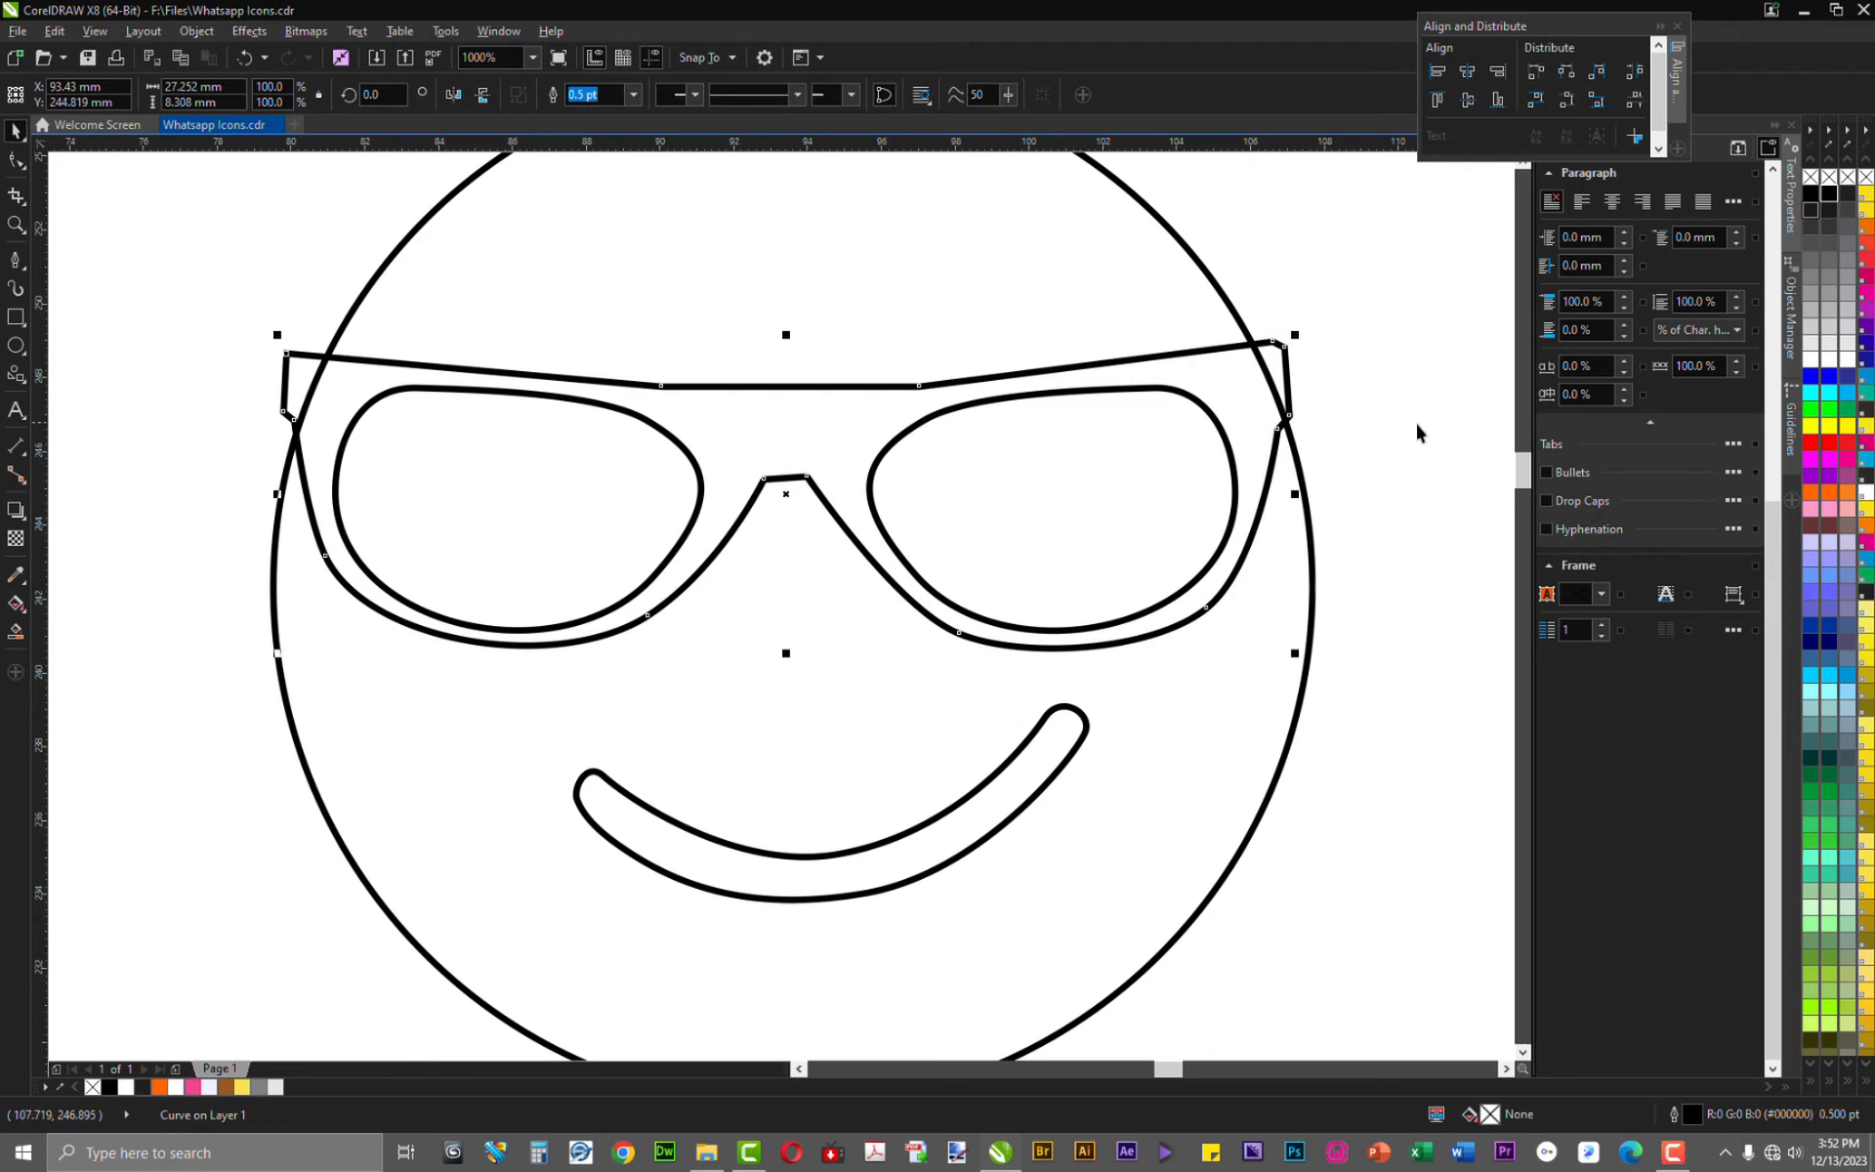
scroll(589, 472, down, 1)
scroll(422, 464, up, 1)
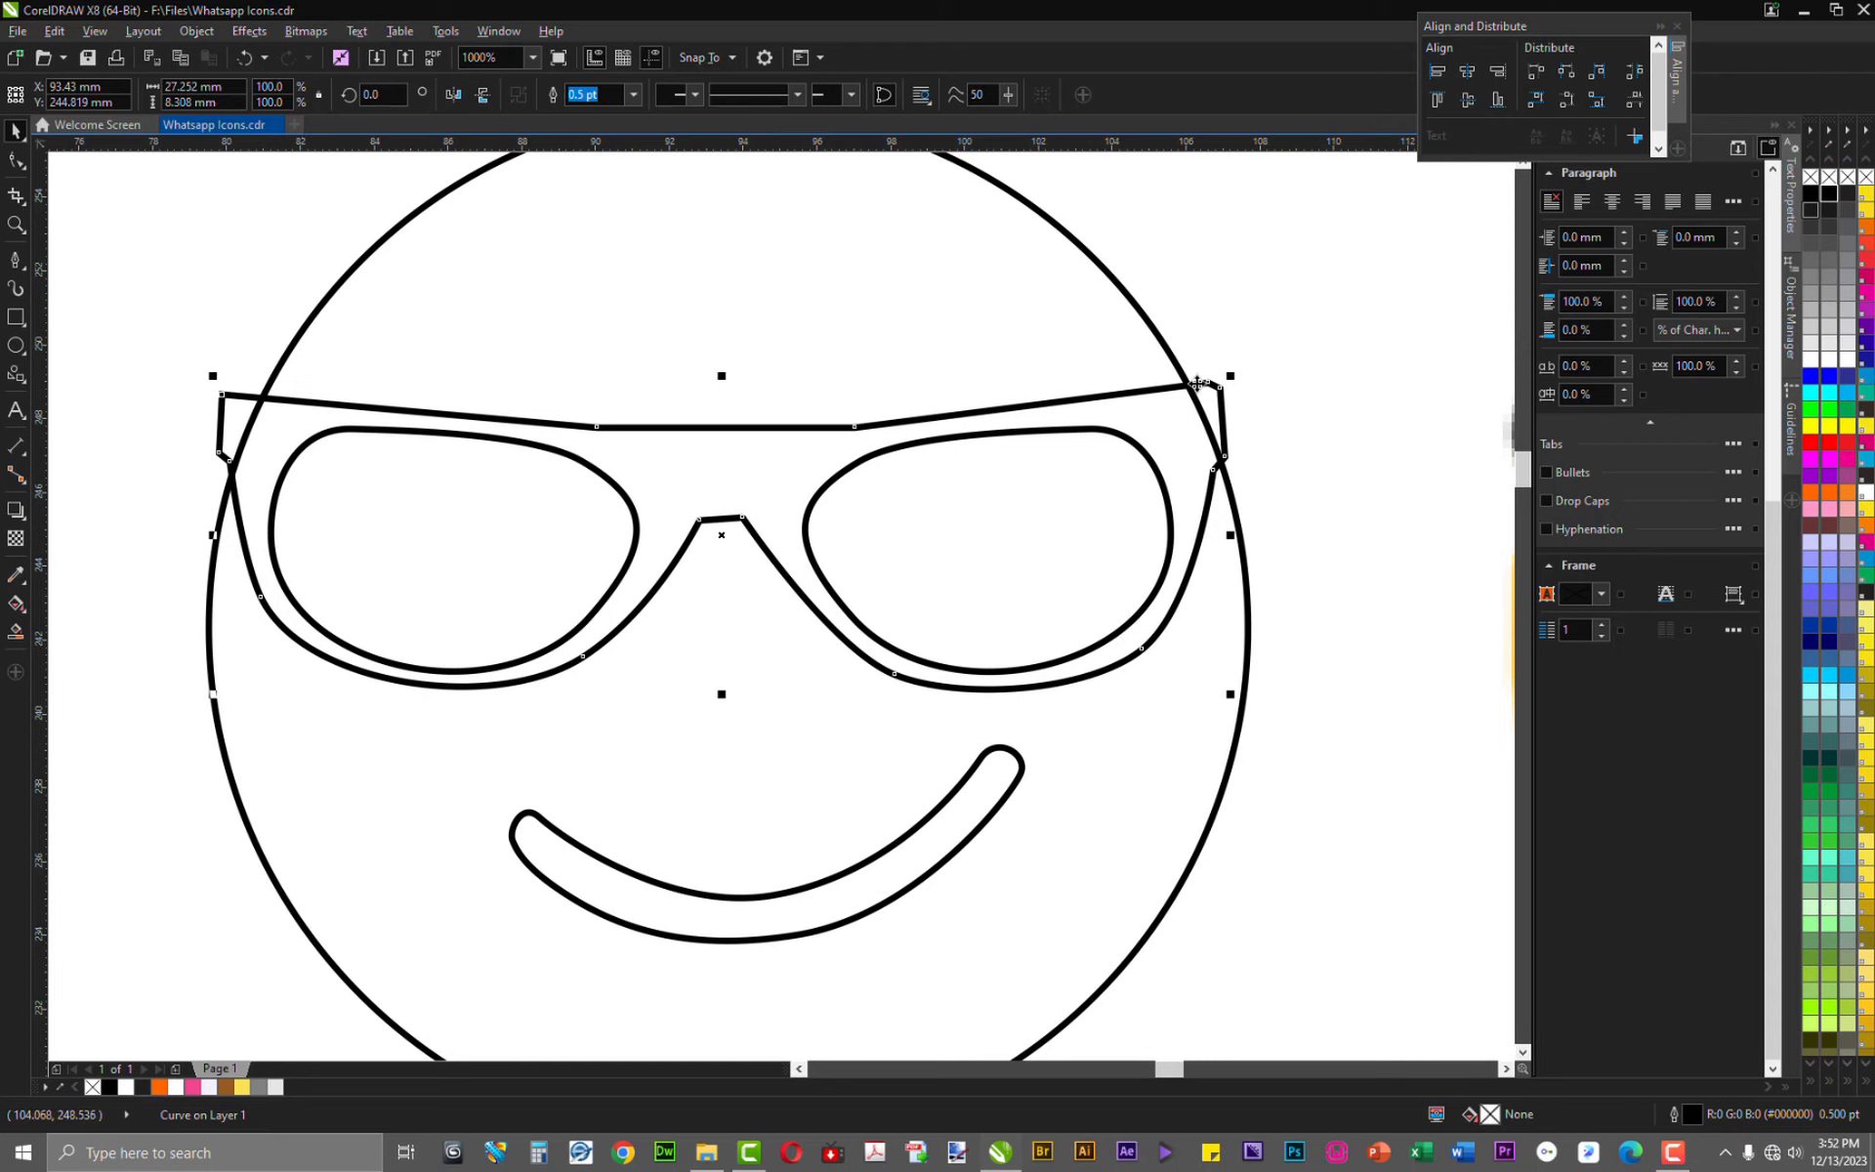
double_click(720, 426)
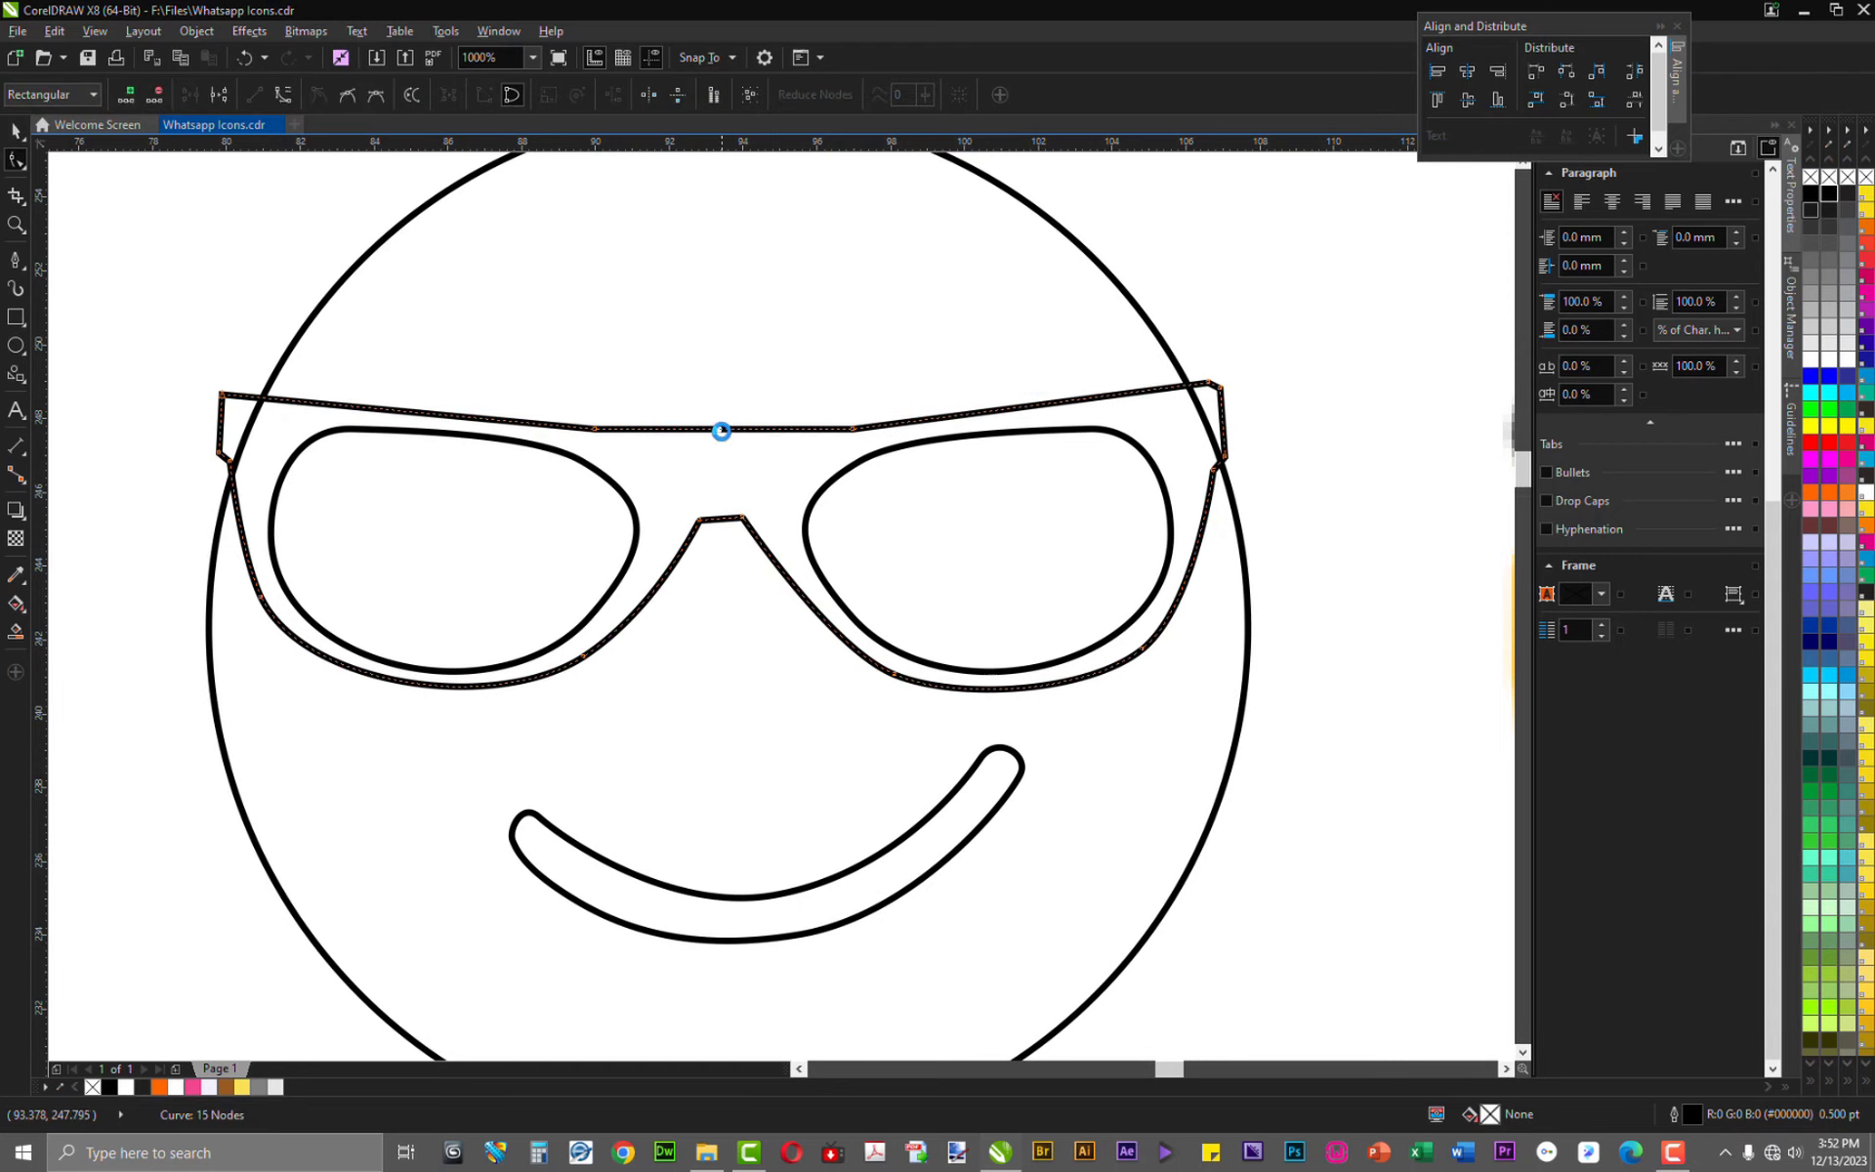
drag(882, 387, 554, 488)
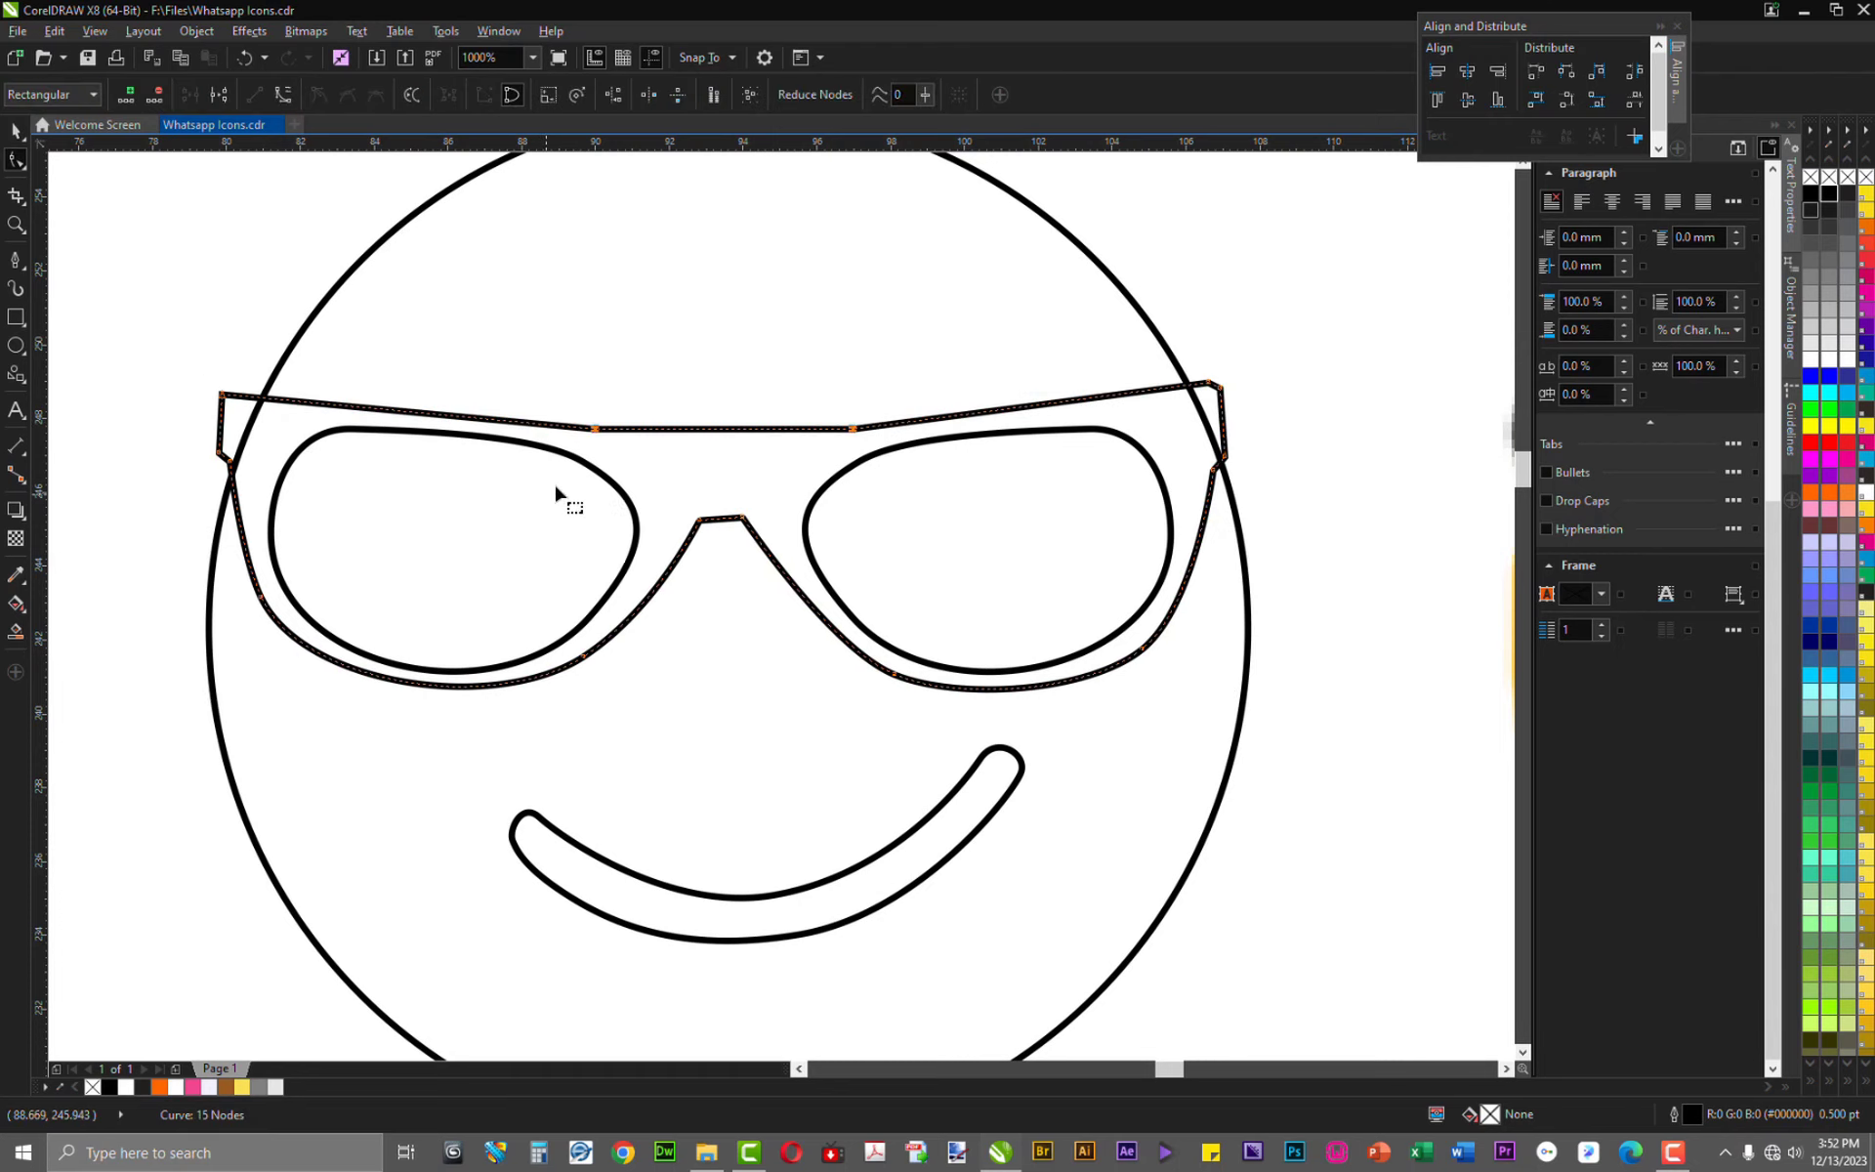
drag(921, 373, 539, 475)
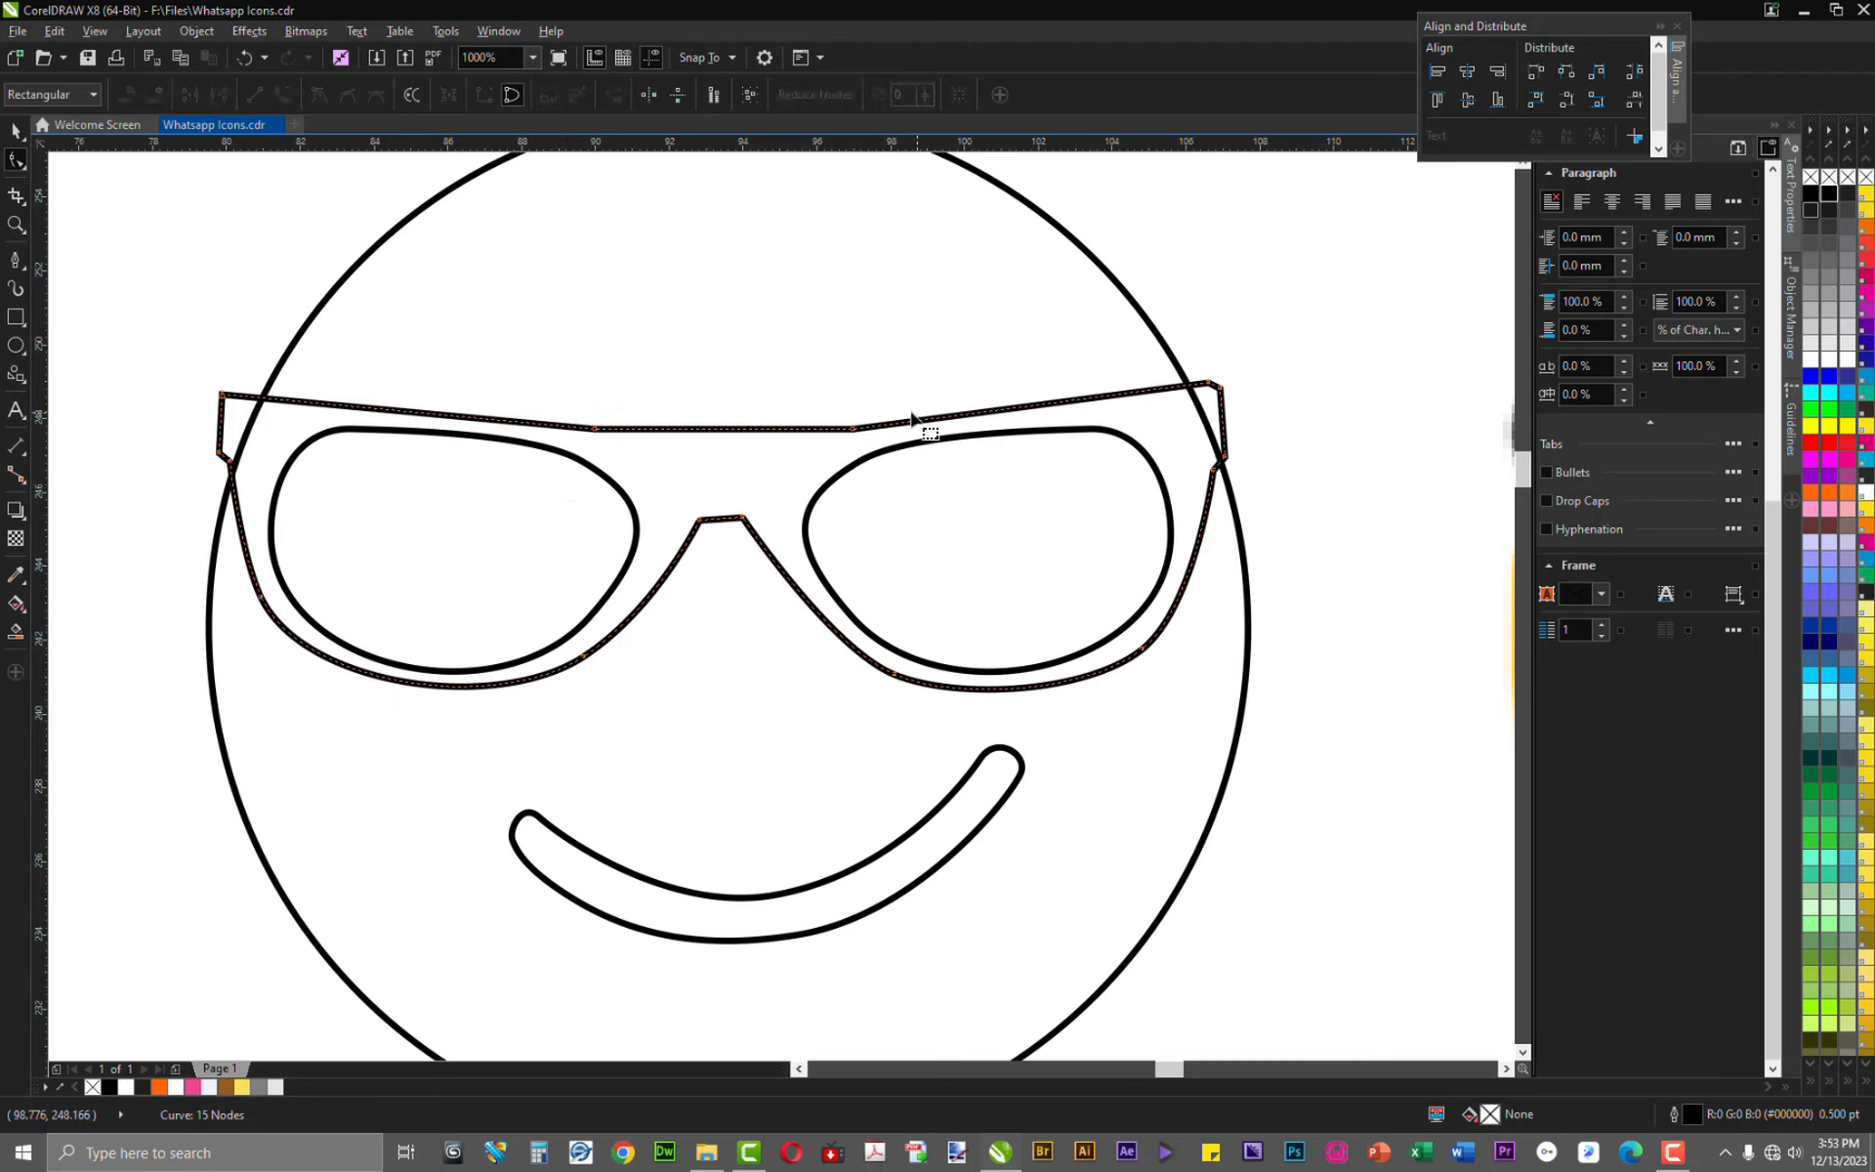
key(space)
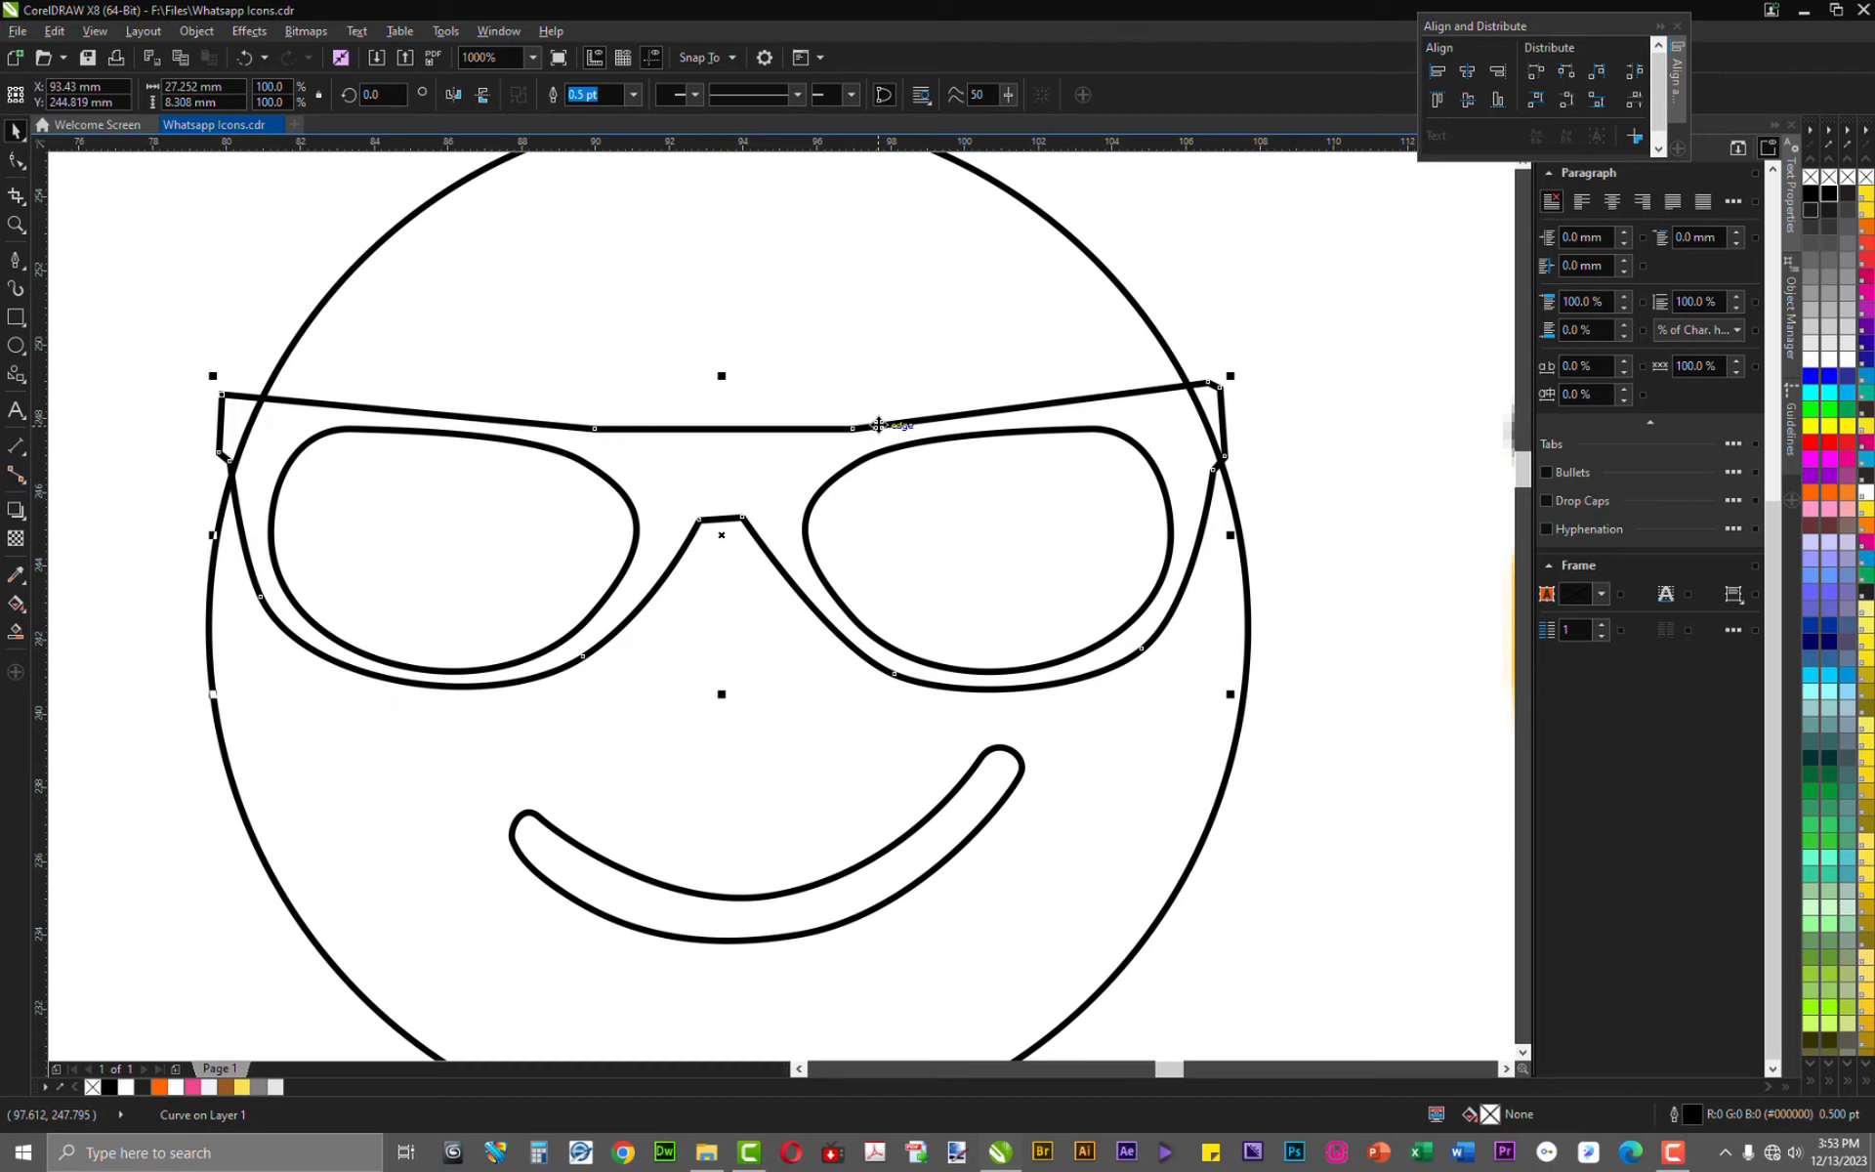
click(877, 424)
key(space)
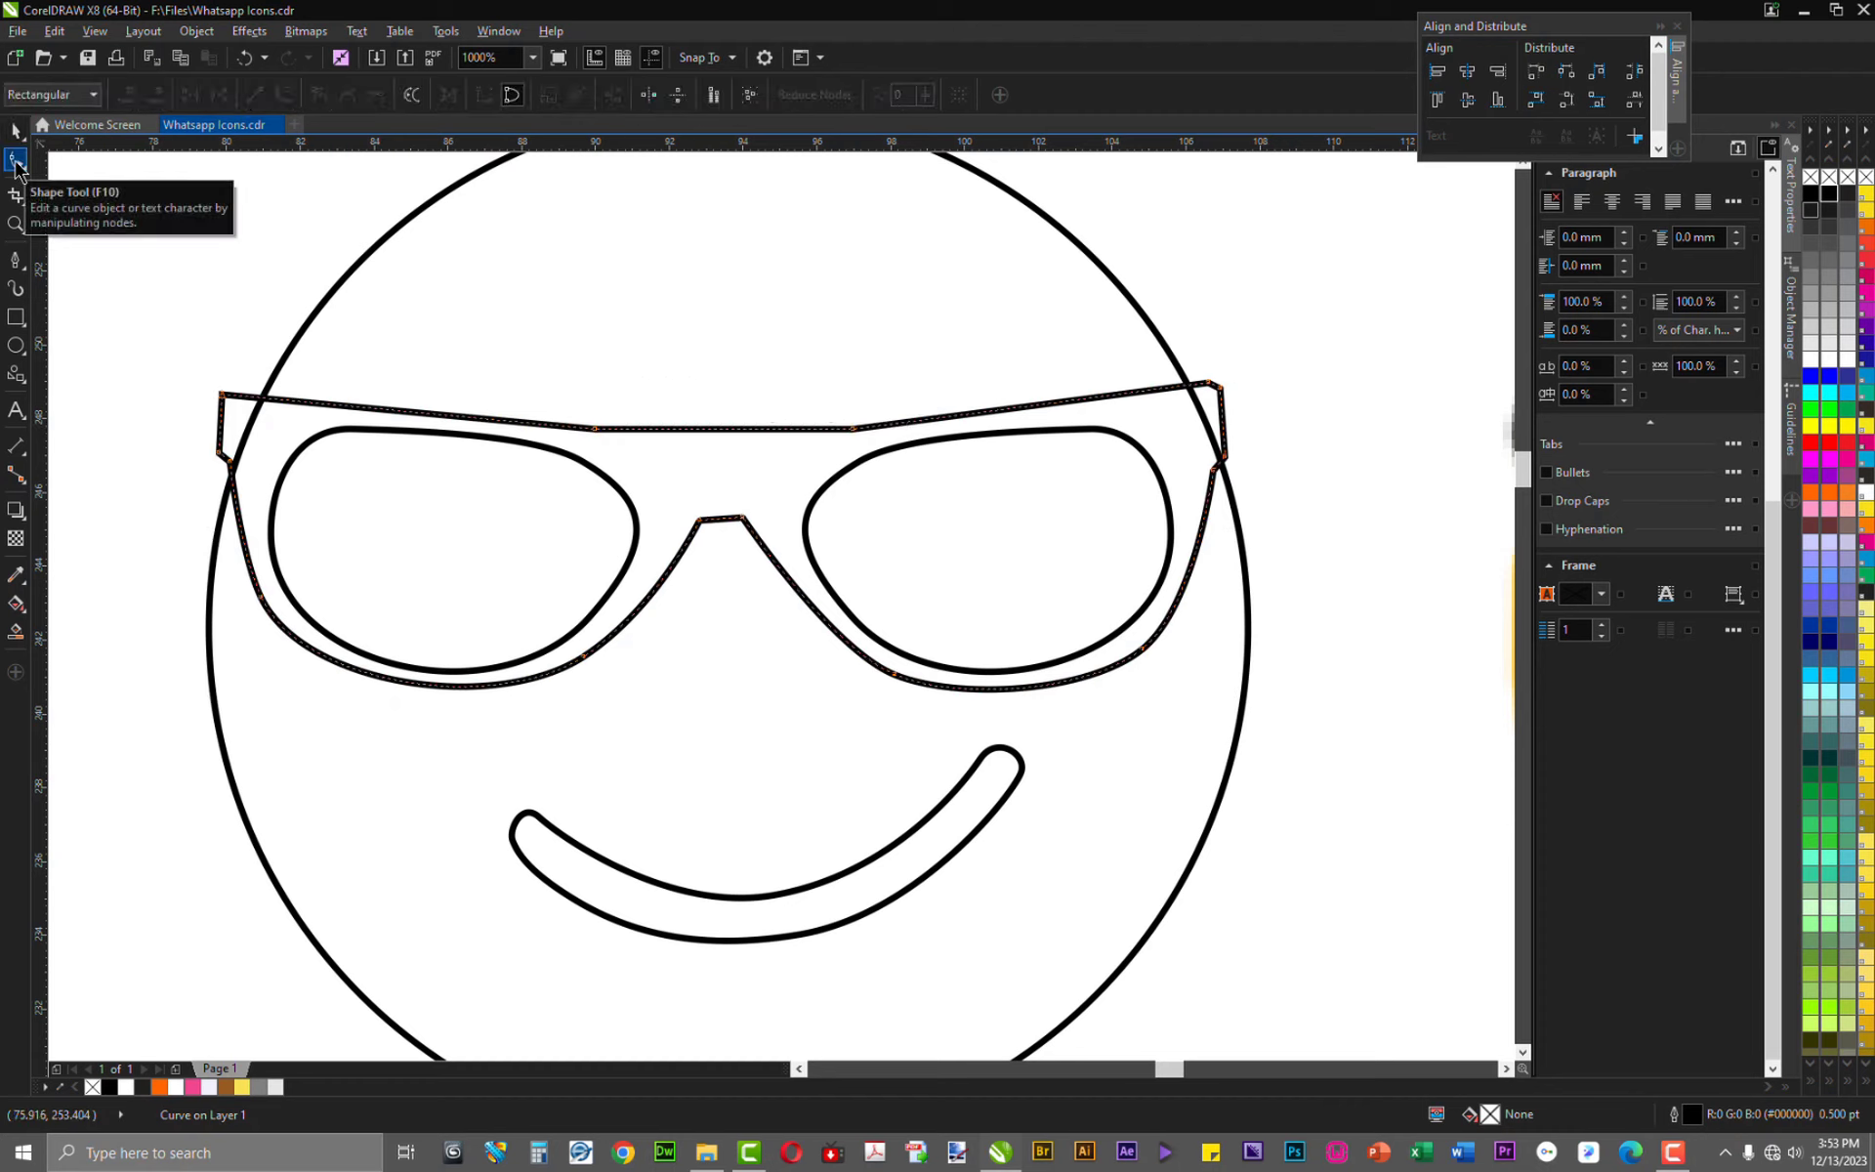
drag(935, 358, 462, 506)
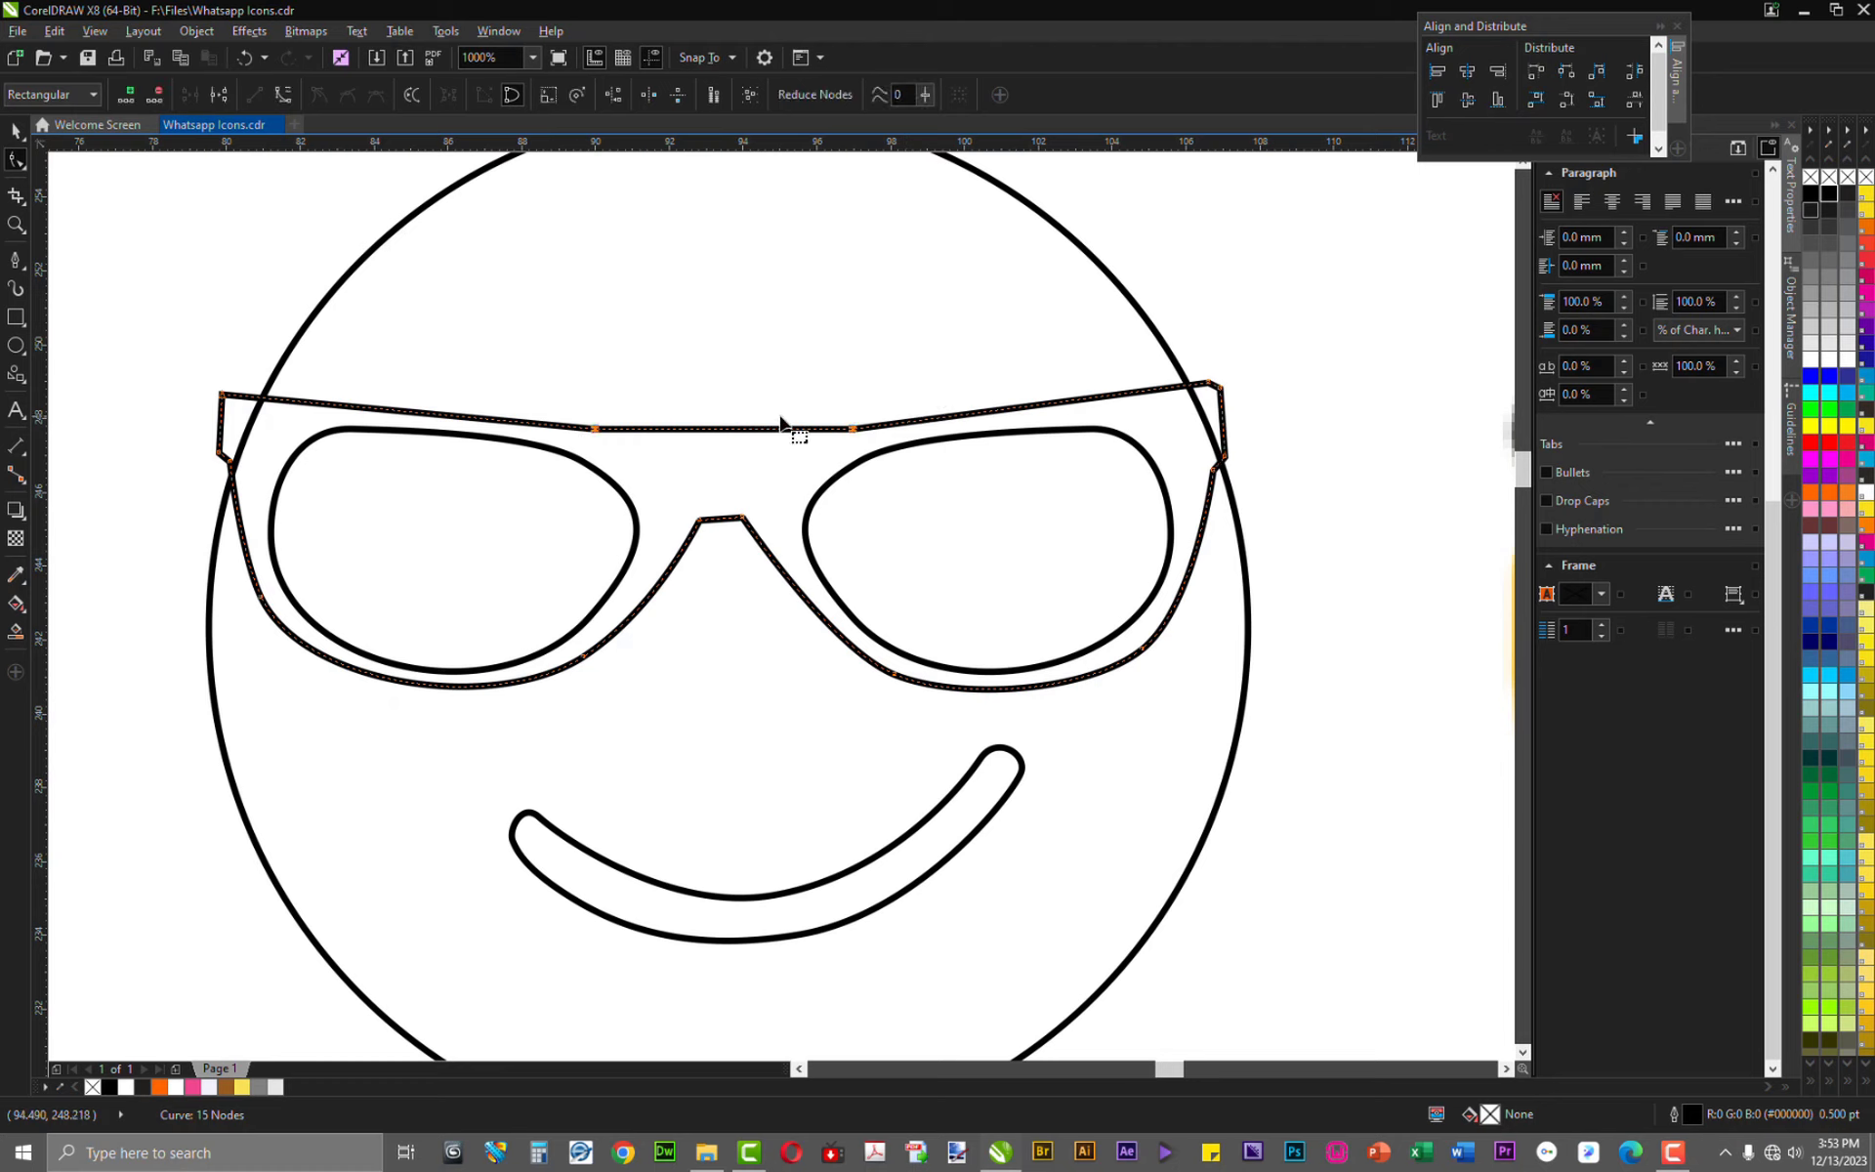
key(Delete)
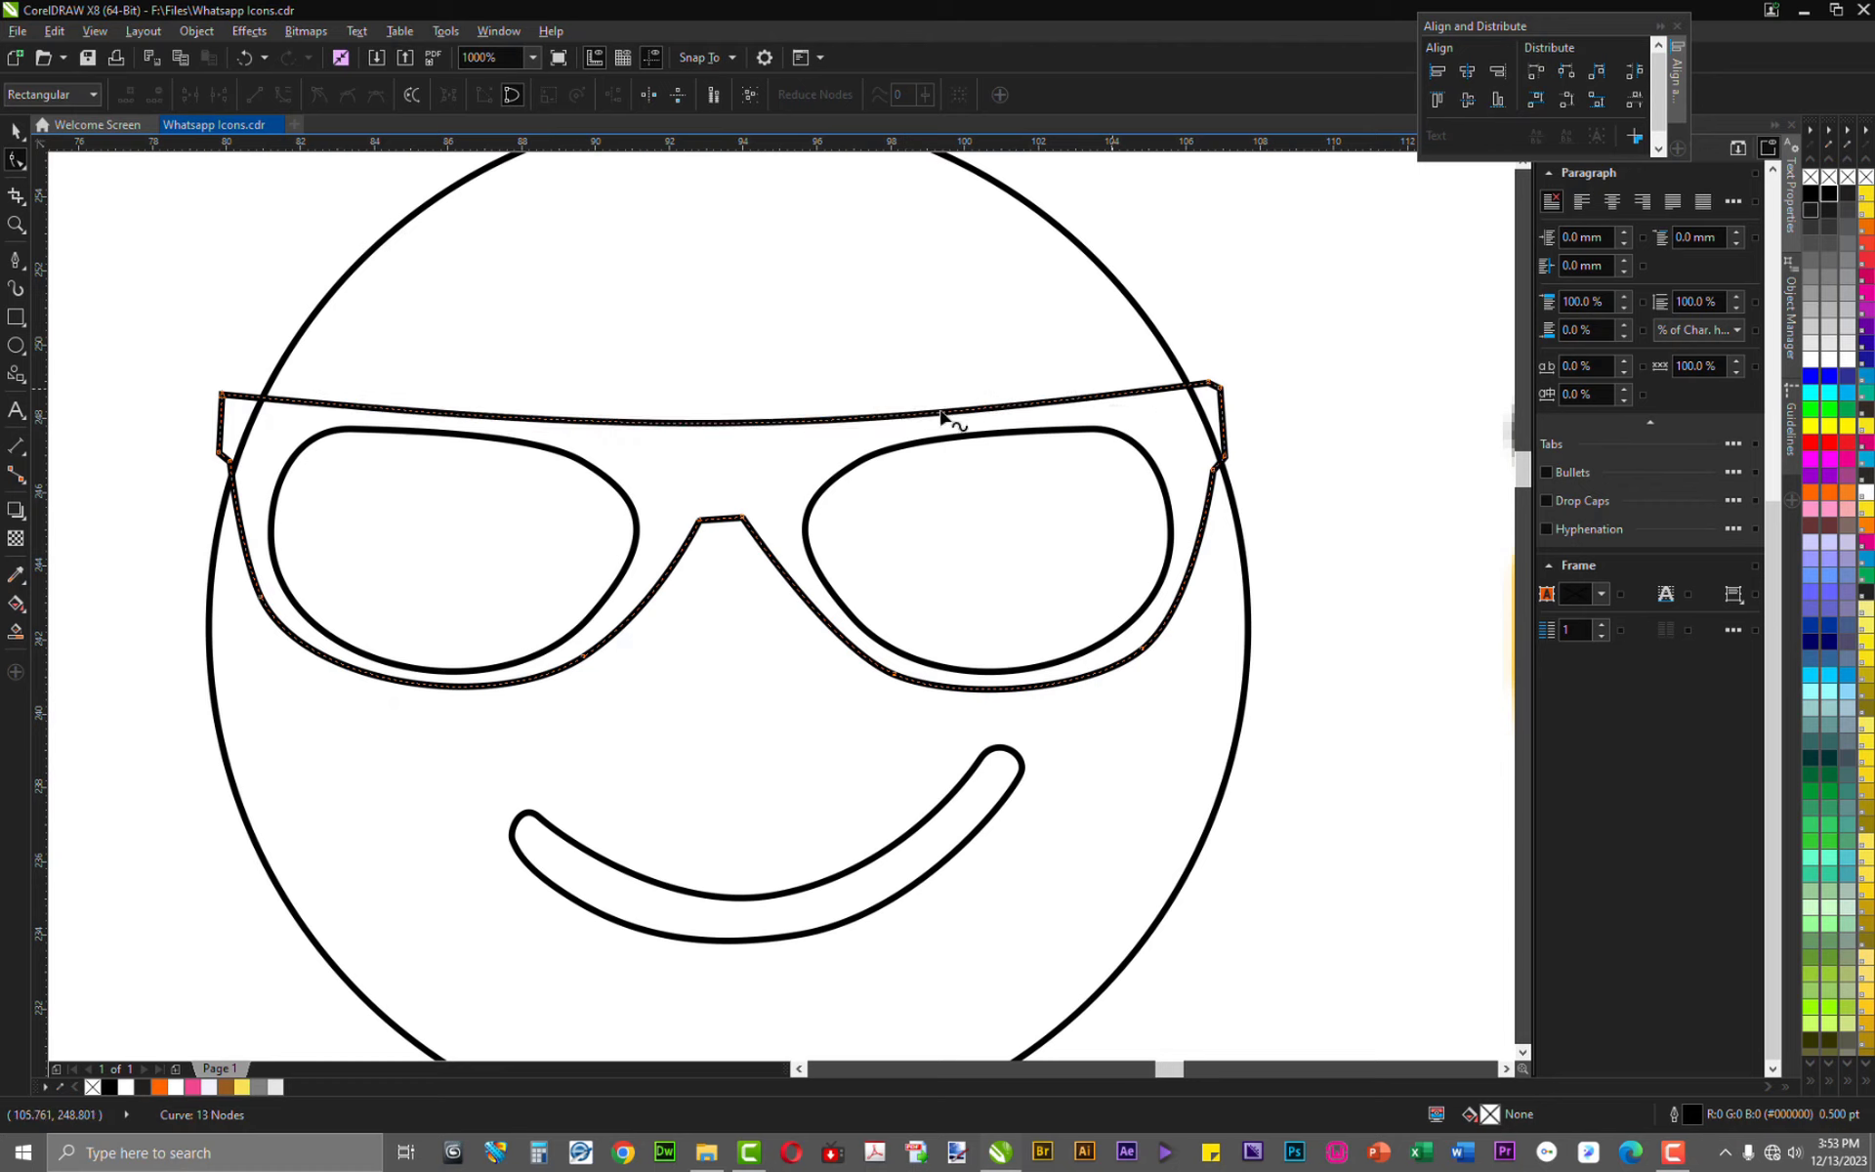
key(space)
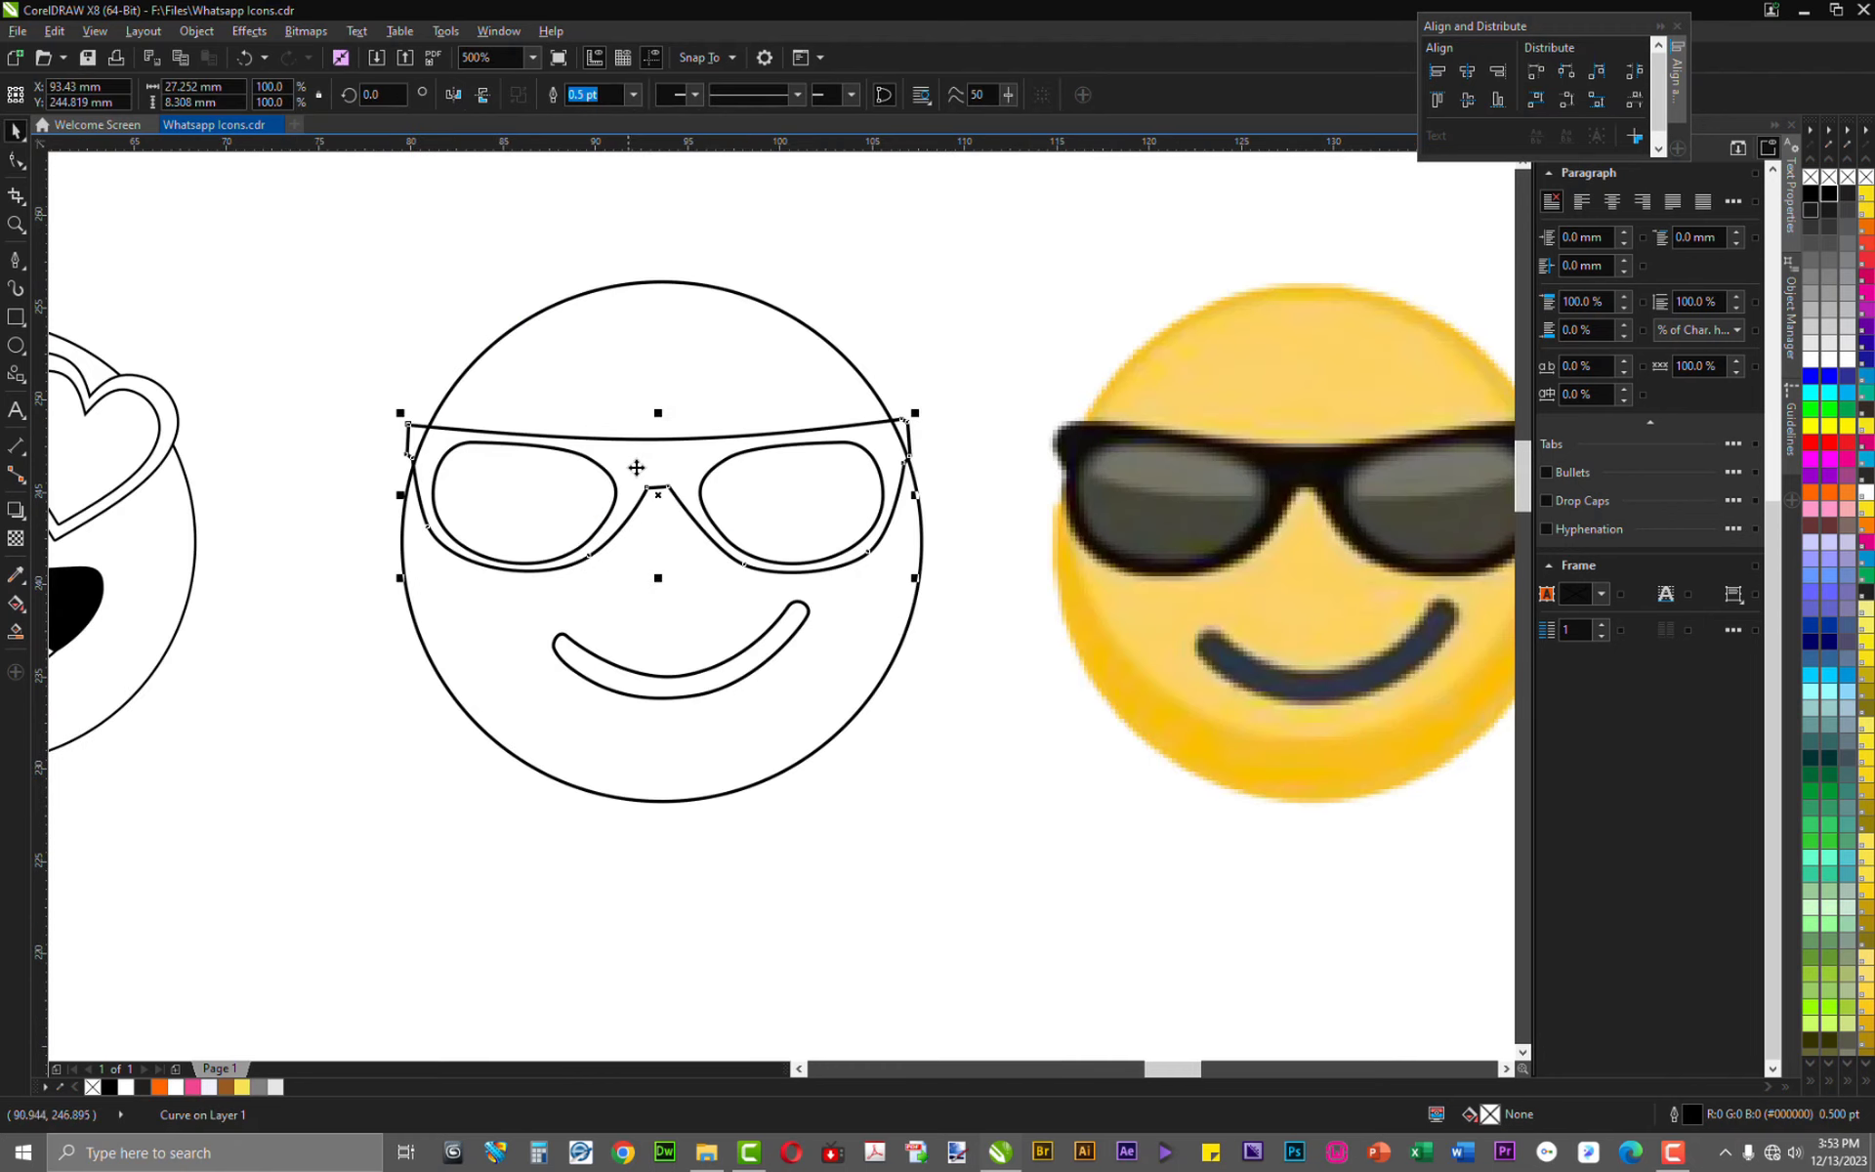
Fill the sunglasses frame with black and both lenses with white
scroll(995, 485, down, 1)
click(886, 438)
click(1829, 196)
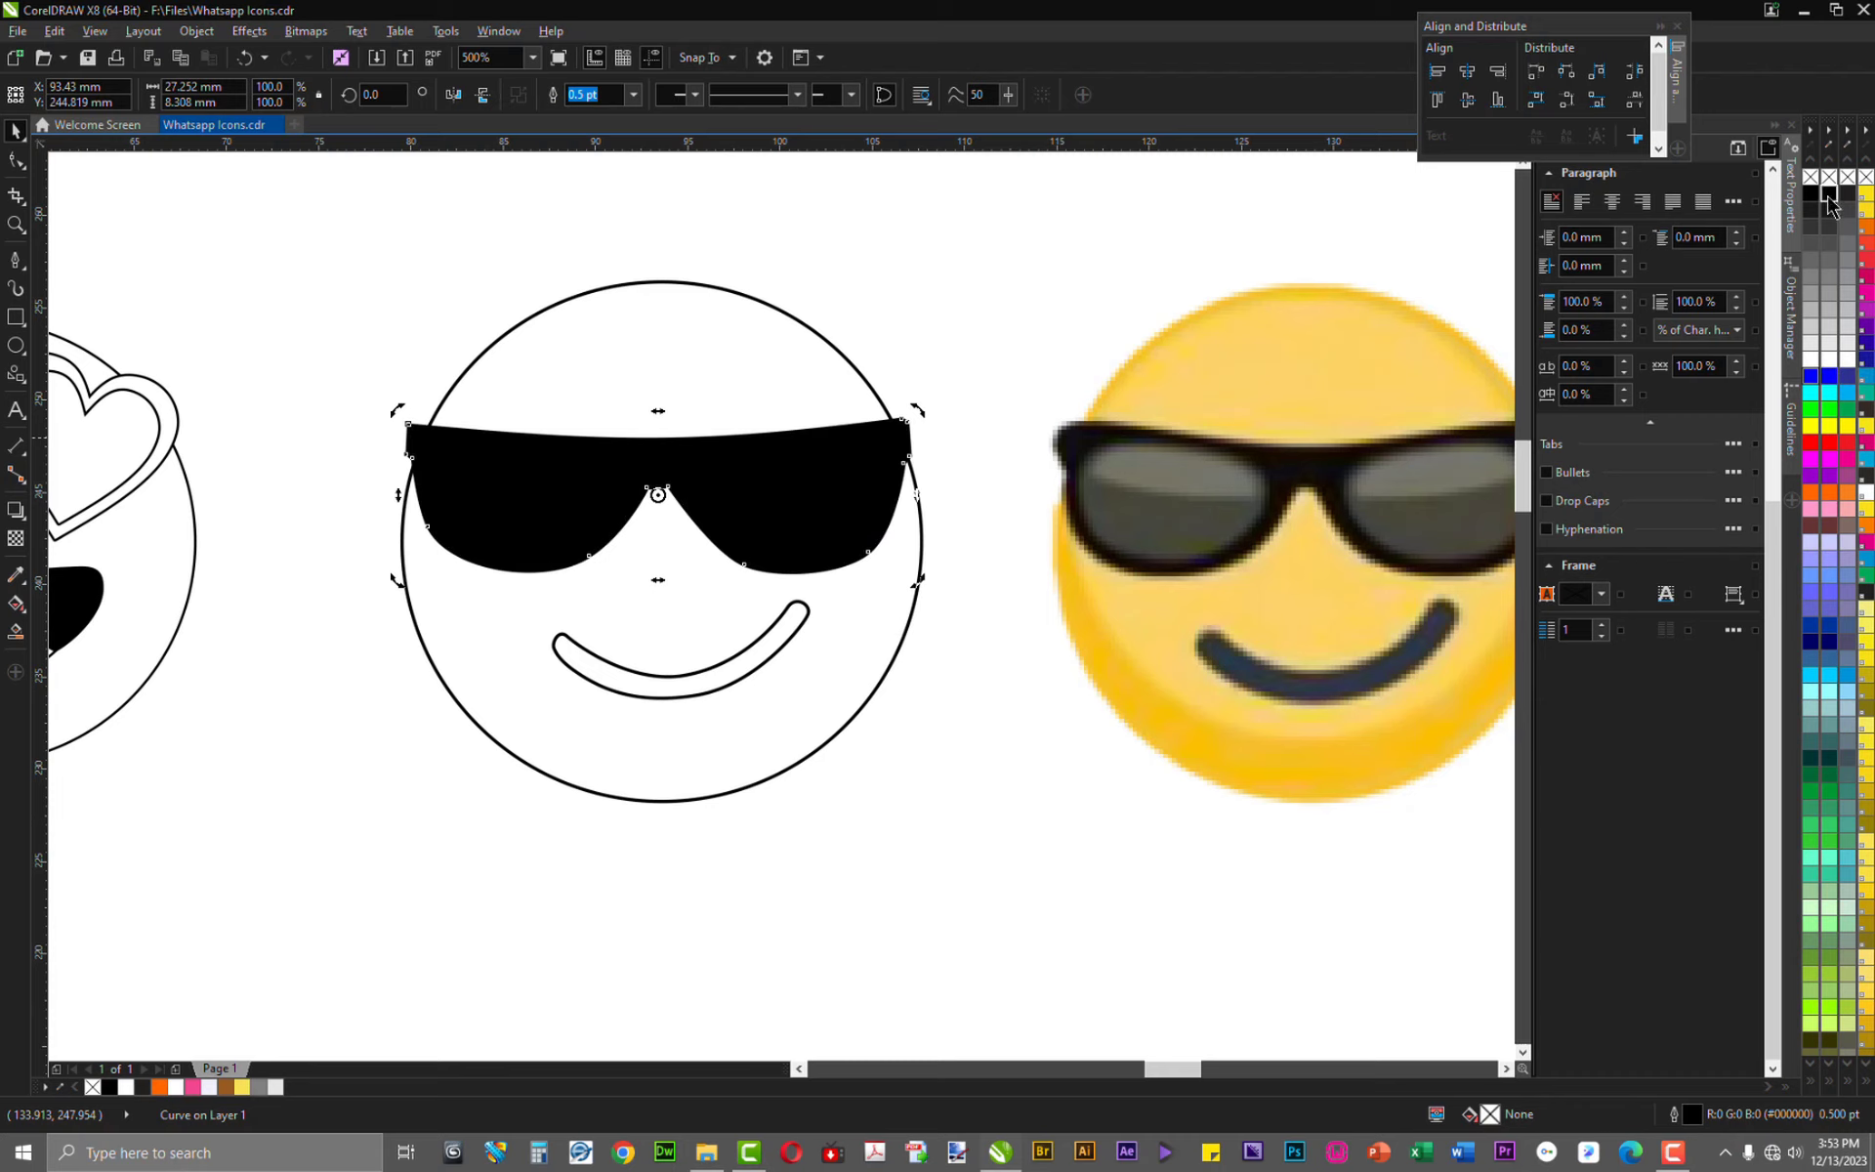
click(749, 490)
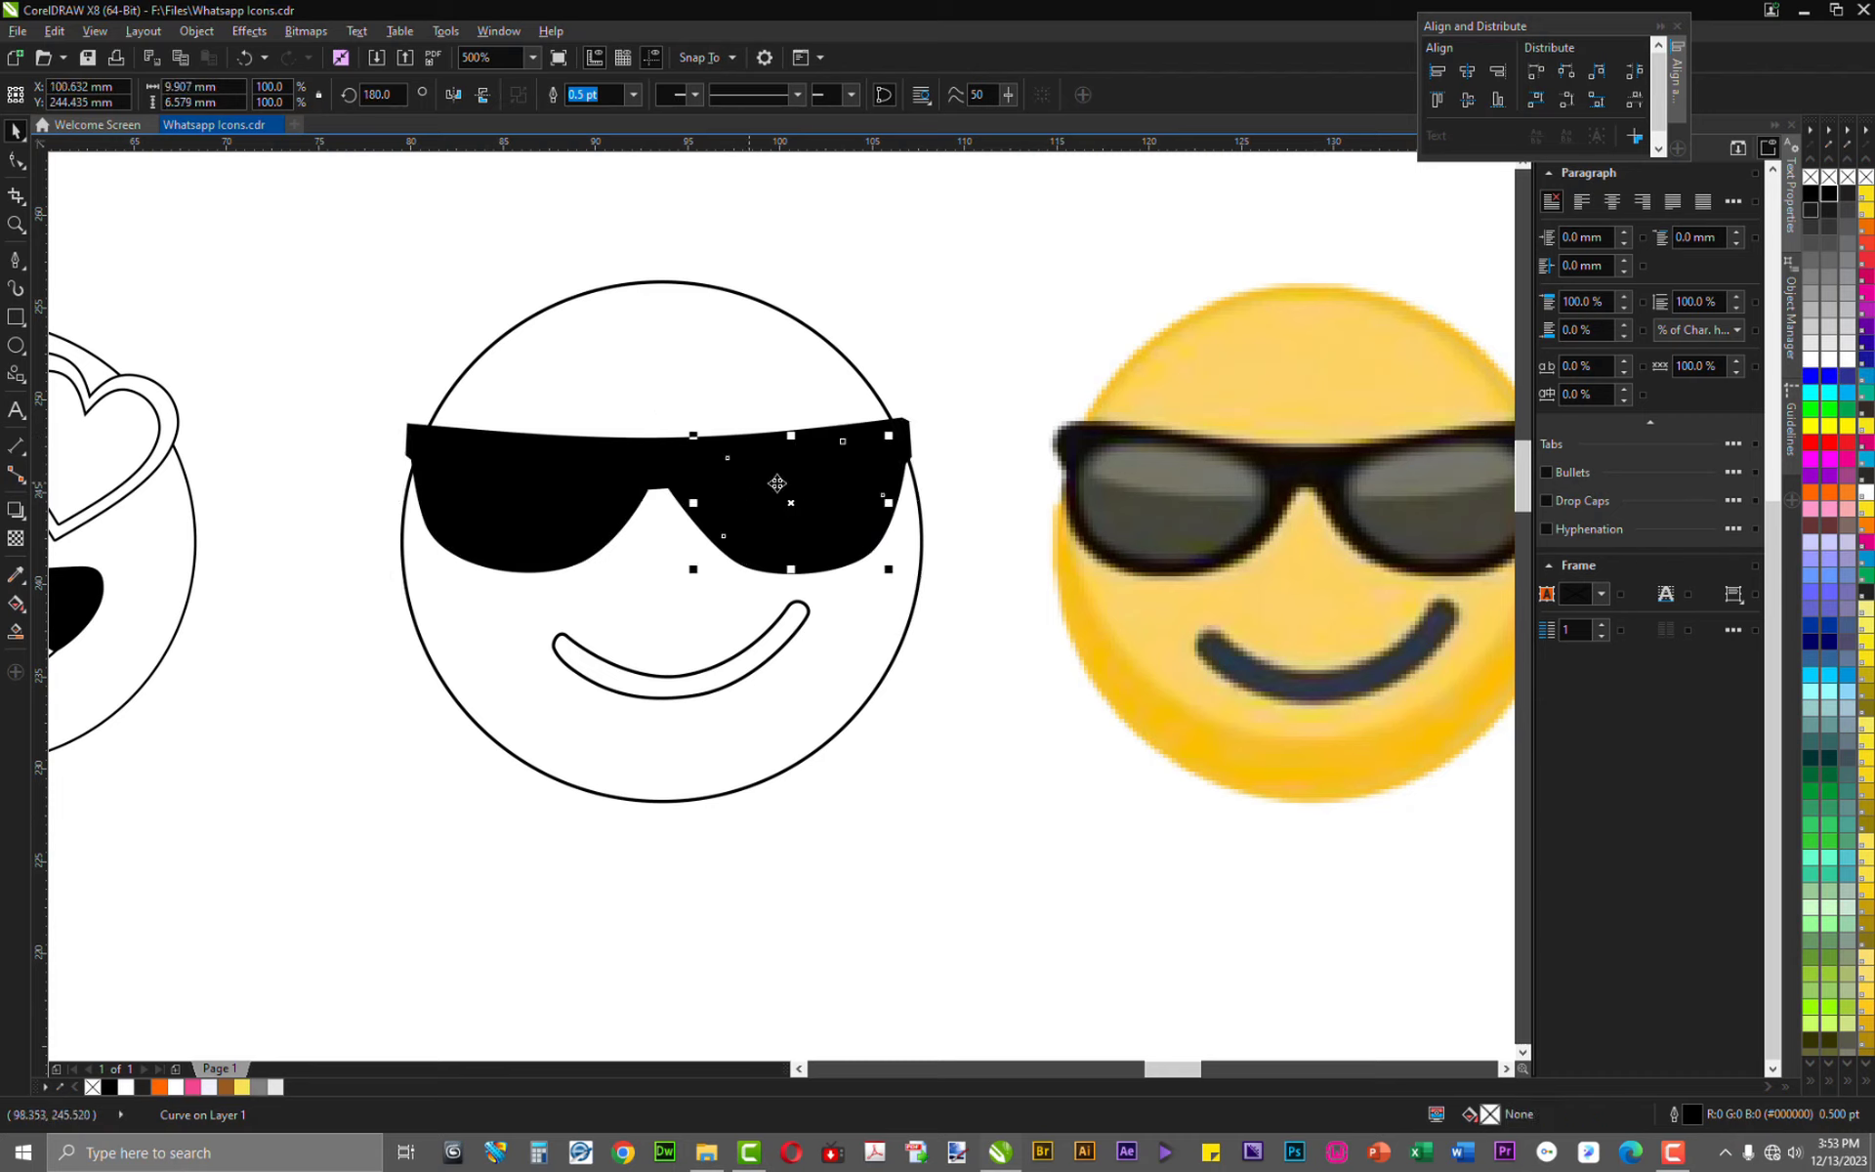
shift+click(517, 498)
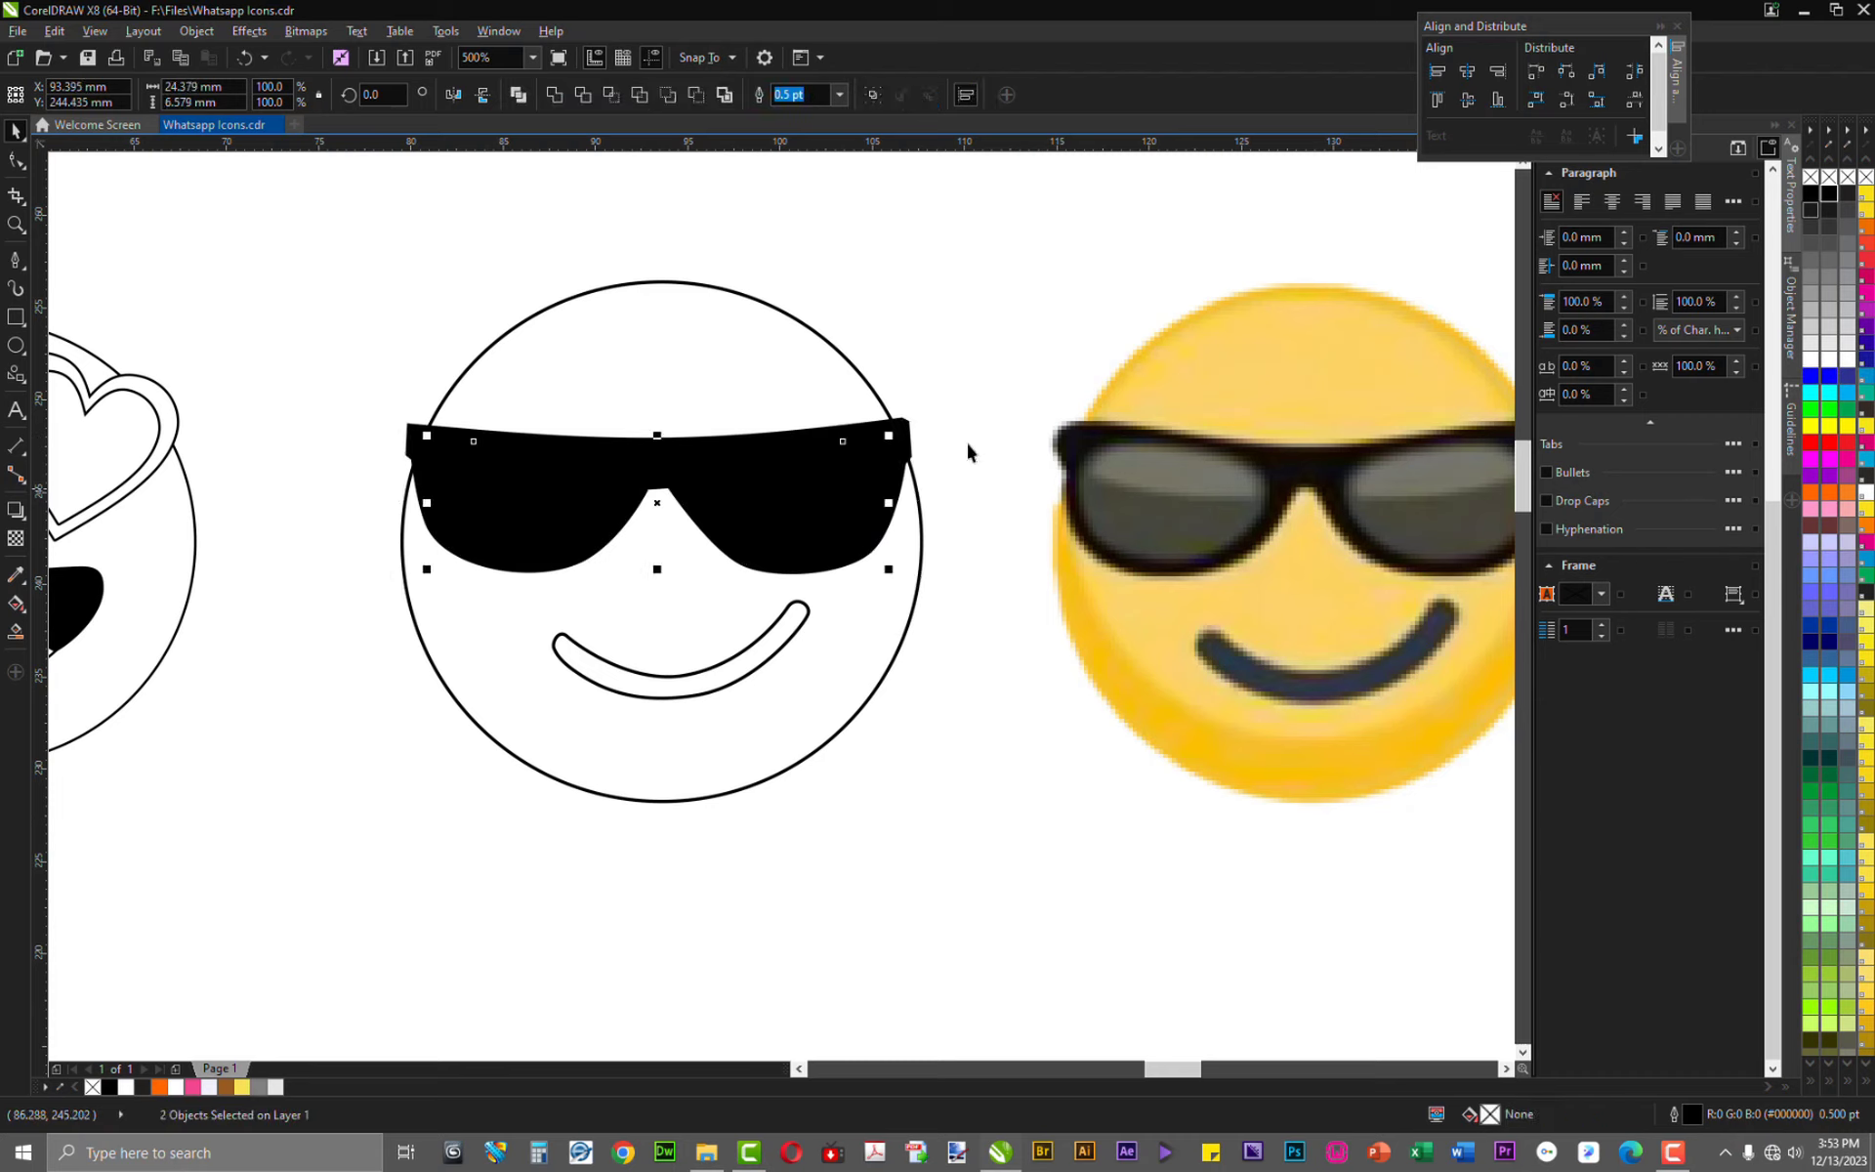
click(1826, 364)
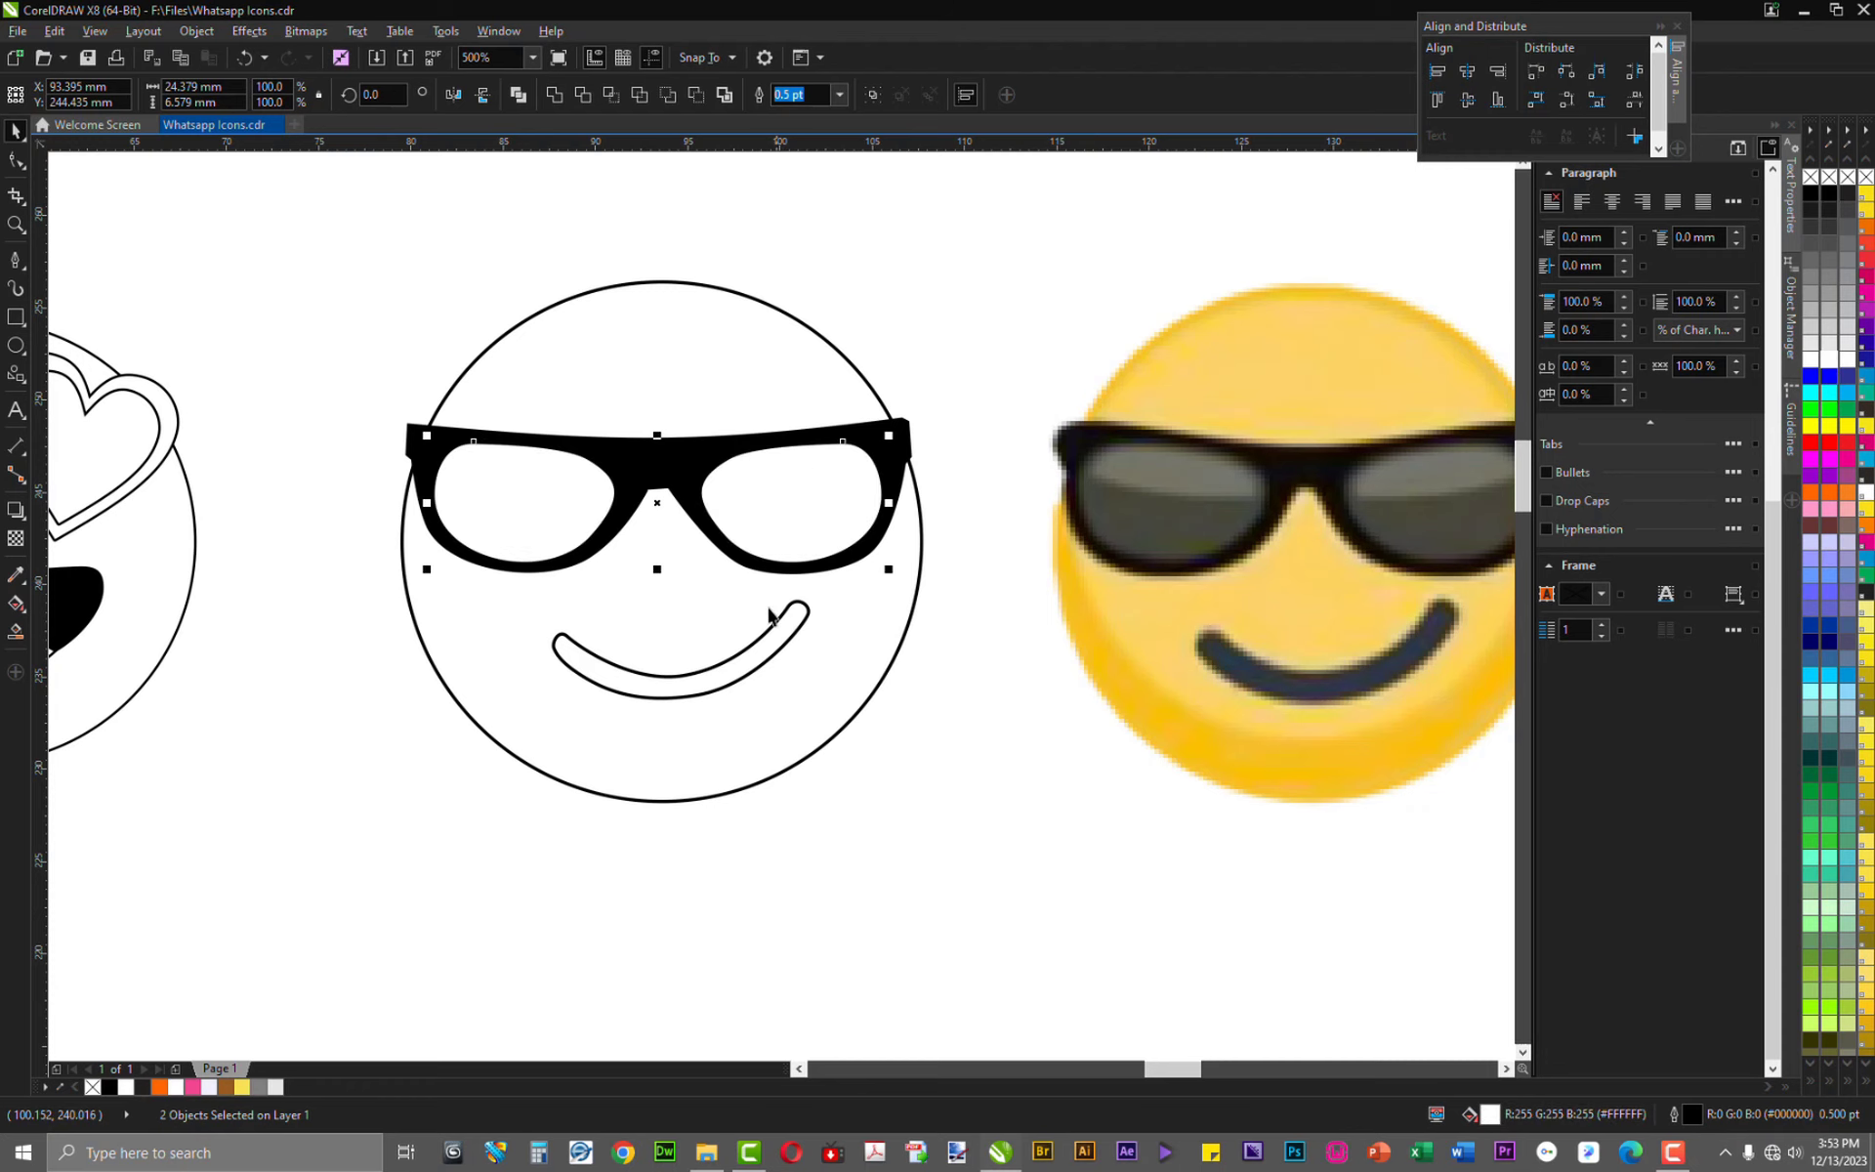
scroll(590, 602, down, 3)
scroll(559, 569, up, 3)
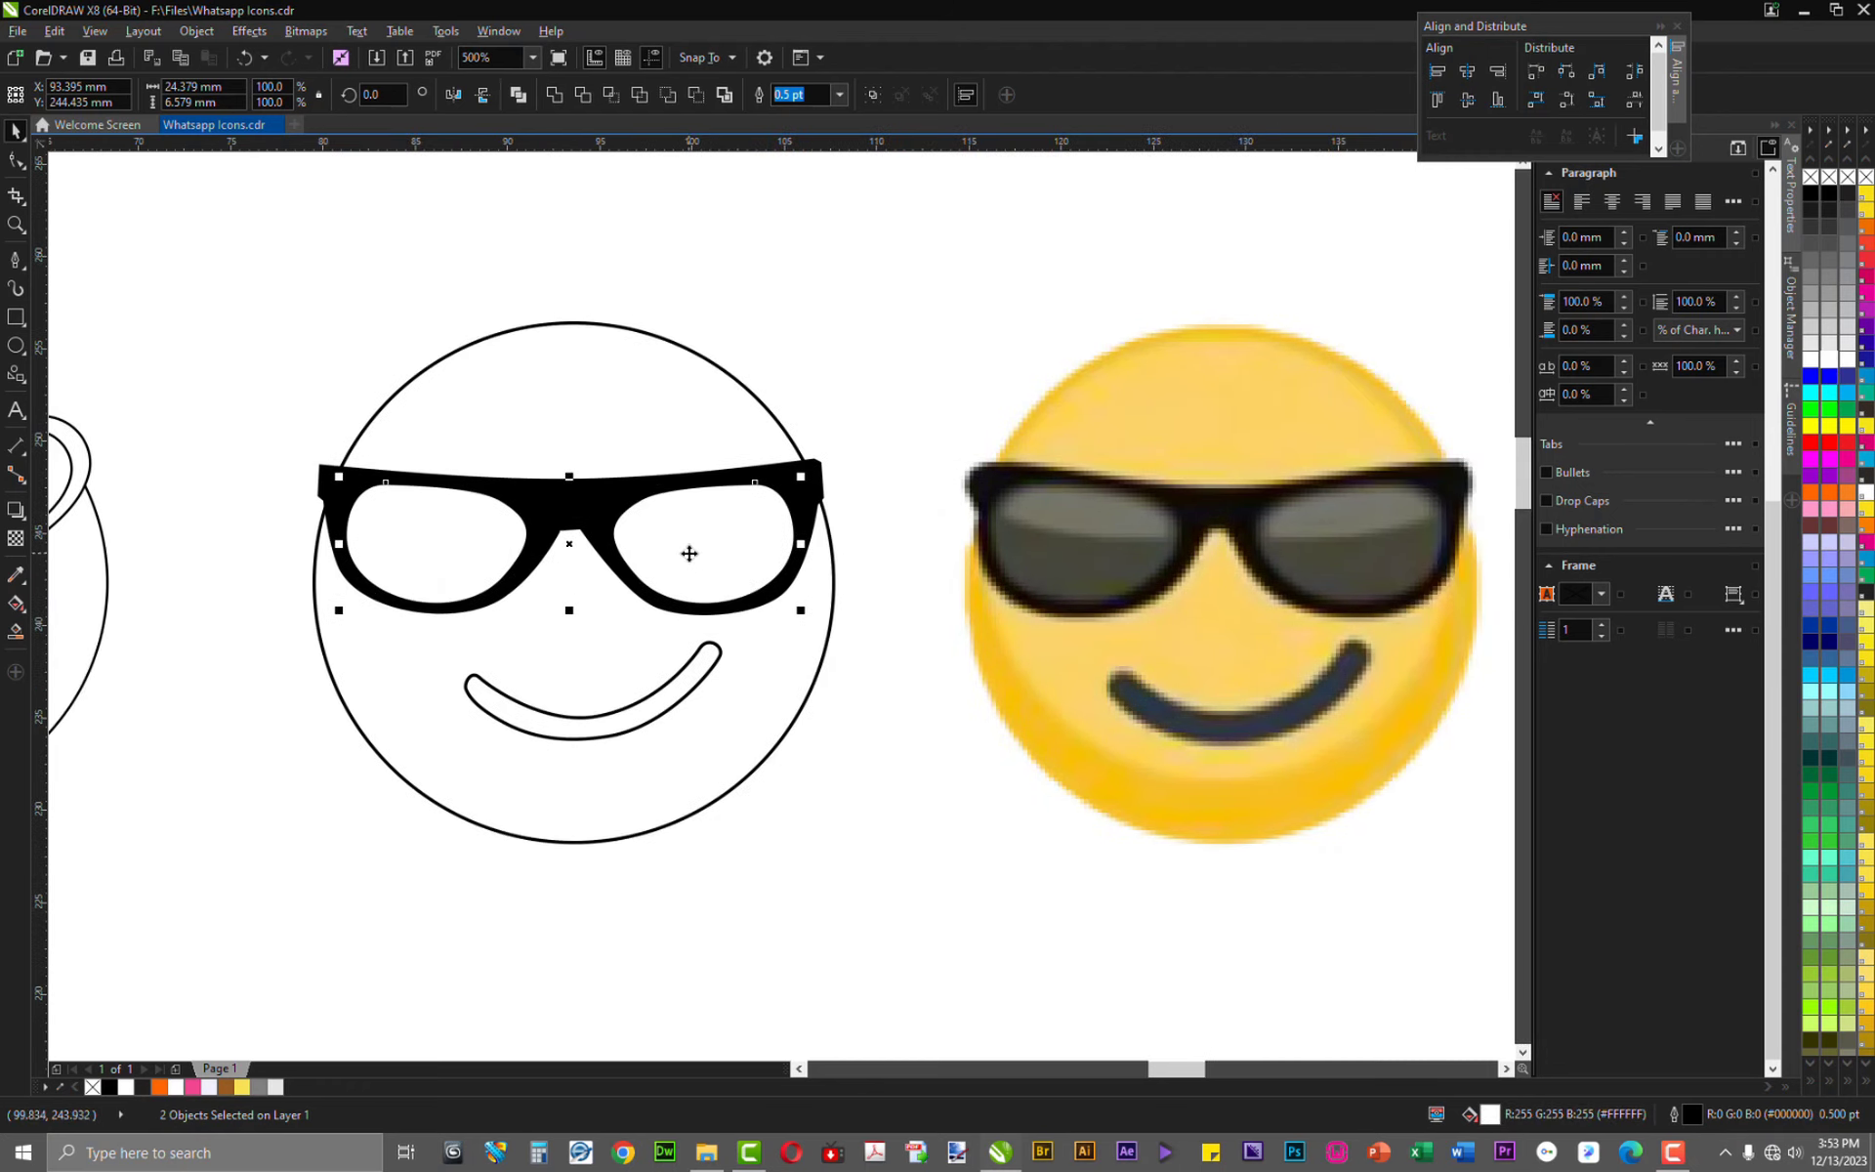
Fill the smile with black and remove the outlines from the sunglasses parts and the smile
click(642, 727)
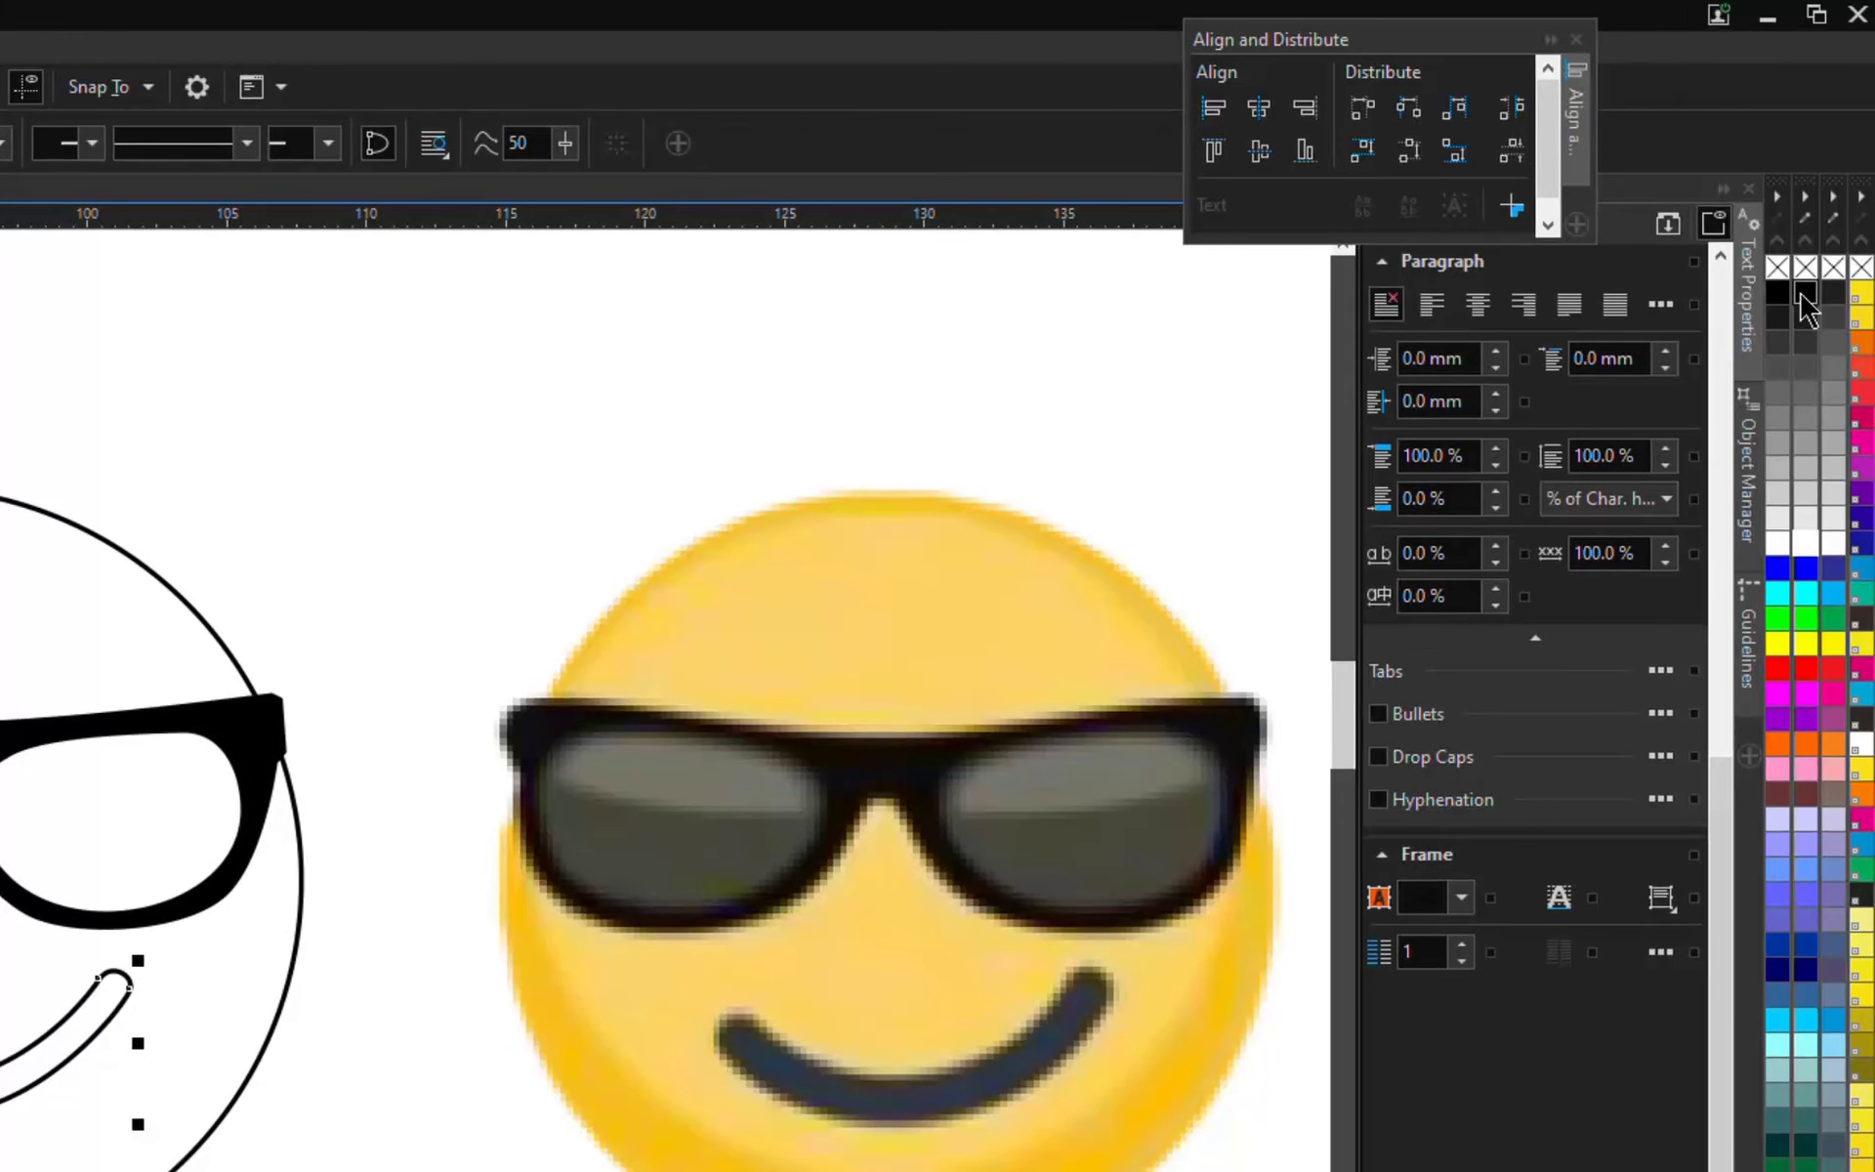
click(1818, 243)
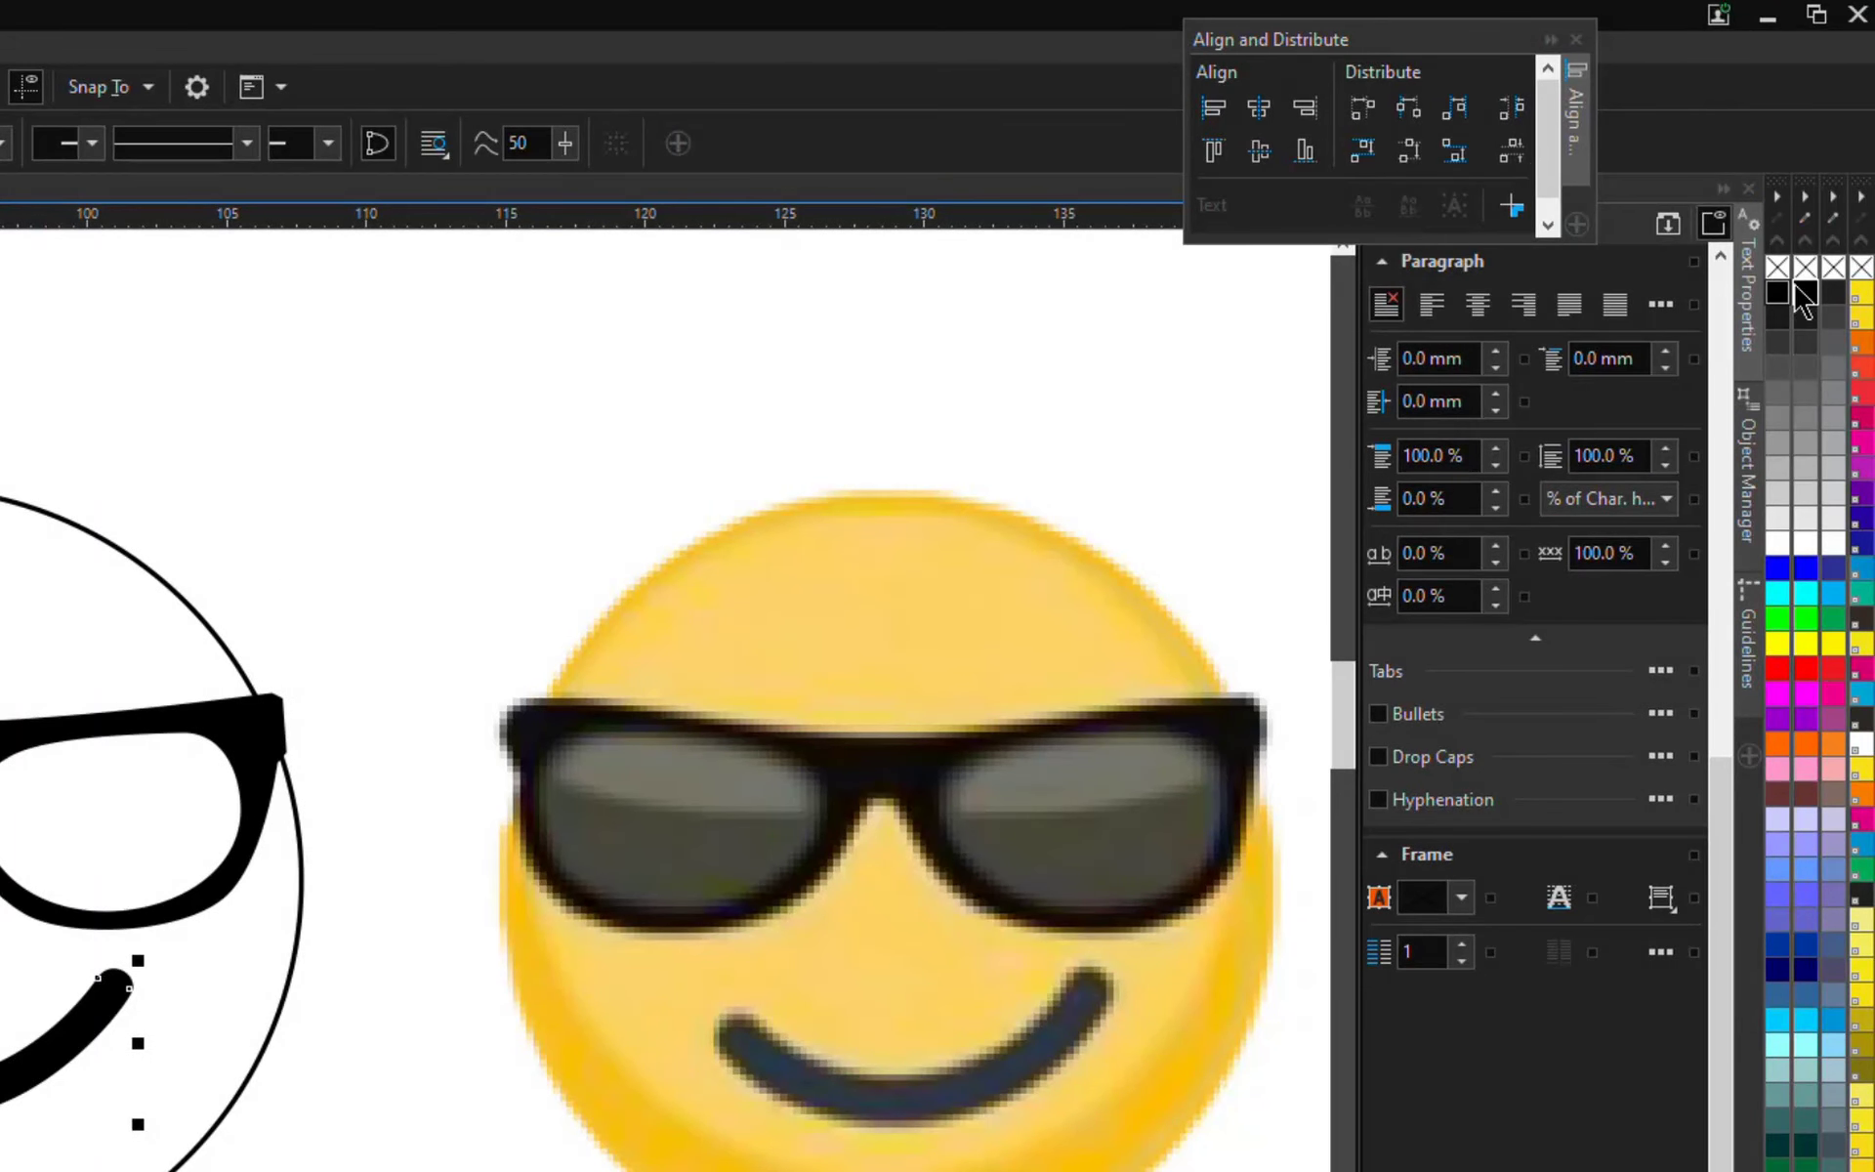
click(56, 733)
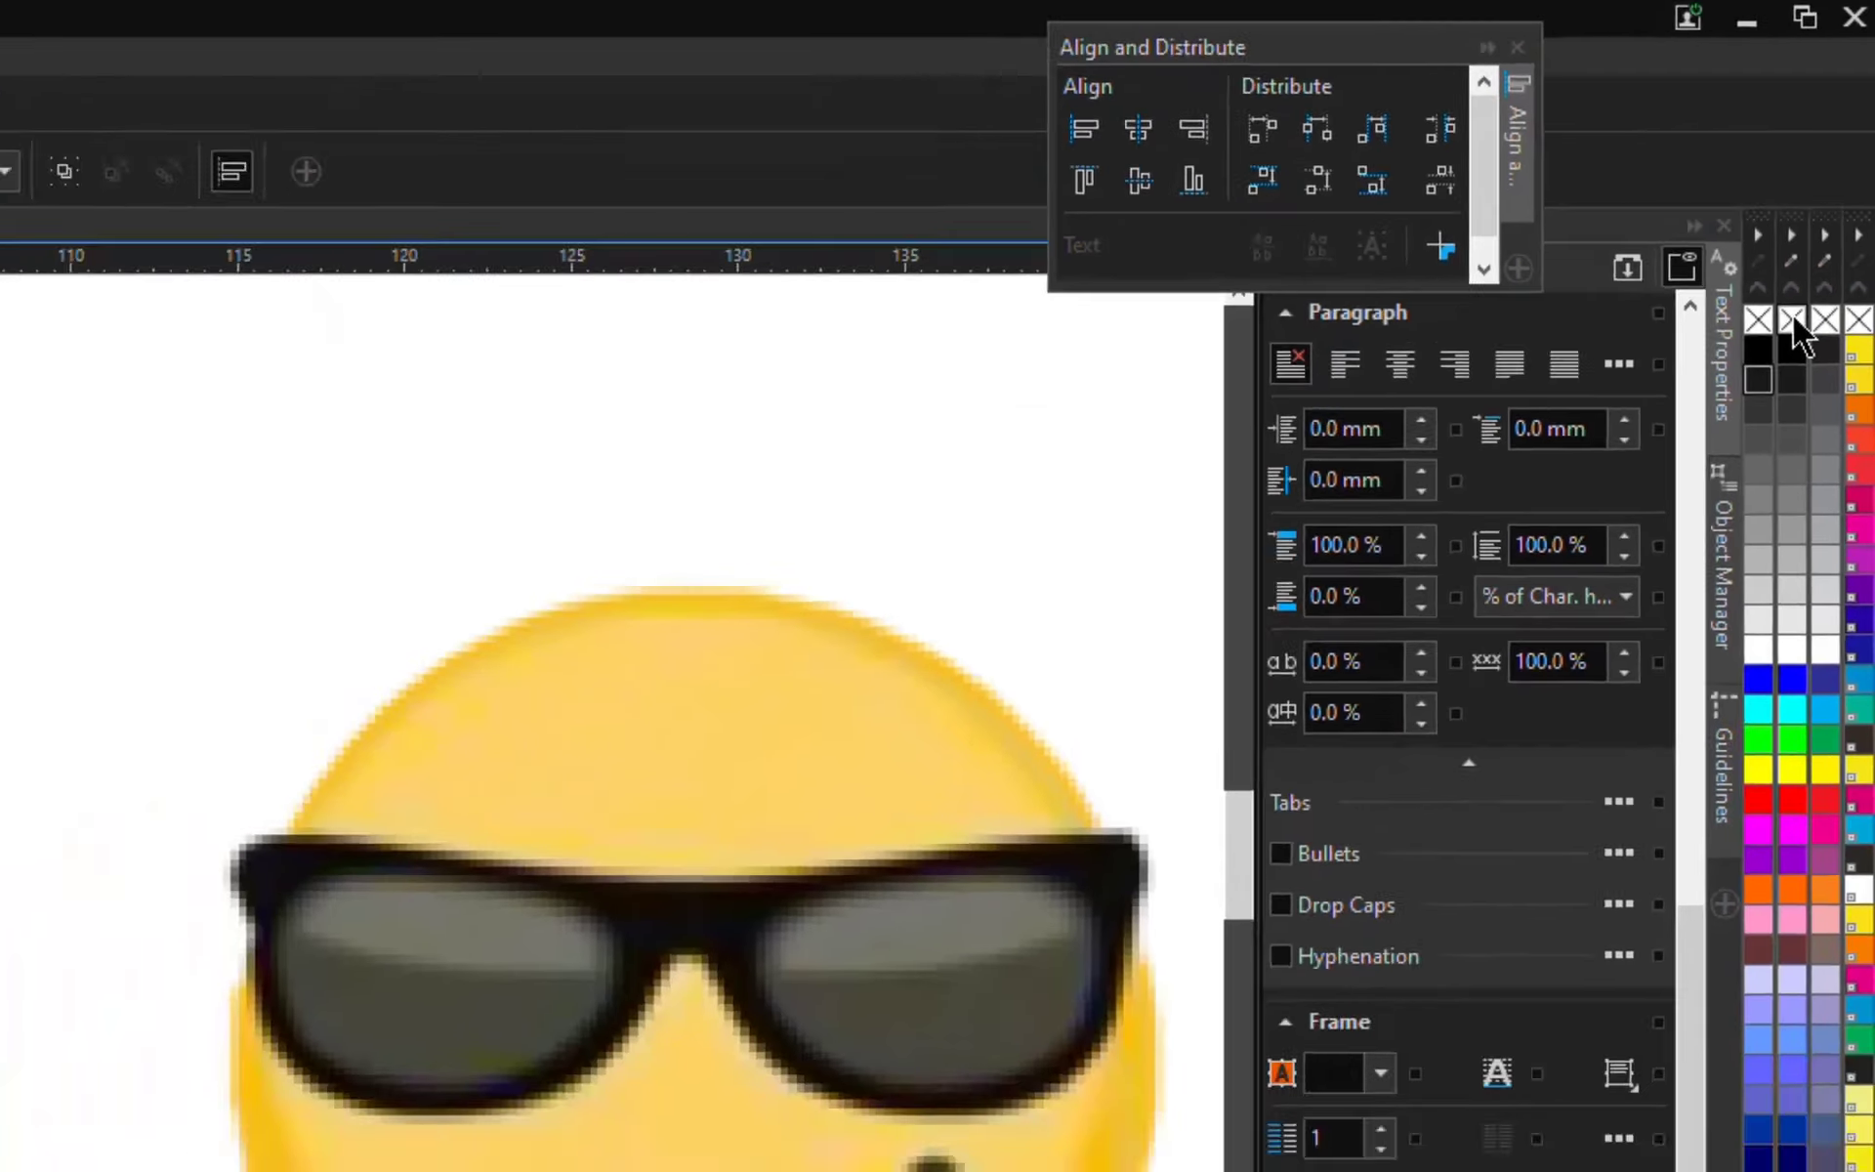
click(969, 271)
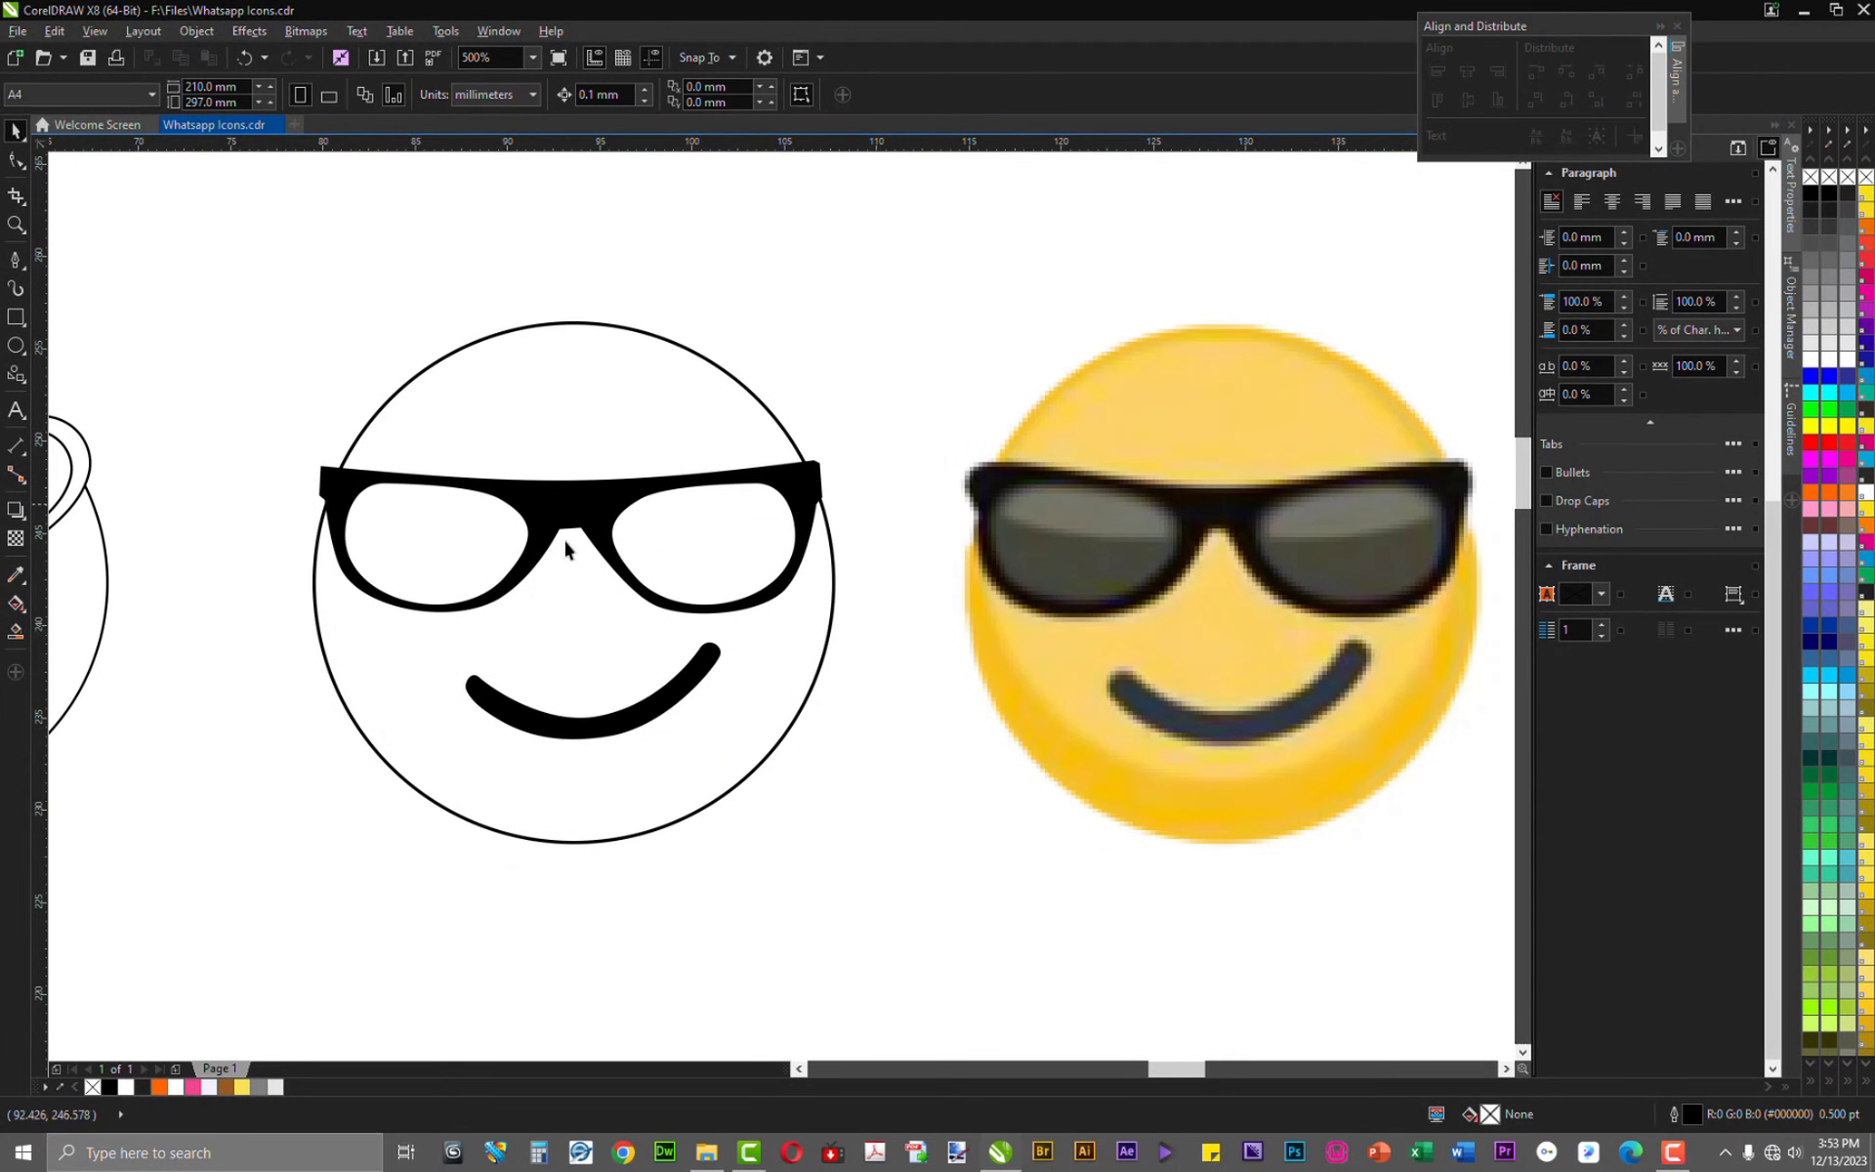
Try to bend the short straight segment under the frame's nose bridge upward
scroll(566, 527, up, 4)
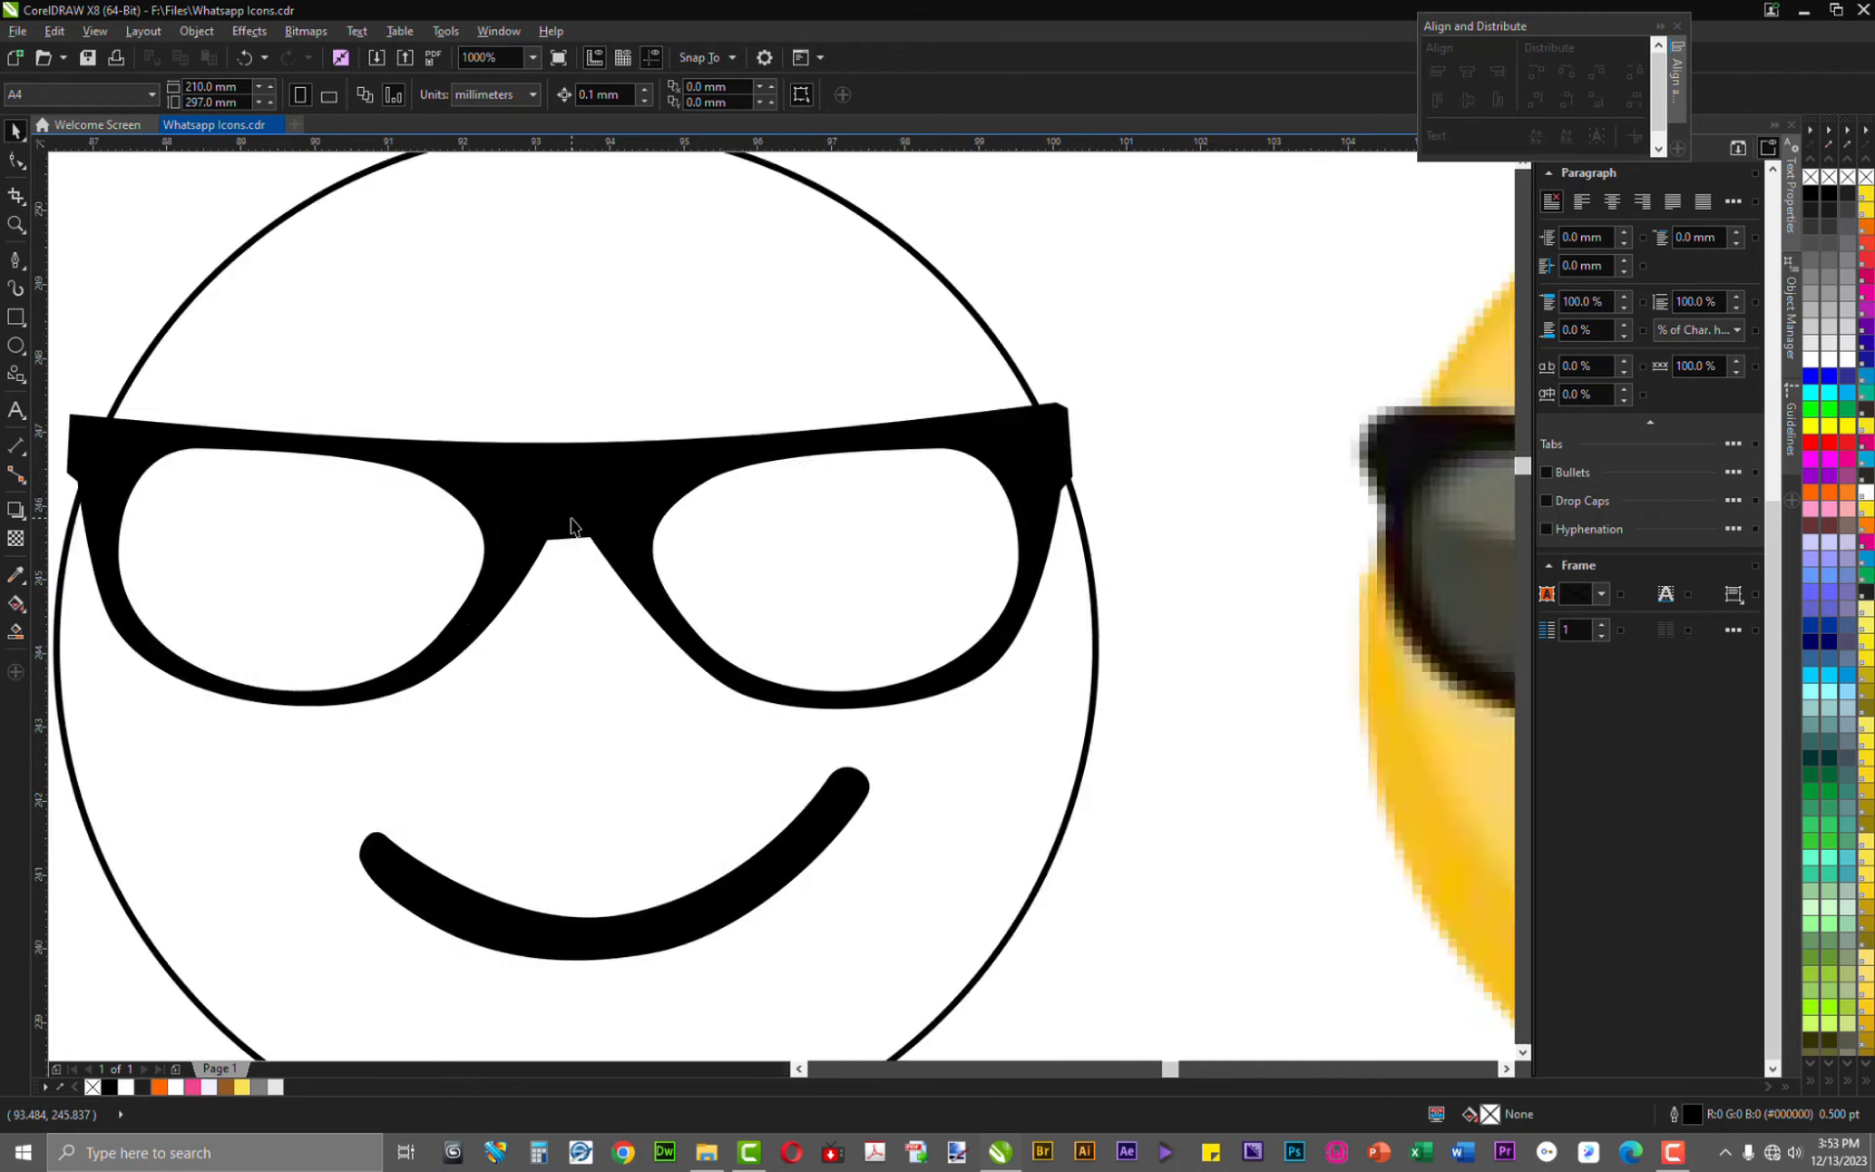
double_click(628, 540)
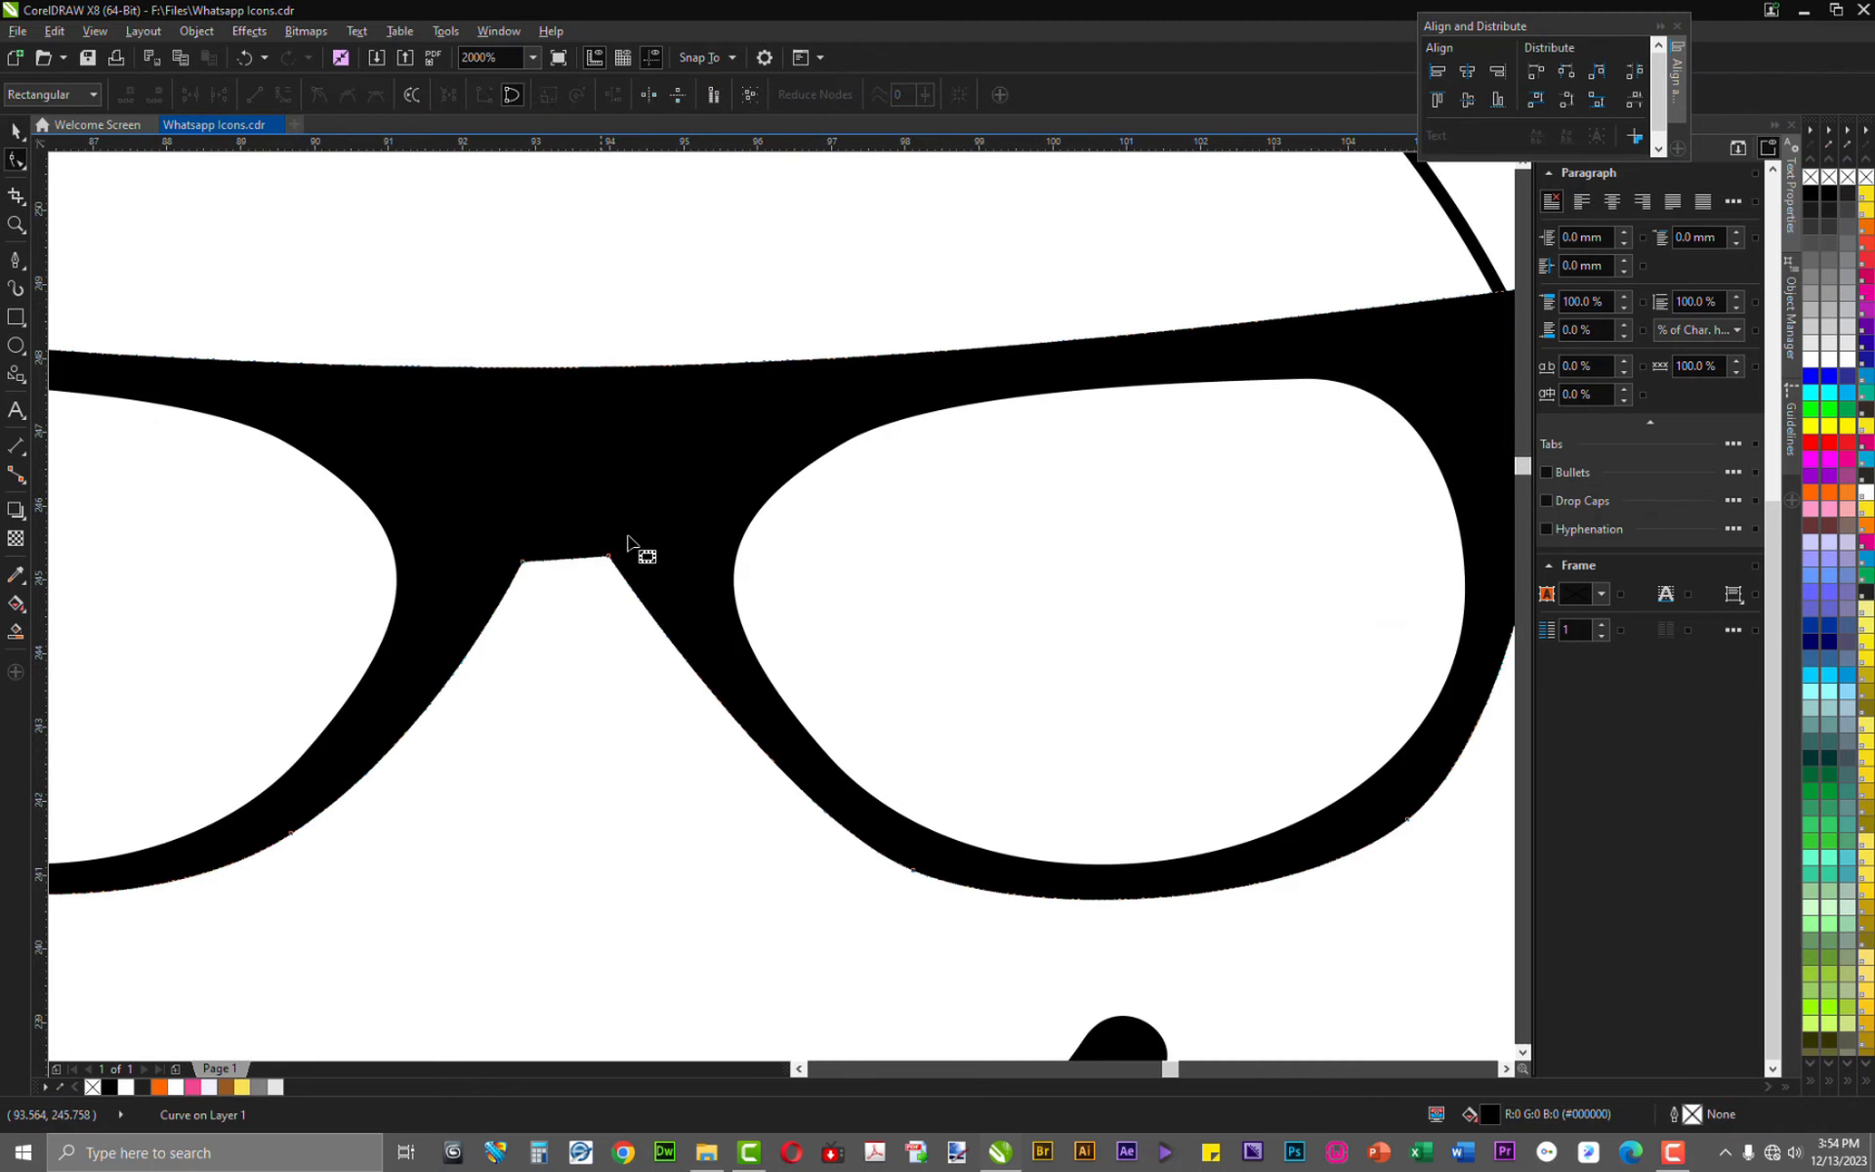
click(564, 563)
right_click(569, 556)
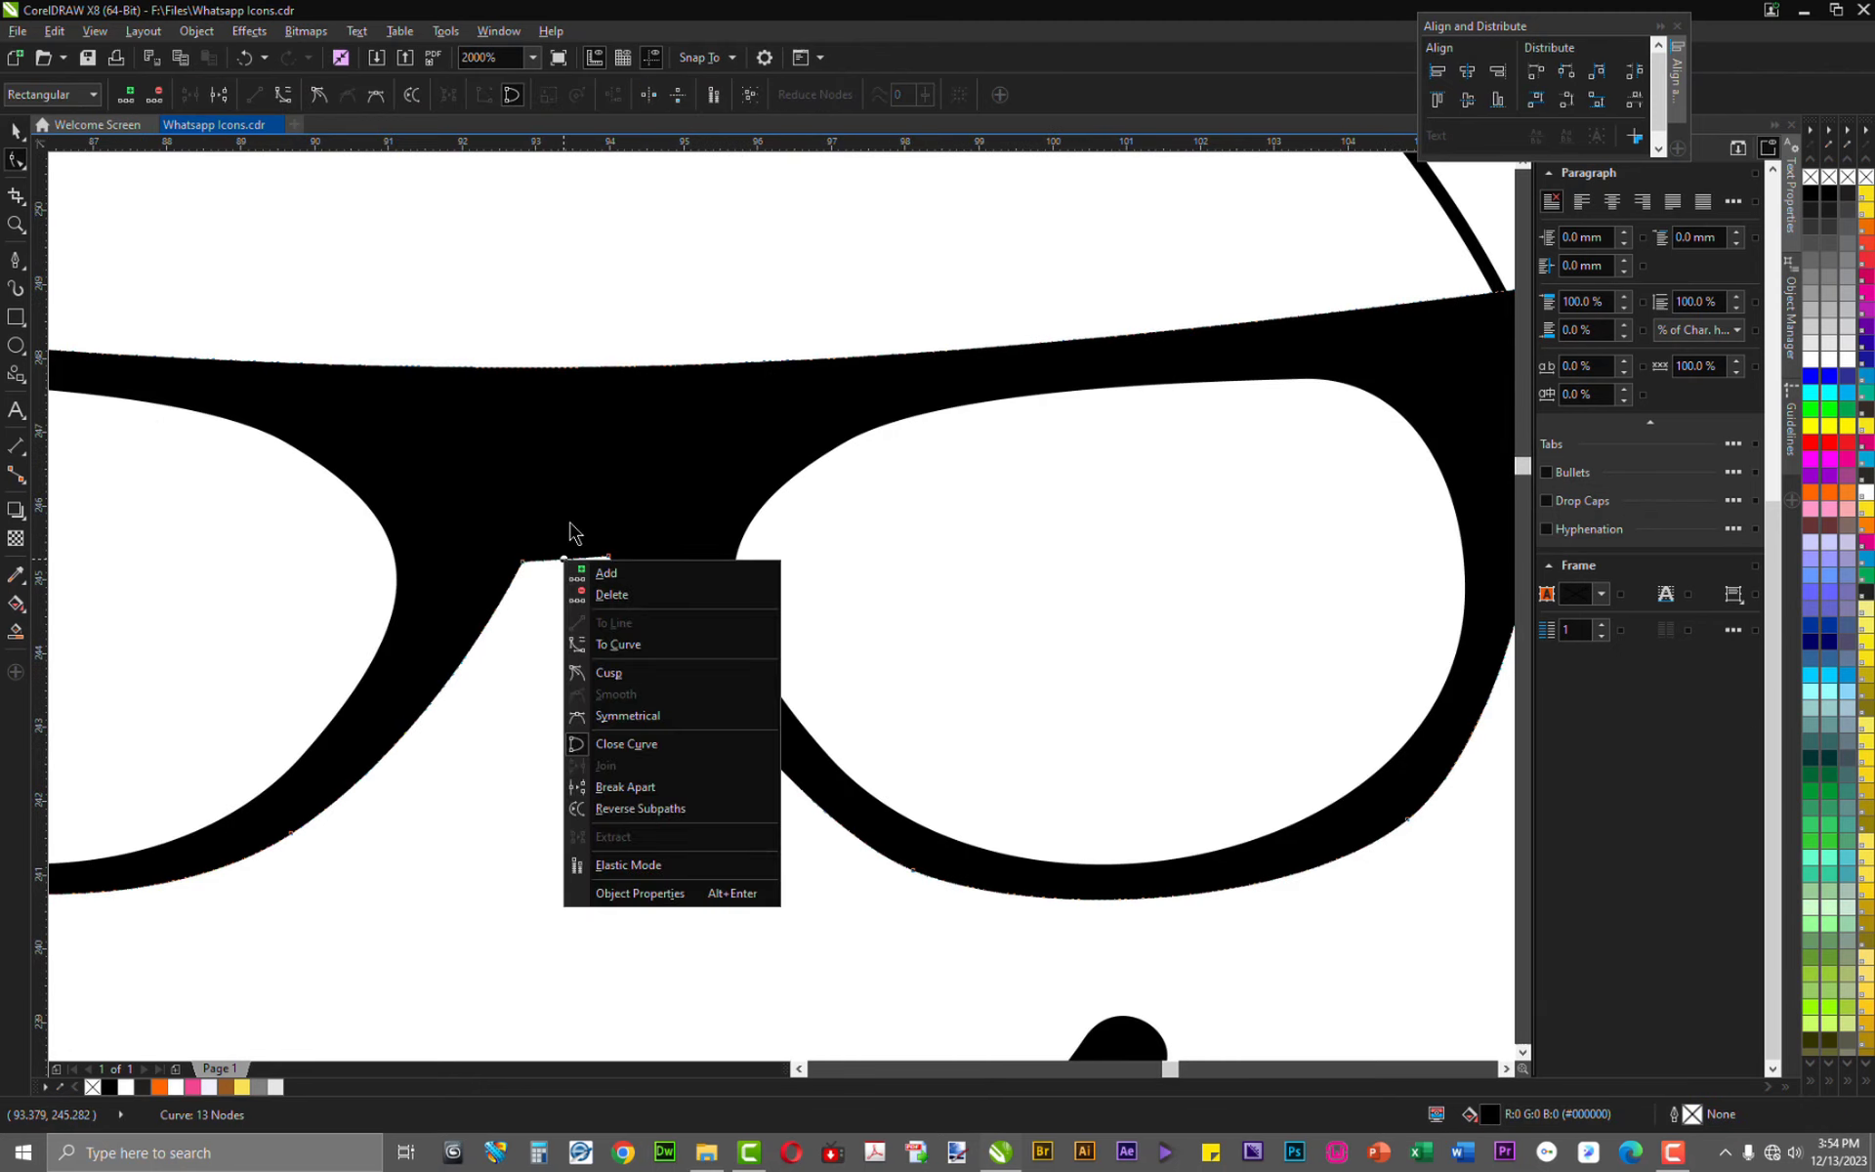
click(567, 540)
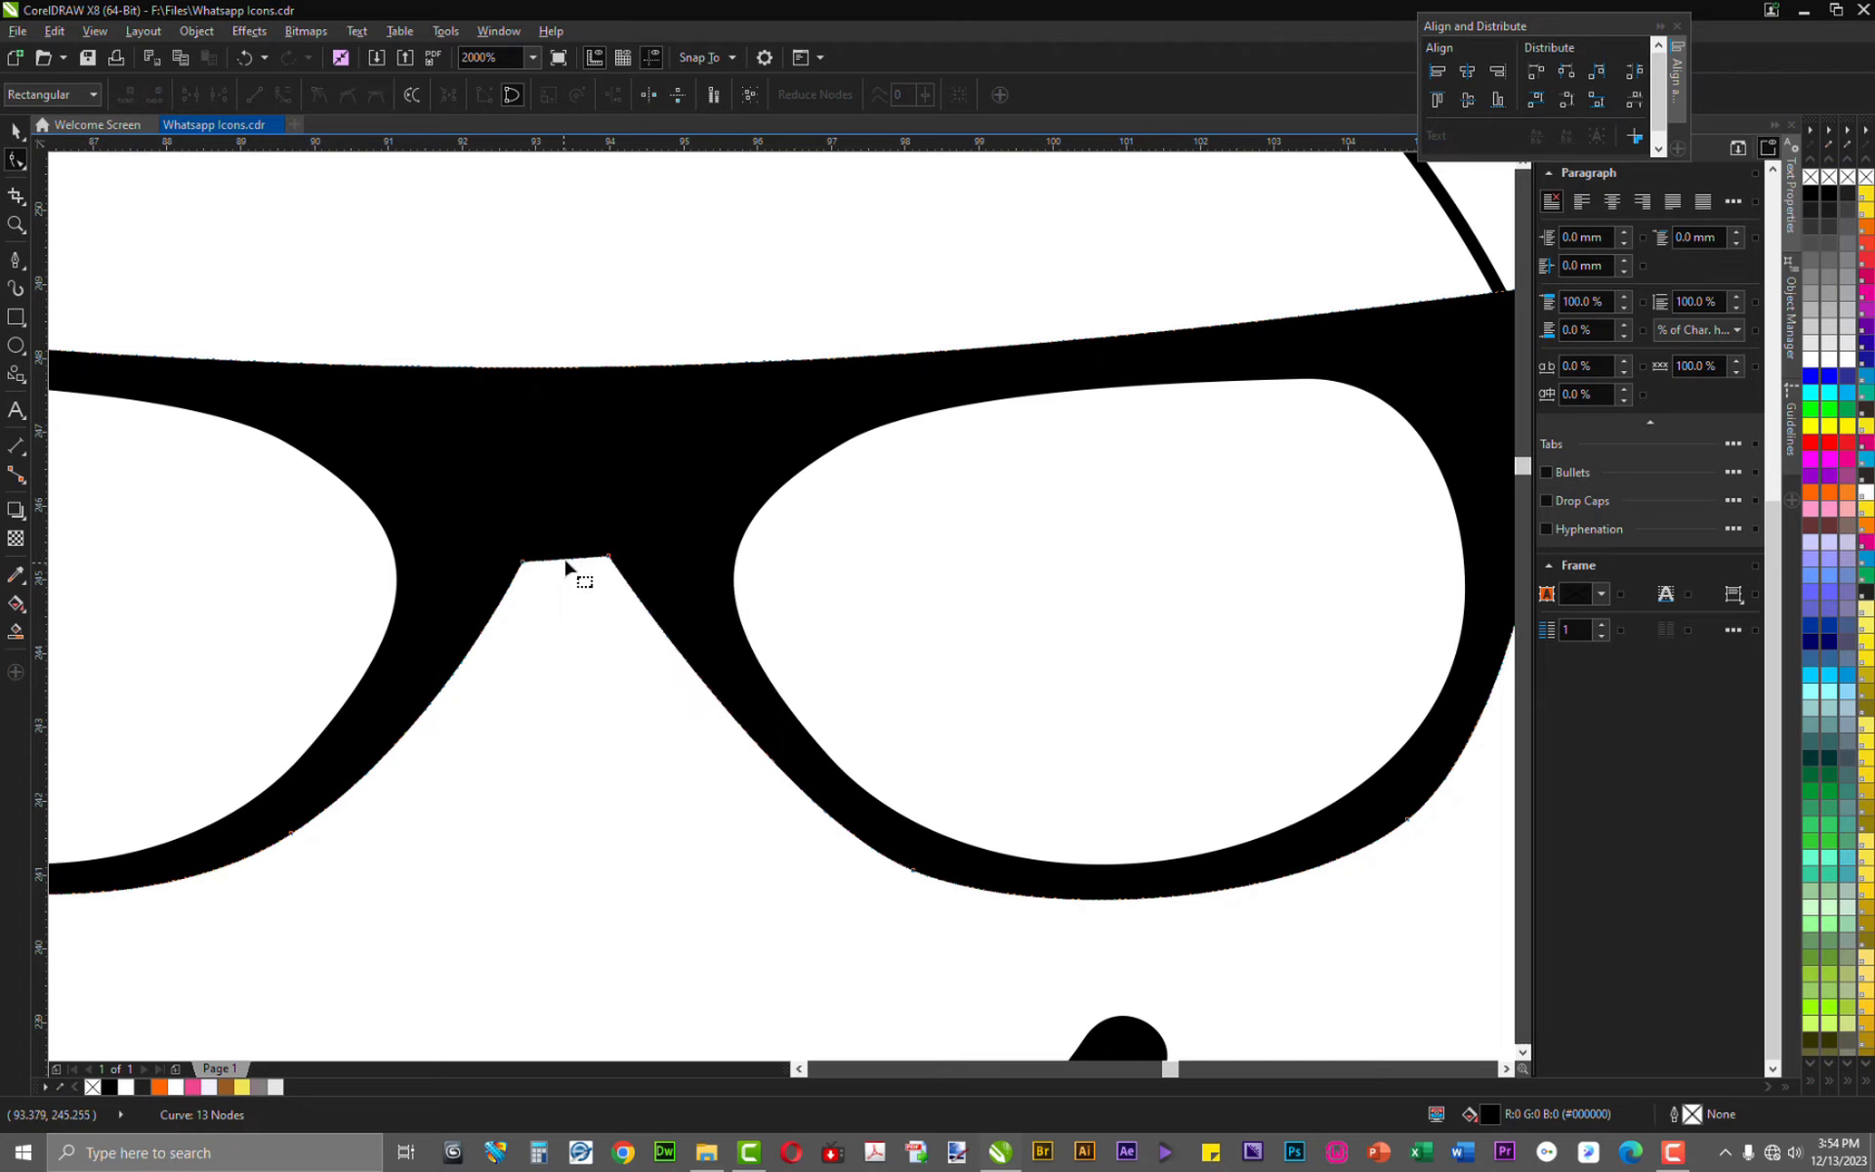
drag(567, 564, 564, 538)
key(ctrl+z)
scroll(561, 560, up, 2)
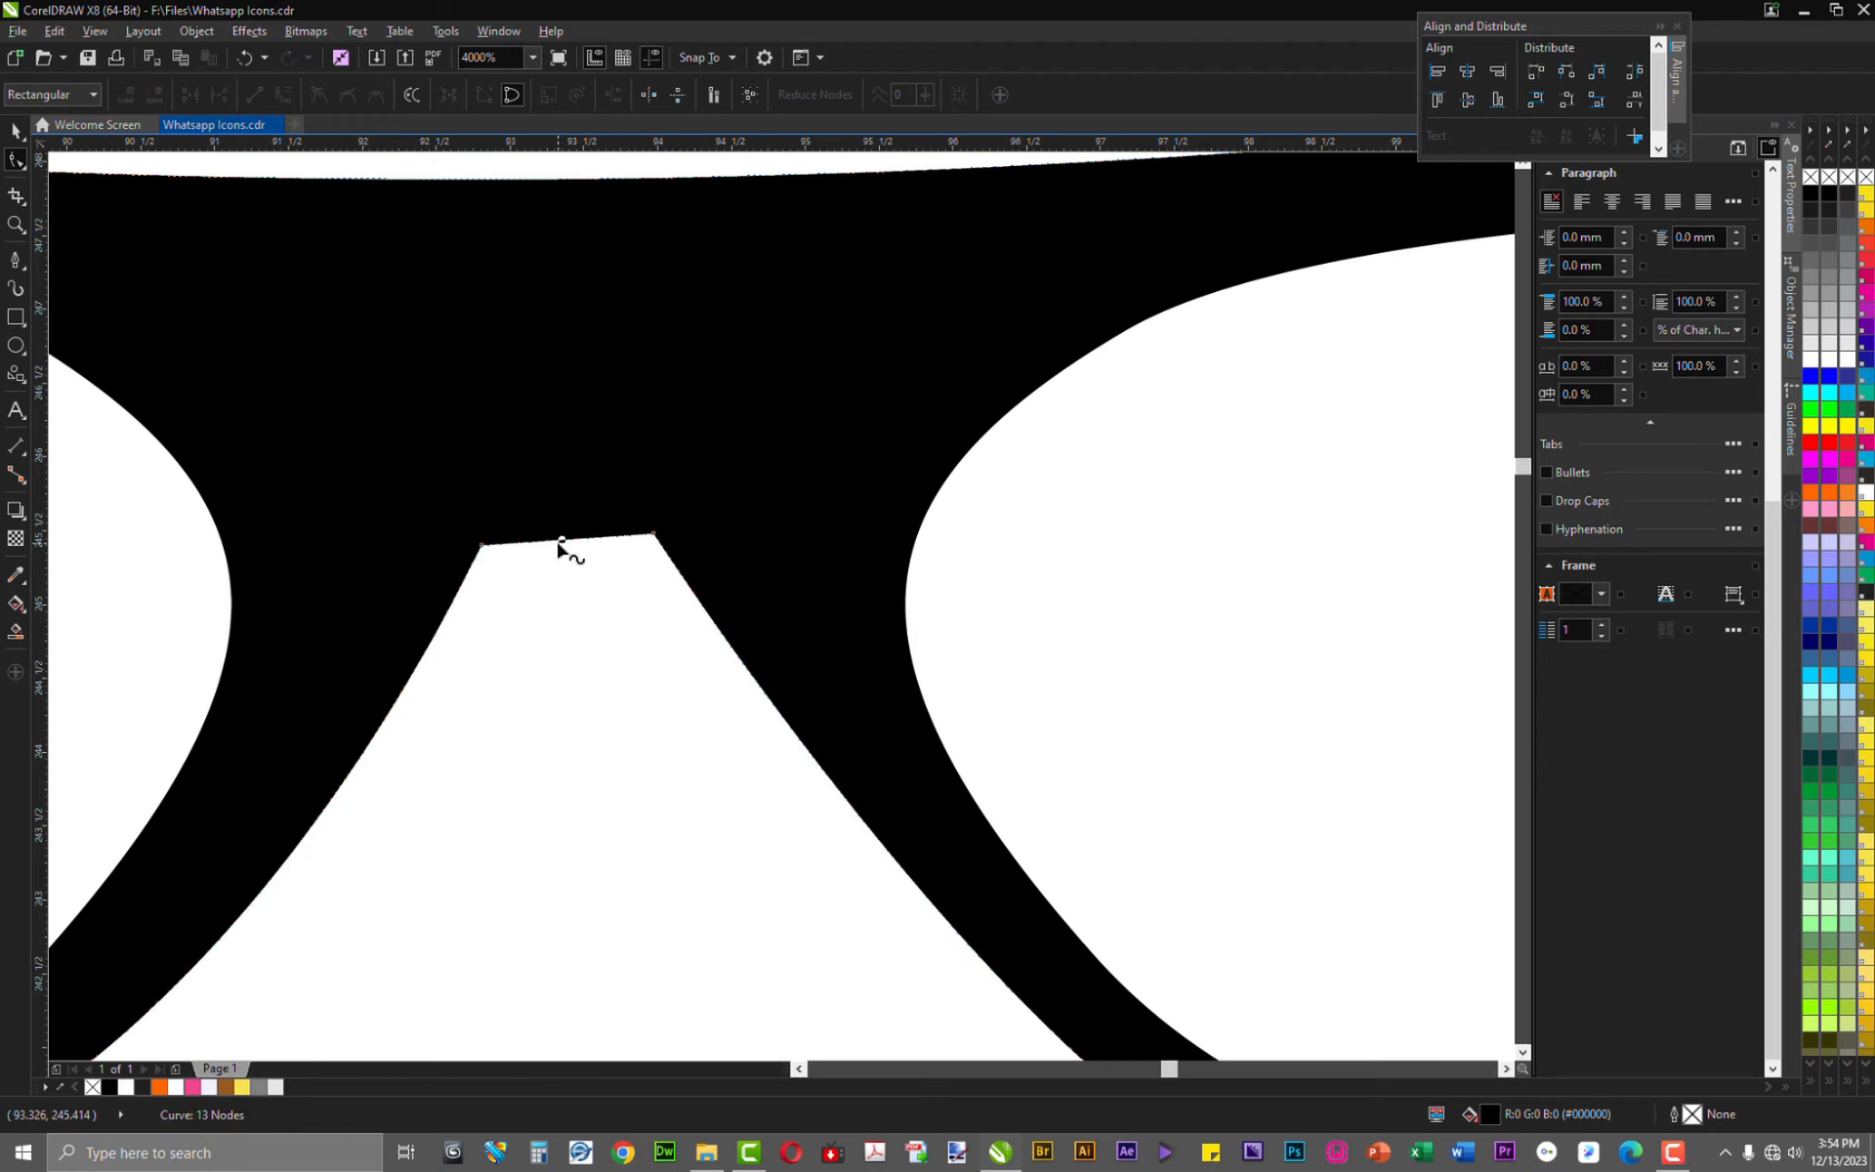
click(561, 565)
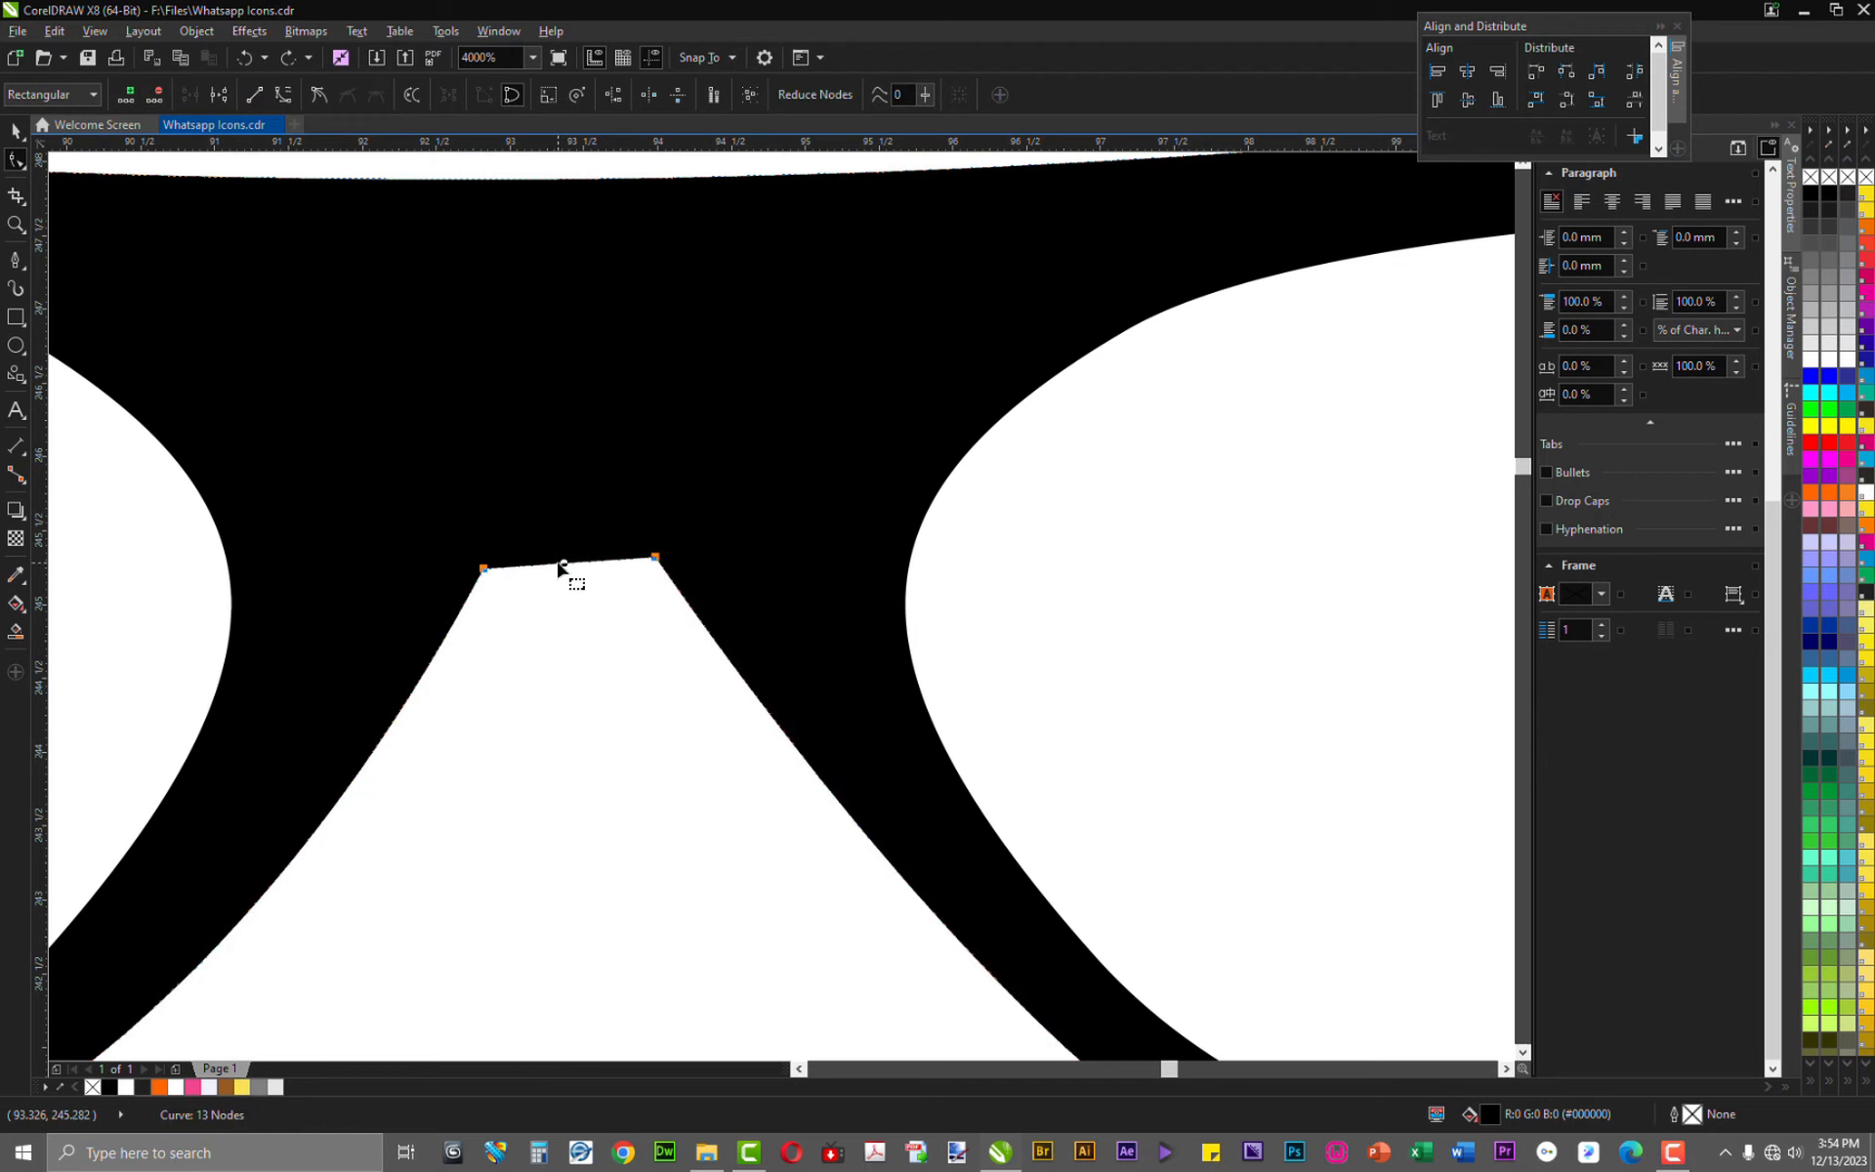
click(654, 560)
click(653, 560)
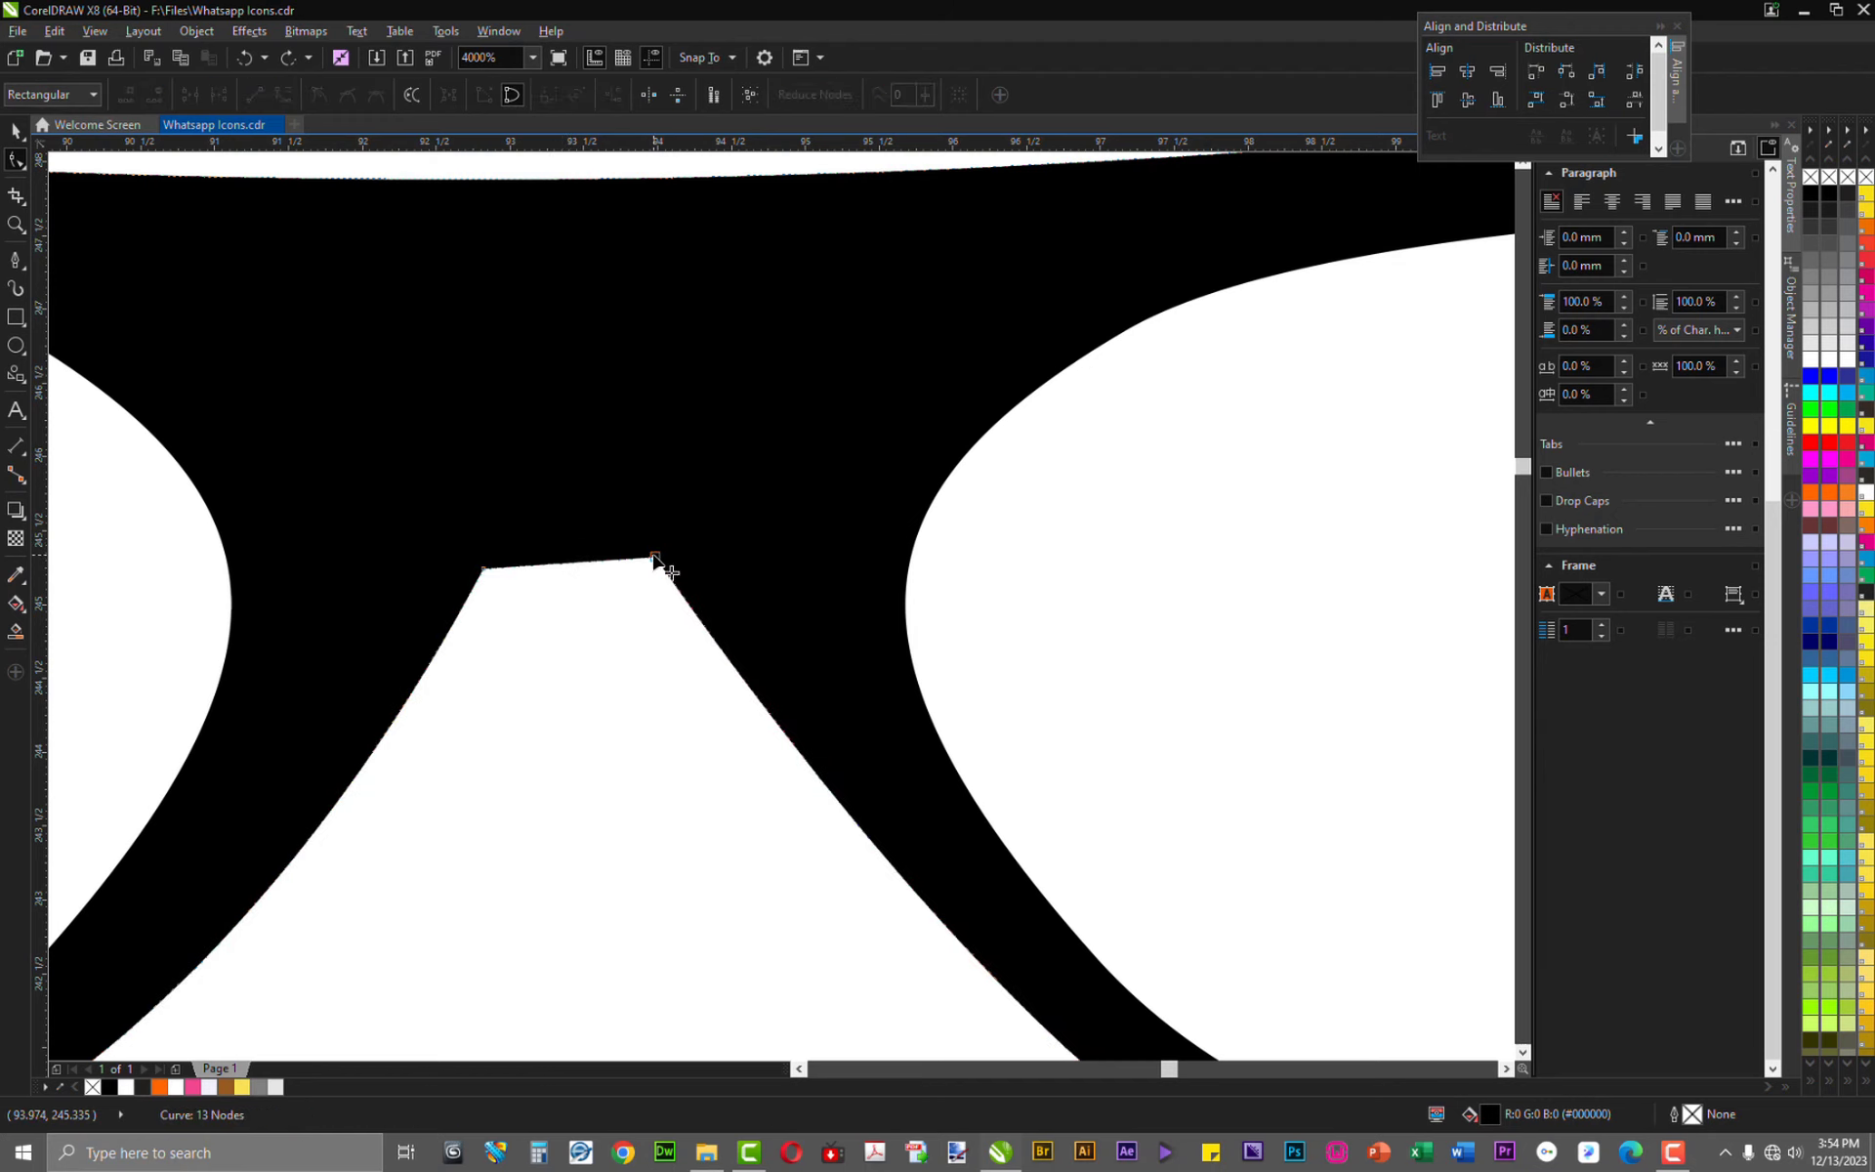
Convert the short segment under the nose bridge to a curve and shape it into a smooth rounded arch
right_click(562, 567)
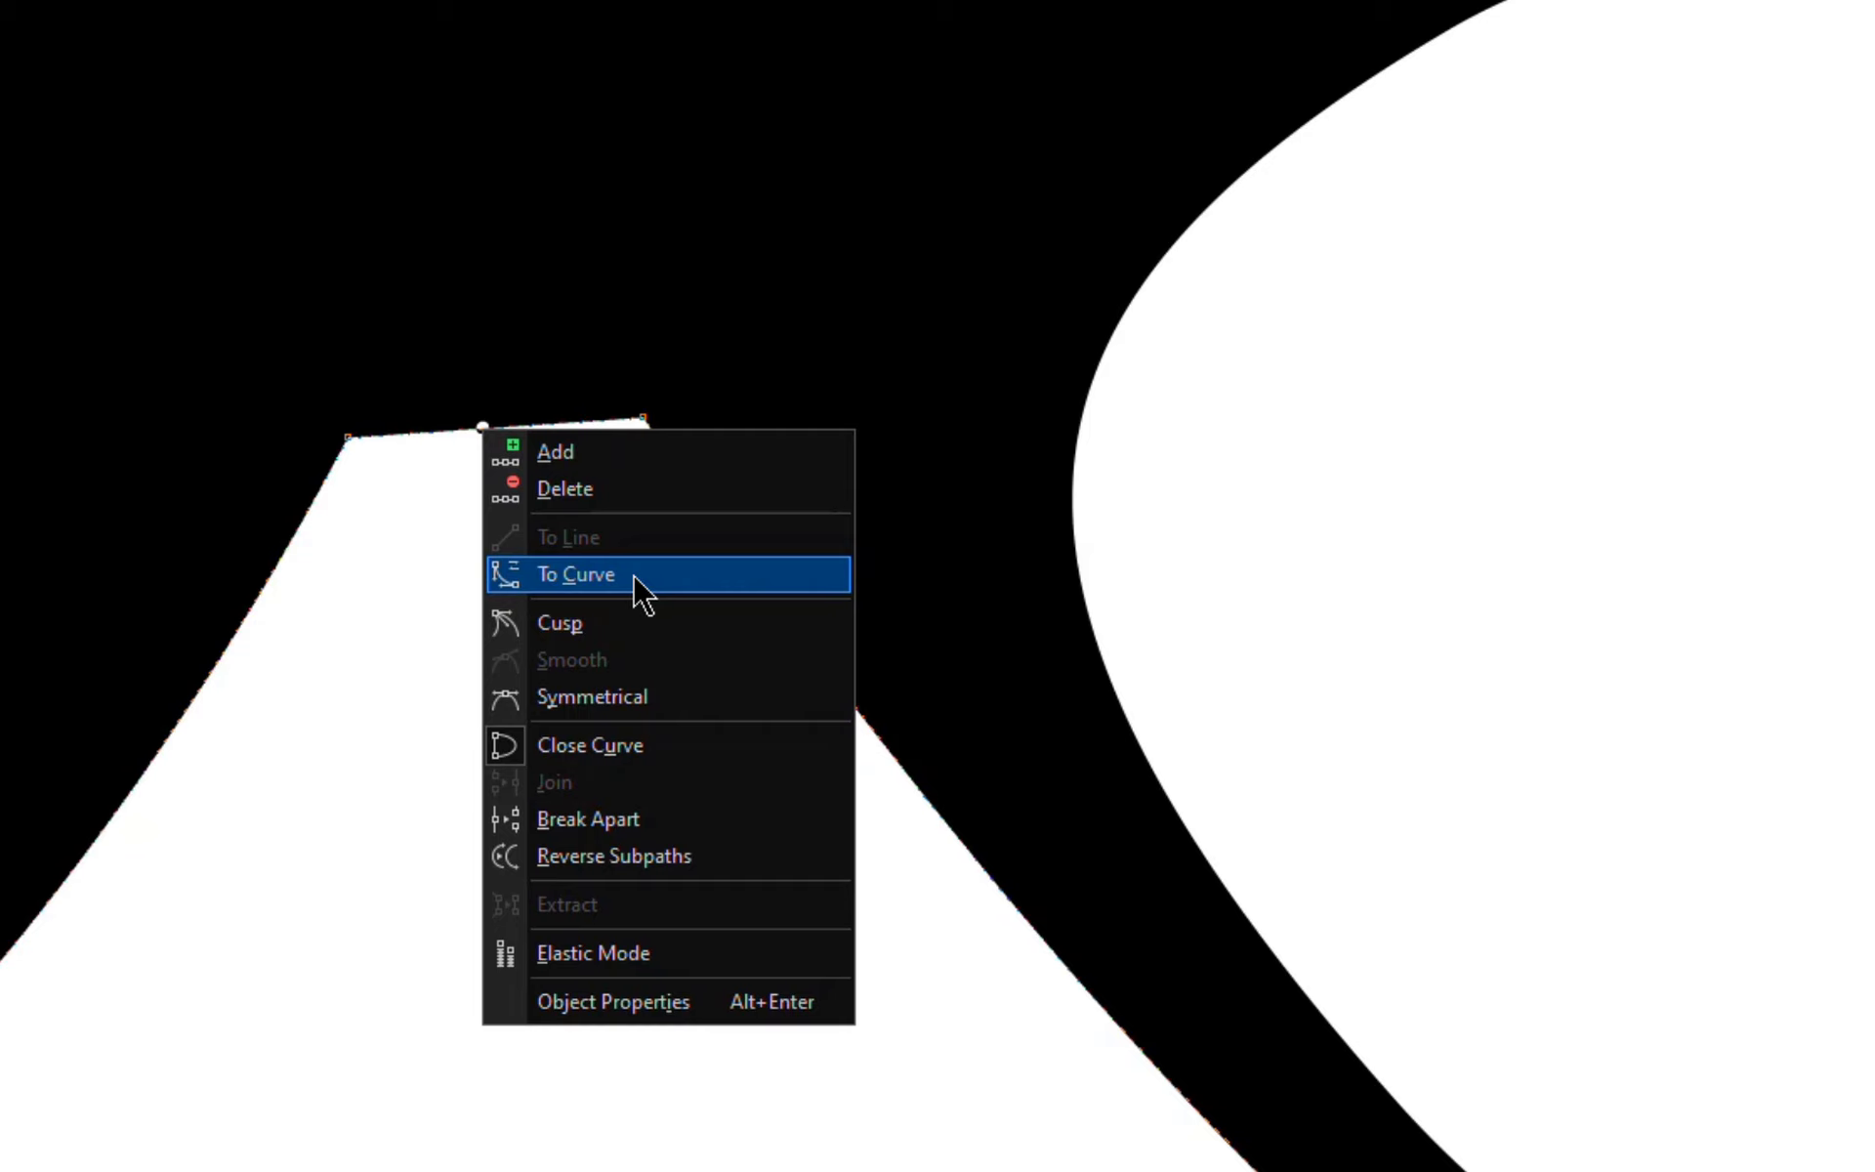
click(579, 576)
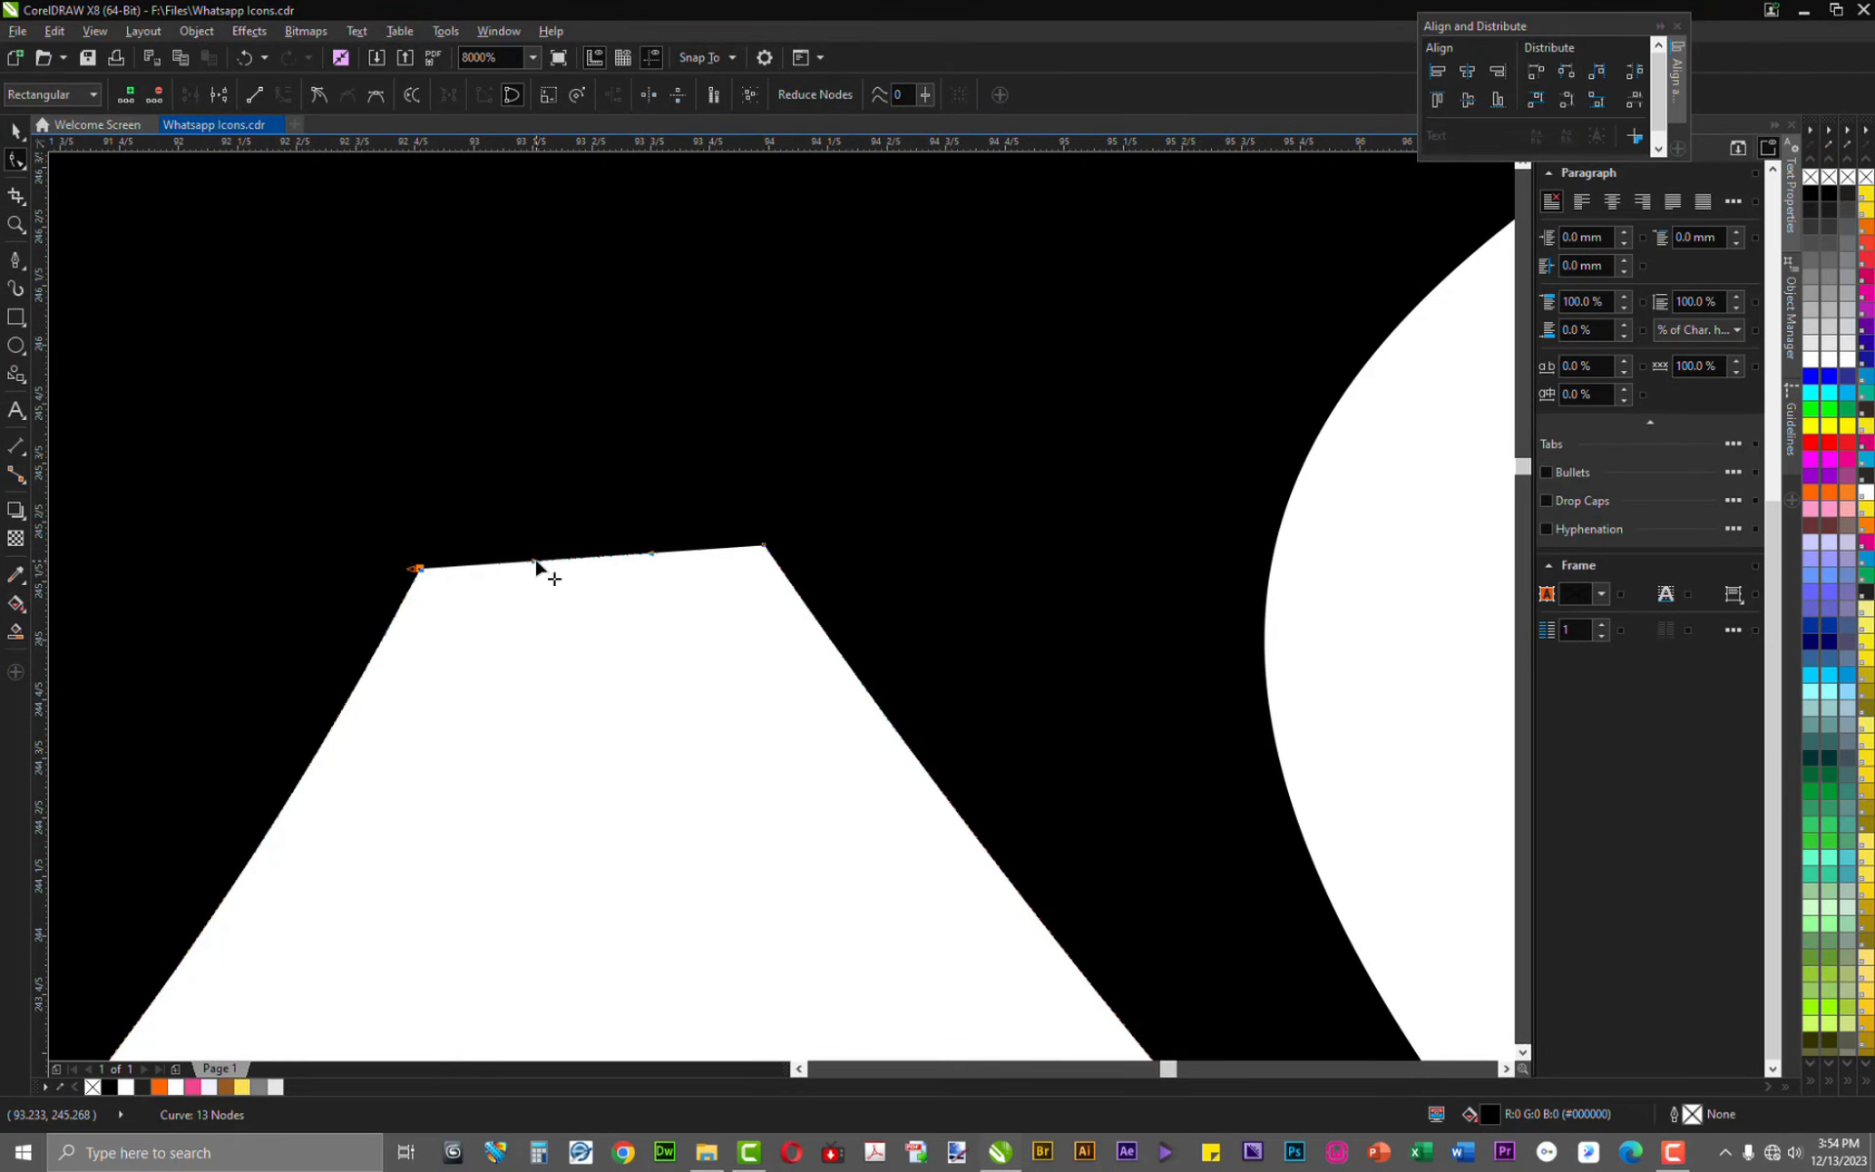
drag(536, 566, 571, 410)
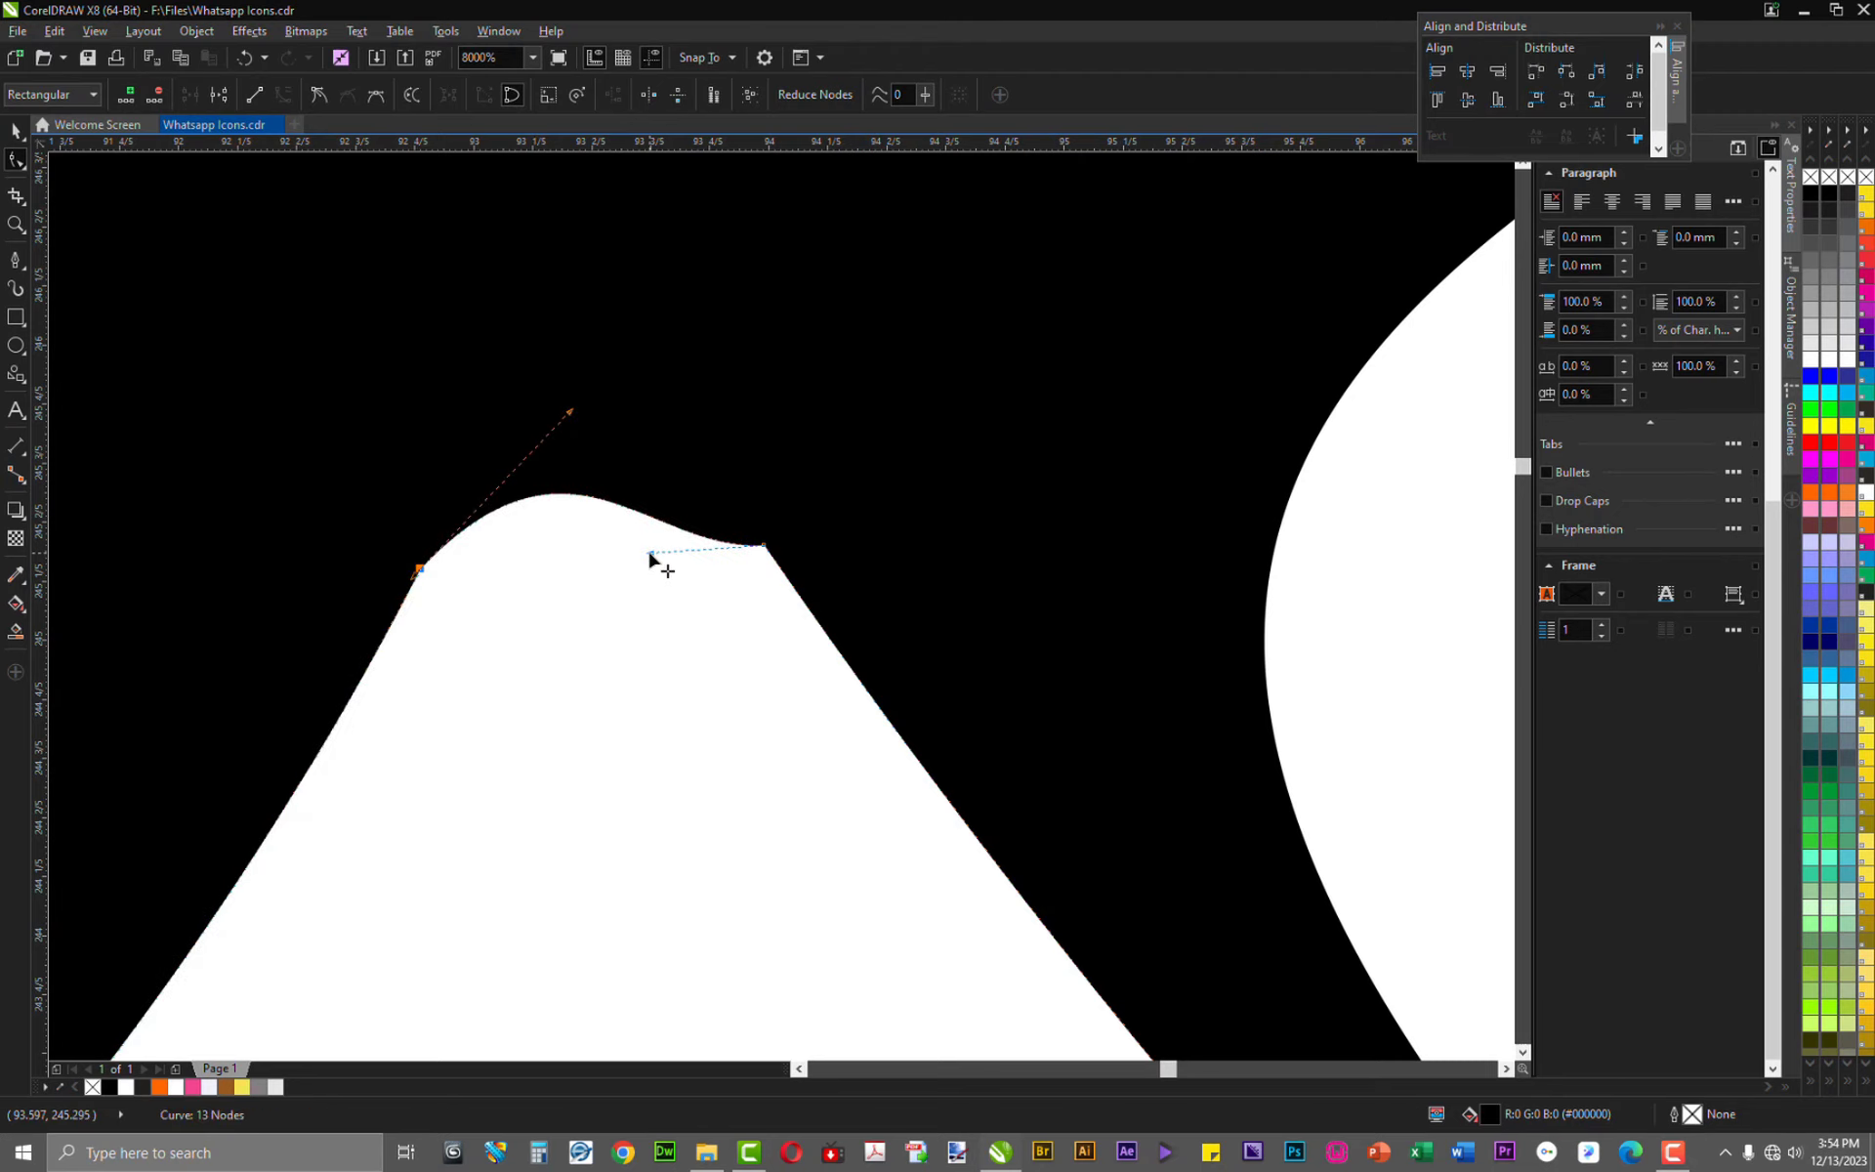
drag(649, 554, 530, 381)
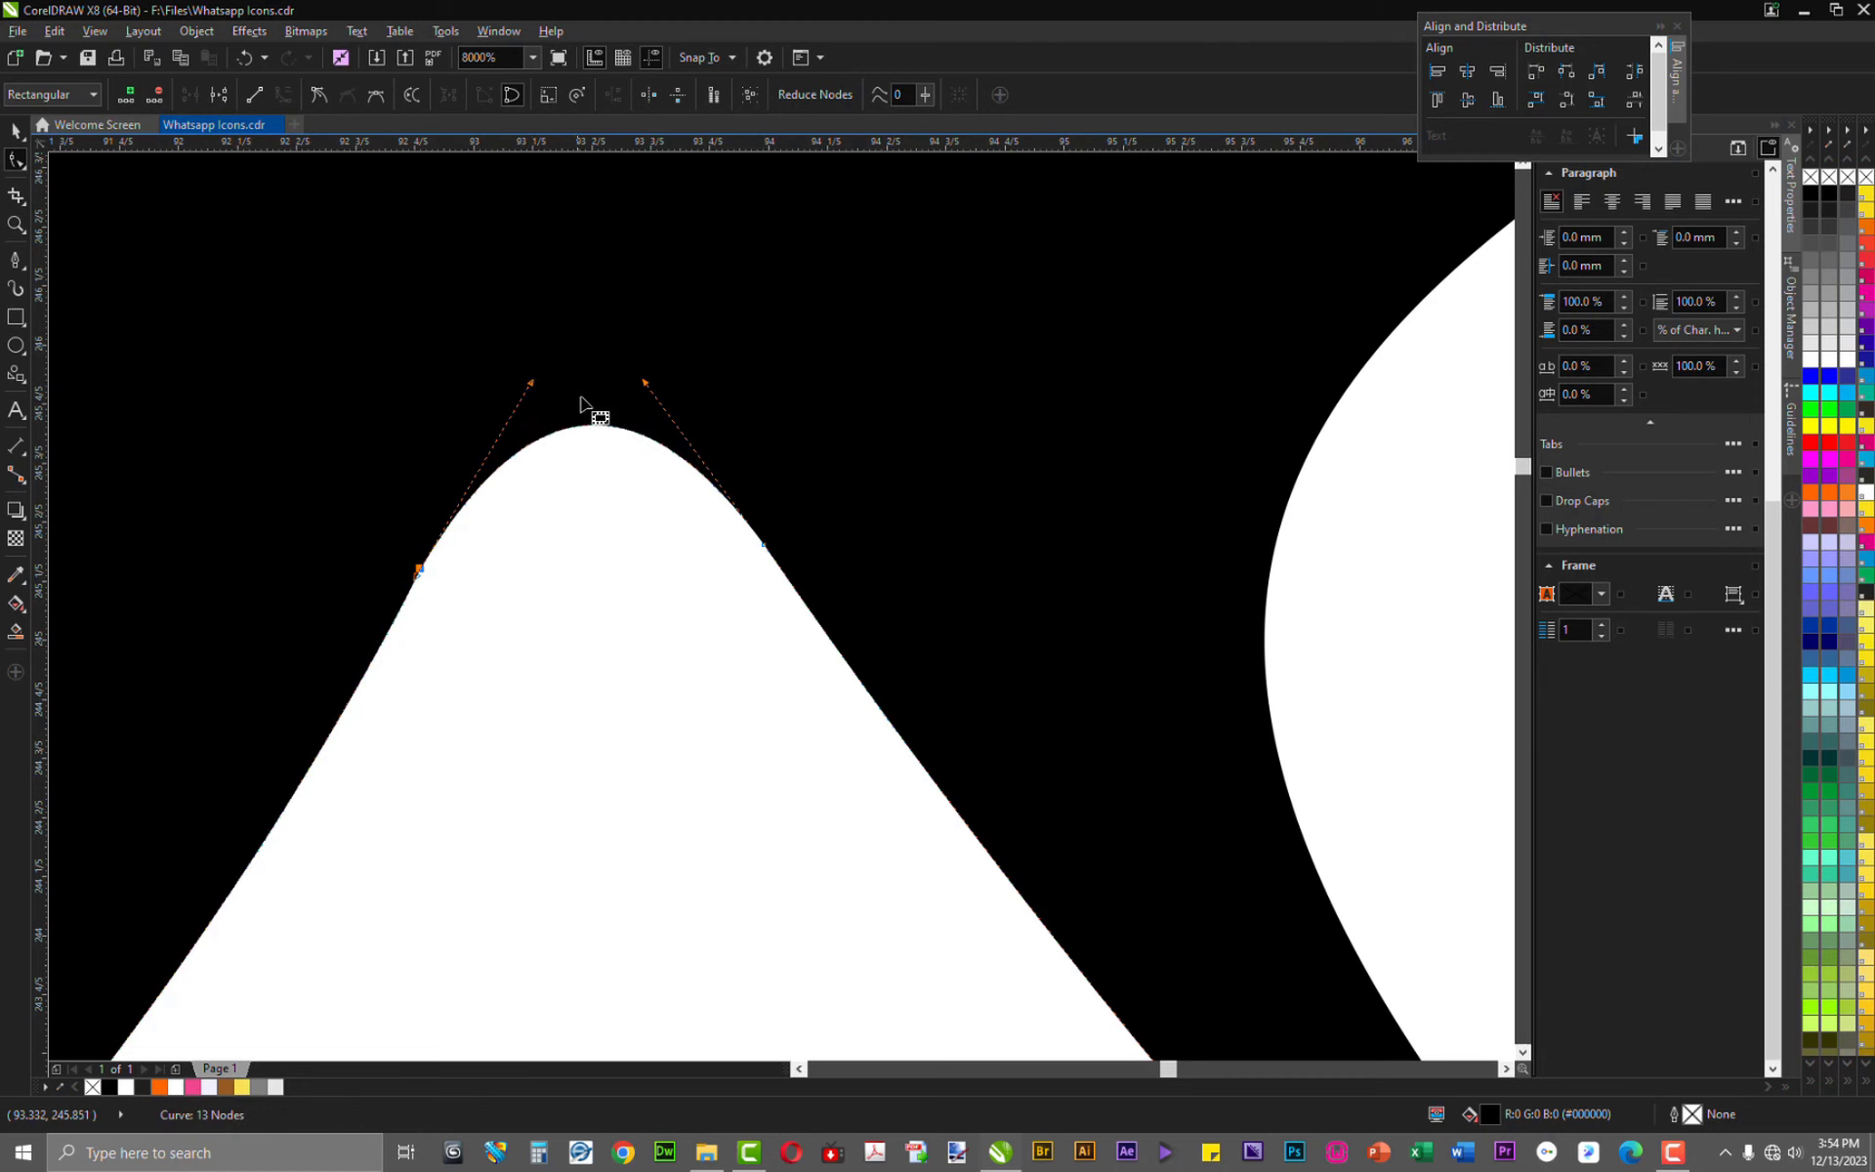
scroll(566, 443, down, 2)
click(551, 562)
key(space)
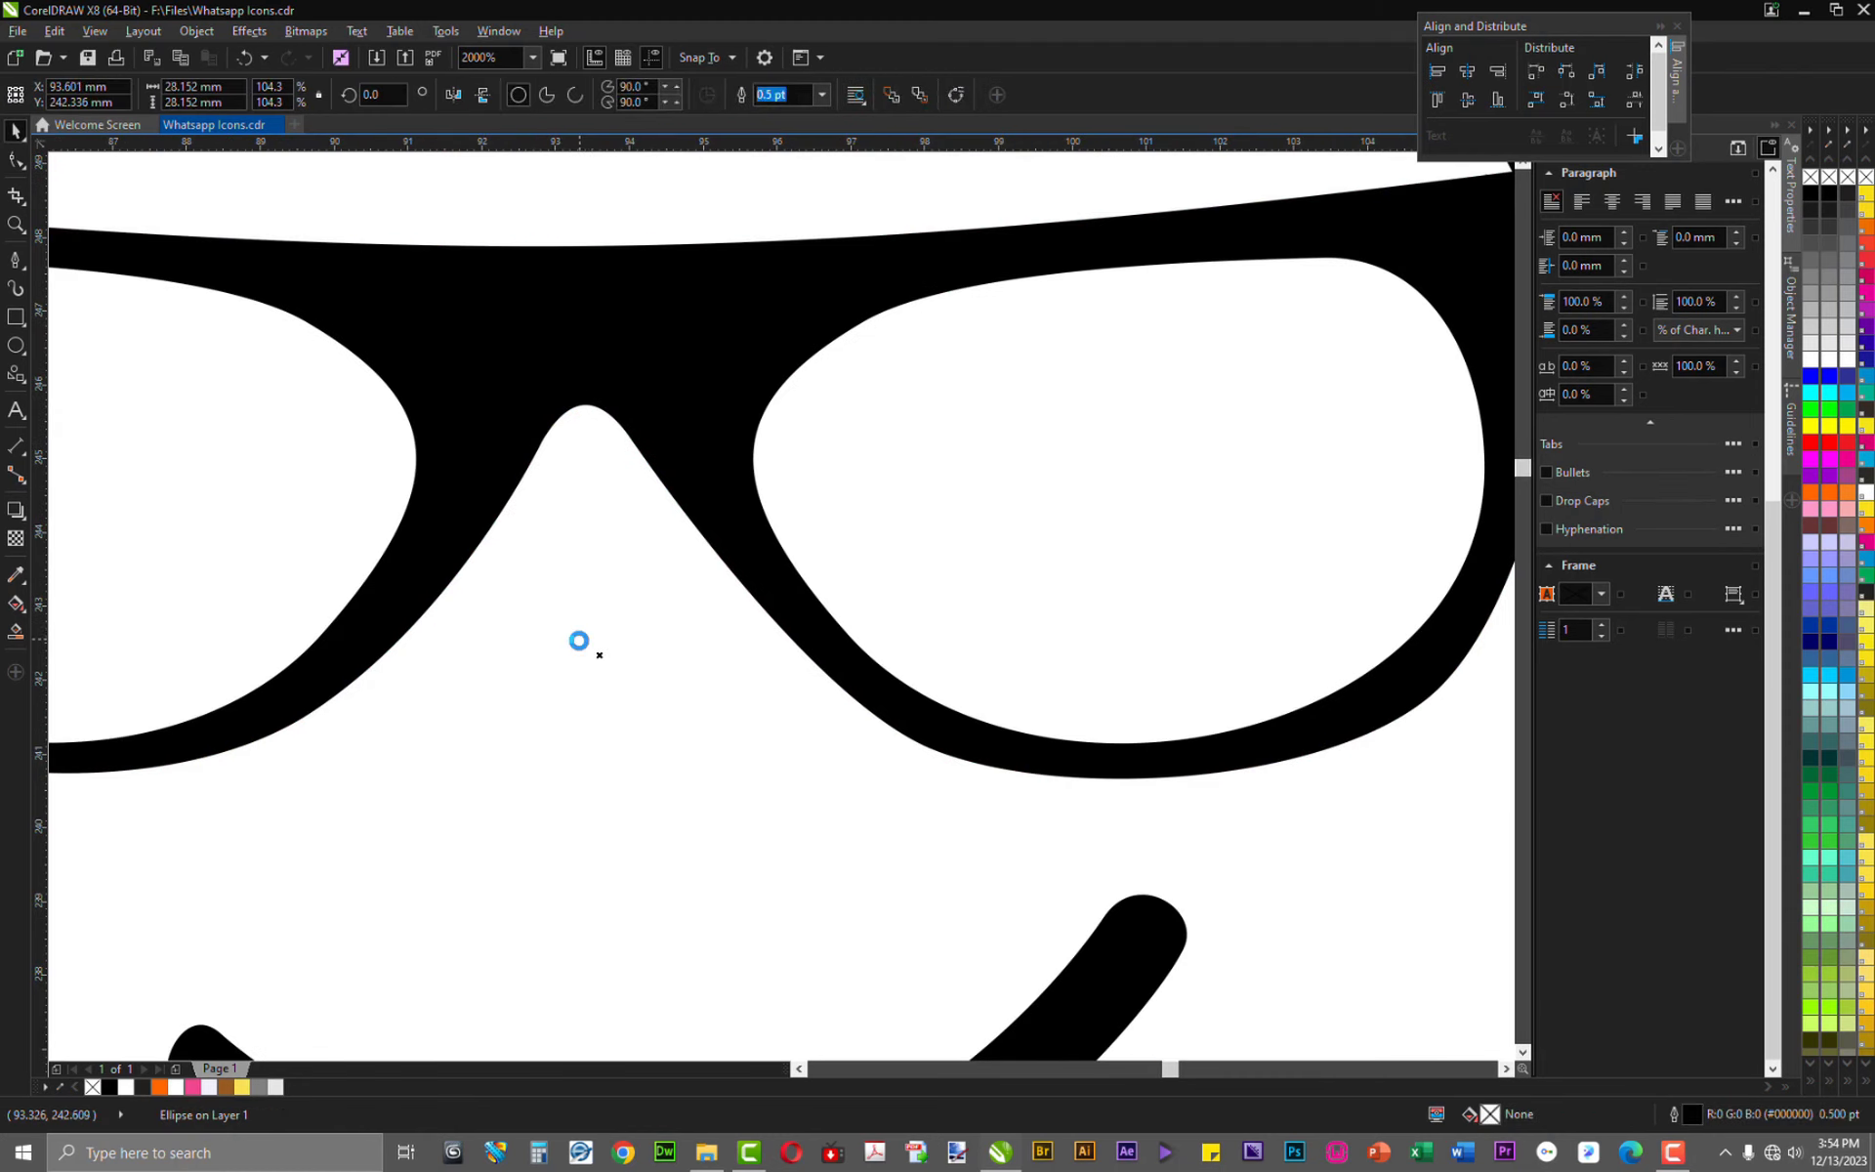
Draw a closed Pen tool shape about 14.3 × 7.5 mm over the left lens's lower part, with a curved upper edge
scroll(578, 641, down, 2)
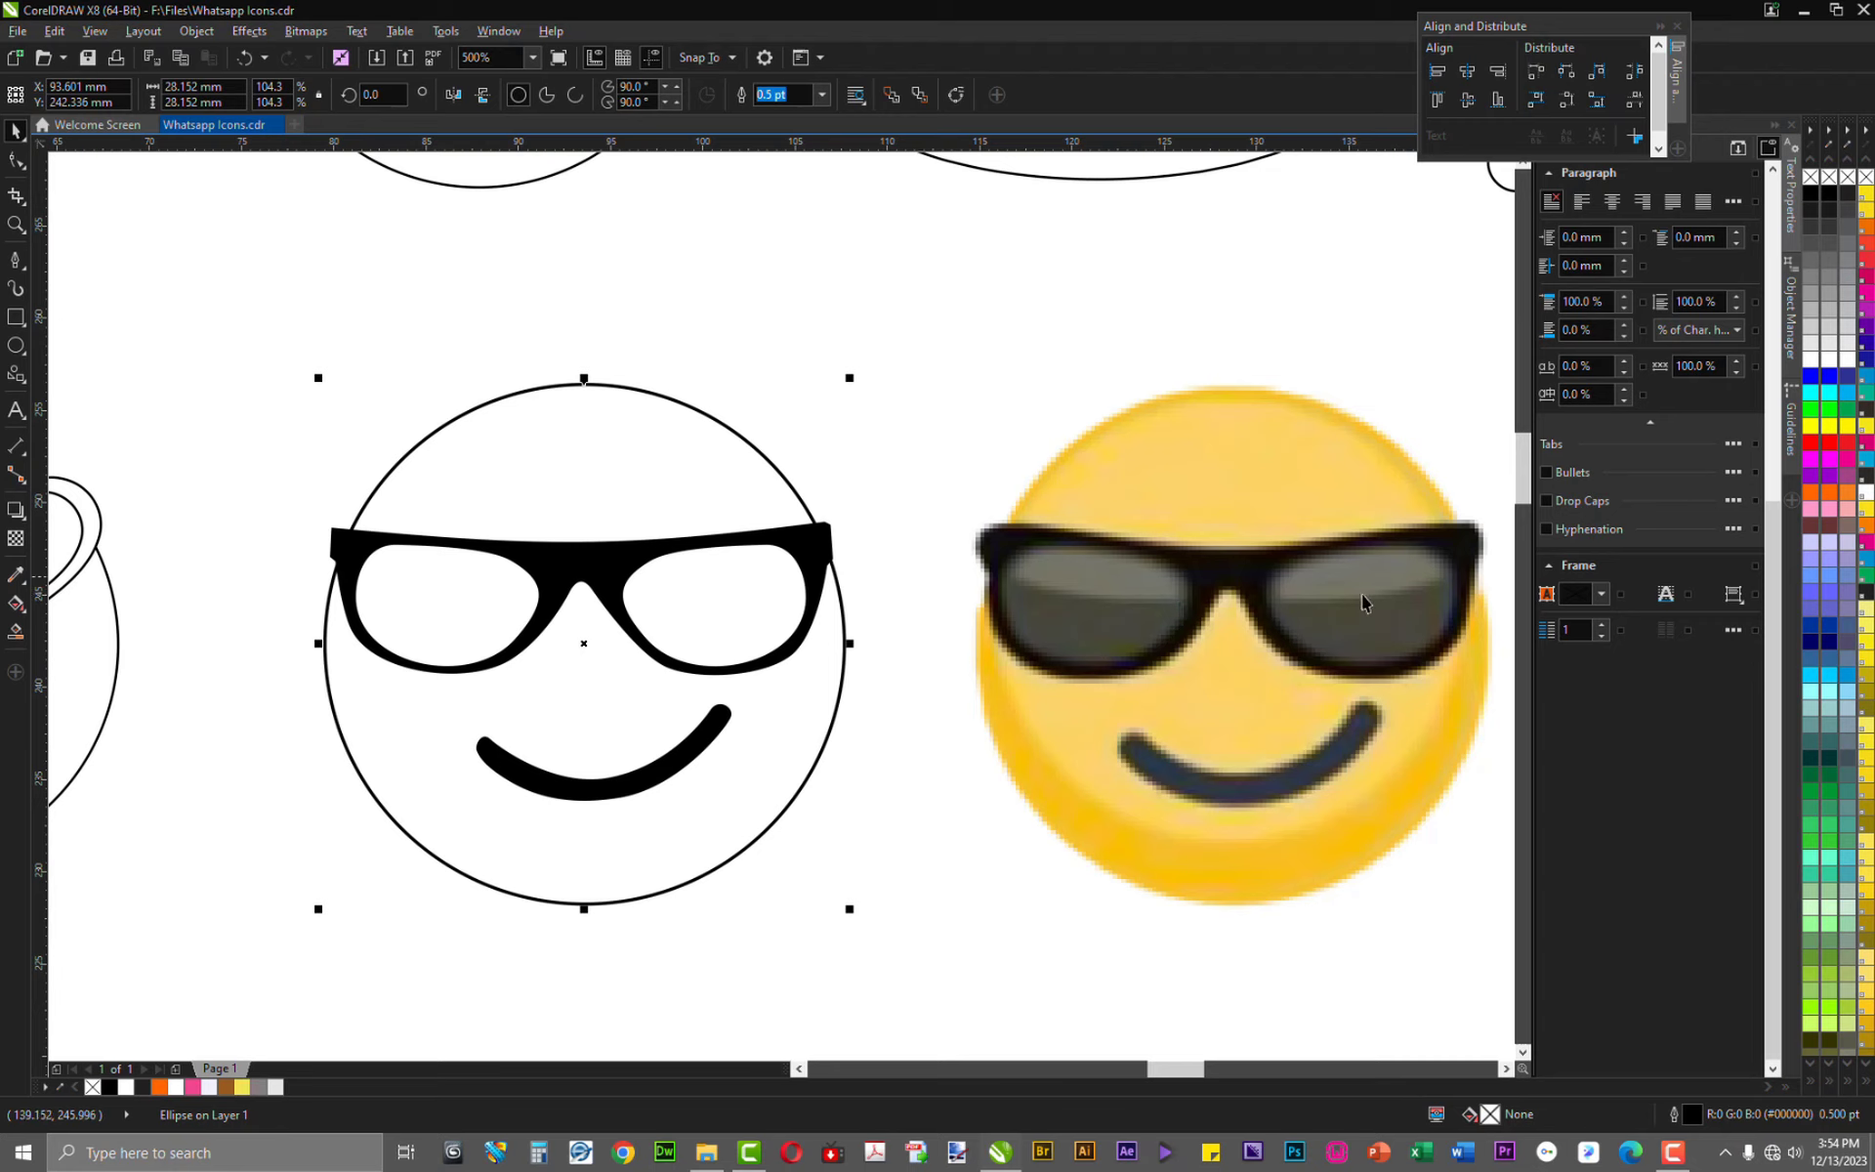
click(413, 600)
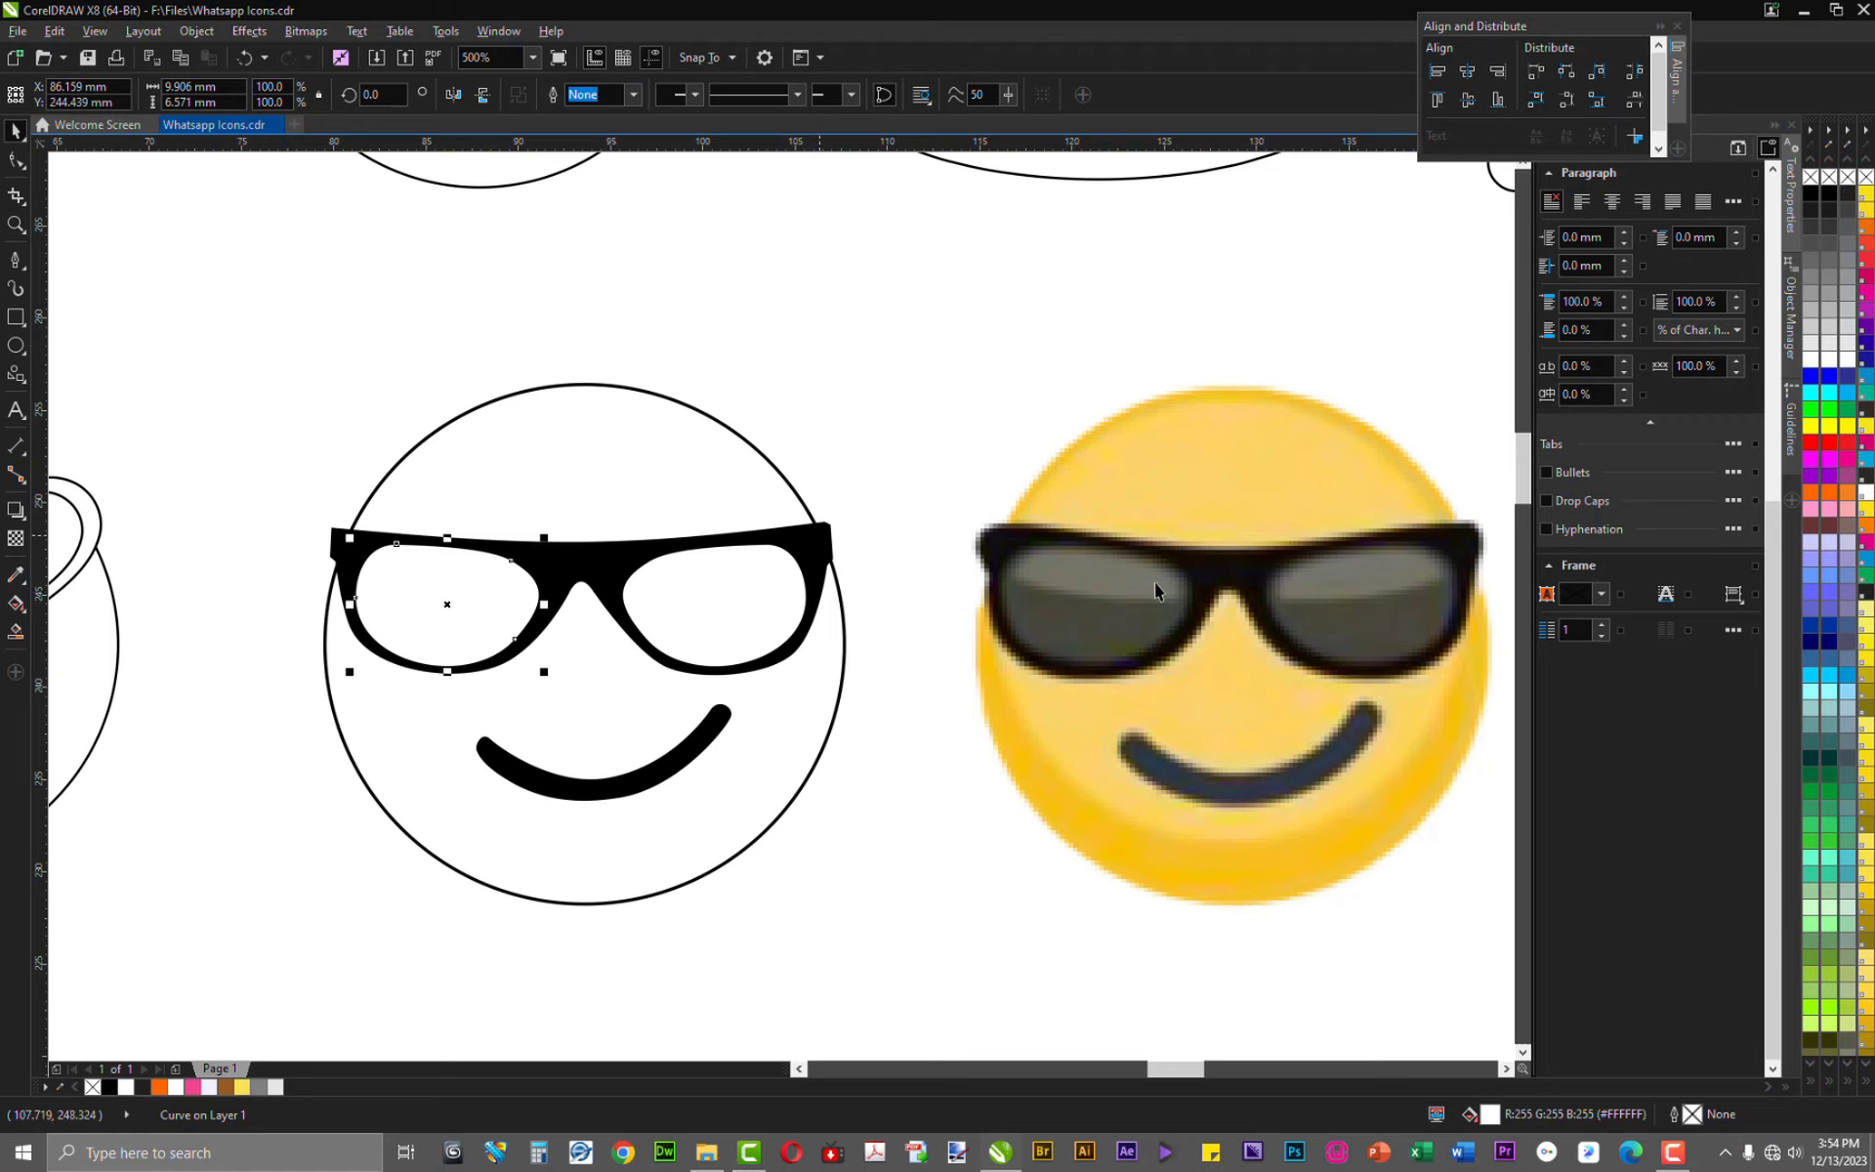
click(295, 580)
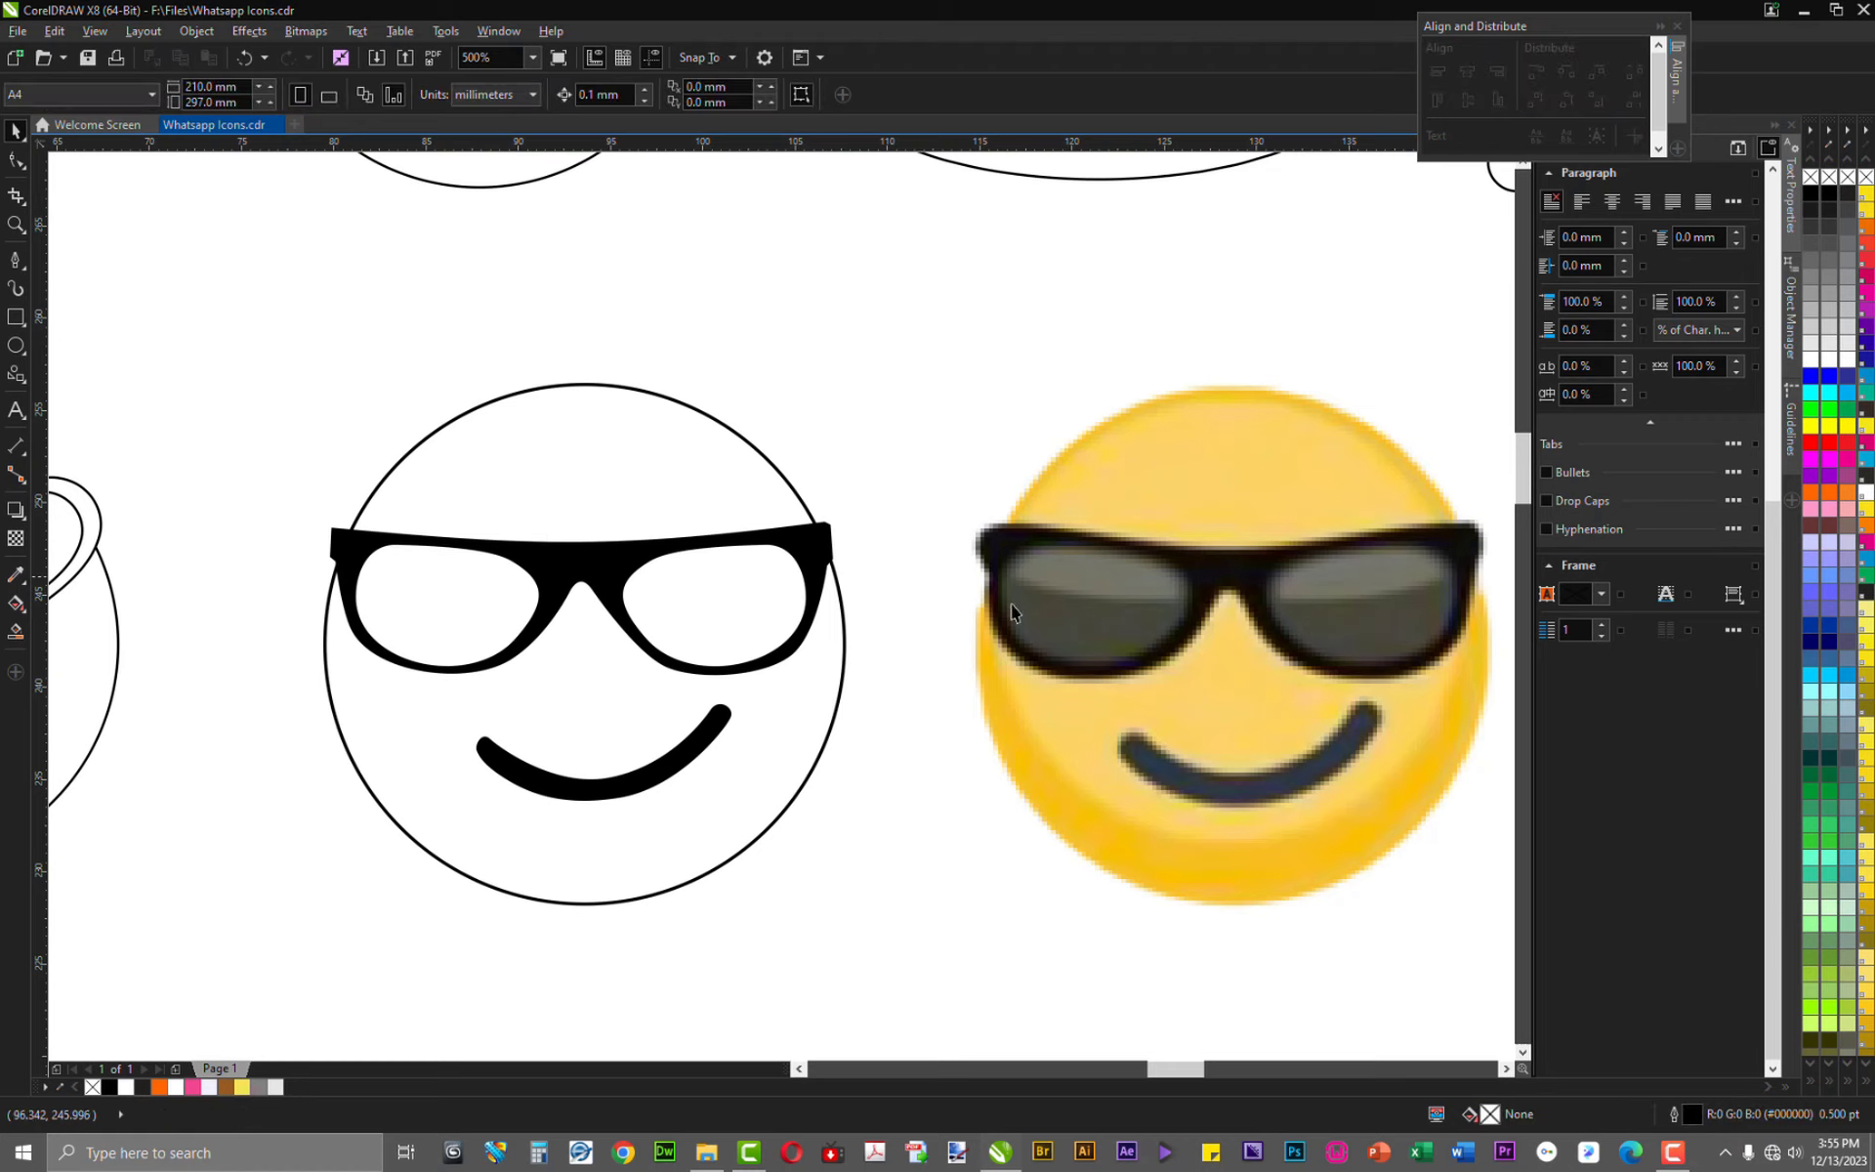
click(16, 260)
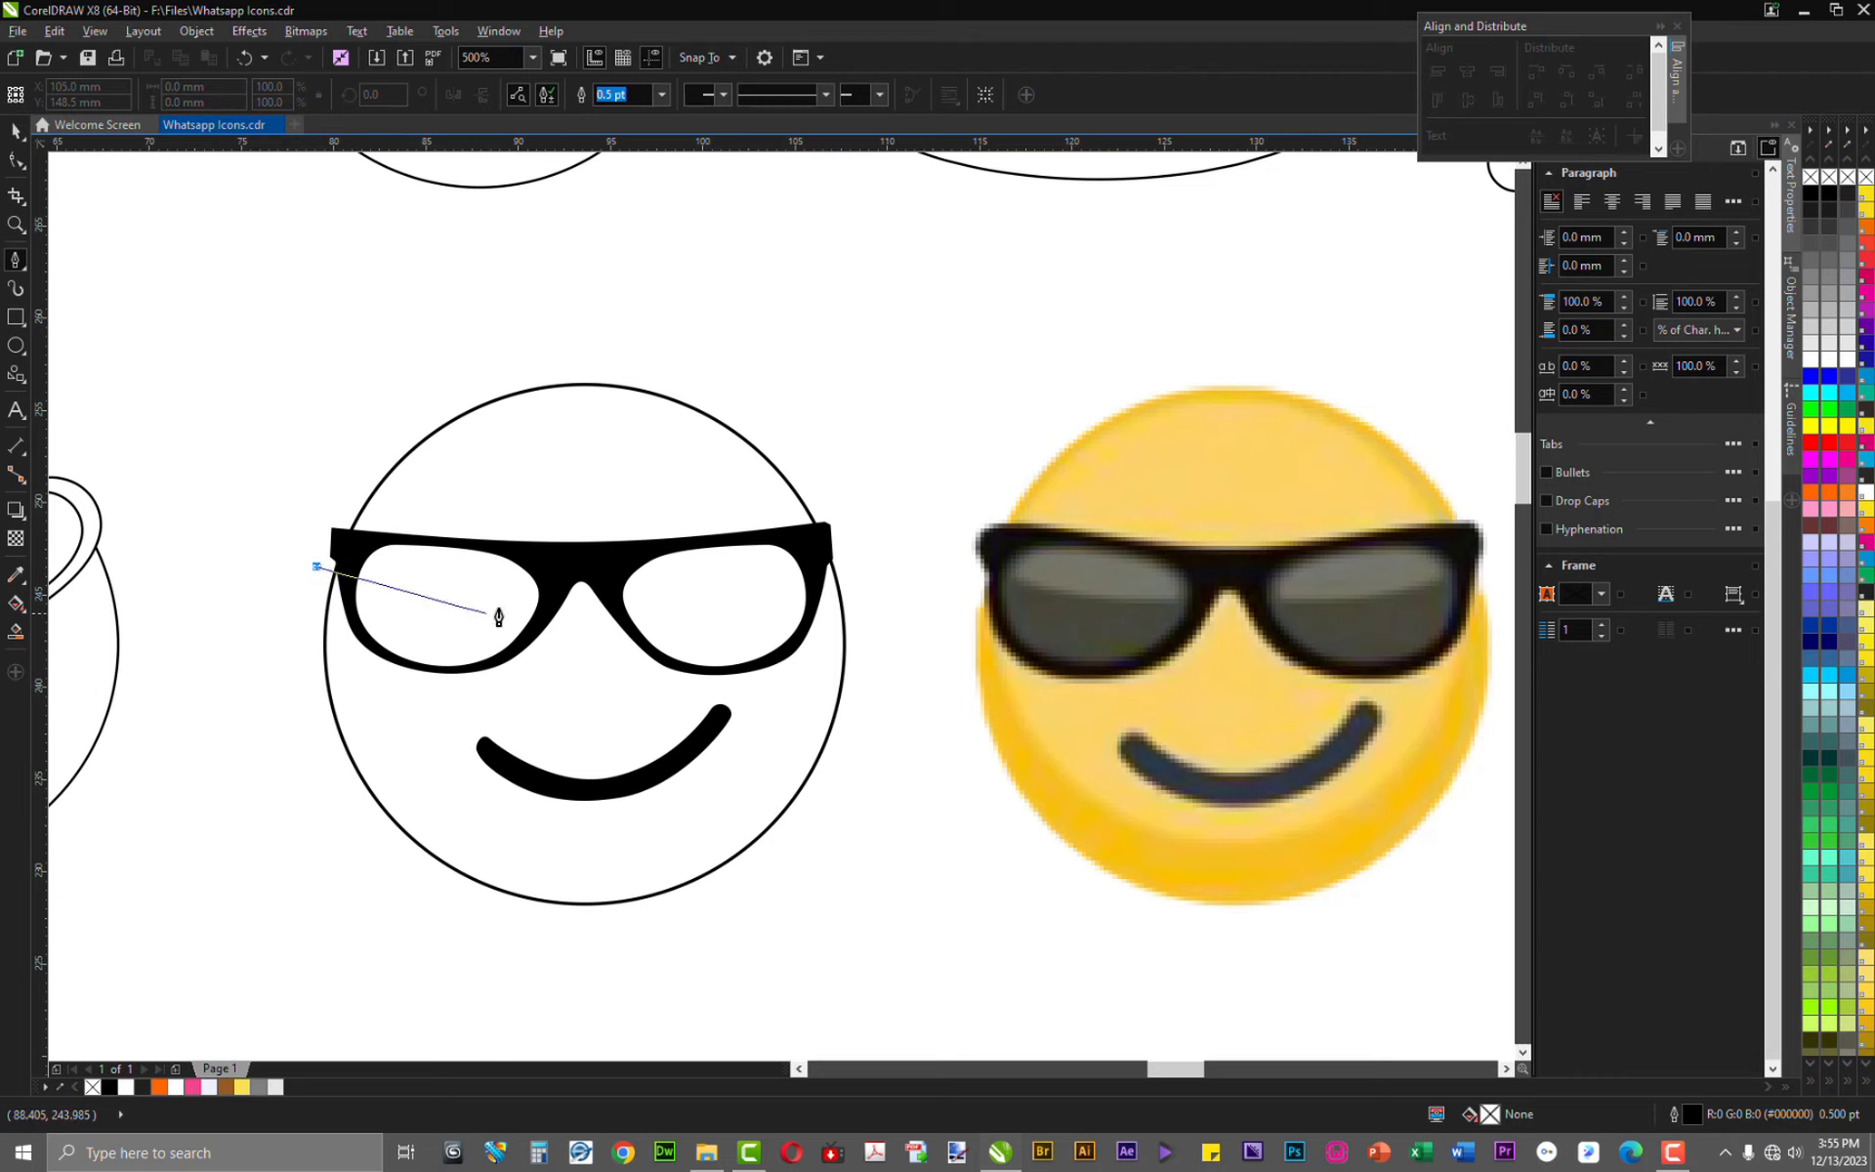
drag(458, 596, 572, 615)
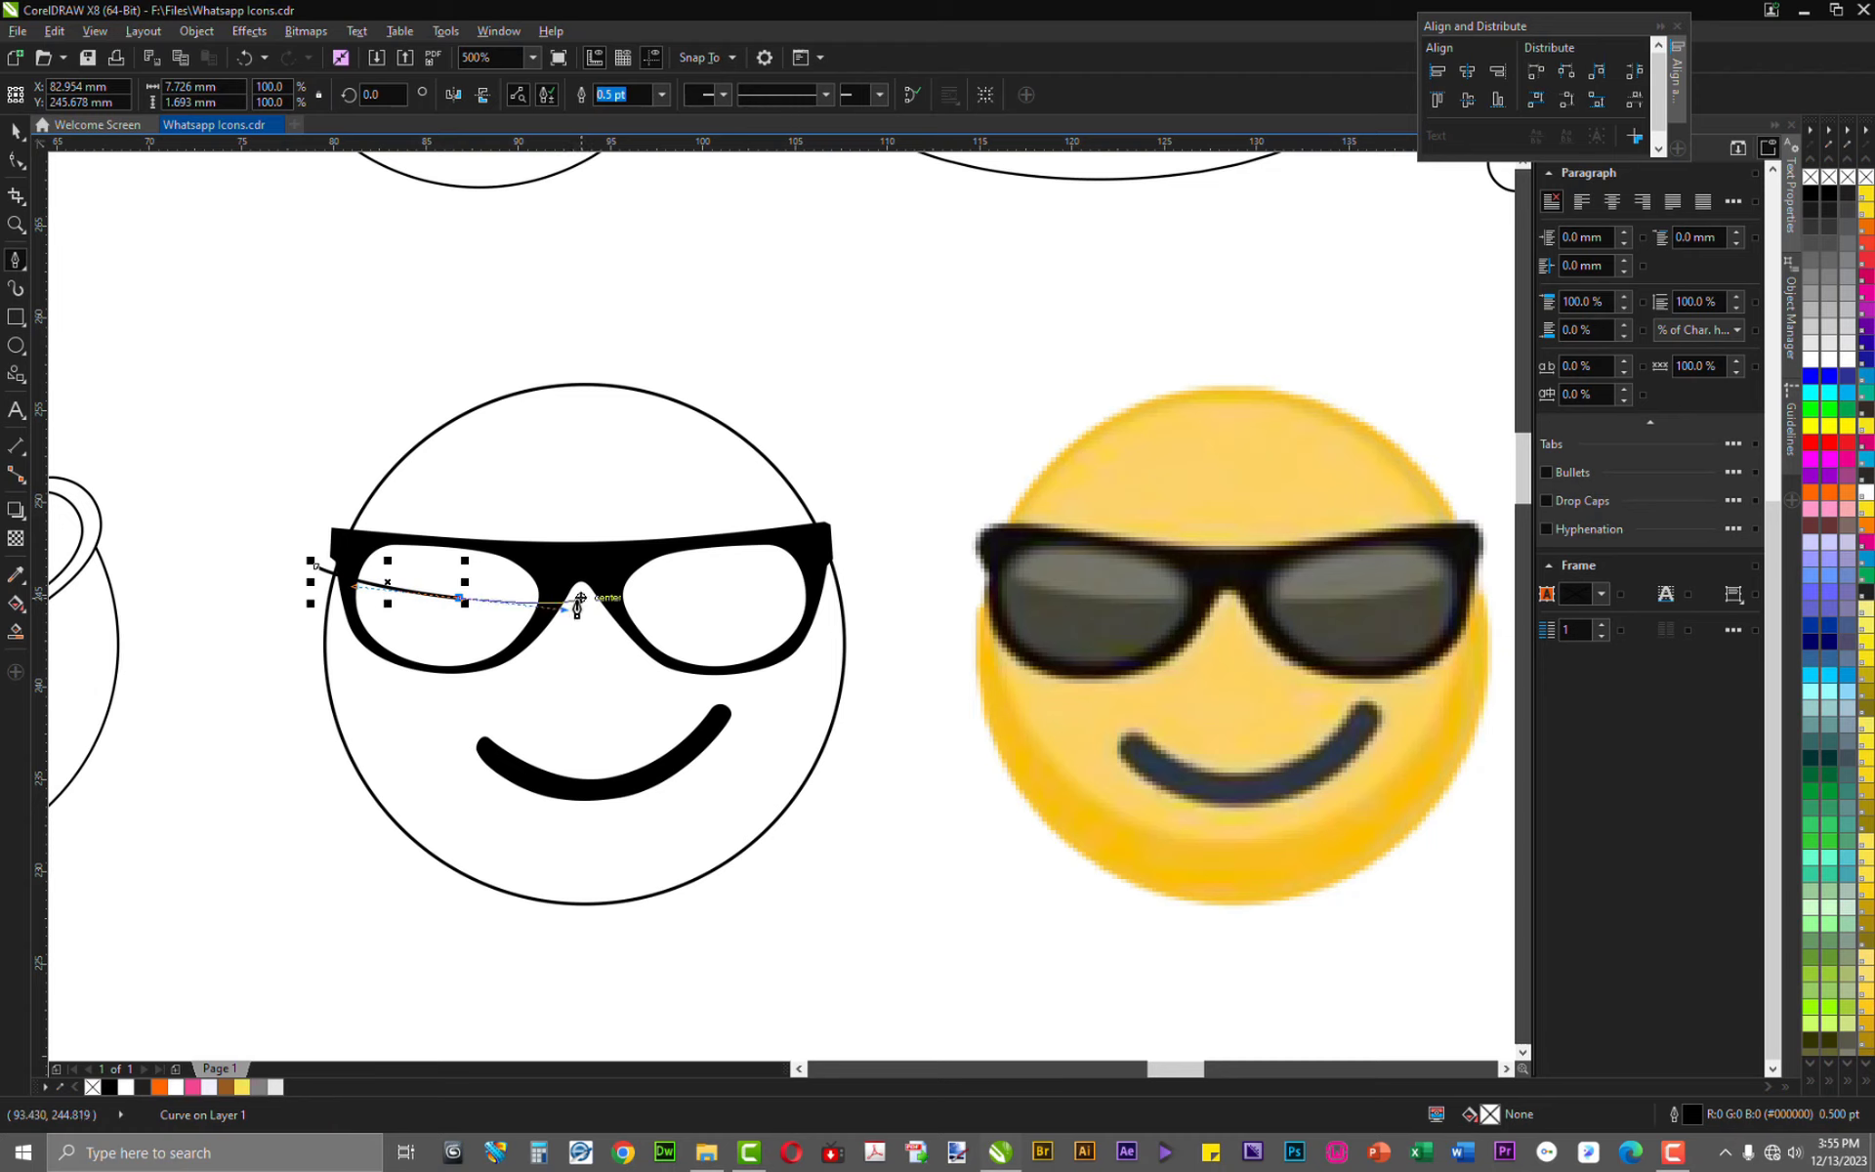
click(583, 598)
click(499, 704)
click(320, 692)
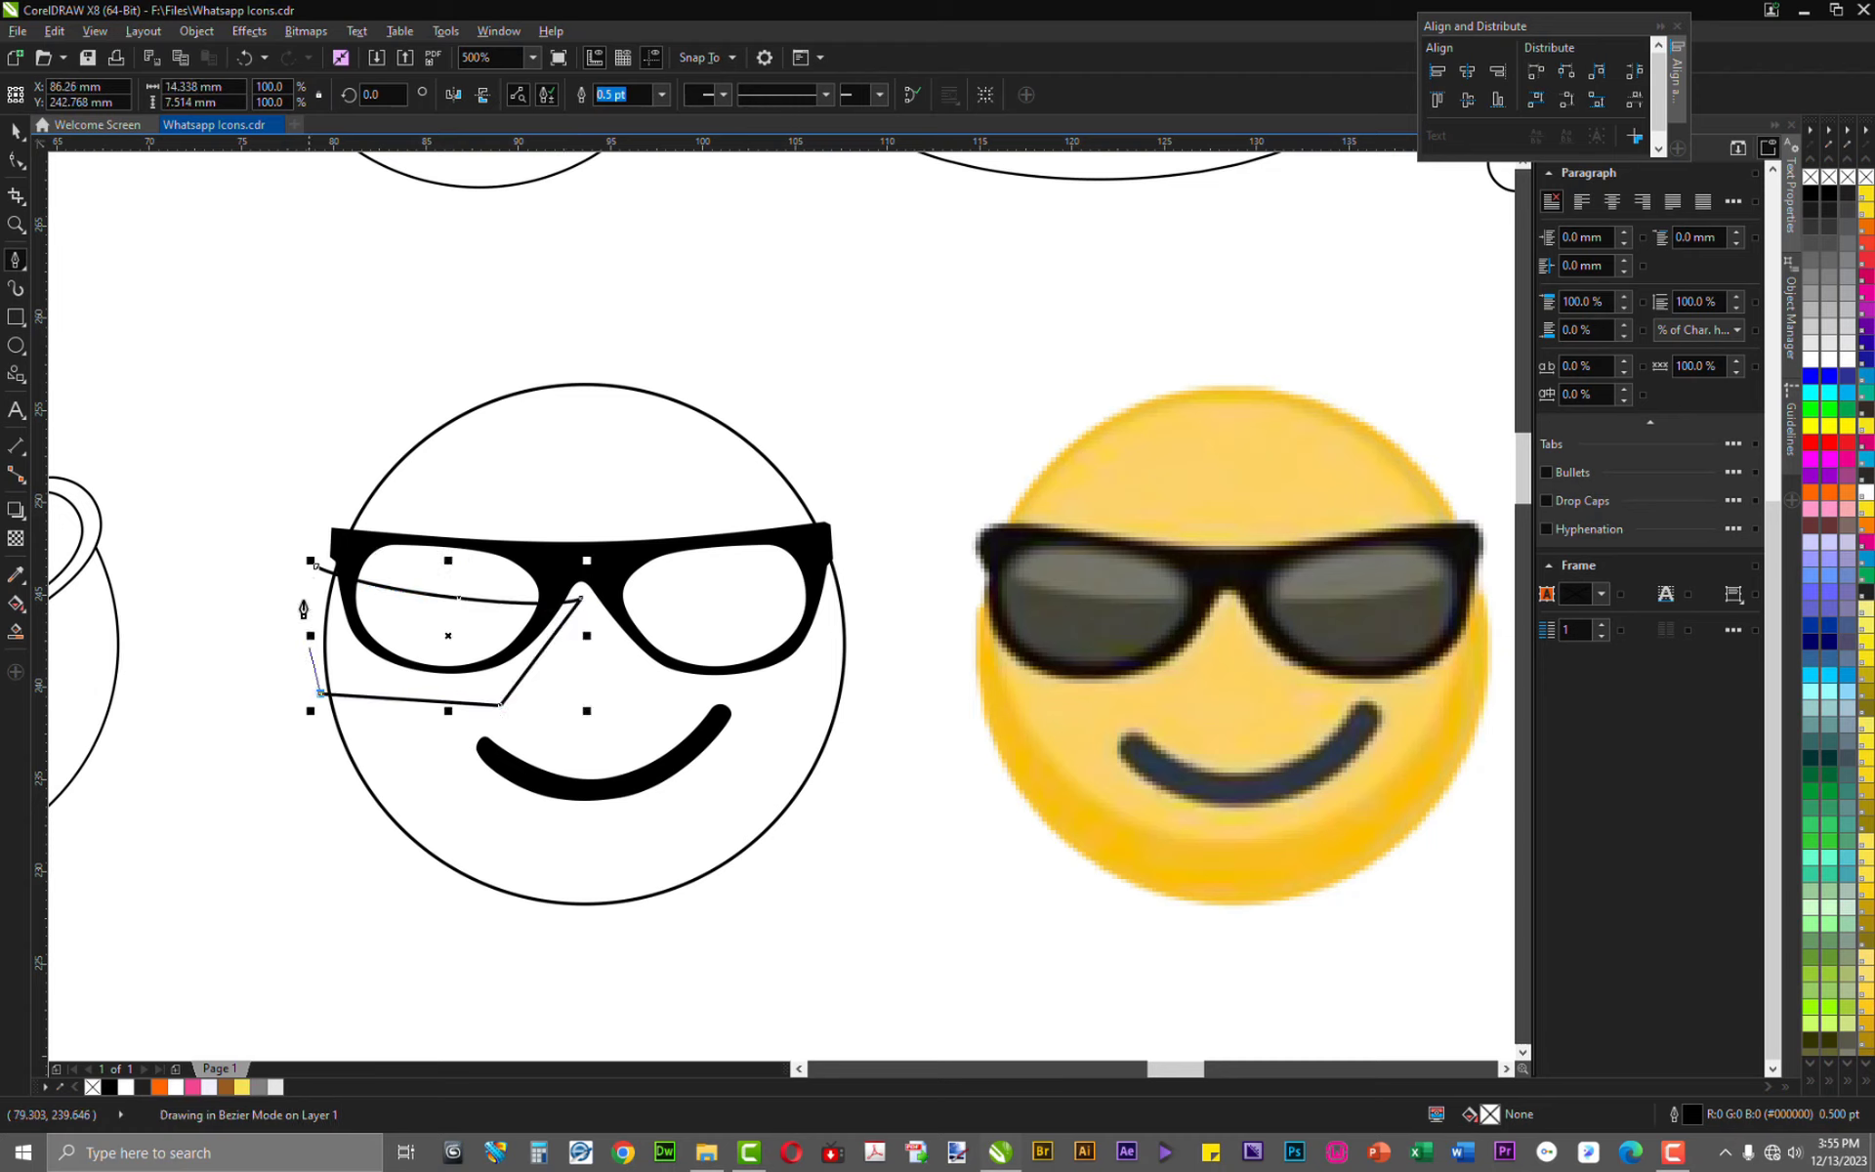
click(316, 565)
Fill the new lens shading shape with light gray (RGB 204, 204, 204) and remove its outline
key(space)
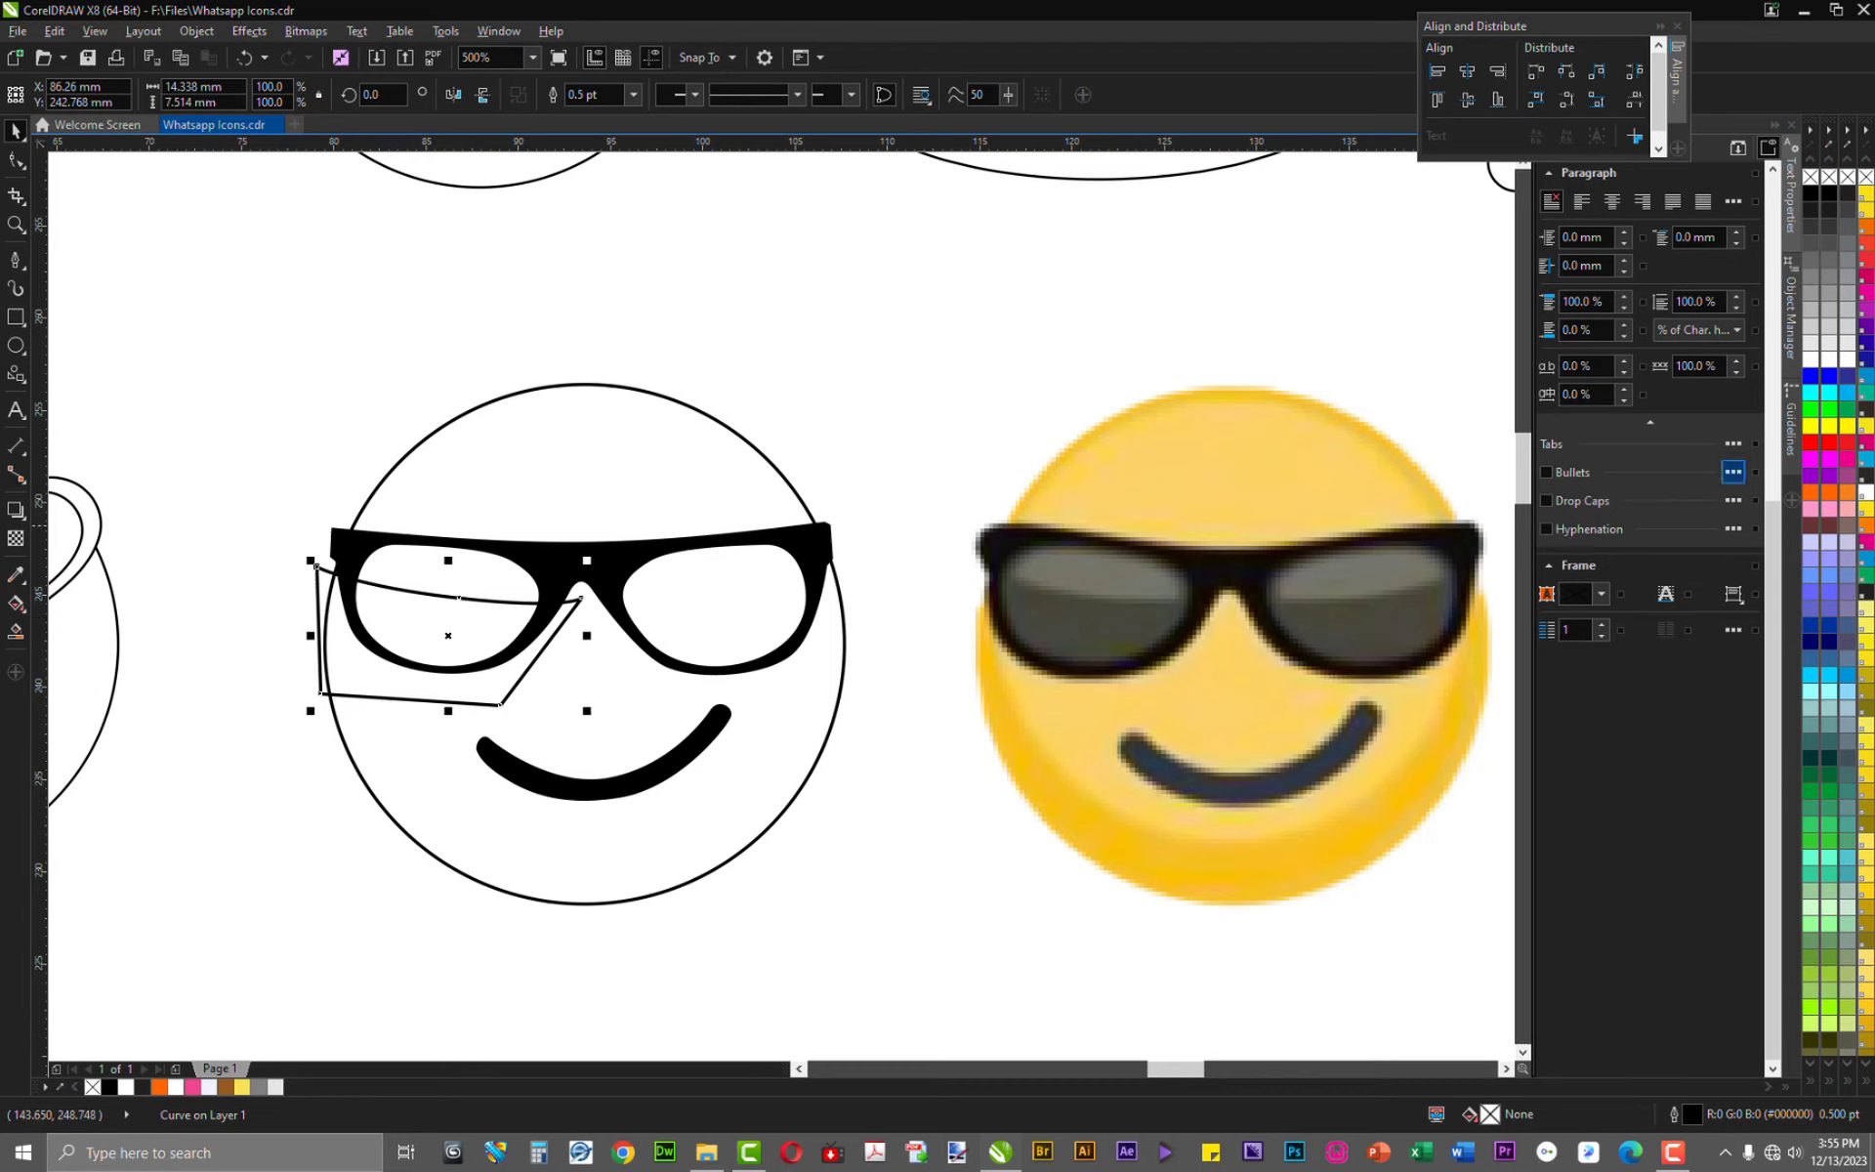
click(1829, 327)
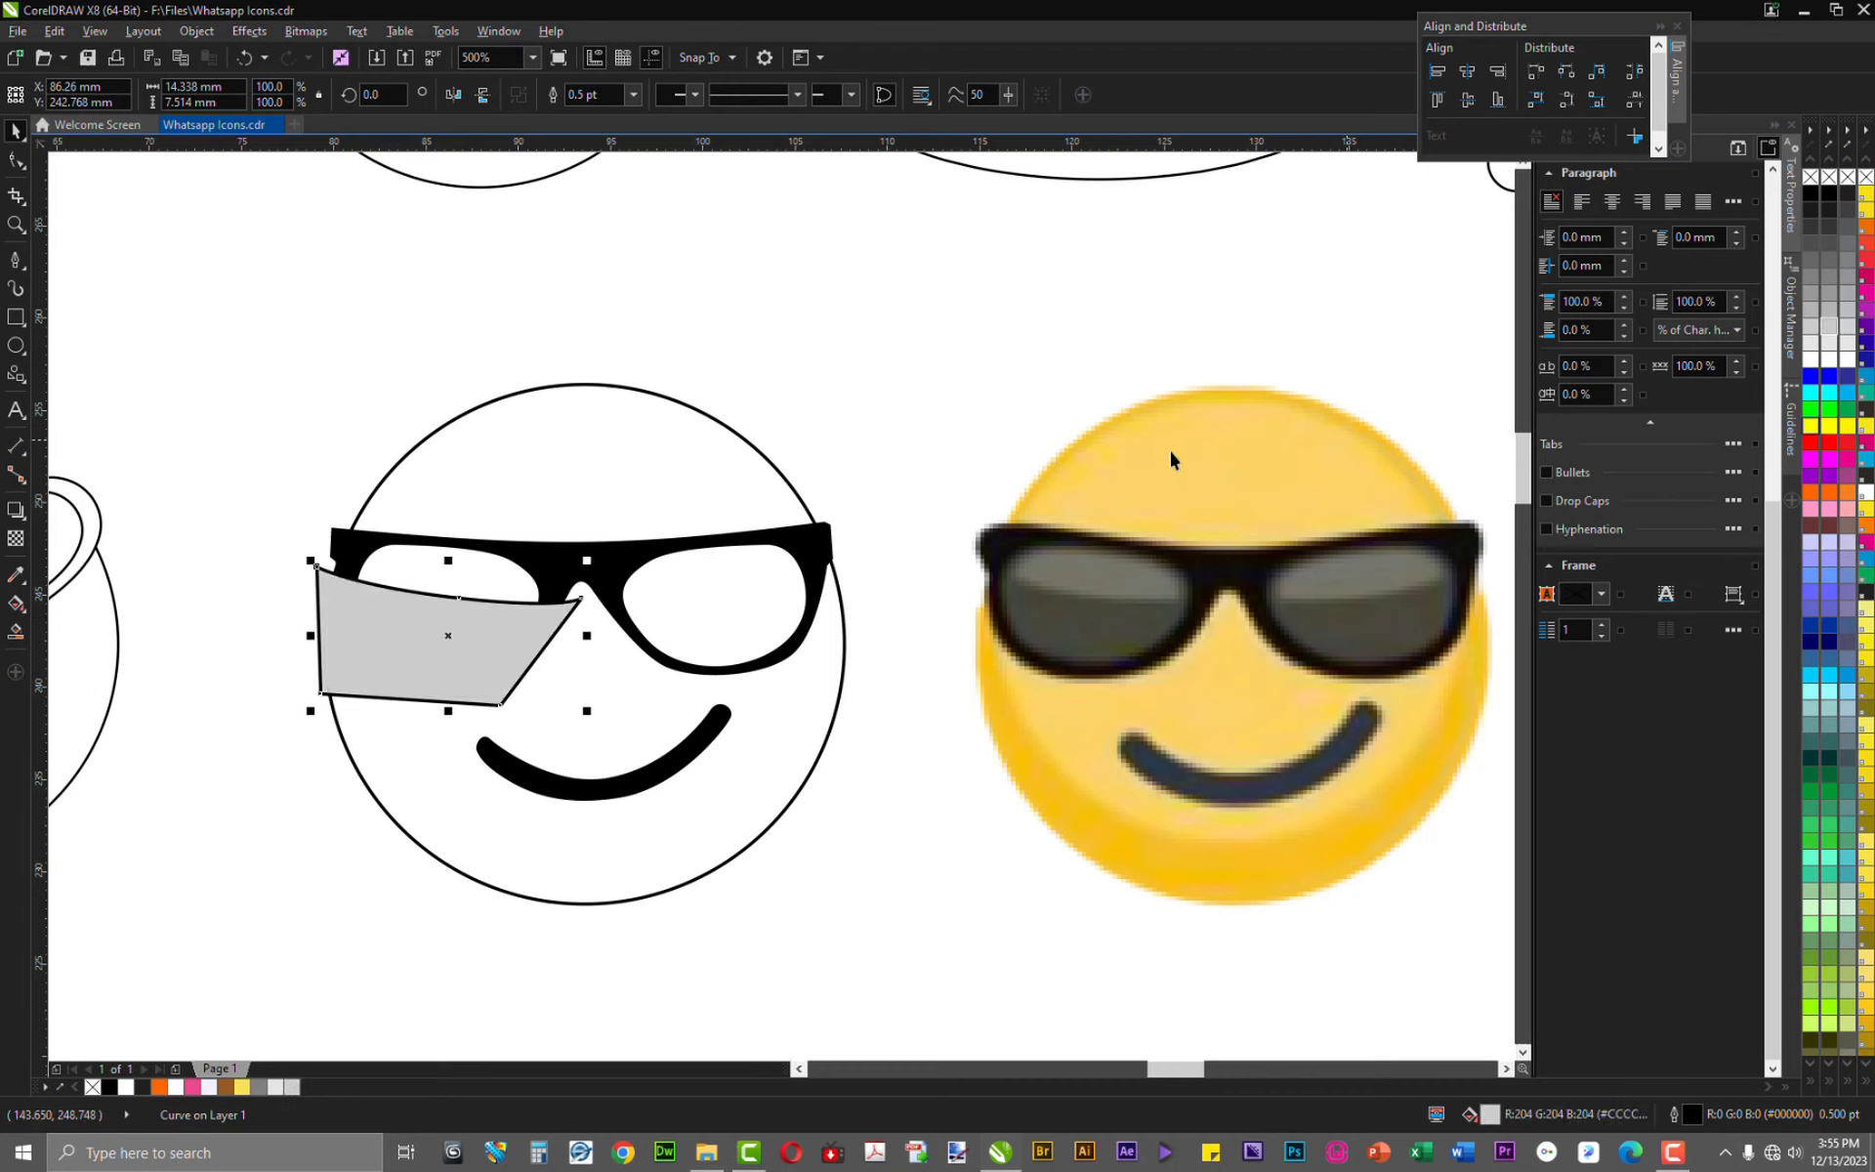
right_click(1828, 182)
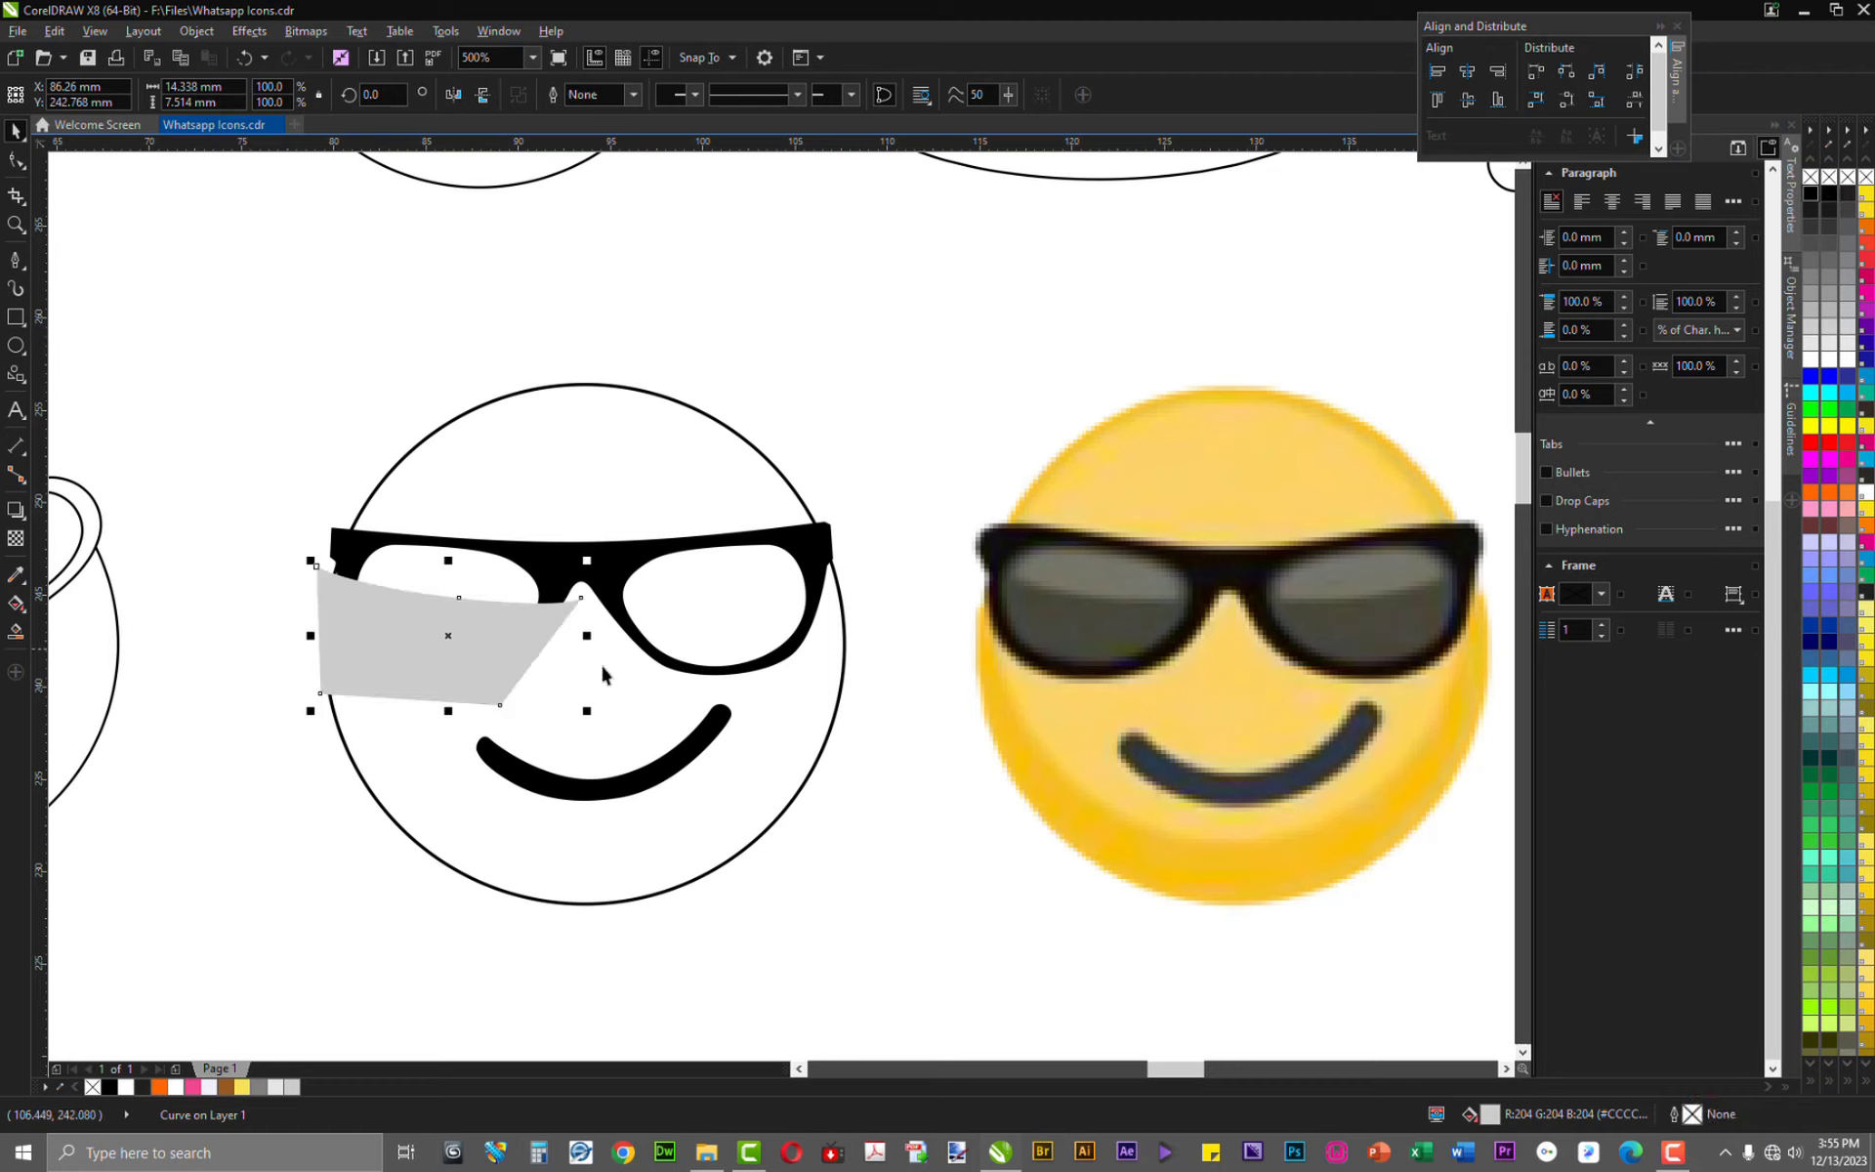
PowerClip the gray shading shape inside the white left lens of the sunglasses
alt+click(403, 611)
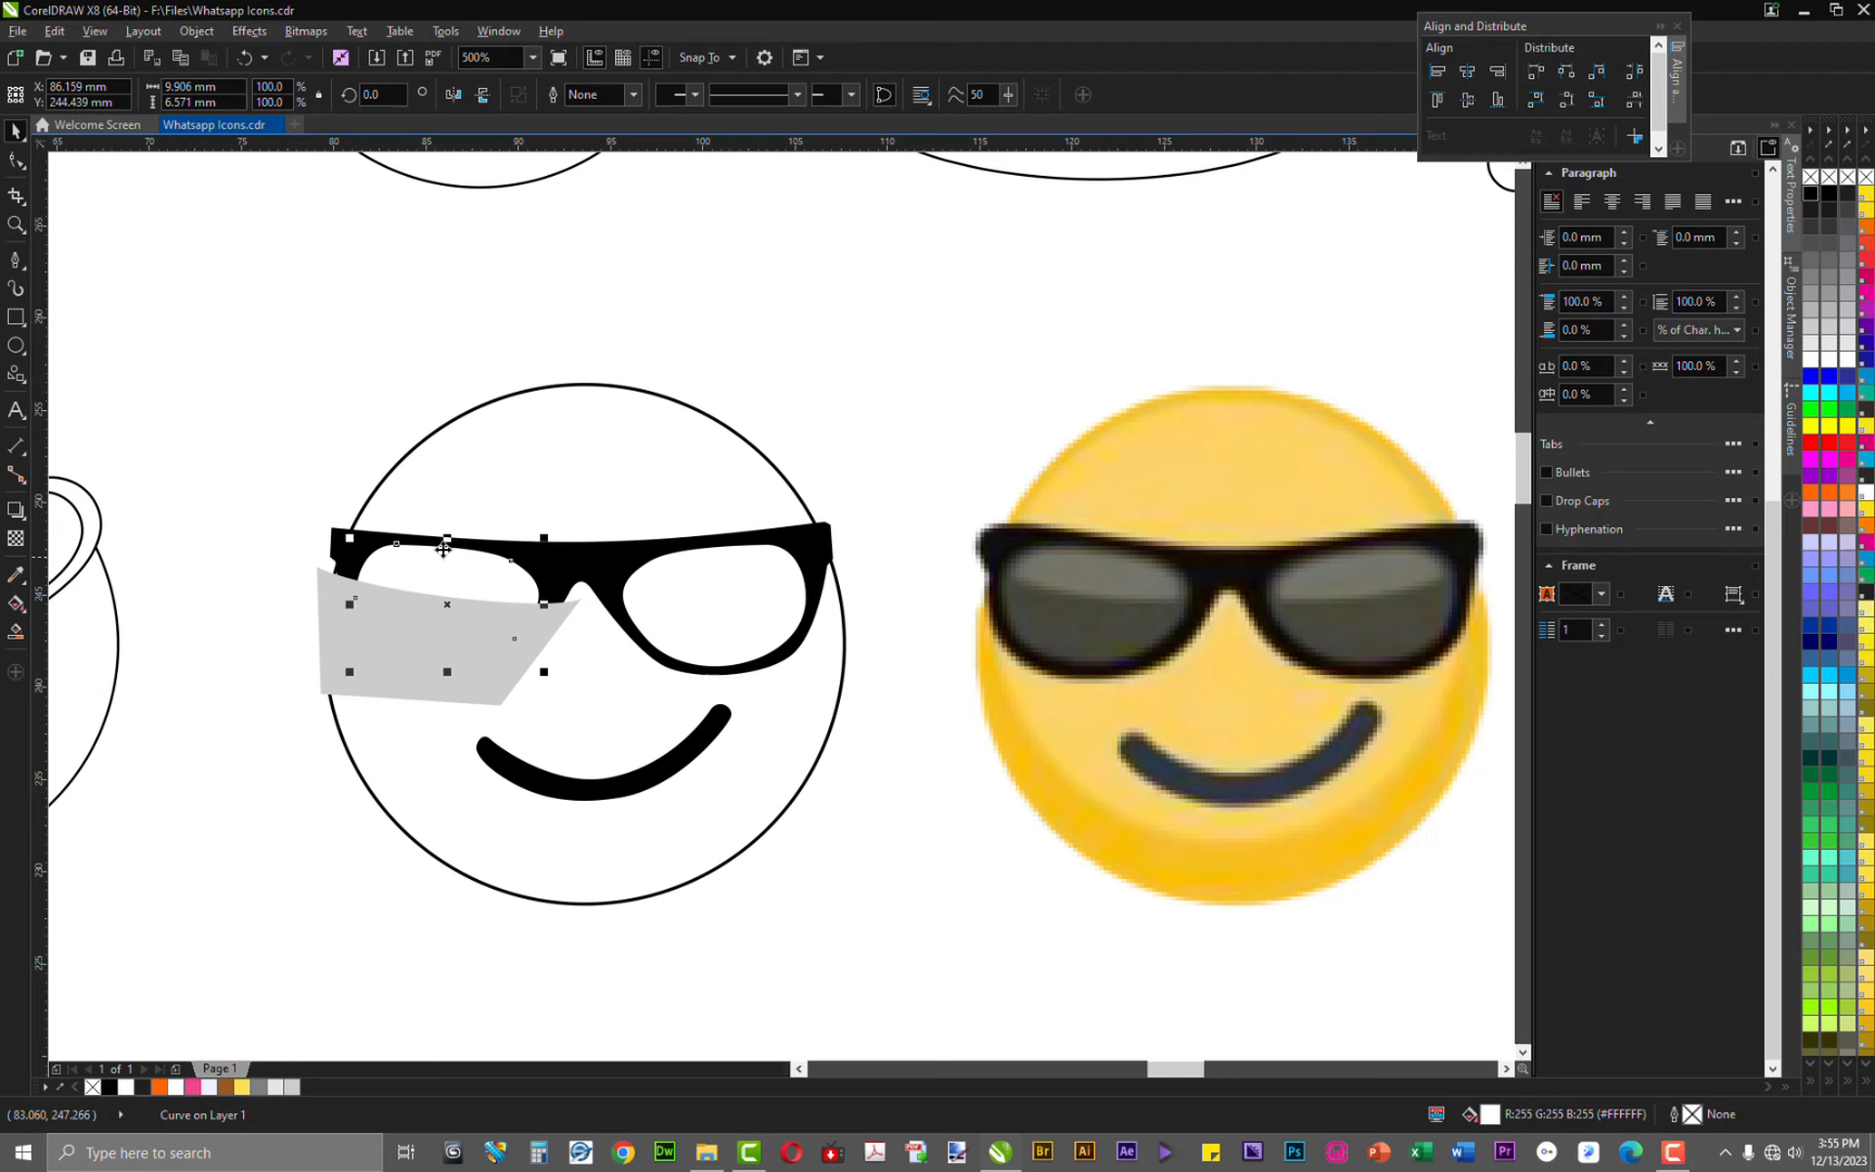
click(396, 596)
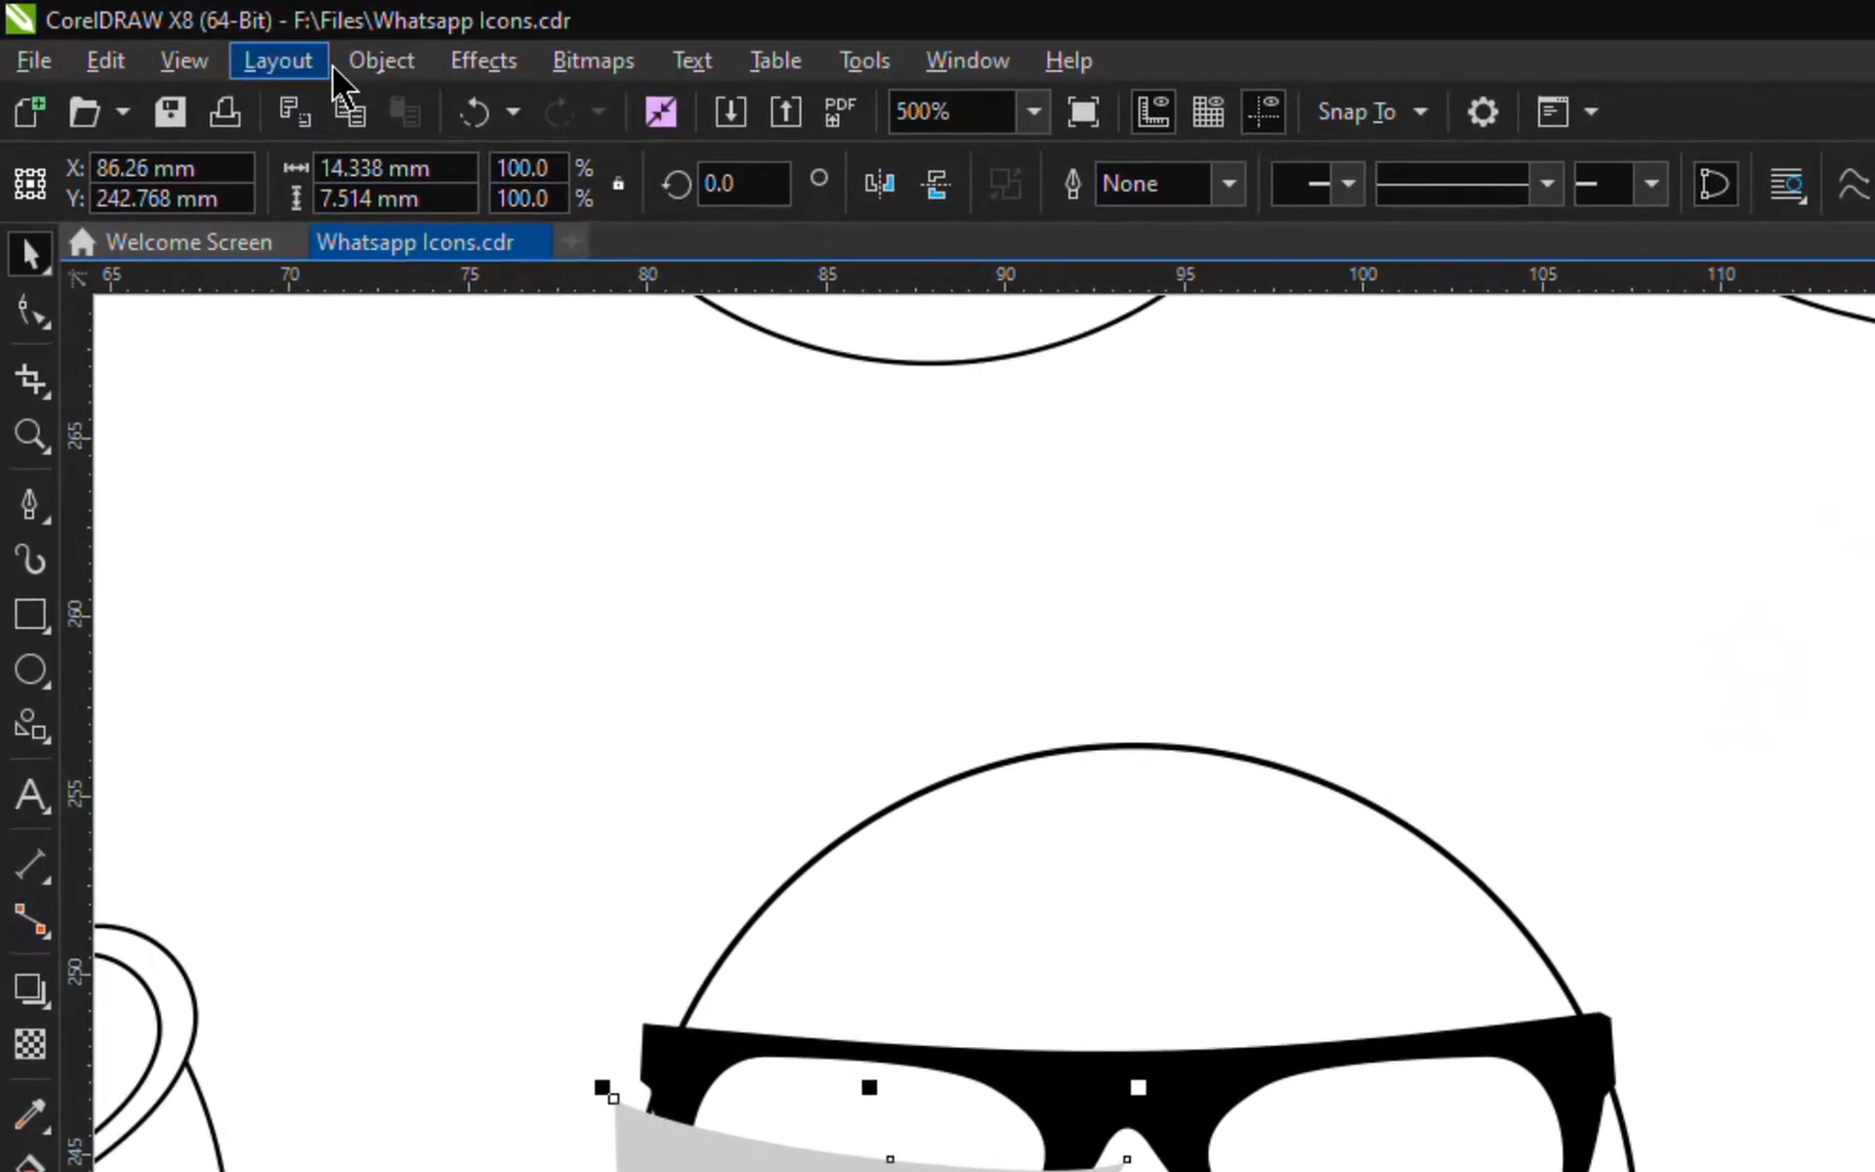
click(382, 63)
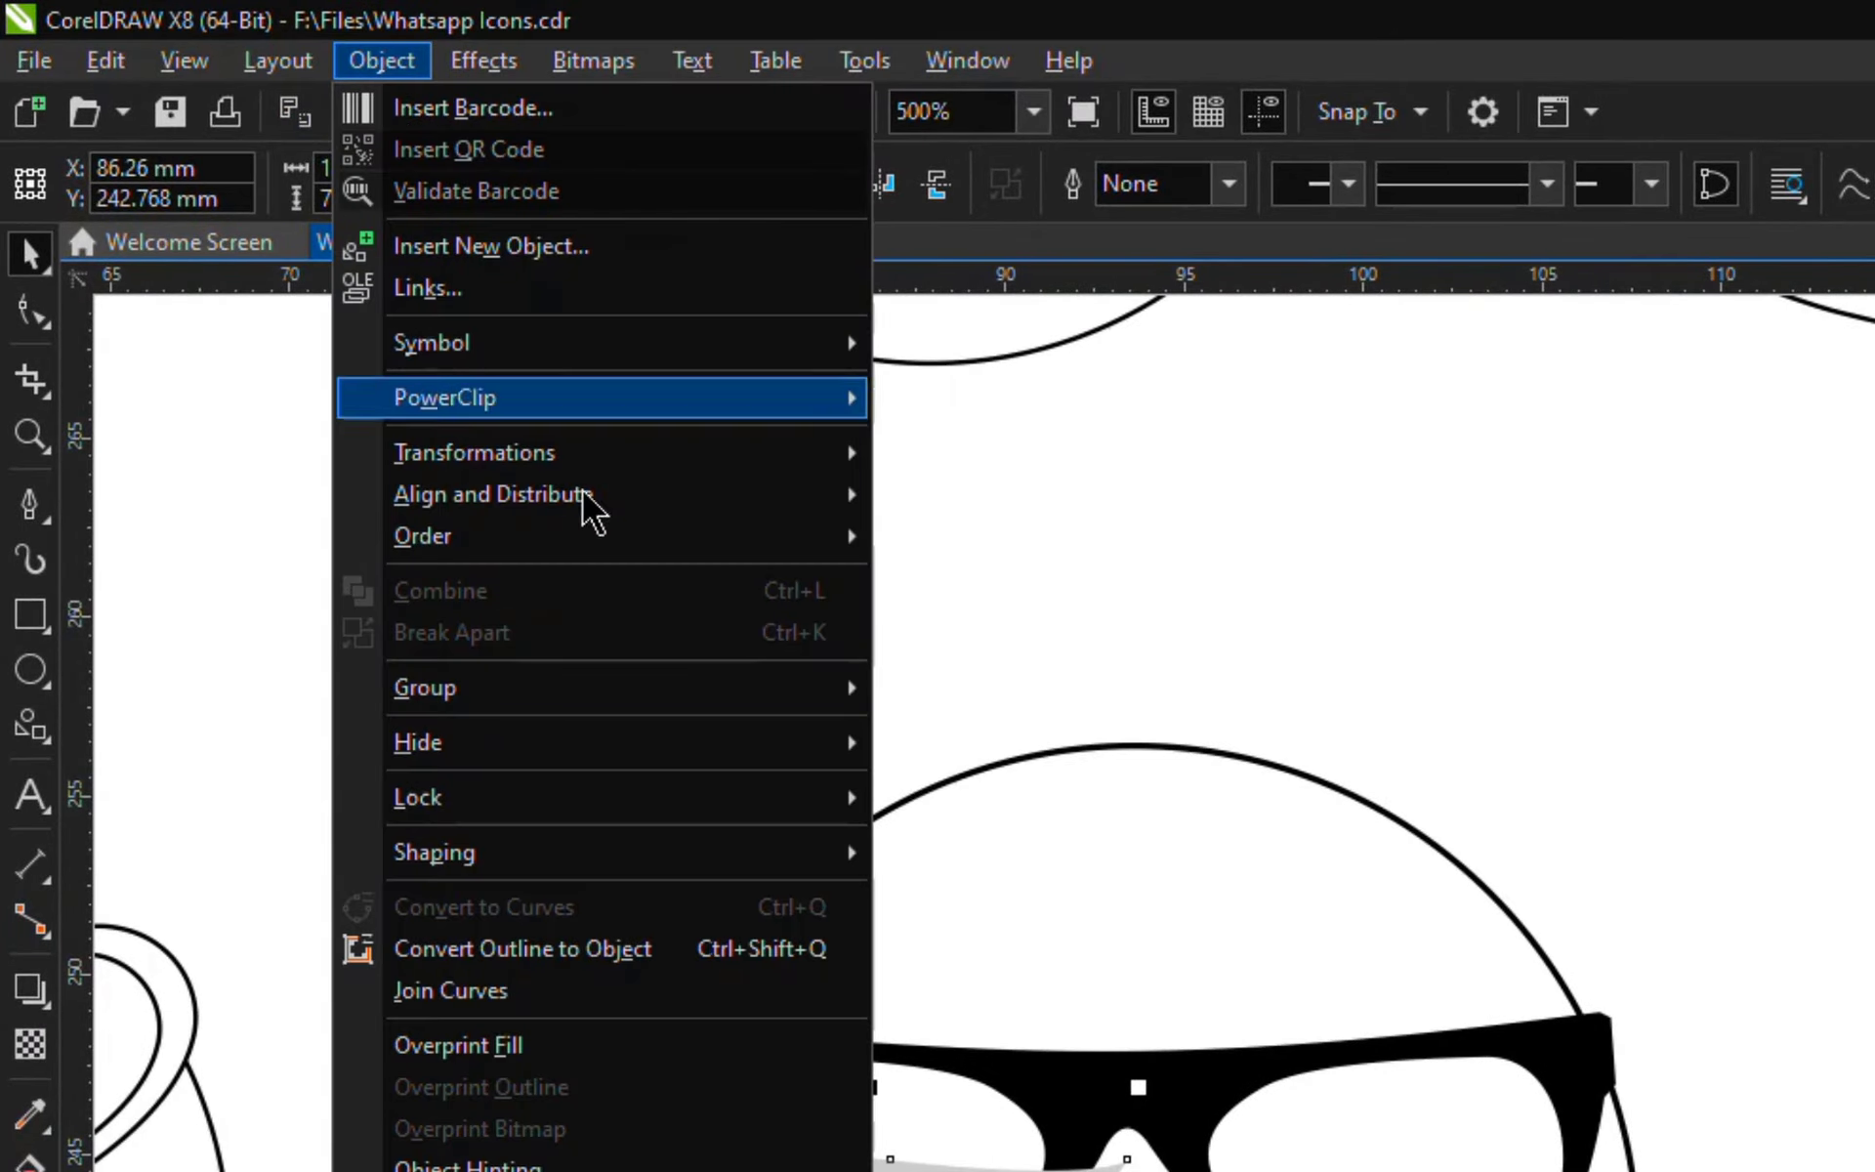
mouse_move(837, 401)
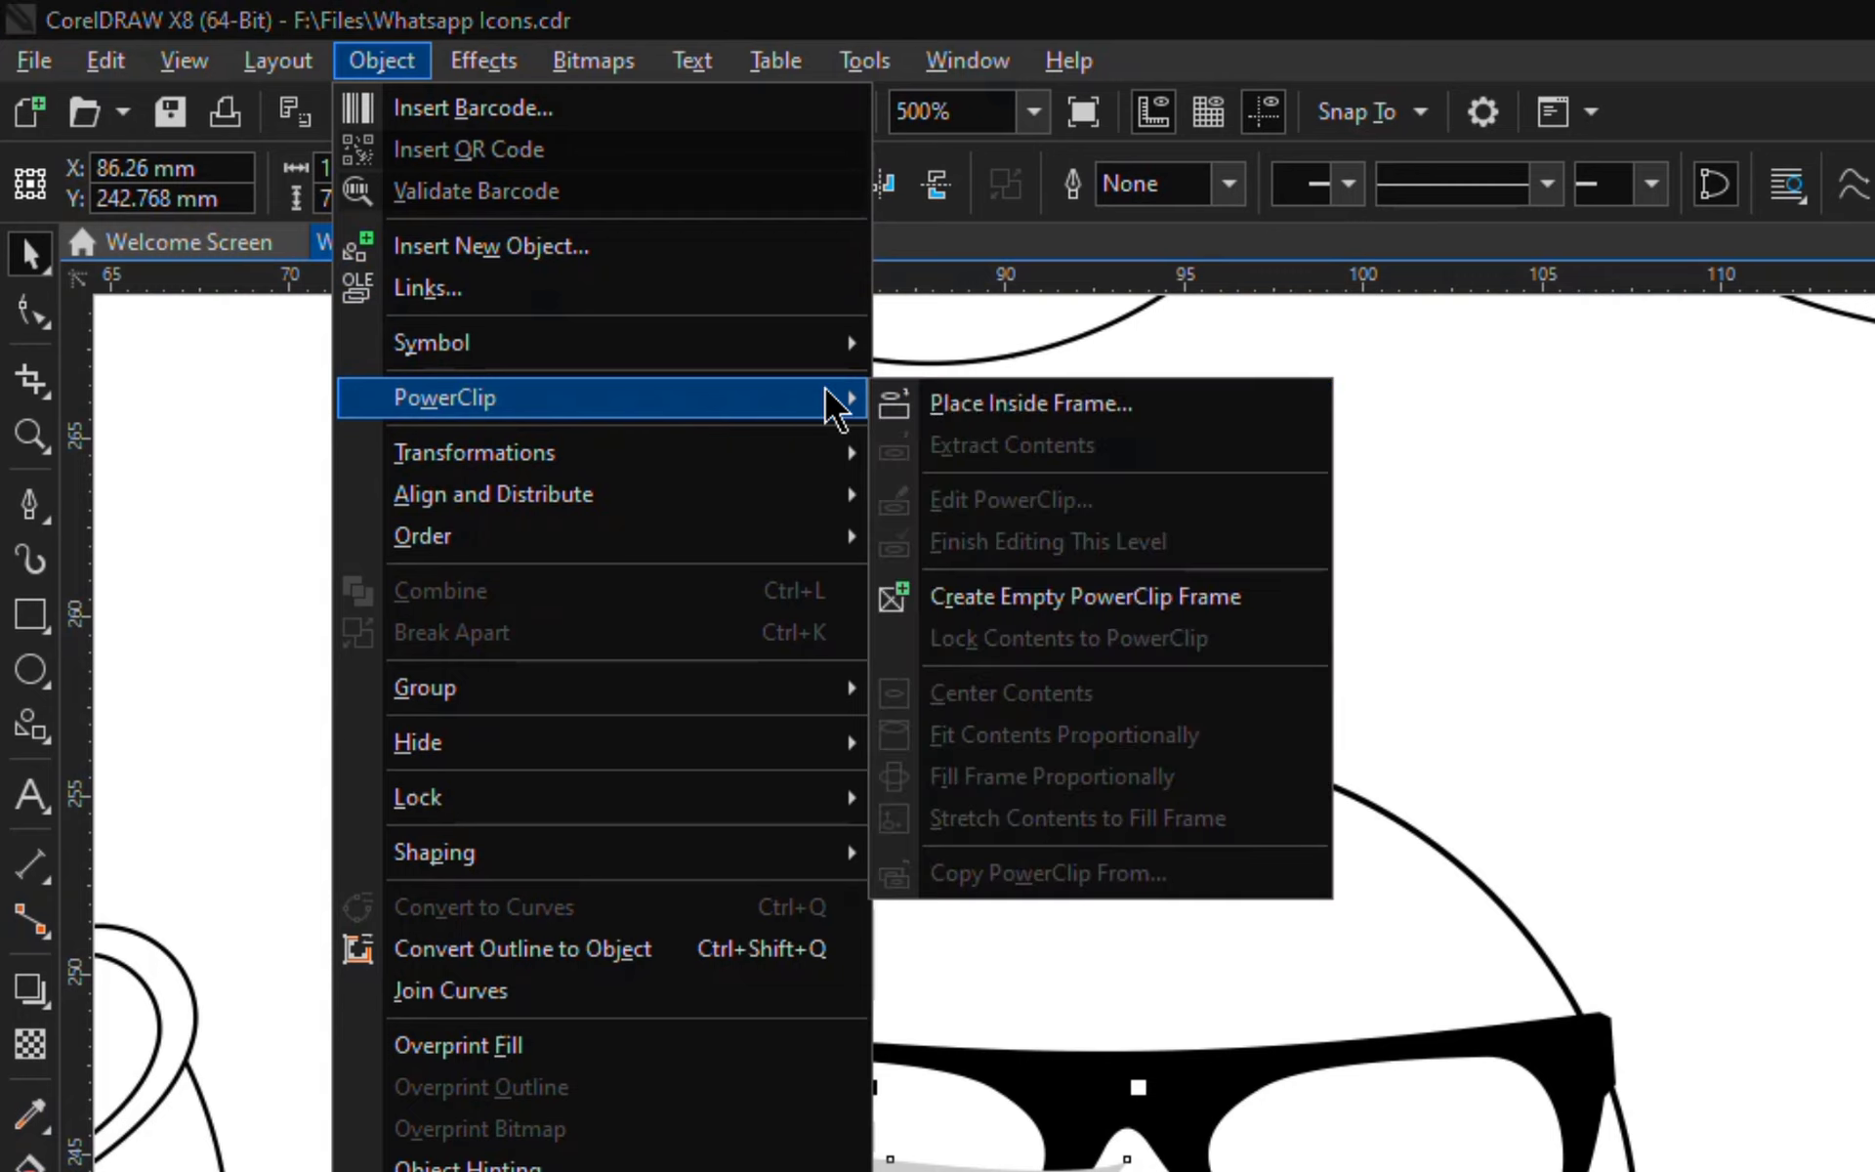
click(1021, 402)
click(879, 1138)
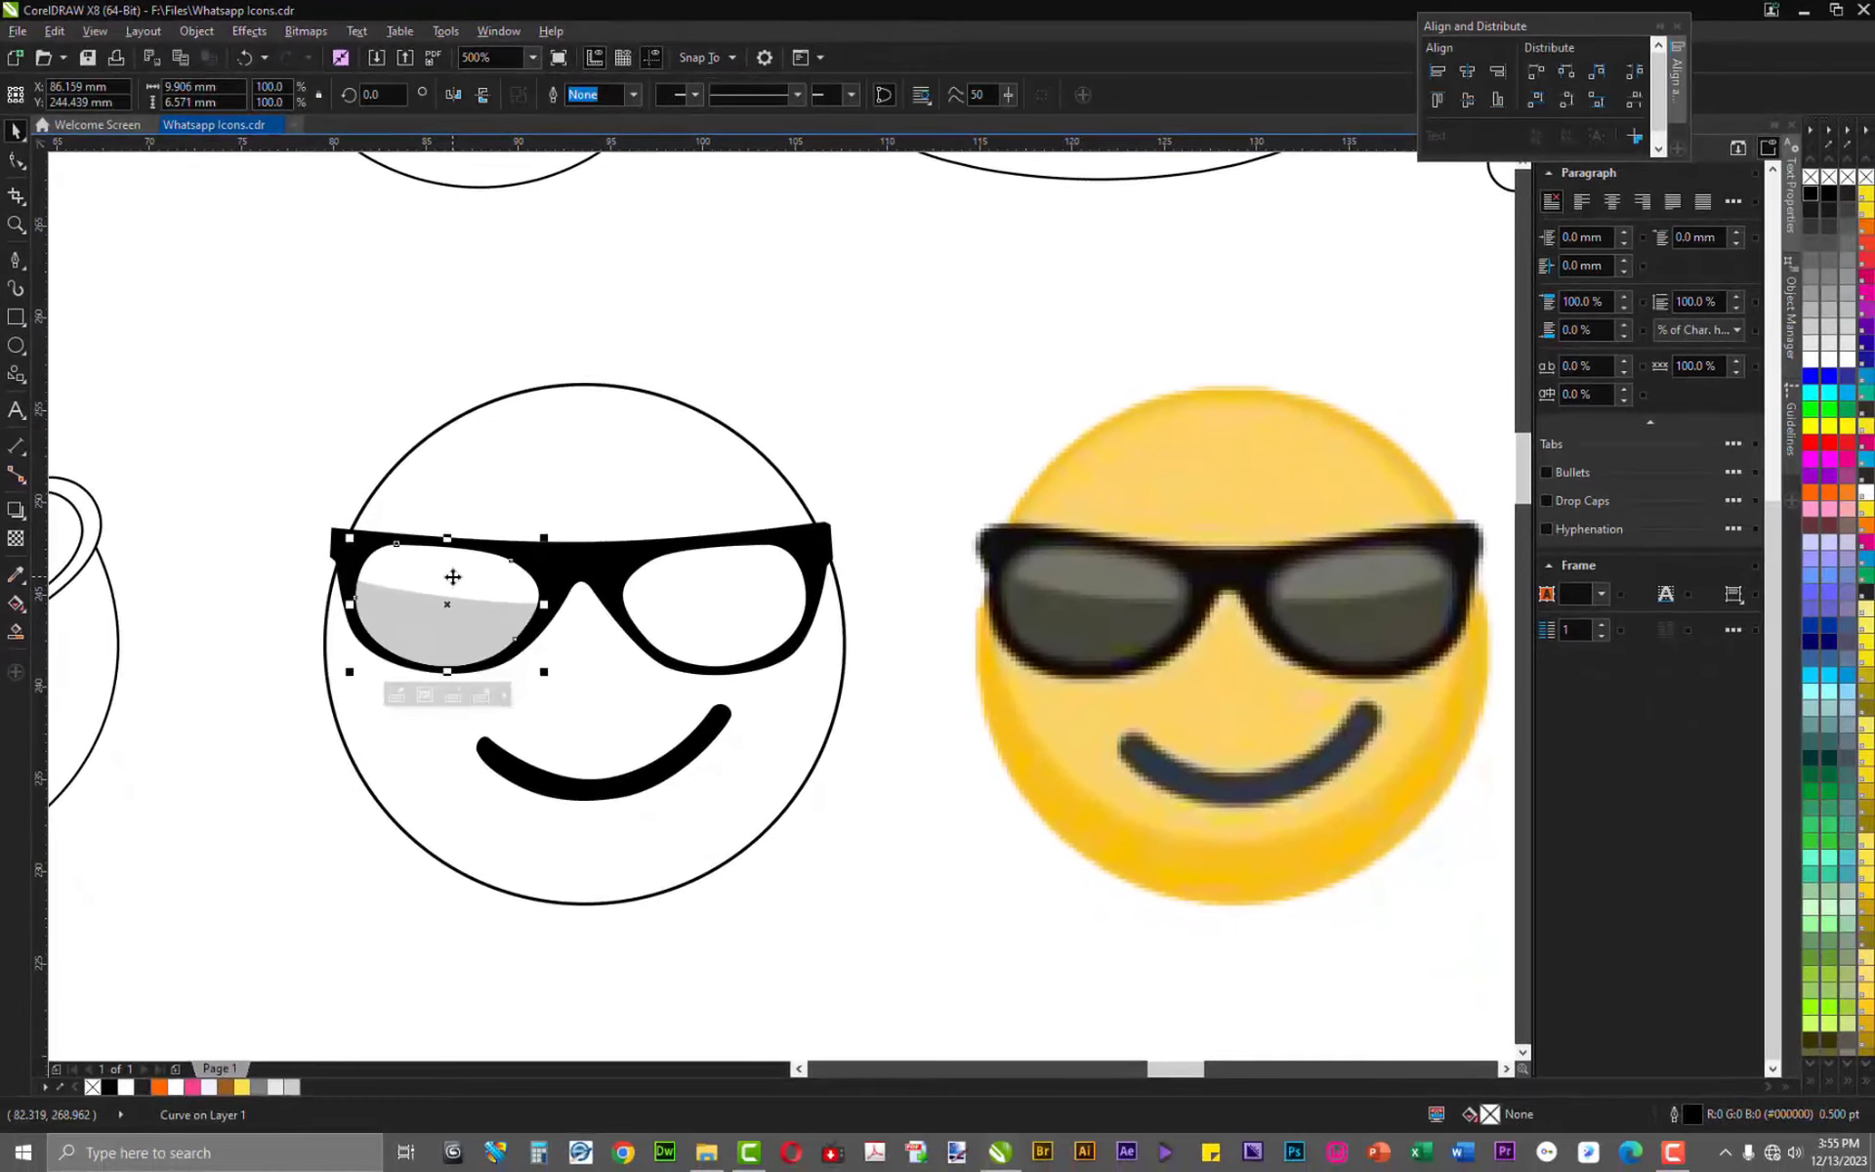
click(653, 337)
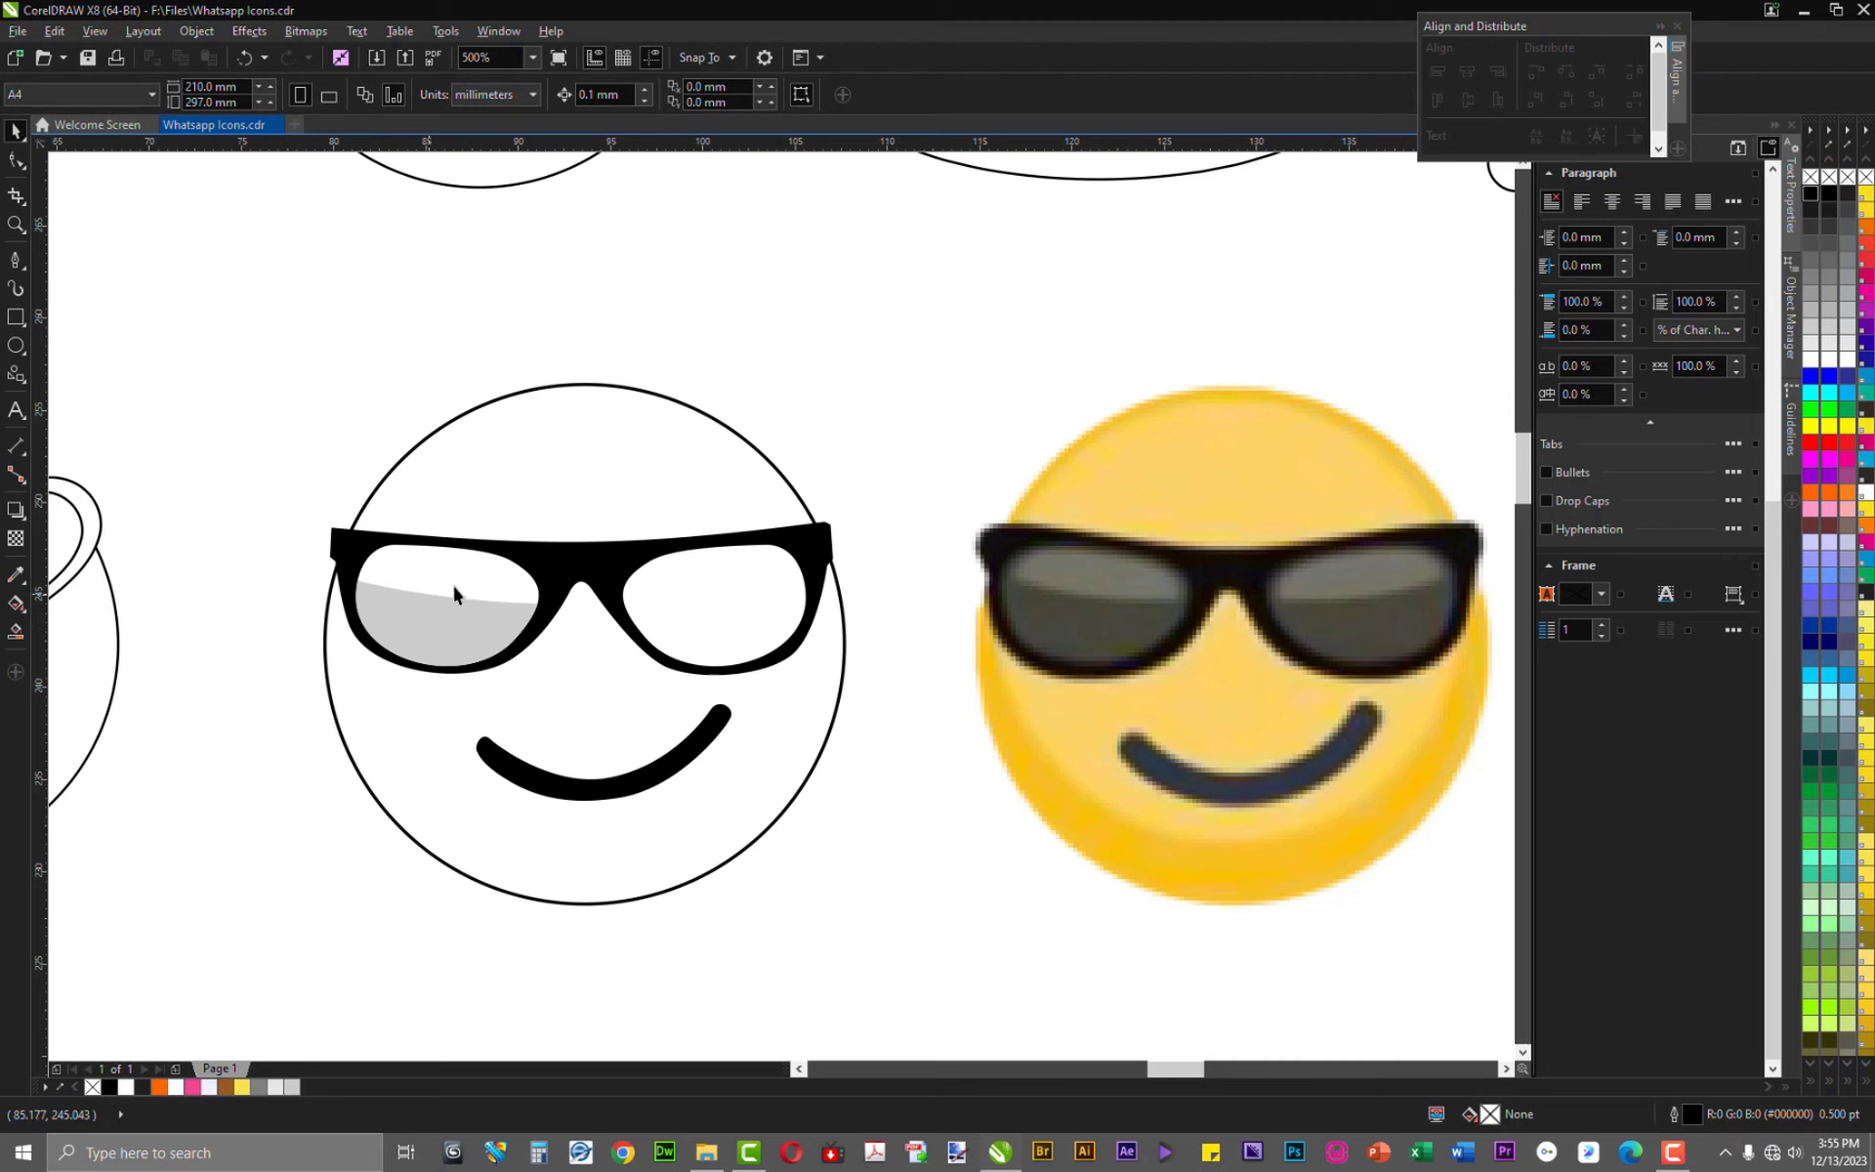
Fill the left lens with 10% Black (#E6E6E6) behind the darker shading
click(482, 601)
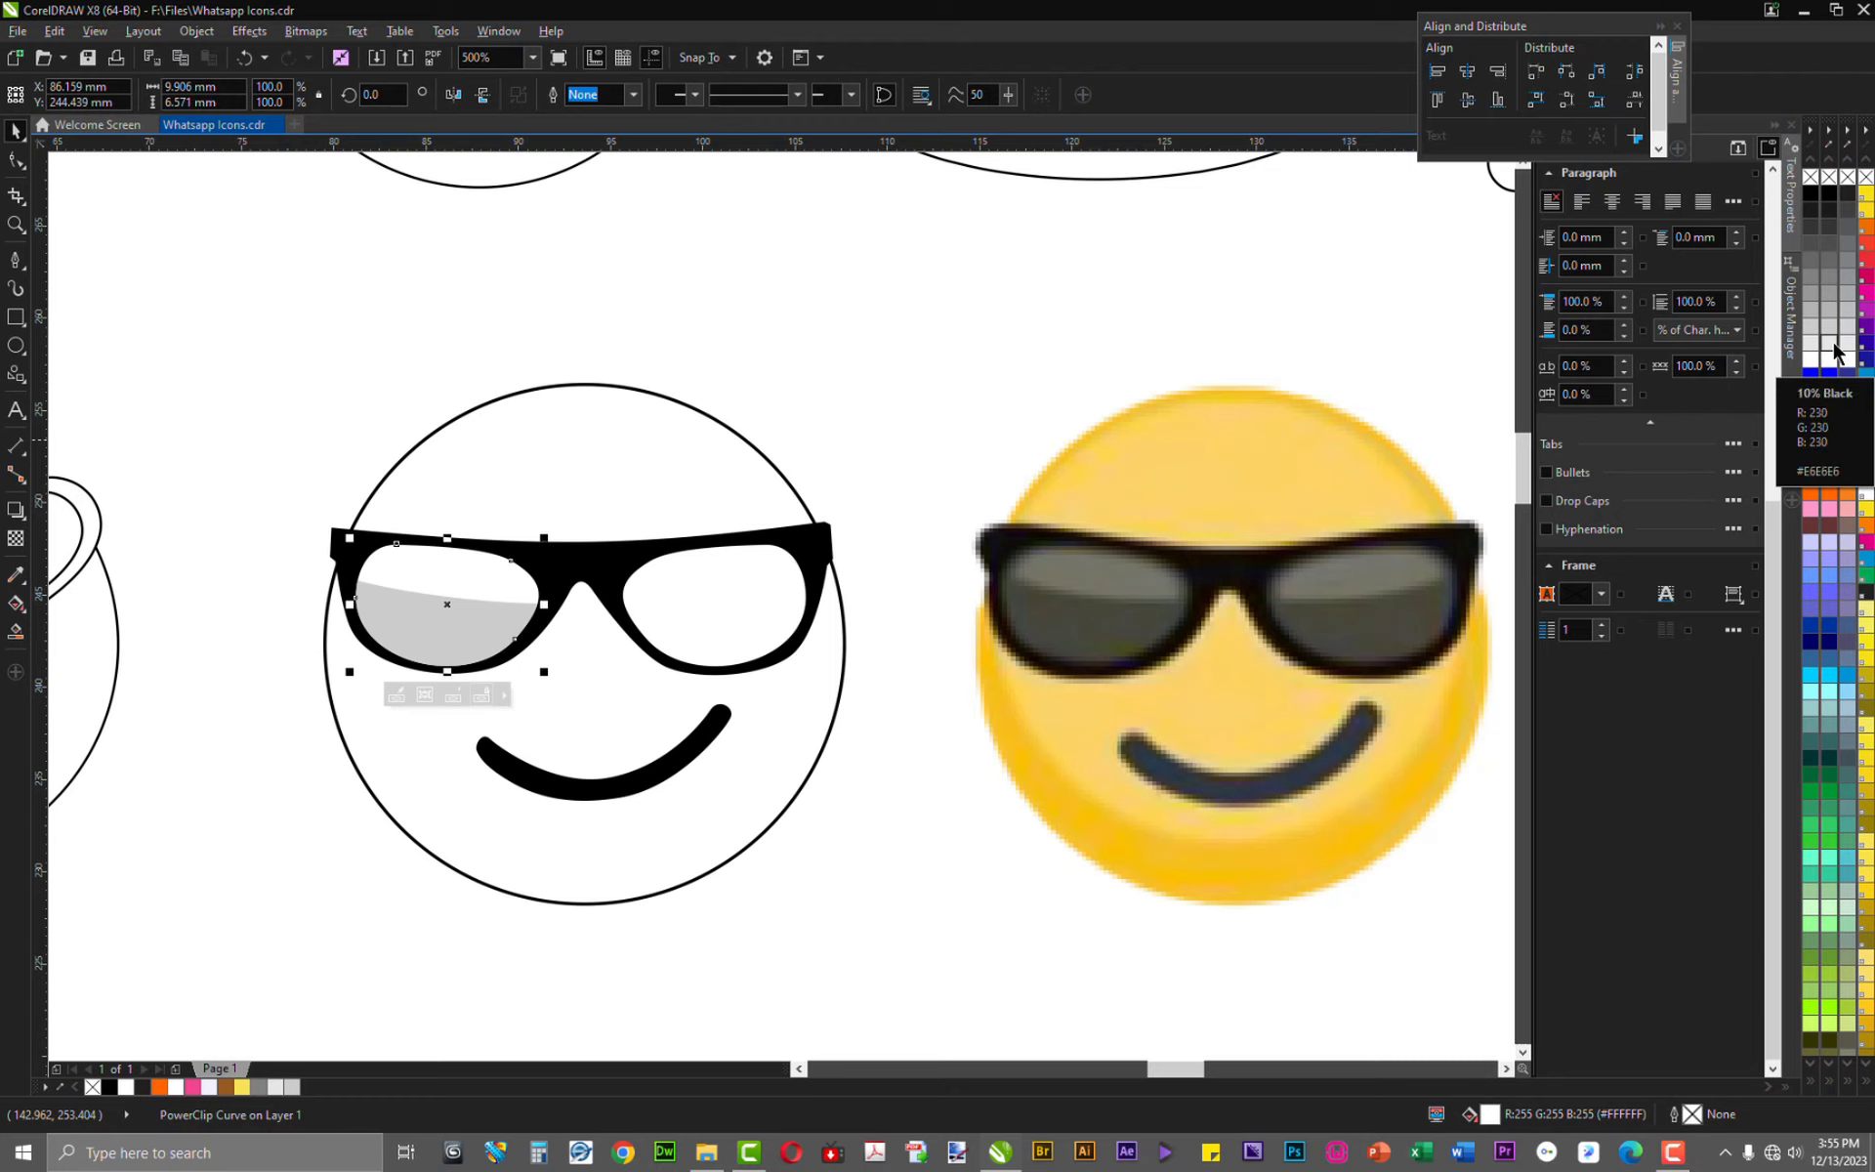
click(1830, 343)
click(545, 469)
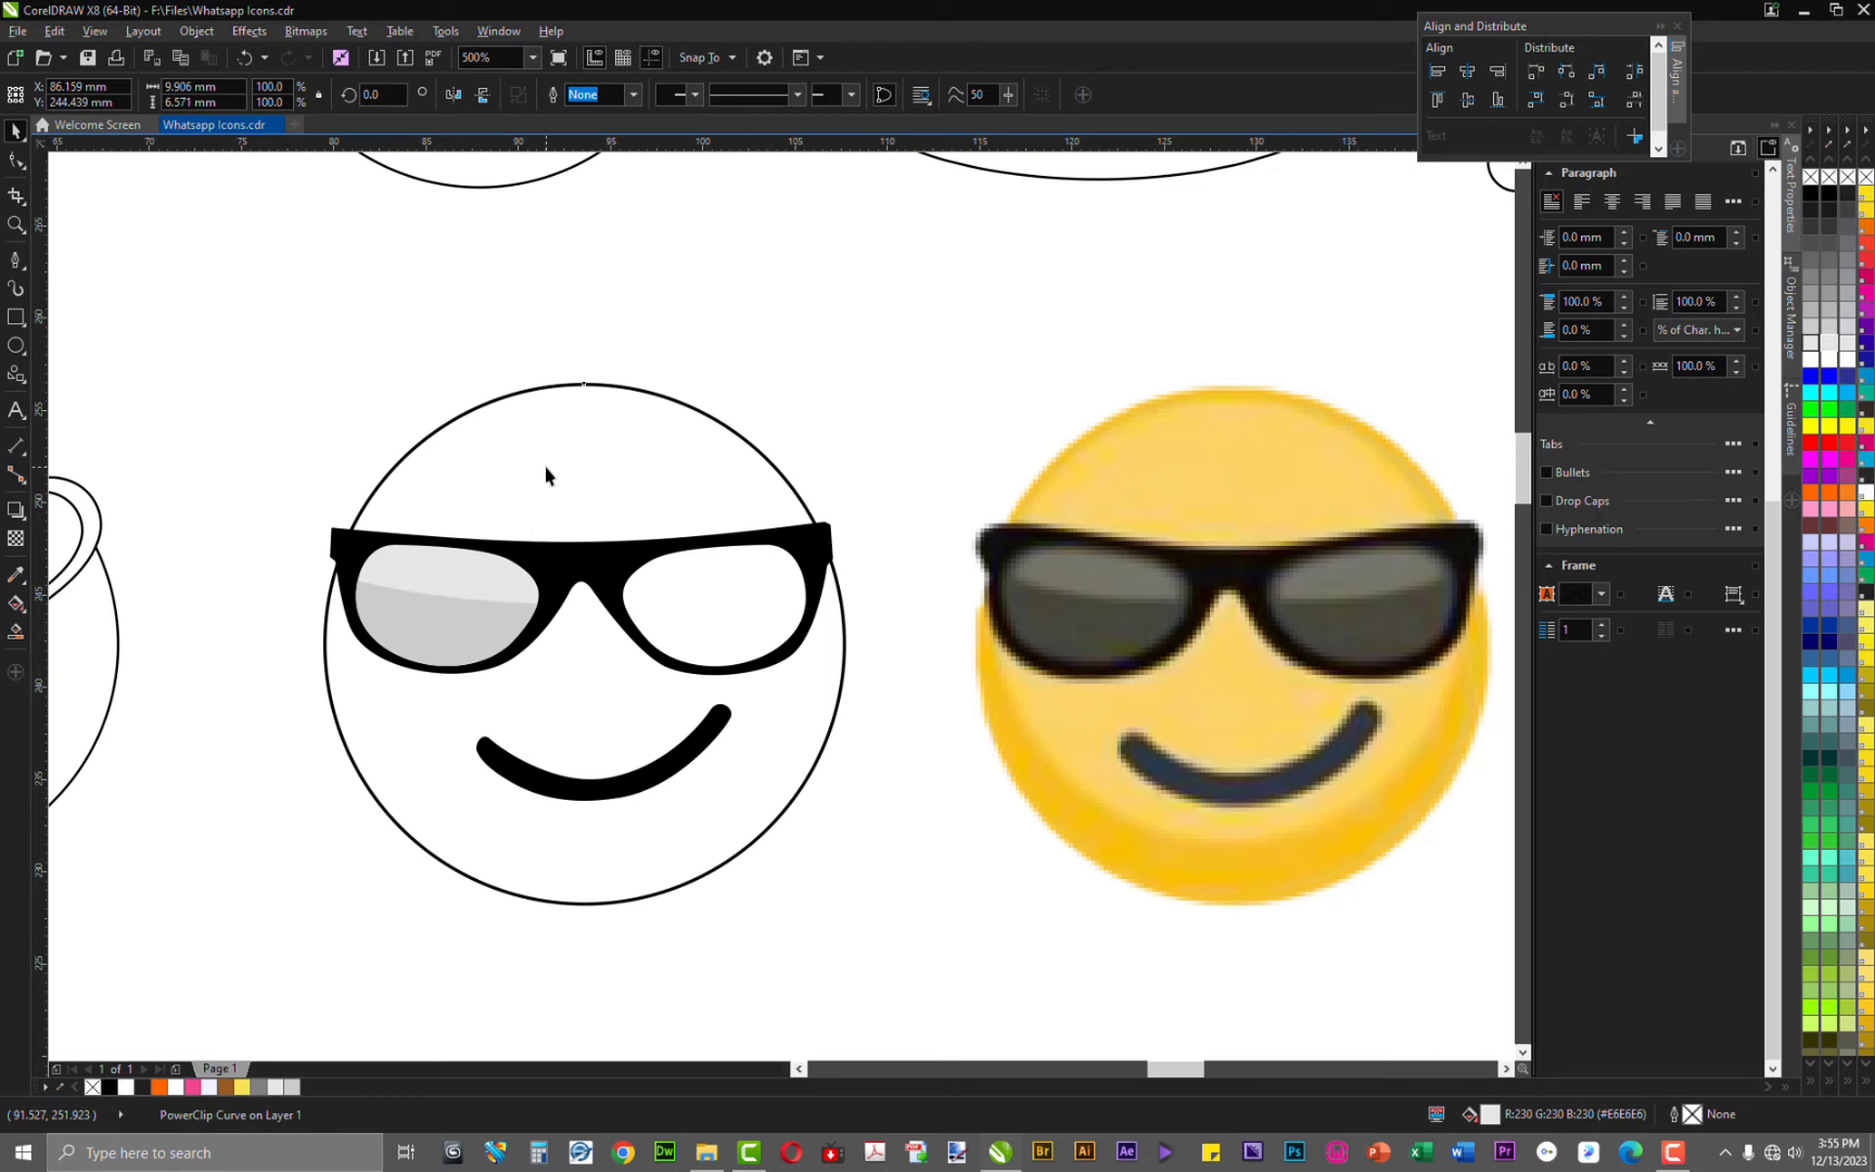
Place a horizontally mirrored copy of the shaded left lens over the white right lens
click(441, 598)
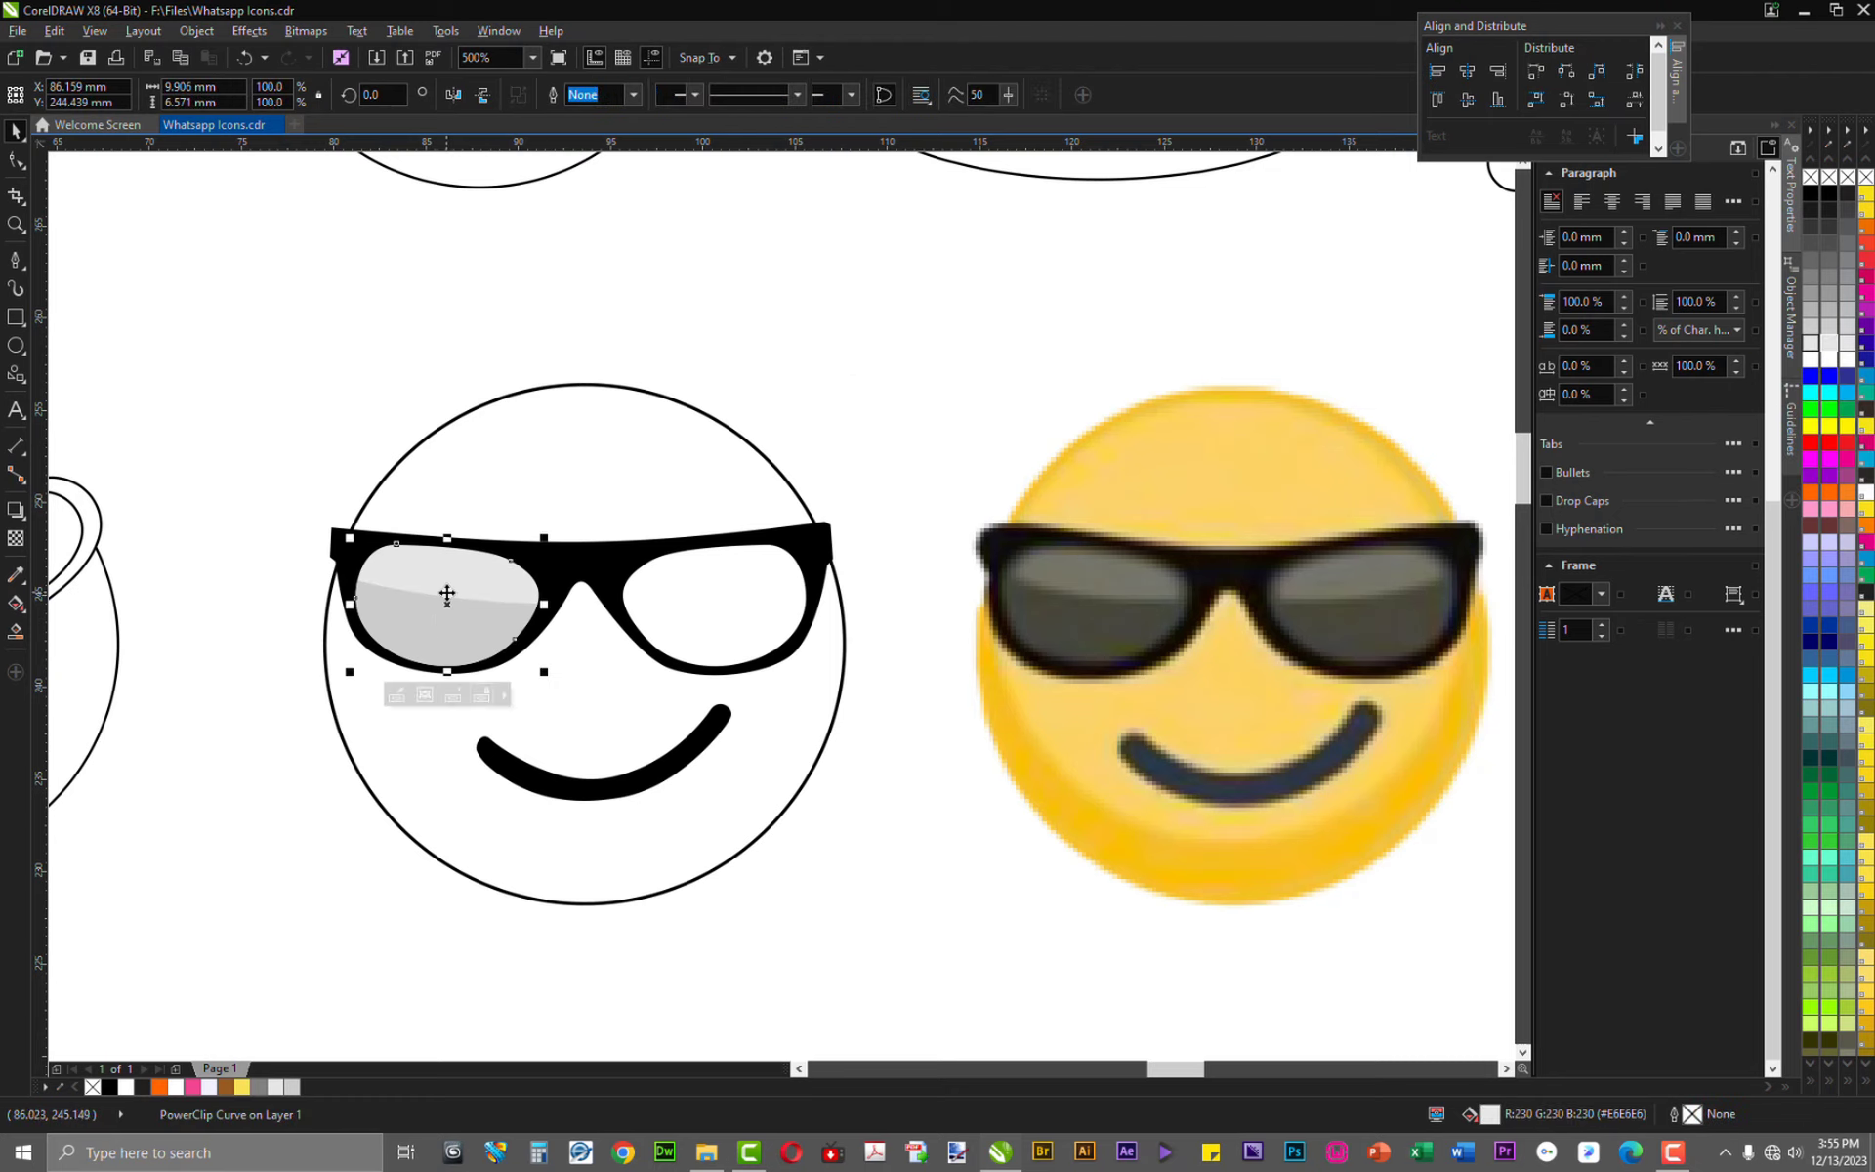
scroll(443, 601, up, 2)
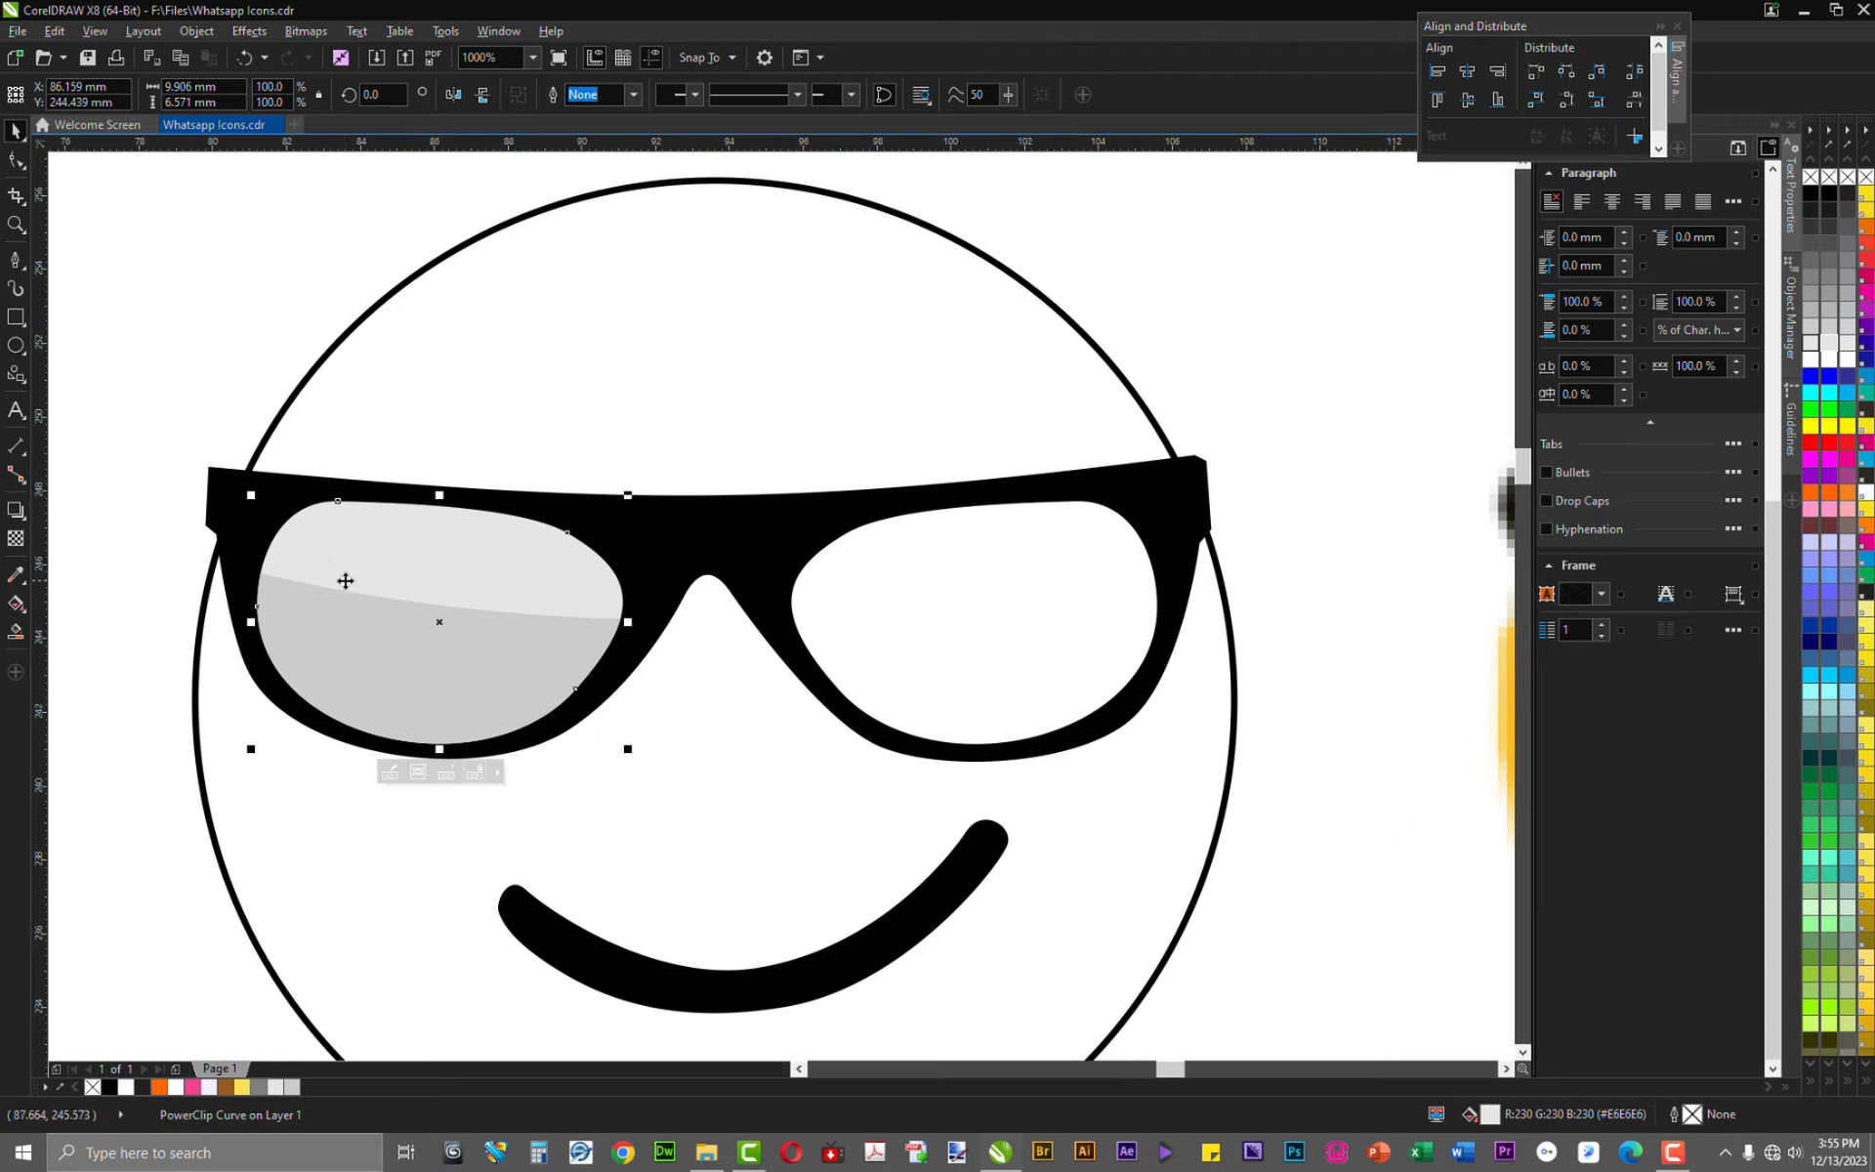
click(929, 592)
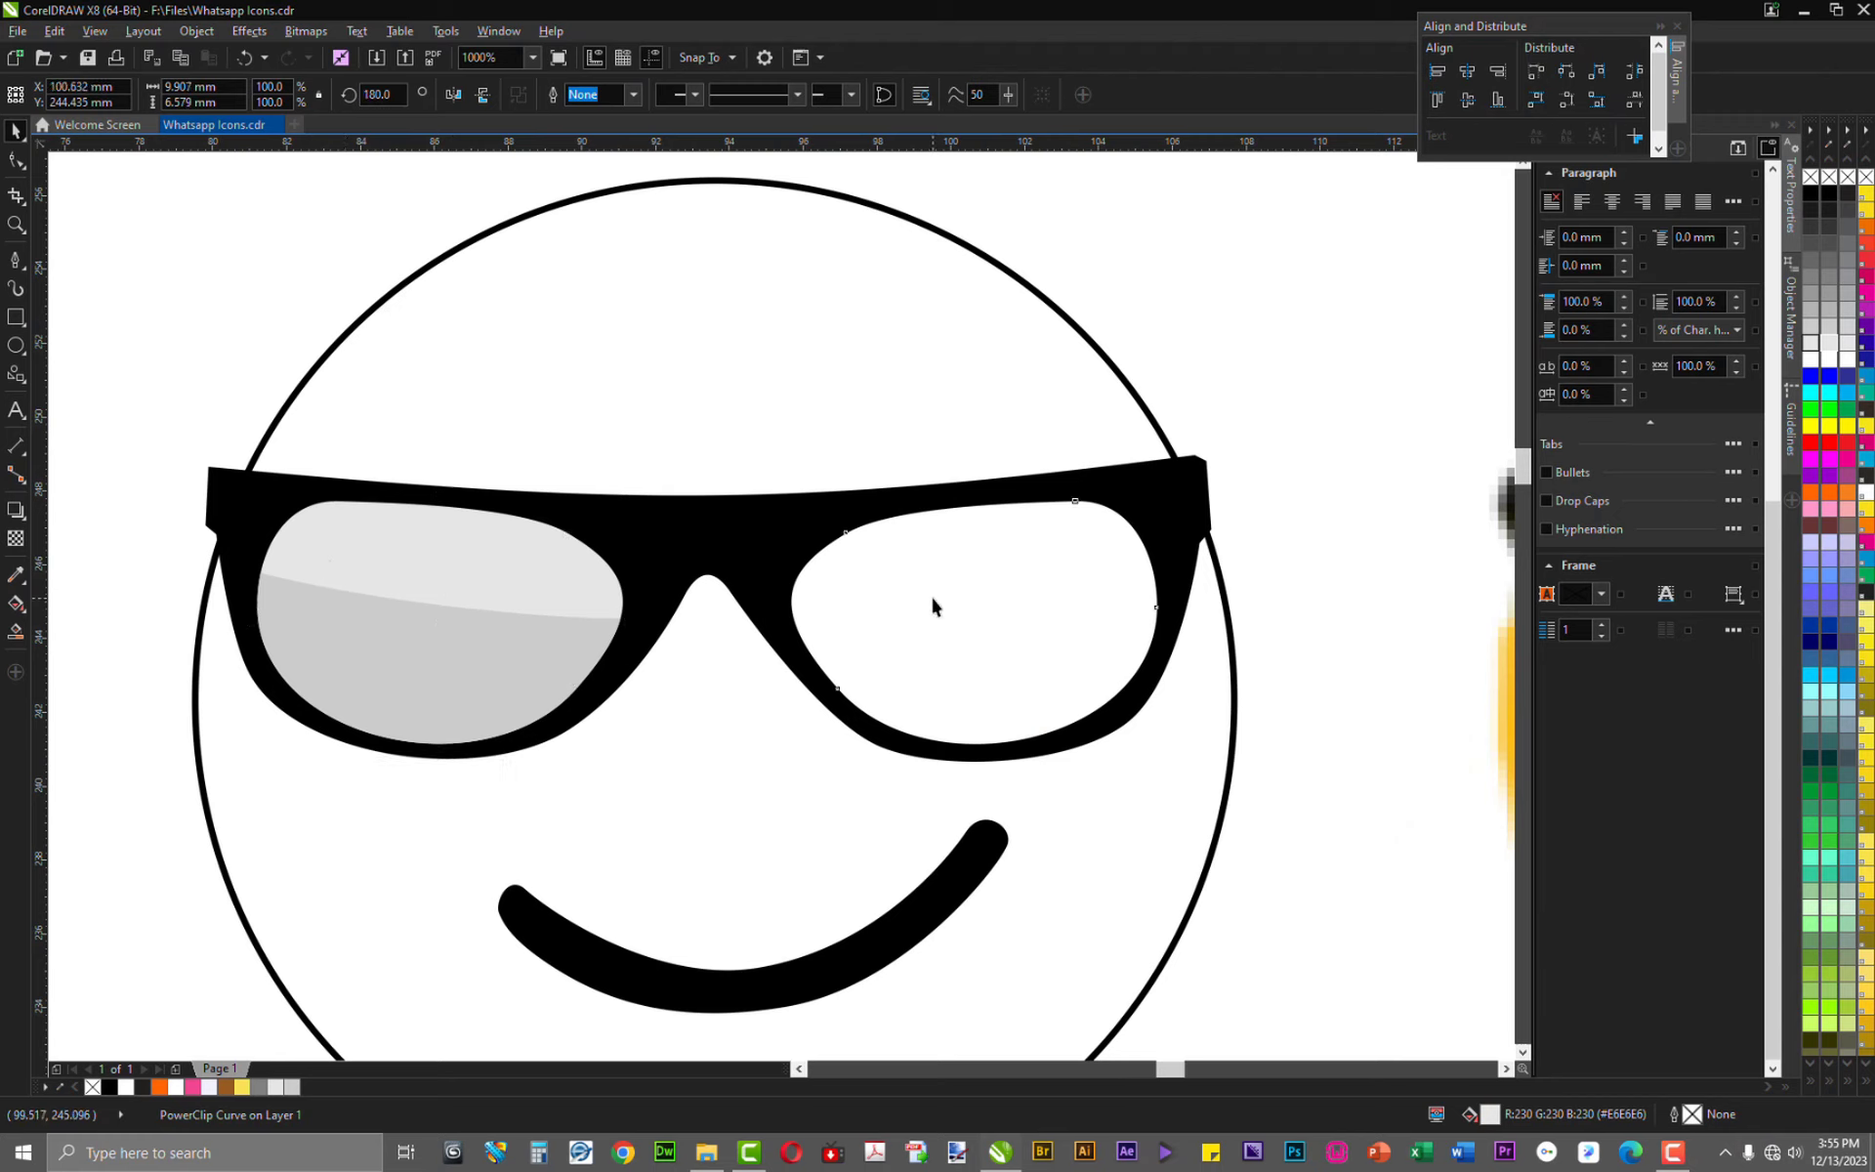
click(373, 559)
drag(337, 561, 885, 573)
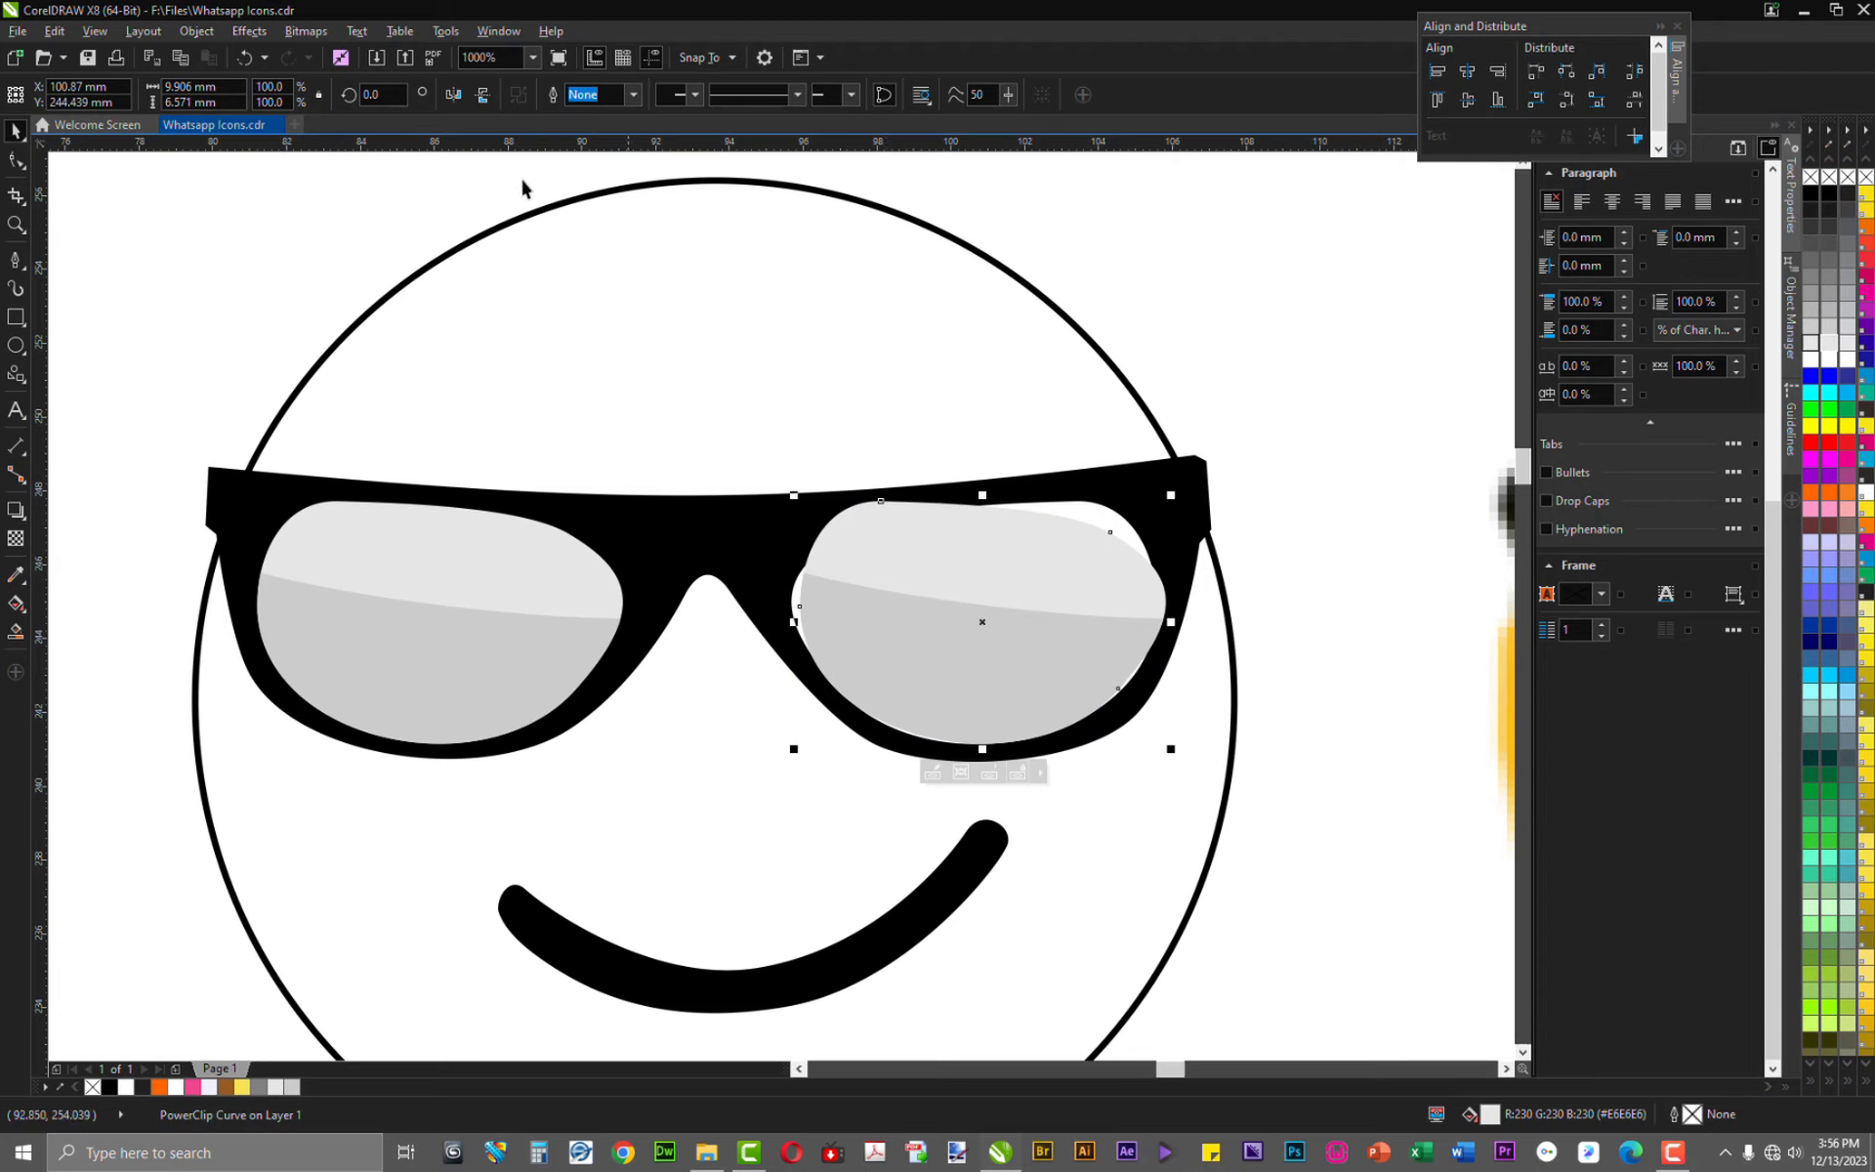
click(453, 94)
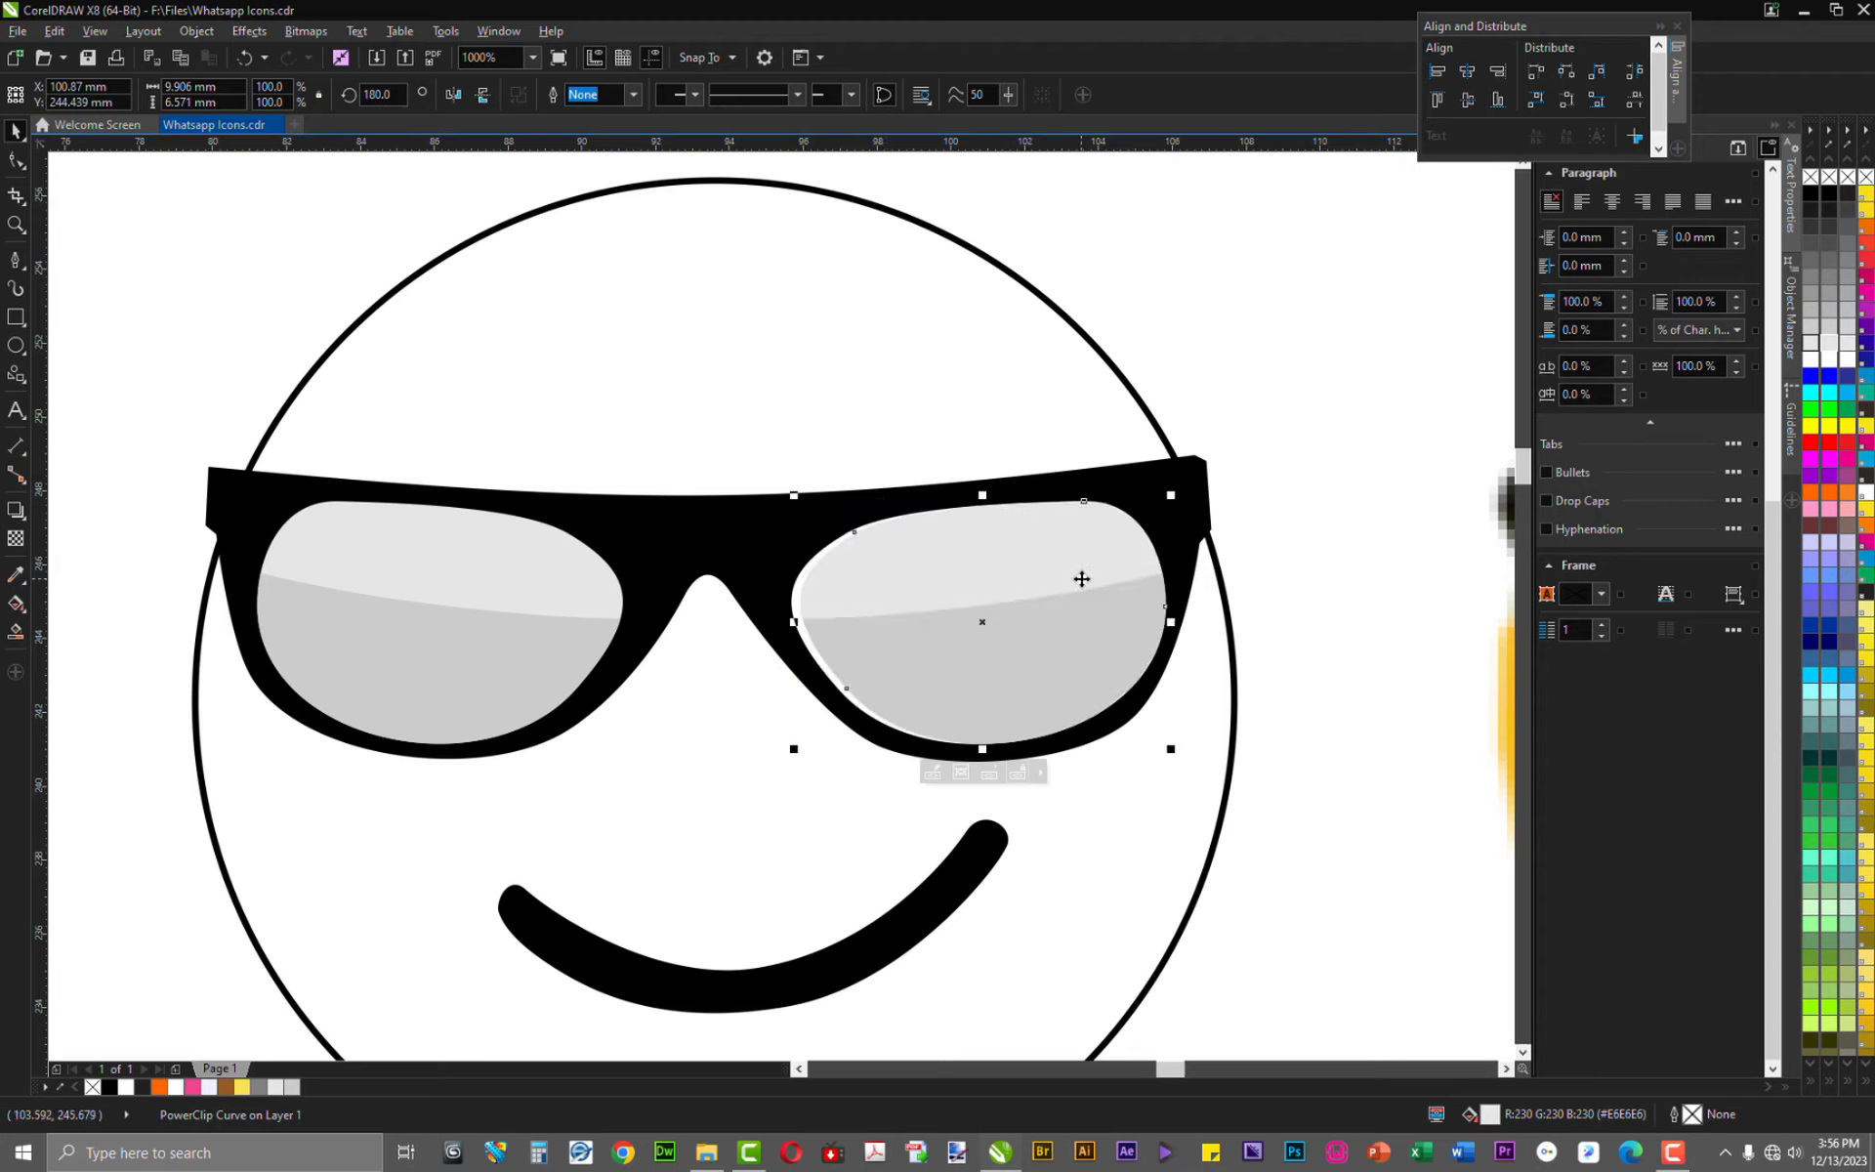
drag(1075, 582, 1067, 594)
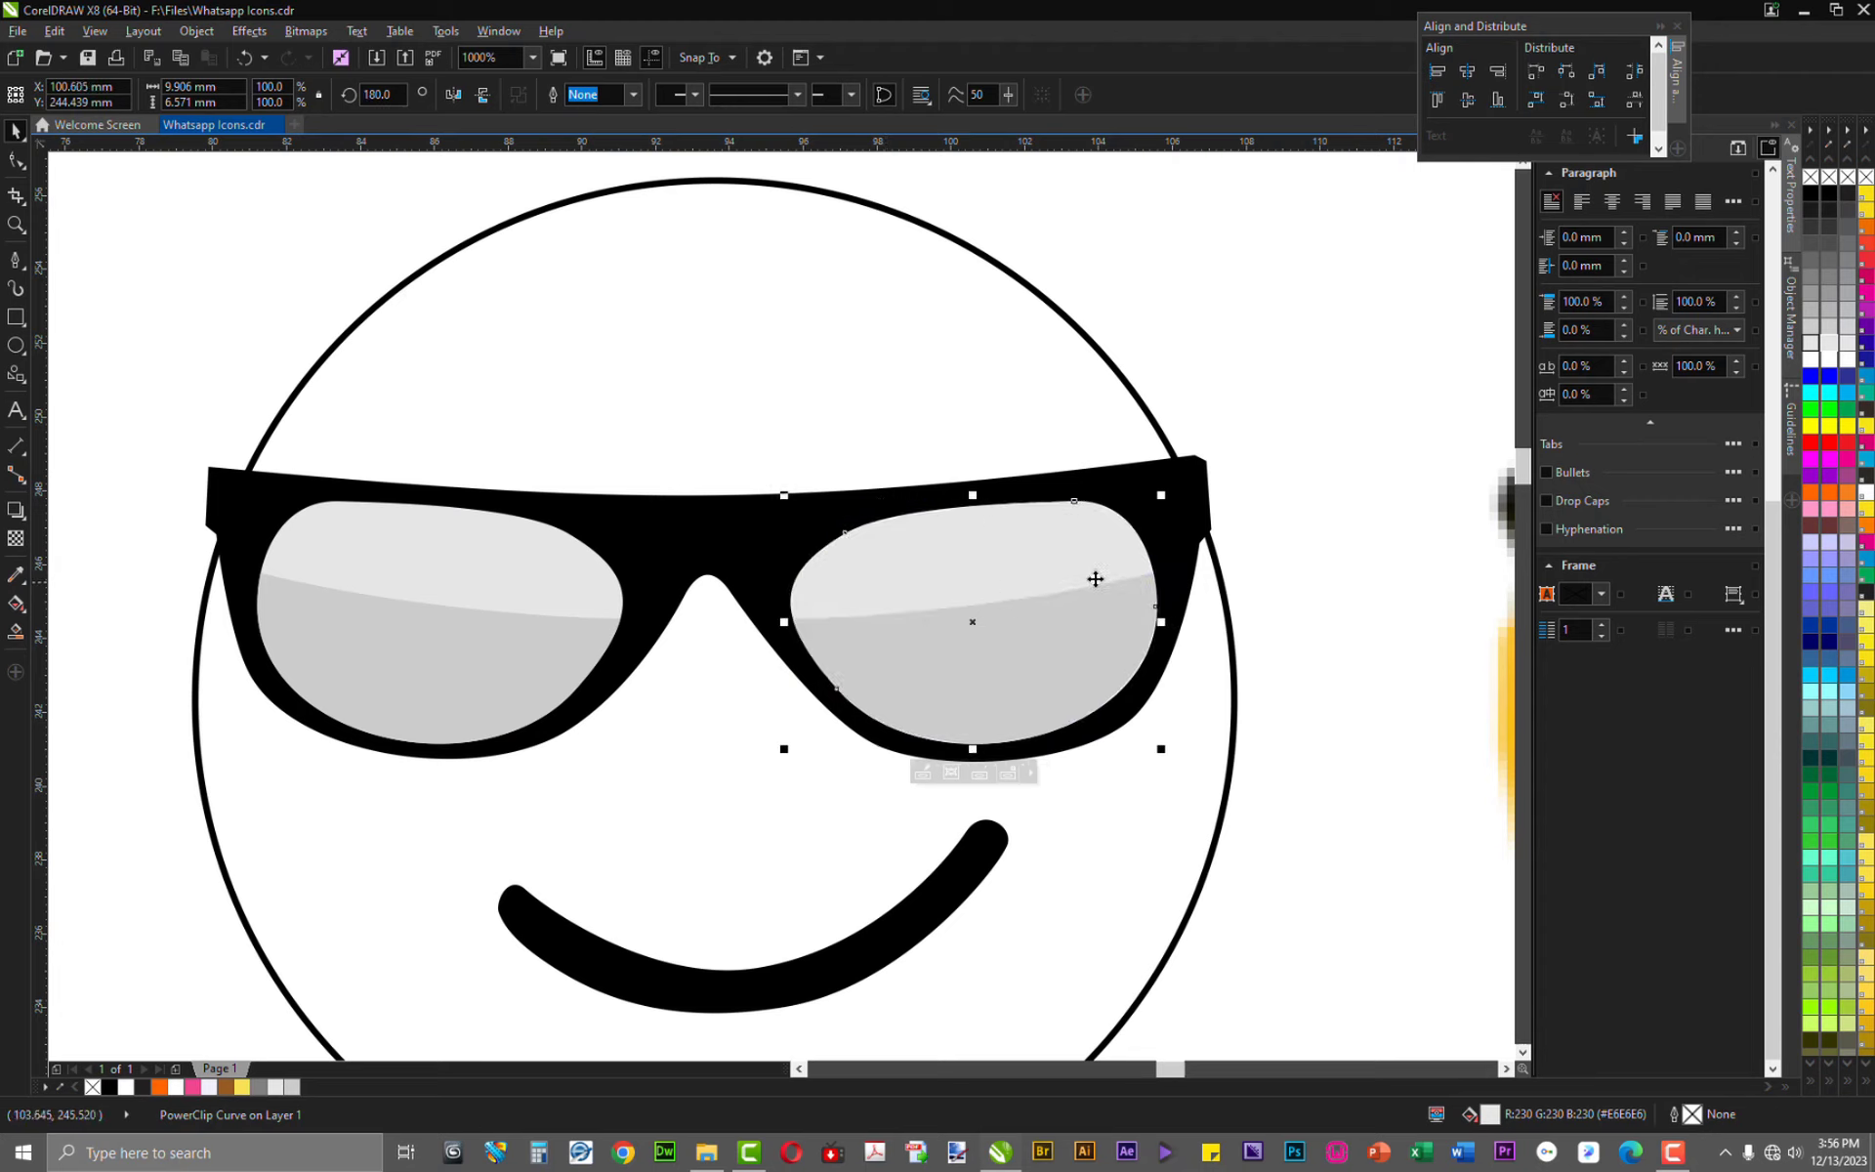
Move the mirrored shaded lens aside and delete the old white right lens beneath it
alt+click(966, 599)
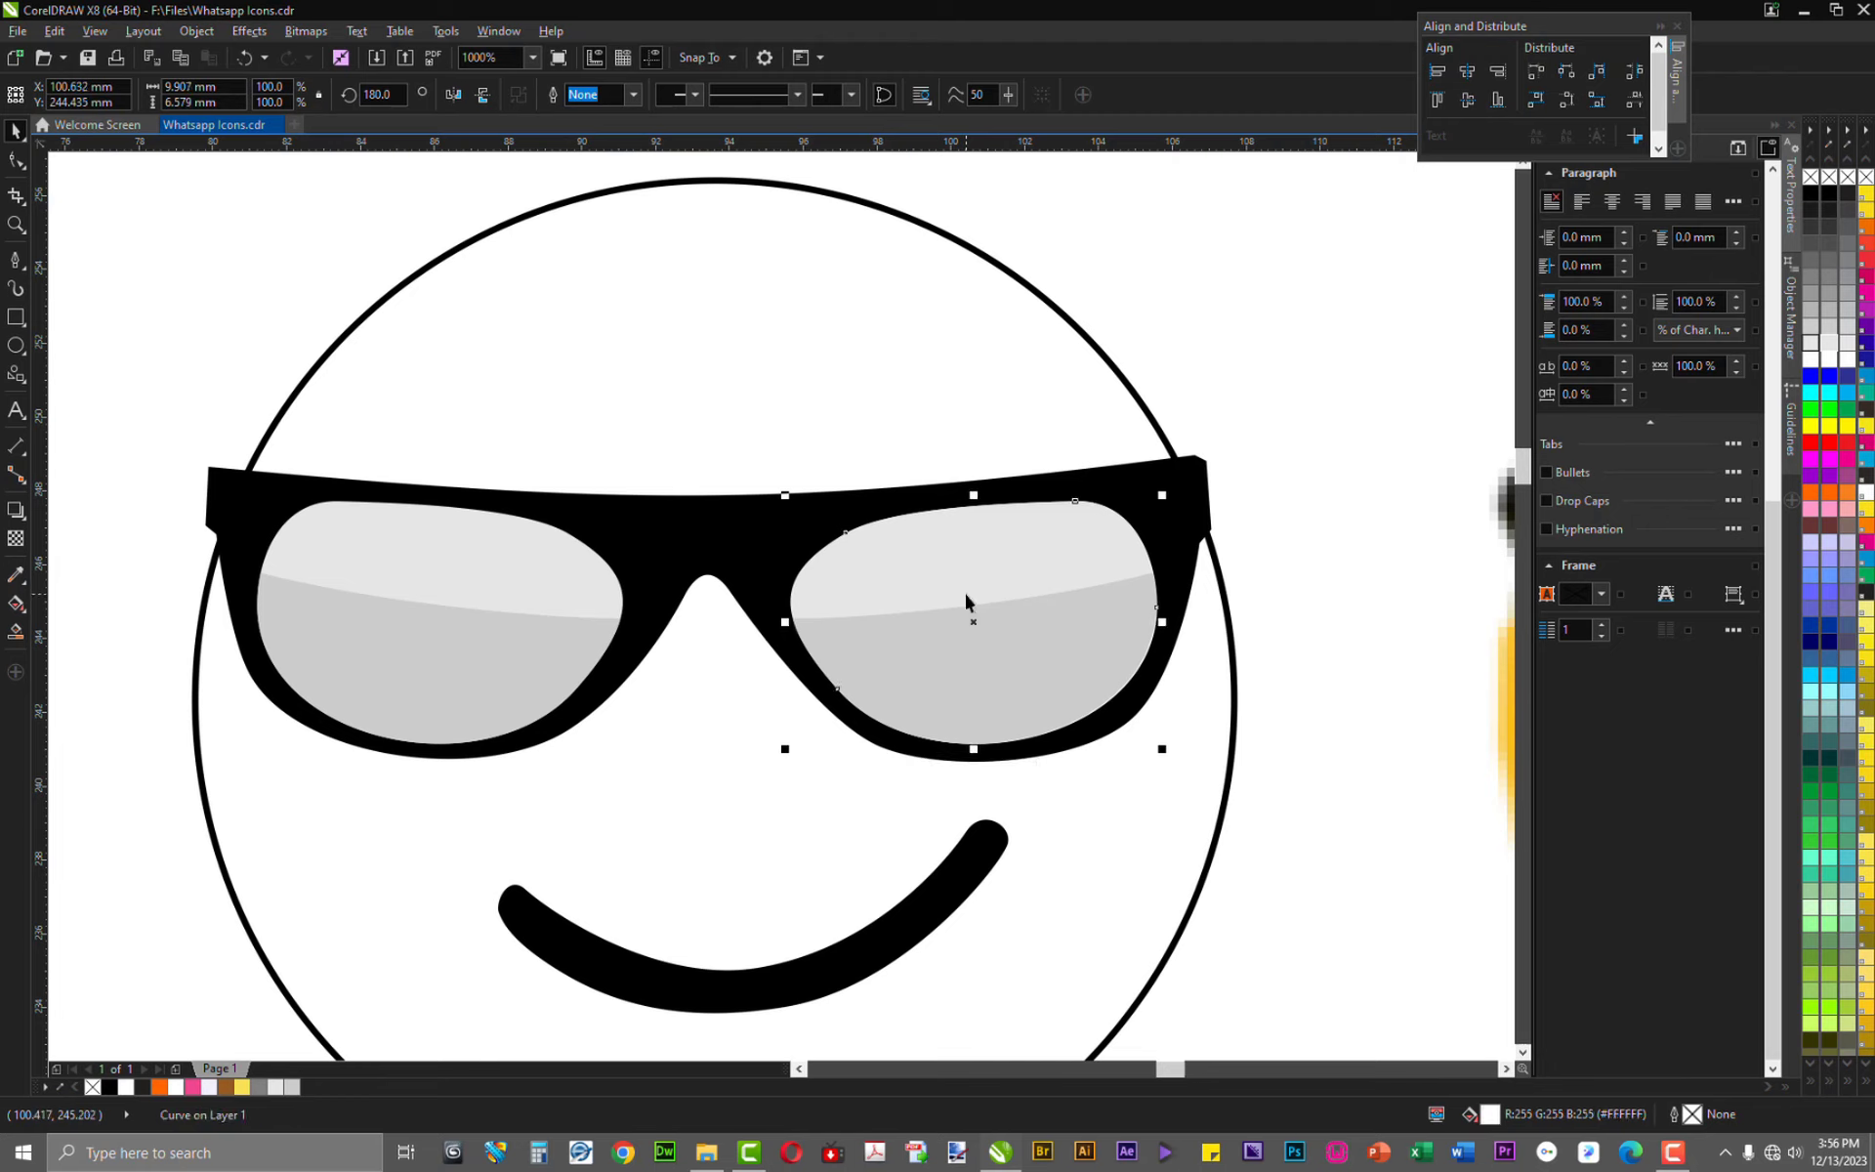
click(1053, 557)
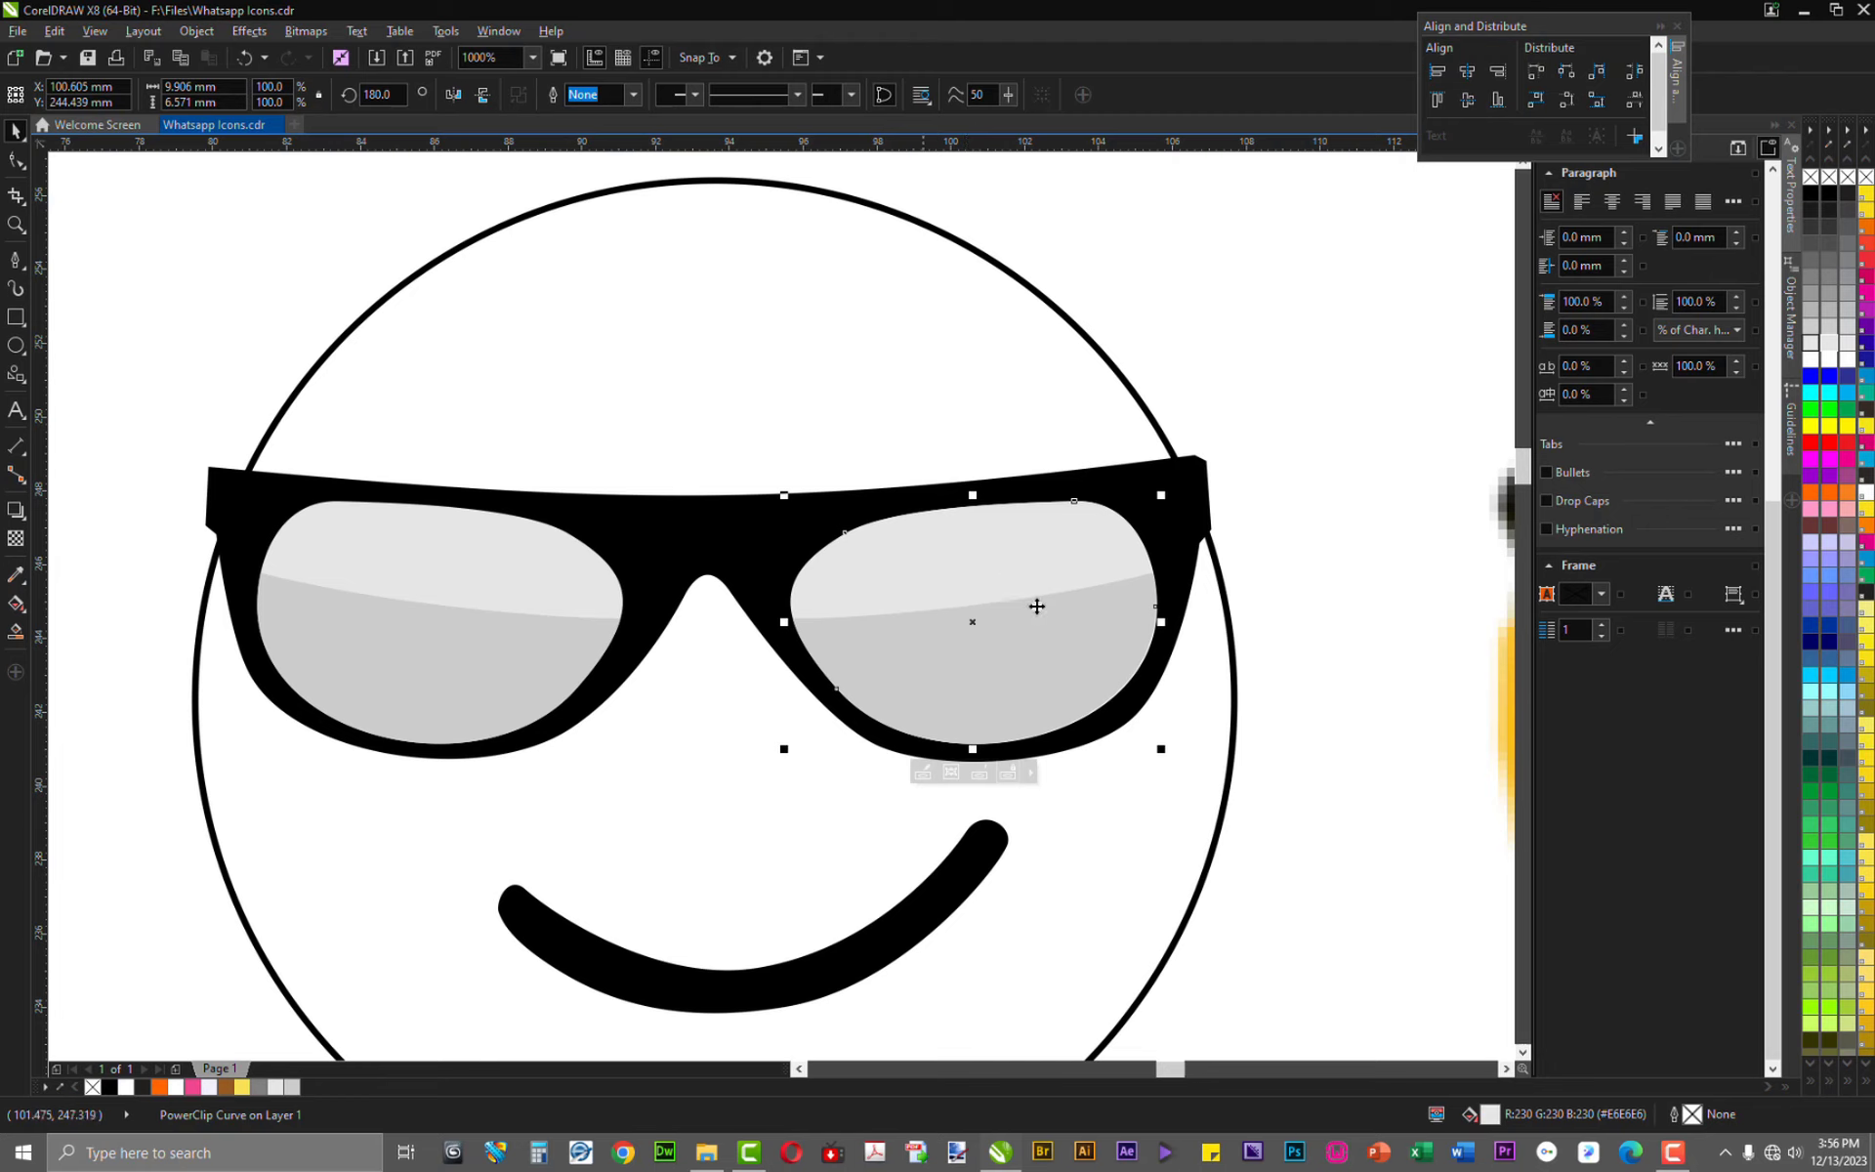
drag(1017, 612, 1096, 586)
click(1093, 584)
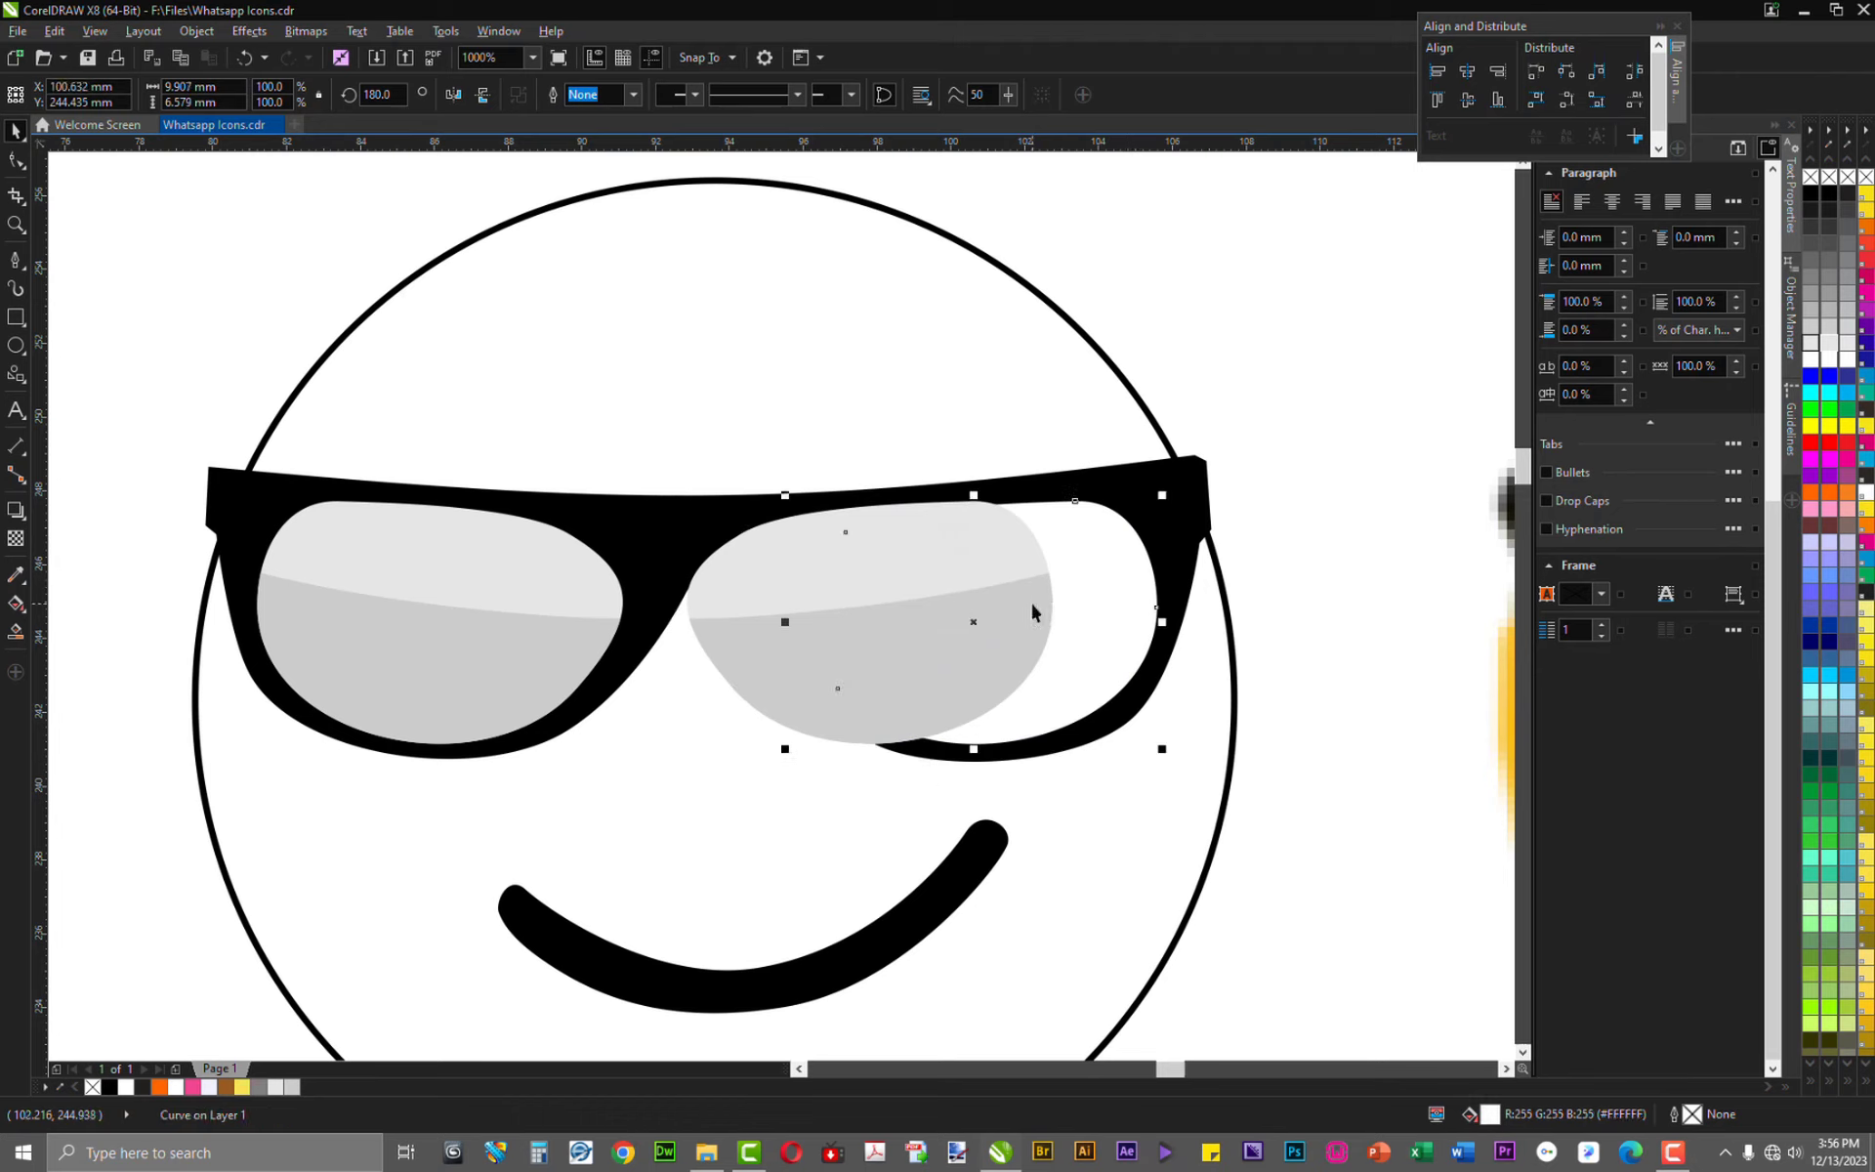
key(Delete)
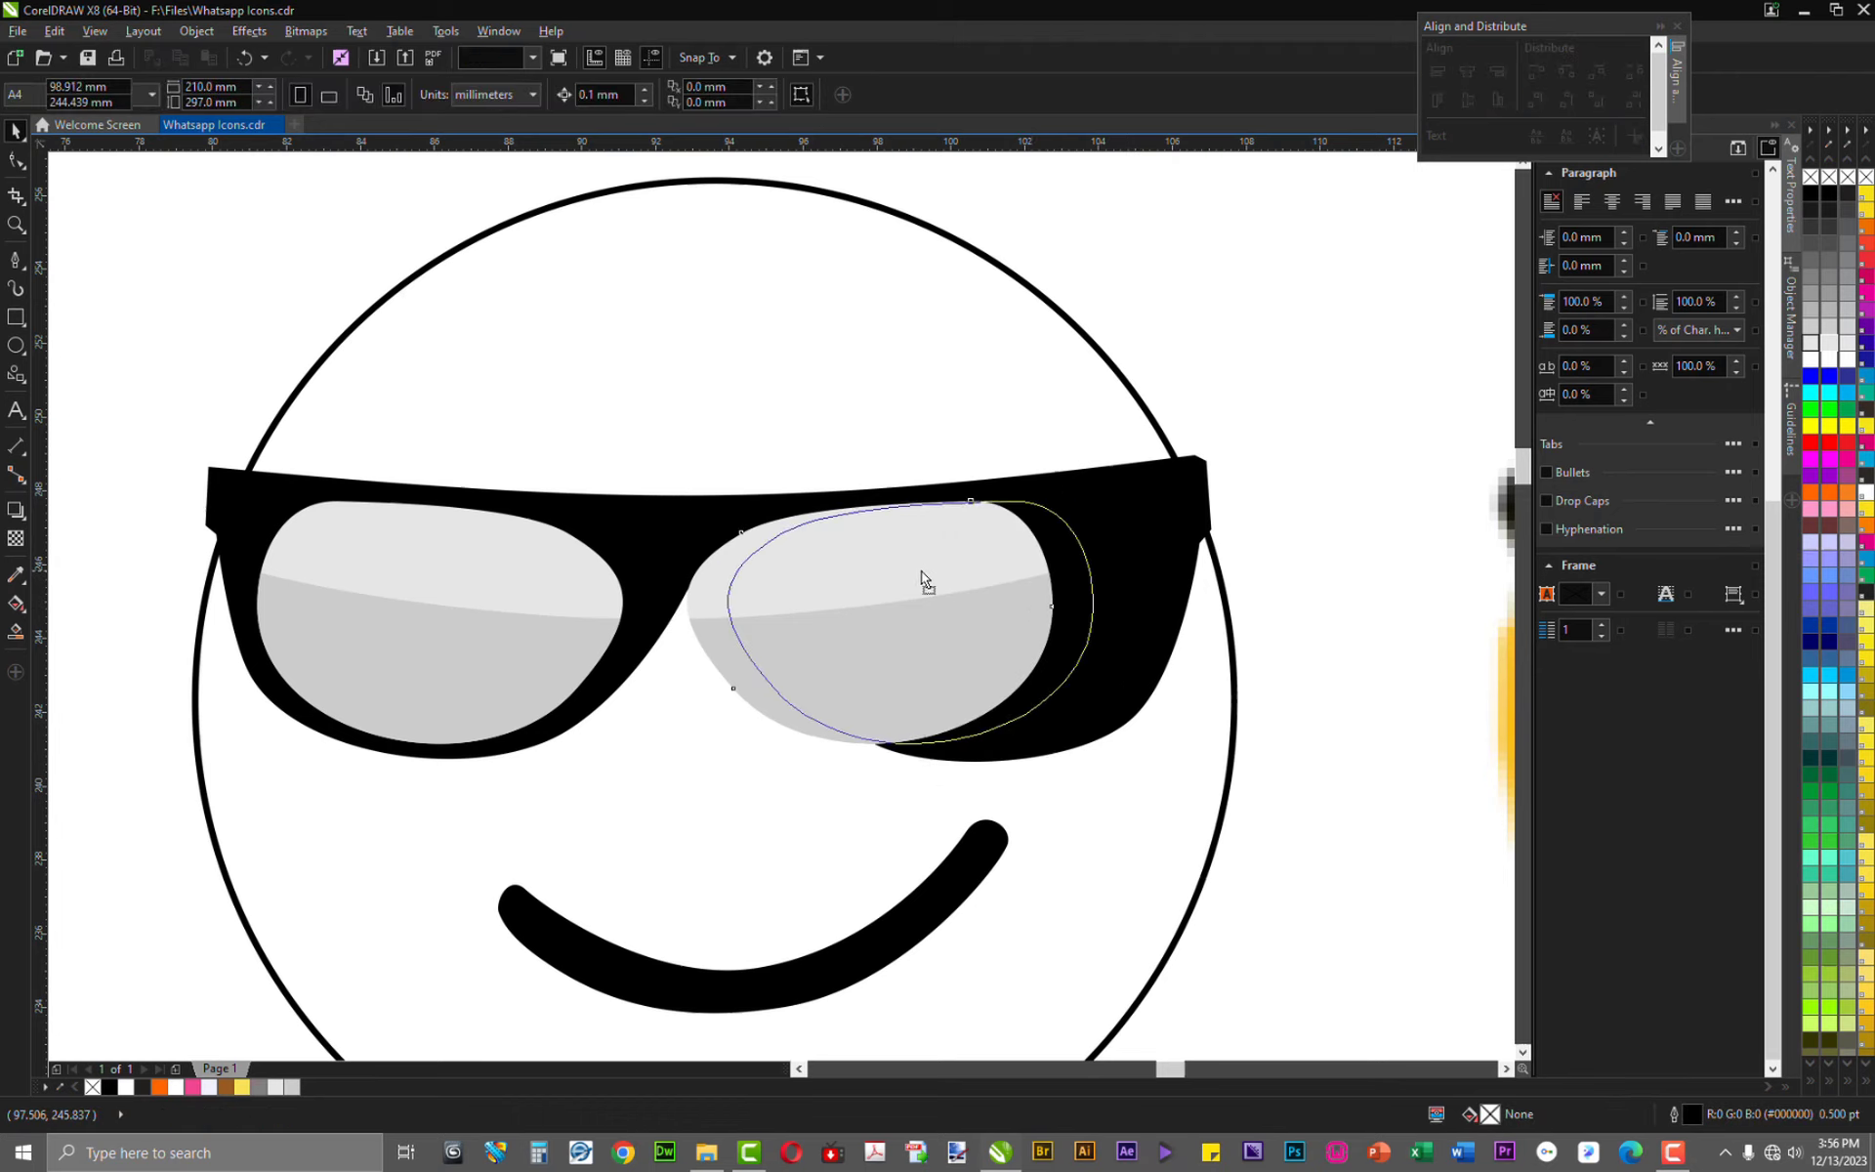
Move the mirrored shaded lens back into the frame's right opening and nudge it slightly left to fit
drag(924, 579, 974, 570)
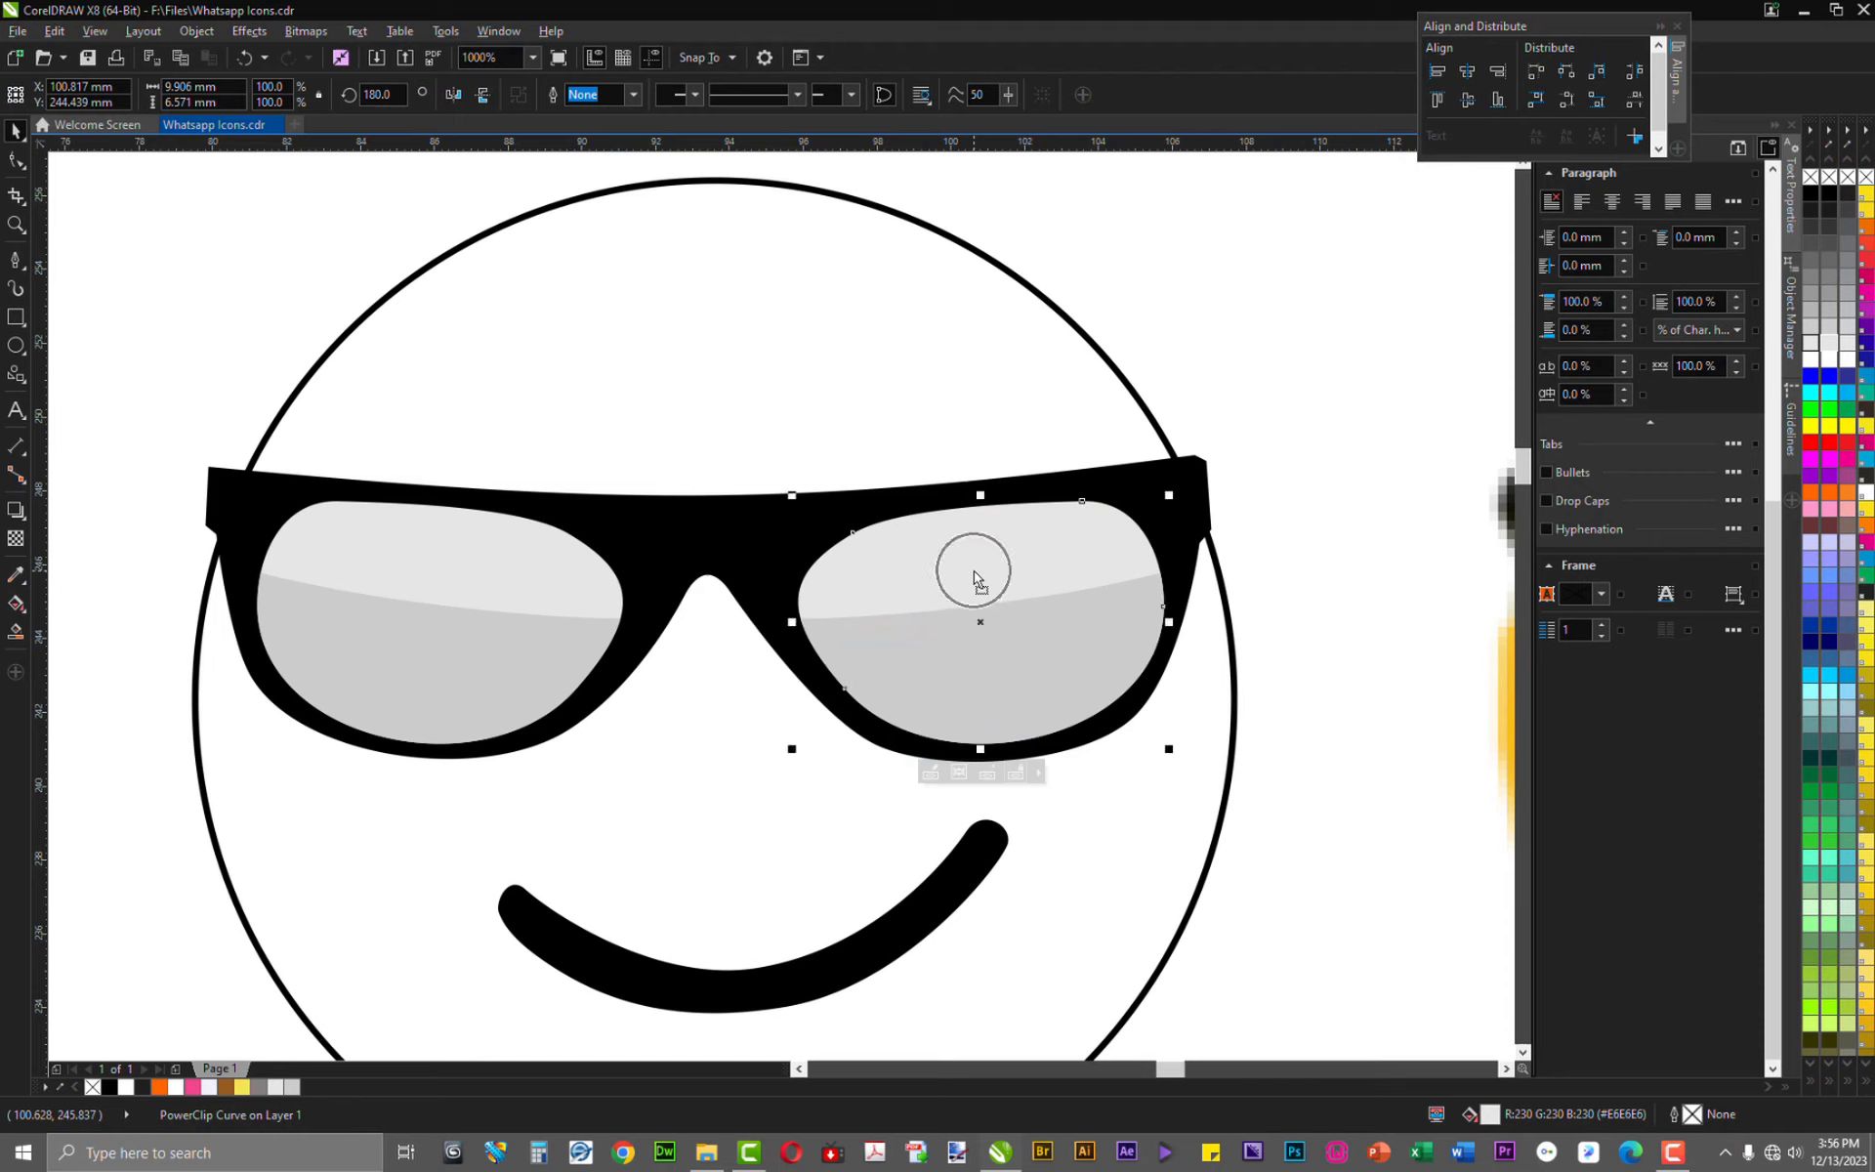
drag(882, 629, 882, 630)
click(881, 630)
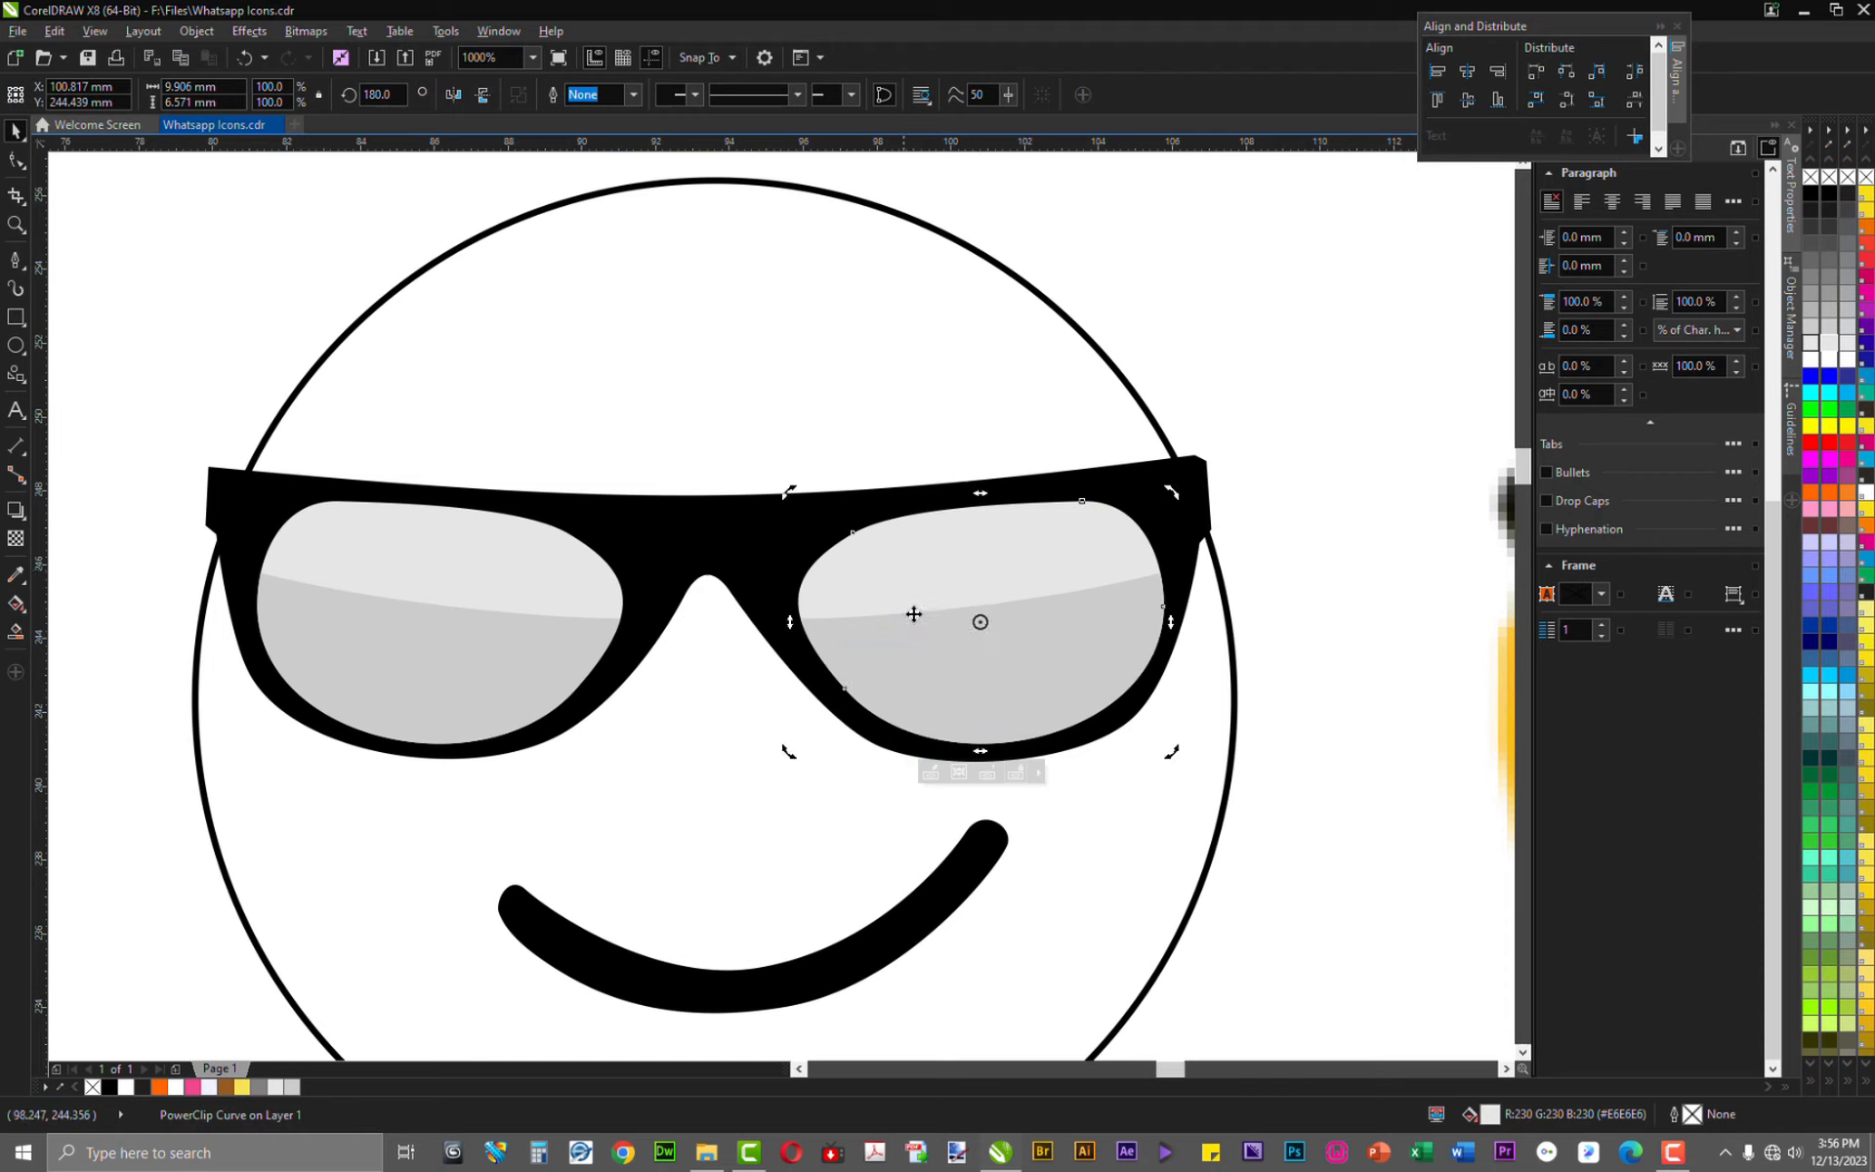
key(Left)
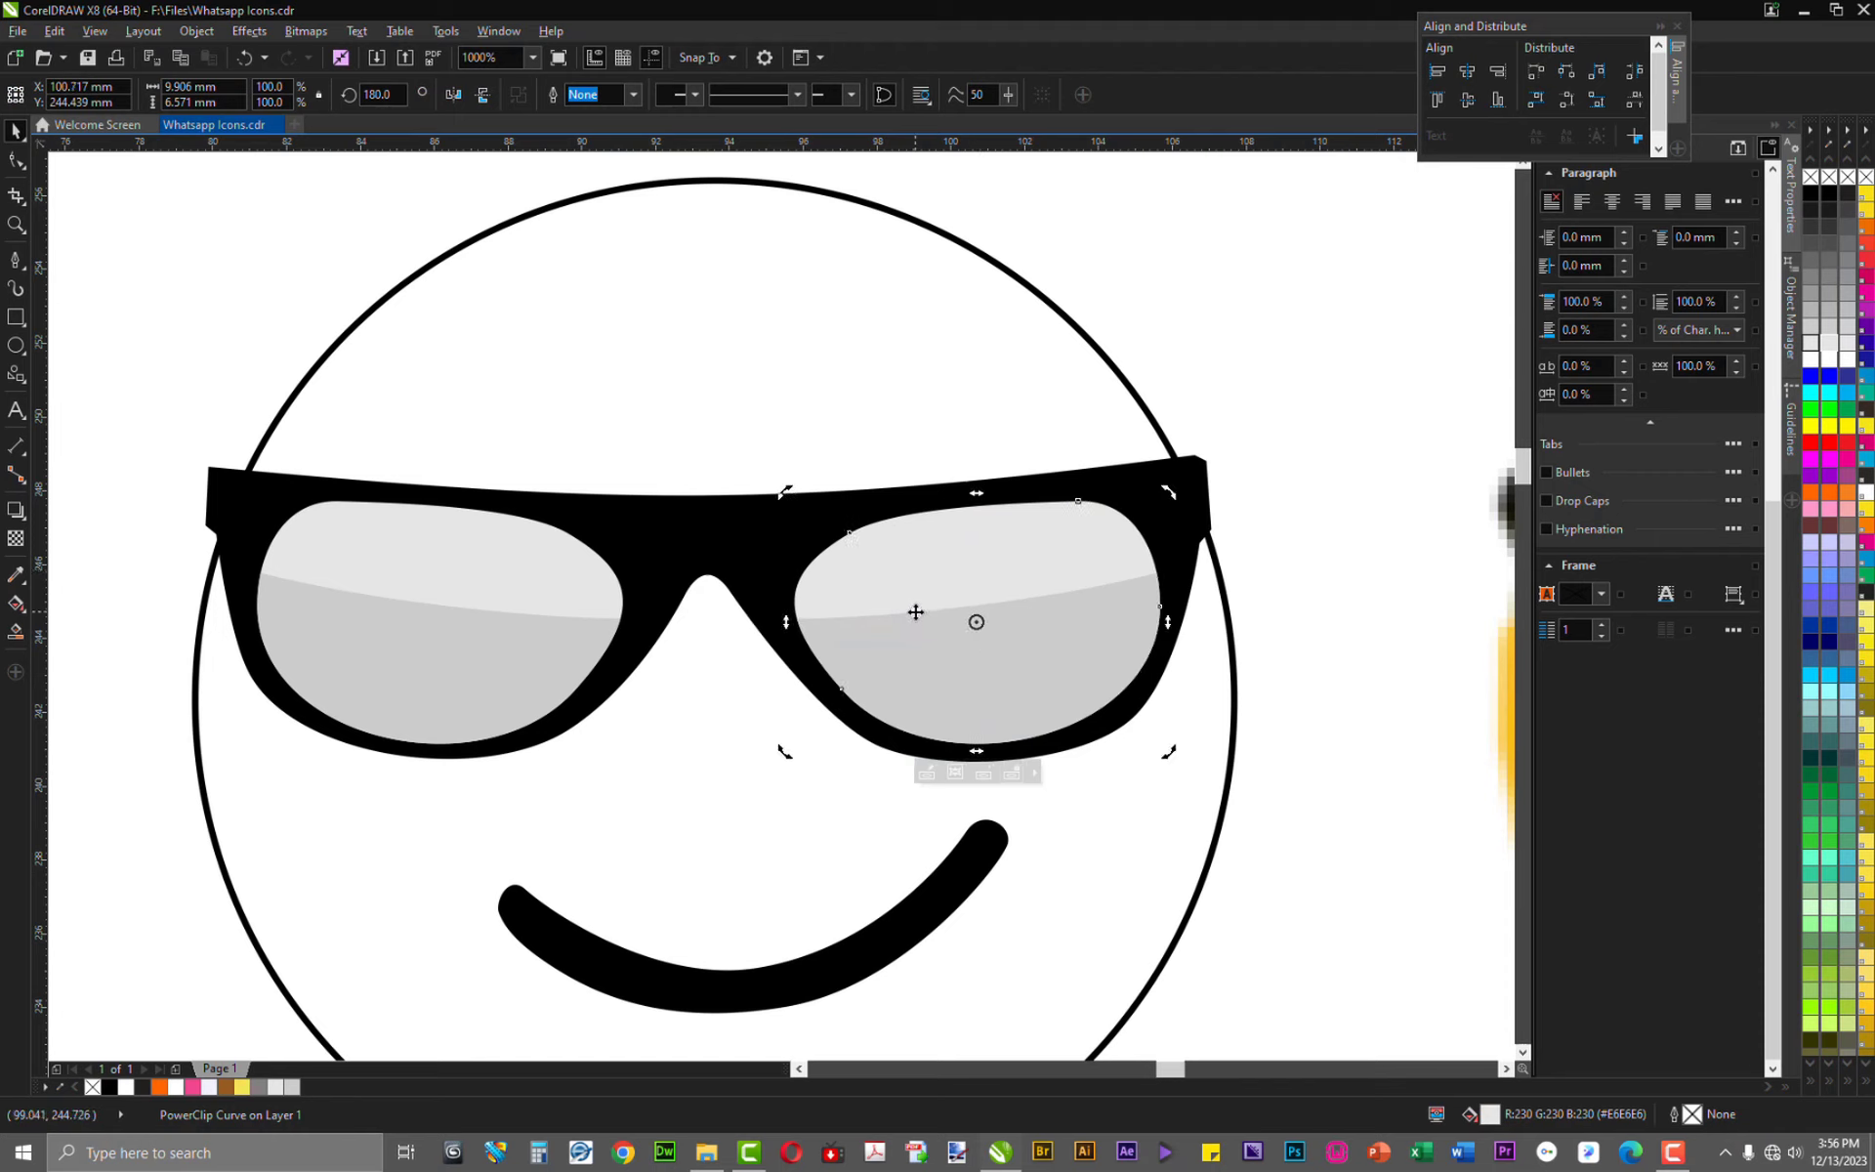
click(689, 379)
scroll(652, 395, down, 2)
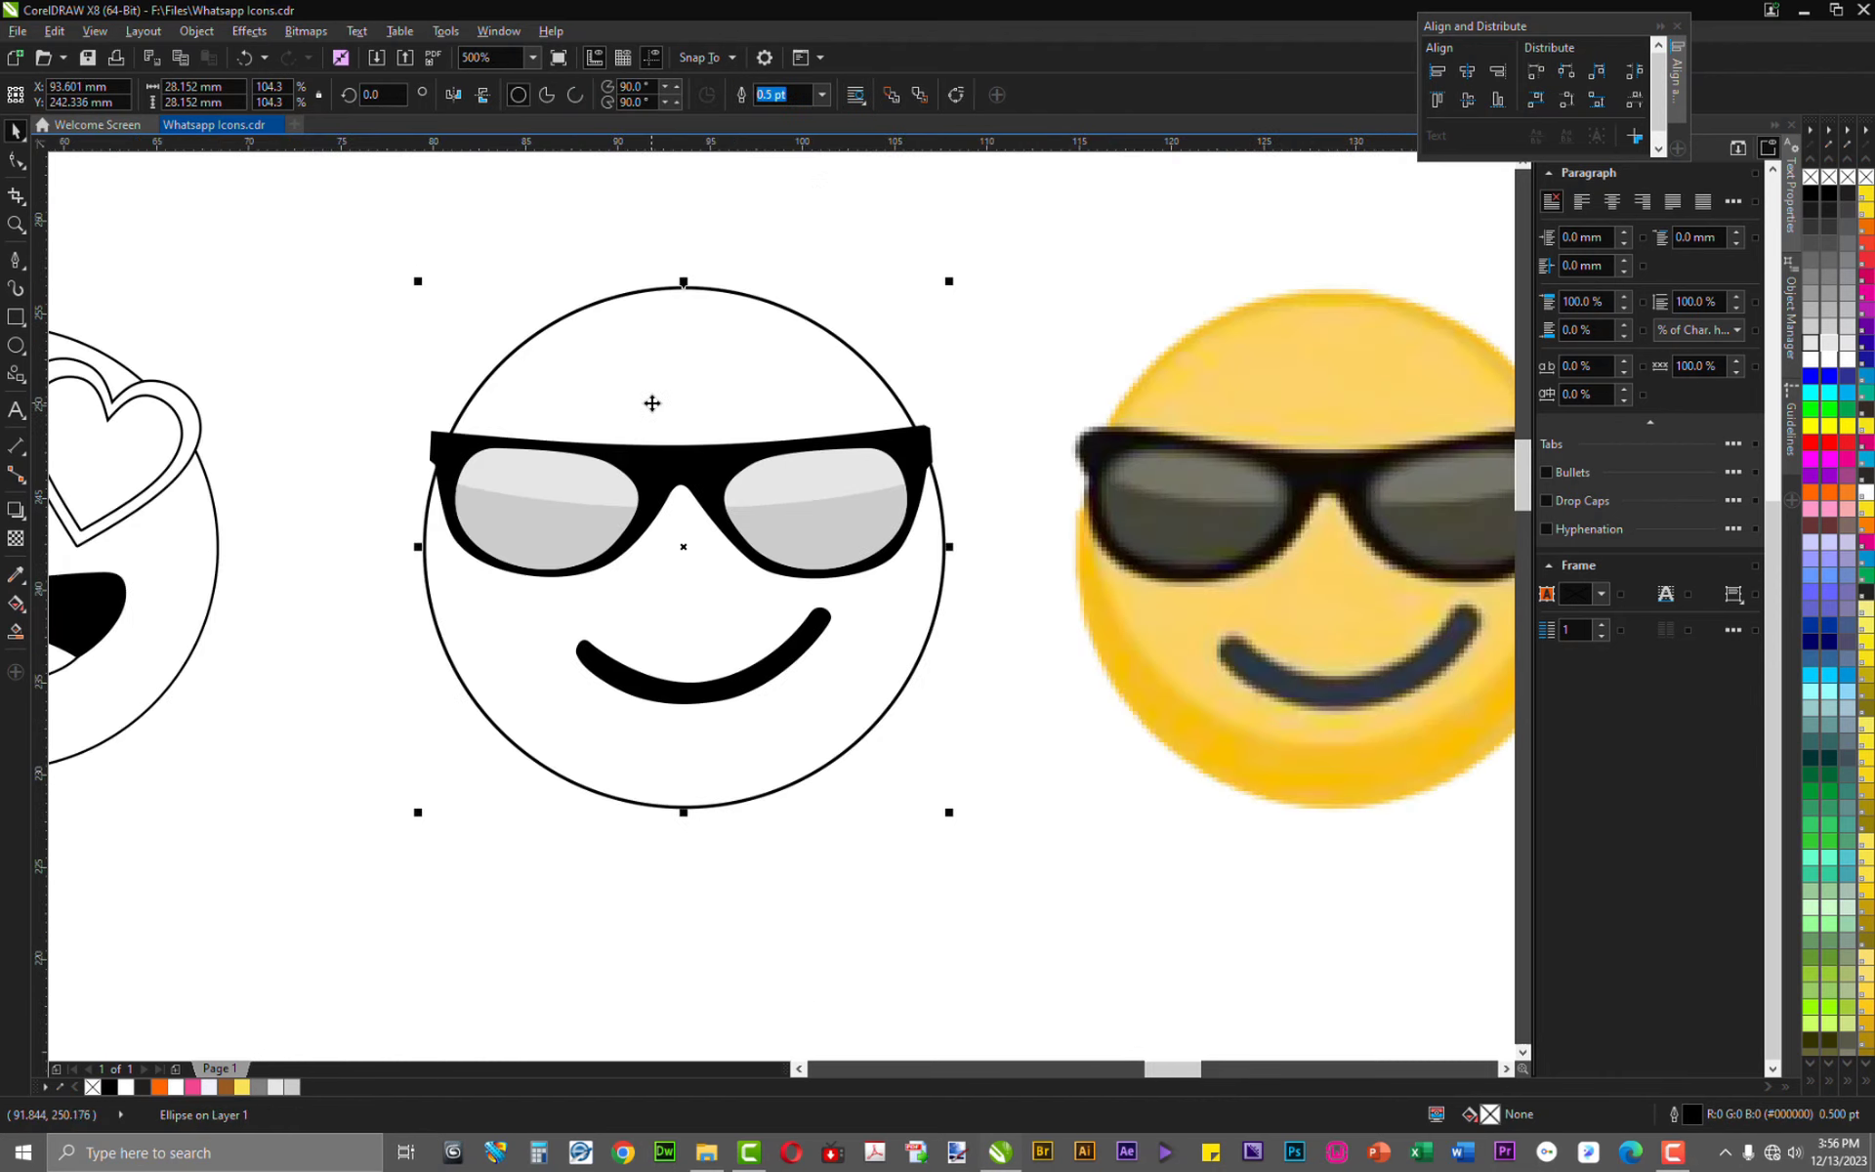
scroll(307, 625, down, 2)
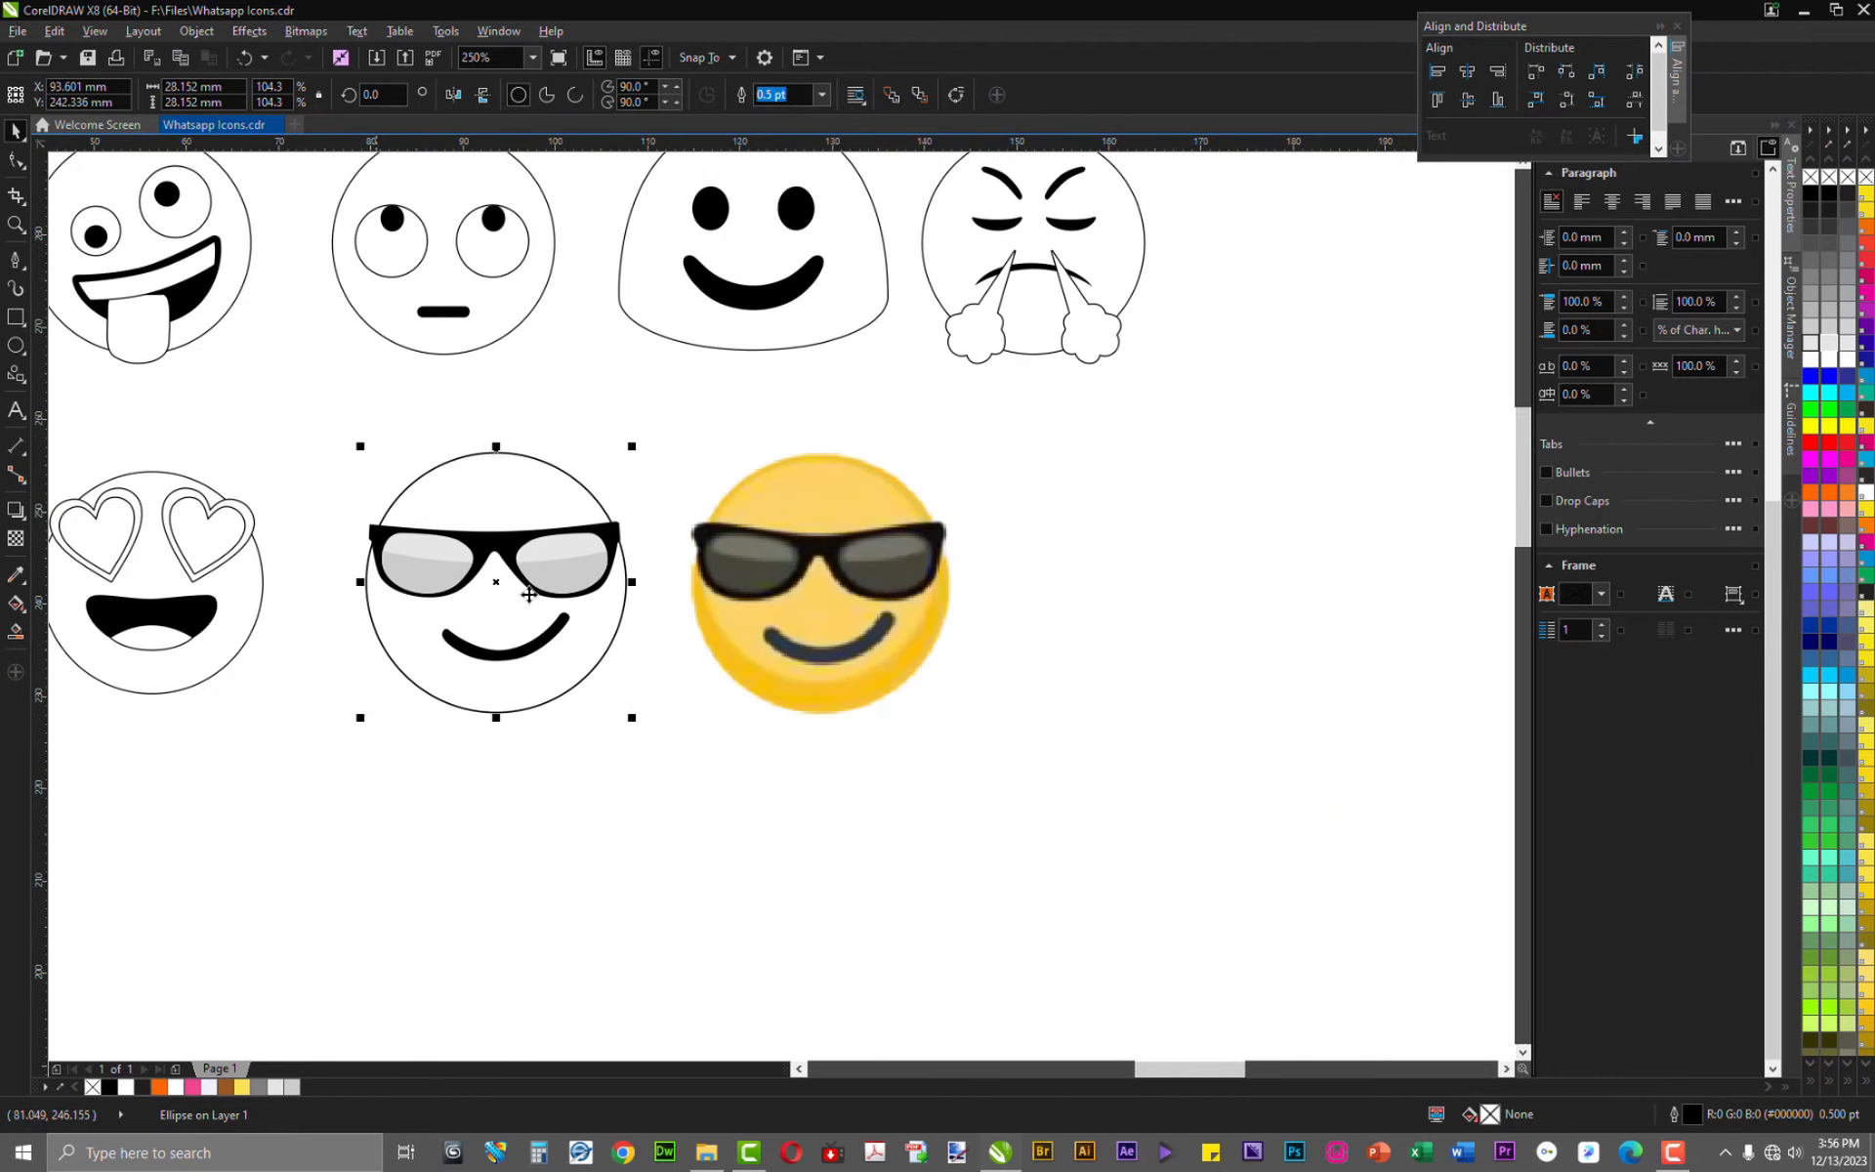
scroll(387, 622, up, 2)
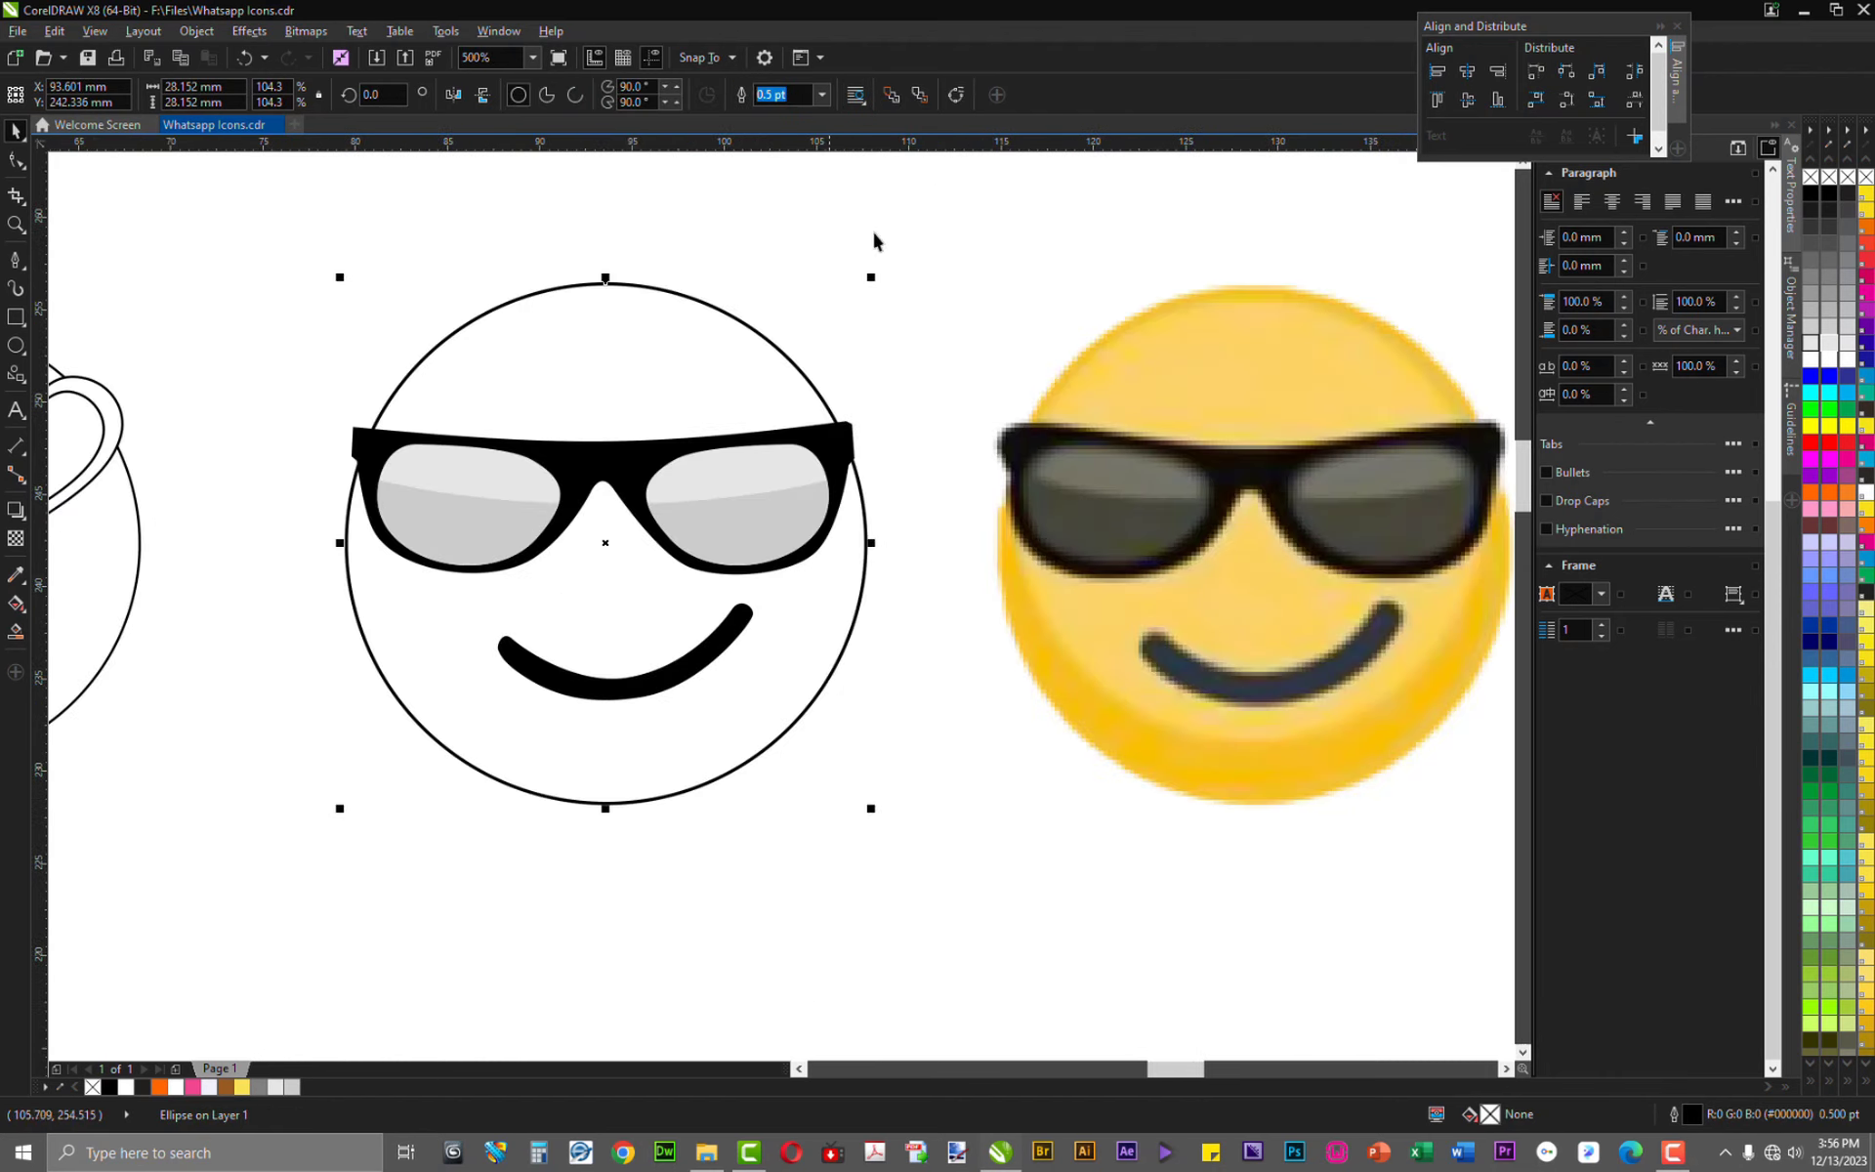
click(921, 222)
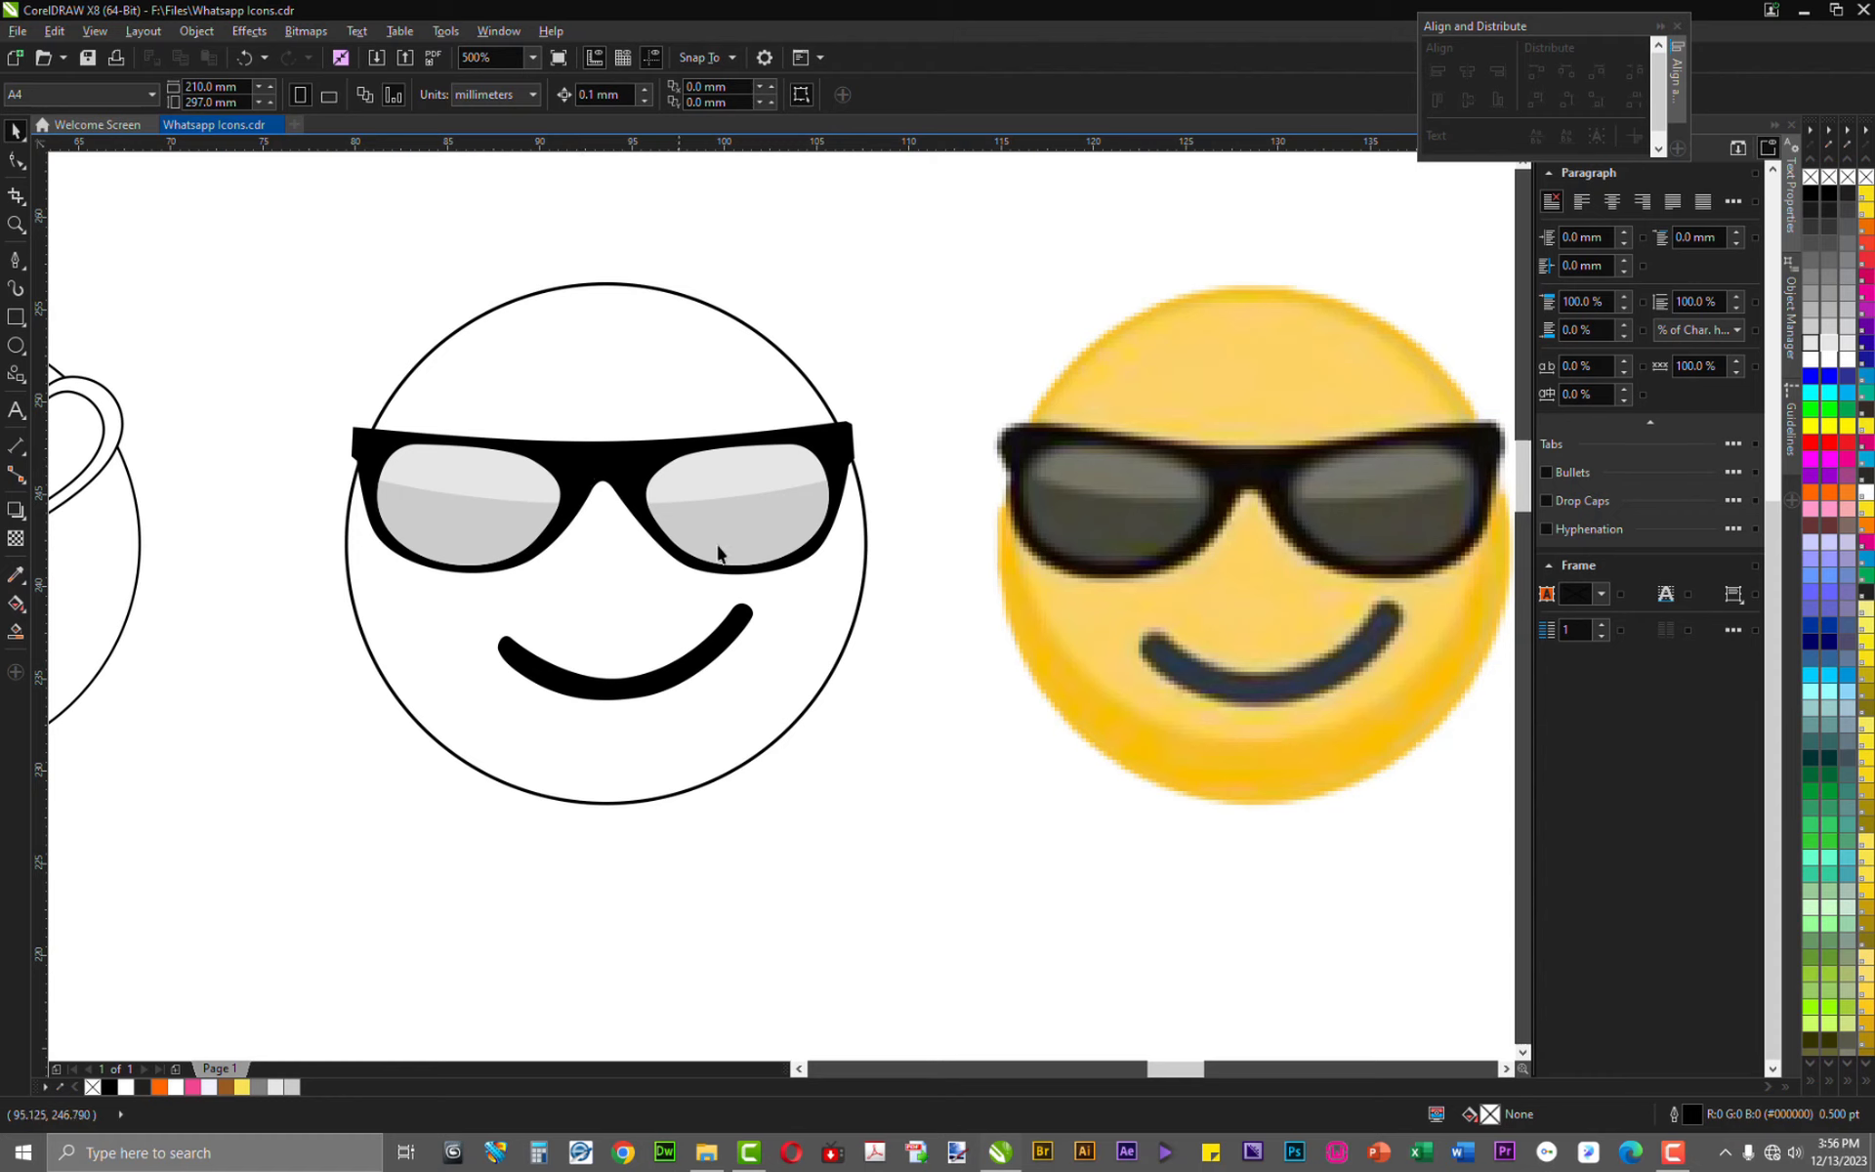
scroll(622, 610, down, 2)
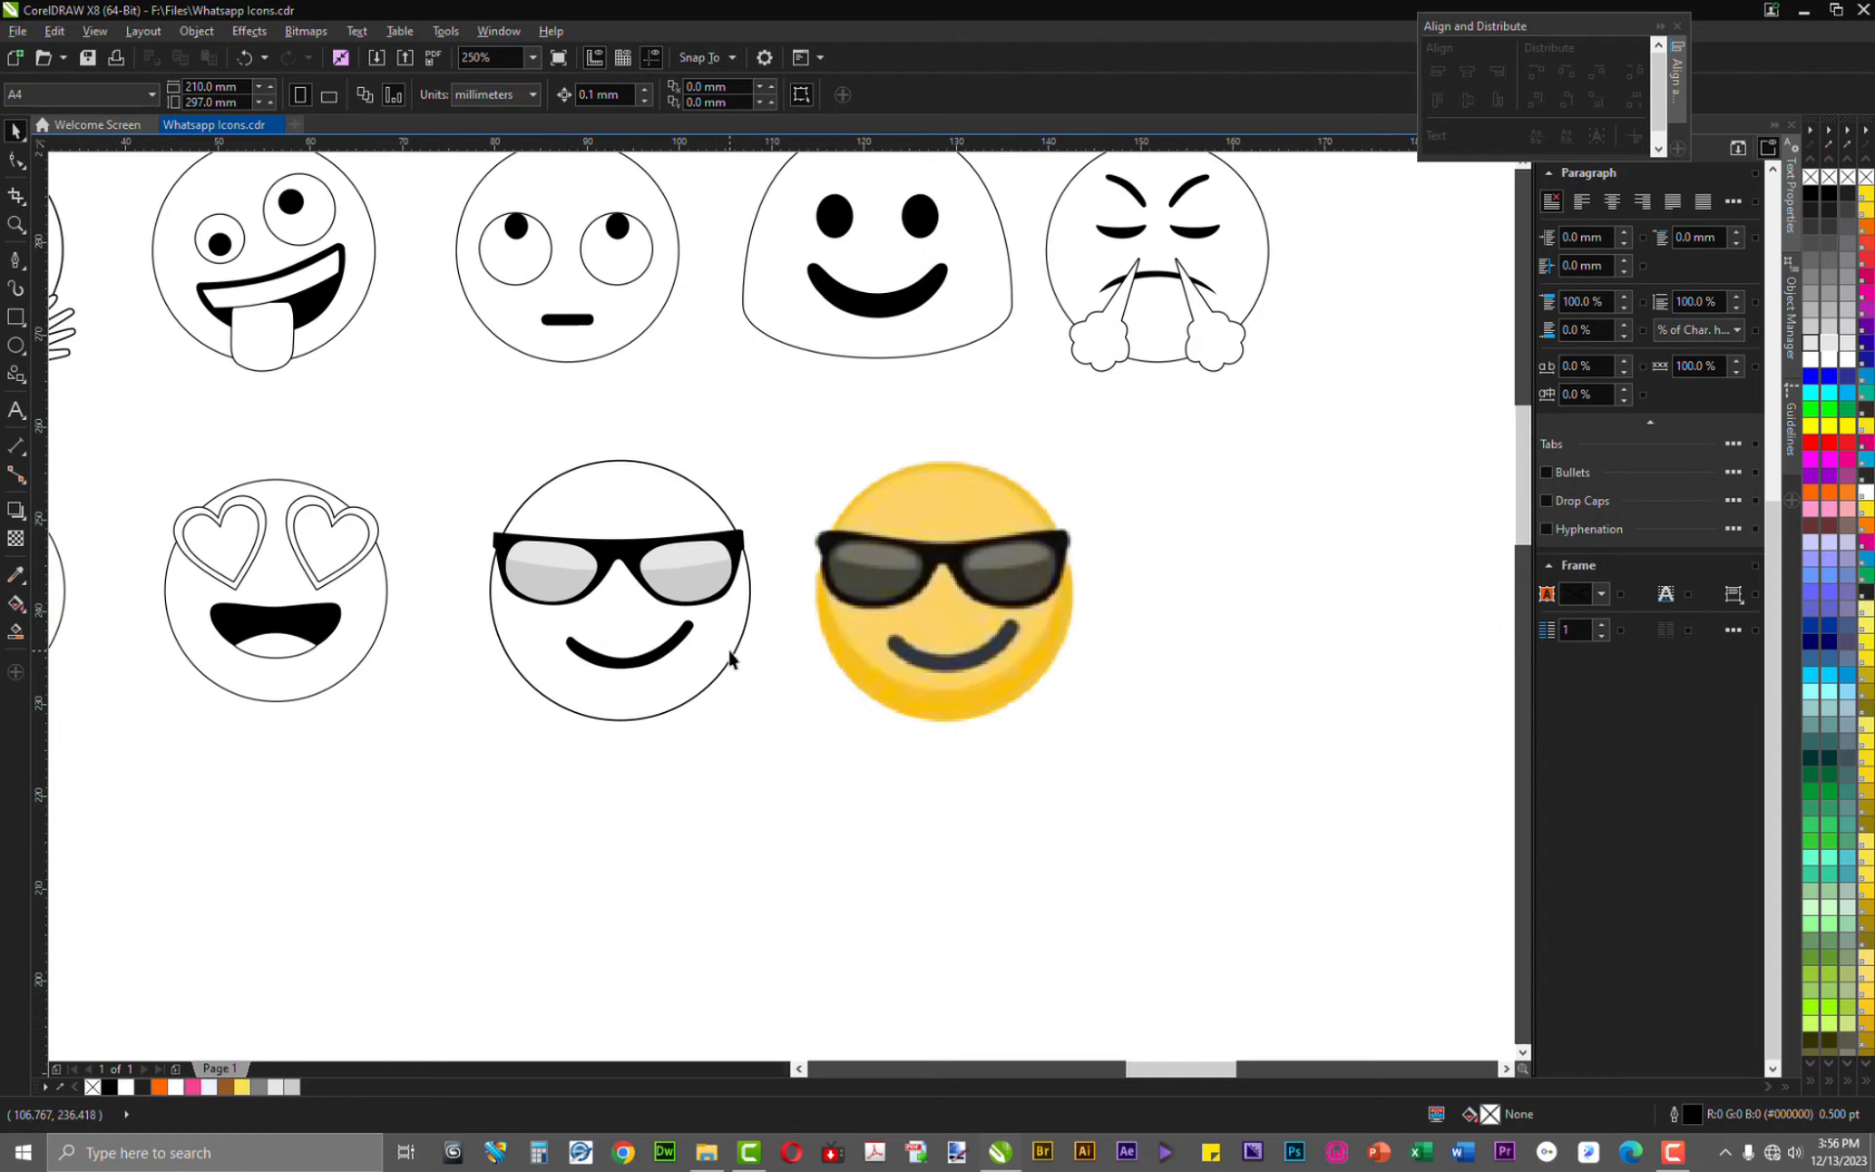
Delete the coloured sunglasses emoji reference bitmap beside the redrawn icon
scroll(667, 639, up, 2)
scroll(1006, 465, down, 1)
scroll(963, 439, up, 1)
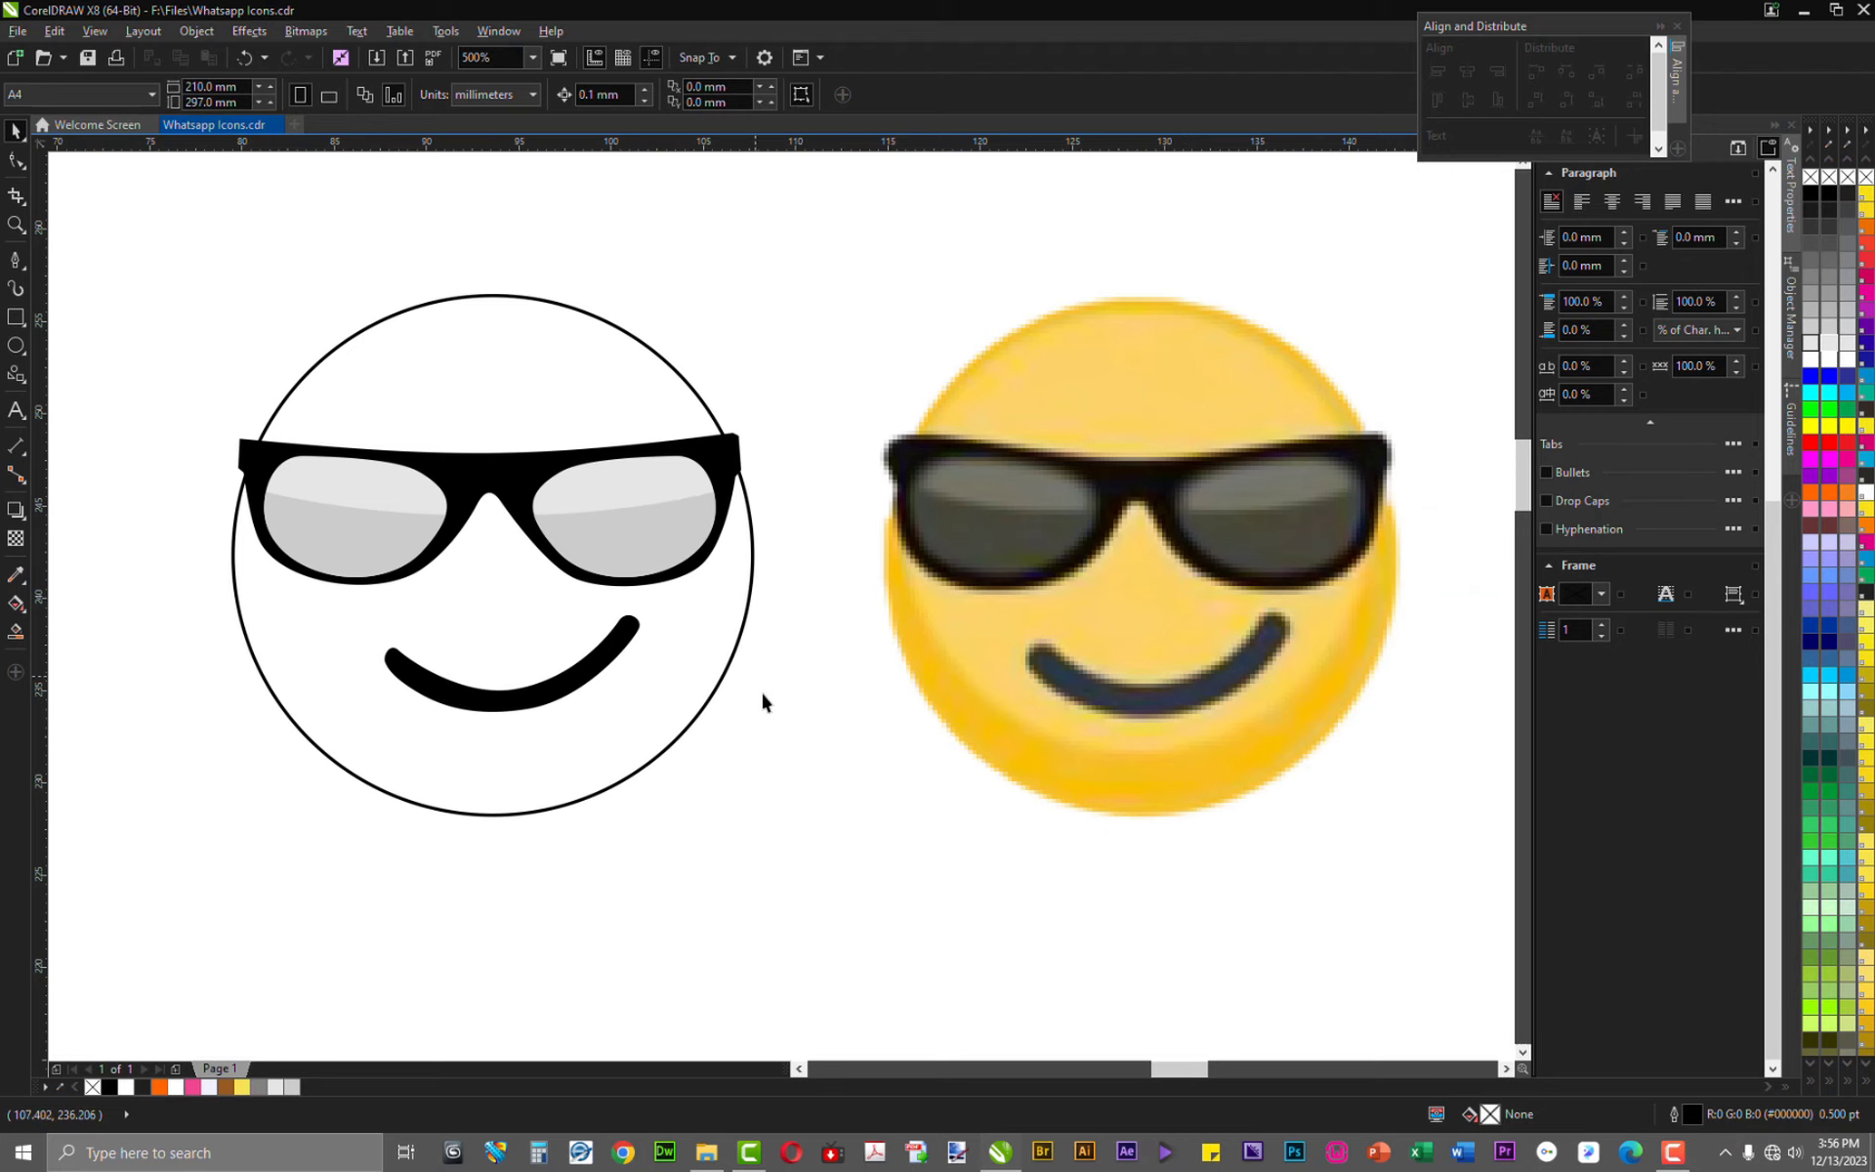
scroll(816, 630, down, 2)
click(908, 612)
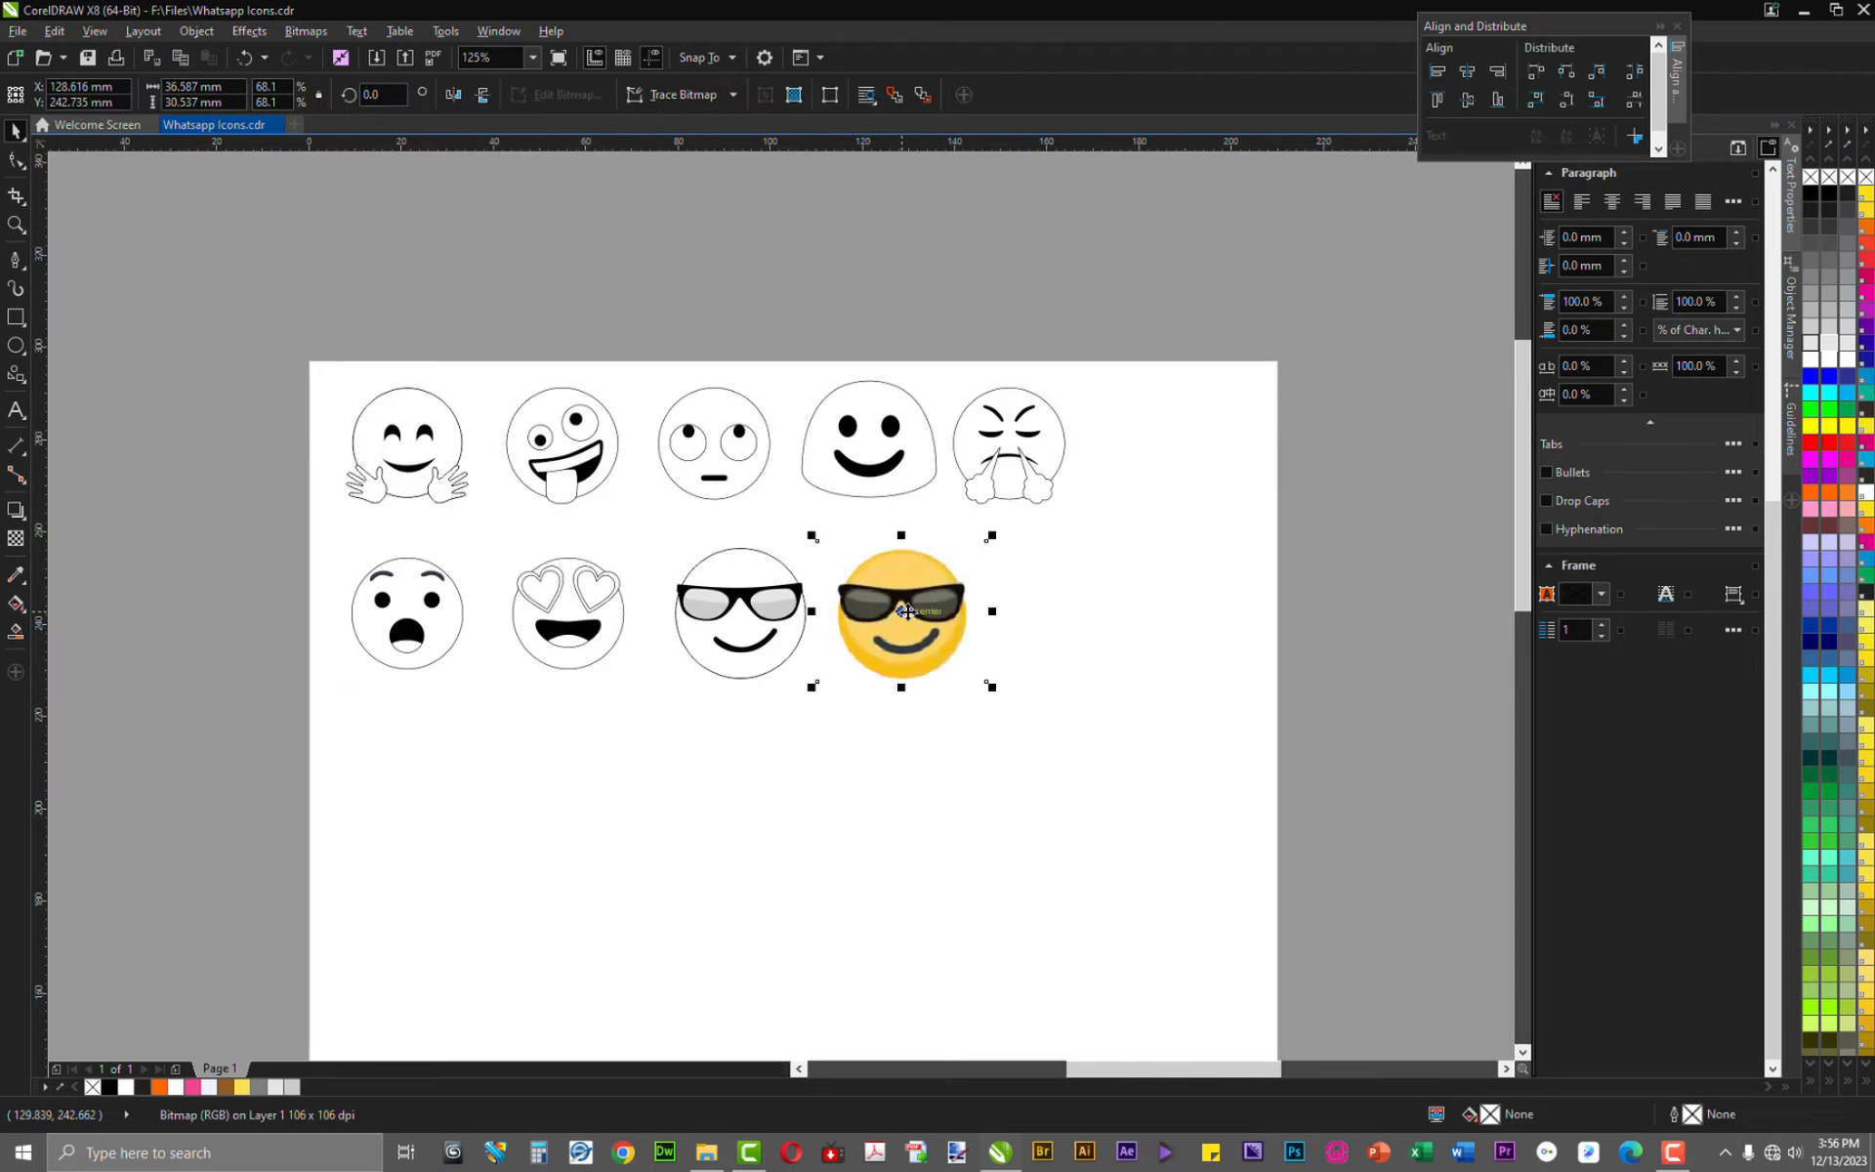
key(Delete)
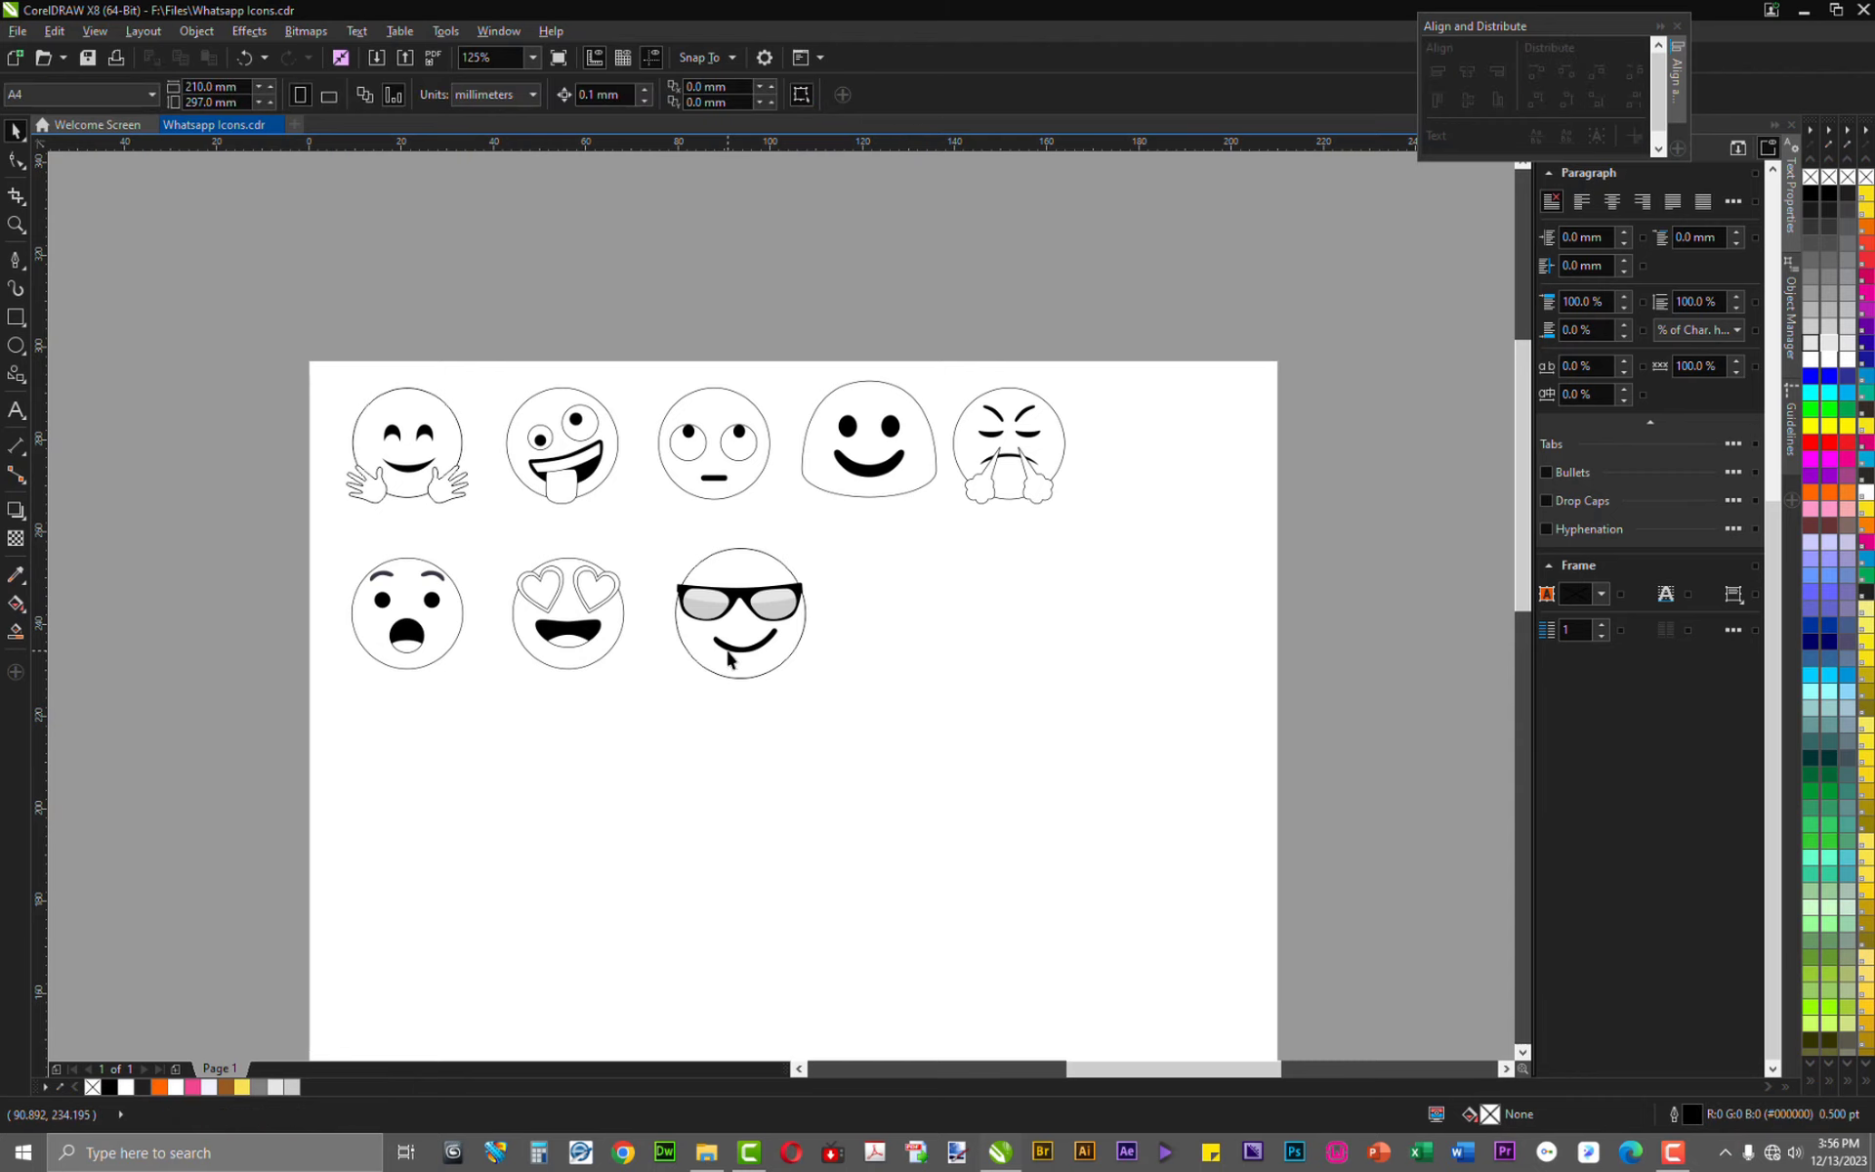
Examine the coloured emoji reference sheet beside the page and review the redrawn monochrome icons, leaving nothing selected
scroll(830, 613, down, 1)
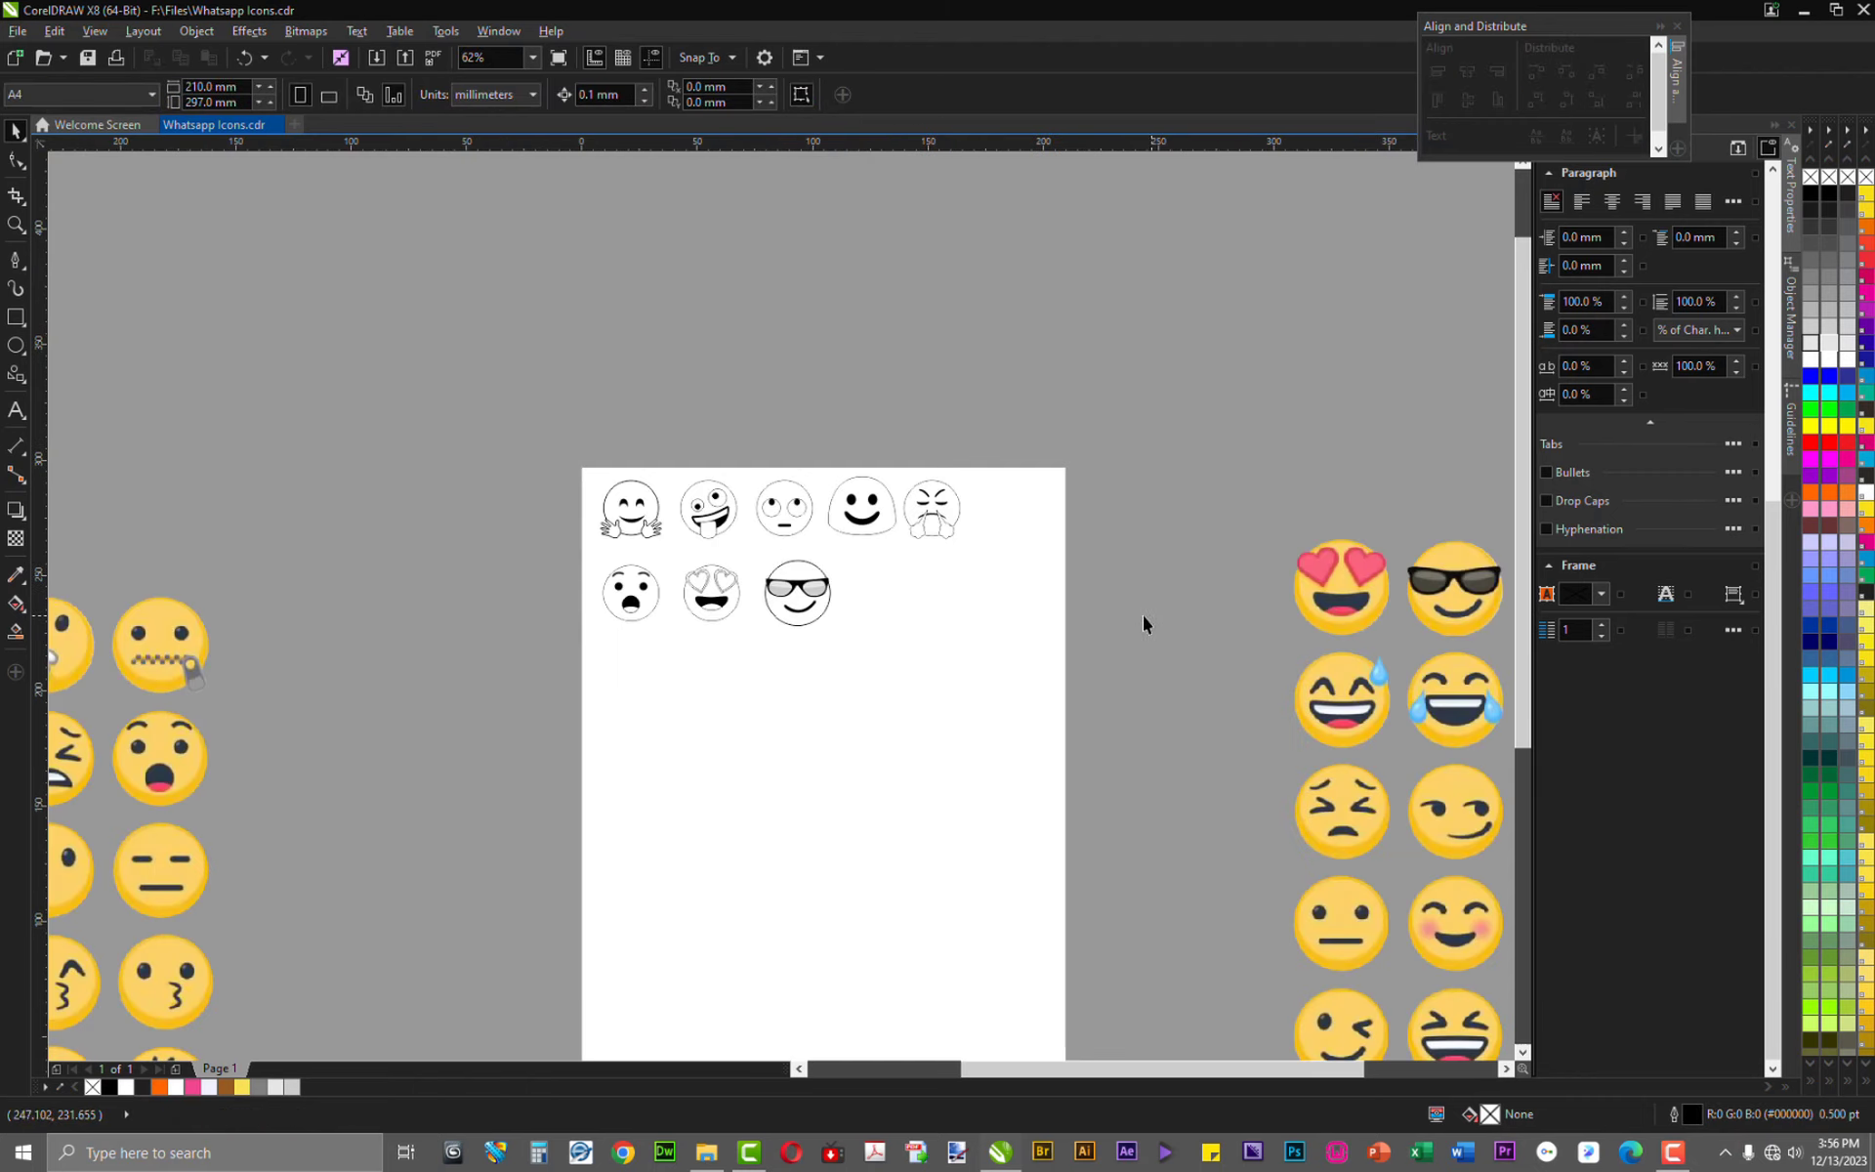
drag(1073, 619, 604, 464)
drag(917, 531, 830, 514)
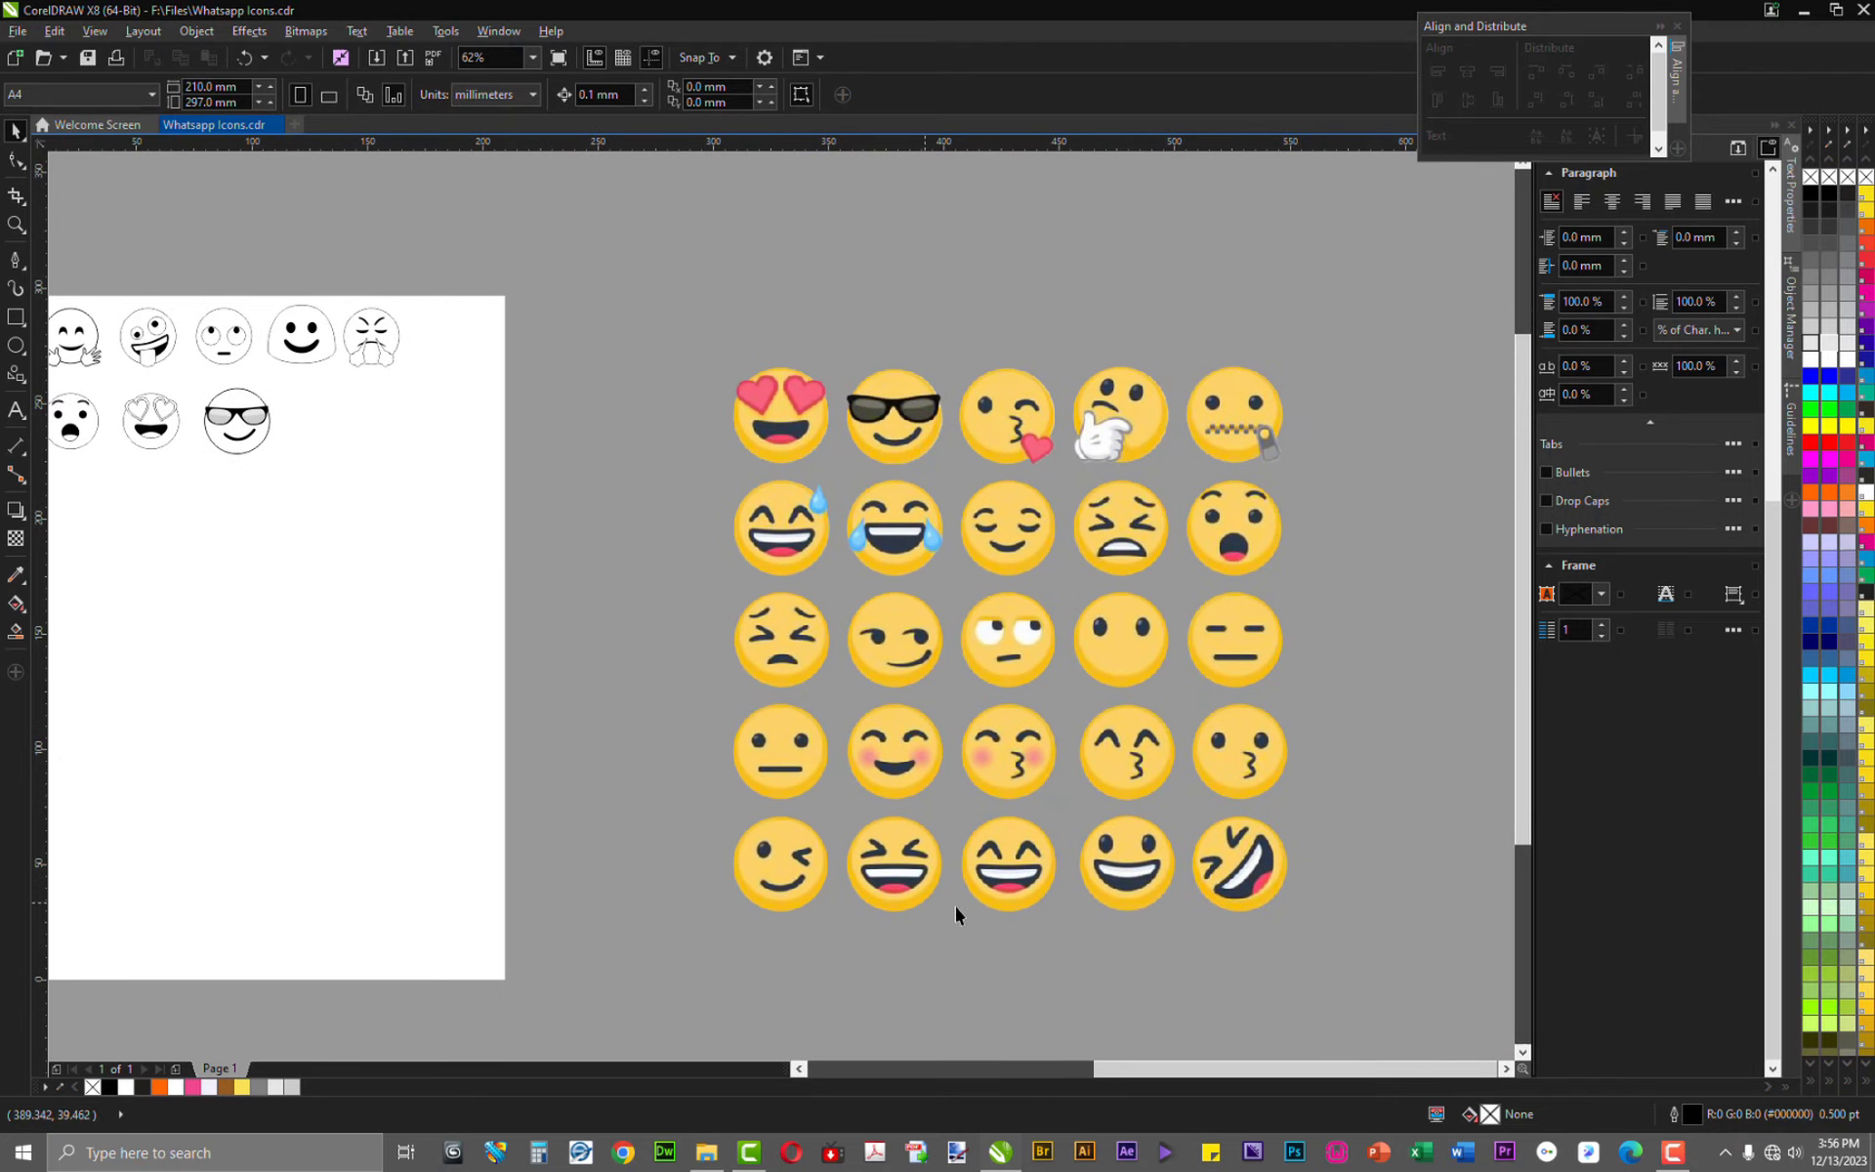
click(953, 488)
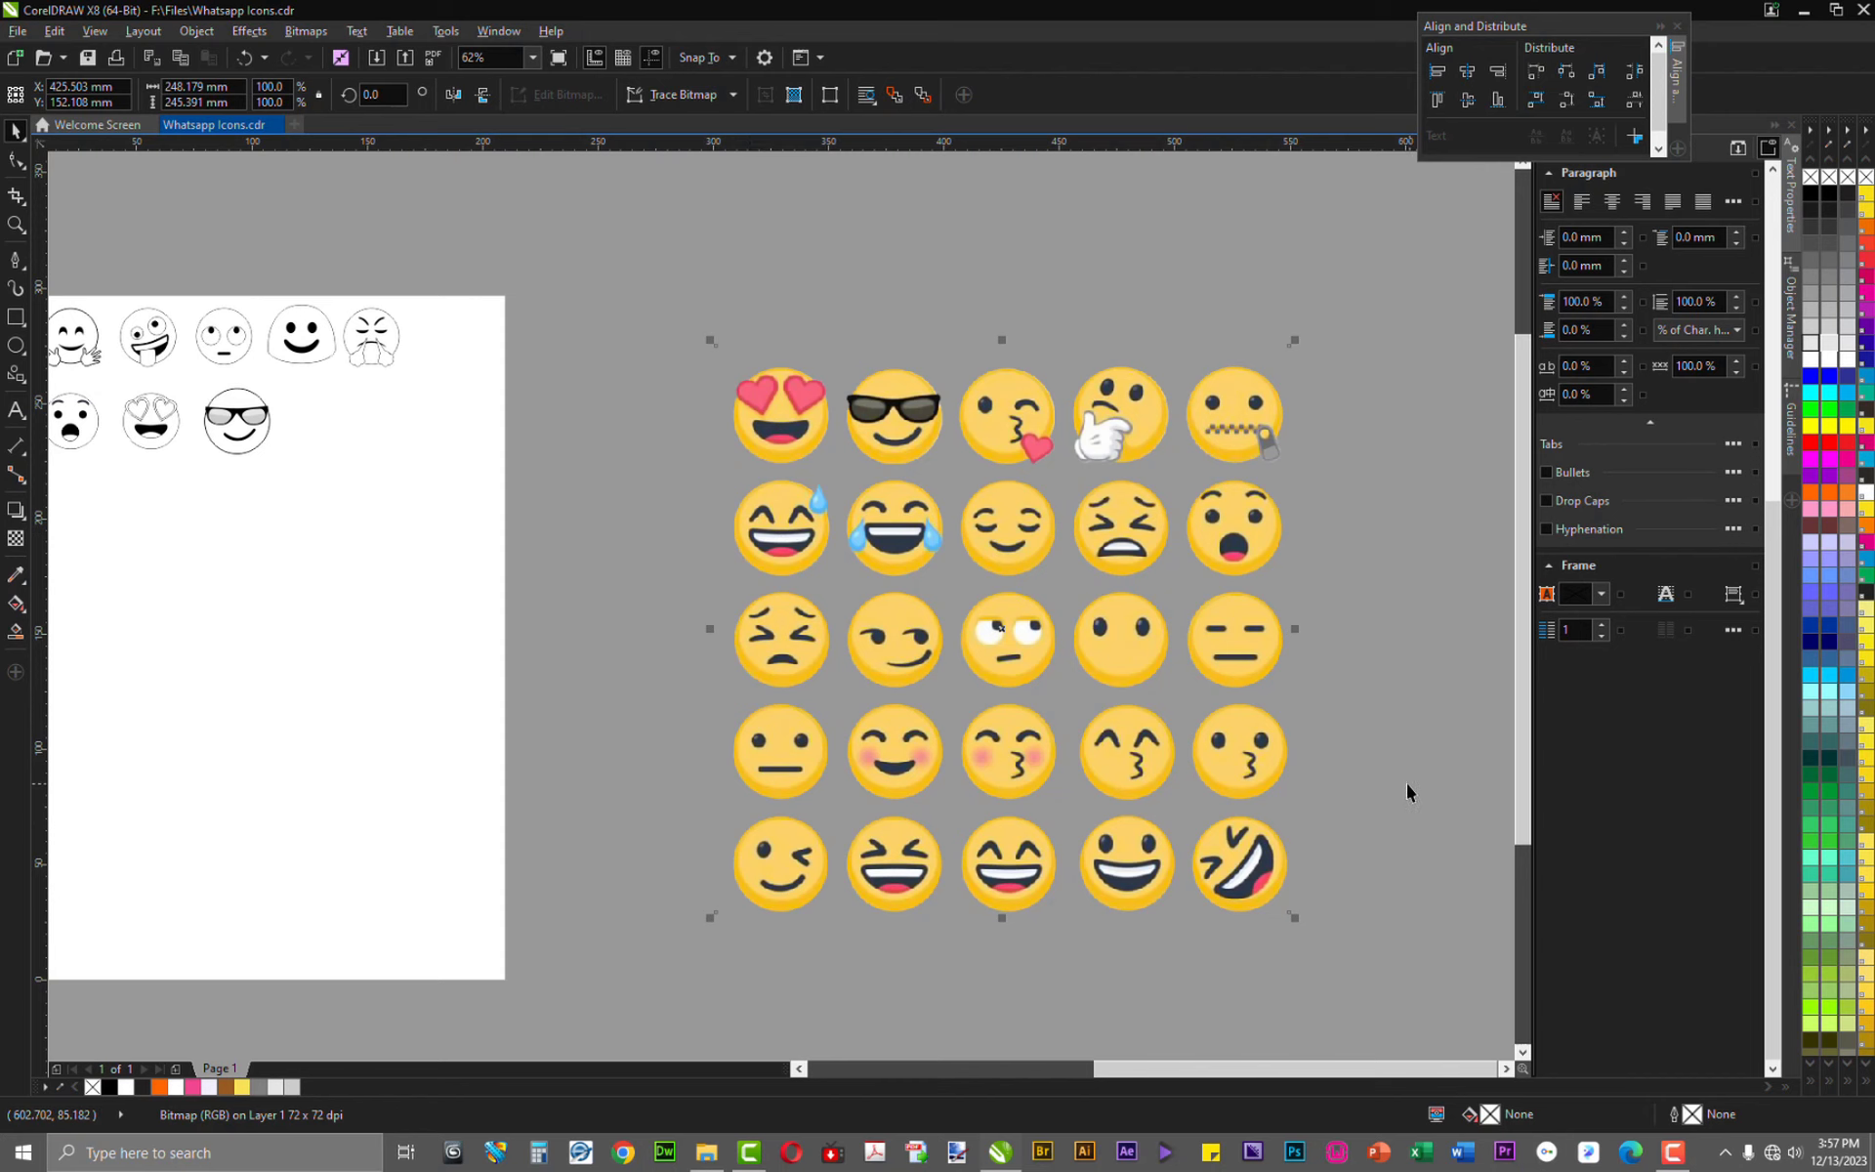
scroll(1361, 799, down, 2)
scroll(835, 576, up, 4)
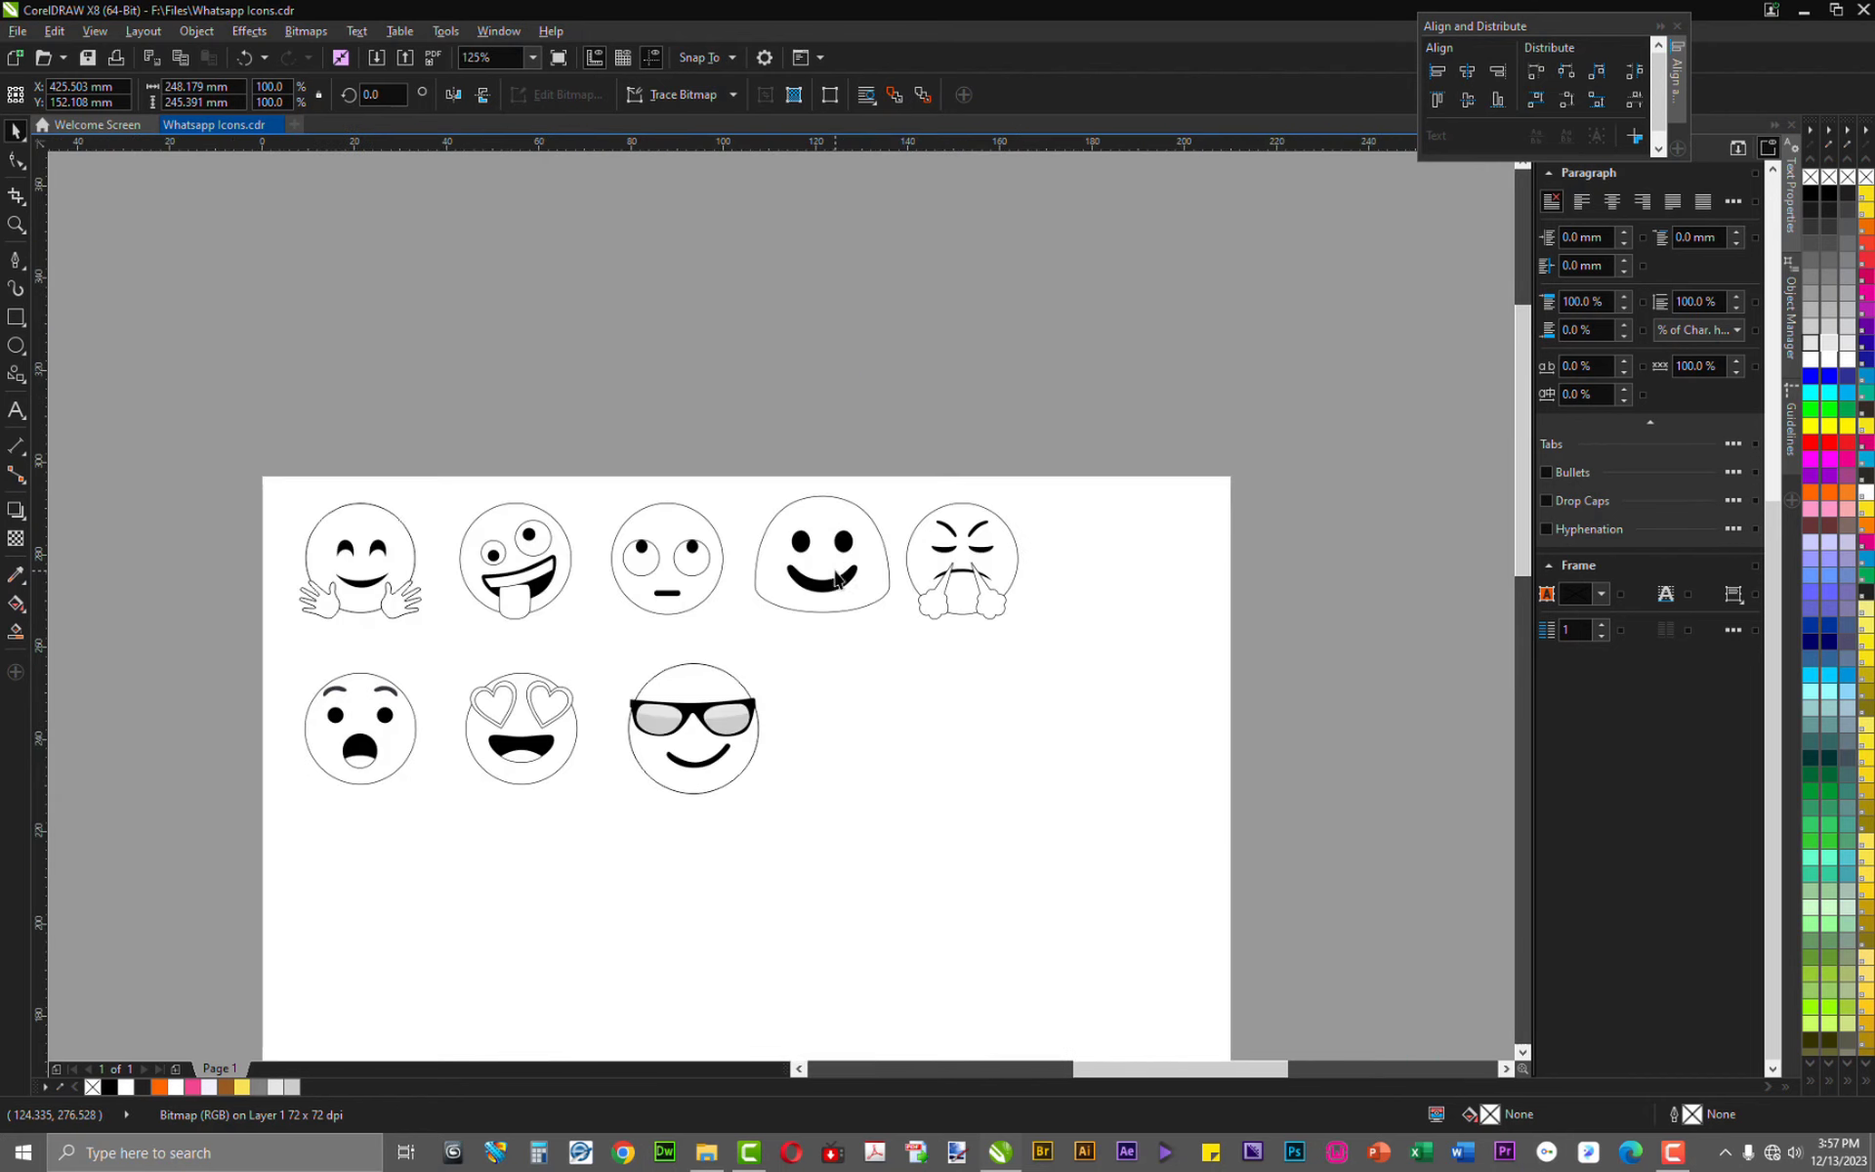
scroll(742, 625, up, 2)
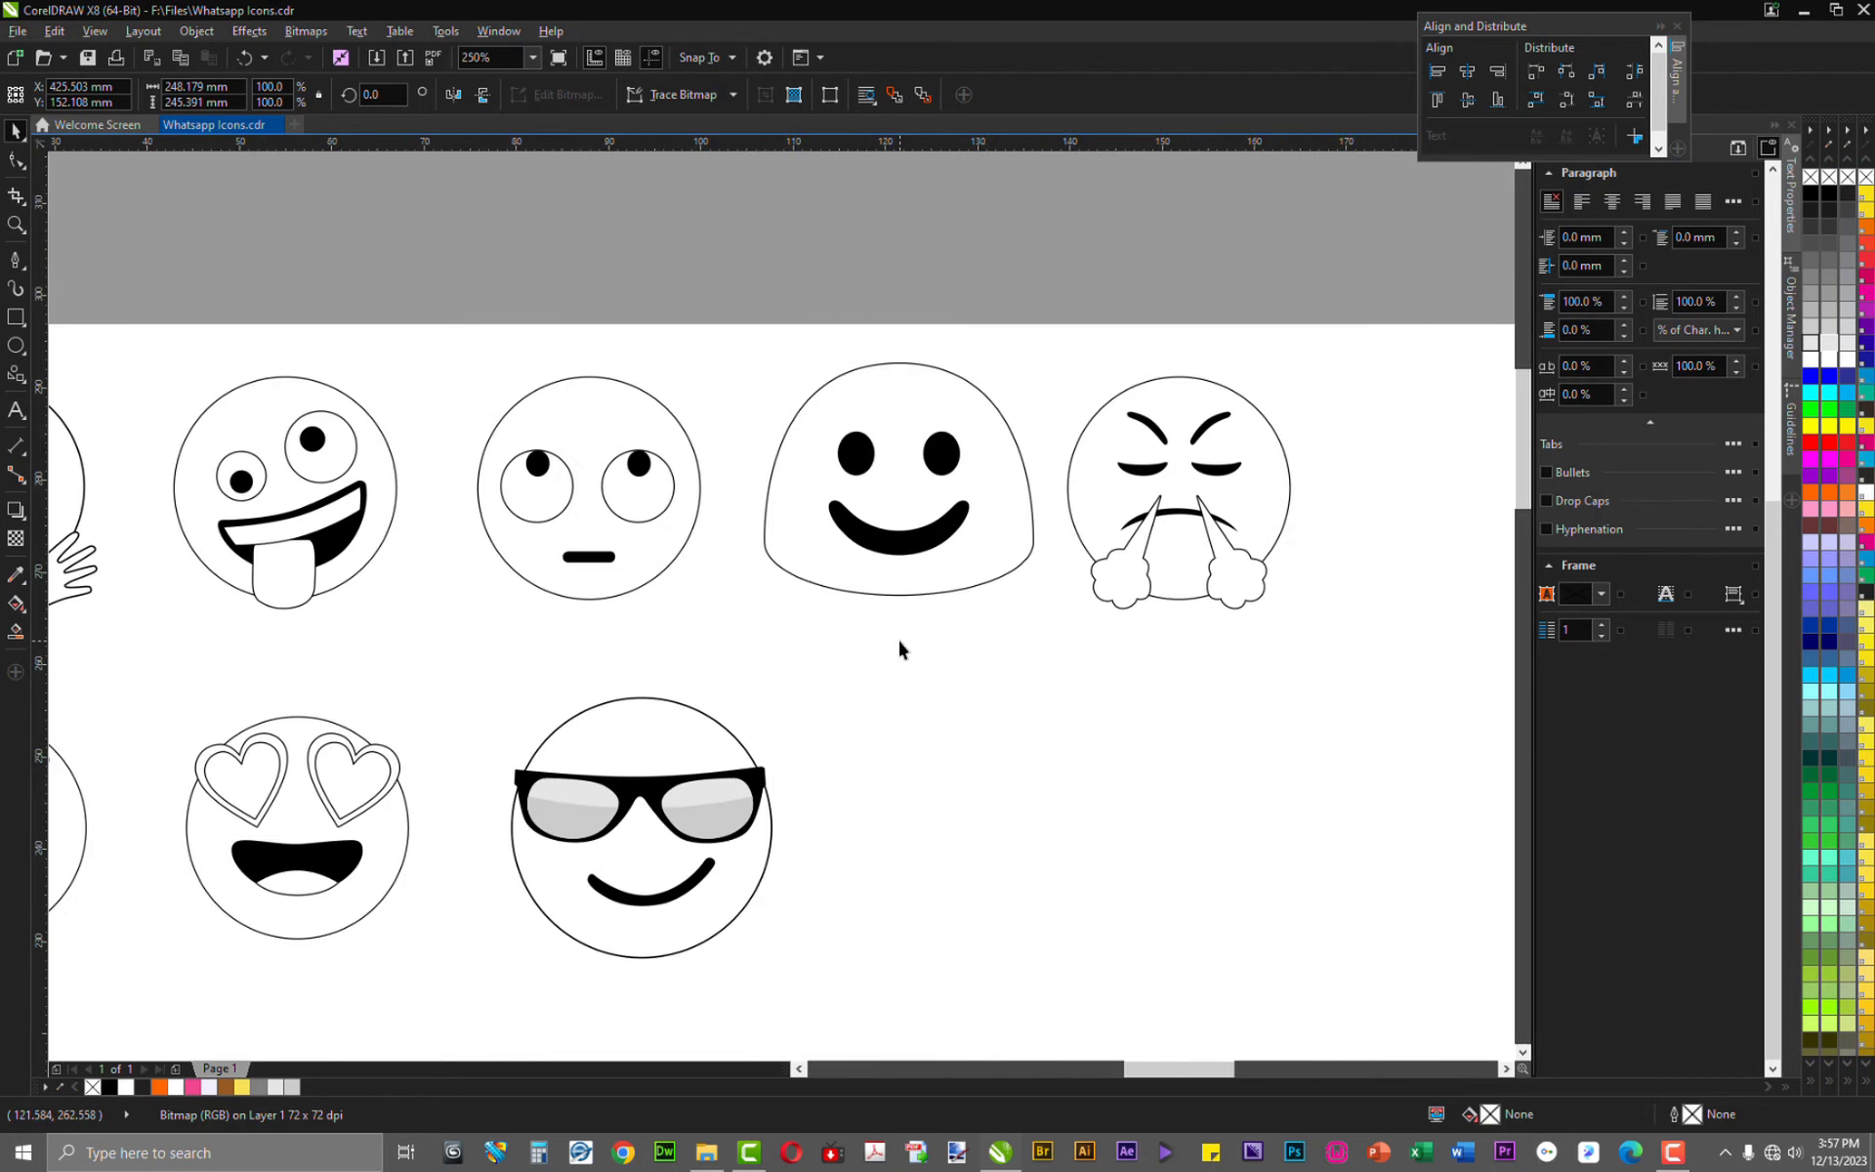
drag(901, 643, 1038, 649)
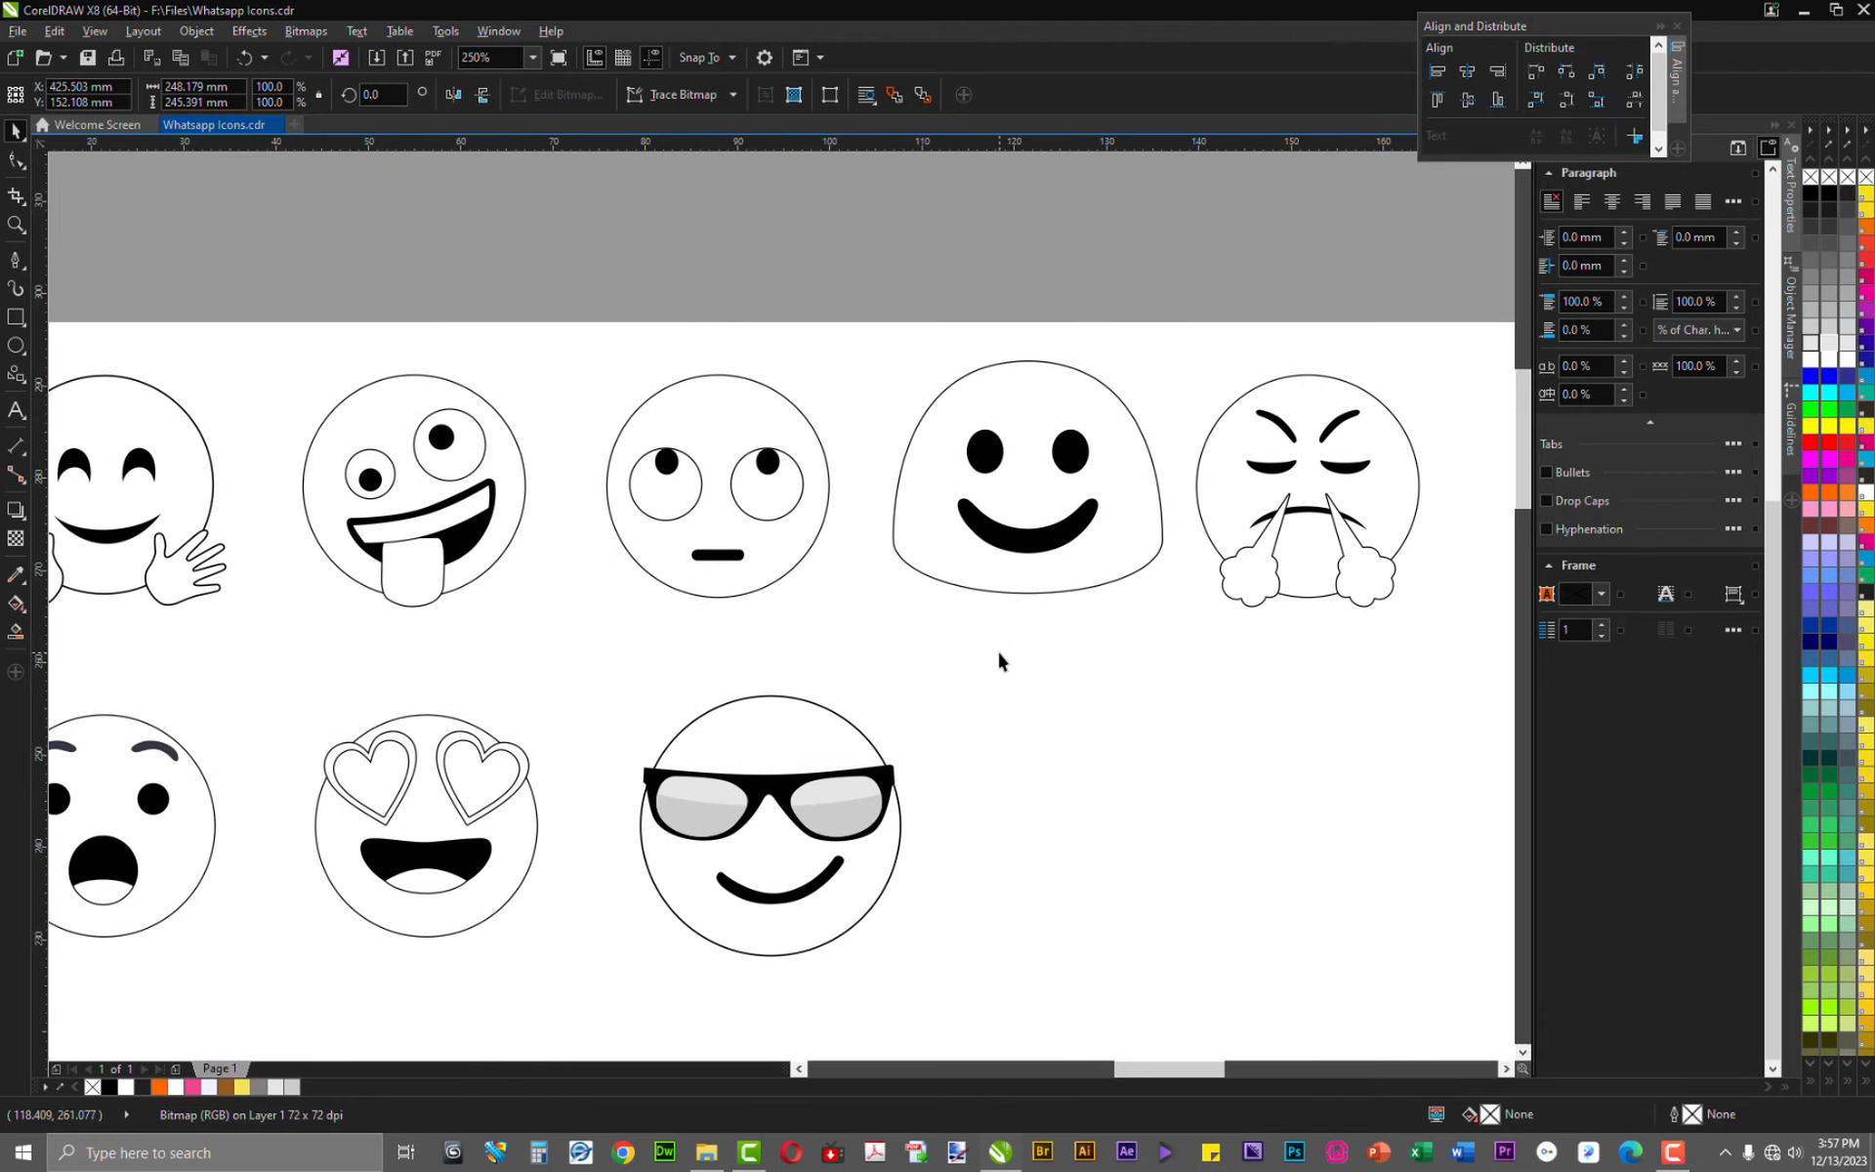
scroll(969, 637, down, 2)
drag(1152, 593, 1099, 565)
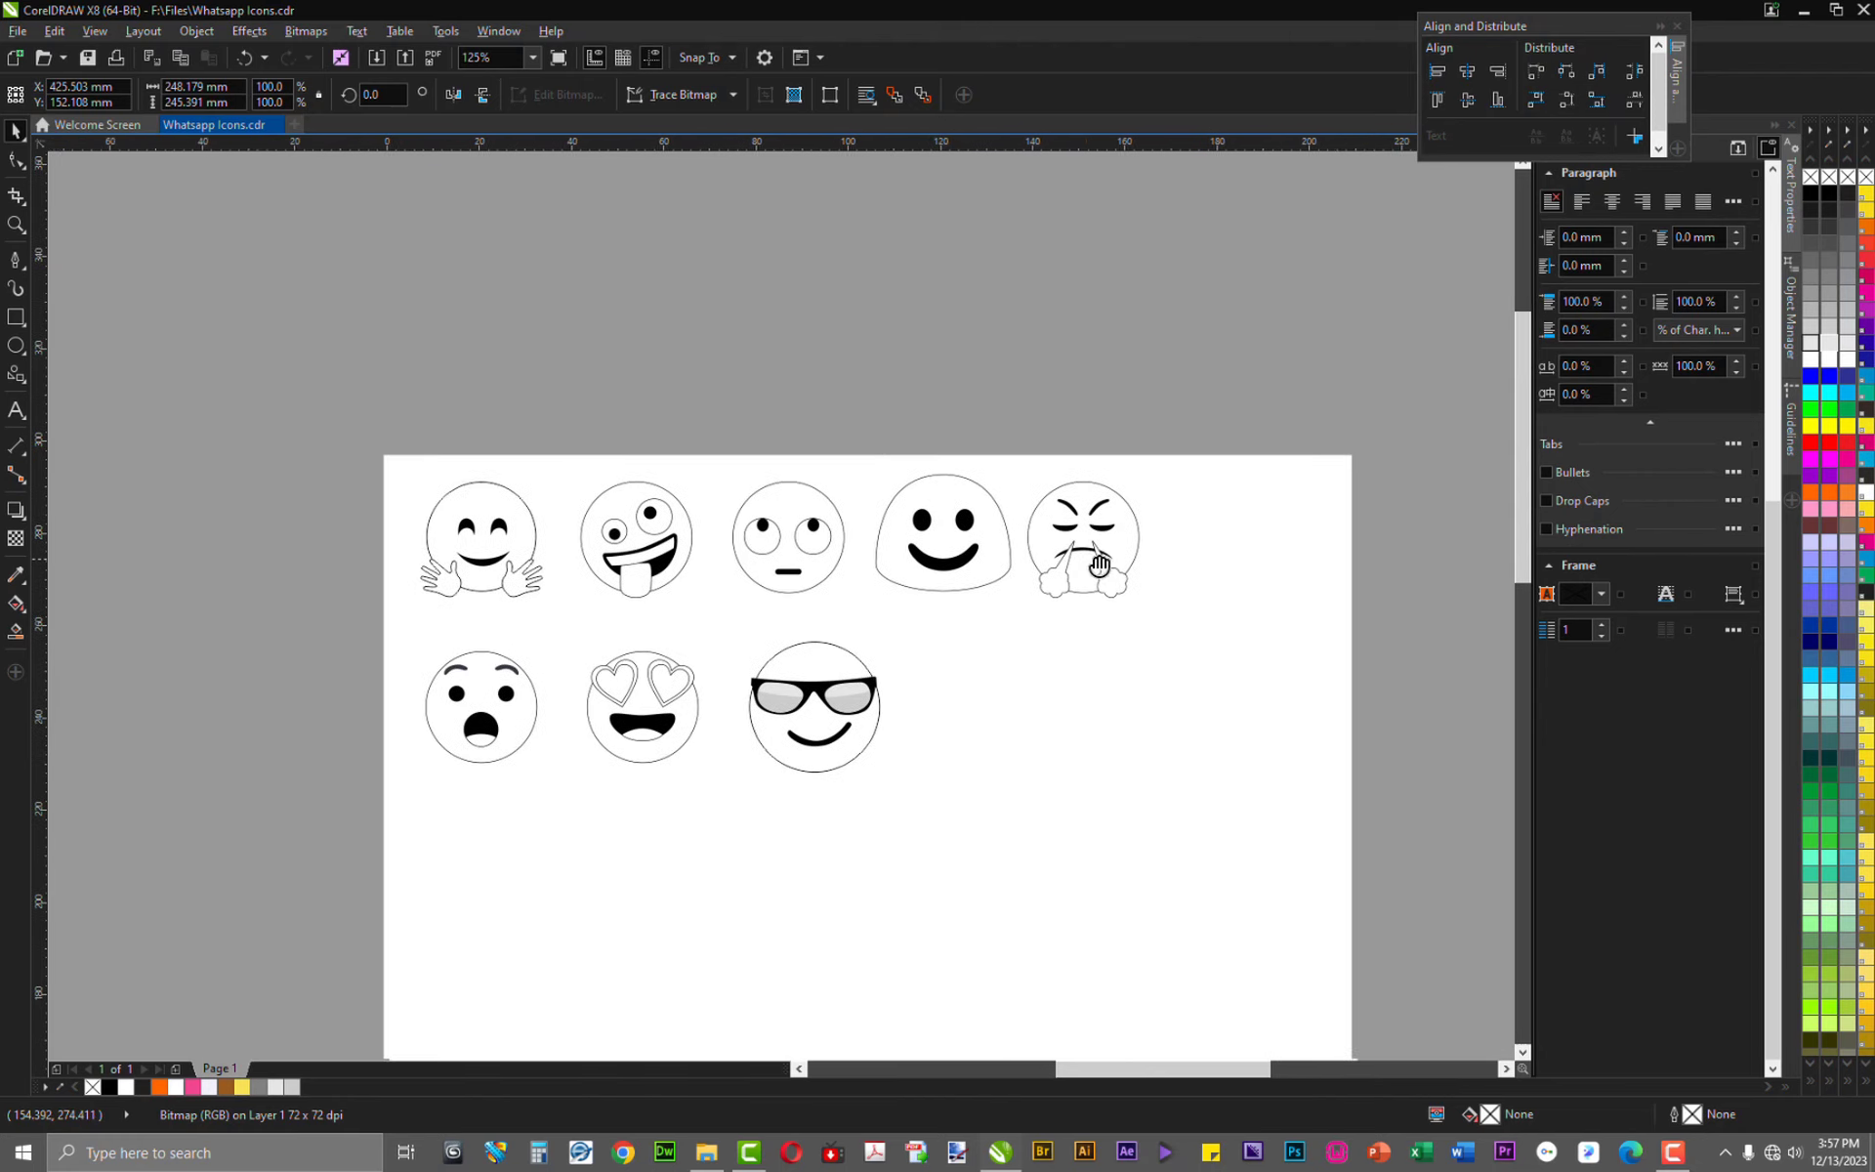
click(990, 363)
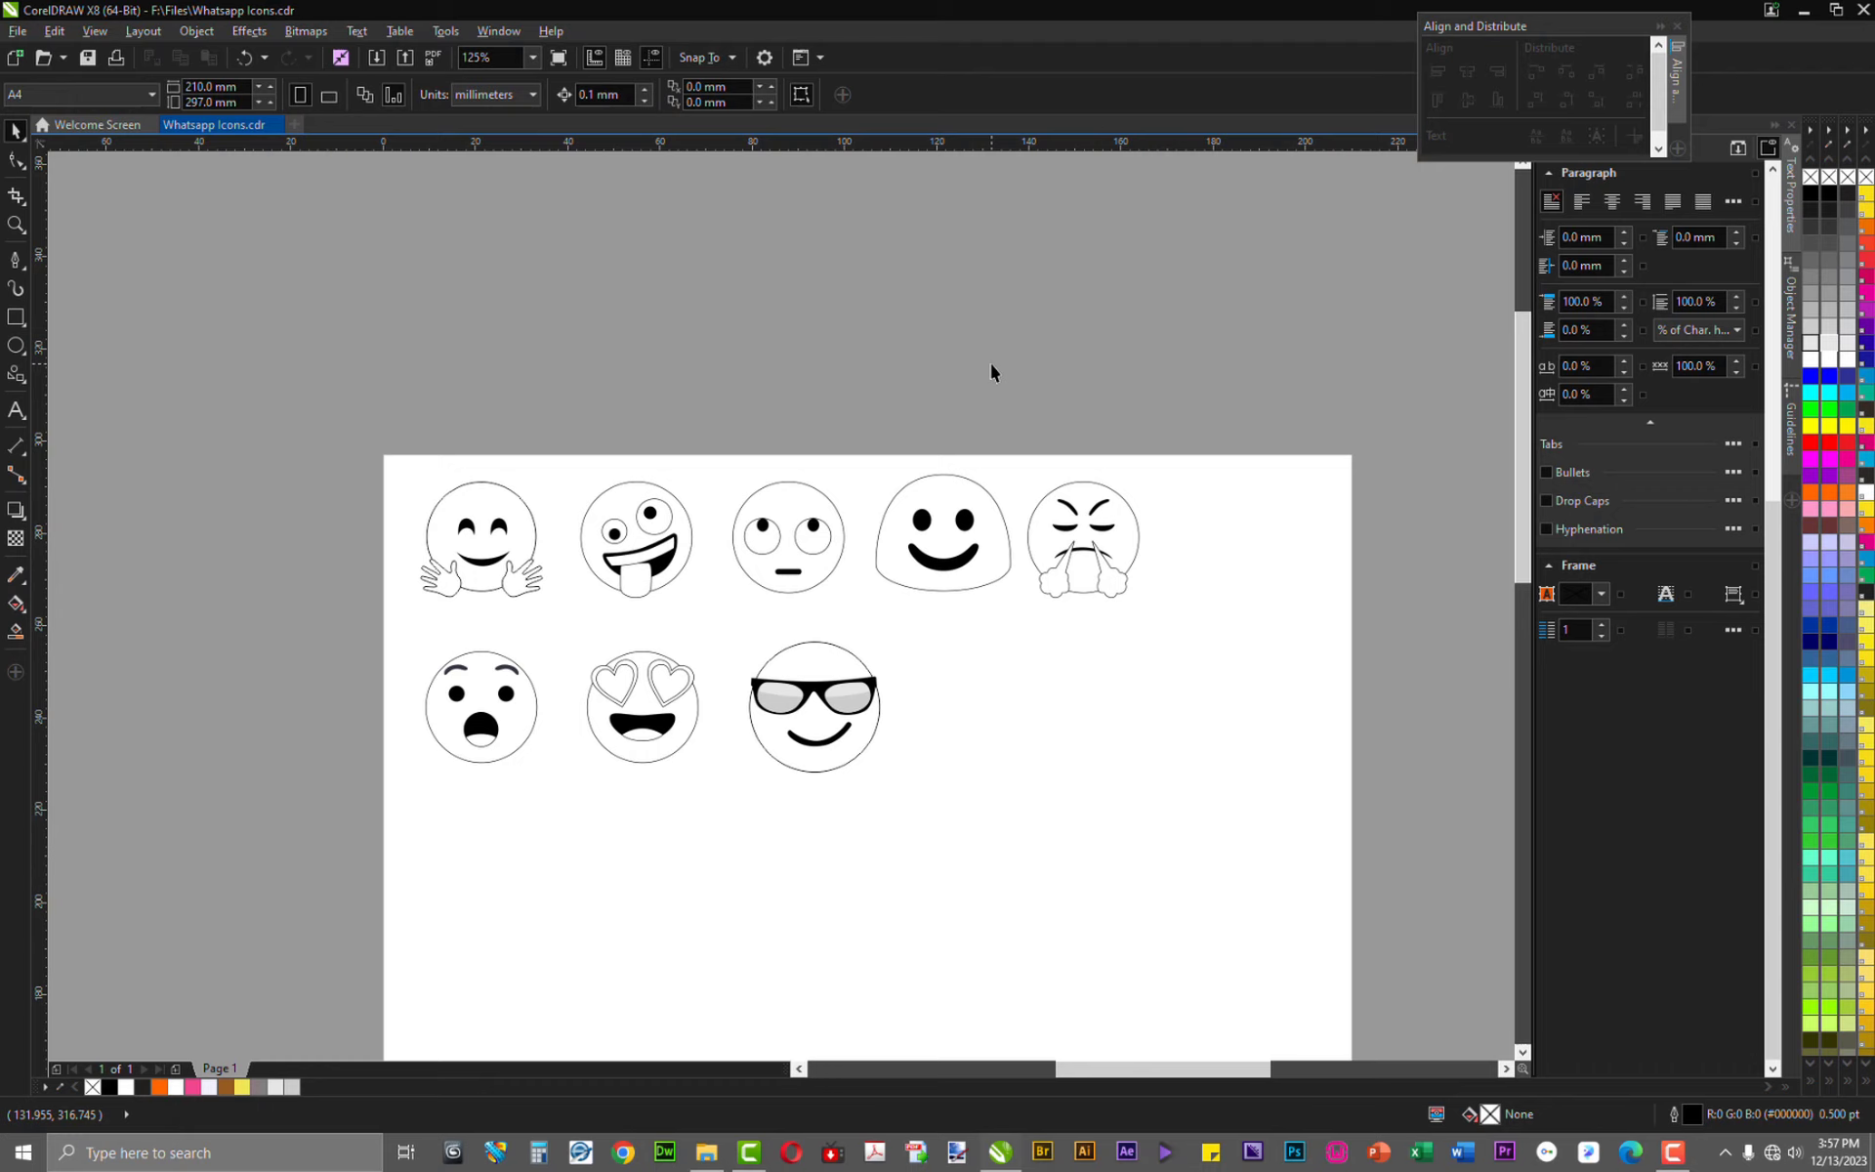